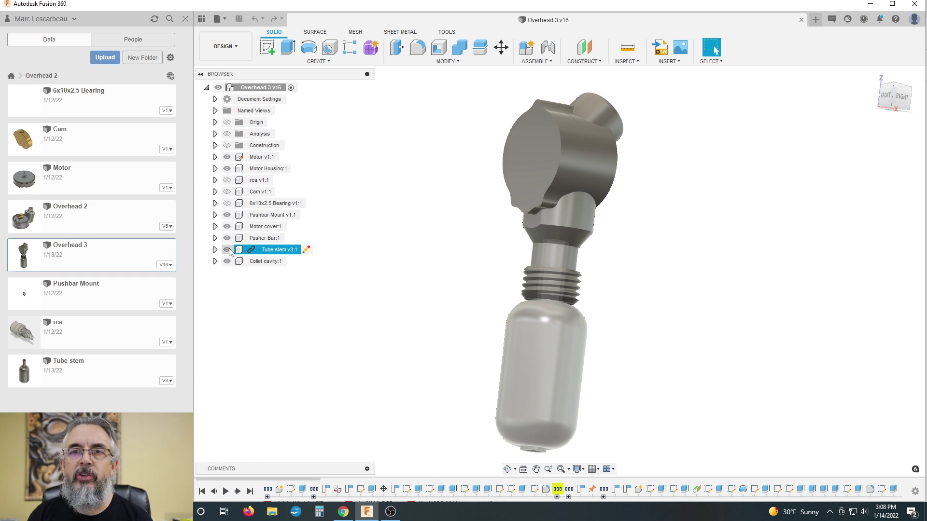
- Hide the Tube stem component in the Overhead 3 assembly
{"action": "left_click", "coordinate": [444, 293]}
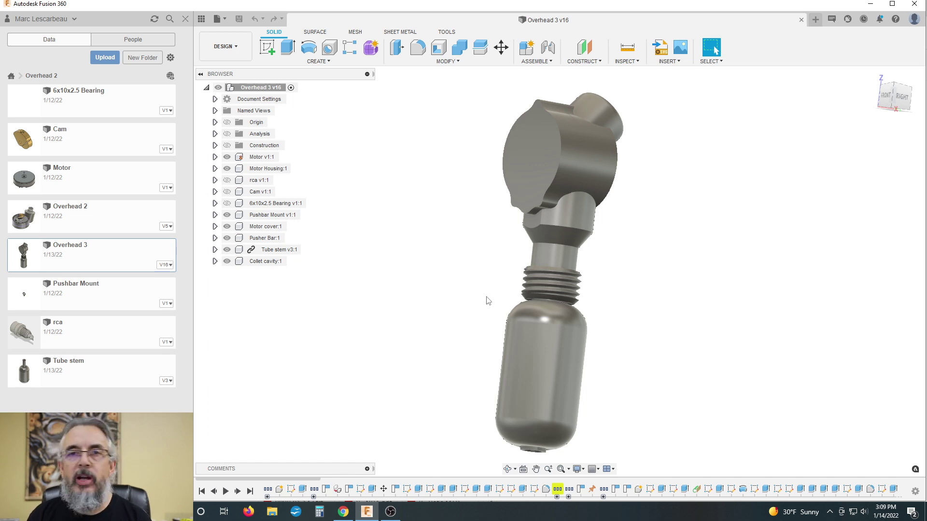
{"action": "scroll", "coordinate": [487, 300], "scroll_direction": "down", "scroll_amount": 1}
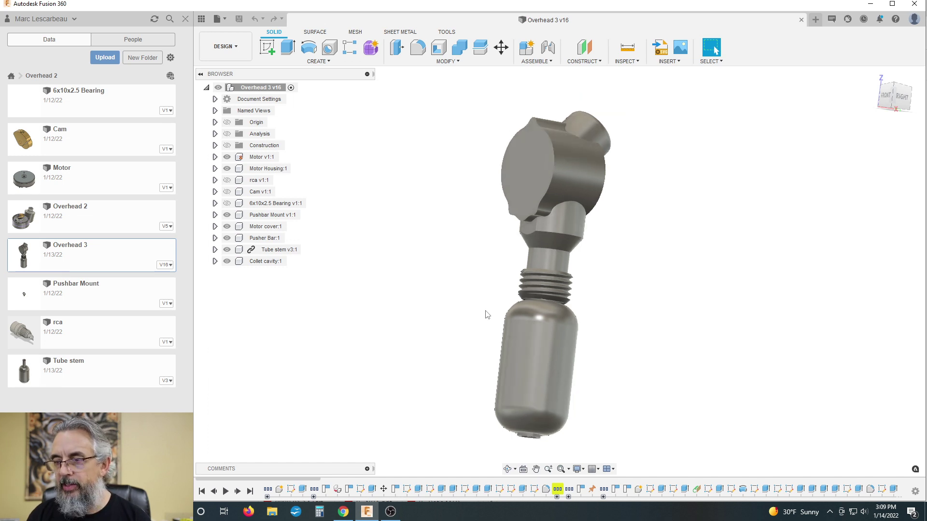
{"action": "left_click", "coordinate": [227, 250]}
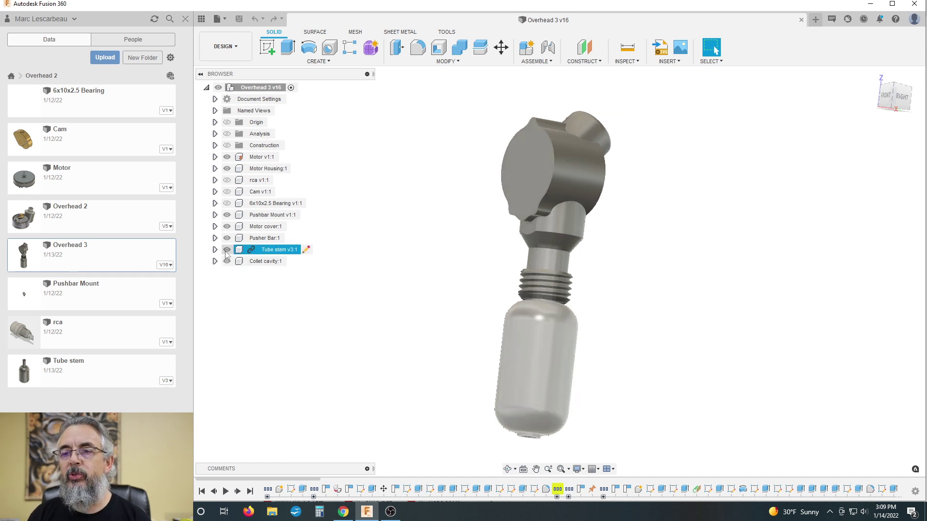
{"action": "left_click", "coordinate": [227, 250]}
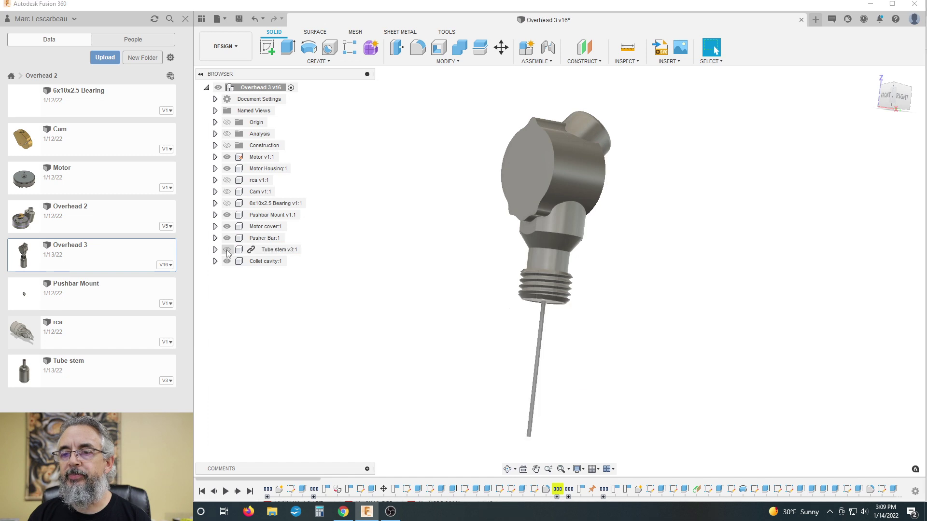
- Hide the Collet cavity component to expose the bore inside the threaded end of the motor housing
{"action": "middle_click_drag", "start_coordinate": [427, 273], "coordinate": [427, 231], "text": "shift"}
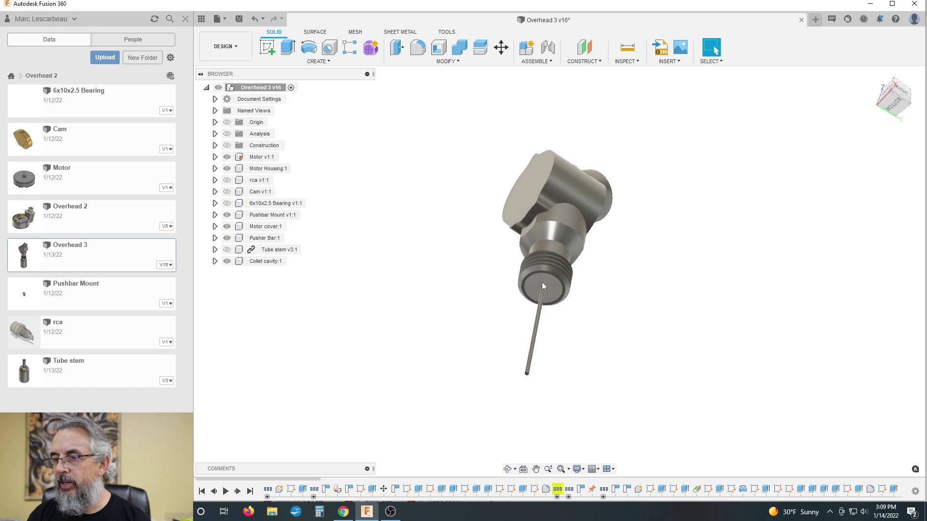
{"action": "scroll", "coordinate": [541, 282], "scroll_direction": "up", "scroll_amount": 5}
{"action": "scroll", "coordinate": [555, 289], "scroll_direction": "down", "scroll_amount": 1}
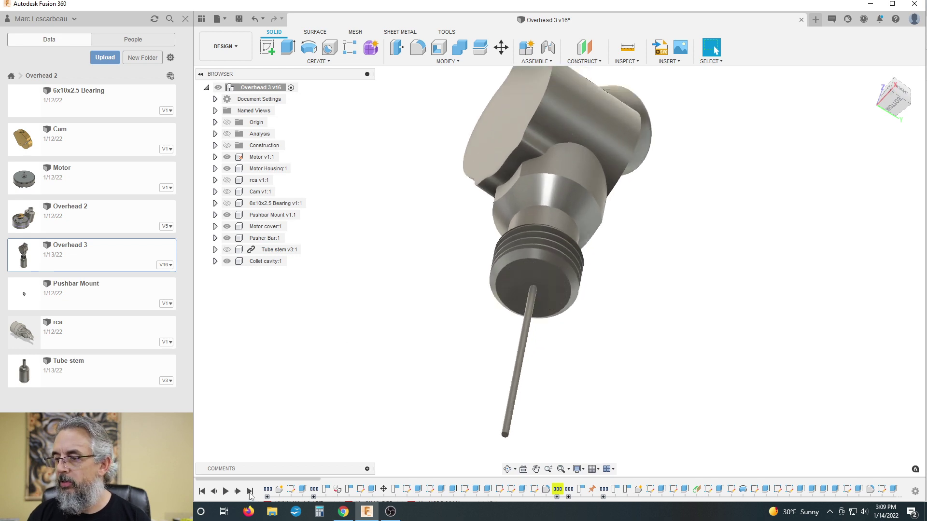
{"action": "scroll", "coordinate": [461, 316], "scroll_direction": "down", "scroll_amount": 2}
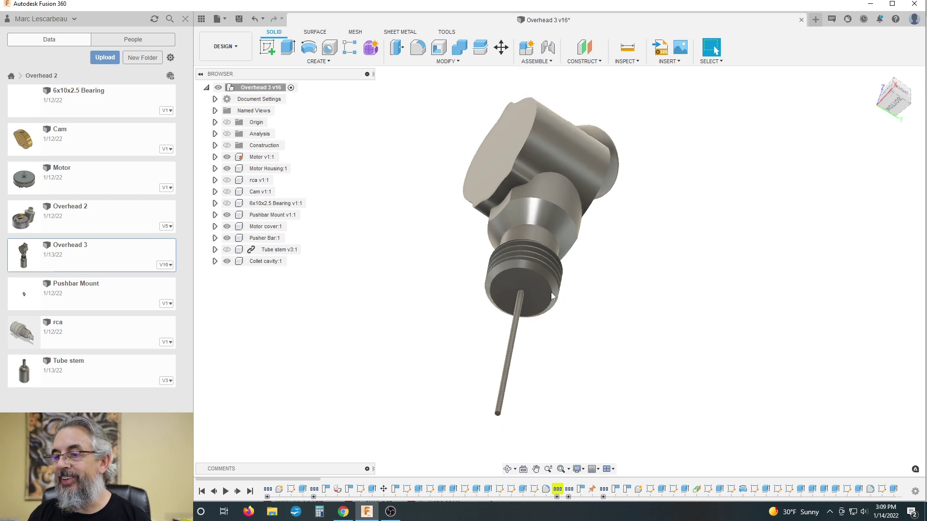
{"action": "left_click", "coordinate": [237, 261]}
{"action": "left_click", "coordinate": [226, 261]}
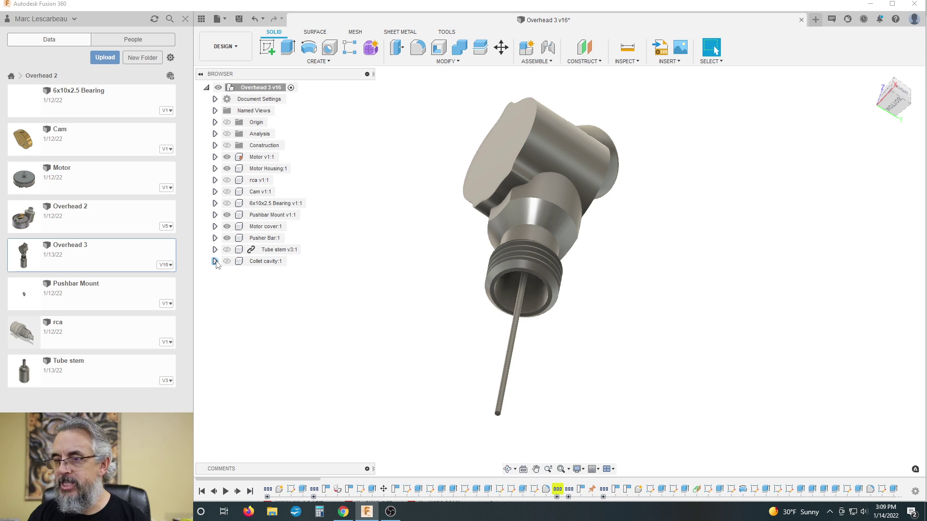
- Edit the Collet cavity's Sketch3, set the taper angle to 14 degrees, and finish the sketch
{"action": "left_click", "coordinate": [509, 295]}
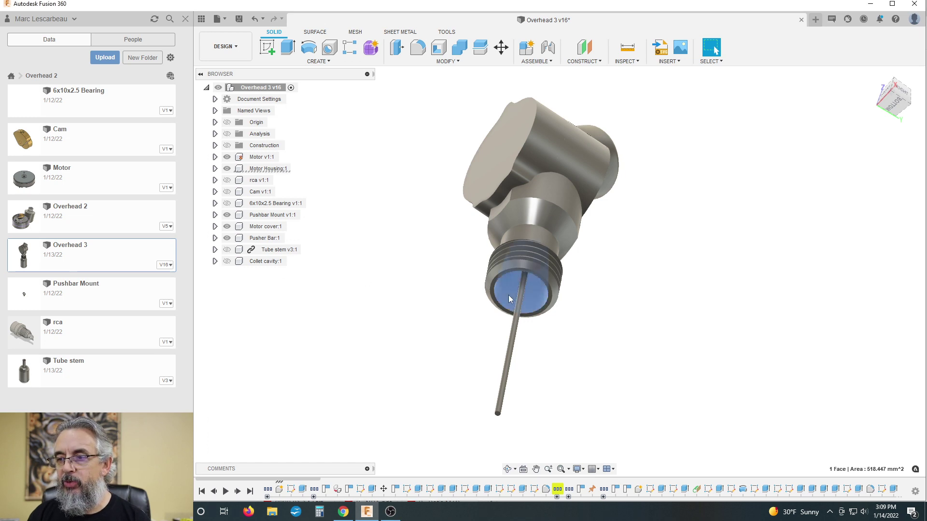
{"action": "scroll", "coordinate": [469, 498], "scroll_direction": "down", "scroll_amount": 10}
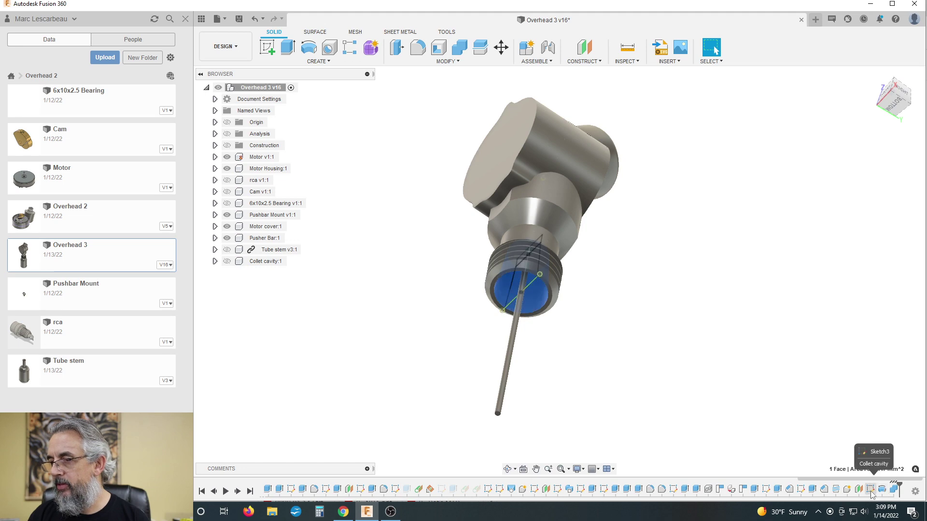
{"action": "double_click", "coordinate": [870, 491]}
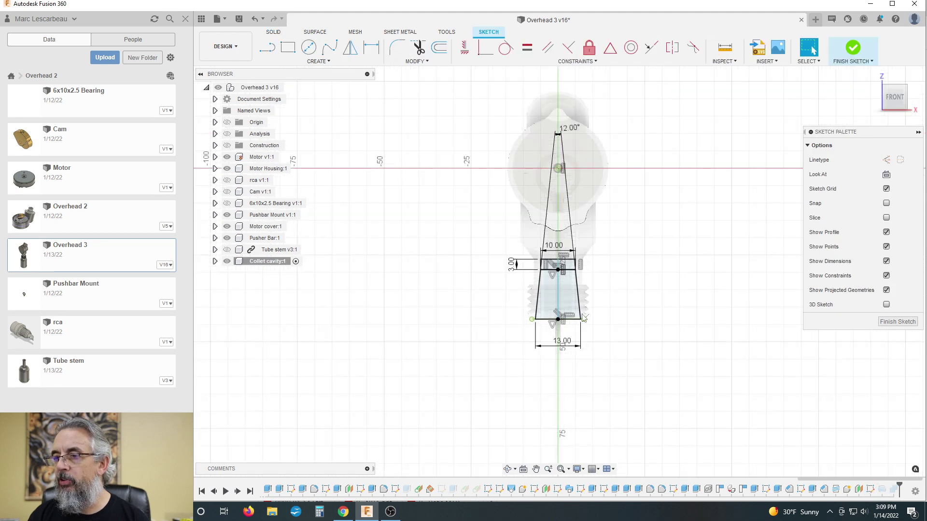
{"action": "scroll", "coordinate": [421, 324], "scroll_direction": "down", "scroll_amount": 3}
{"action": "scroll", "coordinate": [547, 302], "scroll_direction": "up", "scroll_amount": 3}
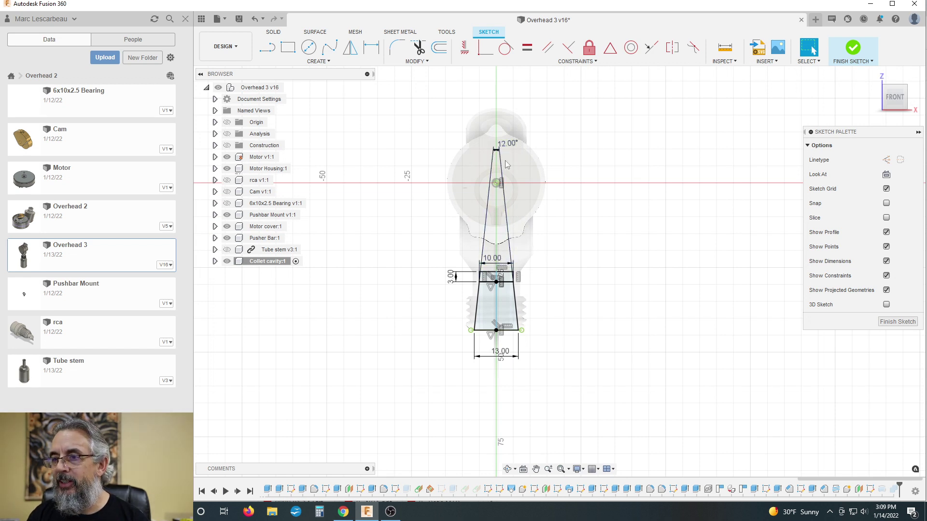
{"action": "double_click", "coordinate": [509, 144]}
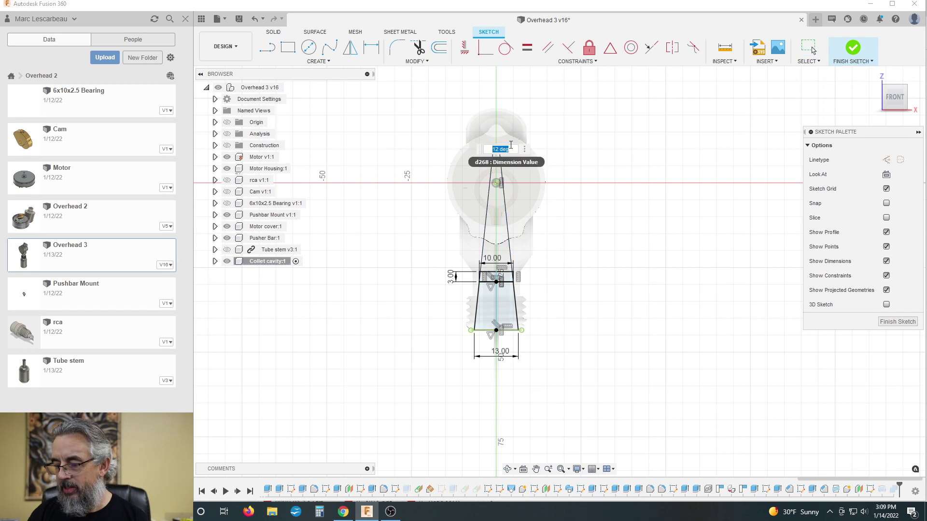
{"action": "type", "text": "14"}
{"action": "key", "text": "Return"}
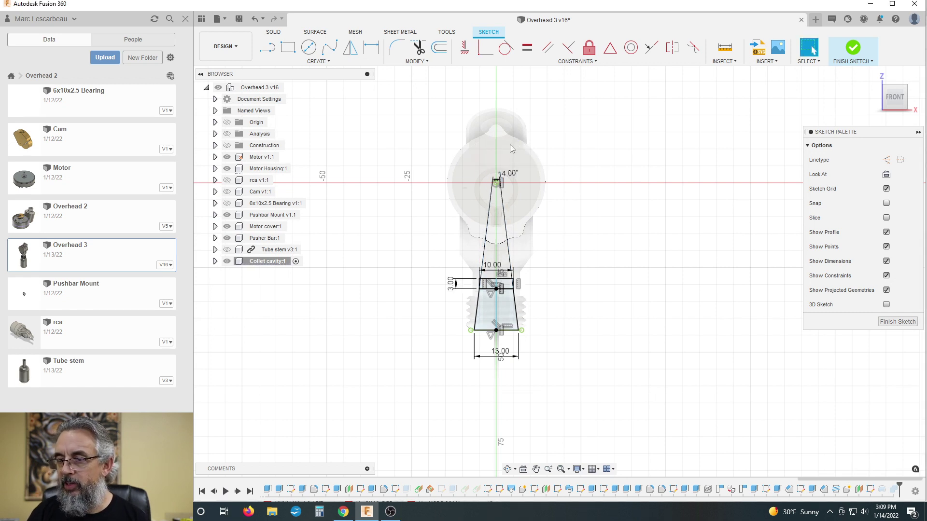
{"action": "scroll", "coordinate": [456, 279], "scroll_direction": "down", "scroll_amount": 2}
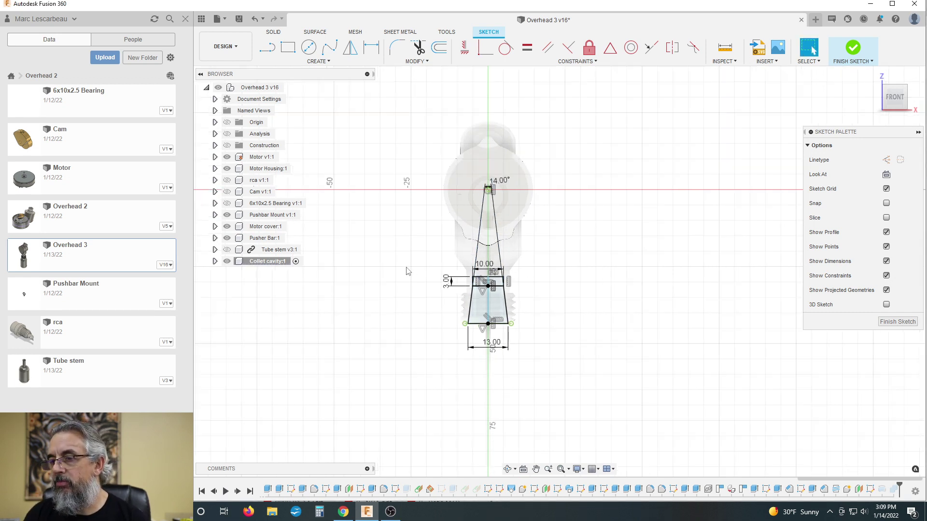
{"action": "scroll", "coordinate": [471, 284], "scroll_direction": "up", "scroll_amount": 4}
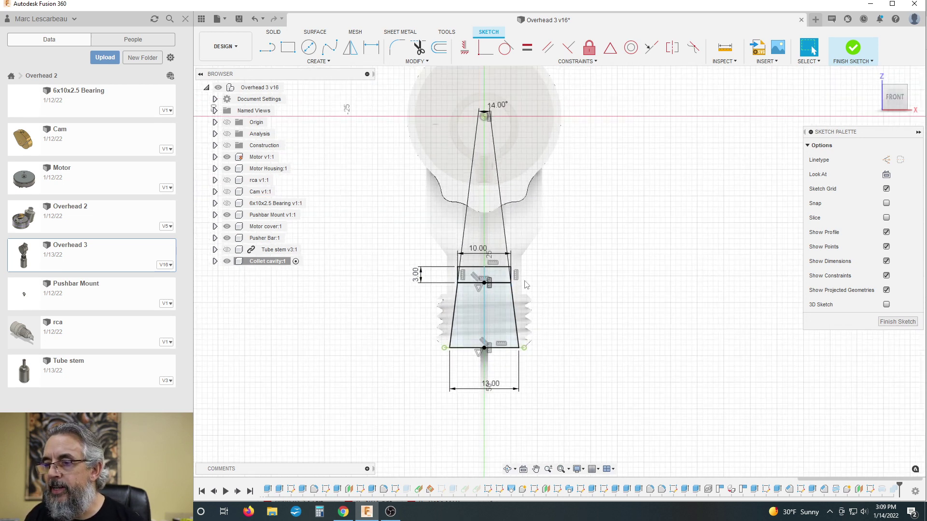
{"action": "left_click", "coordinate": [892, 322]}
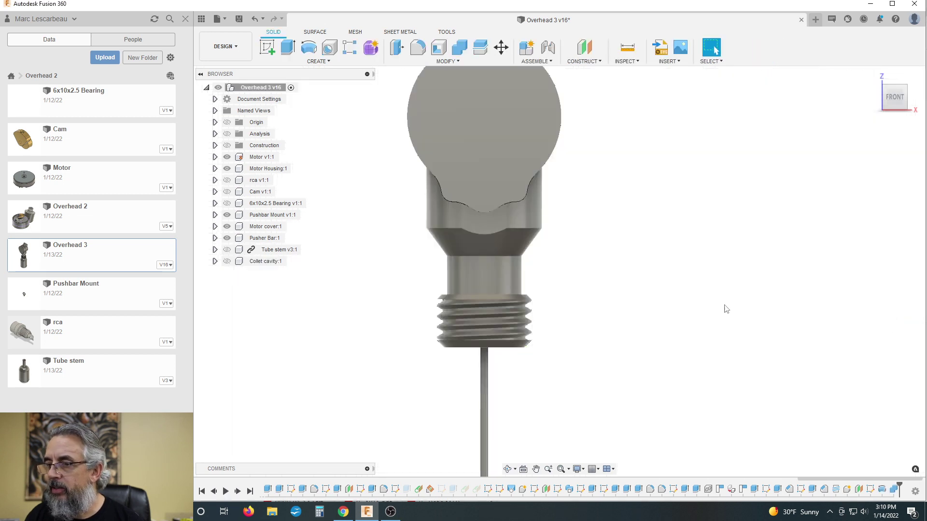
- Examine the tapered collet bore and its inner ring-shaped shoulder from below the motor housing
{"action": "scroll", "coordinate": [624, 310], "scroll_direction": "down", "scroll_amount": 1}
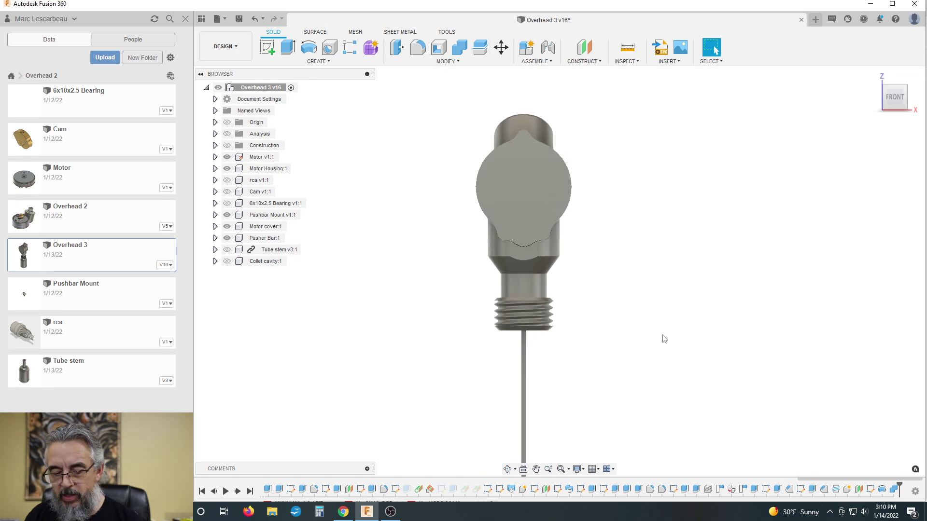
{"action": "middle_click_drag", "start_coordinate": [664, 339], "coordinate": [621, 271], "text": "shift"}
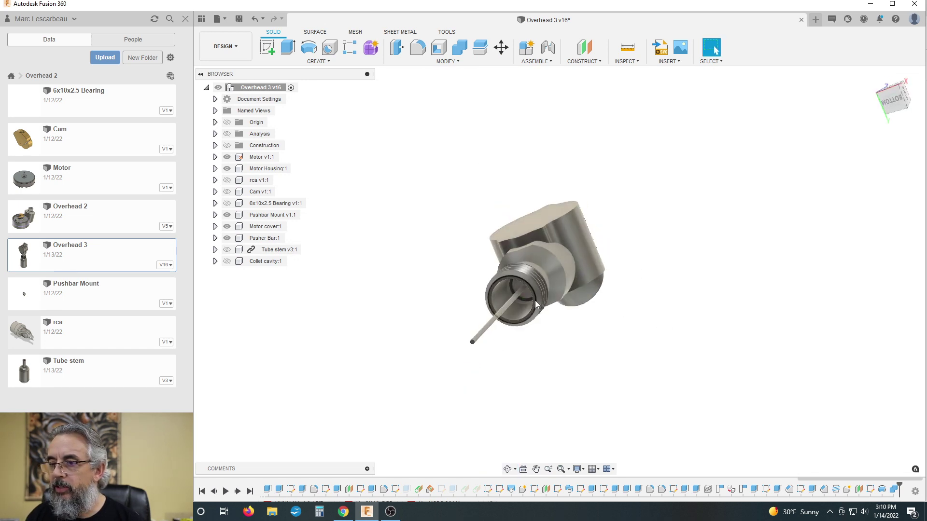
{"action": "scroll", "coordinate": [534, 300], "scroll_direction": "up", "scroll_amount": 5}
{"action": "scroll", "coordinate": [495, 299], "scroll_direction": "down", "scroll_amount": 4}
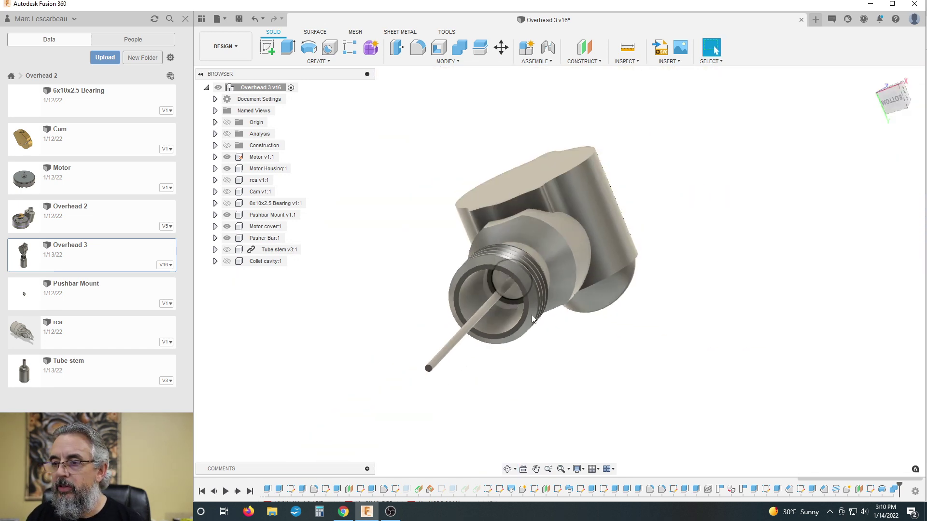
{"action": "middle_click_drag", "start_coordinate": [533, 319], "coordinate": [596, 331], "text": "shift"}
{"action": "scroll", "coordinate": [523, 289], "scroll_direction": "up", "scroll_amount": 4}
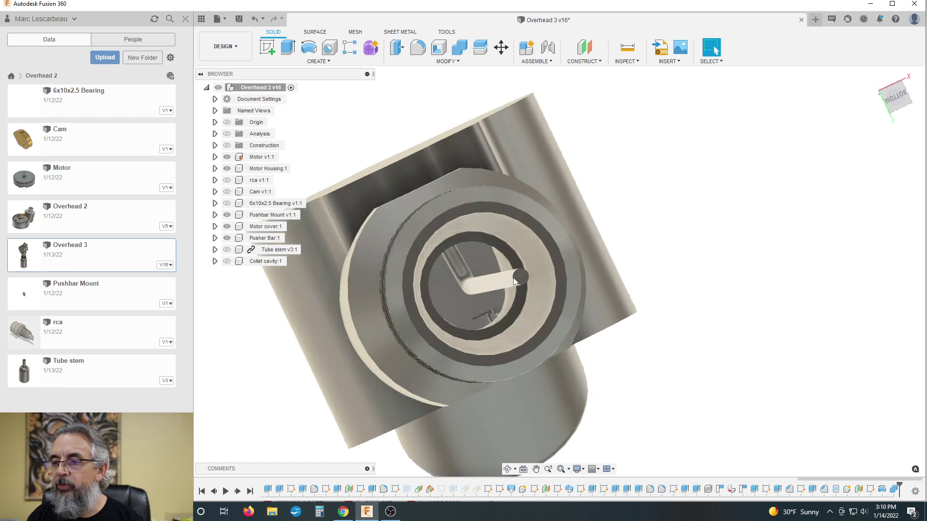
{"action": "scroll", "coordinate": [518, 287], "scroll_direction": "up", "scroll_amount": 2}
{"action": "left_click", "coordinate": [522, 294]}
{"action": "scroll", "coordinate": [705, 233], "scroll_direction": "down", "scroll_amount": 3}
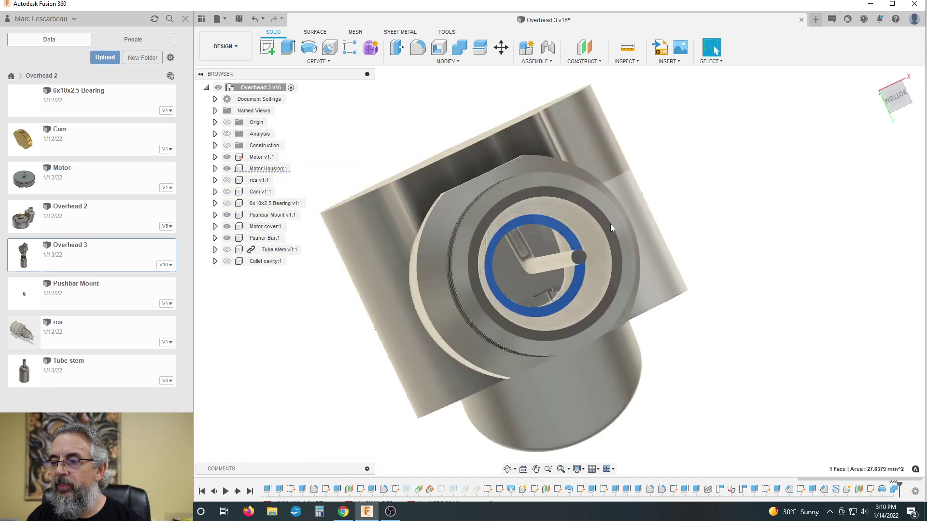
{"action": "scroll", "coordinate": [501, 230], "scroll_direction": "down", "scroll_amount": 1}
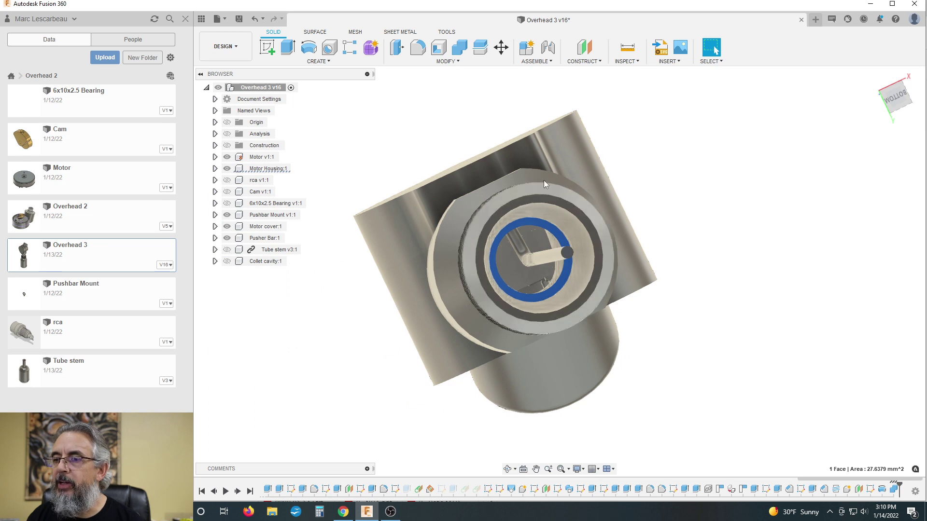
- Orient the model to the Right view and show the section analysis
{"action": "middle_click_drag", "start_coordinate": [708, 116], "coordinate": [657, 197], "text": "shift"}
{"action": "left_click", "coordinate": [883, 101]}
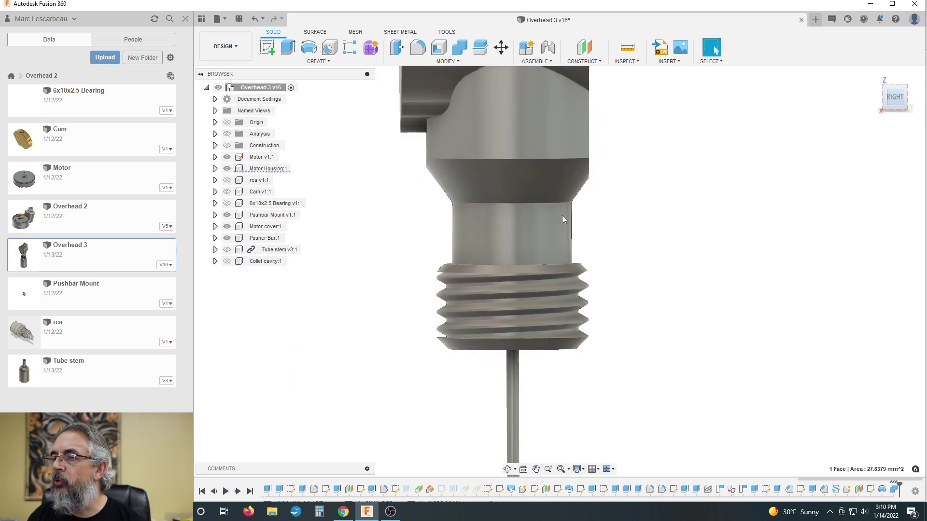
{"action": "left_click", "coordinate": [227, 133]}
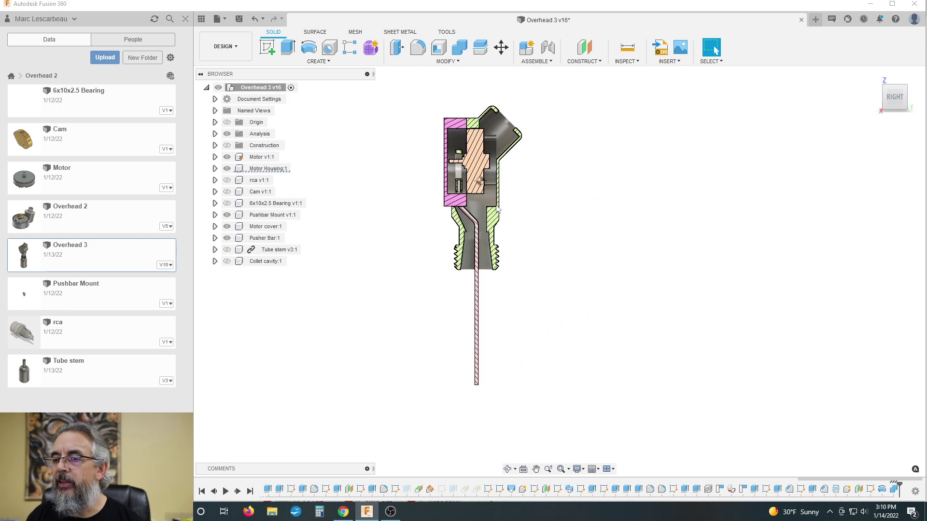
- Examine the sectioned collet bore, including its tapered wall, the pusher bar clearance and the inner shoulder face
{"action": "scroll", "coordinate": [460, 235], "scroll_direction": "up", "scroll_amount": 5}
{"action": "scroll", "coordinate": [439, 272], "scroll_direction": "up", "scroll_amount": 2}
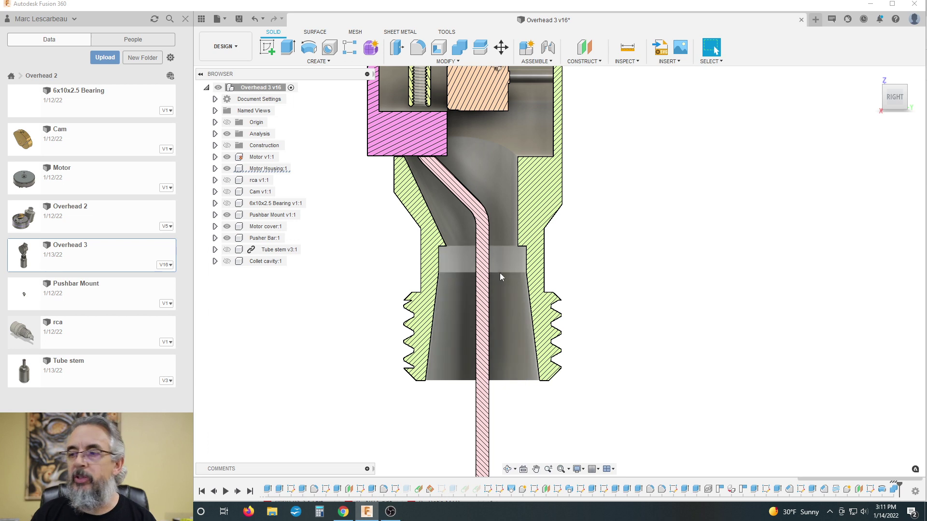
{"action": "scroll", "coordinate": [480, 300], "scroll_direction": "down", "scroll_amount": 1}
{"action": "scroll", "coordinate": [480, 300], "scroll_direction": "down", "scroll_amount": 2}
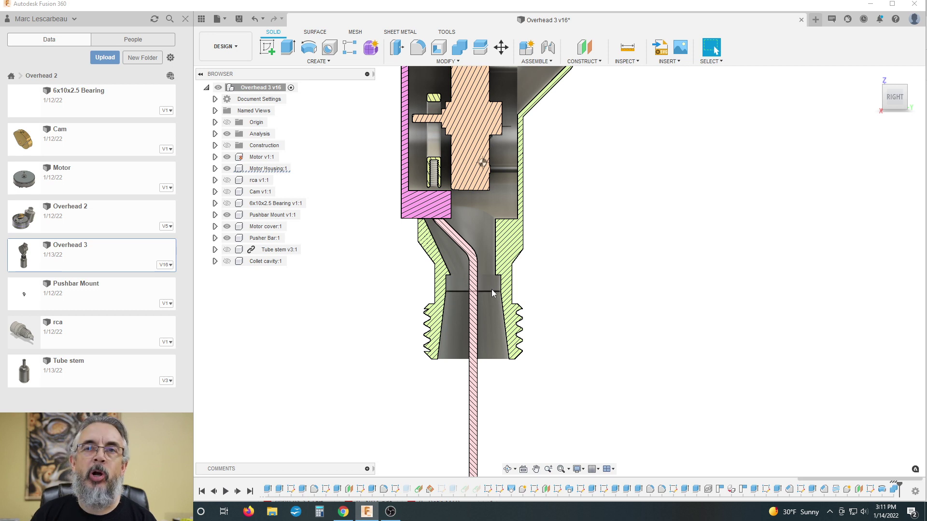
{"action": "scroll", "coordinate": [448, 316], "scroll_direction": "up", "scroll_amount": 5}
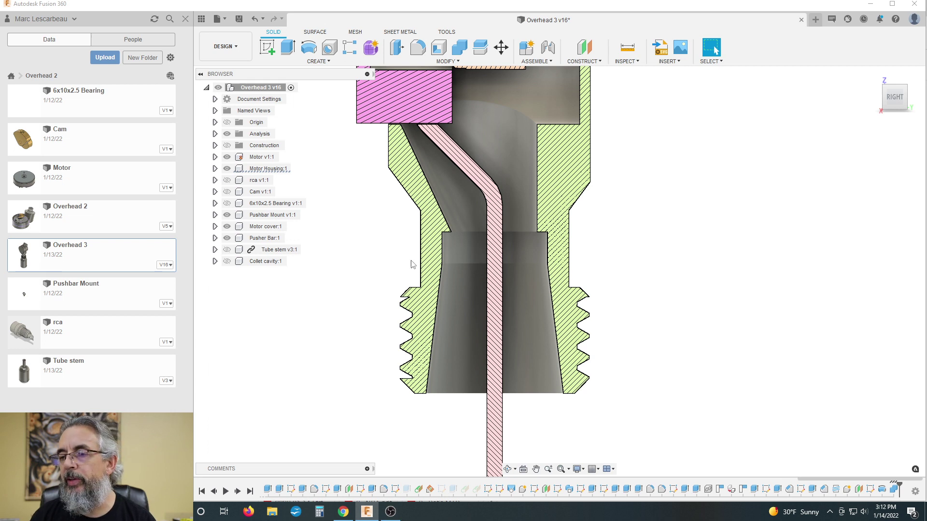
{"action": "scroll", "coordinate": [414, 263], "scroll_direction": "down", "scroll_amount": 2}
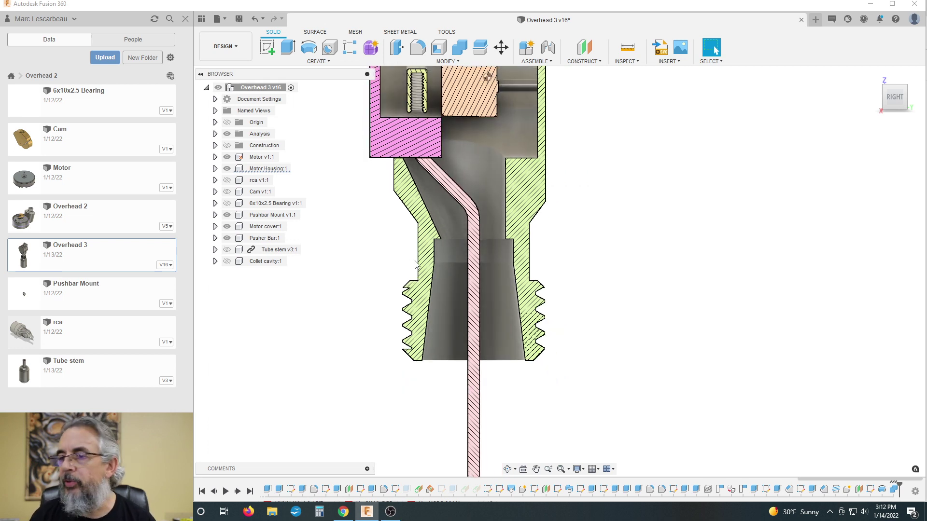
{"action": "scroll", "coordinate": [506, 308], "scroll_direction": "up", "scroll_amount": 1}
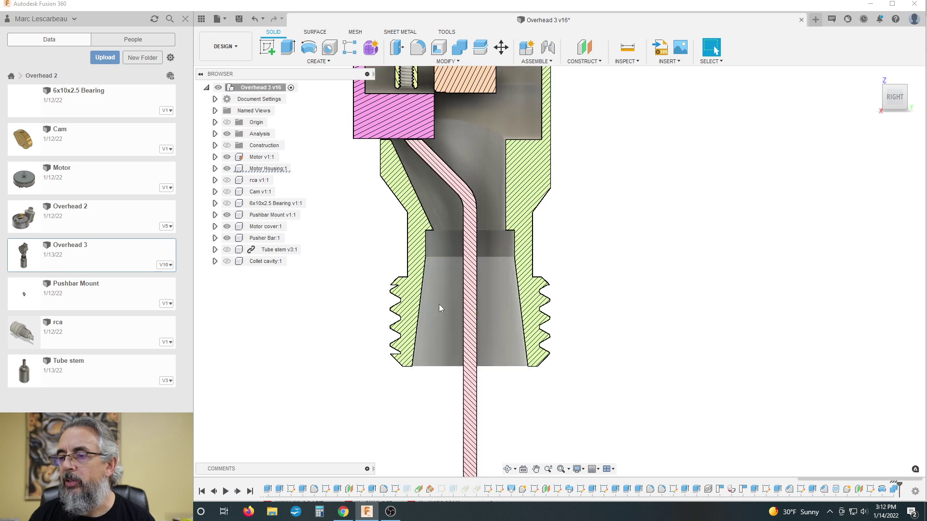
{"action": "scroll", "coordinate": [555, 302], "scroll_direction": "down", "scroll_amount": 1}
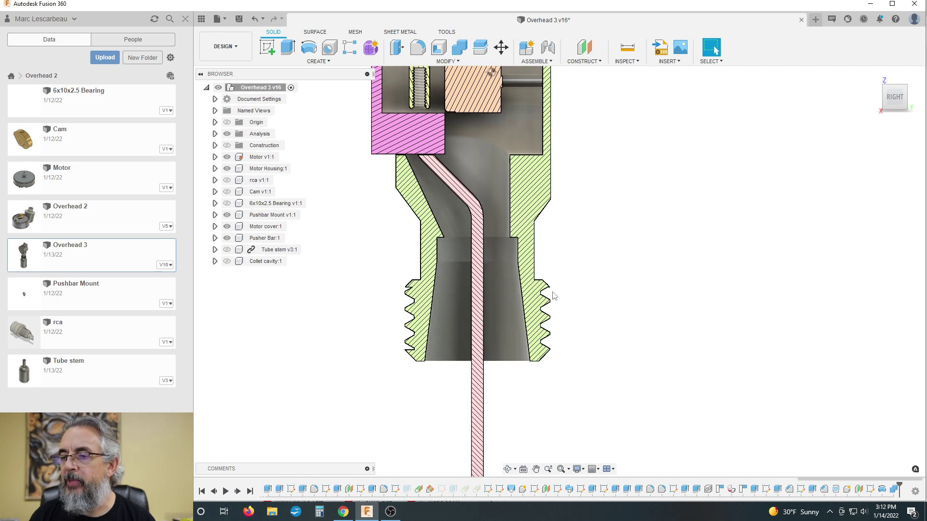
{"action": "scroll", "coordinate": [487, 260], "scroll_direction": "up", "scroll_amount": 4}
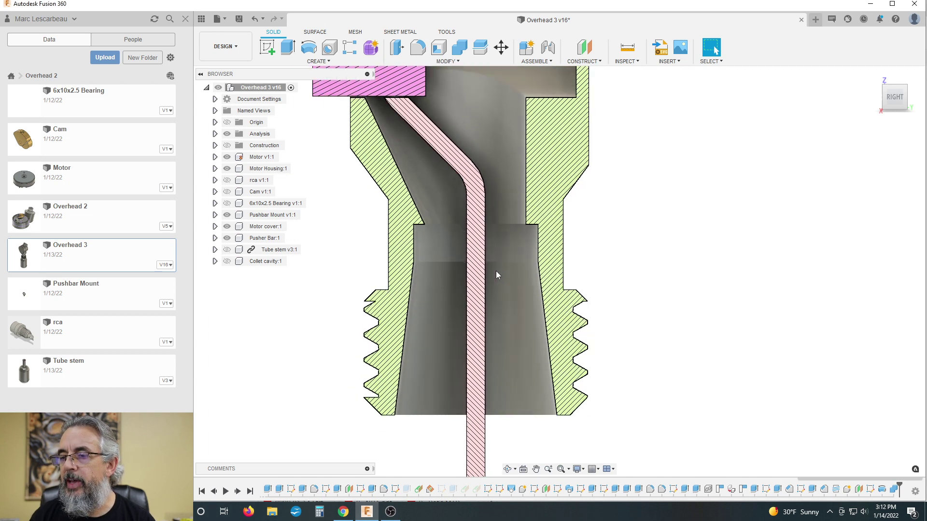
{"action": "scroll", "coordinate": [496, 275], "scroll_direction": "down", "scroll_amount": 4}
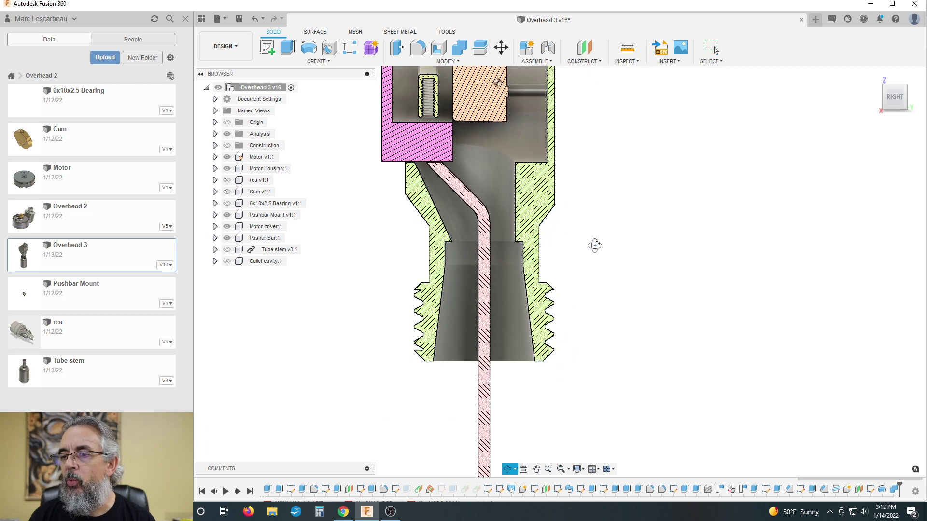
{"action": "middle_click_drag", "start_coordinate": [595, 245], "coordinate": [595, 234], "text": "shift"}
{"action": "scroll", "coordinate": [509, 259], "scroll_direction": "up", "scroll_amount": 4}
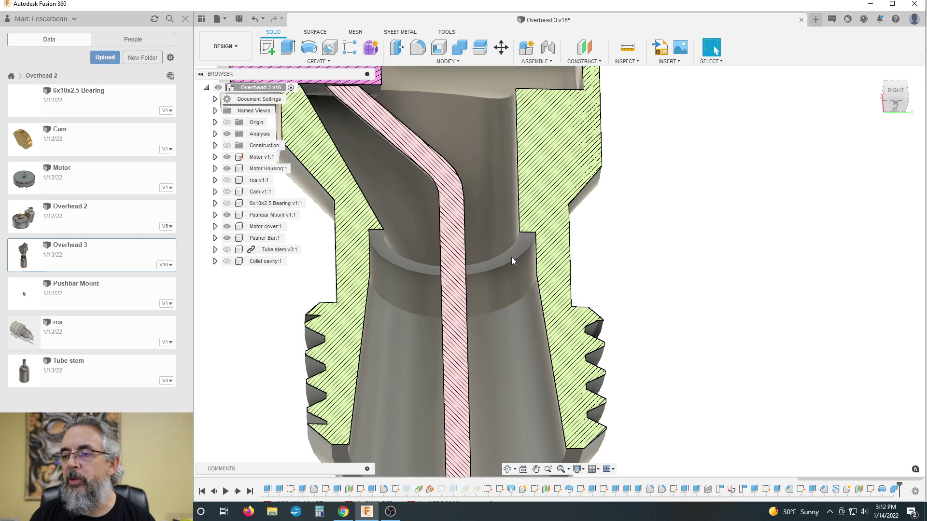
{"action": "left_click", "coordinate": [514, 256]}
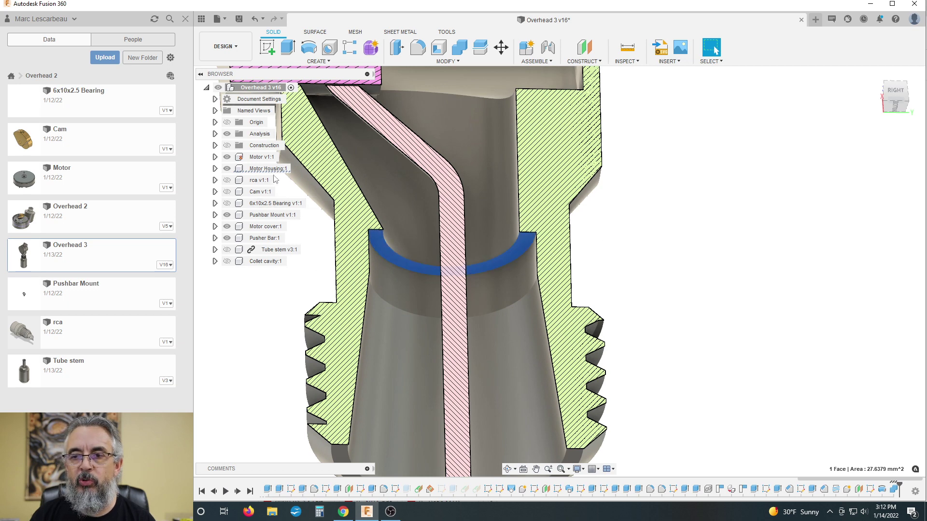
- Activate the Motor Housing component and extrude the ring-shaped shoulder face at the top of the collet bore by -1 mm
{"action": "double_click", "coordinate": [293, 169]}
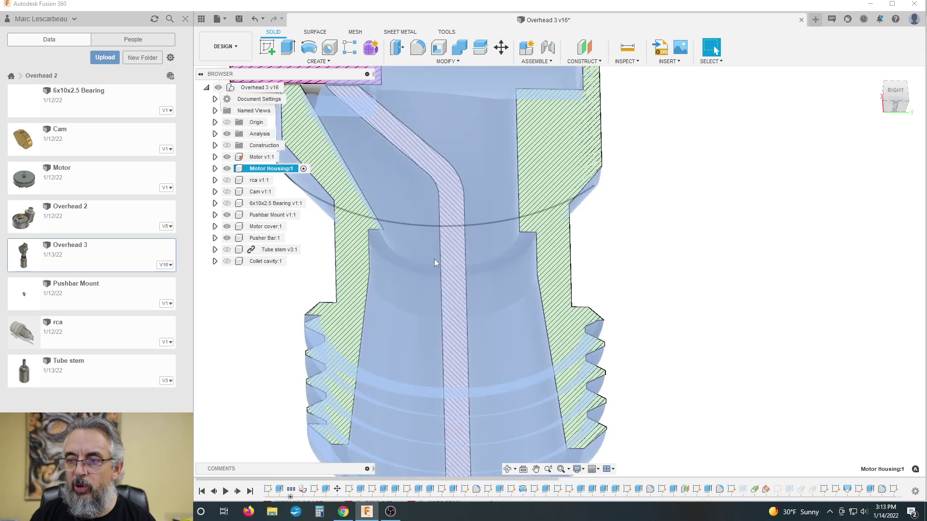
{"action": "key", "text": "Escape"}
{"action": "left_click", "coordinate": [519, 244]}
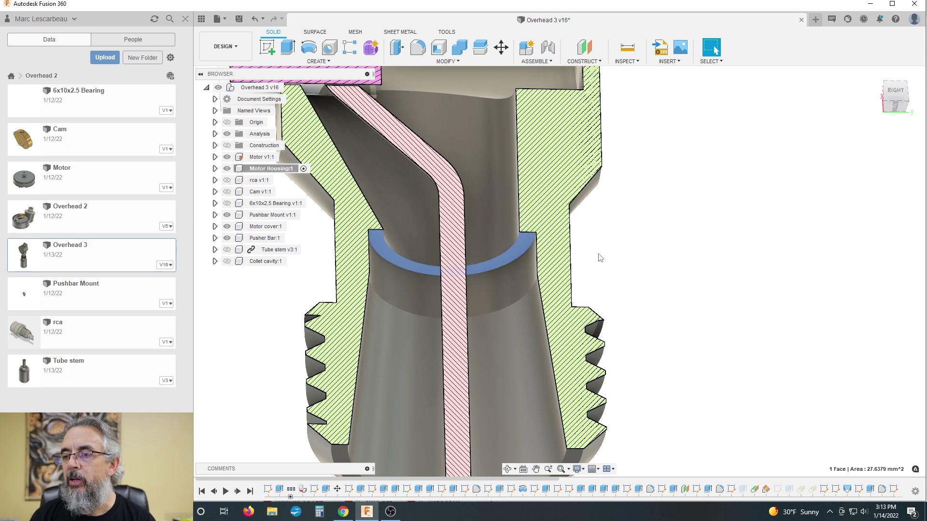
{"action": "scroll", "coordinate": [647, 255], "scroll_direction": "down", "scroll_amount": 2}
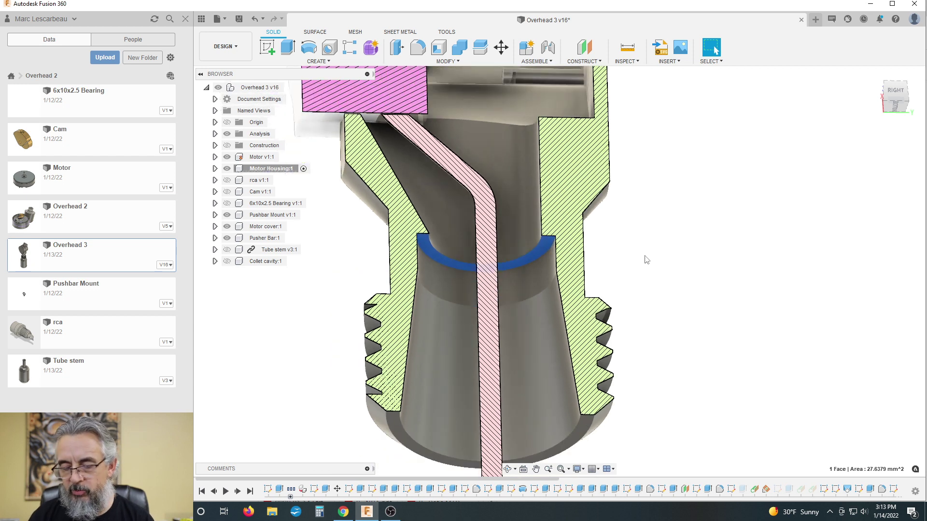
{"action": "key", "text": "e"}
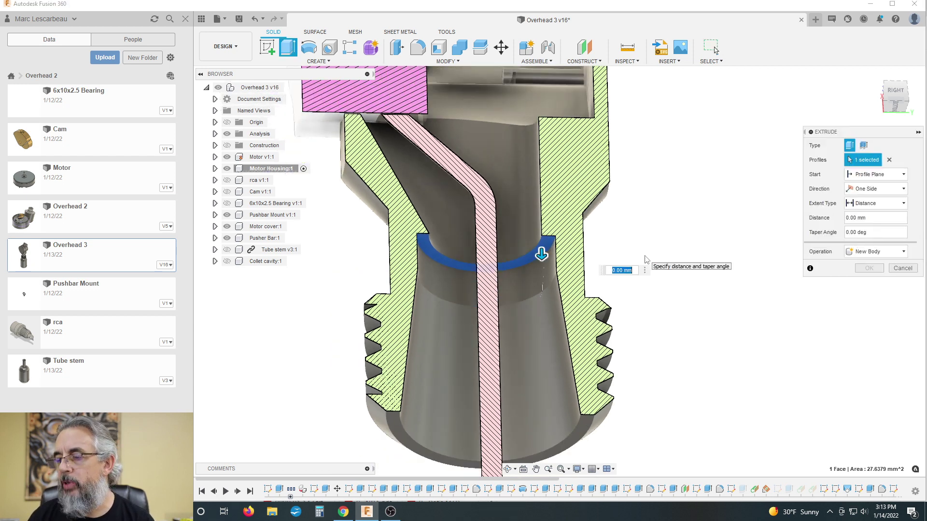
{"action": "type", "text": "-"}
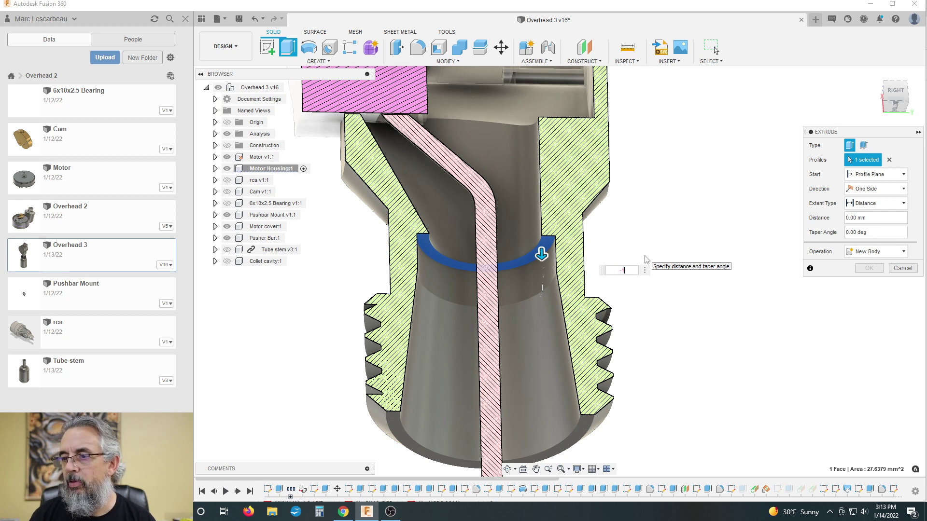
{"action": "type", "text": "1"}
{"action": "key", "text": "Return"}
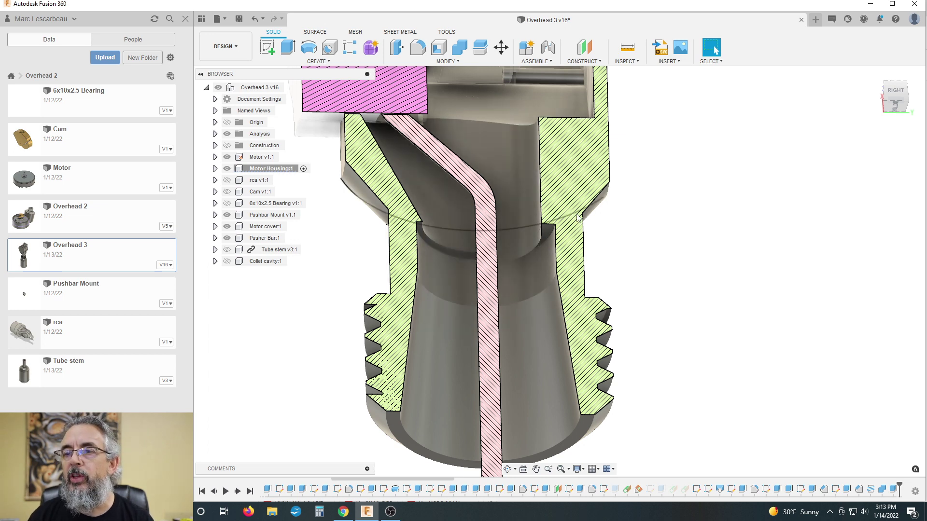
- Show the Collet cavity component and examine its fit against the housing bore and shoulder in the Right section view
{"action": "left_click", "coordinate": [228, 262]}
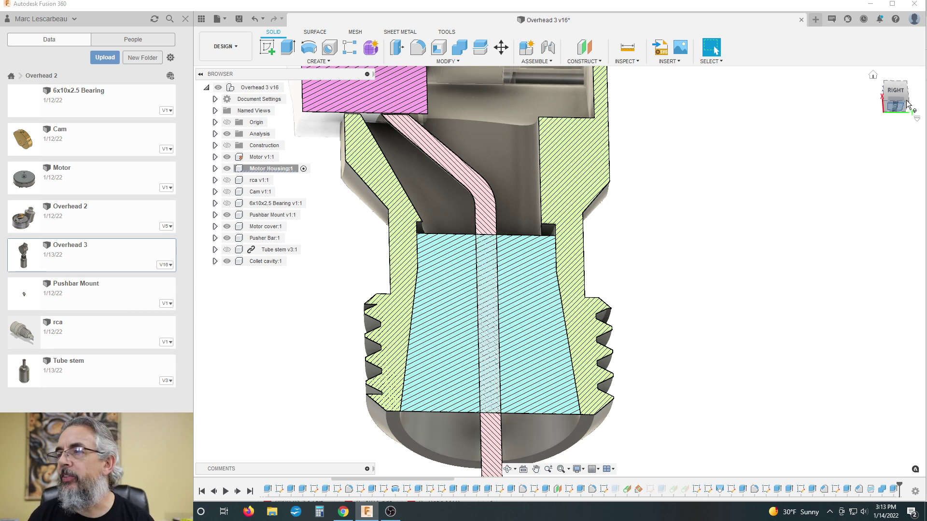
{"action": "left_click", "coordinate": [895, 94]}
{"action": "scroll", "coordinate": [442, 231], "scroll_direction": "down", "scroll_amount": 2}
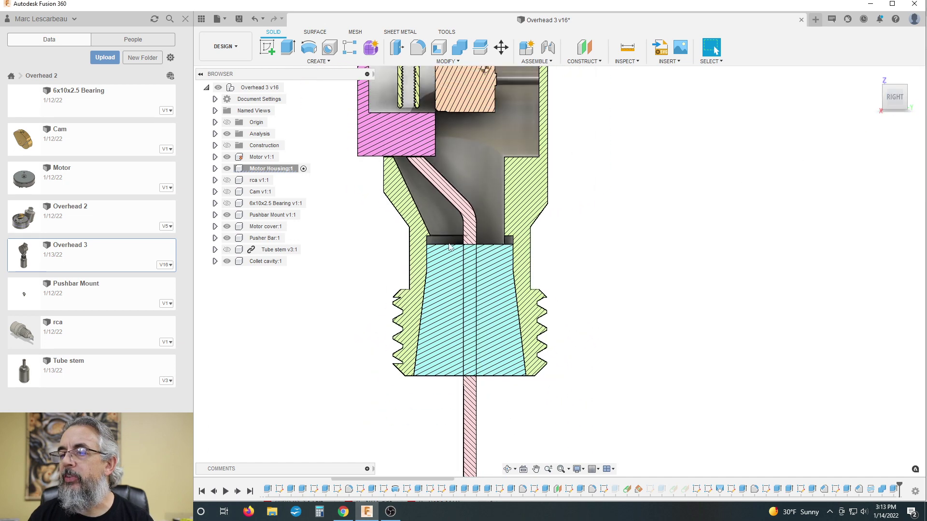
{"action": "scroll", "coordinate": [423, 223], "scroll_direction": "up", "scroll_amount": 3}
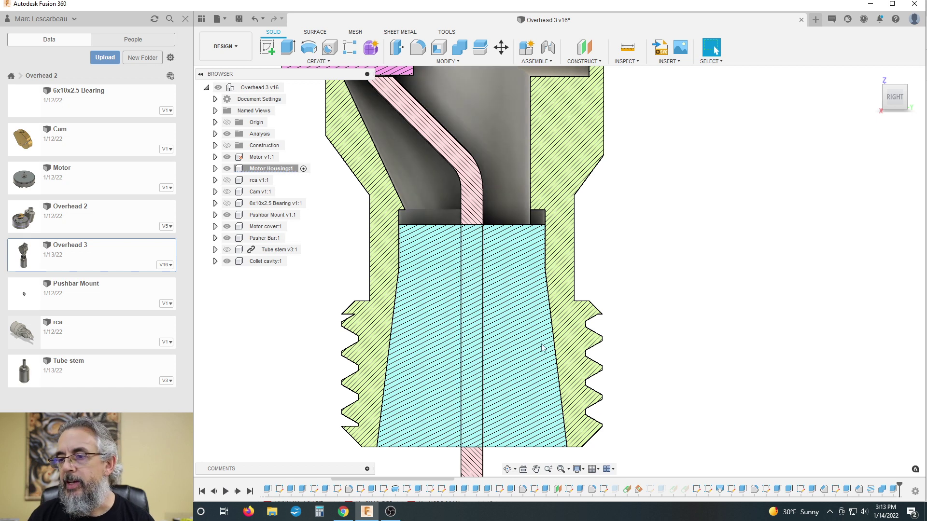
{"action": "scroll", "coordinate": [468, 318], "scroll_direction": "down", "scroll_amount": 4}
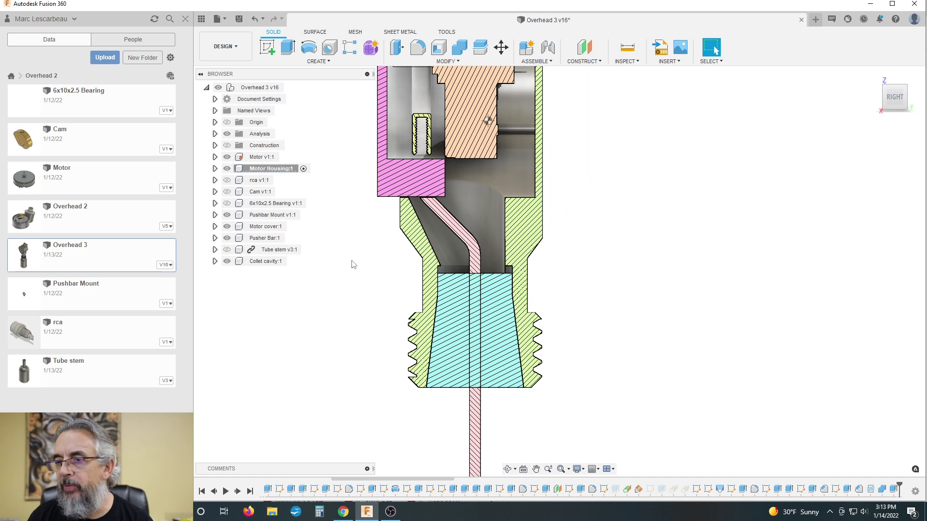
{"action": "scroll", "coordinate": [433, 239], "scroll_direction": "down", "scroll_amount": 3}
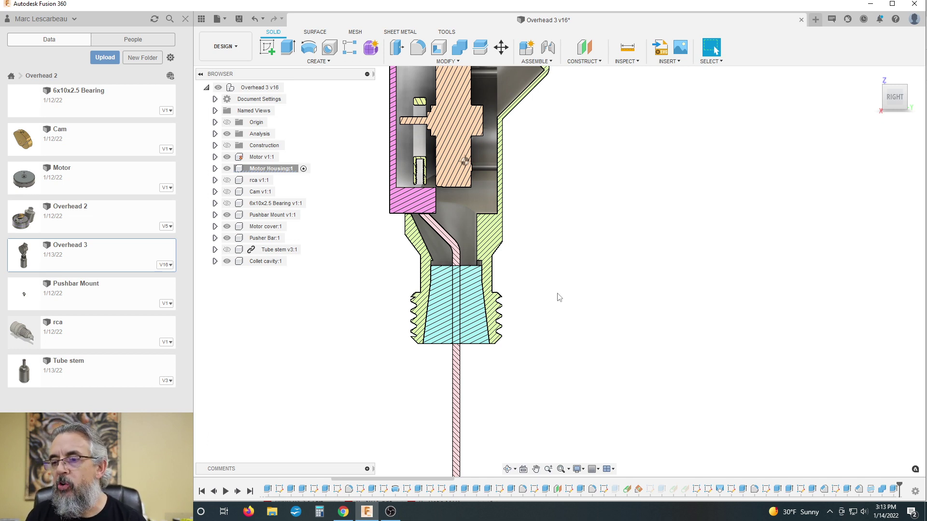
{"action": "middle_click_drag", "start_coordinate": [556, 296], "coordinate": [528, 306], "text": "shift"}
{"action": "scroll", "coordinate": [386, 300], "scroll_direction": "down", "scroll_amount": 2}
{"action": "scroll", "coordinate": [455, 327], "scroll_direction": "up", "scroll_amount": 2}
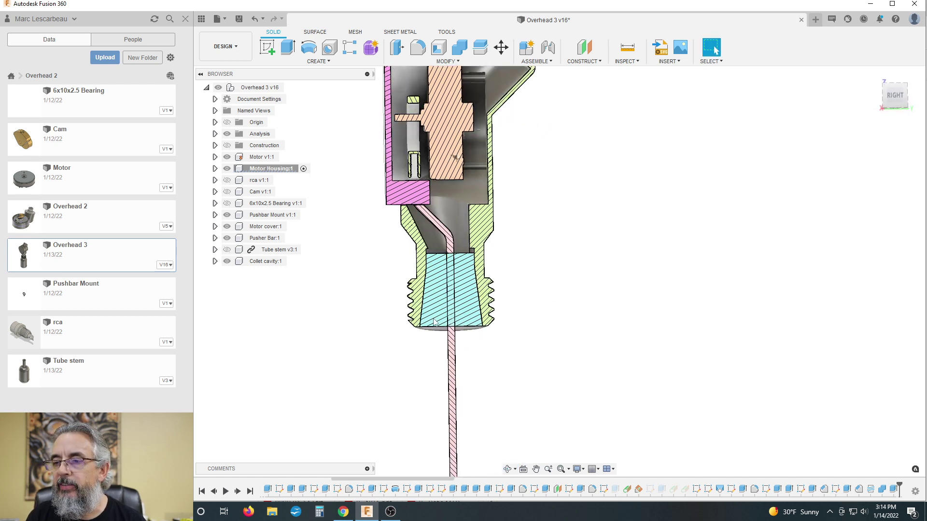
- Copy the Collet cavity component and paste it into the active Motor Housing without moving it
{"action": "left_click", "coordinate": [261, 263]}
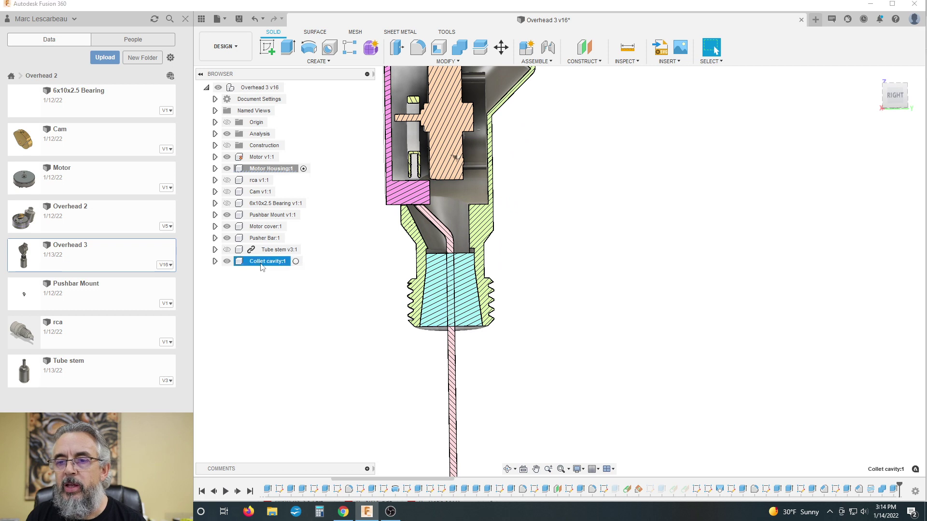
{"action": "right_click", "coordinate": [261, 263]}
{"action": "left_click", "coordinate": [244, 285]}
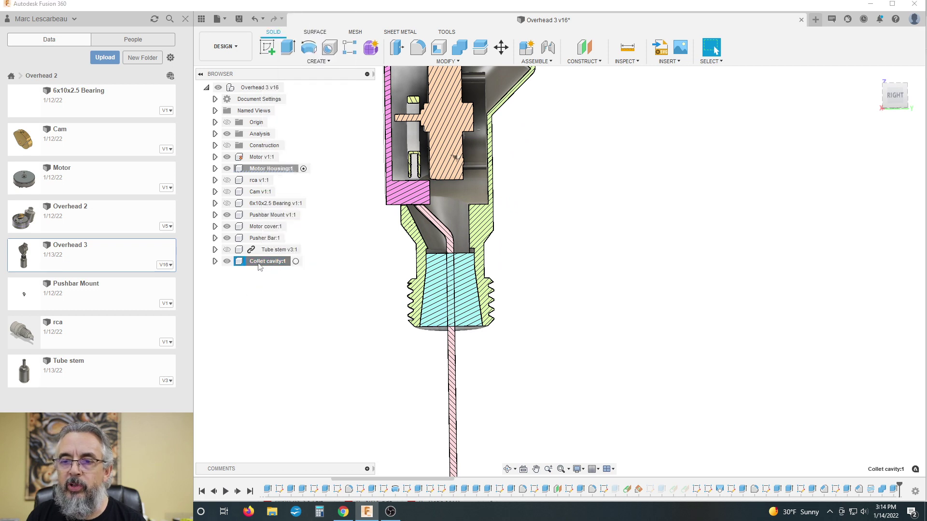
{"action": "left_click", "coordinate": [258, 262]}
{"action": "left_click", "coordinate": [256, 275]}
{"action": "left_click", "coordinate": [244, 263]}
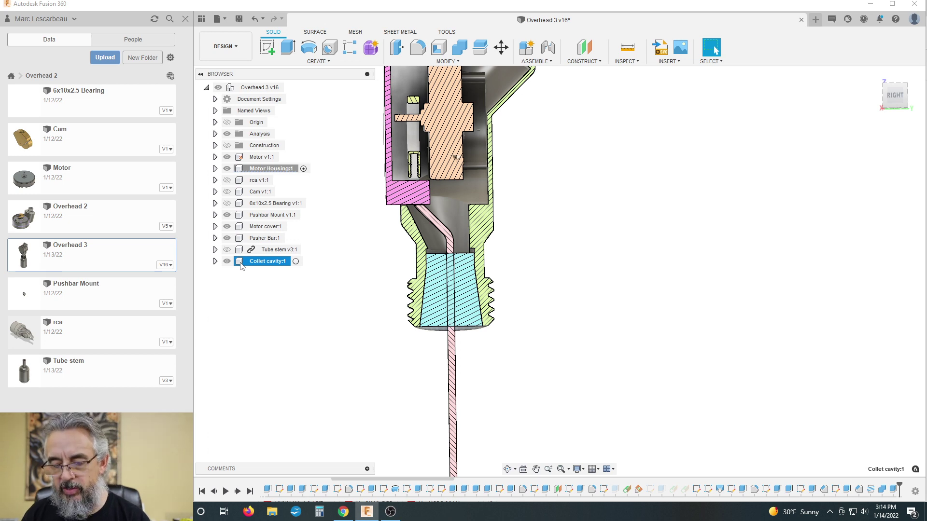
{"action": "right_click", "coordinate": [241, 265]}
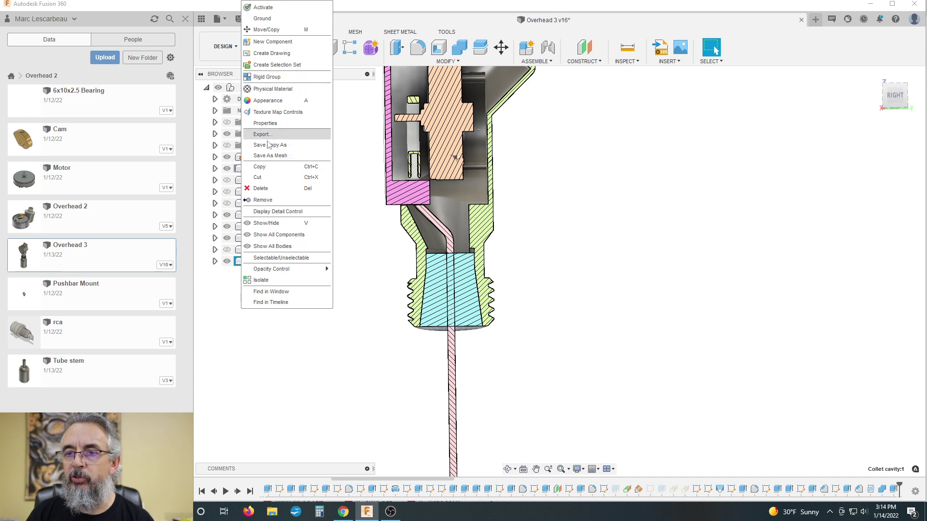
{"action": "left_click", "coordinate": [259, 166]}
{"action": "key", "text": "m"}
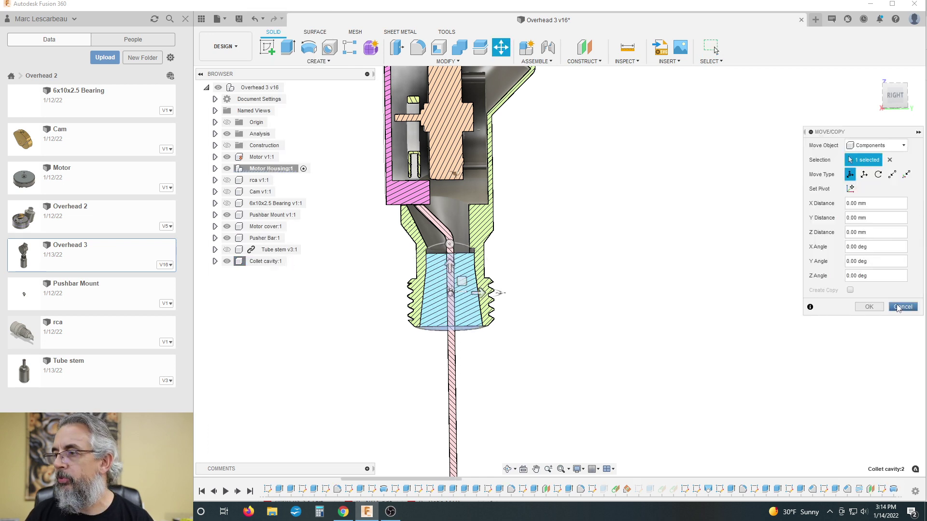
{"action": "left_click", "coordinate": [902, 306]}
- Activate the Collet cavity component and save a copy of it as Overhead 3_Collet in the Overhead 2 folder
{"action": "right_click", "coordinate": [258, 262]}
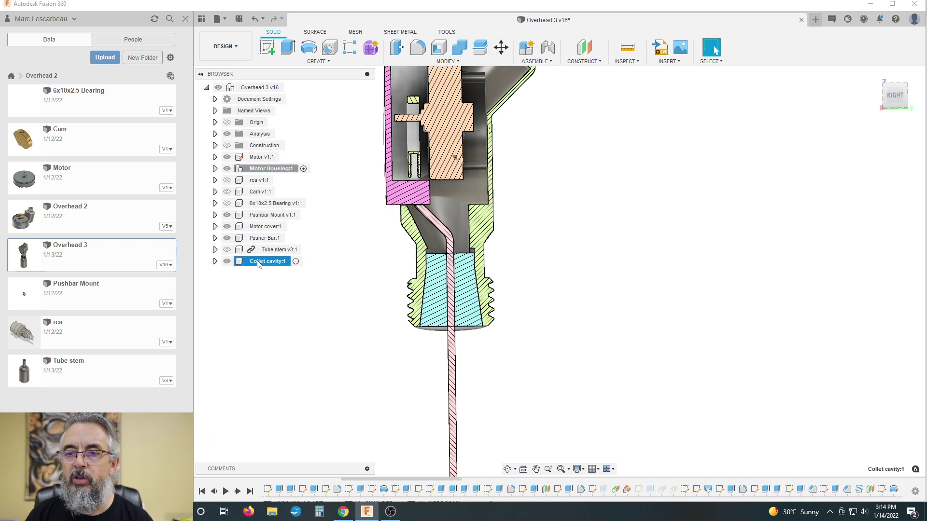
{"action": "left_click", "coordinate": [230, 297]}
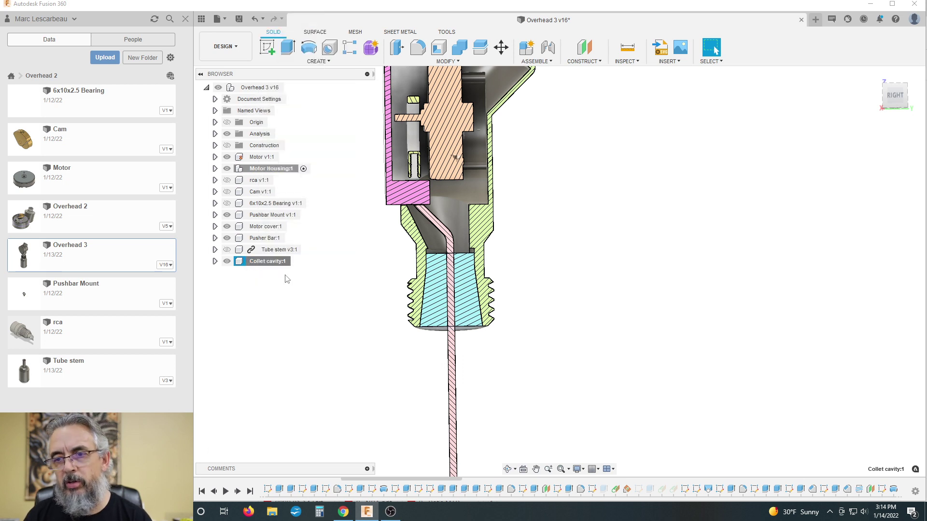
{"action": "left_click", "coordinate": [278, 305]}
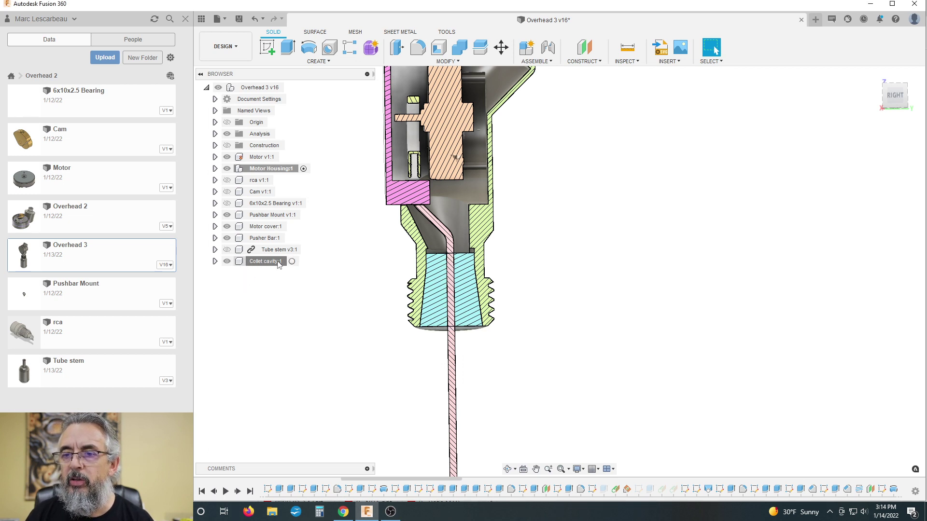
{"action": "left_click", "coordinate": [292, 261]}
{"action": "right_click", "coordinate": [253, 263]}
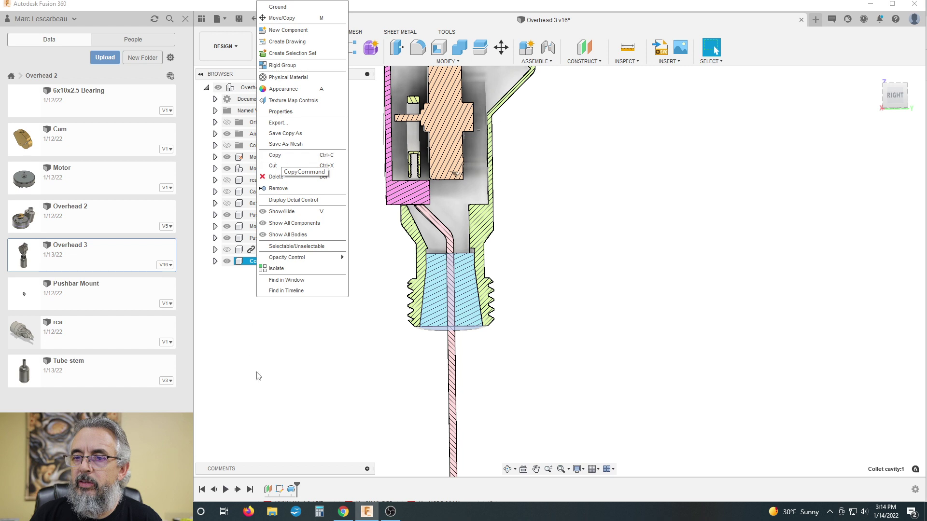
{"action": "left_click", "coordinate": [251, 326]}
{"action": "left_click", "coordinate": [258, 279]}
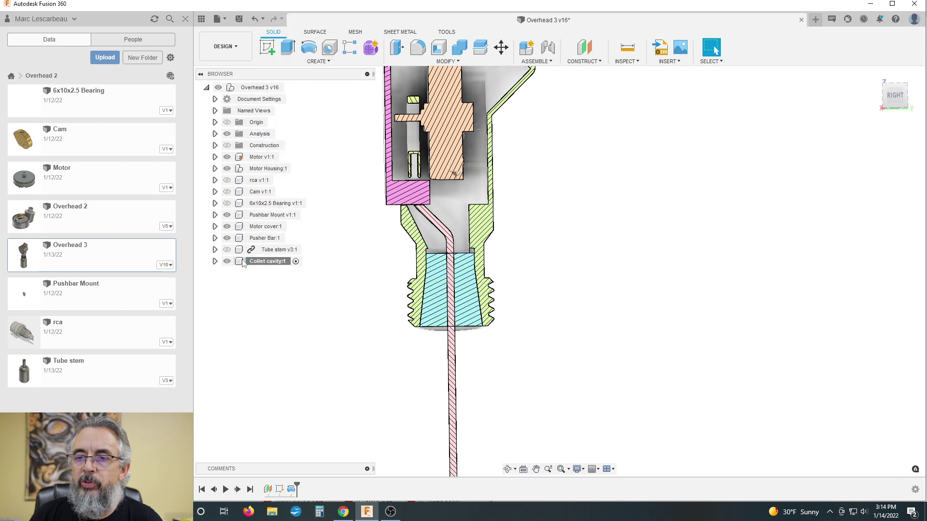
{"action": "right_click", "coordinate": [243, 263]}
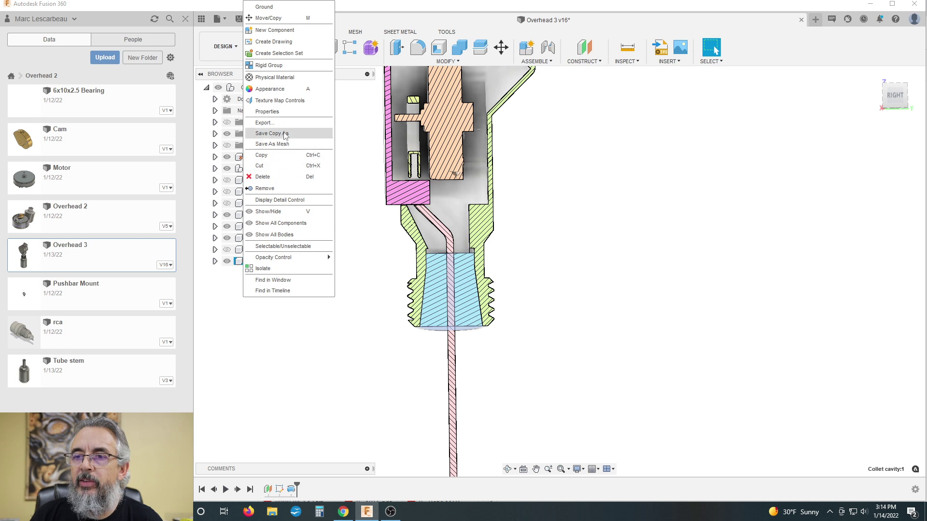
{"action": "left_click", "coordinate": [272, 133]}
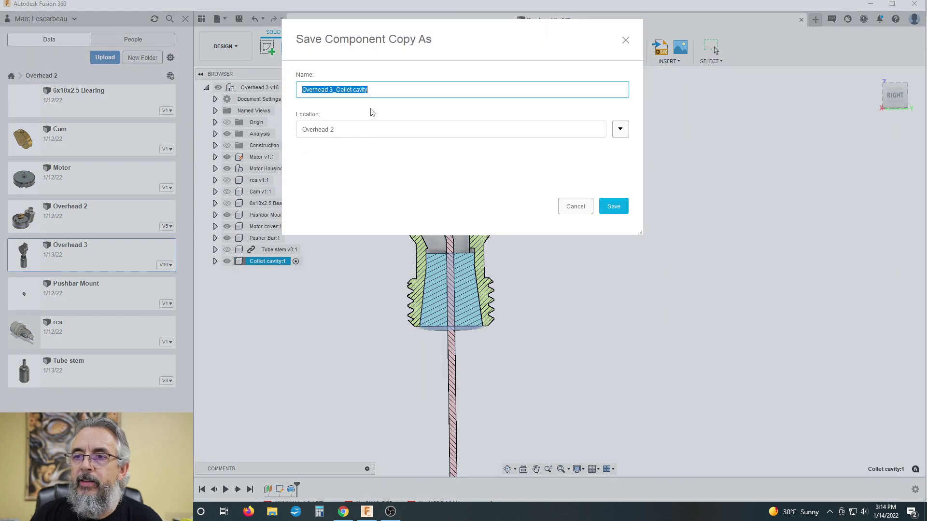
{"action": "left_click", "coordinate": [382, 89]}
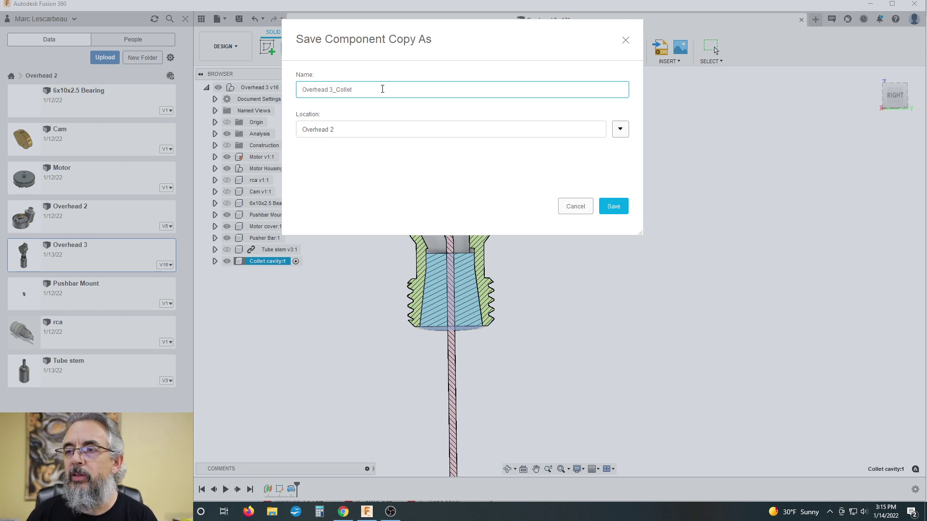
{"action": "left_click", "coordinate": [613, 207]}
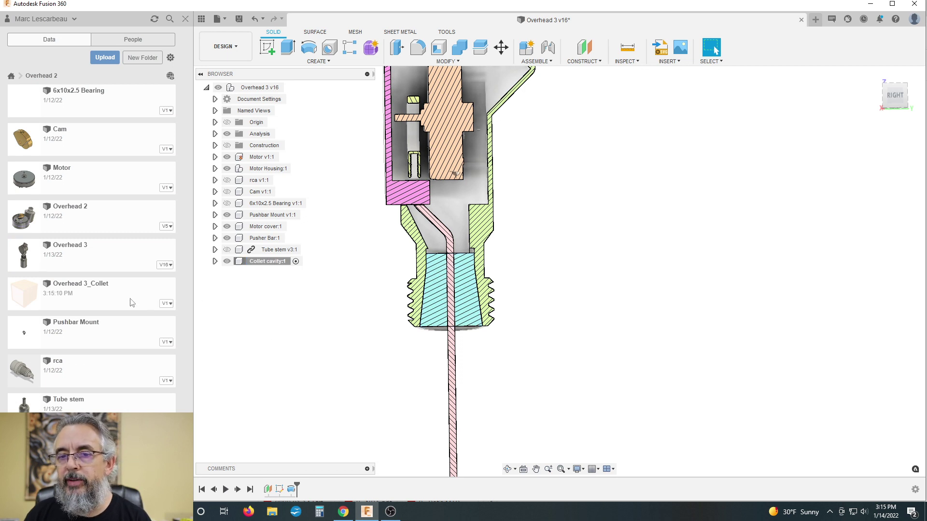
- Insert the Overhead 3_Collet design into the current design at its default position and hide the original Collet cavity
{"action": "right_click", "coordinate": [95, 295]}
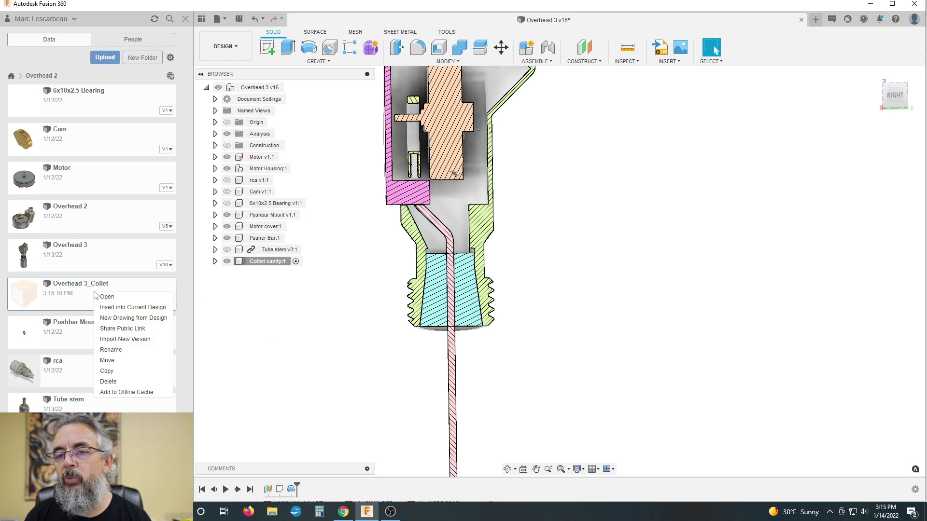
{"action": "left_click", "coordinate": [120, 313]}
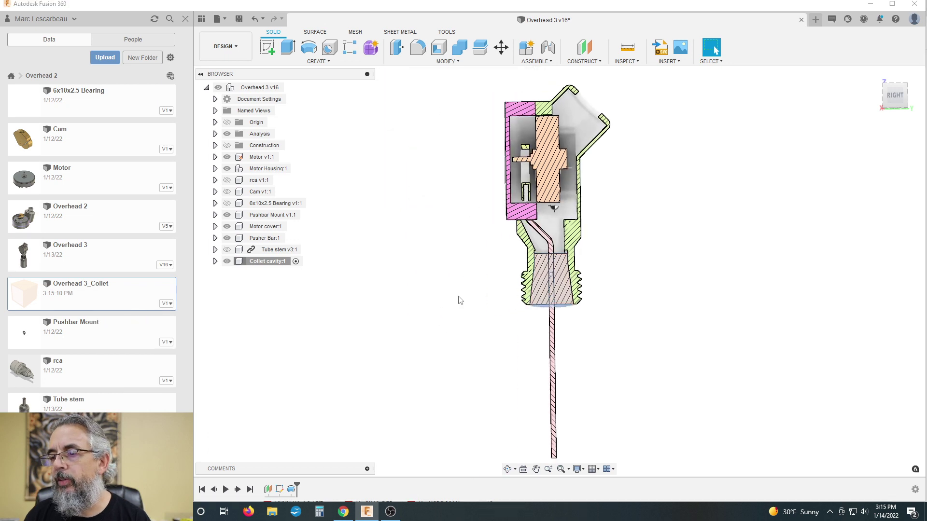
{"action": "left_click", "coordinate": [225, 262]}
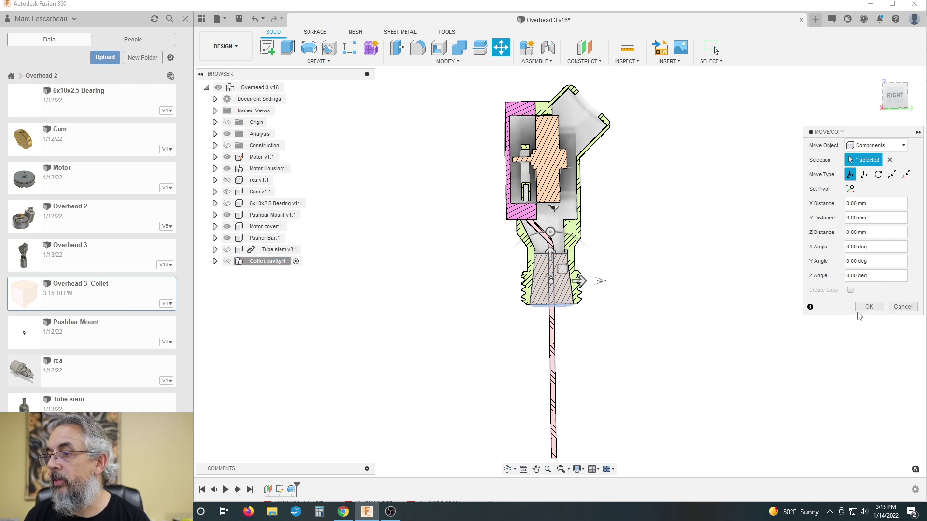
{"action": "middle_click_drag", "start_coordinate": [697, 290], "coordinate": [675, 309], "text": "shift"}
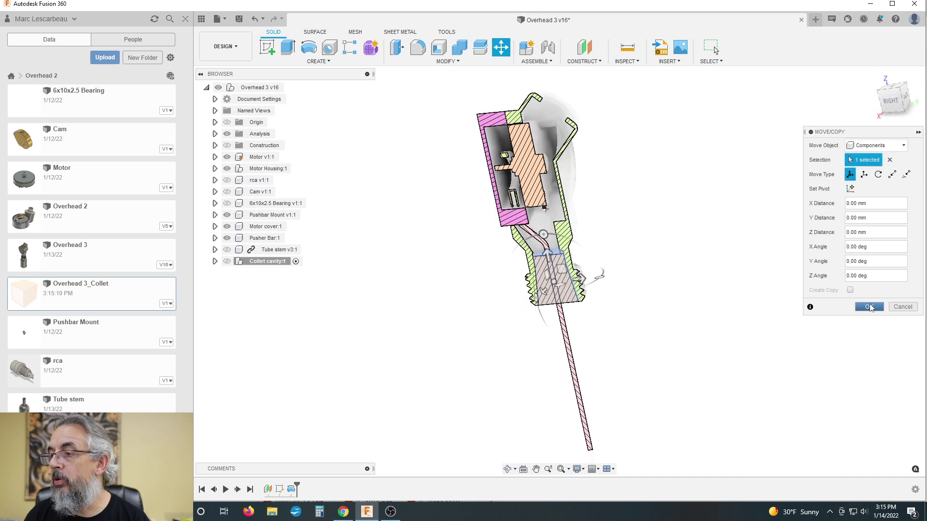
{"action": "left_click", "coordinate": [861, 305]}
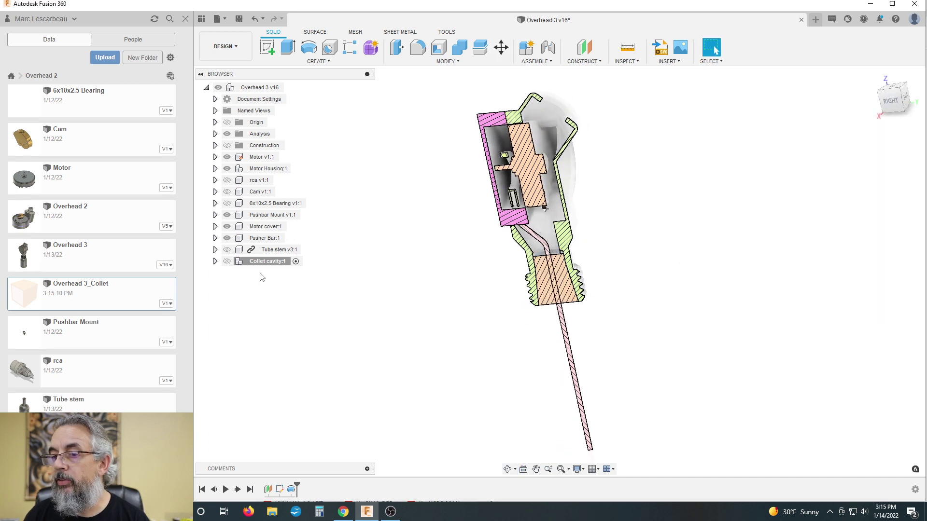
- Expand the Collet cavity component and move the inserted Overhead 3_Collet out of it to the top level of the design
{"action": "scroll", "coordinate": [252, 272], "scroll_direction": "down", "scroll_amount": 2}
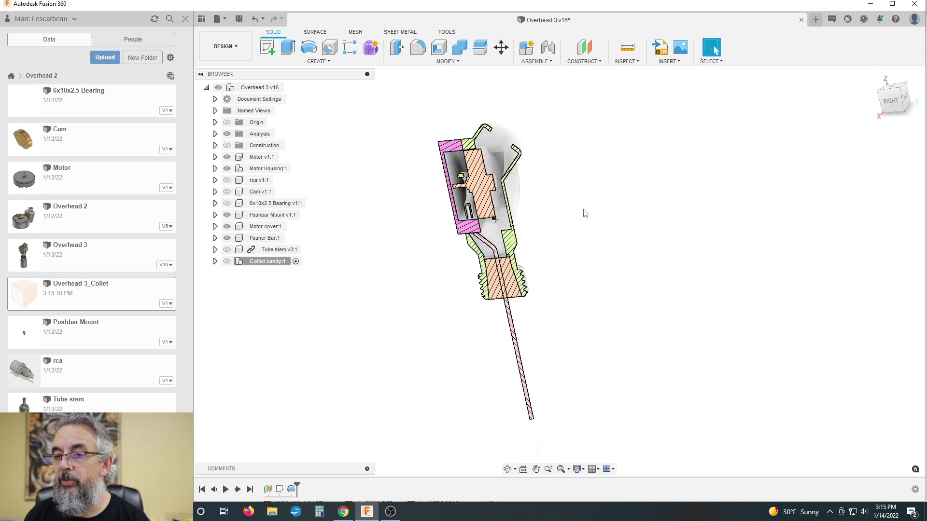
{"action": "middle_click_drag", "start_coordinate": [600, 209], "coordinate": [623, 216], "text": "shift"}
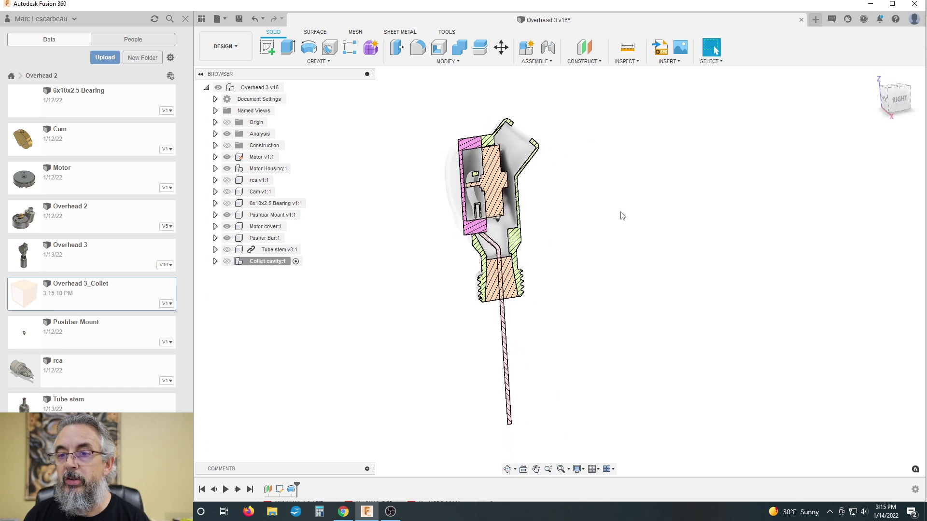
{"action": "left_click", "coordinate": [216, 261]}
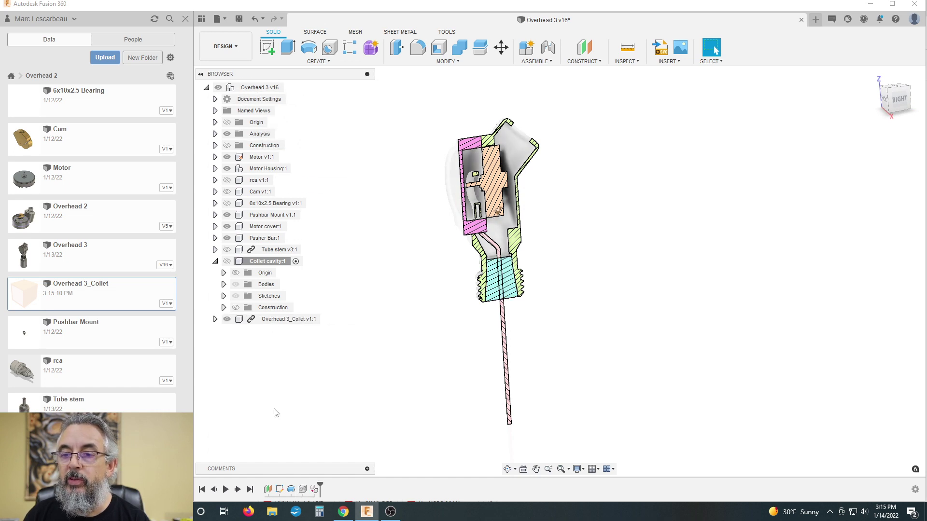
{"action": "left_click", "coordinate": [255, 321]}
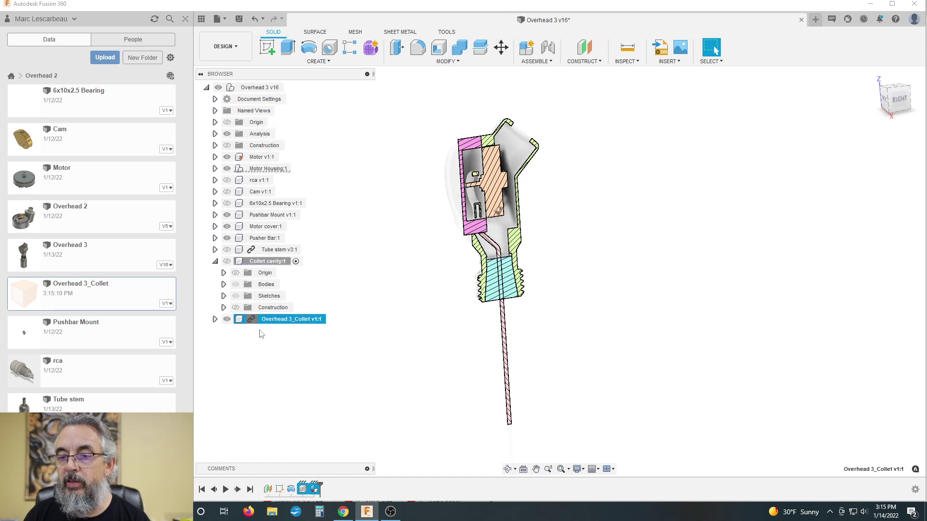
- Try to break the link of the inserted Overhead 3_Collet component
{"action": "right_click", "coordinate": [264, 321]}
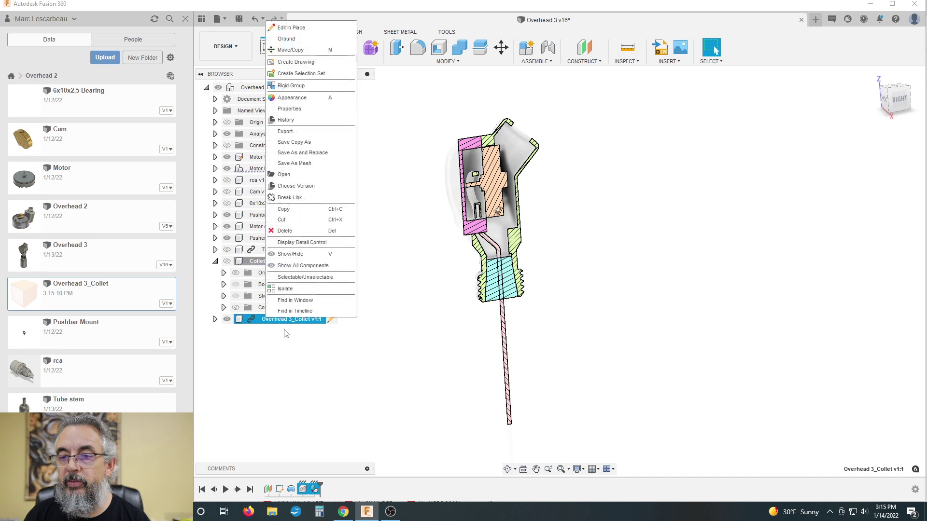
{"action": "left_click", "coordinate": [291, 198]}
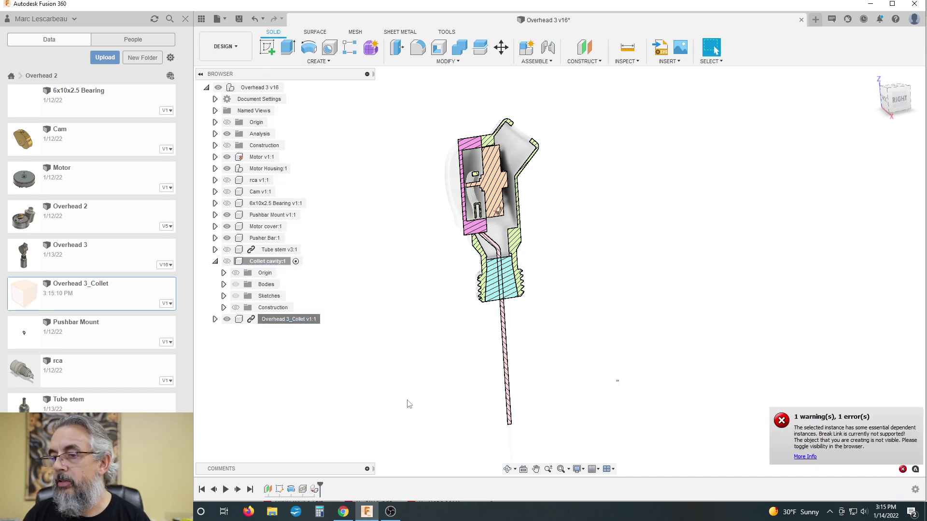
{"action": "middle_click_drag", "start_coordinate": [354, 383], "coordinate": [381, 362], "text": "shift"}
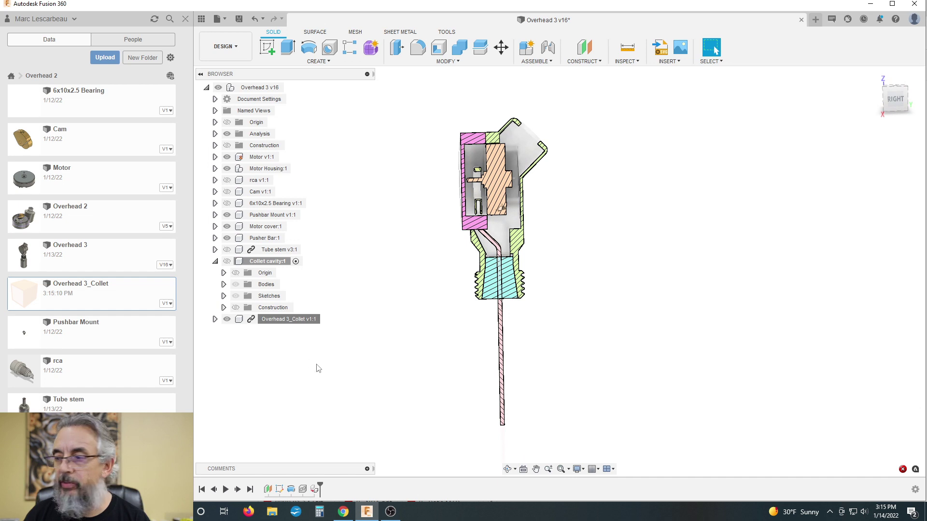
{"action": "right_click", "coordinate": [252, 320]}
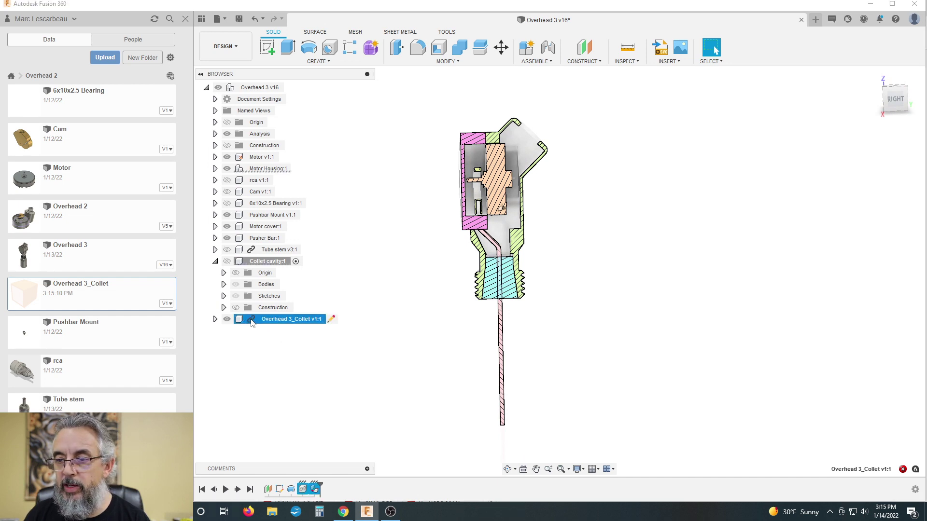
{"action": "left_click", "coordinate": [276, 198]}
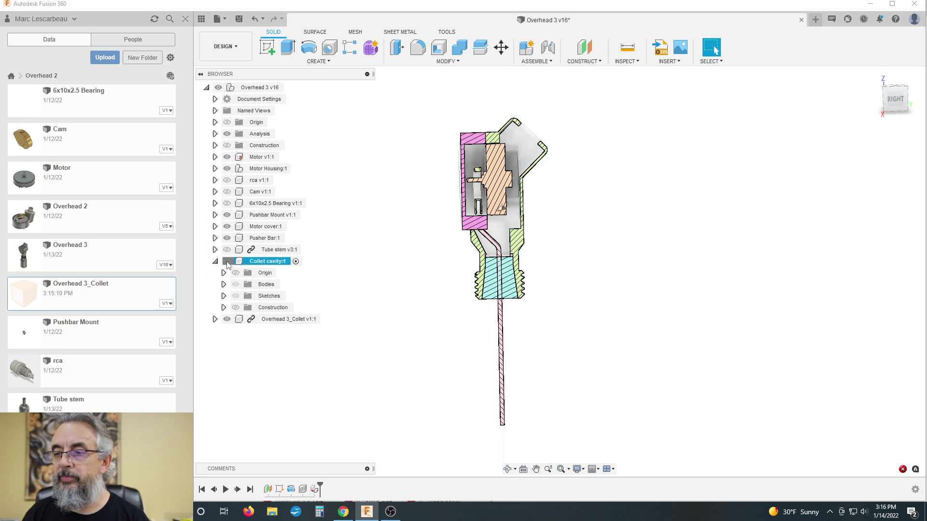
{"action": "left_click", "coordinate": [226, 261]}
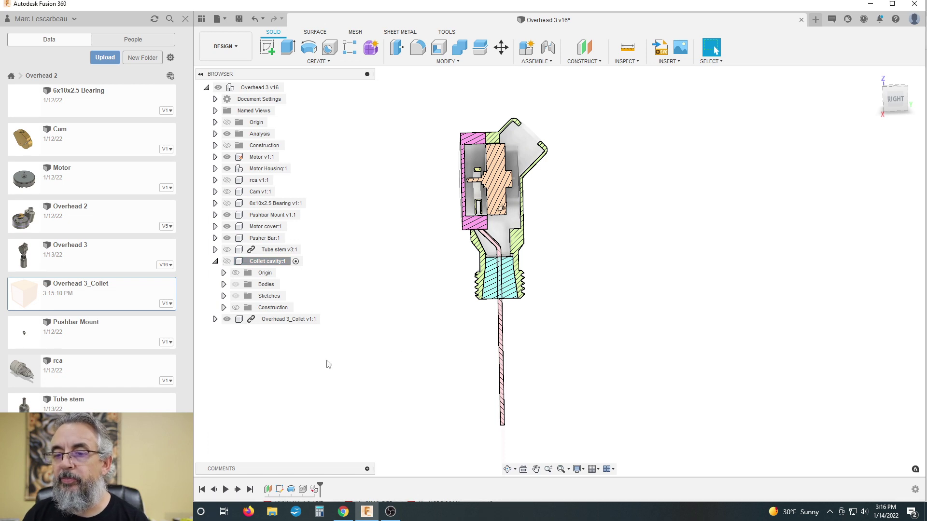
{"action": "mouse_move", "coordinate": [357, 361]}
{"action": "middle_mouse_down", "text": "shift"}
{"action": "mouse_move", "coordinate": [360, 335]}
{"action": "mouse_move", "coordinate": [360, 343]}
{"action": "middle_mouse_up", "text": "shift"}
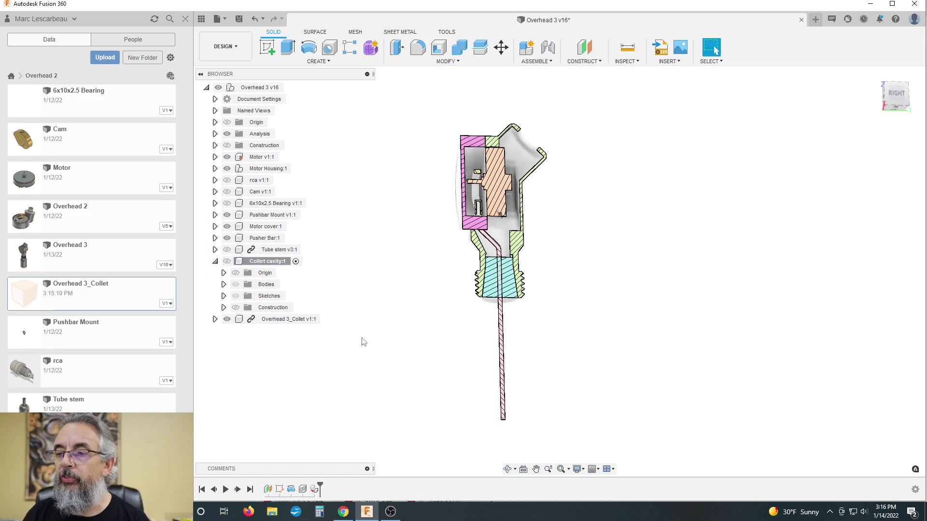
- Isolate the Overhead 3_Collet component so it is the only part shown
{"action": "left_click", "coordinate": [256, 320]}
{"action": "right_click", "coordinate": [256, 319]}
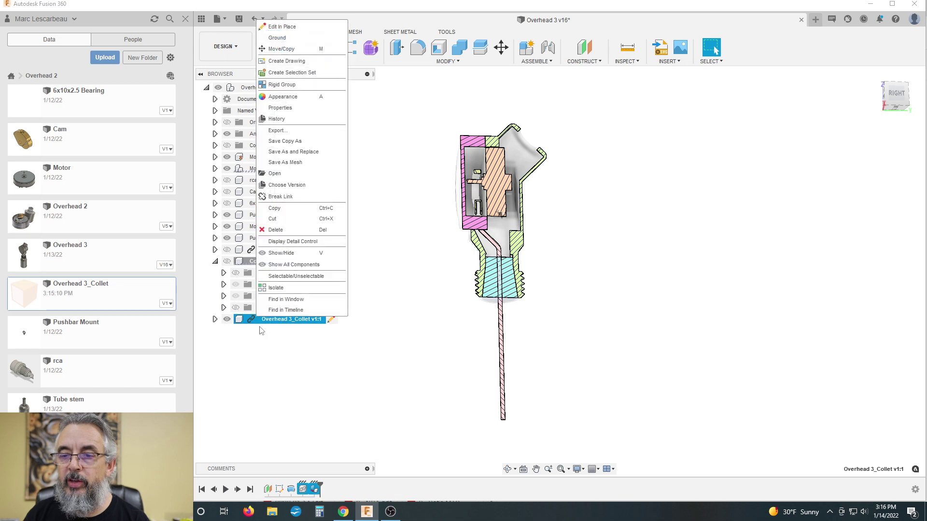
{"action": "left_click", "coordinate": [285, 288]}
{"action": "middle_click_drag", "start_coordinate": [424, 333], "coordinate": [393, 358], "text": "shift"}
{"action": "key", "text": "Escape"}
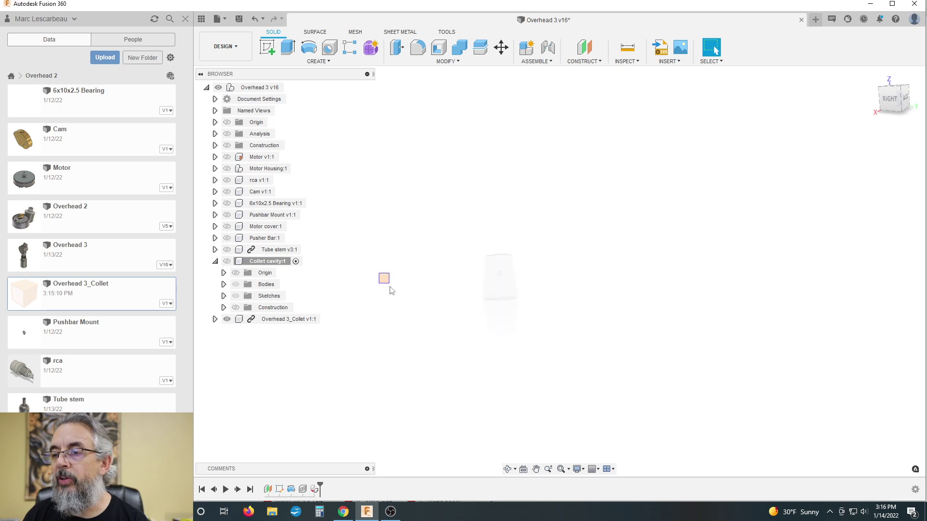
- Start editing Overhead 3_Collet in place and acknowledge the associativity notice
{"action": "left_click", "coordinate": [324, 320]}
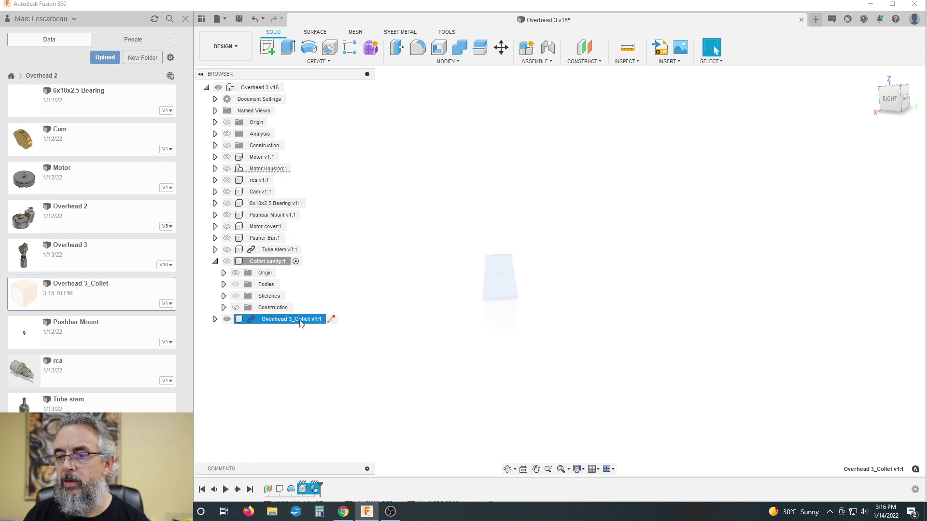
{"action": "left_click", "coordinate": [333, 321]}
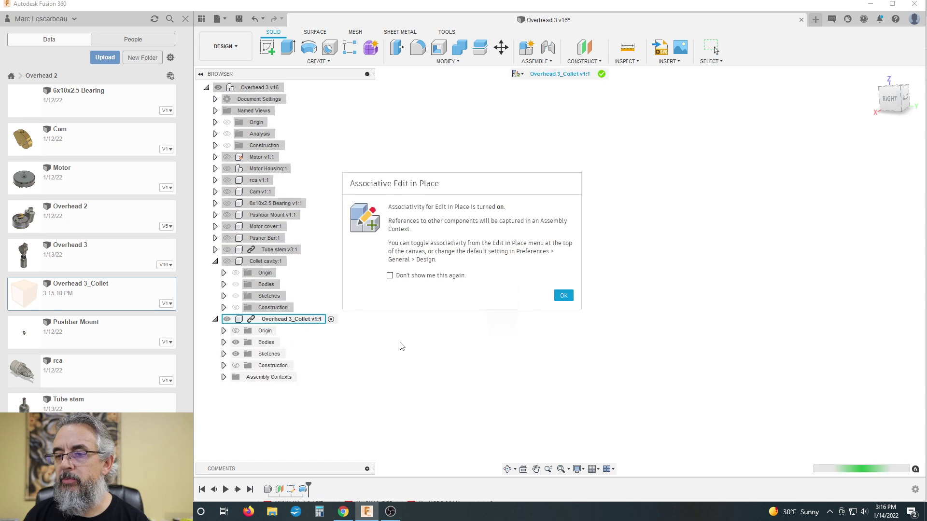
{"action": "left_click", "coordinate": [564, 296]}
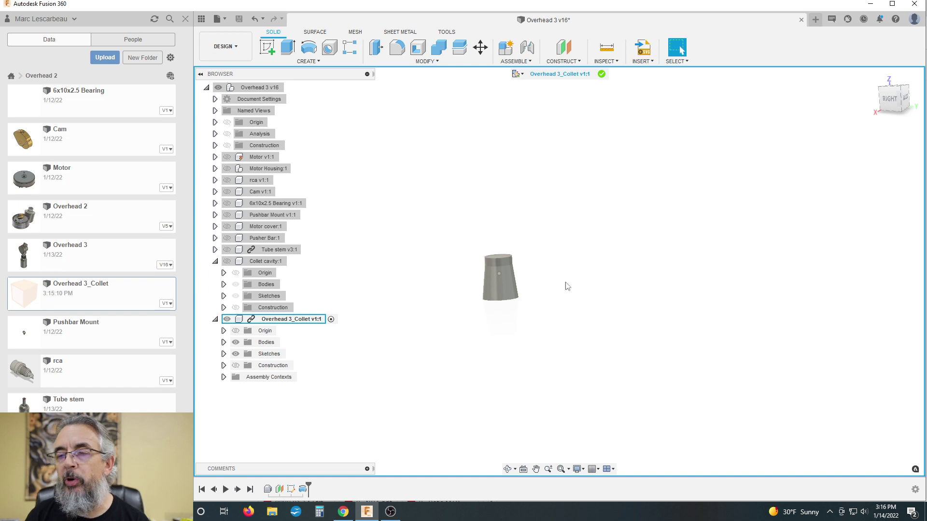
- Chamfer the outer edge of the collet's wide bottom end with an equal distance of 1 mm
{"action": "mouse_move", "coordinate": [553, 383]}
{"action": "middle_mouse_down", "text": "shift"}
{"action": "mouse_move", "coordinate": [554, 320]}
{"action": "mouse_move", "coordinate": [550, 349]}
{"action": "mouse_move", "coordinate": [560, 368]}
{"action": "middle_mouse_up", "text": "shift"}
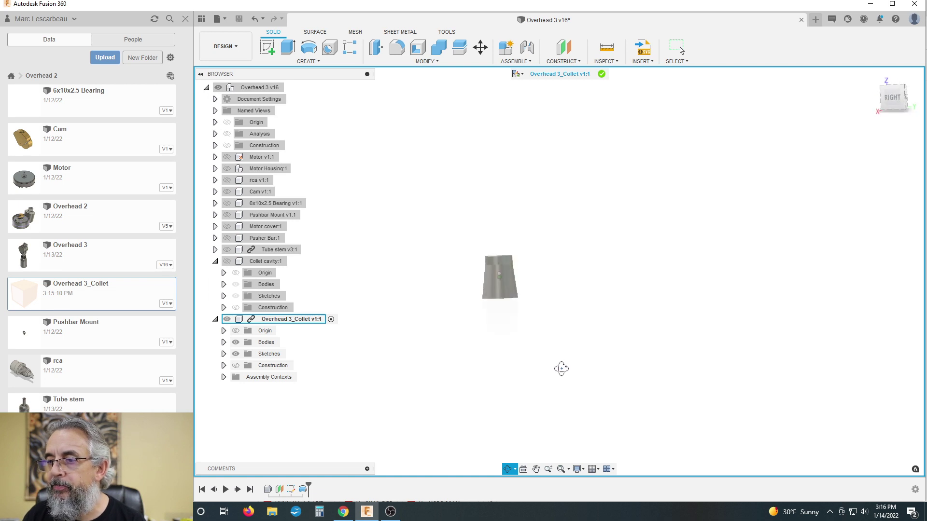
{"action": "scroll", "coordinate": [482, 297], "scroll_direction": "up", "scroll_amount": 5}
{"action": "scroll", "coordinate": [493, 338], "scroll_direction": "down", "scroll_amount": 4}
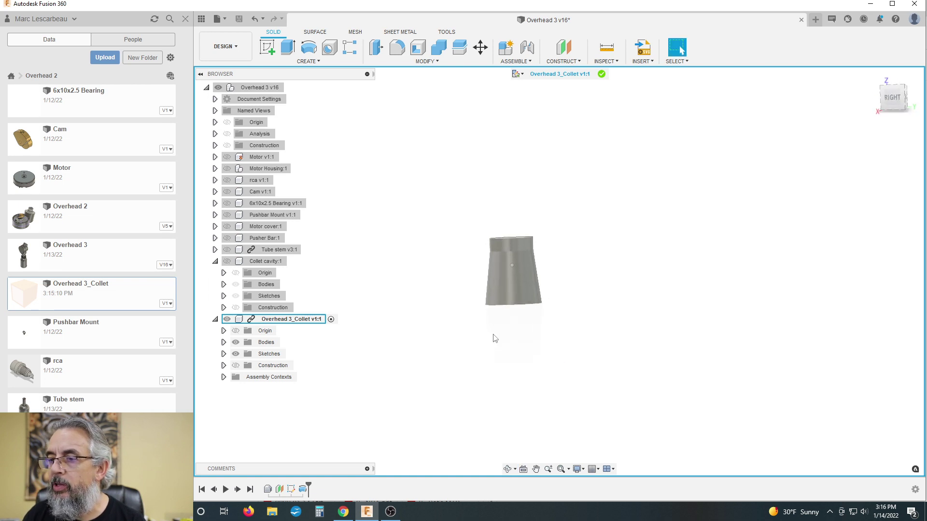
{"action": "scroll", "coordinate": [509, 314], "scroll_direction": "up", "scroll_amount": 3}
{"action": "scroll", "coordinate": [463, 286], "scroll_direction": "down", "scroll_amount": 3}
{"action": "scroll", "coordinate": [479, 324], "scroll_direction": "up", "scroll_amount": 5}
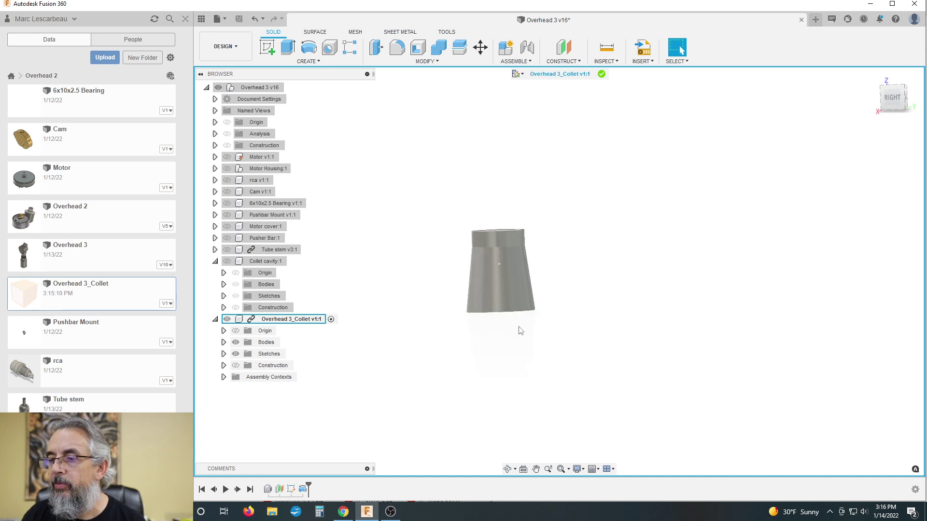
{"action": "scroll", "coordinate": [555, 331], "scroll_direction": "down", "scroll_amount": 1}
{"action": "mouse_move", "coordinate": [531, 328]}
{"action": "middle_mouse_down", "text": "shift"}
{"action": "mouse_move", "coordinate": [524, 338]}
{"action": "mouse_move", "coordinate": [531, 315]}
{"action": "middle_mouse_up", "text": "shift"}
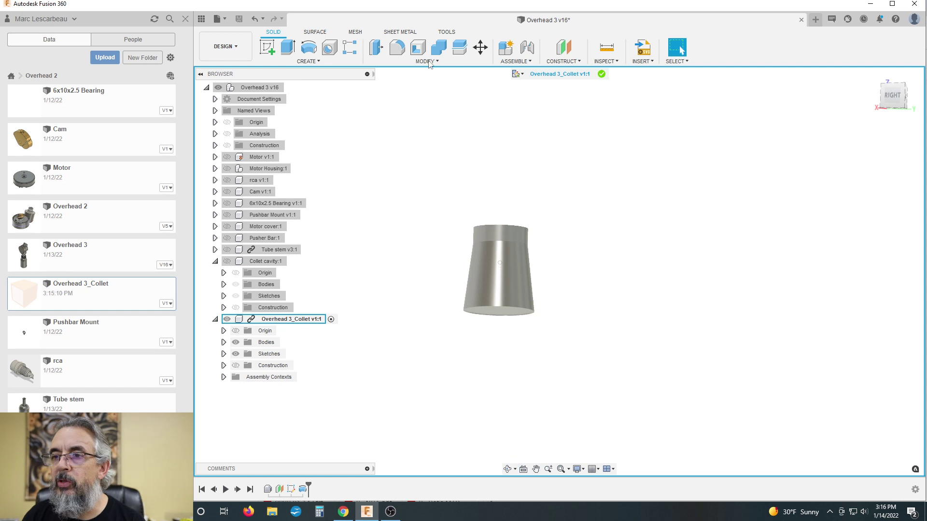
{"action": "left_click", "coordinate": [427, 61]}
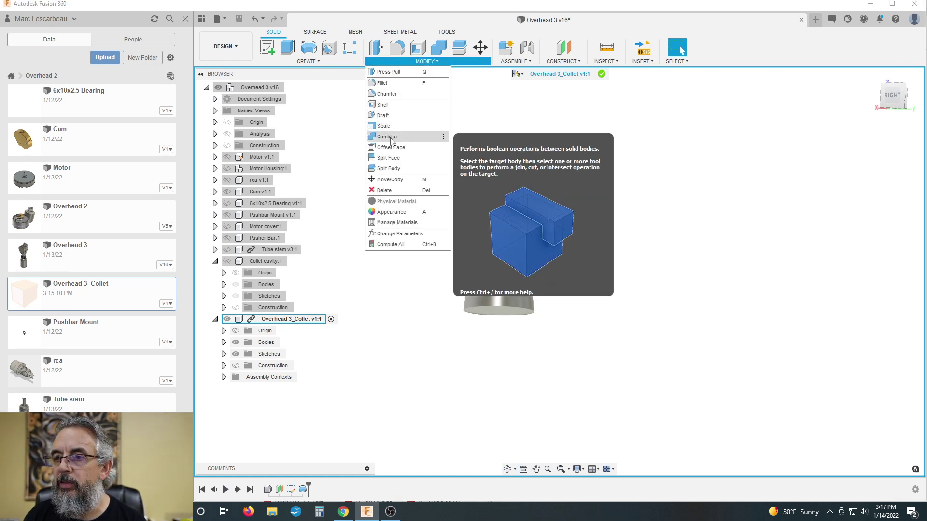
{"action": "left_click", "coordinate": [387, 94]}
{"action": "left_click", "coordinate": [482, 312]}
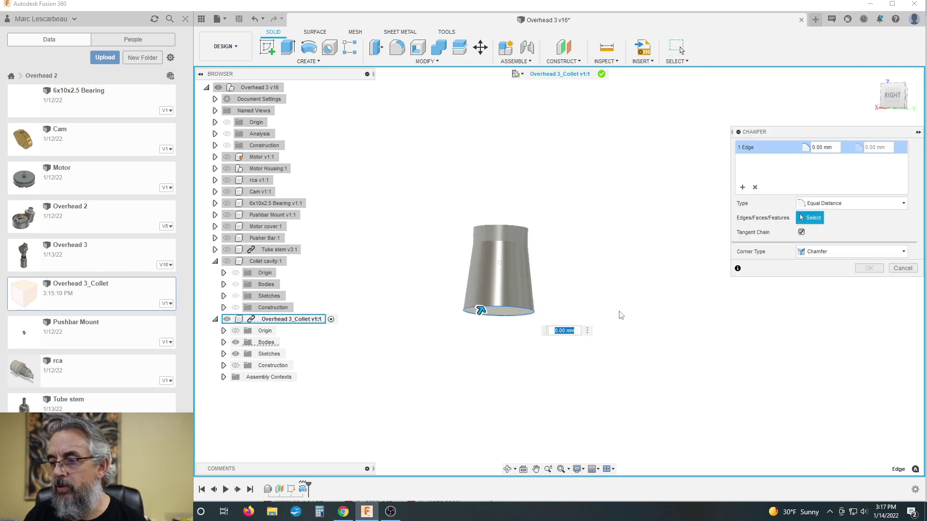
{"action": "type", "text": "1"}
{"action": "key", "text": "Return"}
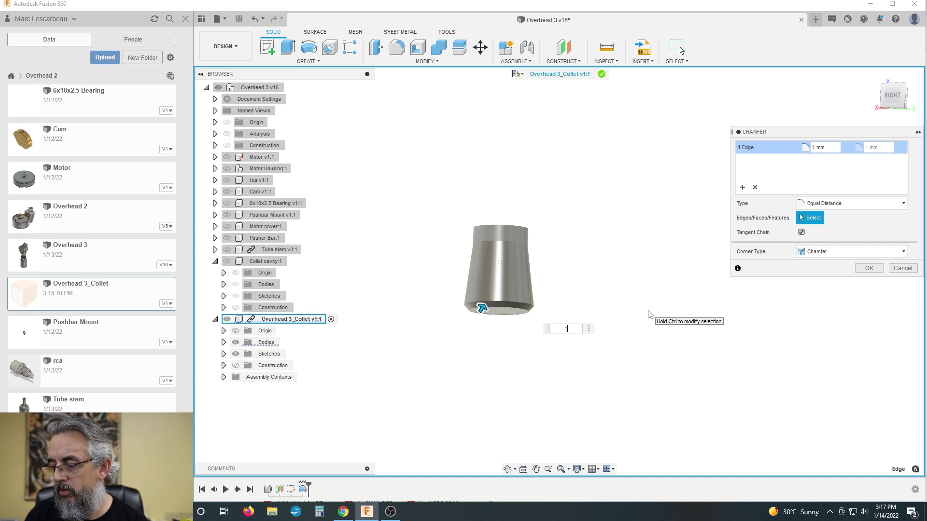
{"action": "key", "text": "Return"}
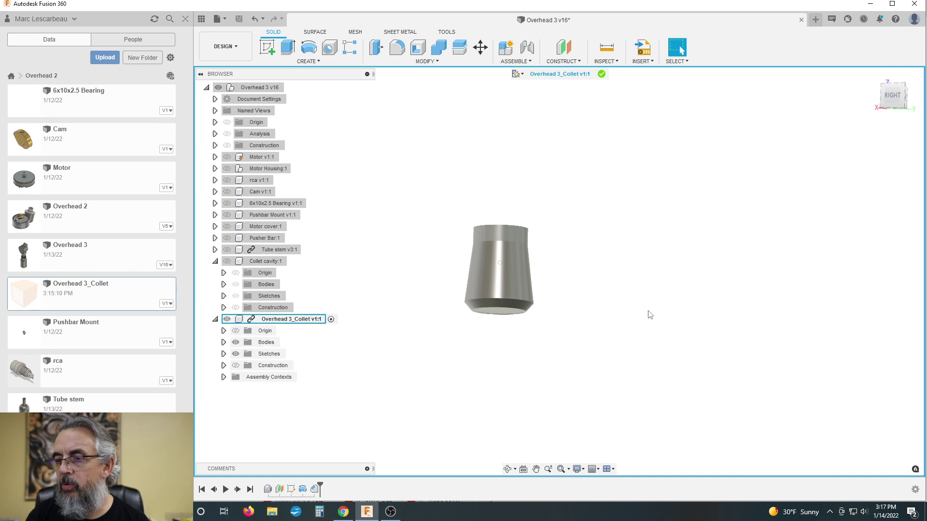
- Sketch an 8 mm diameter circle centred on the collet's bottom face and finish the sketch
{"action": "middle_click_drag", "start_coordinate": [574, 302], "coordinate": [567, 265], "text": "shift"}
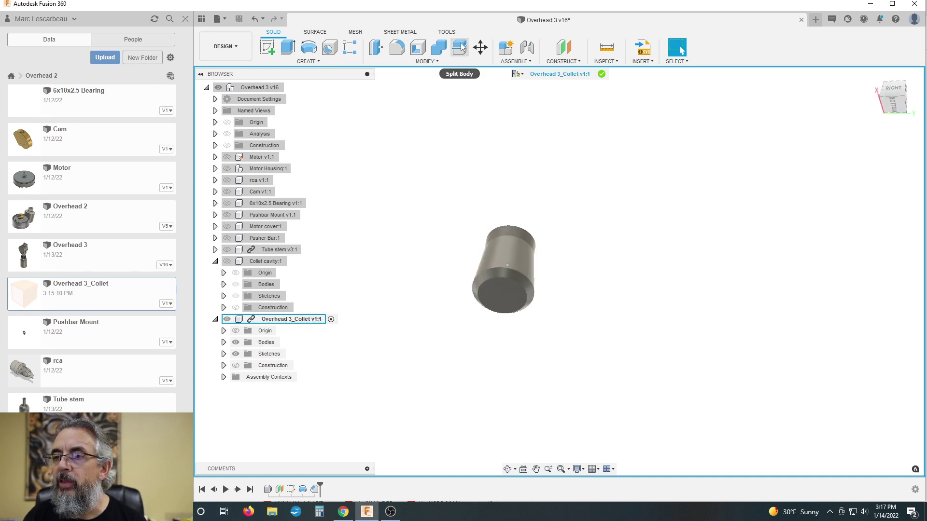
{"action": "left_click", "coordinate": [266, 47]}
{"action": "left_click", "coordinate": [485, 284]}
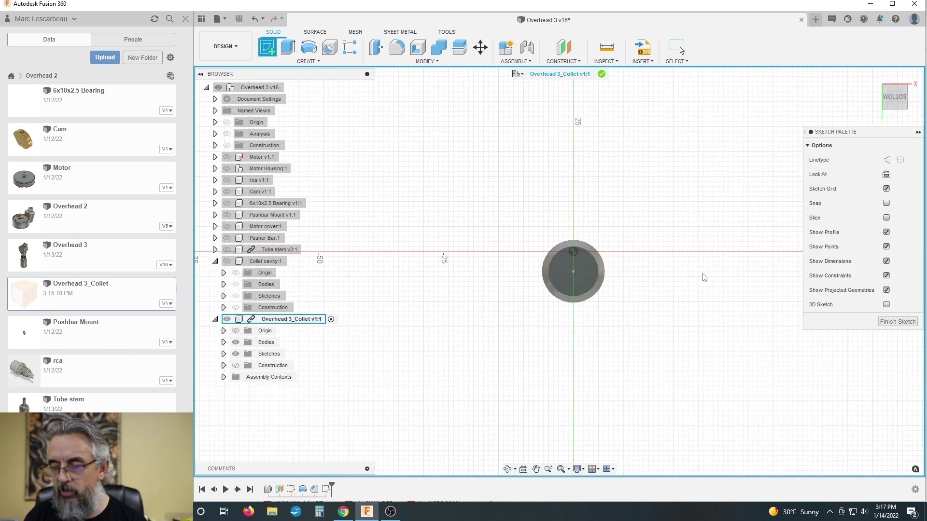
{"action": "key", "text": "c"}
{"action": "left_click", "coordinate": [573, 272]}
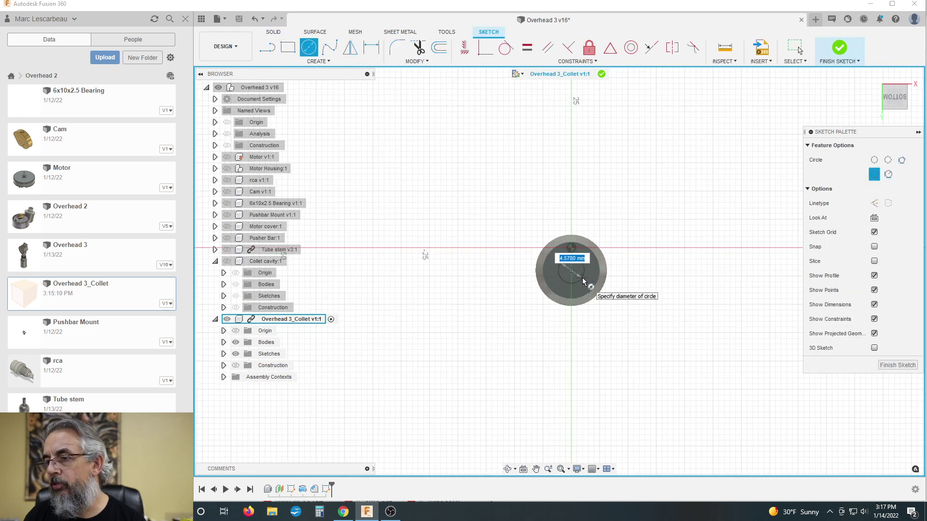
{"action": "type", "text": "8"}
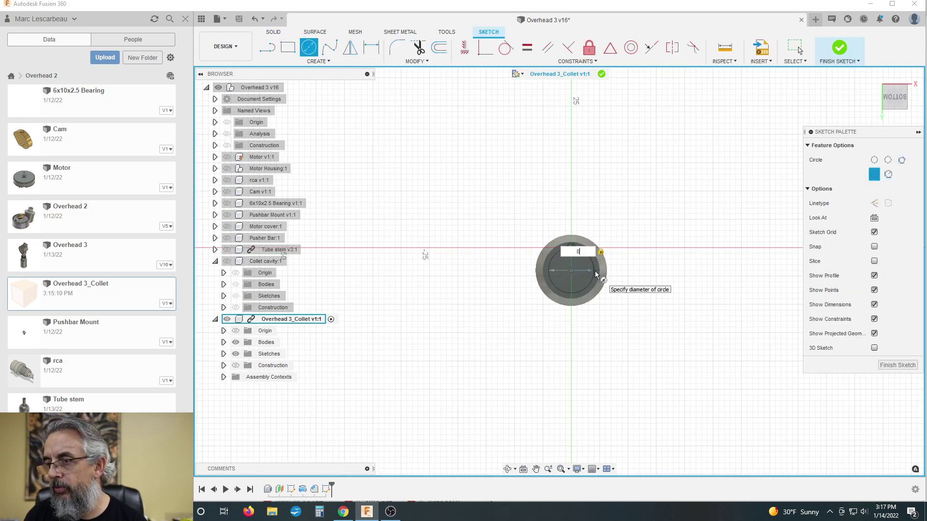
{"action": "key", "text": "Return"}
{"action": "key", "text": "Escape"}
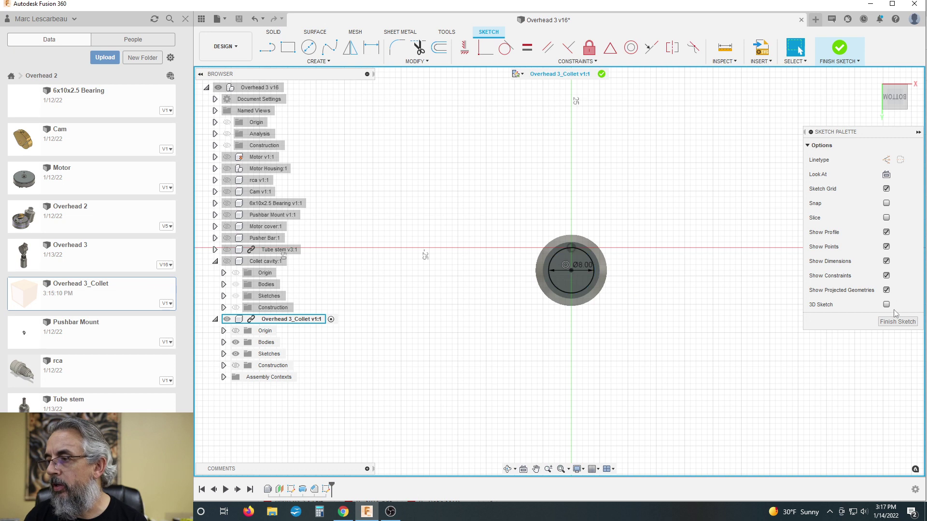
{"action": "left_click", "coordinate": [897, 322]}
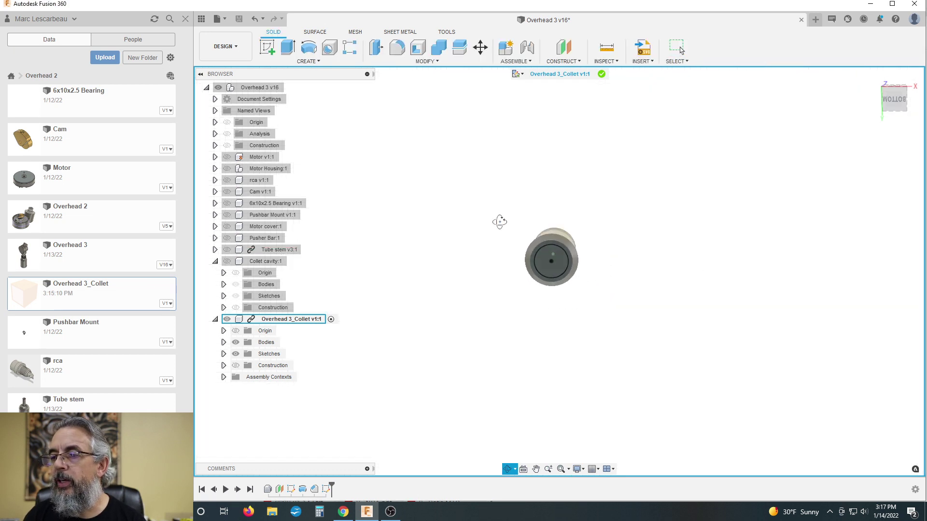
- Extrude the 8 mm circle by -24 mm as a cut through the full length of the collet
{"action": "key", "text": "e"}
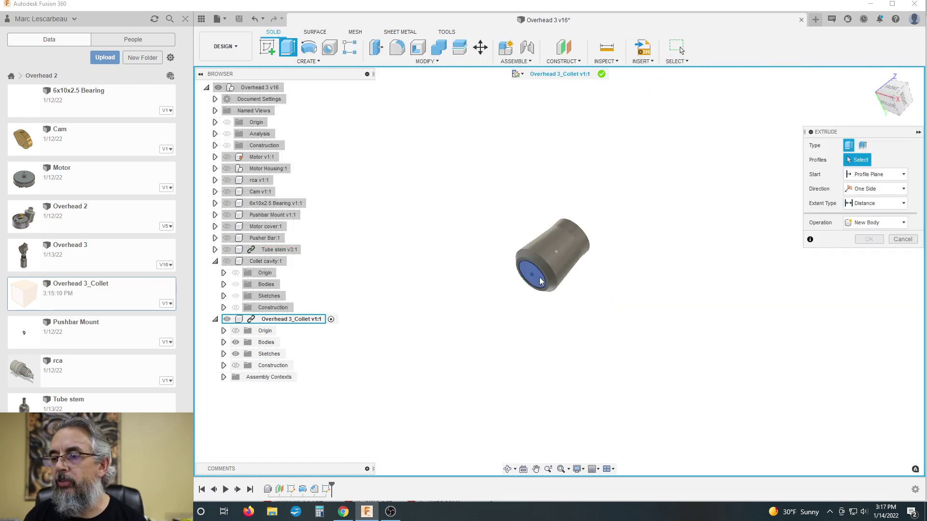
{"action": "left_click", "coordinate": [521, 283]}
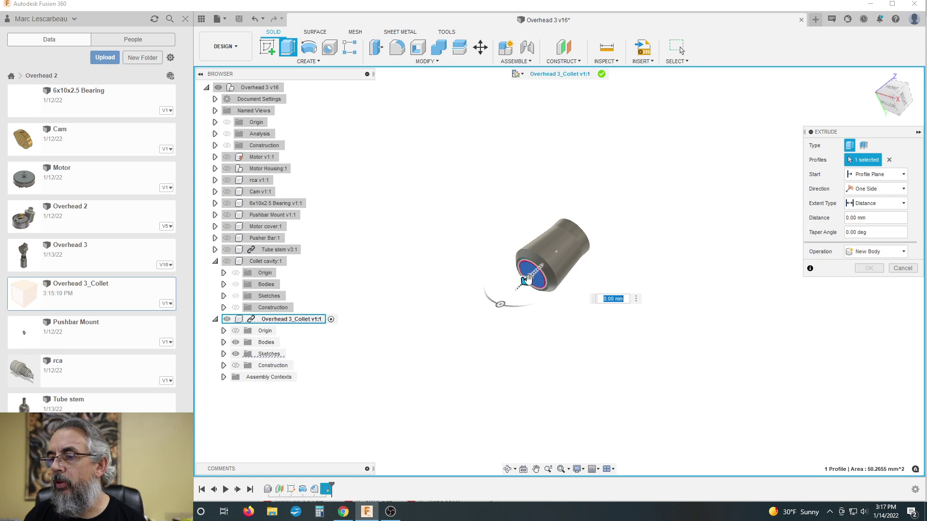
{"action": "left_click_drag", "start_coordinate": [525, 281], "coordinate": [667, 254]}
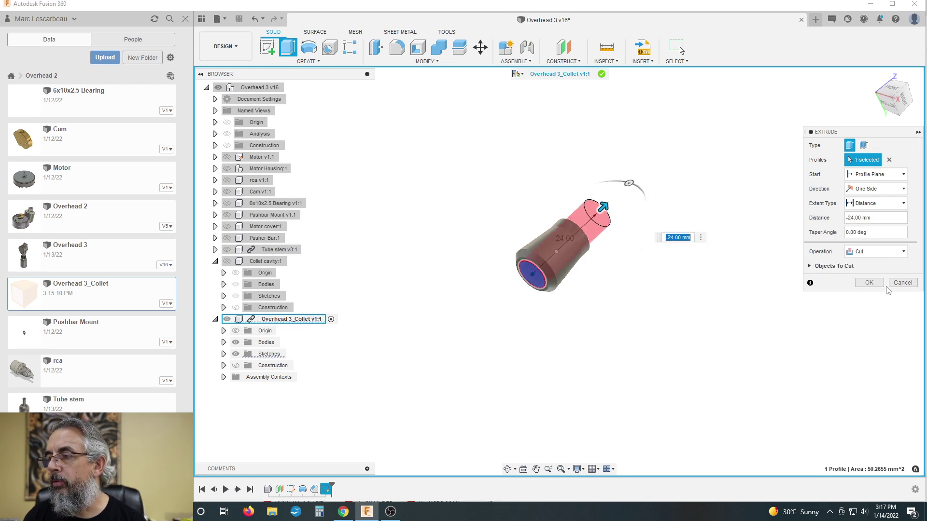
{"action": "left_click", "coordinate": [873, 284]}
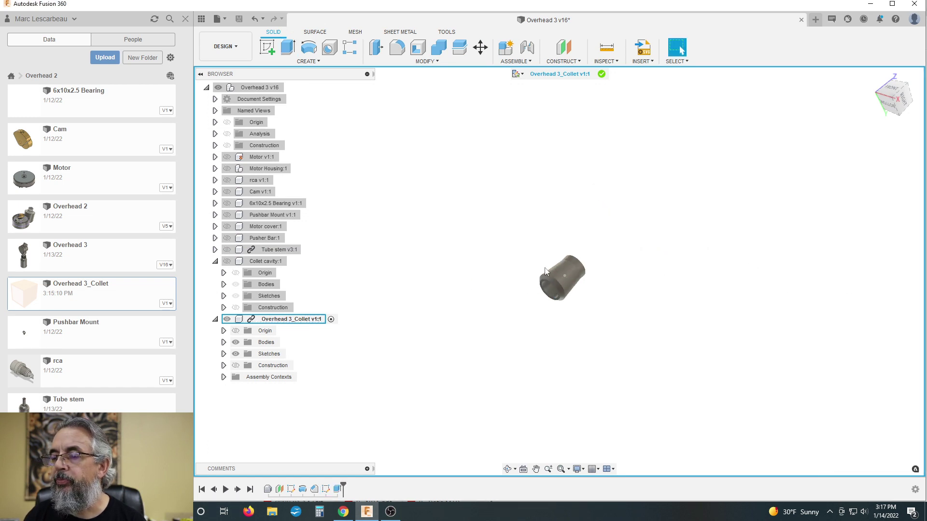
- Face the collet's bottom end and reopen the 8 mm bore circle's sketch for editing
{"action": "scroll", "coordinate": [501, 265], "scroll_direction": "up", "scroll_amount": 3}
{"action": "scroll", "coordinate": [583, 244], "scroll_direction": "down", "scroll_amount": 3}
{"action": "scroll", "coordinate": [523, 273], "scroll_direction": "up", "scroll_amount": 4}
{"action": "middle_click_drag", "start_coordinate": [521, 273], "coordinate": [533, 212], "text": "shift"}
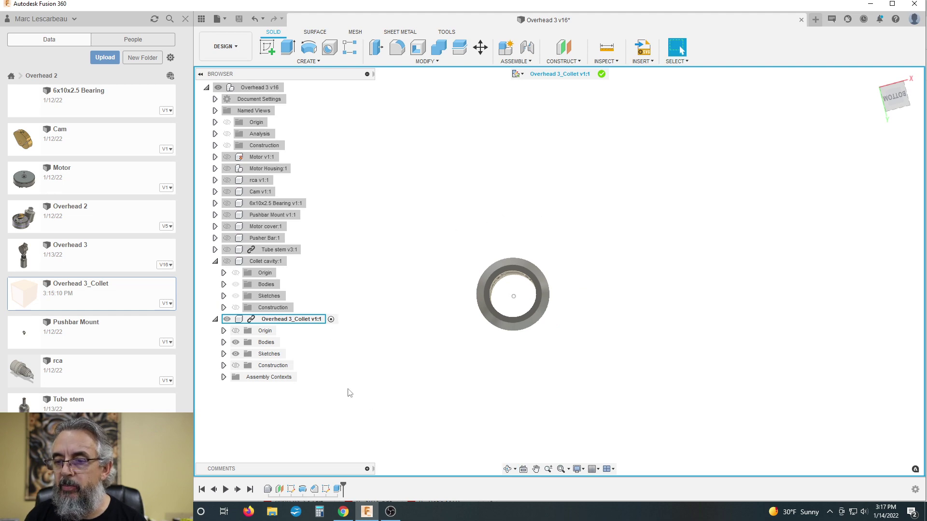
{"action": "double_click", "coordinate": [337, 489]}
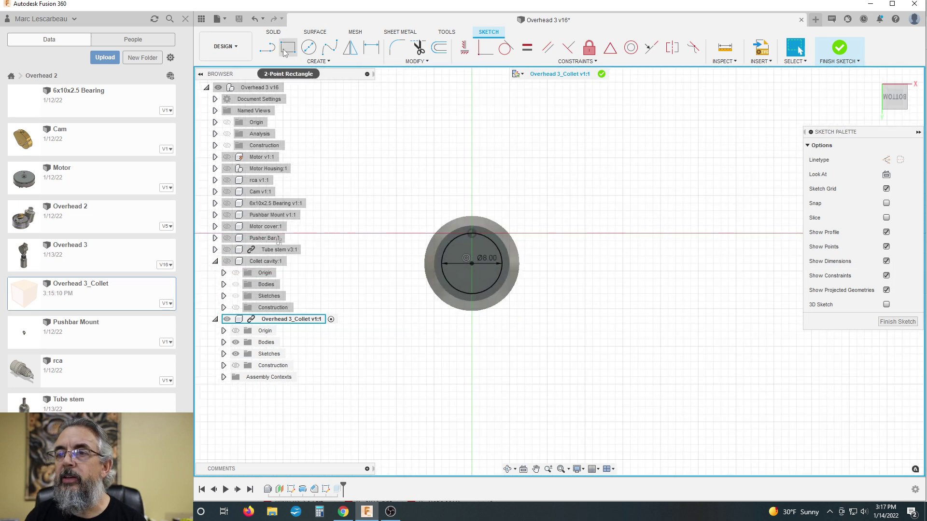
- Sketch a centre rectangle on the 8 mm circle's centre, 1/32 mm wide and about 18.5 mm tall
{"action": "left_click", "coordinate": [318, 62]}
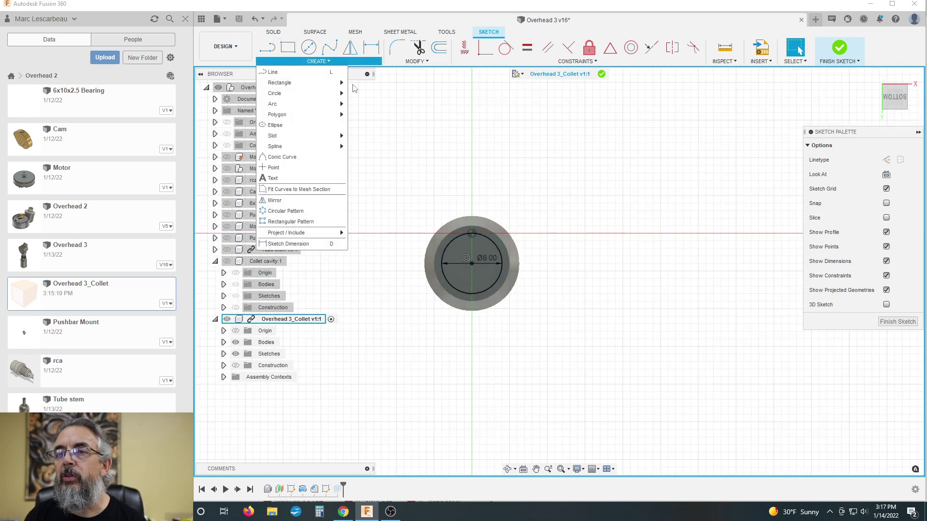
{"action": "mouse_move", "coordinate": [341, 86]}
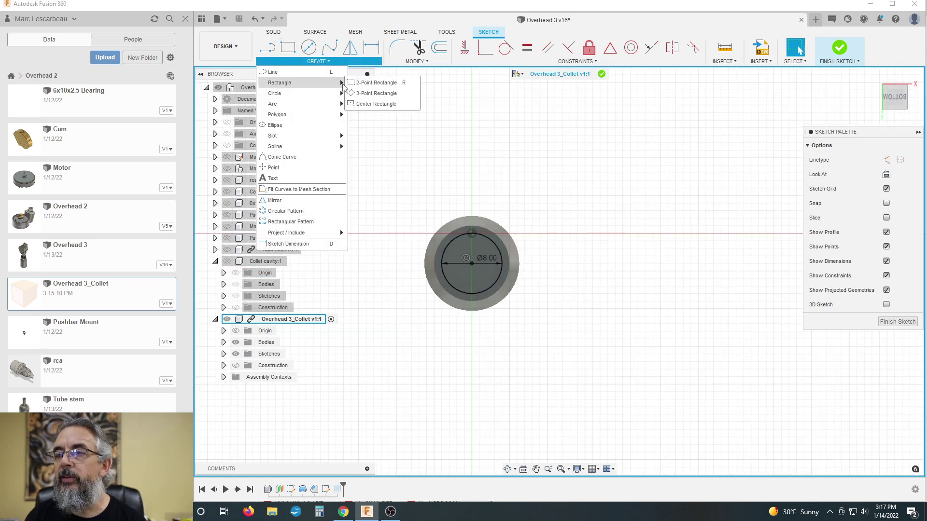
{"action": "left_click", "coordinate": [379, 105]}
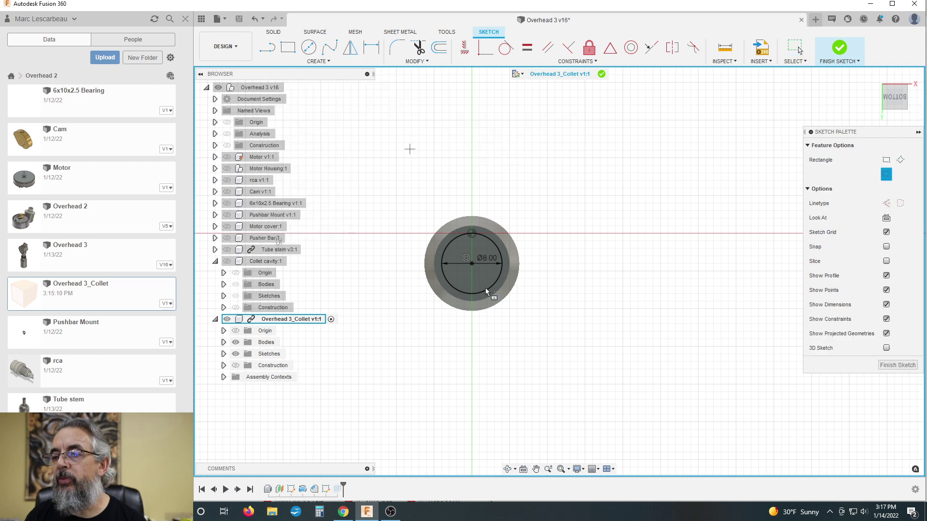
{"action": "left_click", "coordinate": [472, 264]}
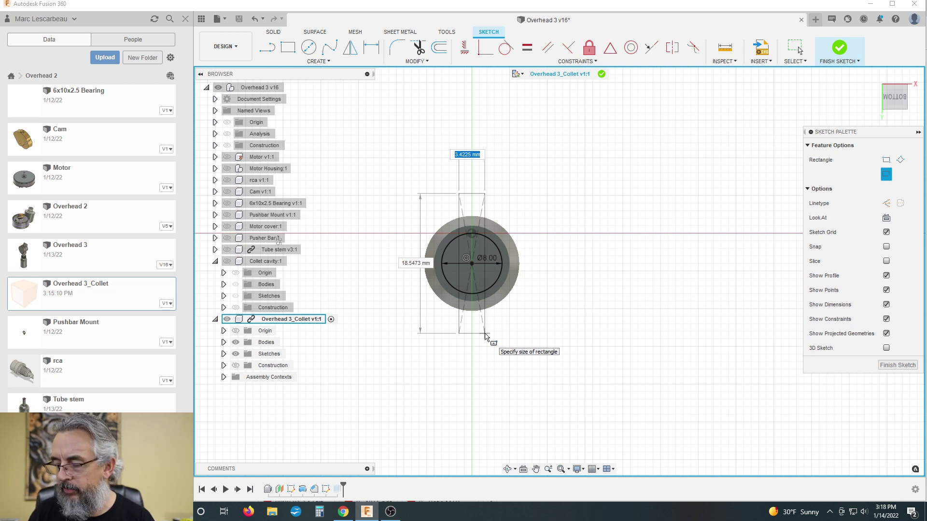
{"action": "type", "text": "1/32"}
{"action": "key", "text": "Tab"}
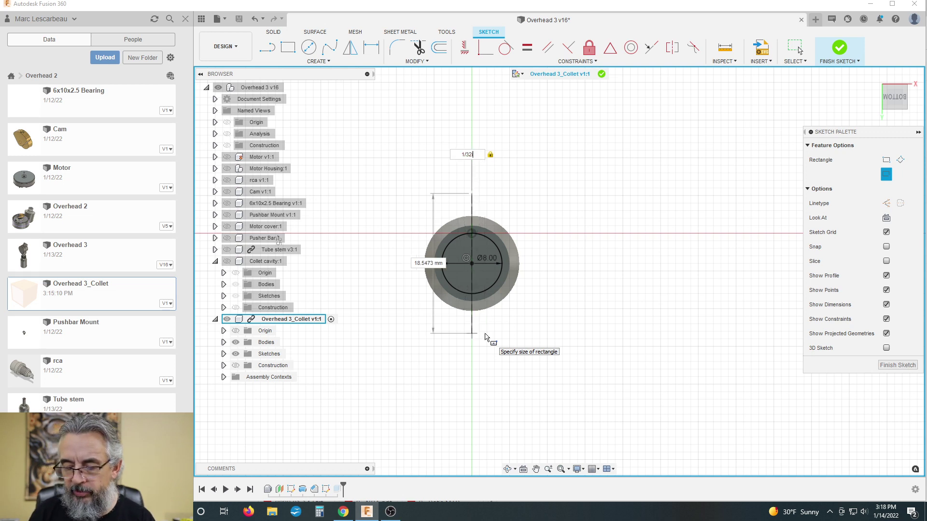
{"action": "left_click", "coordinate": [485, 336]}
{"action": "key", "text": "Escape"}
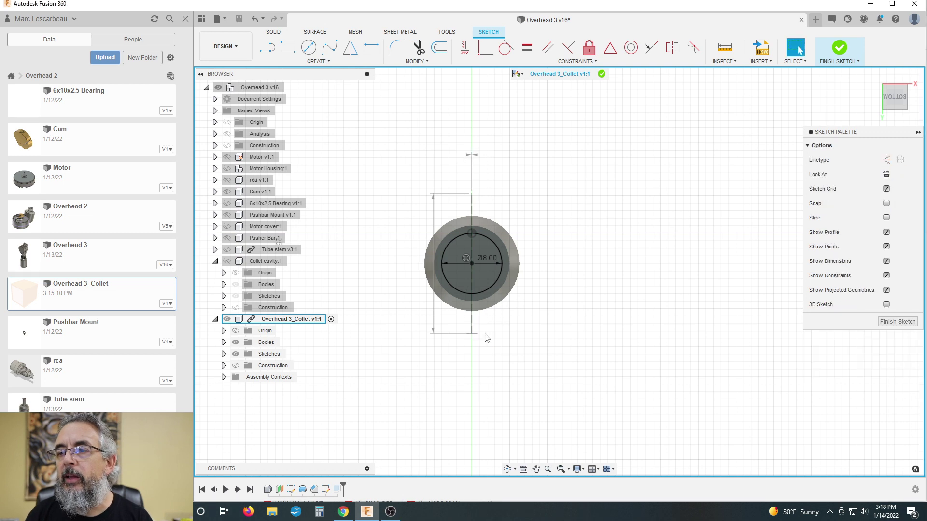
- Inspect the narrow rectangle's width dimension and change it to 0.125 in
{"action": "scroll", "coordinate": [482, 250], "scroll_direction": "up", "scroll_amount": 2}
{"action": "scroll", "coordinate": [449, 236], "scroll_direction": "up", "scroll_amount": 4}
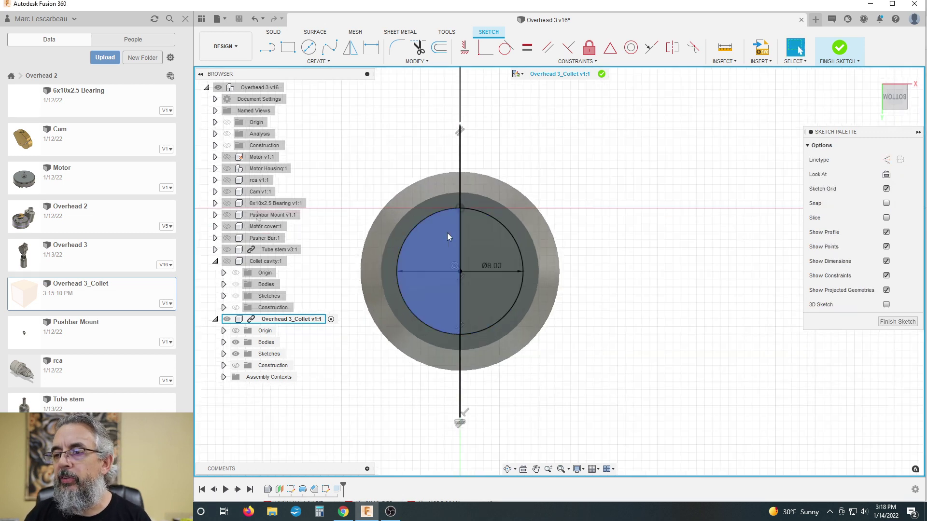
{"action": "scroll", "coordinate": [467, 227], "scroll_direction": "down", "scroll_amount": 4}
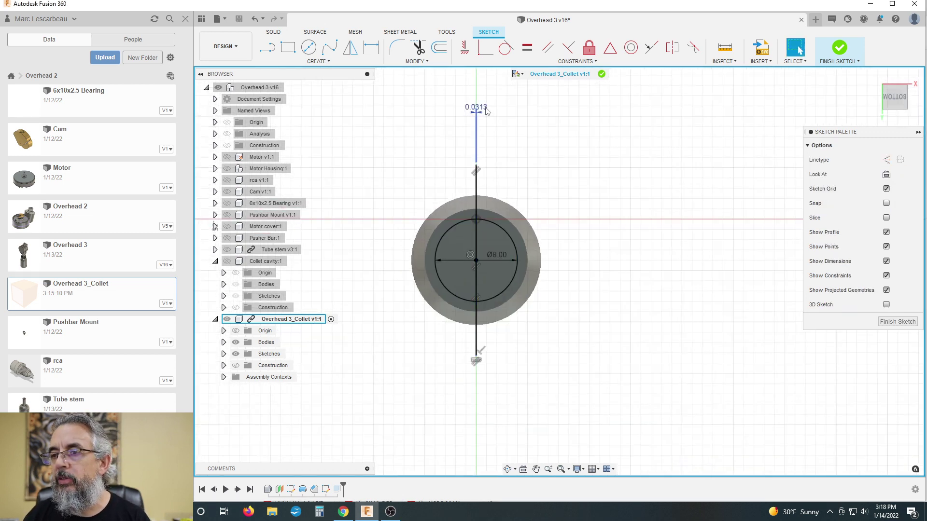
{"action": "scroll", "coordinate": [485, 210], "scroll_direction": "up", "scroll_amount": 8}
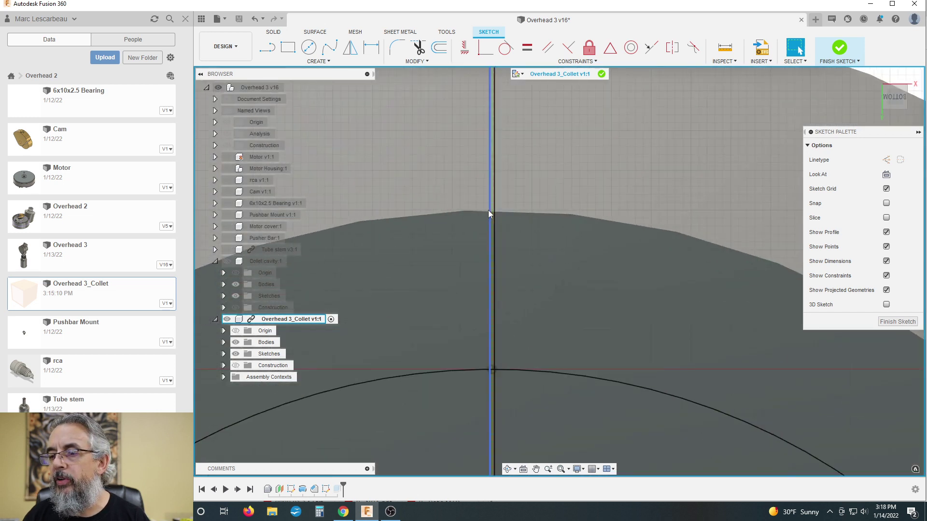
{"action": "scroll", "coordinate": [488, 210], "scroll_direction": "down", "scroll_amount": 8}
{"action": "scroll", "coordinate": [488, 212], "scroll_direction": "down", "scroll_amount": 6}
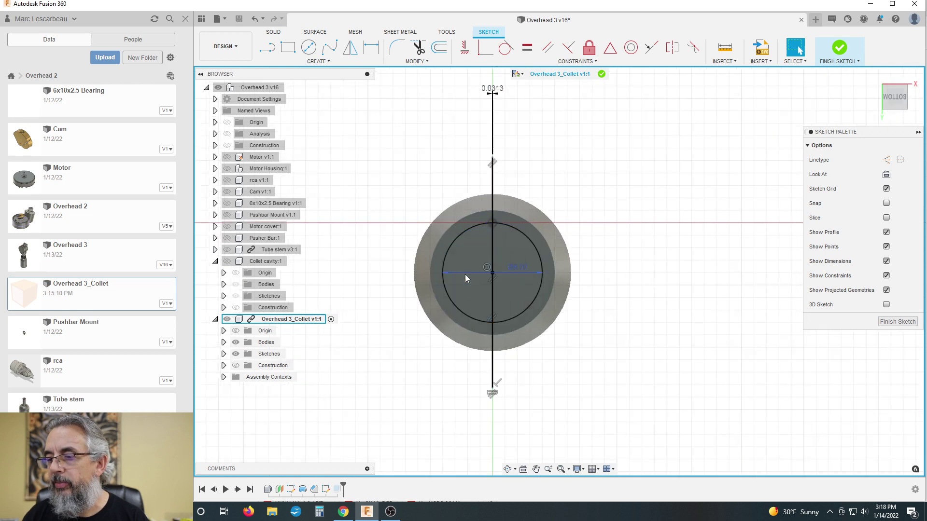
{"action": "scroll", "coordinate": [493, 255], "scroll_direction": "up", "scroll_amount": 3}
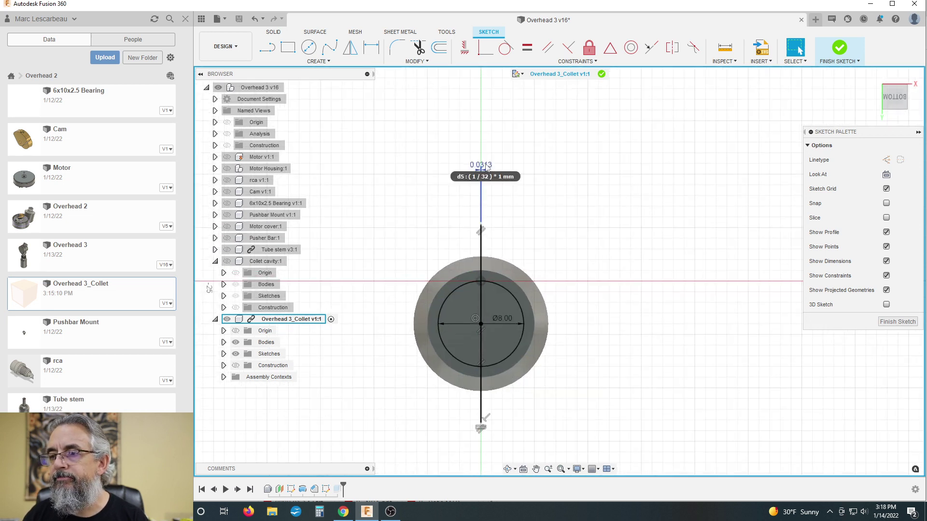
{"action": "scroll", "coordinate": [486, 168], "scroll_direction": "up", "scroll_amount": 4}
{"action": "scroll", "coordinate": [490, 171], "scroll_direction": "down", "scroll_amount": 3}
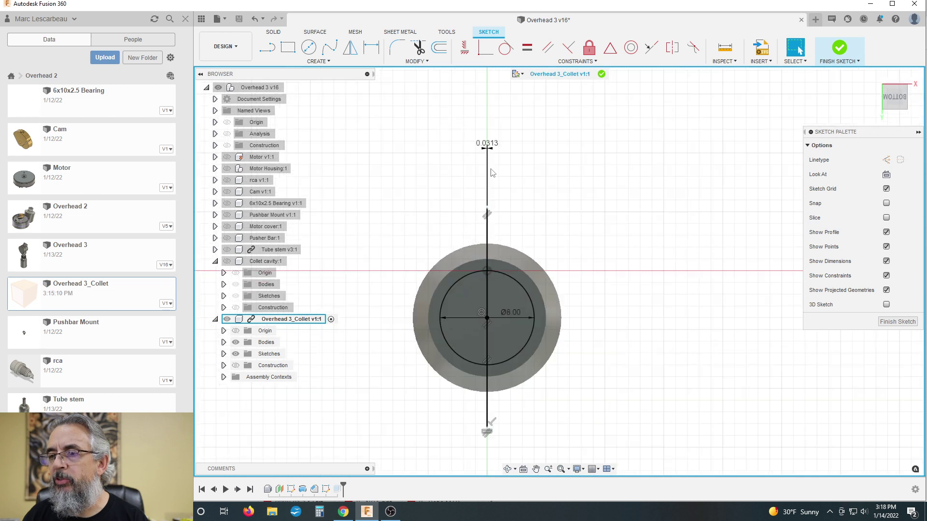
{"action": "double_click", "coordinate": [489, 144]}
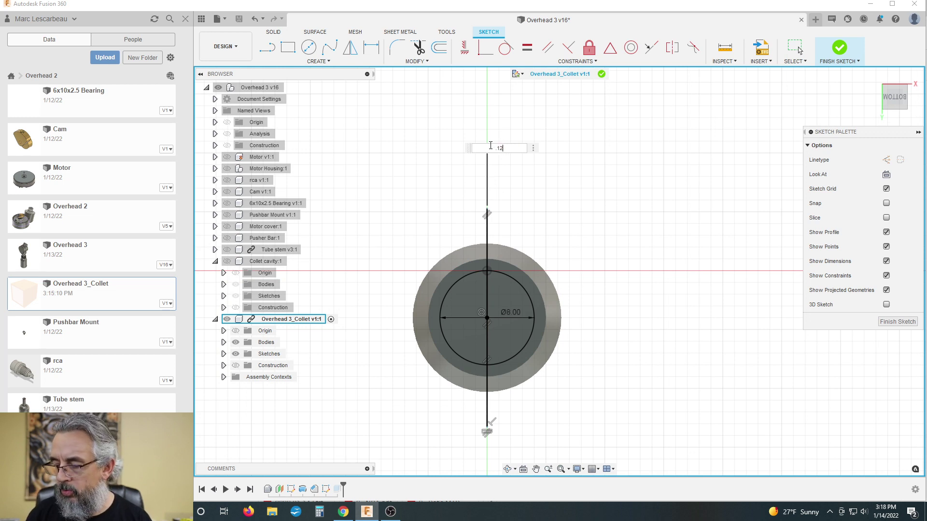
{"action": "key", "text": "Return"}
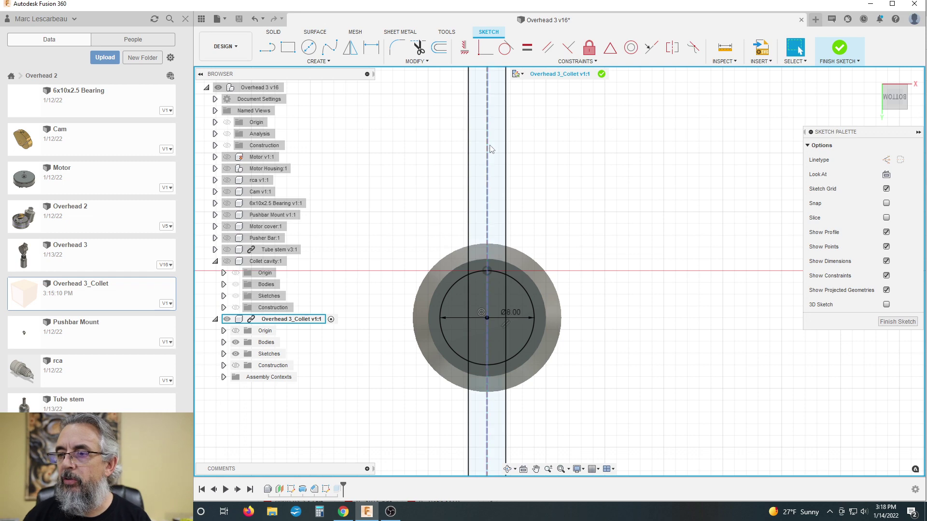
- Set the width dimension of the elongated rectangle to 0.0625 mm
{"action": "scroll", "coordinate": [464, 222], "scroll_direction": "down", "scroll_amount": 8}
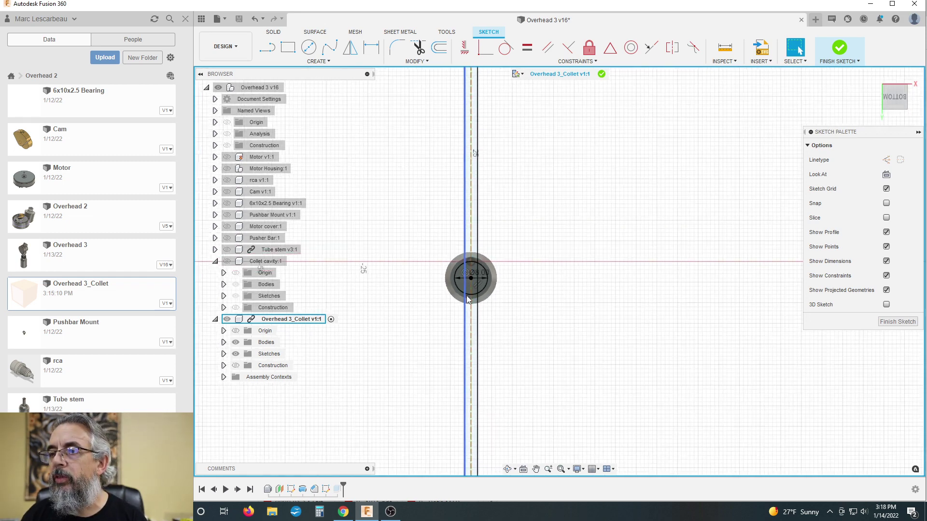
{"action": "scroll", "coordinate": [469, 230], "scroll_direction": "down", "scroll_amount": 10}
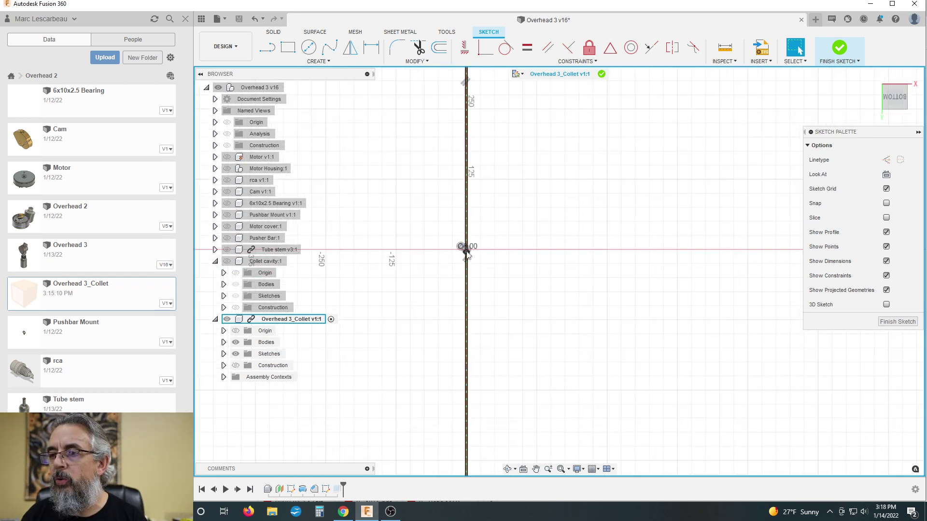
{"action": "scroll", "coordinate": [467, 255], "scroll_direction": "down", "scroll_amount": 4}
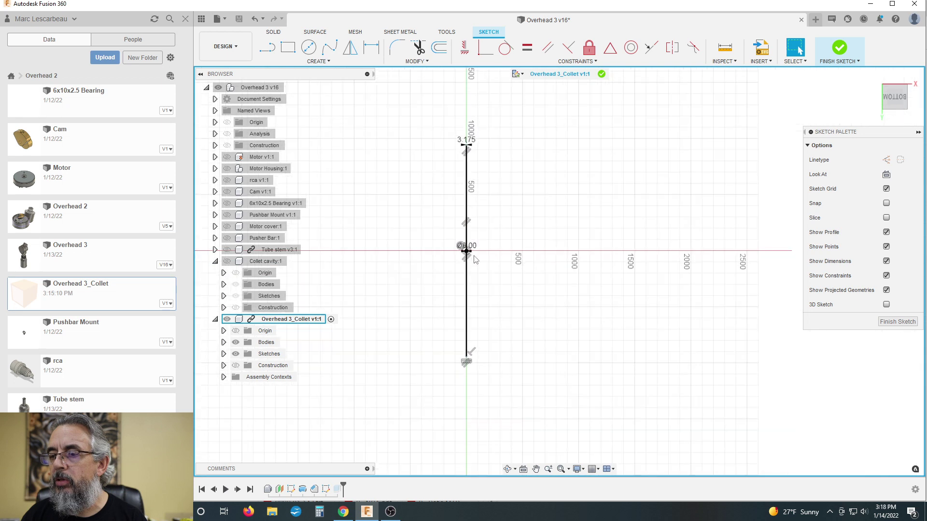
{"action": "scroll", "coordinate": [471, 241], "scroll_direction": "up", "scroll_amount": 1}
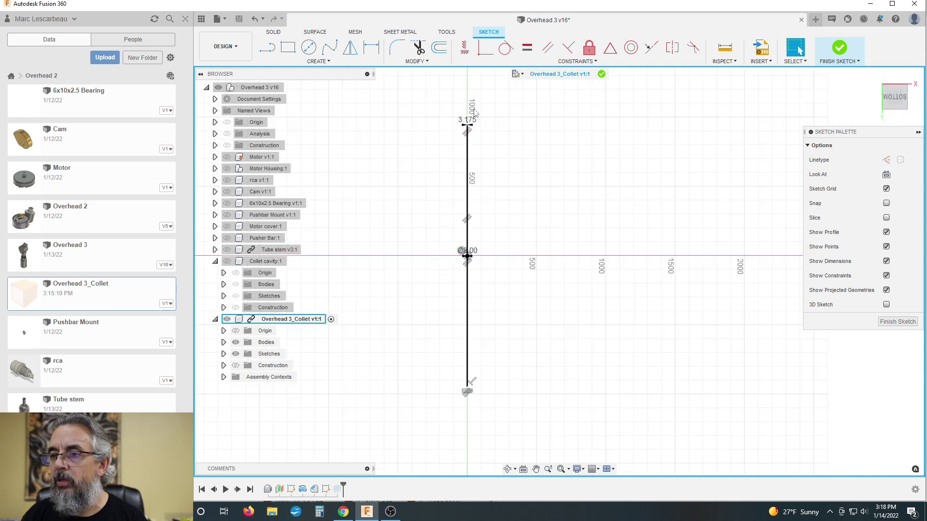
{"action": "double_click", "coordinate": [471, 120]}
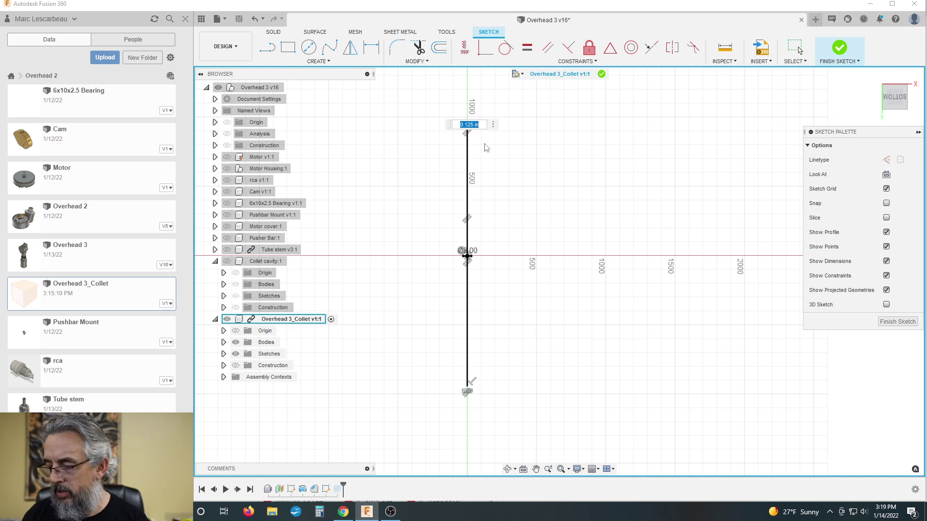
{"action": "key", "text": "Return"}
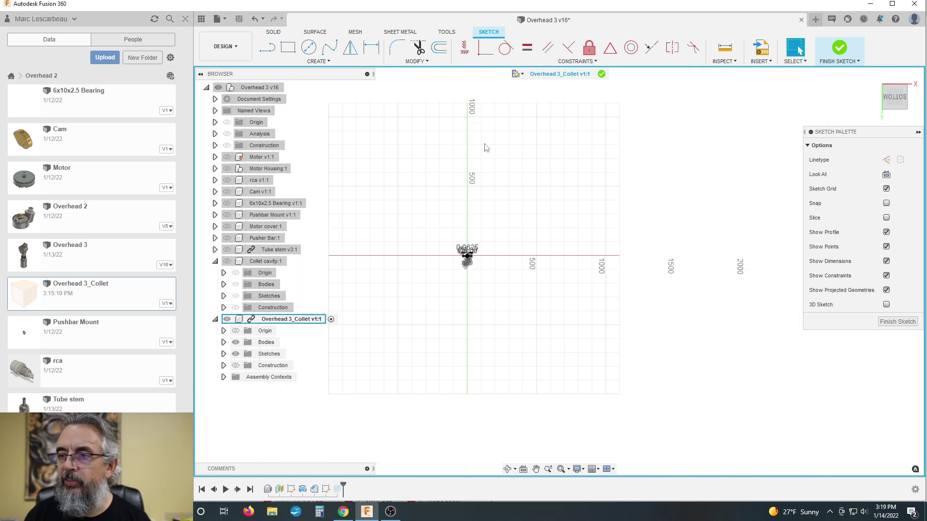
- Try to shorten the narrow rectangle by moving its lower short edge toward the collet
{"action": "scroll", "coordinate": [467, 255], "scroll_direction": "up", "scroll_amount": 15}
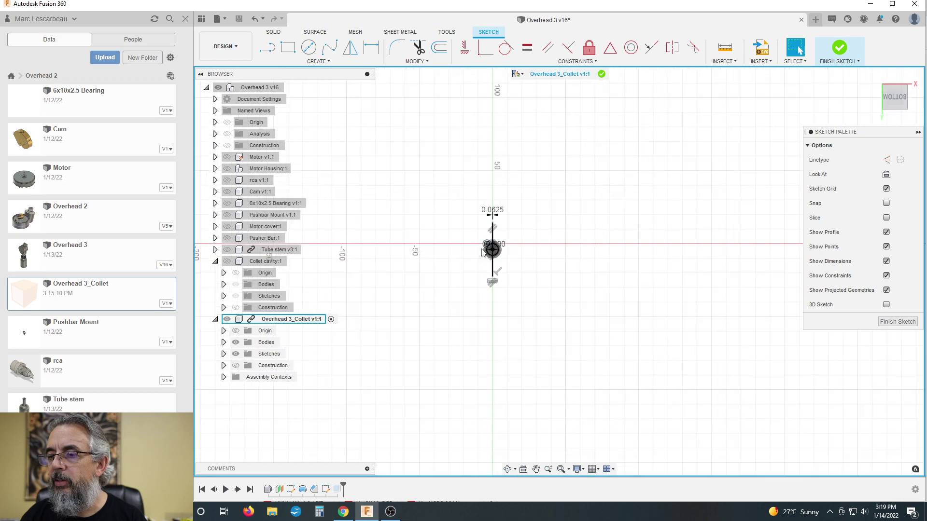
{"action": "scroll", "coordinate": [494, 251], "scroll_direction": "up", "scroll_amount": 1}
{"action": "scroll", "coordinate": [513, 208], "scroll_direction": "up", "scroll_amount": 2}
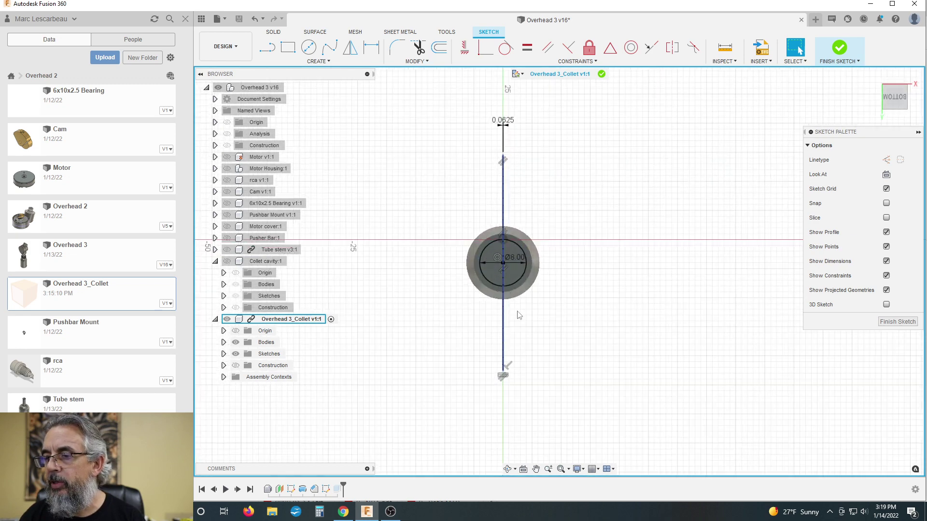
{"action": "scroll", "coordinate": [516, 309], "scroll_direction": "down", "scroll_amount": 4}
{"action": "scroll", "coordinate": [510, 290], "scroll_direction": "up", "scroll_amount": 10}
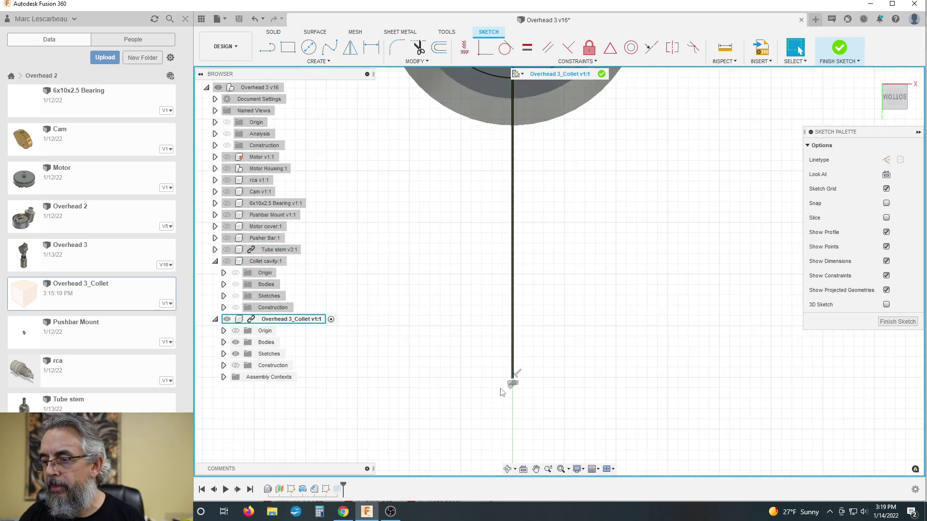
{"action": "scroll", "coordinate": [528, 362], "scroll_direction": "up", "scroll_amount": 8}
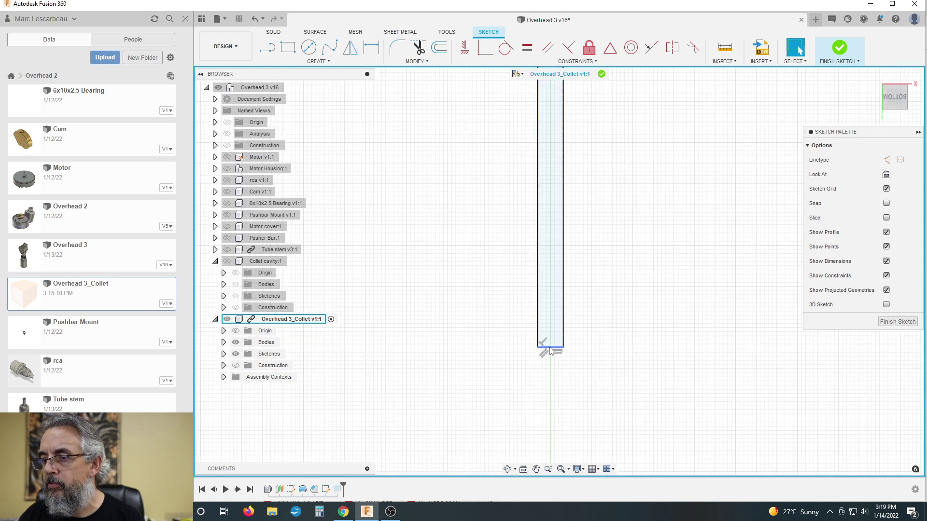
{"action": "left_click_drag", "start_coordinate": [549, 348], "coordinate": [547, 97]}
{"action": "scroll", "coordinate": [531, 309], "scroll_direction": "down", "scroll_amount": 5}
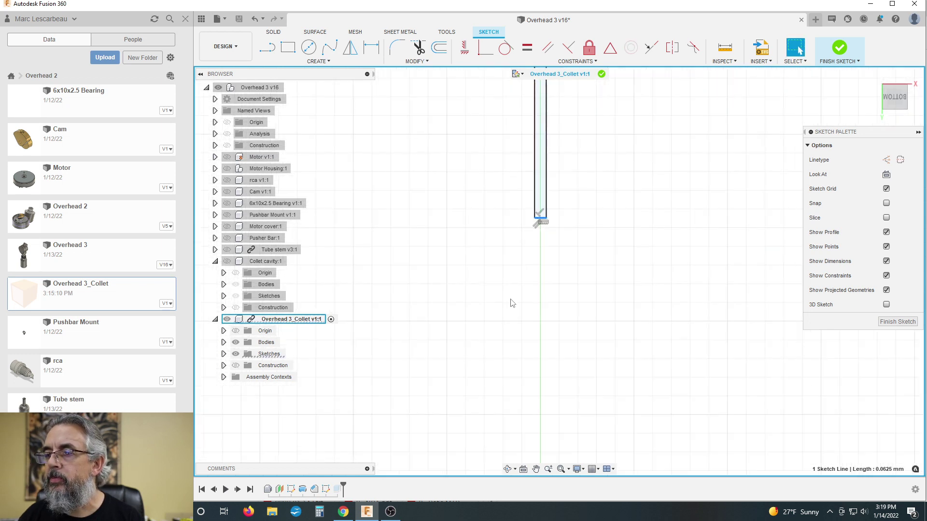
{"action": "scroll", "coordinate": [506, 313], "scroll_direction": "down", "scroll_amount": 5}
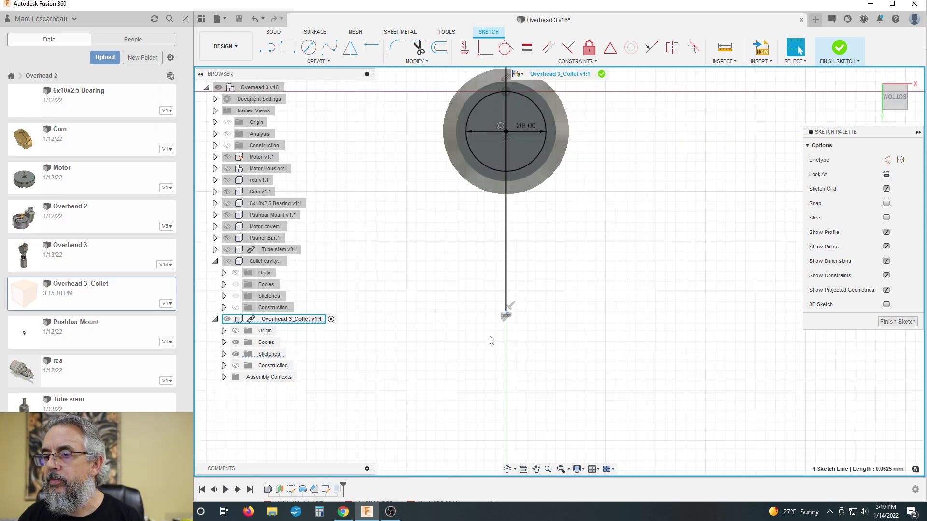
{"action": "scroll", "coordinate": [491, 340], "scroll_direction": "up", "scroll_amount": 5}
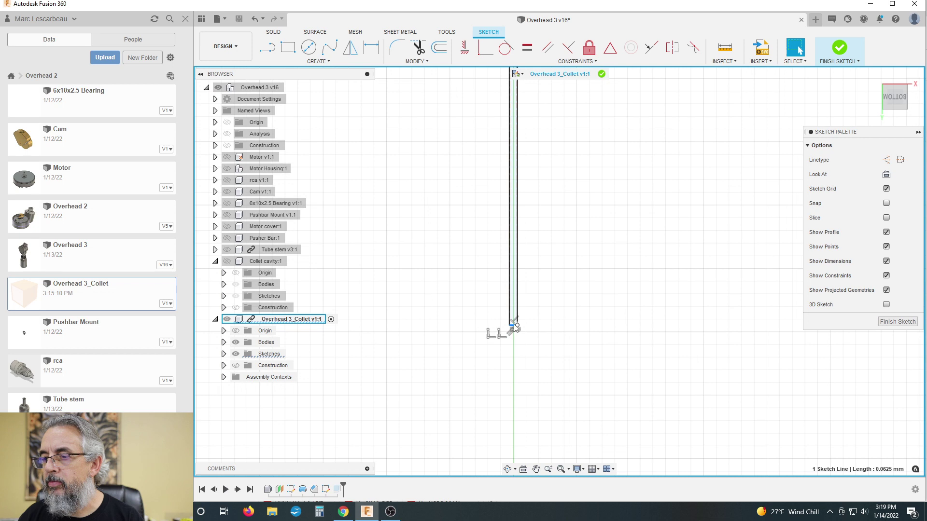
{"action": "scroll", "coordinate": [497, 280], "scroll_direction": "down", "scroll_amount": 5}
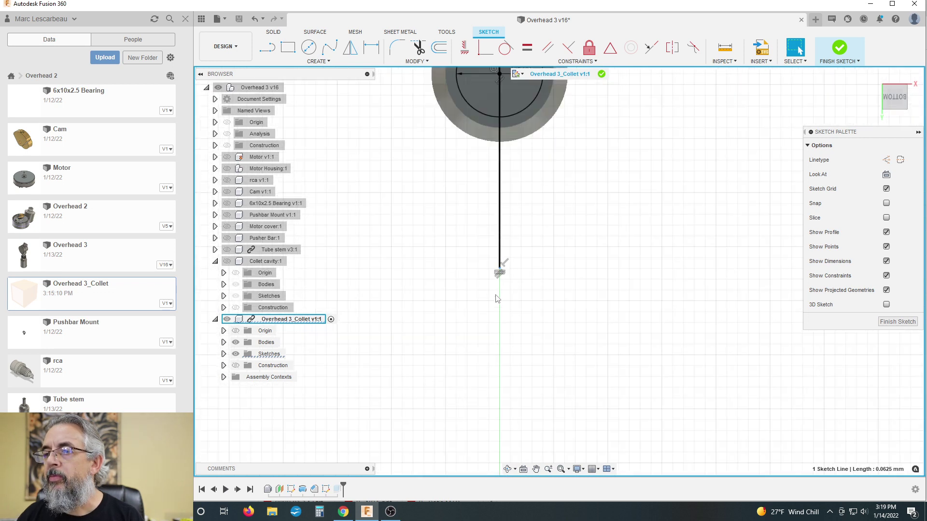
- Undo the rectangle's size edits and remove the rectangle from the sketch, keeping the 8 mm circle
{"action": "scroll", "coordinate": [508, 238], "scroll_direction": "down", "scroll_amount": 3}
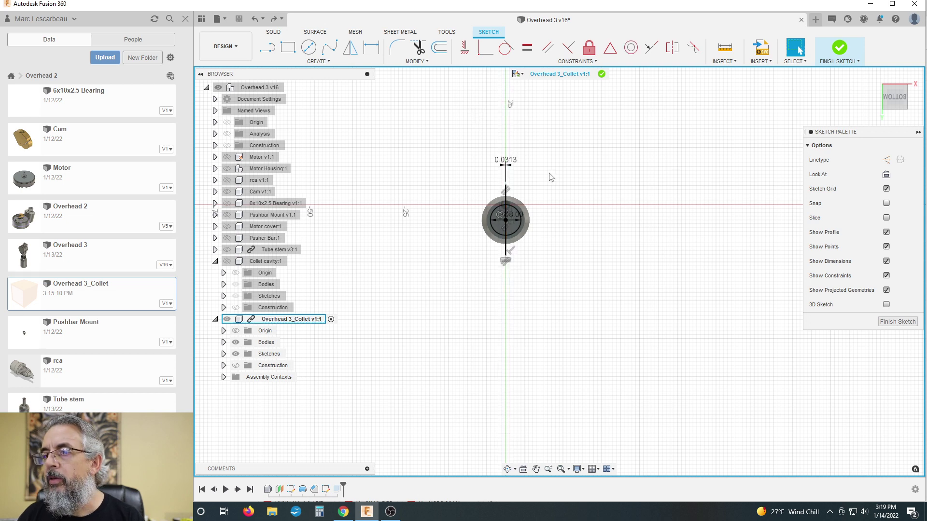
{"action": "key", "text": "Delete"}
{"action": "scroll", "coordinate": [405, 208], "scroll_direction": "up", "scroll_amount": 5}
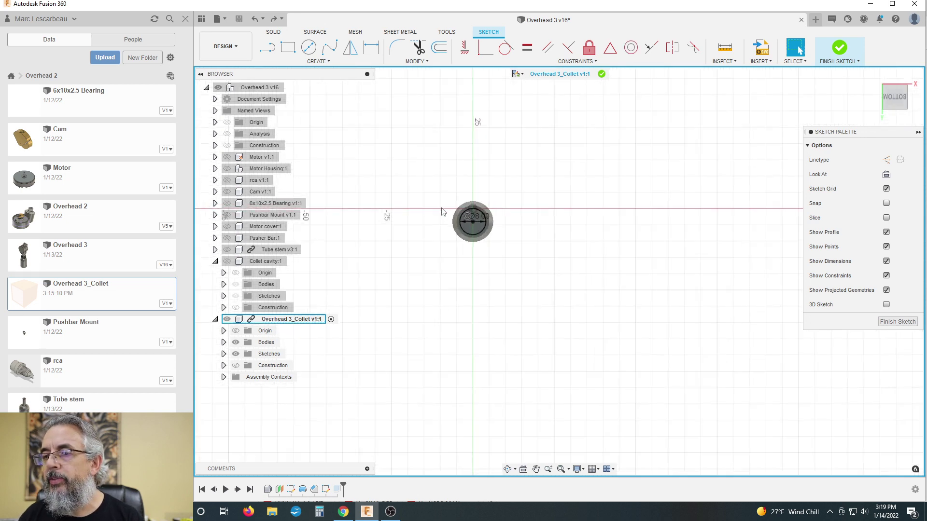
{"action": "scroll", "coordinate": [425, 260], "scroll_direction": "down", "scroll_amount": 2}
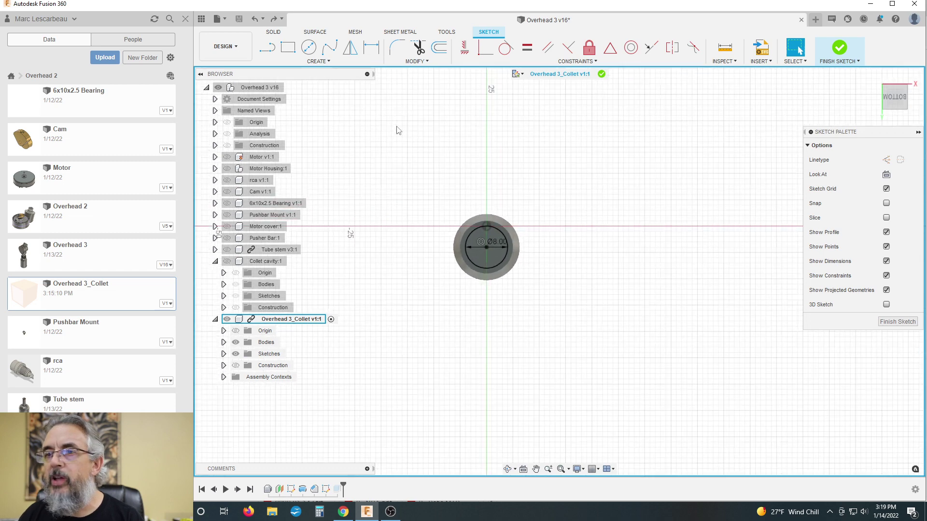
- Draw a center rectangle 1.5 mm wide and 16 mm tall, centred on the 8 mm circle
{"action": "left_click", "coordinate": [315, 61]}
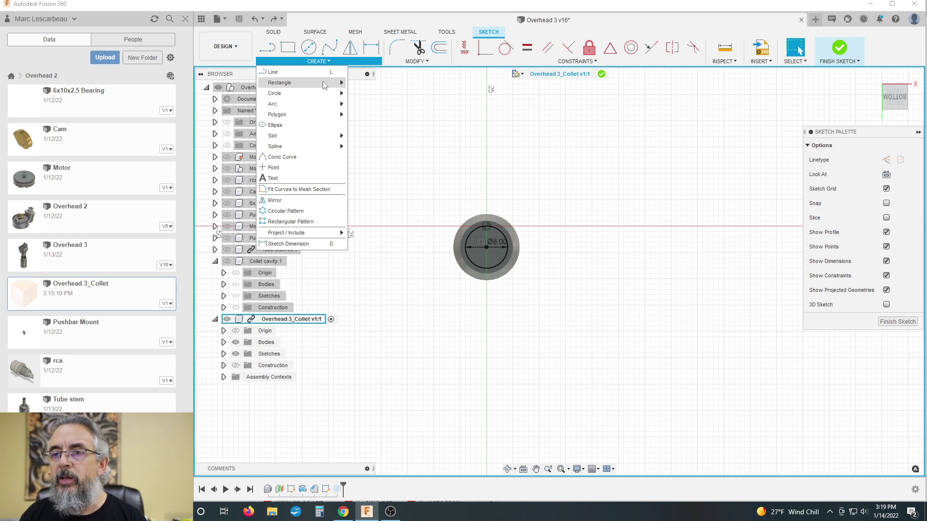
{"action": "mouse_move", "coordinate": [323, 85]}
{"action": "left_click", "coordinate": [378, 104]}
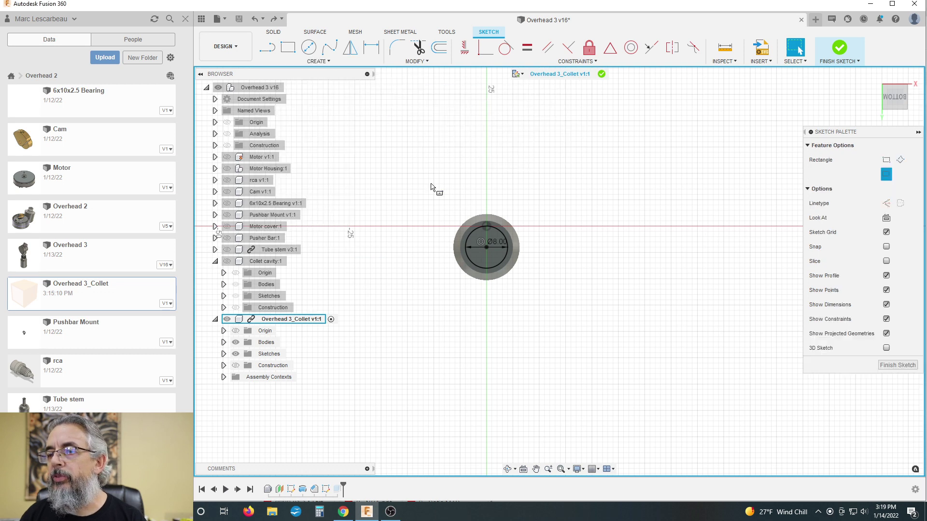
{"action": "scroll", "coordinate": [483, 243], "scroll_direction": "up", "scroll_amount": 3}
{"action": "left_click", "coordinate": [493, 258]}
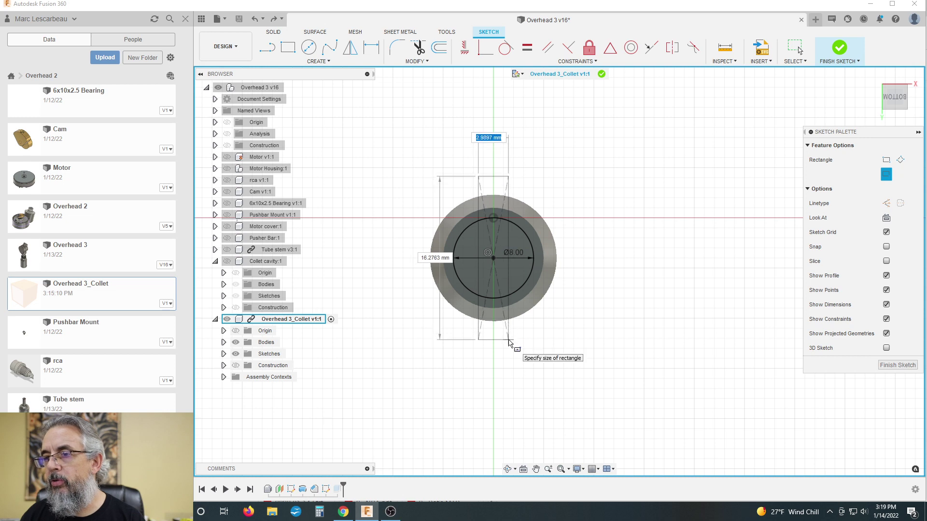
{"action": "type", "text": "1.5"}
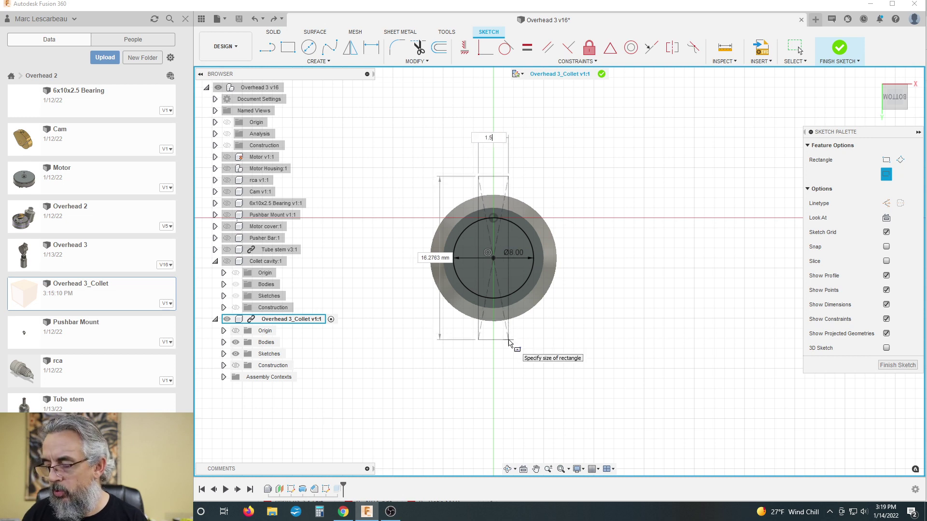
{"action": "key", "text": "Tab"}
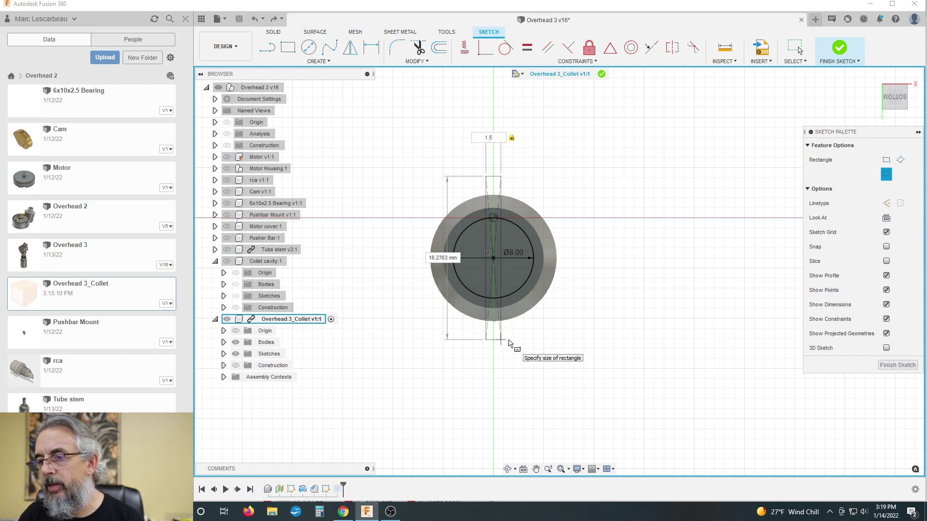
{"action": "key", "text": "Tab"}
{"action": "type", "text": "16"}
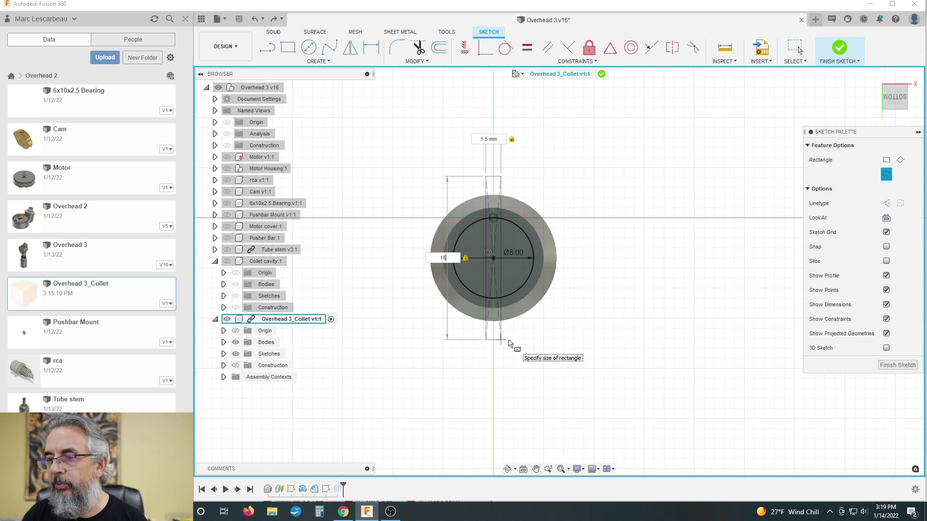
{"action": "key", "text": "Return"}
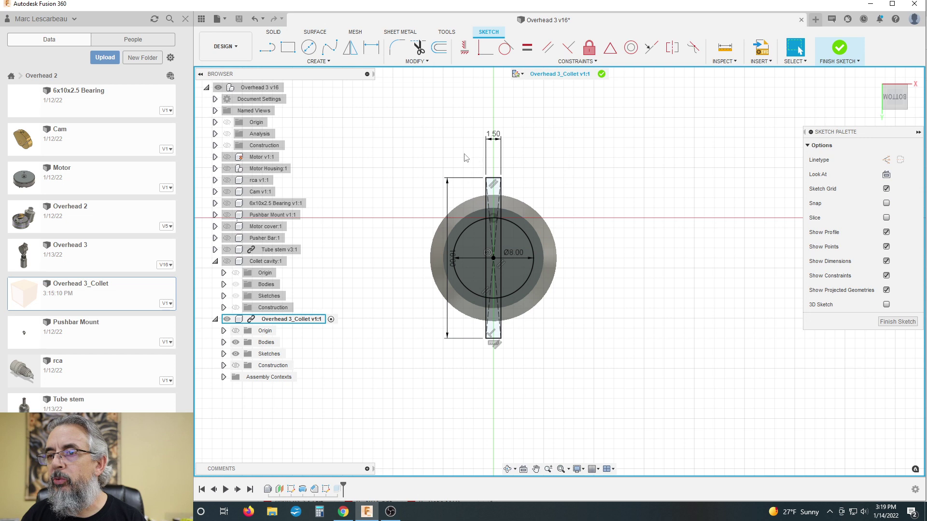
{"action": "left_click", "coordinate": [287, 46]}
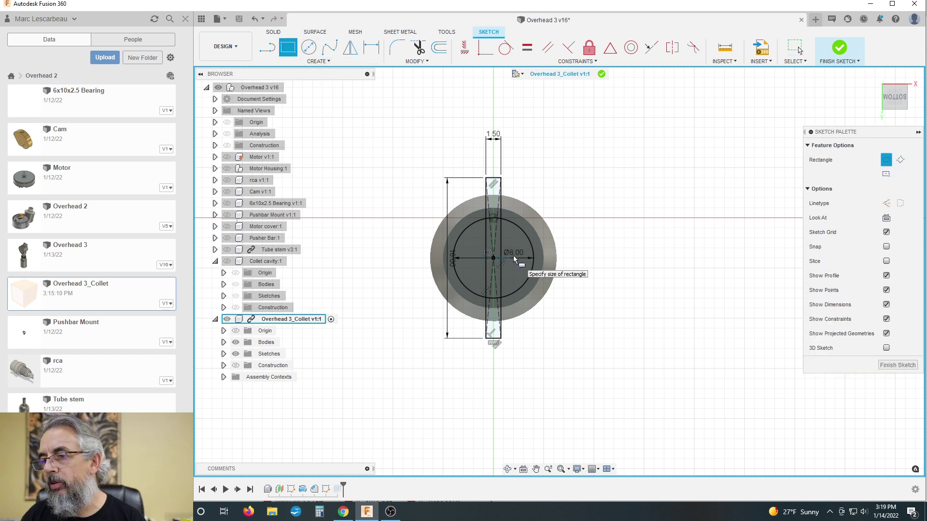
{"action": "left_click", "coordinate": [493, 258]}
{"action": "key", "text": "Escape"}
{"action": "key", "text": "Escape"}
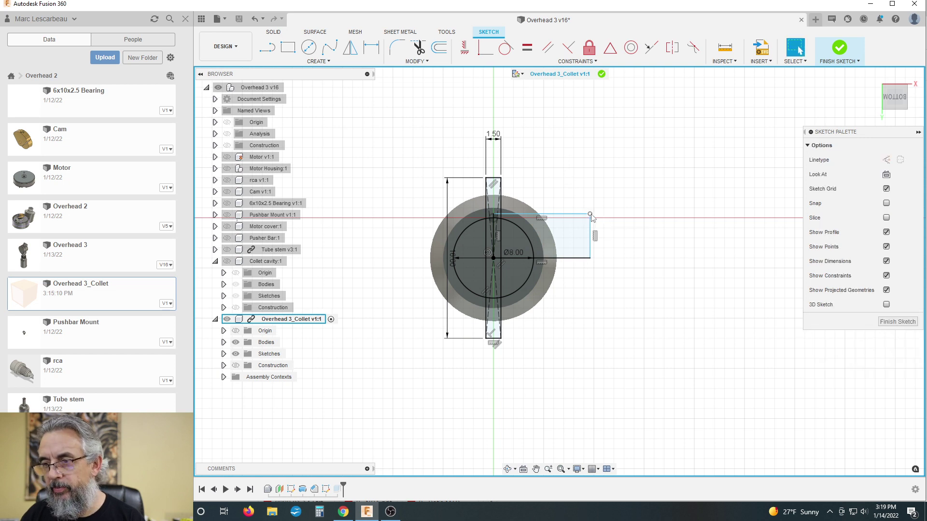
- Draw a crossing center rectangle 16 mm wide and 1.5 mm tall on the circle's centre and finish the sketch
{"action": "left_click", "coordinate": [318, 62]}
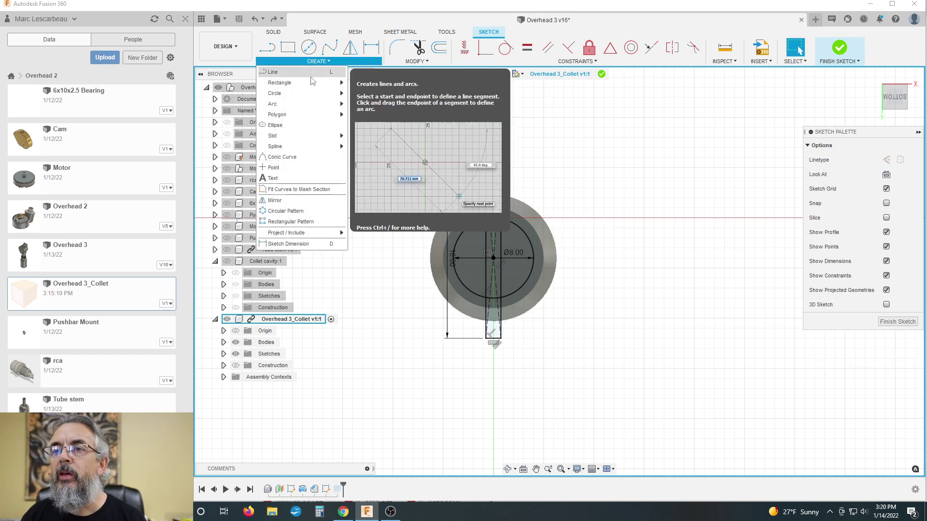
{"action": "mouse_move", "coordinate": [290, 83]}
{"action": "left_click", "coordinate": [362, 97]}
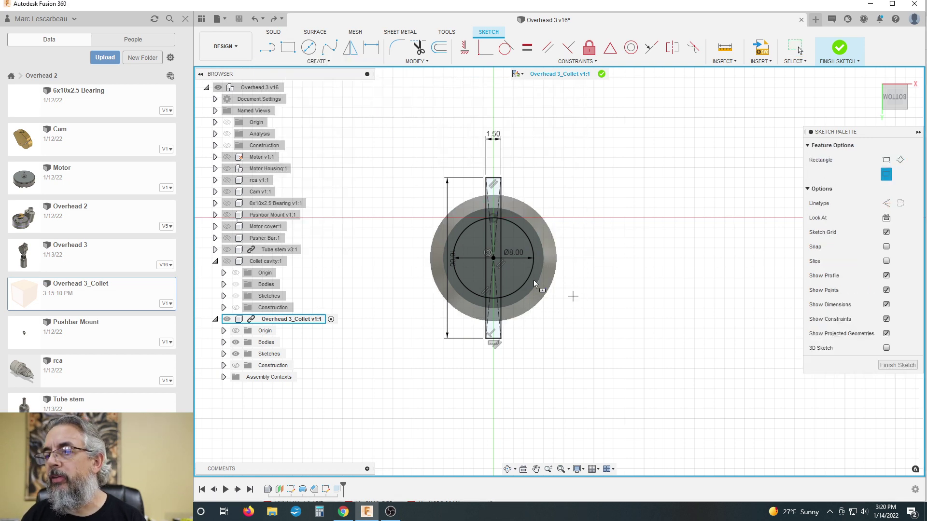
{"action": "left_click", "coordinate": [493, 260]}
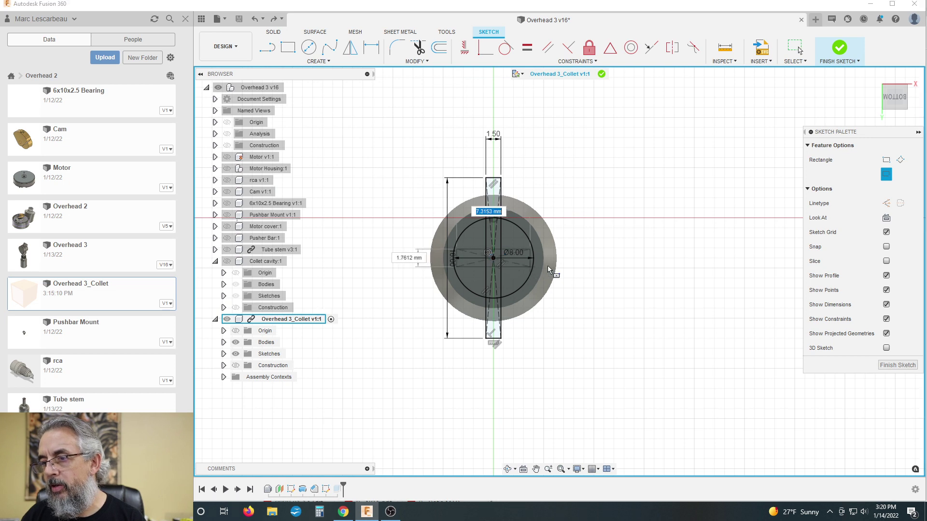
{"action": "type", "text": "16"}
{"action": "key", "text": "Tab"}
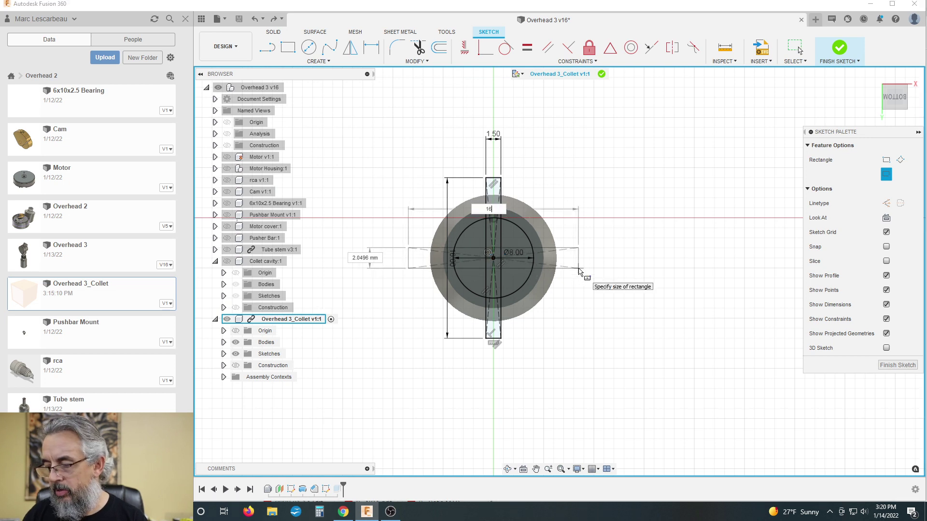
{"action": "type", "text": "1.5"}
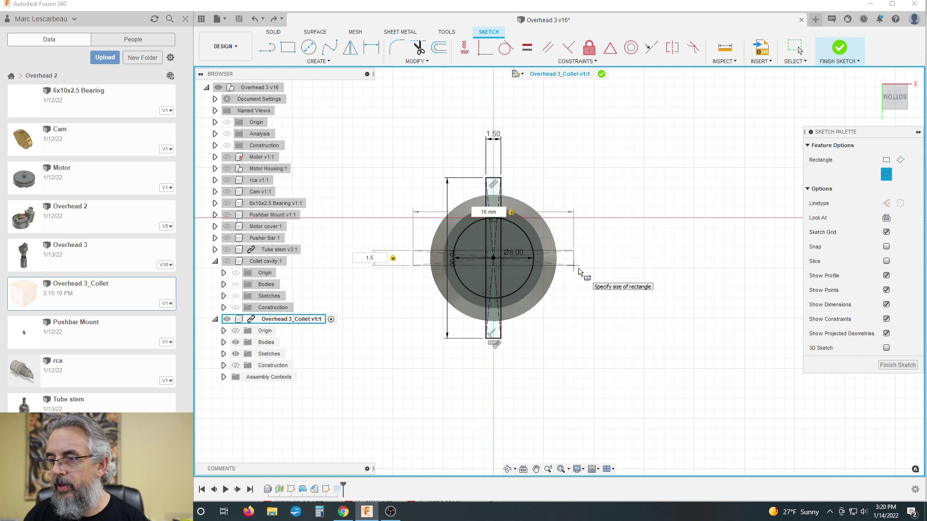
{"action": "key", "text": "Return"}
{"action": "key", "text": "Escape"}
{"action": "left_click", "coordinate": [897, 321]}
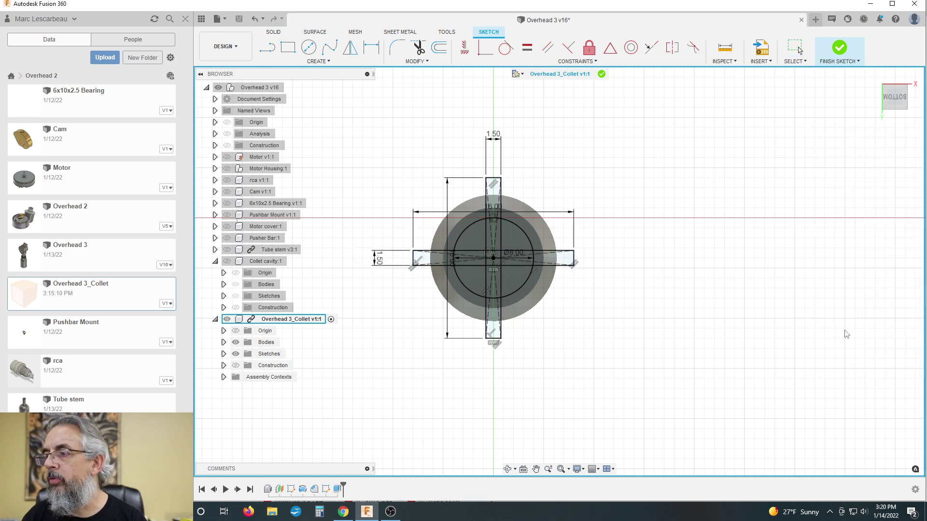
- Make Sketch5 with the crossed rectangles visible again on the collet's end
{"action": "middle_click_drag", "start_coordinate": [695, 295], "coordinate": [637, 333], "text": "shift"}
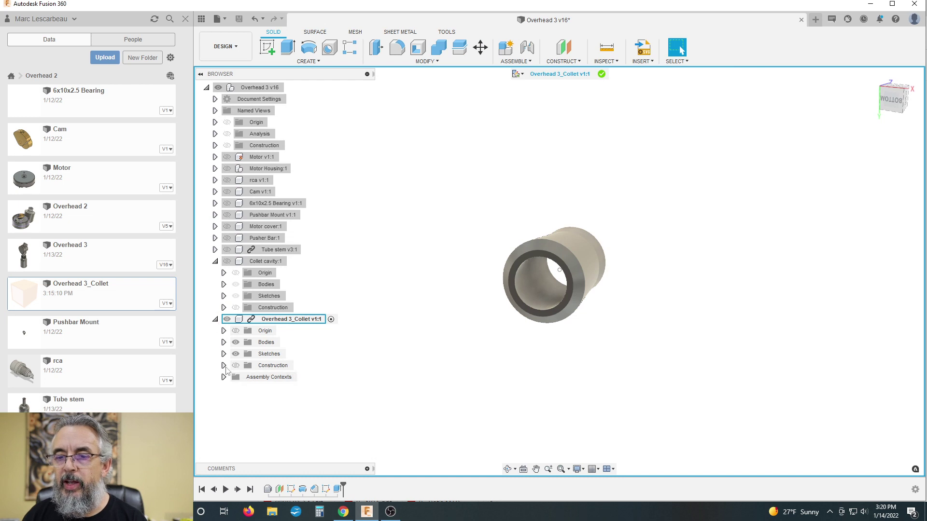
{"action": "left_click", "coordinate": [224, 354]}
{"action": "left_click", "coordinate": [244, 388]}
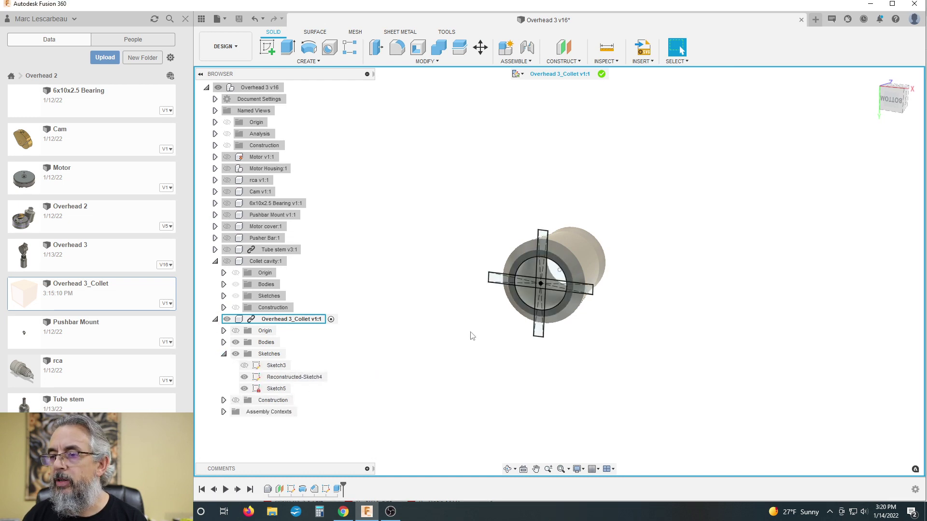
{"action": "scroll", "coordinate": [472, 336], "scroll_direction": "down", "scroll_amount": 1}
- Begin an Extrude using the profile regions of the upper arm and the outer lower arm of the cross
{"action": "left_click", "coordinate": [288, 47]}
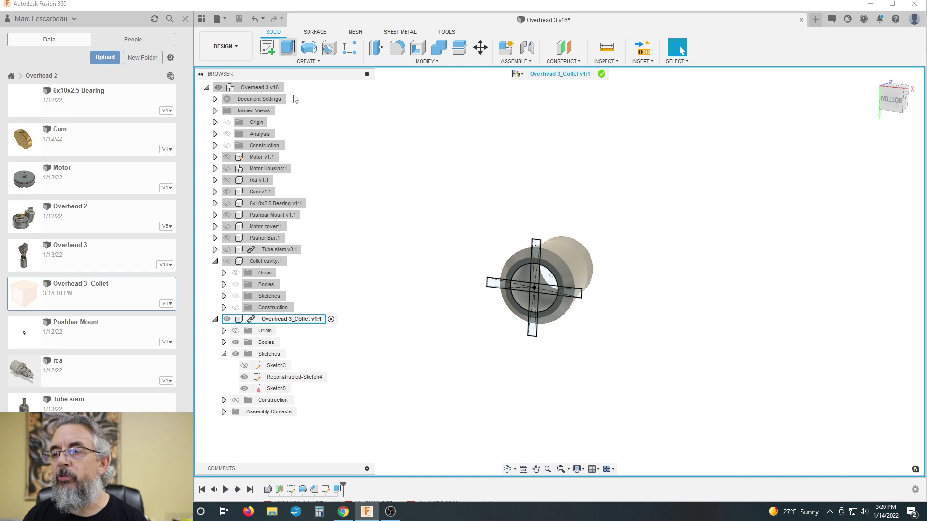
{"action": "scroll", "coordinate": [463, 240], "scroll_direction": "up", "scroll_amount": 2}
{"action": "left_click", "coordinate": [576, 256]}
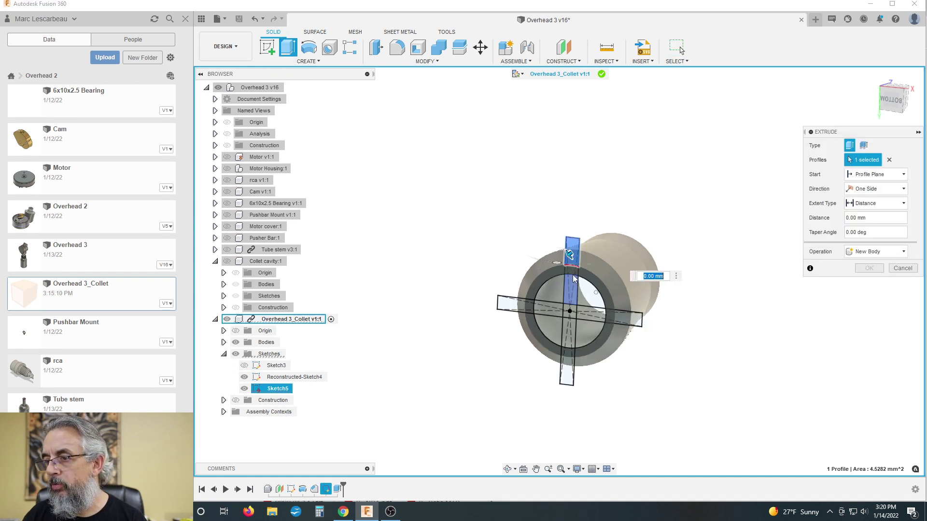
{"action": "scroll", "coordinate": [405, 234], "scroll_direction": "down", "scroll_amount": 1}
{"action": "scroll", "coordinate": [485, 261], "scroll_direction": "up", "scroll_amount": 3}
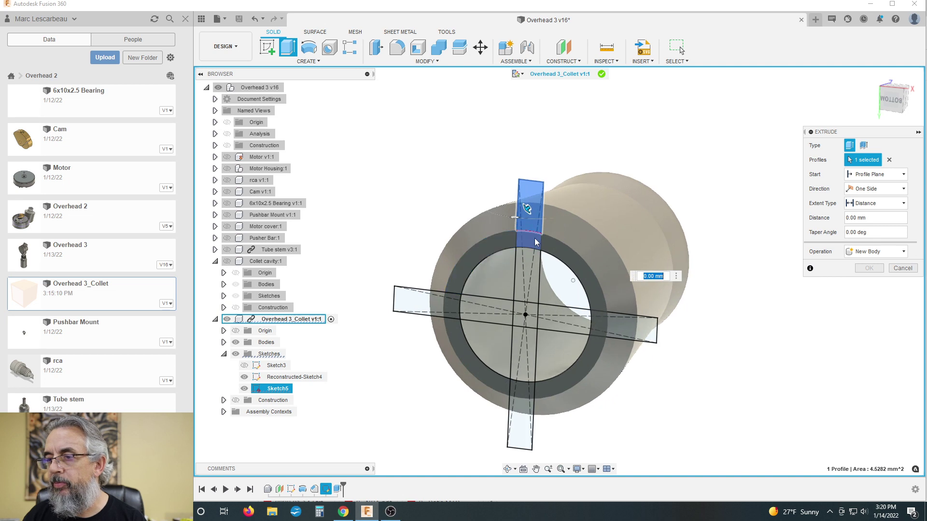
{"action": "left_click", "coordinate": [530, 256]}
{"action": "left_click", "coordinate": [528, 261]}
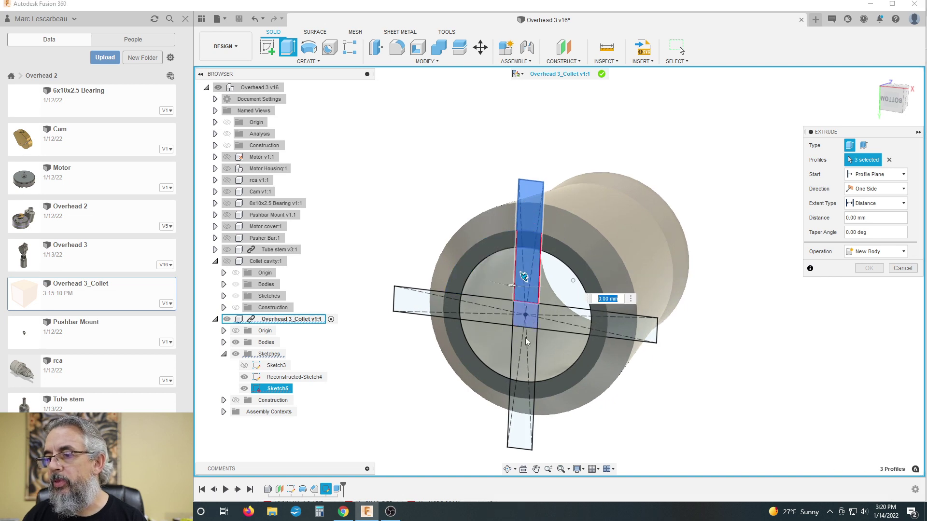
{"action": "left_click", "coordinate": [525, 393]}
{"action": "left_click", "coordinate": [520, 424]}
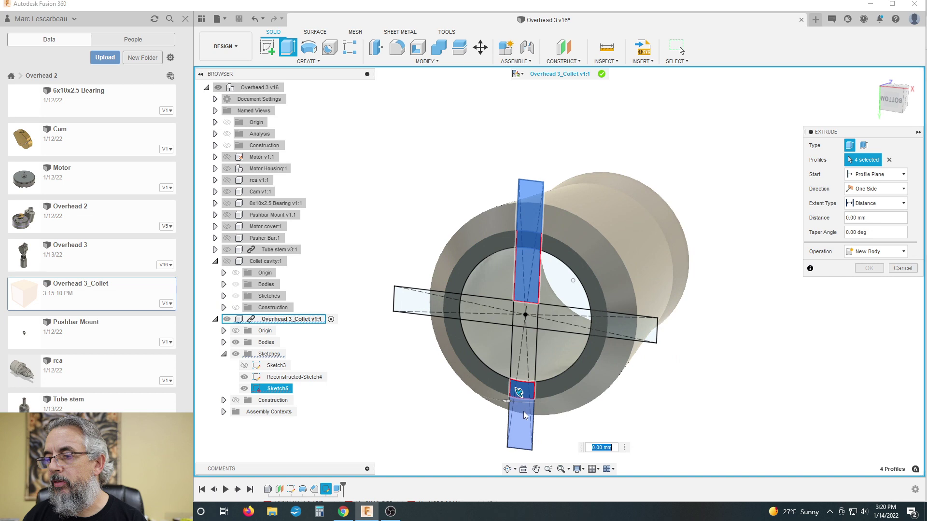
- Add both side arms, the centre square and the rest of the lower arm to the extrude profiles
{"action": "left_click", "coordinate": [639, 325]}
{"action": "left_click", "coordinate": [598, 327]}
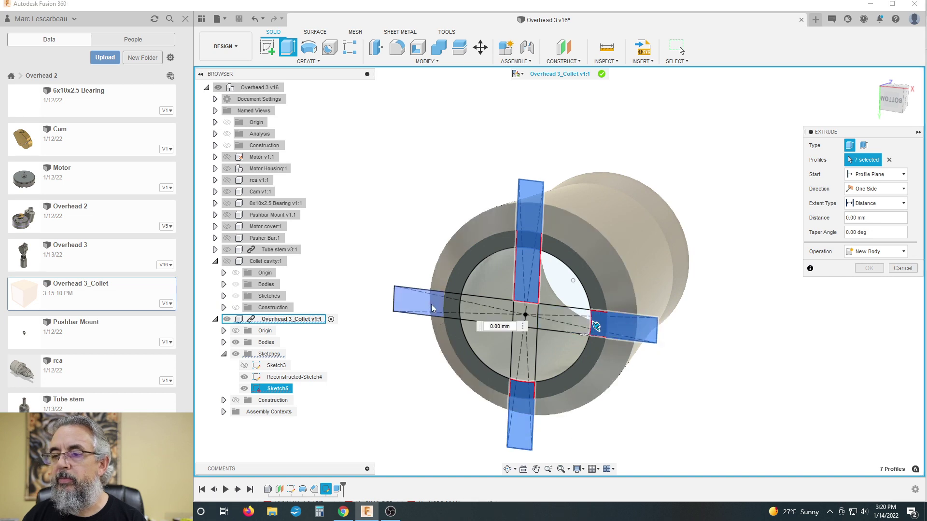
{"action": "left_click", "coordinate": [452, 309]}
{"action": "left_click", "coordinate": [580, 331]}
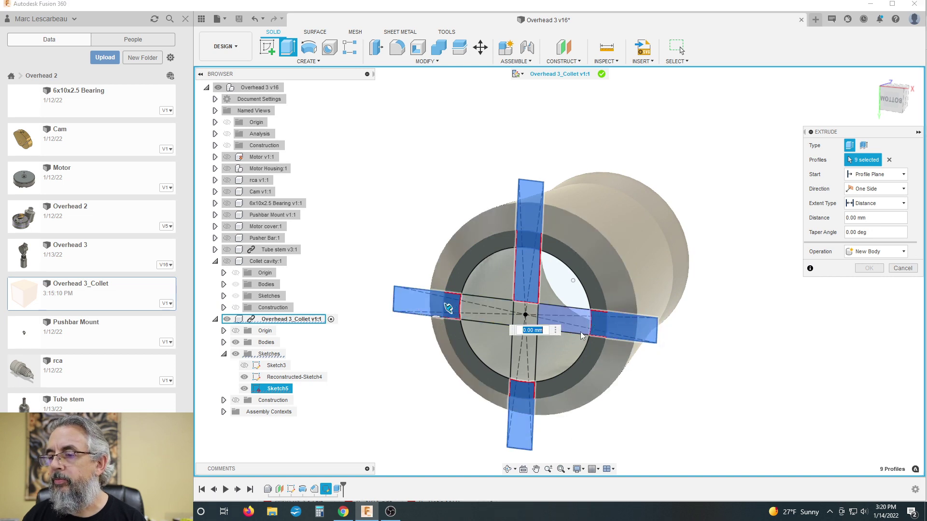
{"action": "left_click", "coordinate": [489, 317]}
{"action": "left_click", "coordinate": [520, 321]}
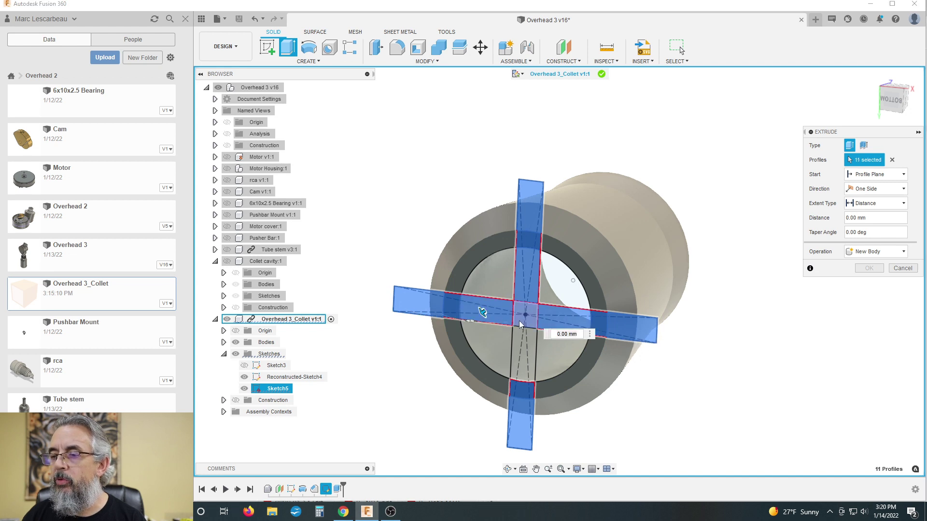
{"action": "left_click", "coordinate": [520, 320]}
{"action": "left_click", "coordinate": [524, 345]}
{"action": "scroll", "coordinate": [474, 305], "scroll_direction": "down", "scroll_amount": 4}
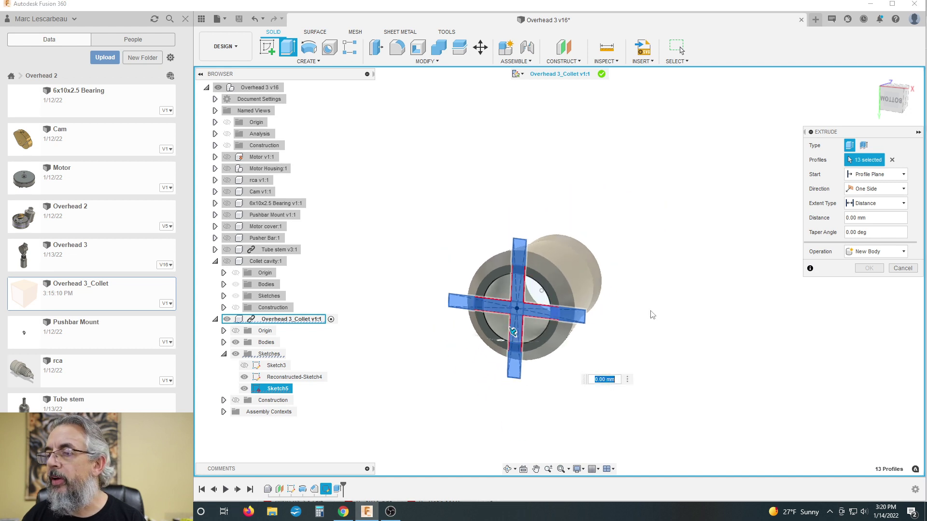
- Try to extrude the cross with the To Object extent, using the collet body as the target, and return to a Distance extent
{"action": "middle_click_drag", "start_coordinate": [685, 304], "coordinate": [658, 308], "text": "shift"}
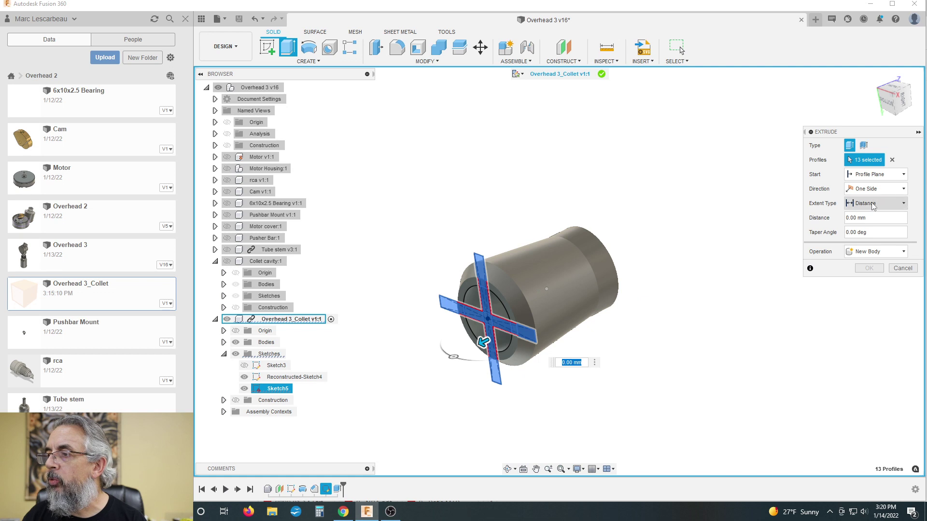
{"action": "left_click", "coordinate": [873, 206]}
{"action": "left_click", "coordinate": [867, 215]}
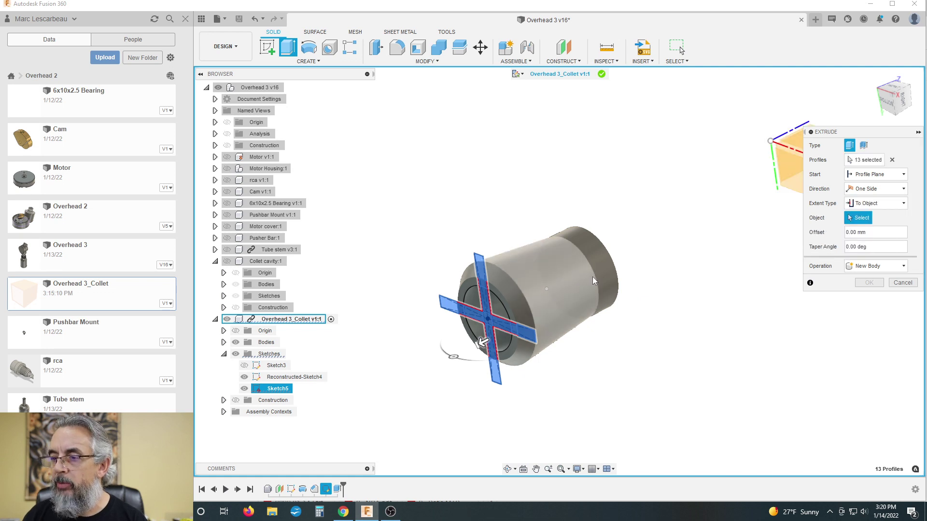
{"action": "scroll", "coordinate": [591, 275], "scroll_direction": "up", "scroll_amount": 5}
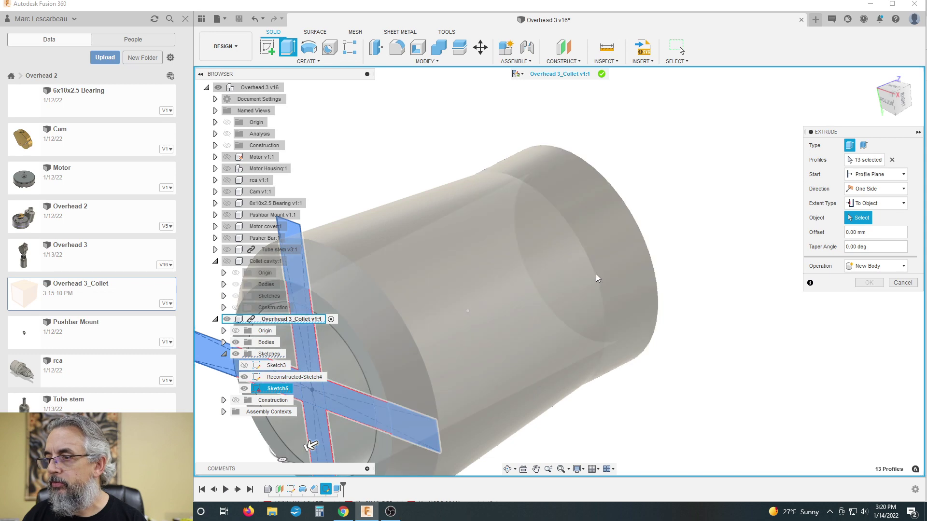
{"action": "scroll", "coordinate": [595, 274], "scroll_direction": "down", "scroll_amount": 5}
{"action": "middle_click_drag", "start_coordinate": [595, 274], "coordinate": [530, 288], "text": "shift"}
{"action": "scroll", "coordinate": [545, 284], "scroll_direction": "up", "scroll_amount": 3}
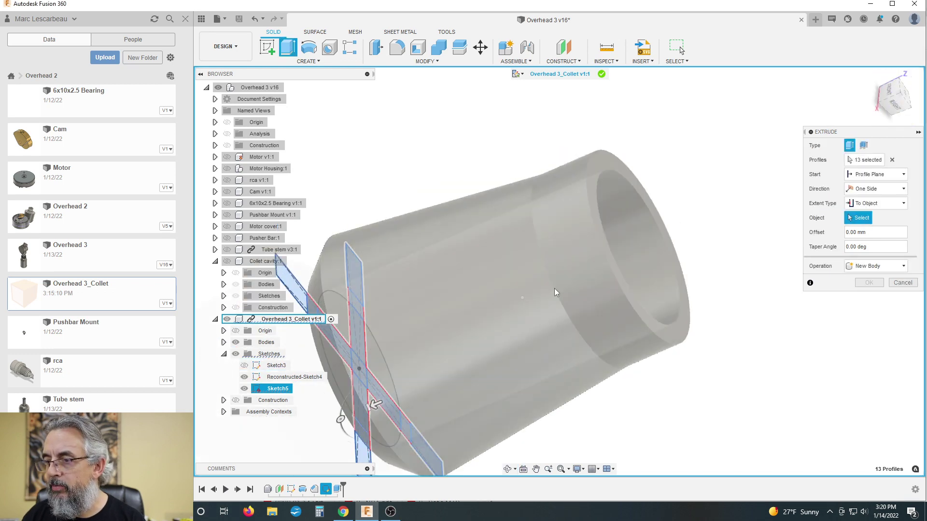
{"action": "left_click", "coordinate": [554, 288]}
{"action": "scroll", "coordinate": [554, 289], "scroll_direction": "down", "scroll_amount": 3}
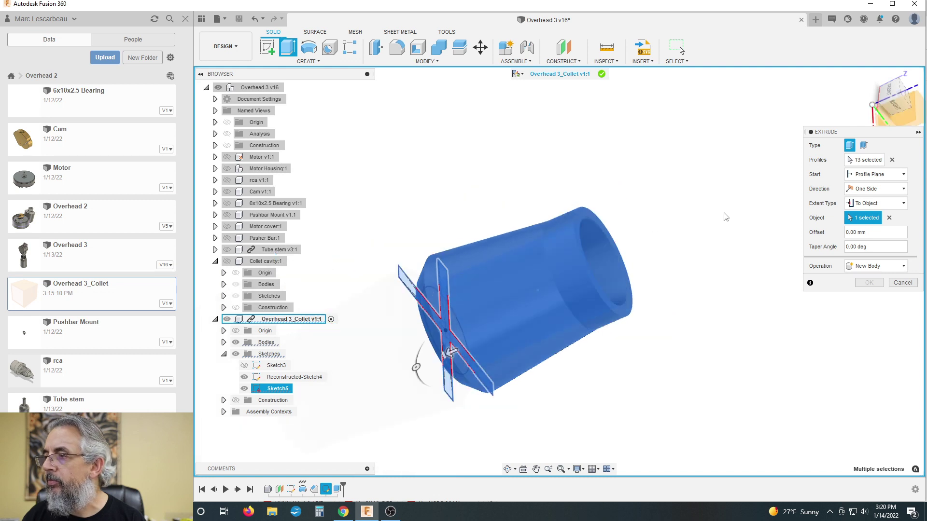
{"action": "left_click", "coordinate": [873, 203]}
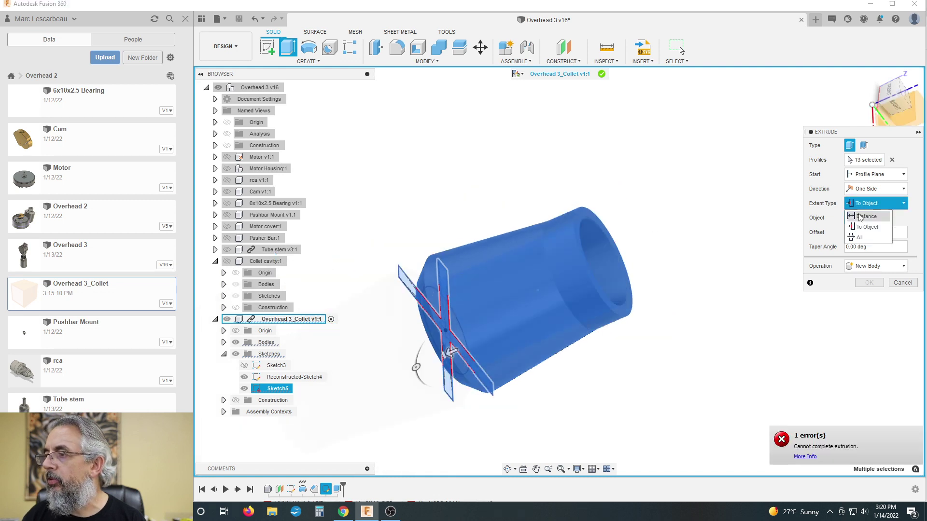
{"action": "left_click", "coordinate": [849, 213]}
- Extrude the cross profiles into the collet as a Cut, viewed from the right side, and set the distance to -12.1 mm
{"action": "middle_click_drag", "start_coordinate": [688, 265], "coordinate": [741, 236], "text": "shift"}
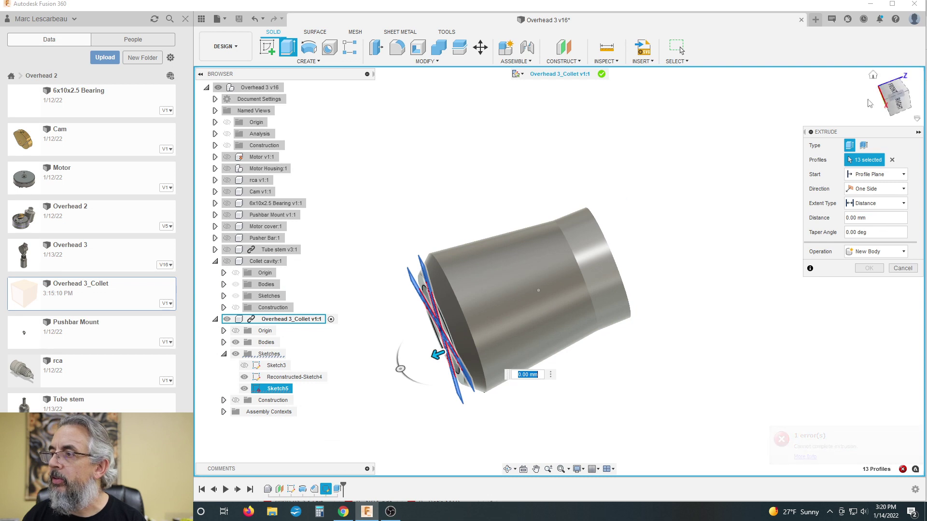
{"action": "left_click", "coordinate": [896, 103]}
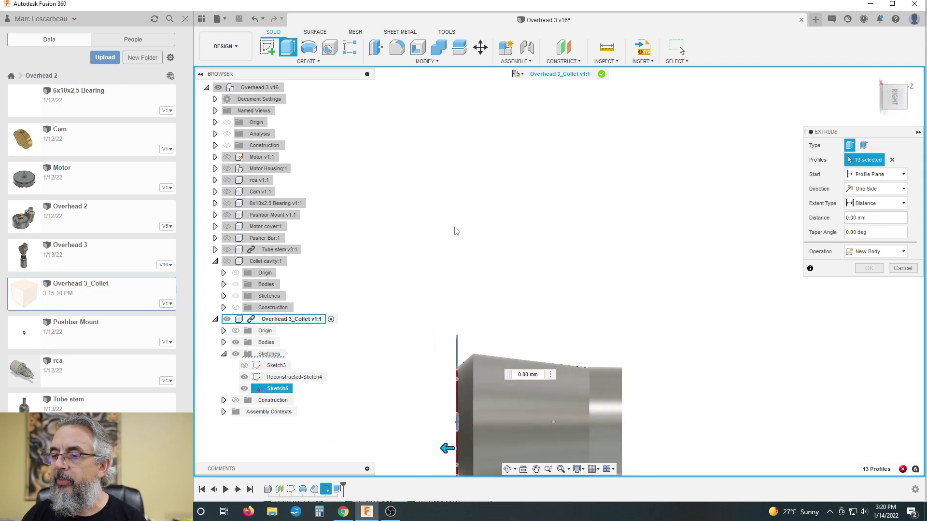
{"action": "scroll", "coordinate": [499, 382], "scroll_direction": "up", "scroll_amount": 5}
{"action": "left_click_drag", "start_coordinate": [393, 343], "coordinate": [607, 384]}
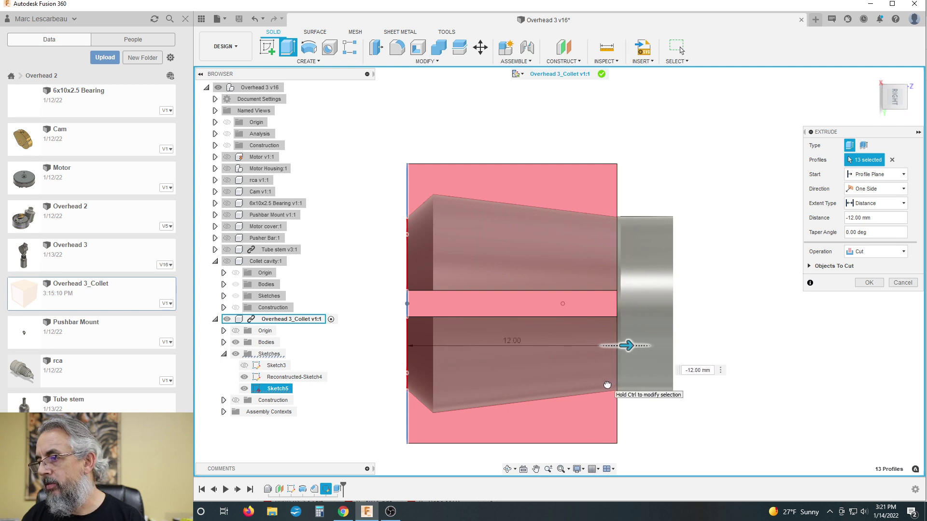
{"action": "left_click_drag", "start_coordinate": [607, 385], "coordinate": [609, 379]}
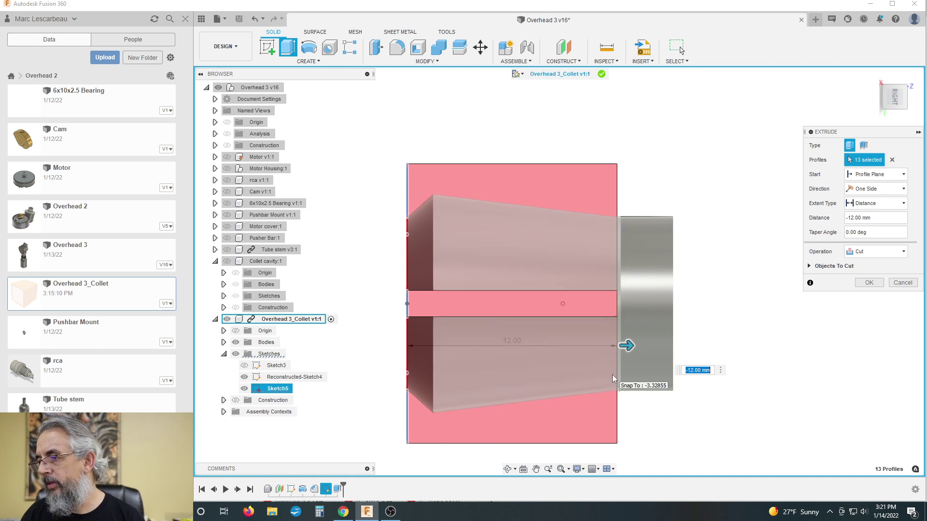
{"action": "type", "text": ".1"}
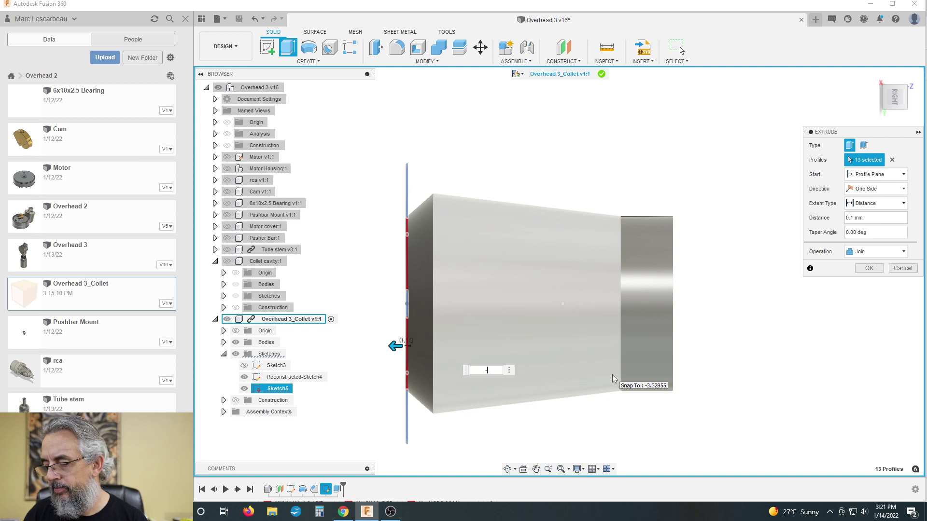
{"action": "type", "text": "-12.1"}
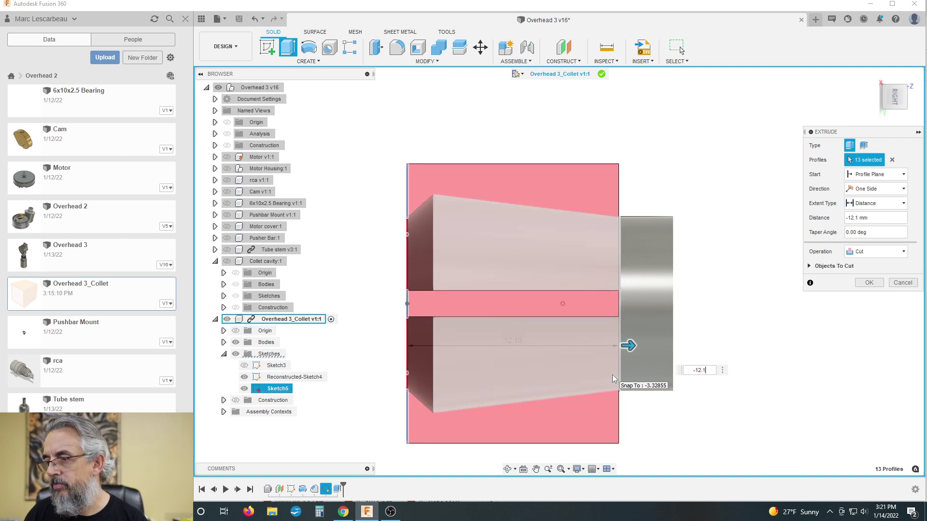
- Refine the cross cut's distance to -12.2 mm, up to where the taper meets the straight rear collar, and complete the extrude
{"action": "scroll", "coordinate": [609, 236], "scroll_direction": "up", "scroll_amount": 5}
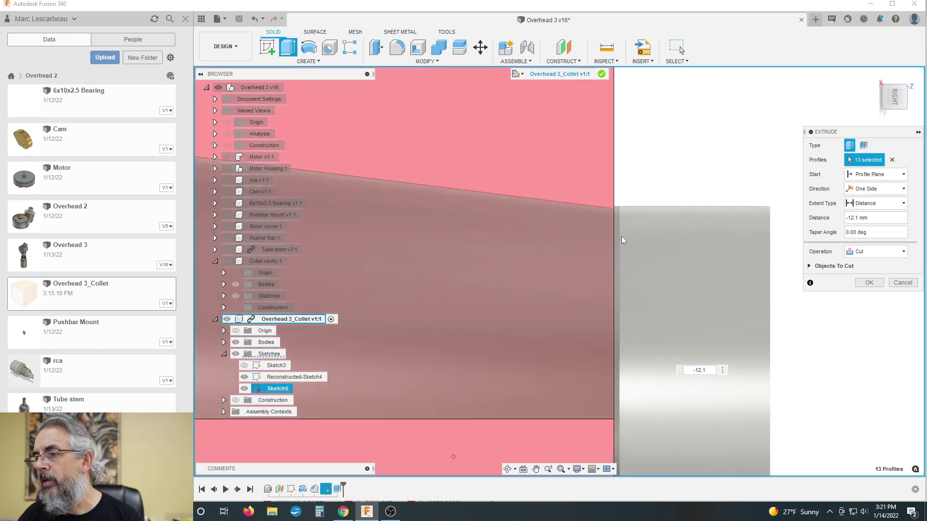
{"action": "scroll", "coordinate": [664, 423], "scroll_direction": "up", "scroll_amount": 3}
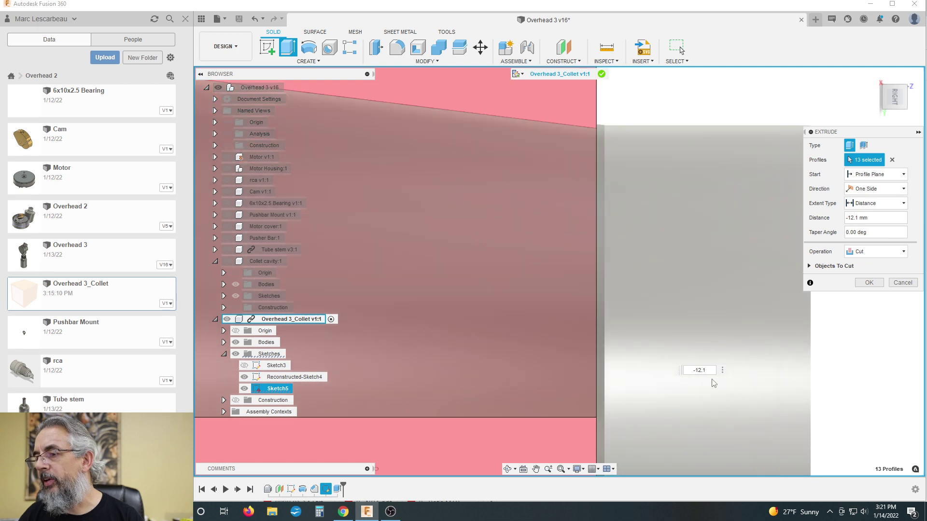
{"action": "type", "text": ".25"}
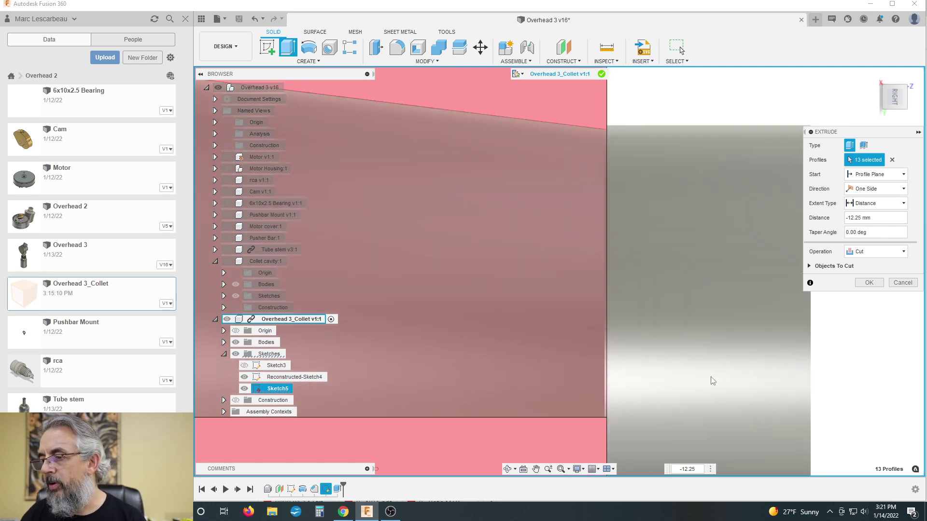
{"action": "key", "text": "BackSpace"}
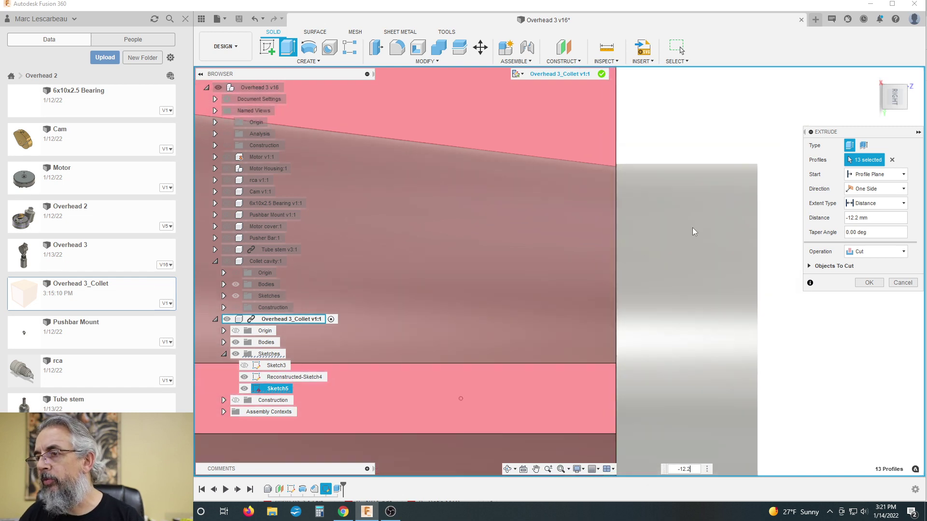
{"action": "left_click", "coordinate": [868, 283]}
{"action": "key", "text": "F6"}
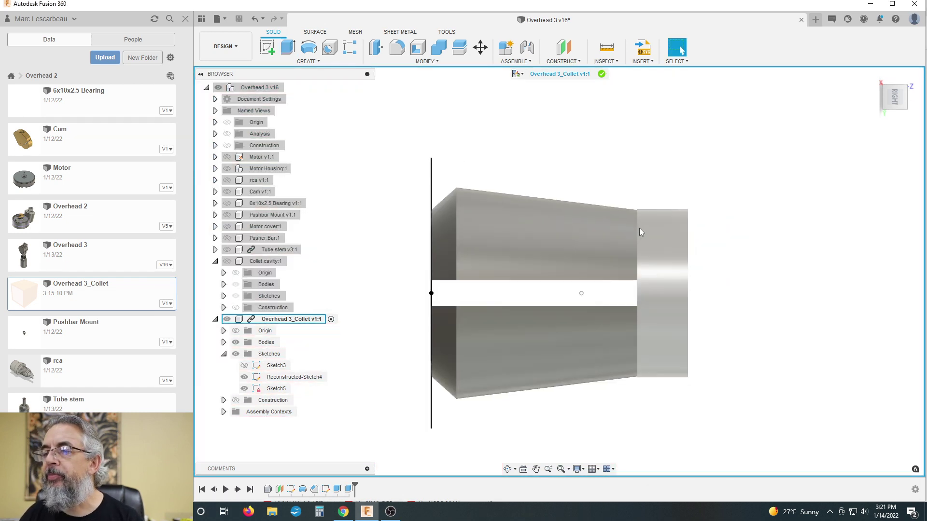
- Hide Sketch5 and Reconstructed-Sketch4 so only the slotted collet body remains displayed
{"action": "middle_click_drag", "start_coordinate": [514, 163], "coordinate": [567, 185], "text": "shift"}
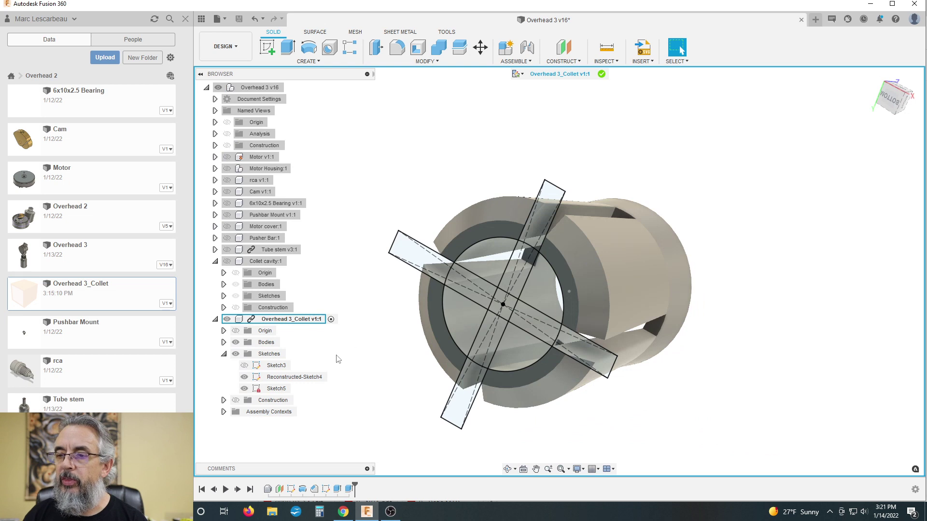
{"action": "left_click", "coordinate": [244, 388]}
{"action": "left_click", "coordinate": [245, 389]}
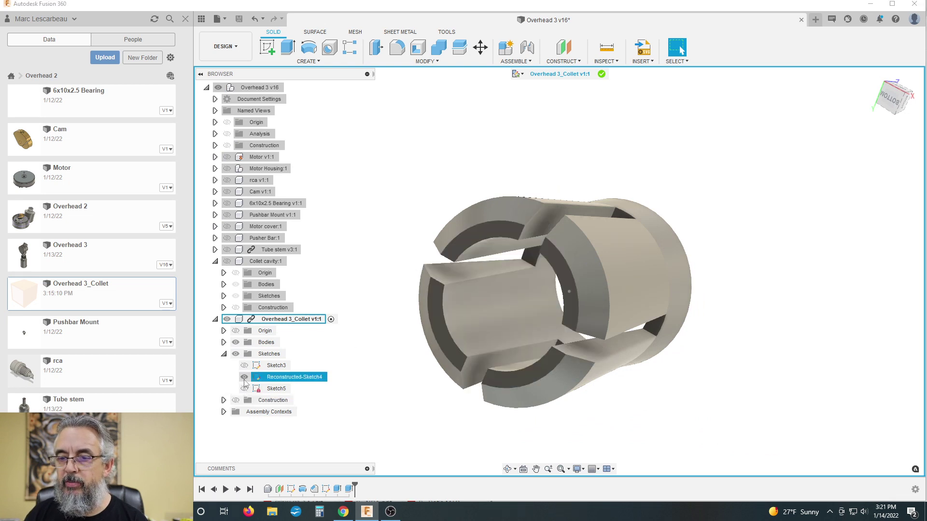
{"action": "left_click", "coordinate": [244, 377]}
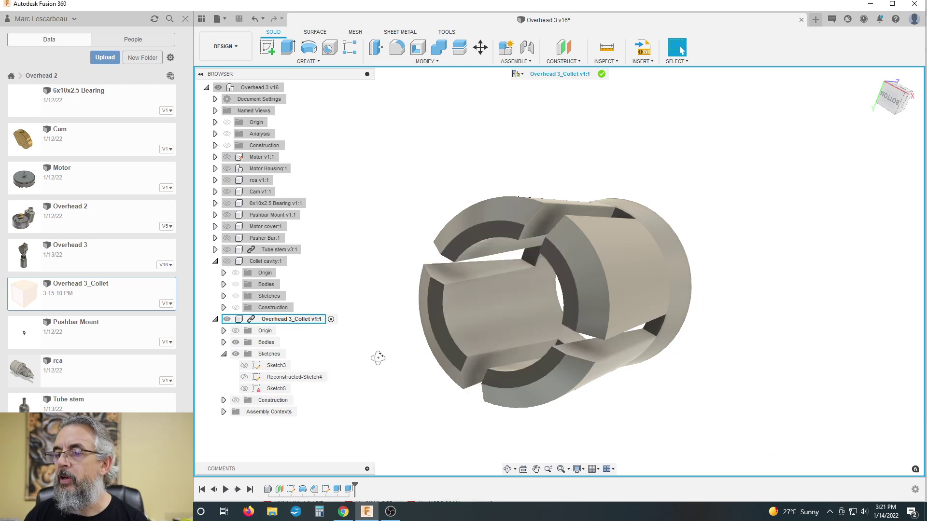
- Examine the slotted collet from several angles, checking the four jaws, the slots and the rear collar
{"action": "middle_click_drag", "start_coordinate": [378, 358], "coordinate": [456, 404], "text": "shift"}
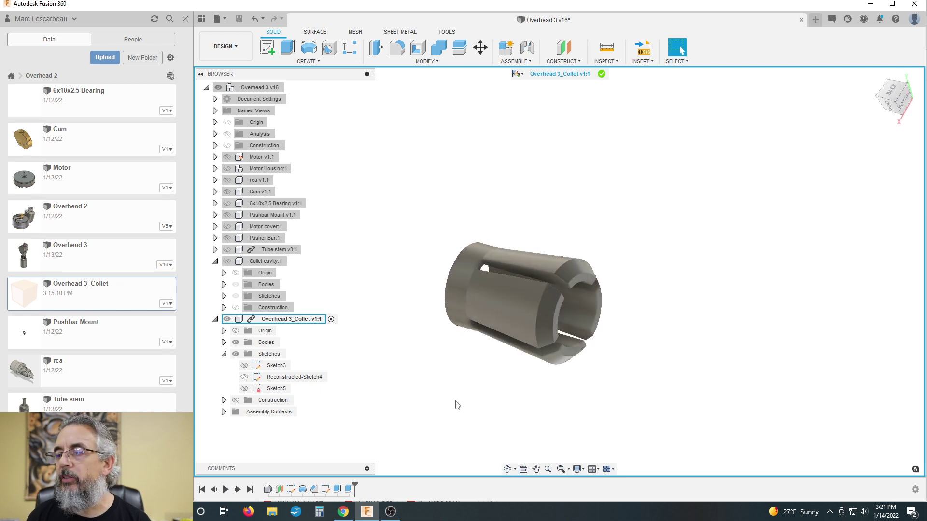
{"action": "middle_click_drag", "start_coordinate": [441, 372], "coordinate": [456, 375], "text": "shift"}
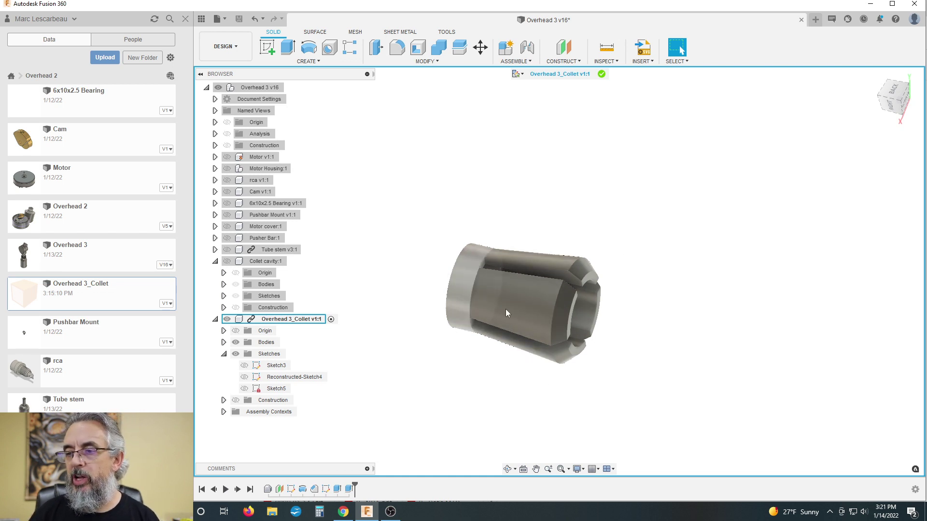
{"action": "middle_click_drag", "start_coordinate": [427, 274], "coordinate": [438, 335], "text": "shift"}
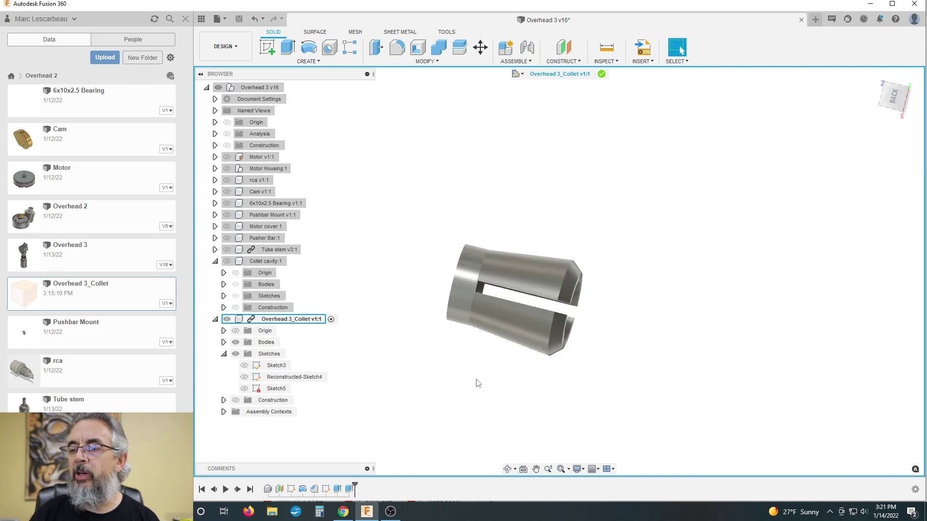
{"action": "middle_click_drag", "start_coordinate": [477, 374], "coordinate": [505, 284], "text": "shift"}
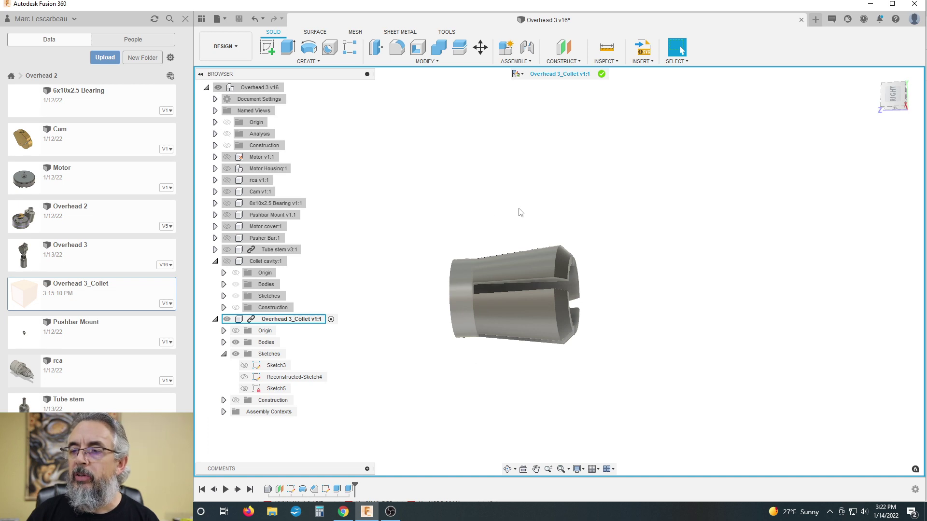
{"action": "middle_click_drag", "start_coordinate": [521, 212], "coordinate": [399, 354], "text": "shift"}
{"action": "middle_click_drag", "start_coordinate": [447, 325], "coordinate": [423, 356], "text": "shift"}
{"action": "scroll", "coordinate": [466, 211], "scroll_direction": "down", "scroll_amount": 5}
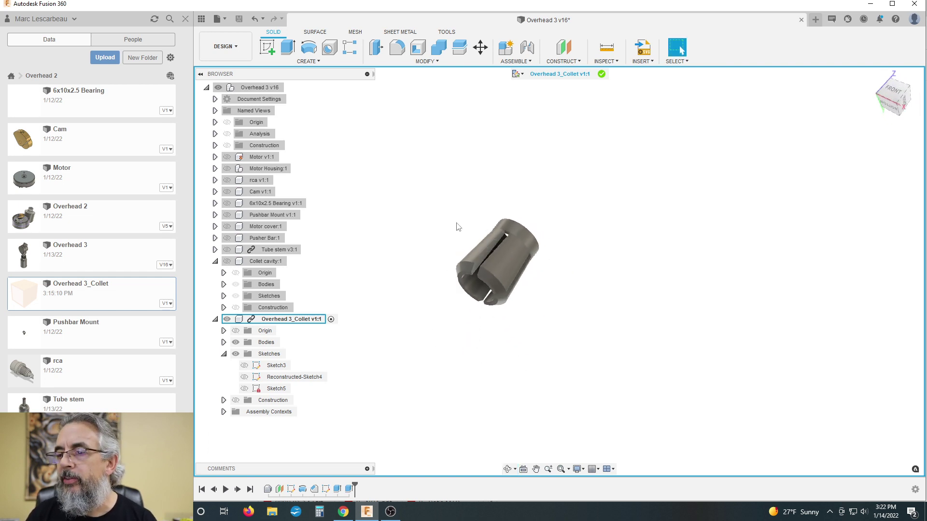
{"action": "scroll", "coordinate": [472, 222], "scroll_direction": "up", "scroll_amount": 4}
{"action": "scroll", "coordinate": [464, 251], "scroll_direction": "down", "scroll_amount": 1}
{"action": "scroll", "coordinate": [446, 263], "scroll_direction": "down", "scroll_amount": 2}
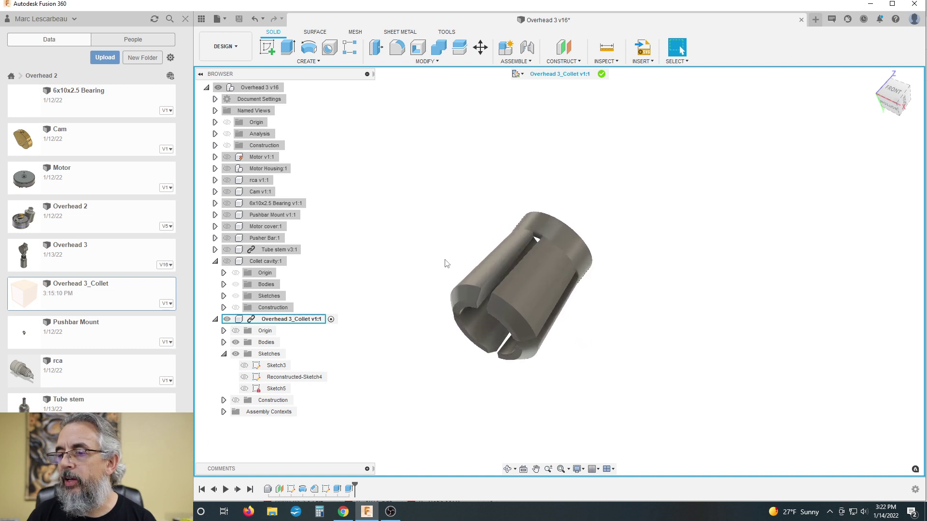
{"action": "scroll", "coordinate": [482, 264], "scroll_direction": "down", "scroll_amount": 2}
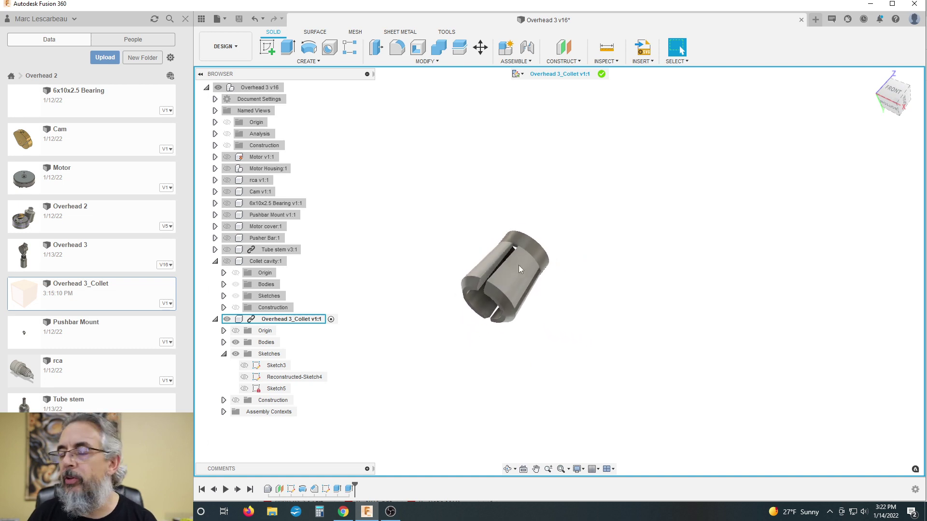
{"action": "scroll", "coordinate": [493, 242], "scroll_direction": "down", "scroll_amount": 2}
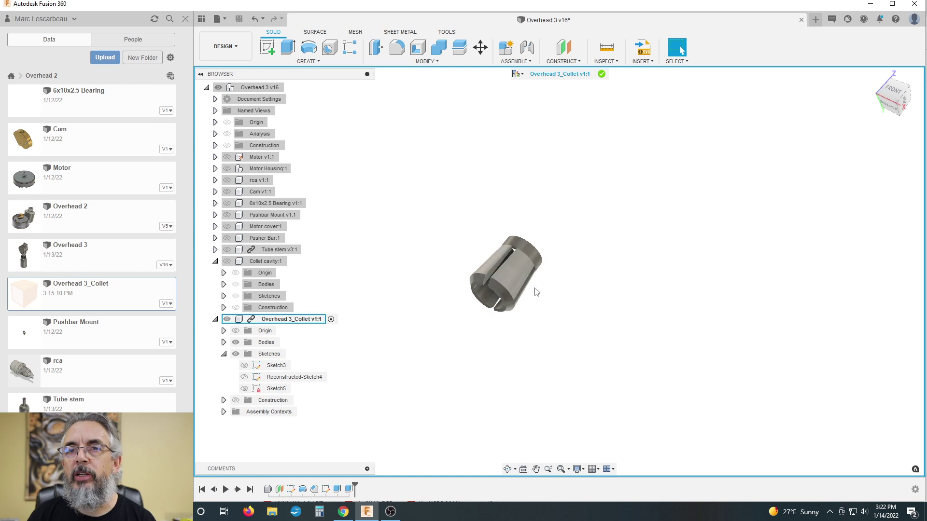
{"action": "scroll", "coordinate": [497, 244], "scroll_direction": "up", "scroll_amount": 2}
{"action": "scroll", "coordinate": [493, 249], "scroll_direction": "down", "scroll_amount": 2}
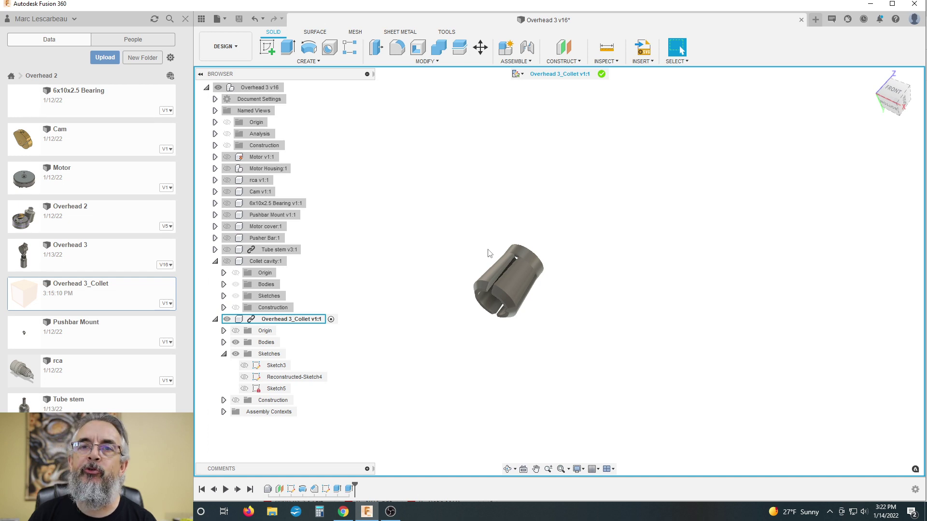
{"action": "scroll", "coordinate": [492, 251], "scroll_direction": "down", "scroll_amount": 2}
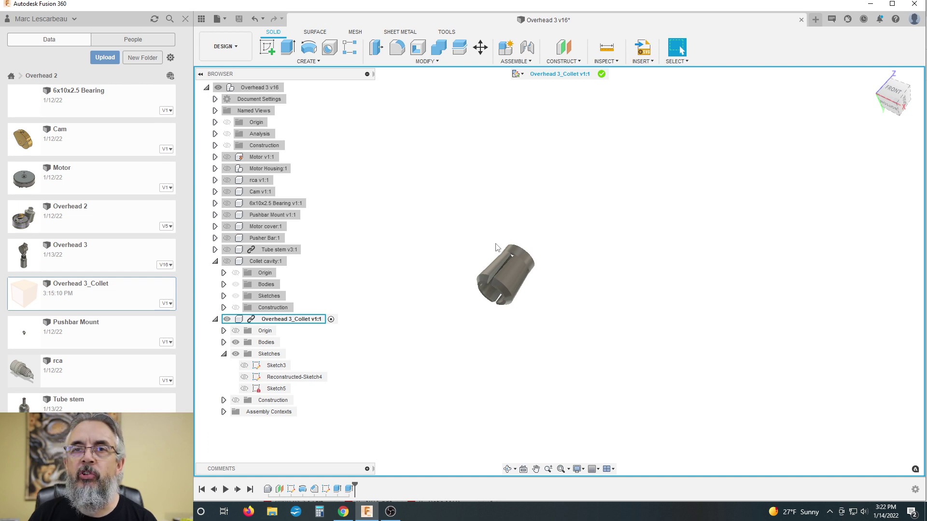
{"action": "scroll", "coordinate": [497, 248], "scroll_direction": "down", "scroll_amount": 1}
{"action": "scroll", "coordinate": [496, 247], "scroll_direction": "up", "scroll_amount": 1}
{"action": "scroll", "coordinate": [497, 248], "scroll_direction": "up", "scroll_amount": 2}
{"action": "scroll", "coordinate": [472, 246], "scroll_direction": "down", "scroll_amount": 2}
{"action": "scroll", "coordinate": [476, 255], "scroll_direction": "up", "scroll_amount": 1}
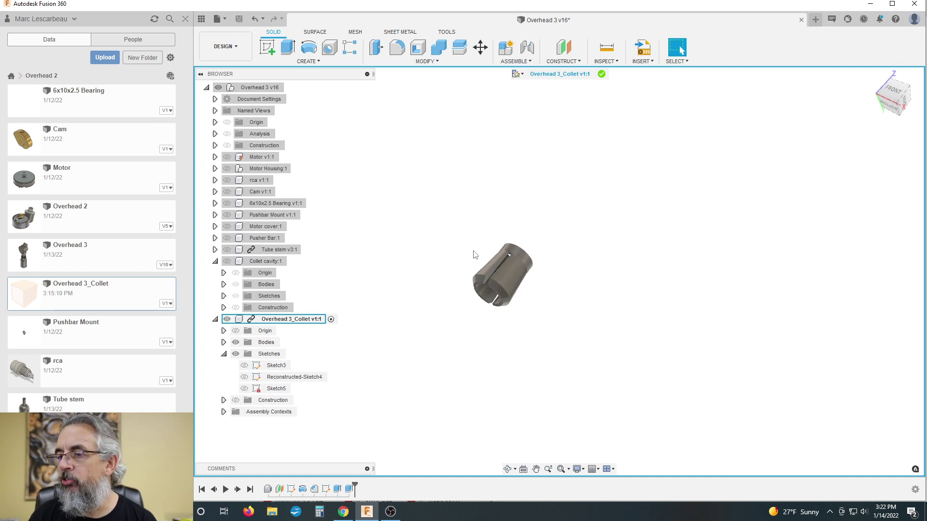
{"action": "scroll", "coordinate": [478, 253], "scroll_direction": "down", "scroll_amount": 1}
{"action": "scroll", "coordinate": [479, 252], "scroll_direction": "up", "scroll_amount": 1}
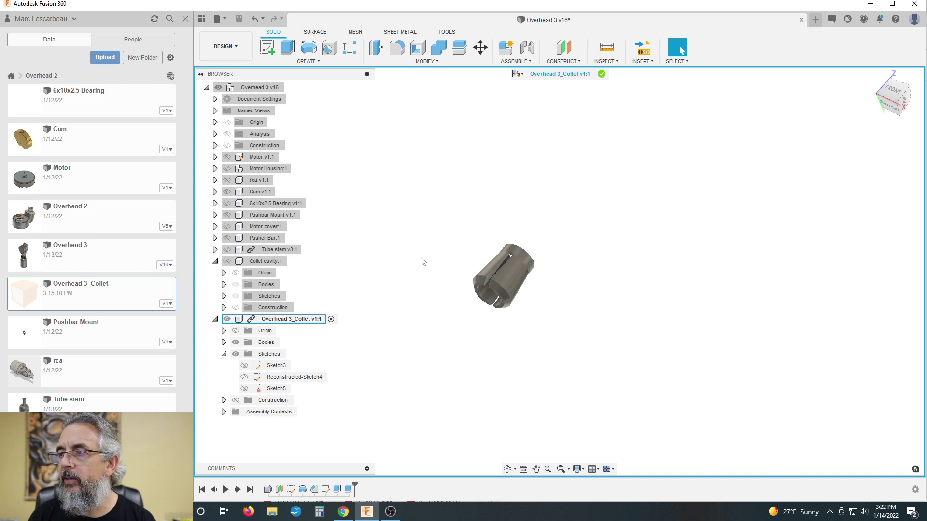
- Finish editing the Overhead 3_Collet component in place and unisolate all components of the Overhead 3 assembly
{"action": "right_click", "coordinate": [317, 322]}
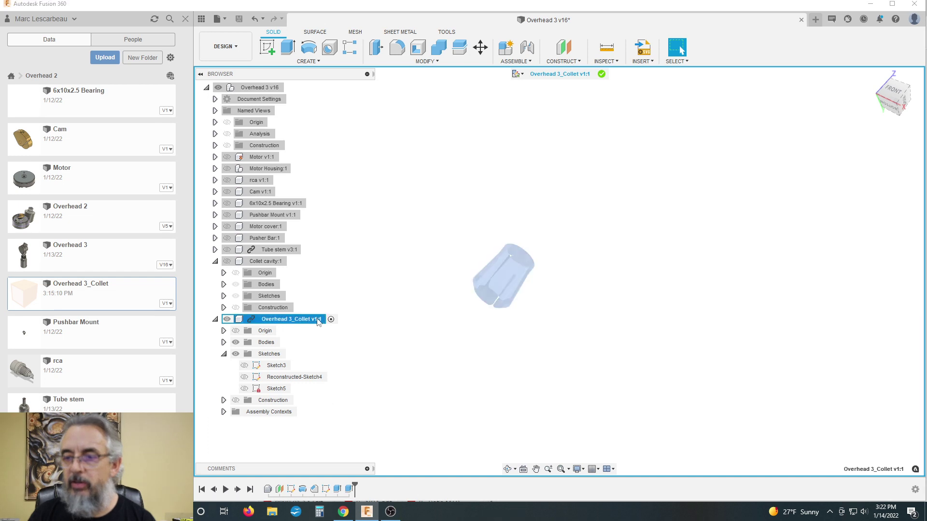
{"action": "left_click", "coordinate": [347, 328]}
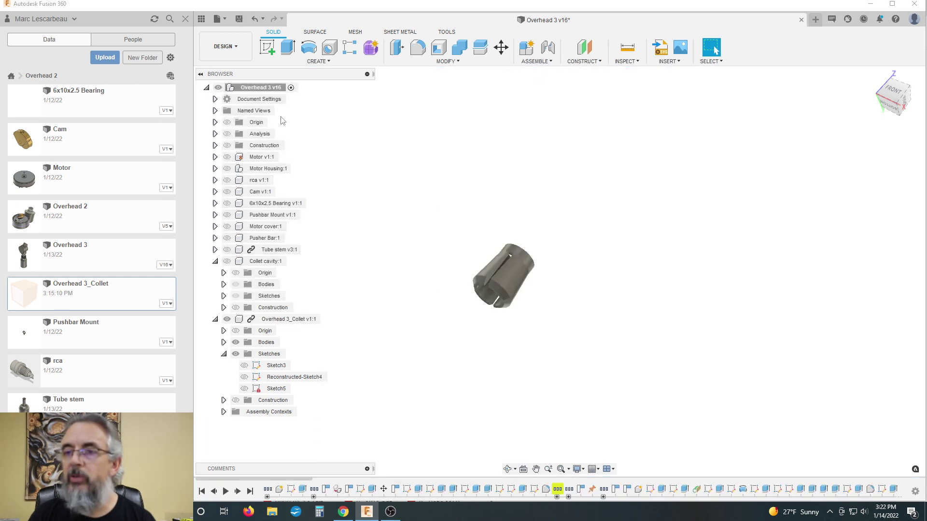
{"action": "right_click", "coordinate": [280, 89]}
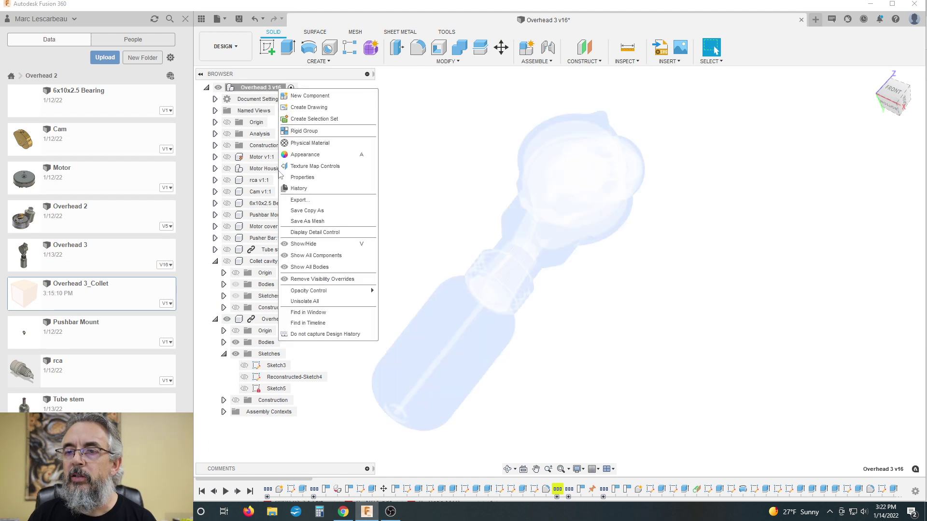
{"action": "left_click", "coordinate": [300, 301]}
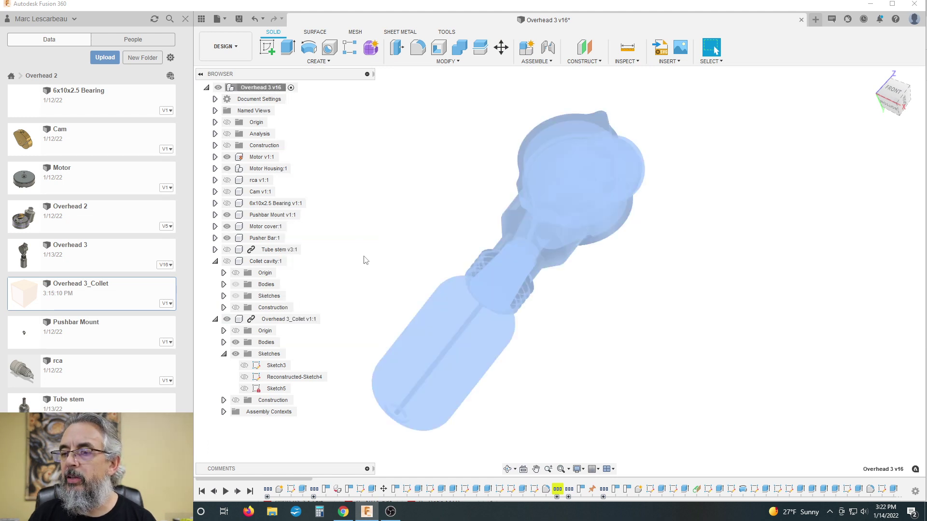
{"action": "left_click", "coordinate": [360, 302]}
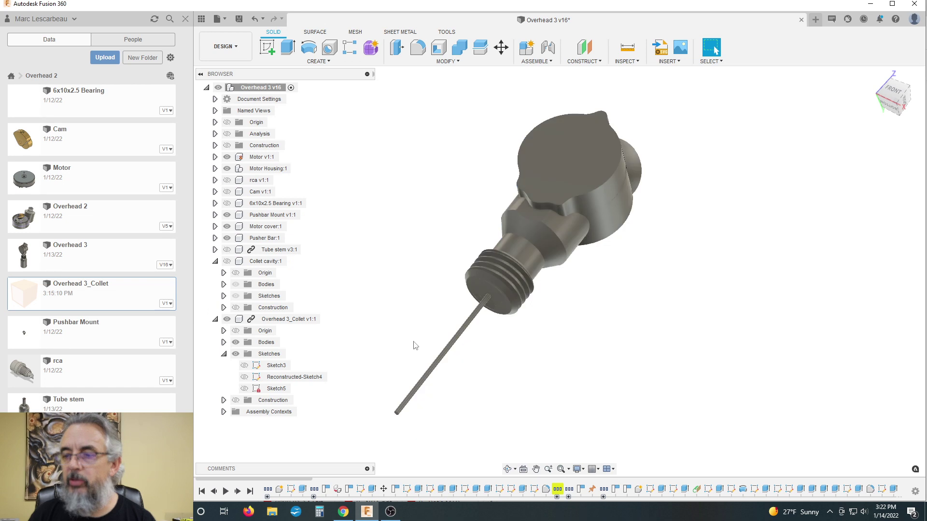
- Inspect the threaded end of the motor housing, toggling the visibility of the Collet cavity component
{"action": "middle_click_drag", "start_coordinate": [614, 330], "coordinate": [597, 354], "text": "shift"}
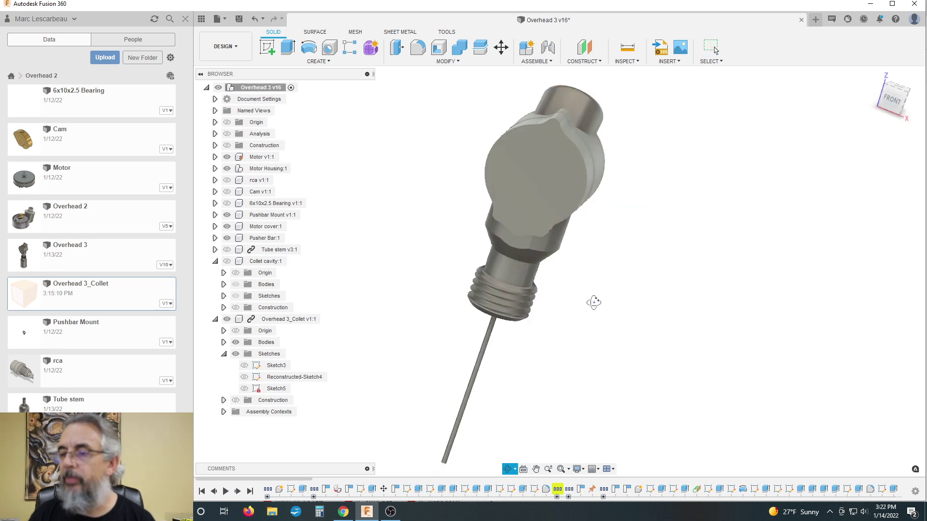
{"action": "middle_click_drag", "start_coordinate": [594, 302], "coordinate": [603, 255], "text": "shift"}
{"action": "scroll", "coordinate": [519, 286], "scroll_direction": "up", "scroll_amount": 10}
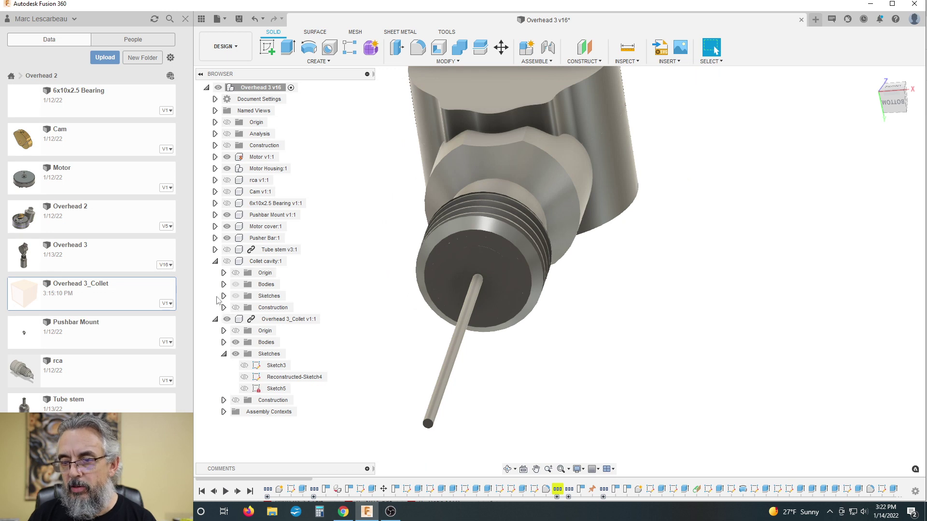
{"action": "left_click", "coordinate": [227, 261]}
{"action": "left_click", "coordinate": [227, 261]}
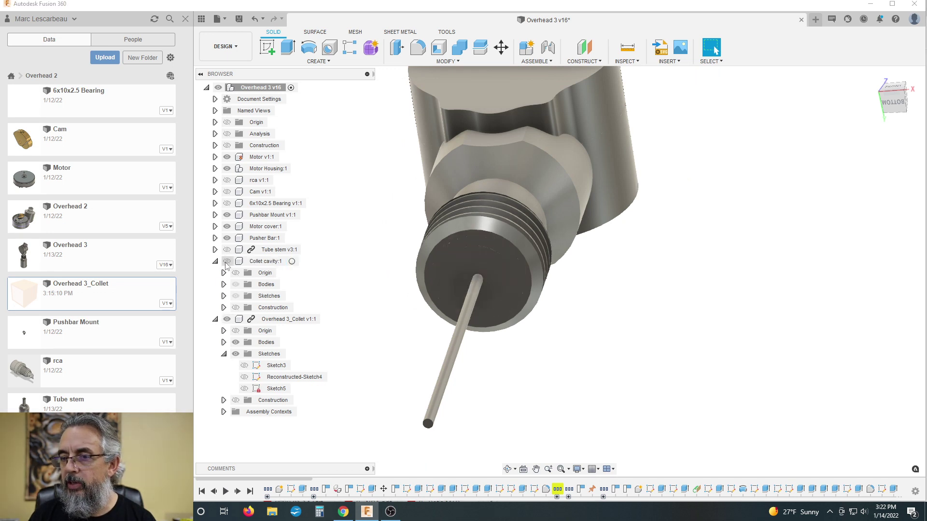
{"action": "left_click", "coordinate": [227, 262]}
{"action": "left_click", "coordinate": [227, 261]}
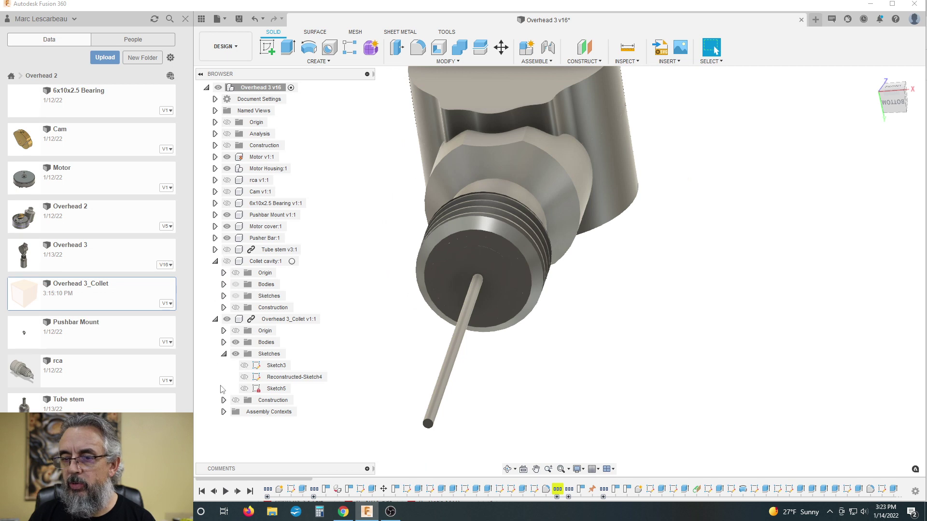
- Inspect the threaded end of the motor housing from several angles, toggling the visibility of Overhead 3_Collet
{"action": "left_click", "coordinate": [226, 319]}
{"action": "left_click", "coordinate": [227, 319]}
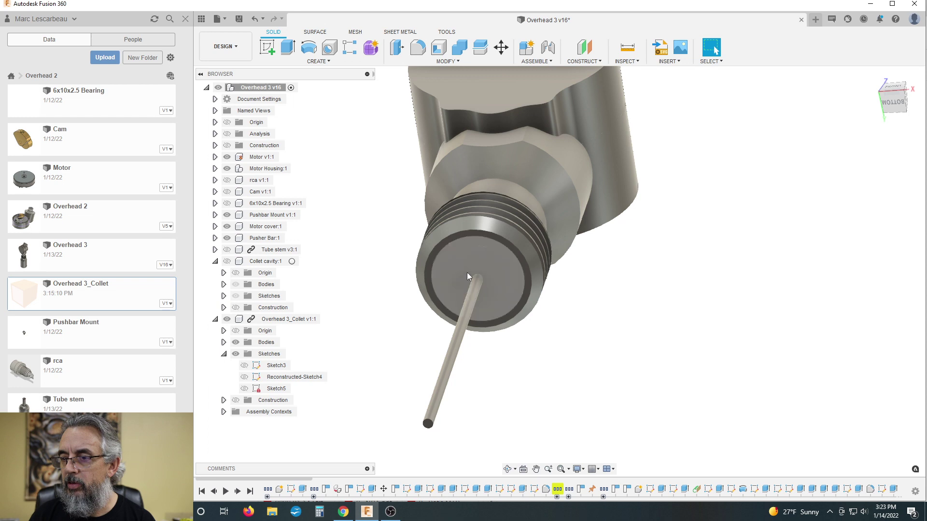
{"action": "middle_click_drag", "start_coordinate": [581, 347], "coordinate": [589, 318], "text": "shift"}
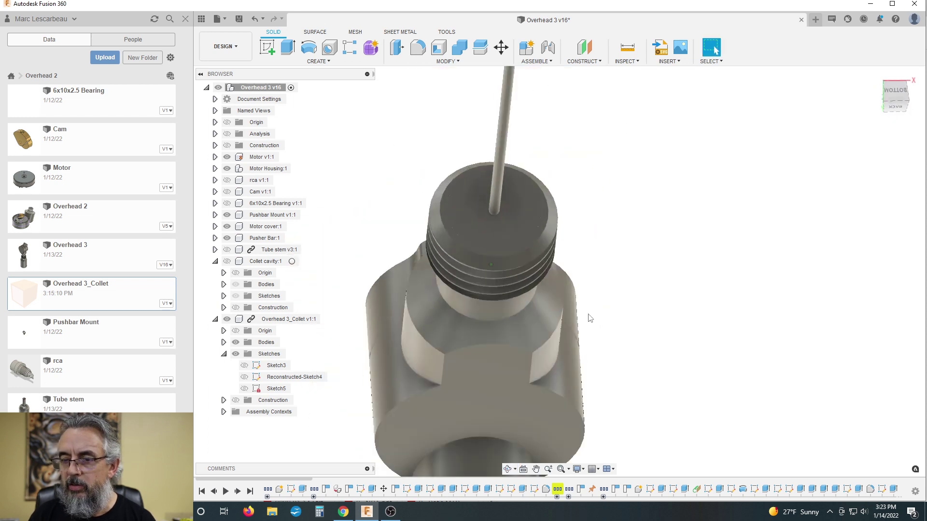
{"action": "scroll", "coordinate": [398, 362], "scroll_direction": "down", "scroll_amount": 2}
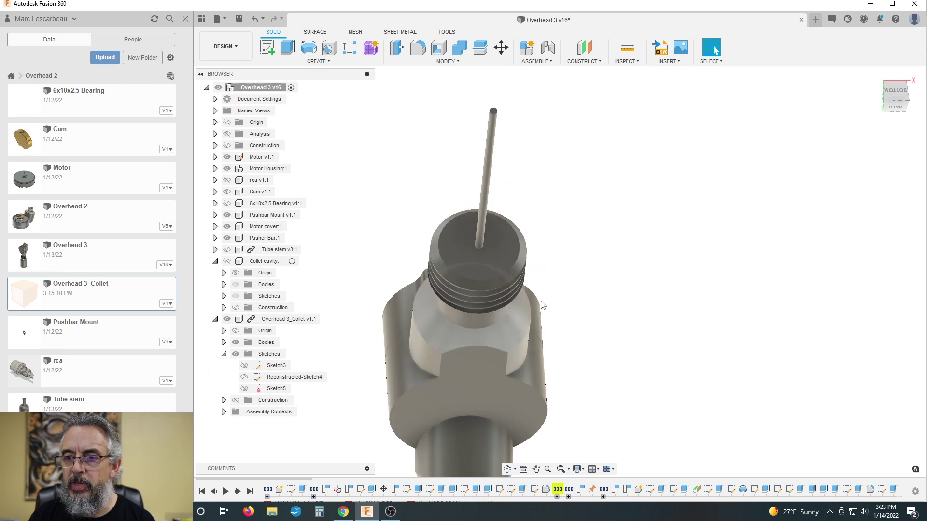
{"action": "scroll", "coordinate": [563, 278], "scroll_direction": "down", "scroll_amount": 2}
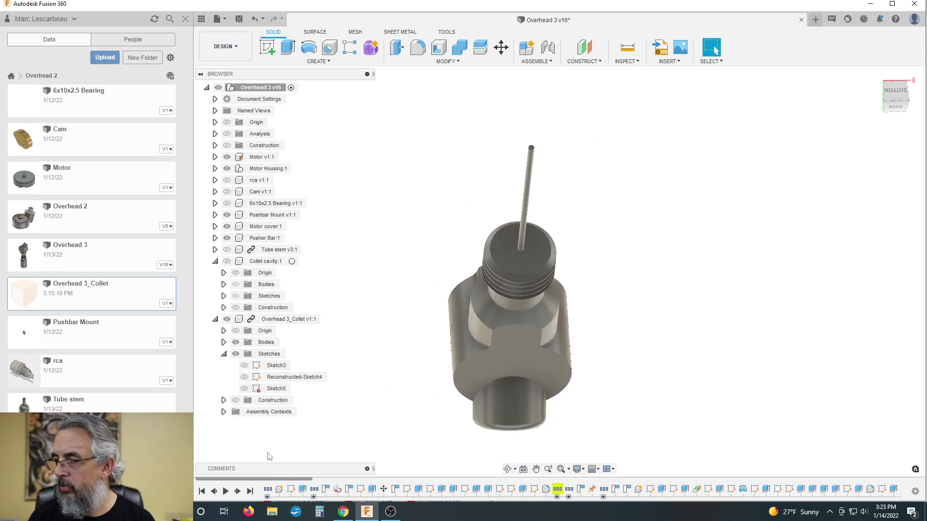
{"action": "key", "text": "F4"}
{"action": "left_click_drag", "start_coordinate": [372, 301], "coordinate": [516, 289]}
{"action": "key", "text": "Escape"}
{"action": "scroll", "coordinate": [515, 289], "scroll_direction": "up", "scroll_amount": 3}
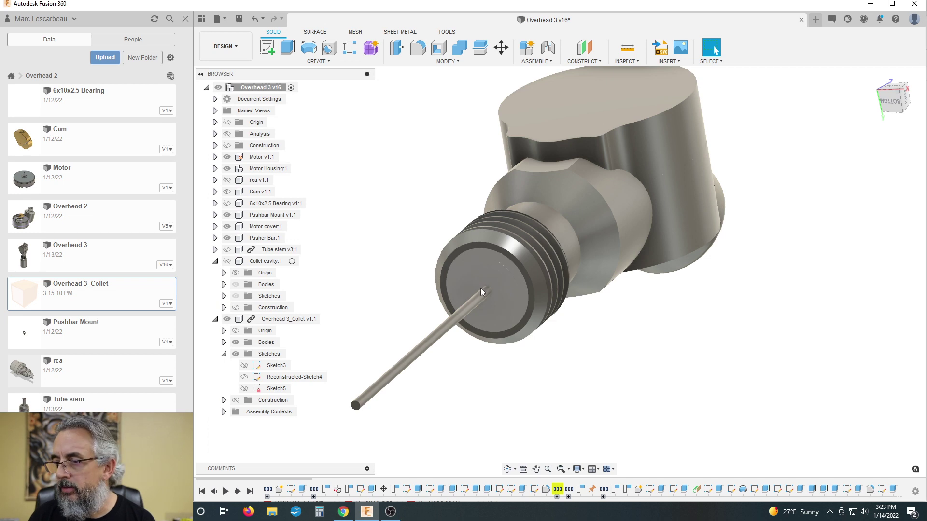
{"action": "scroll", "coordinate": [479, 287], "scroll_direction": "down", "scroll_amount": 2}
{"action": "scroll", "coordinate": [488, 285], "scroll_direction": "up", "scroll_amount": 2}
{"action": "scroll", "coordinate": [488, 285], "scroll_direction": "up", "scroll_amount": 2}
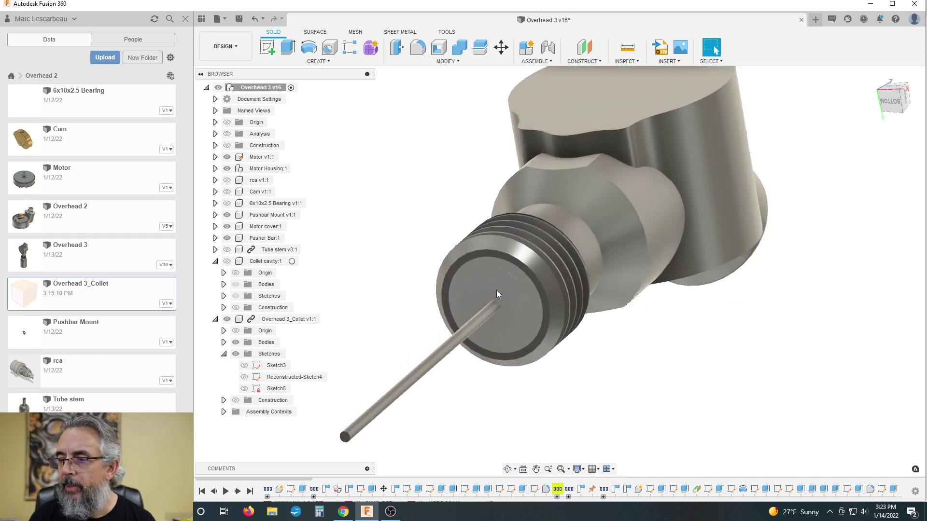
- Check the end face of the threaded housing neck and hide the Sketches folder of Overhead 3_Collet
{"action": "left_click", "coordinate": [479, 295]}
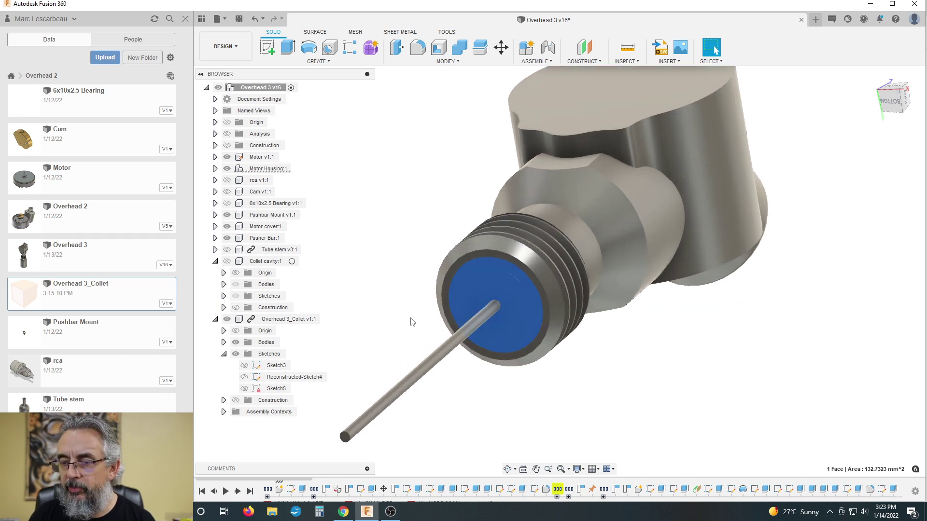
{"action": "left_click", "coordinate": [389, 325]}
{"action": "left_click", "coordinate": [224, 321]}
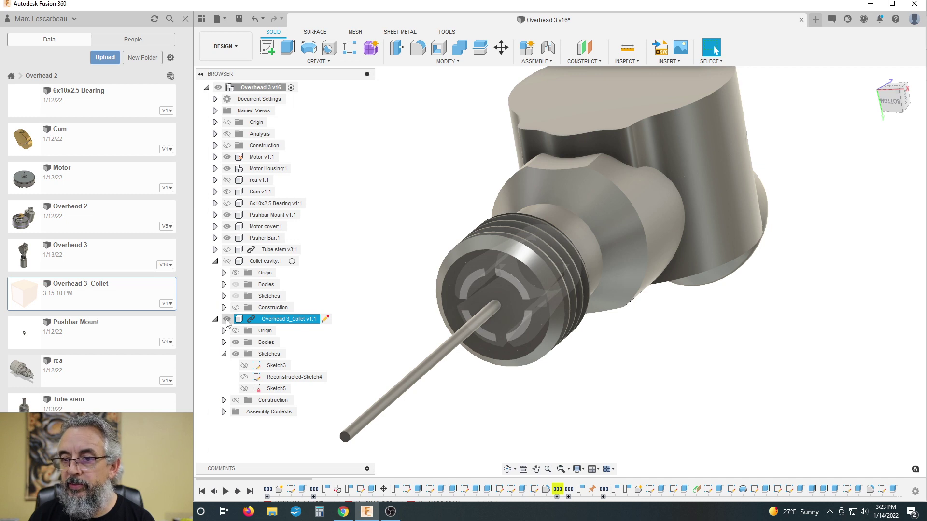
{"action": "key", "text": "Escape"}
{"action": "left_click", "coordinate": [236, 354]}
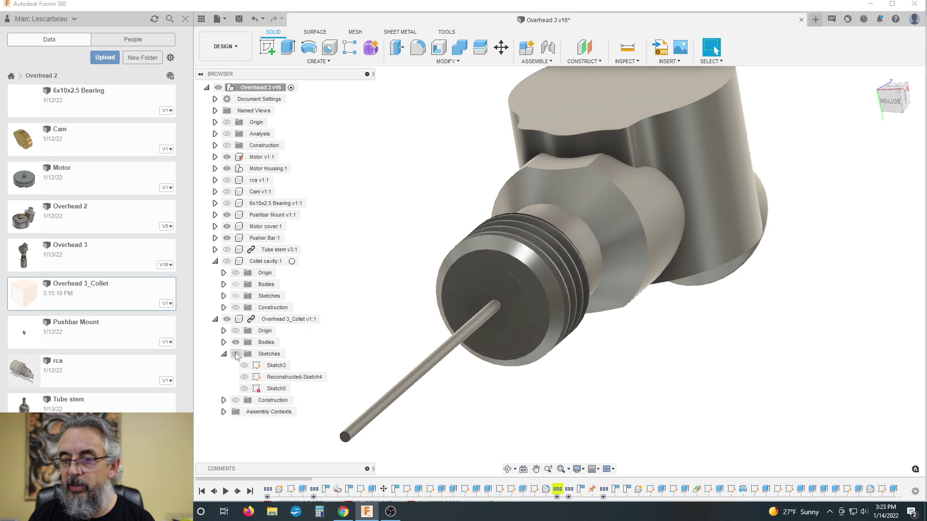
- Toggle the Collet cavity:1 component's visibility to compare the housing's end face with and without it
{"action": "left_click", "coordinate": [227, 261]}
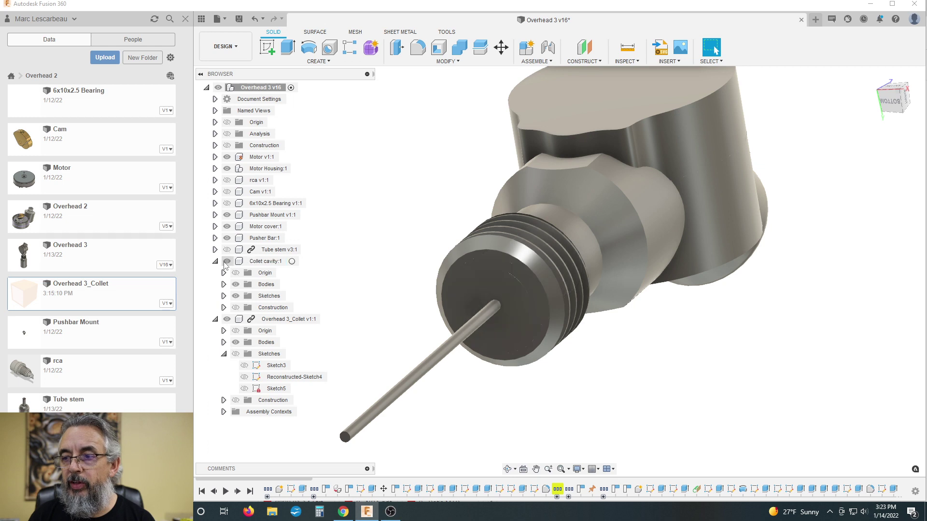
{"action": "left_click", "coordinate": [227, 262]}
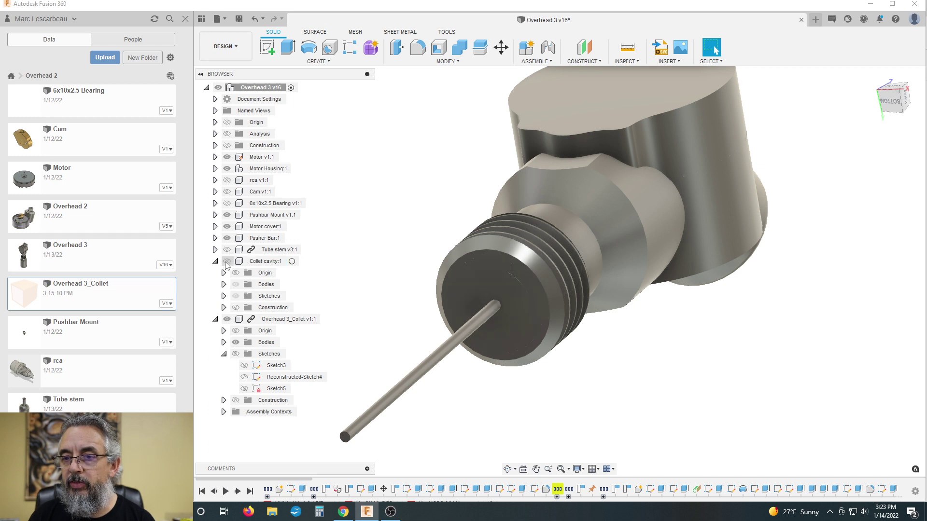
{"action": "left_click", "coordinate": [227, 262]}
{"action": "left_click", "coordinate": [226, 262]}
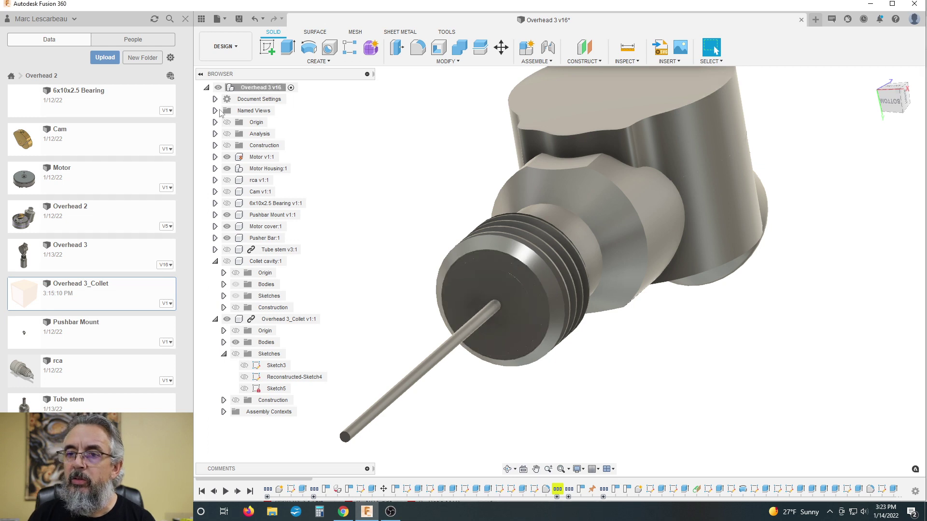
- Show the saved section analysis and examine how the collet sits in the motor housing's threaded neck
{"action": "left_click", "coordinate": [227, 134]}
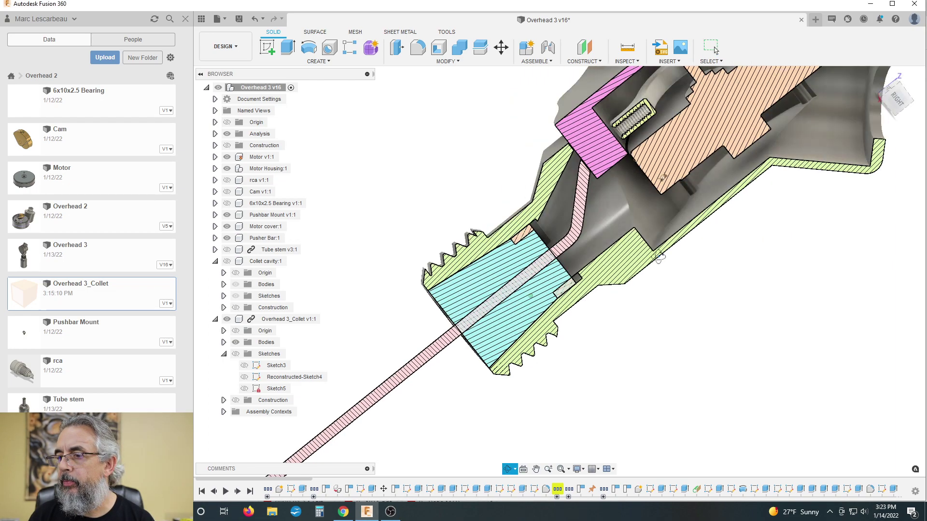
{"action": "left_click_drag", "start_coordinate": [659, 256], "coordinate": [637, 233]}
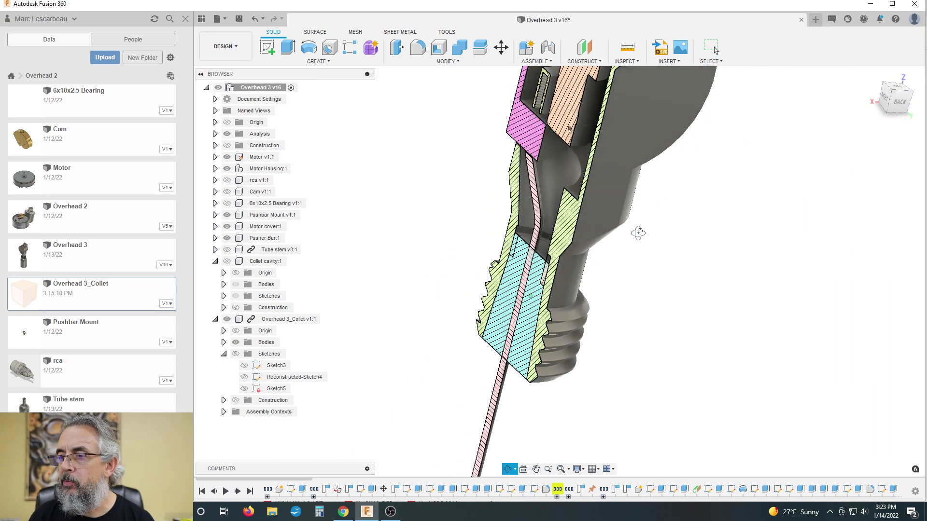
{"action": "middle_click_drag", "start_coordinate": [638, 233], "coordinate": [649, 235], "text": "shift"}
{"action": "scroll", "coordinate": [475, 250], "scroll_direction": "down", "scroll_amount": 3}
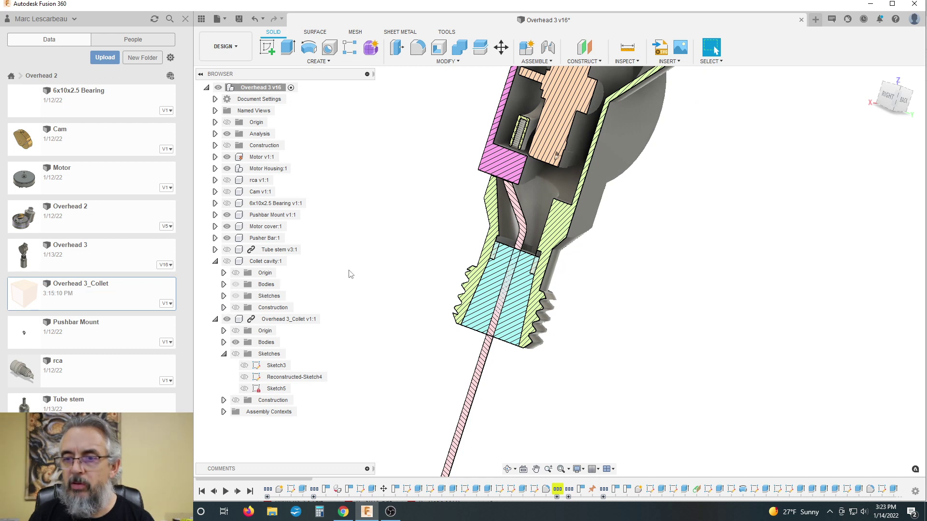
{"action": "scroll", "coordinate": [405, 271], "scroll_direction": "down", "scroll_amount": 1}
{"action": "scroll", "coordinate": [405, 271], "scroll_direction": "down", "scroll_amount": 1}
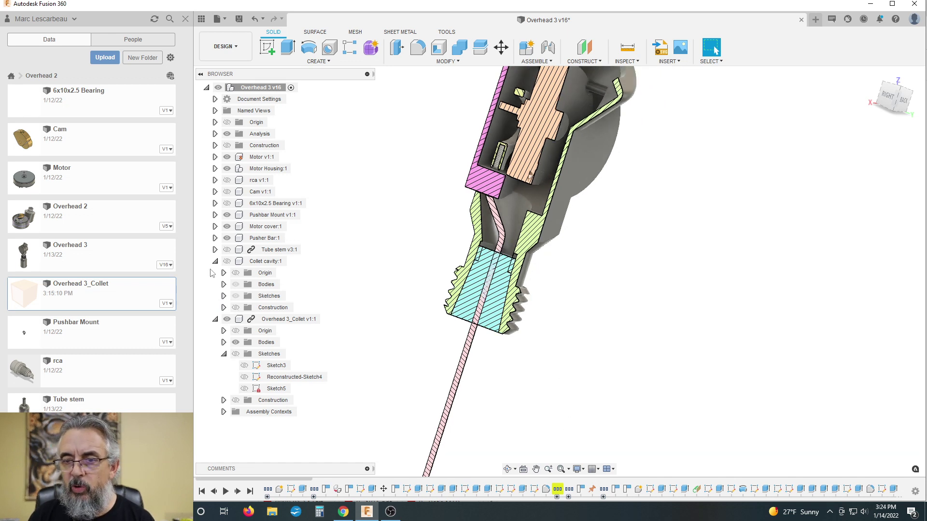
- Compare the contents of the Collet cavity:1 and Overhead 3_Collet components, including their bodies, and toggle the collet's visibility
{"action": "left_click", "coordinate": [215, 262]}
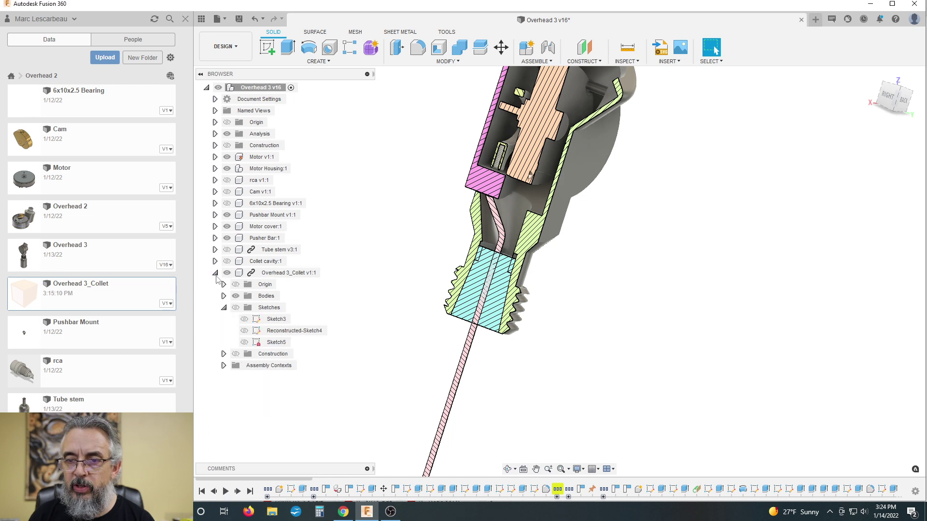
{"action": "left_click", "coordinate": [215, 274]}
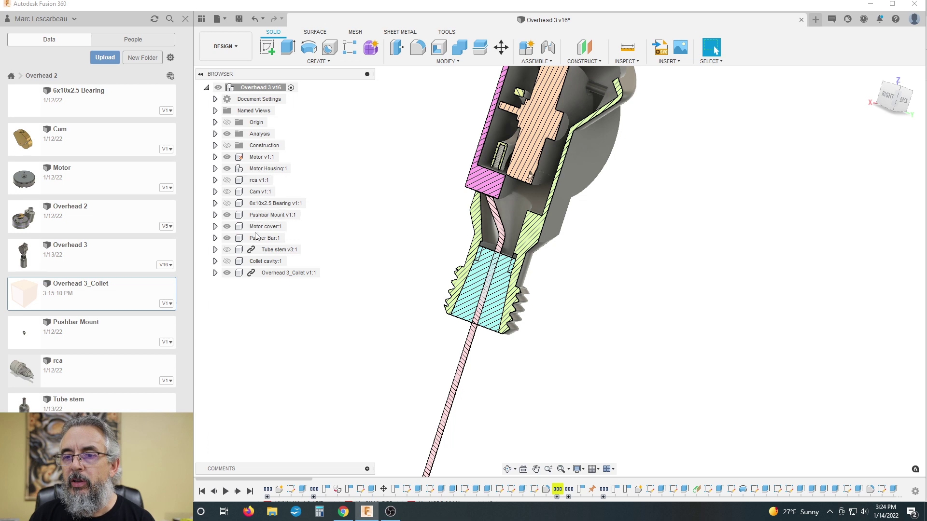
{"action": "left_click", "coordinate": [216, 261]}
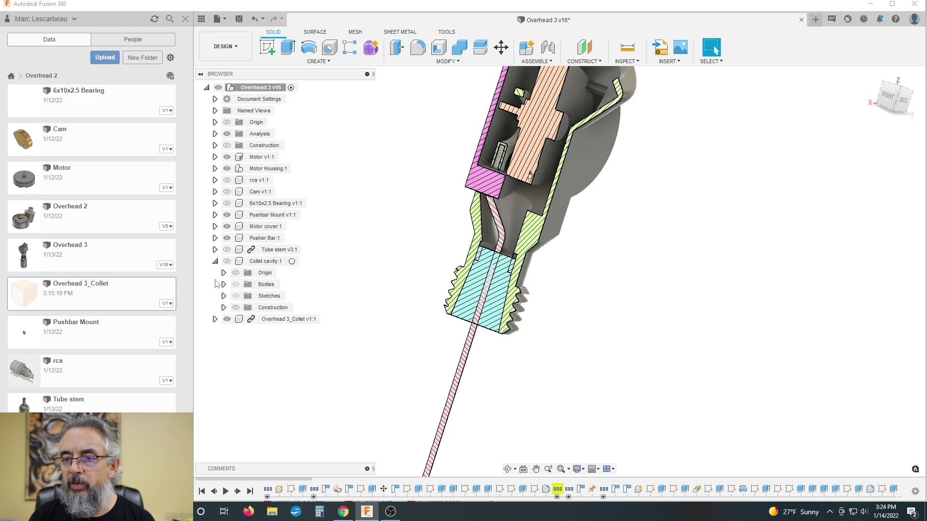
{"action": "left_click", "coordinate": [224, 285]}
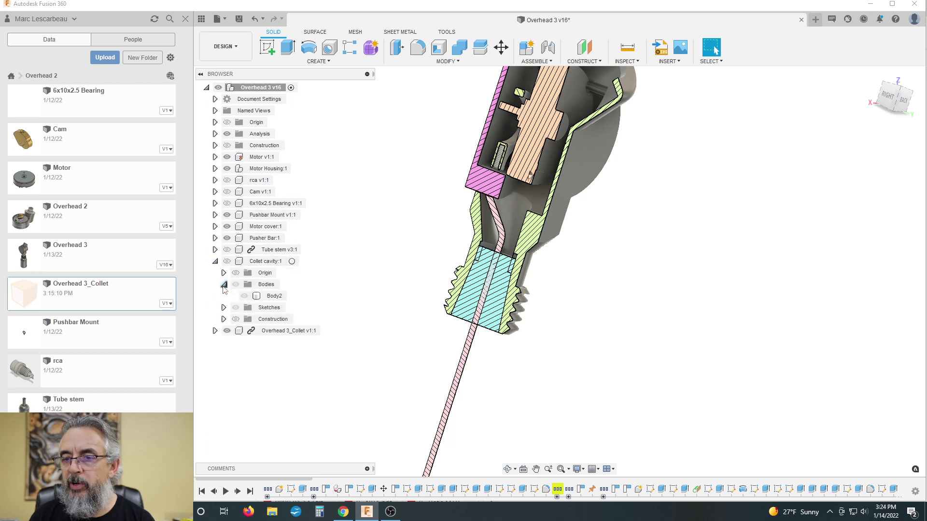
{"action": "left_click", "coordinate": [224, 285]}
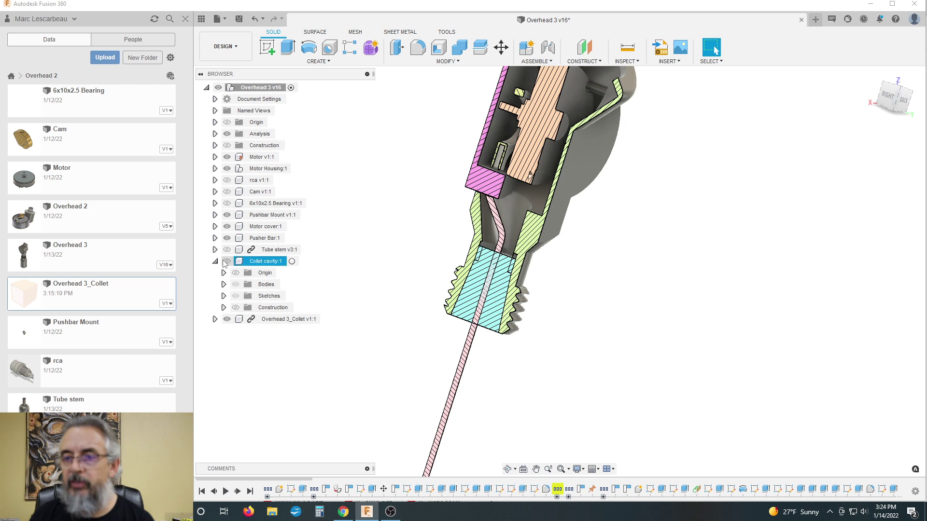
{"action": "left_click", "coordinate": [215, 319]}
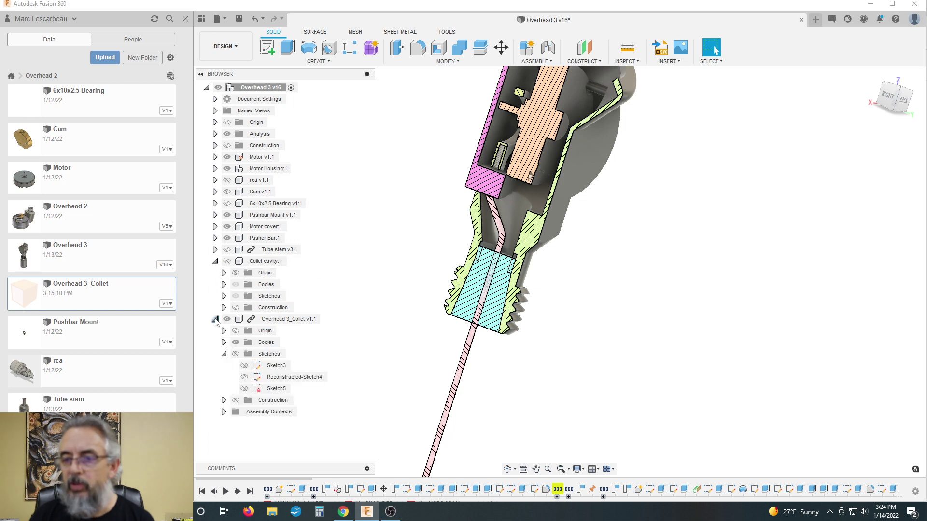
{"action": "left_click", "coordinate": [224, 343]}
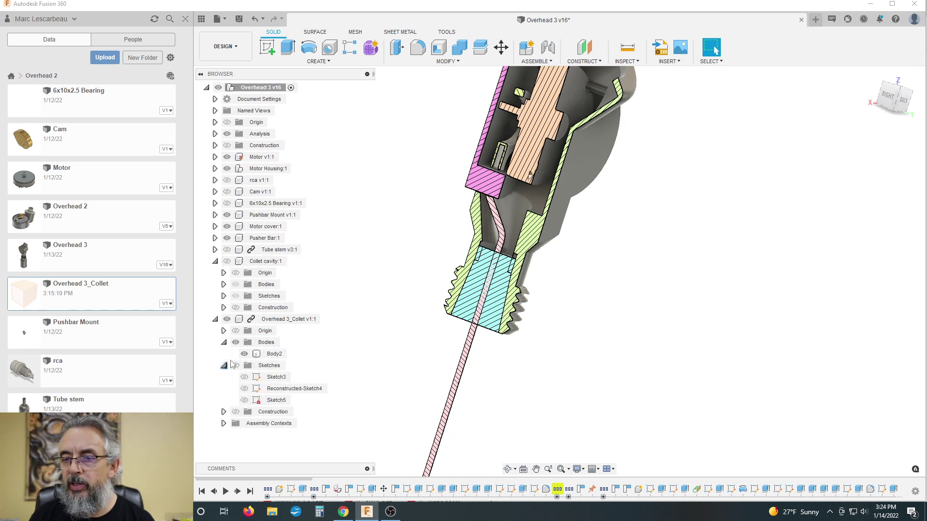
{"action": "left_click", "coordinate": [227, 319]}
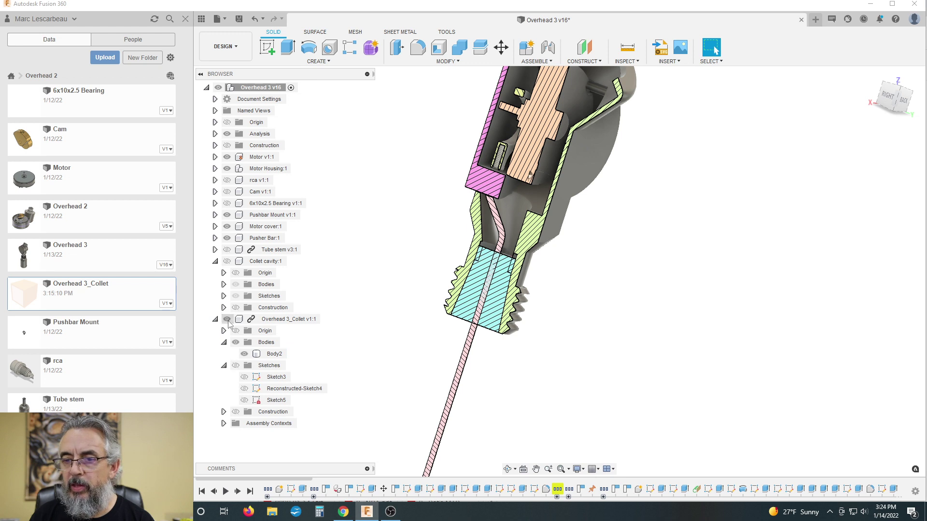
{"action": "left_click", "coordinate": [226, 320]}
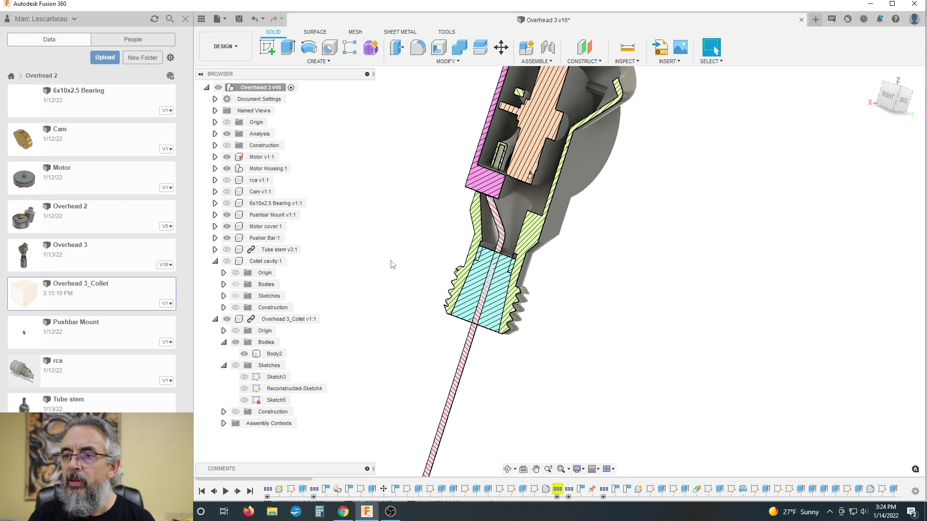
- Orient the sectioned assembly to the Right view and save the Overhead 3 design
{"action": "scroll", "coordinate": [543, 260], "scroll_direction": "down", "scroll_amount": 2}
{"action": "left_click", "coordinate": [891, 97]}
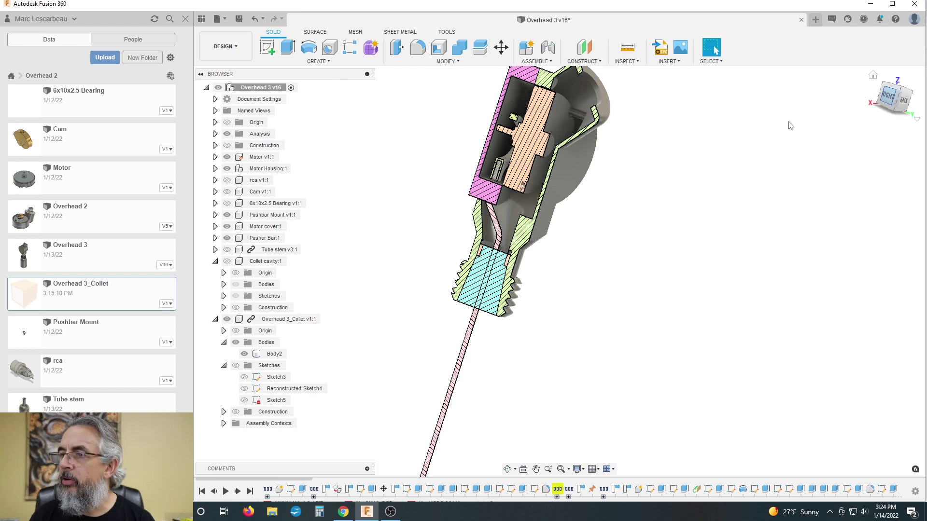
{"action": "scroll", "coordinate": [531, 169], "scroll_direction": "down", "scroll_amount": 2}
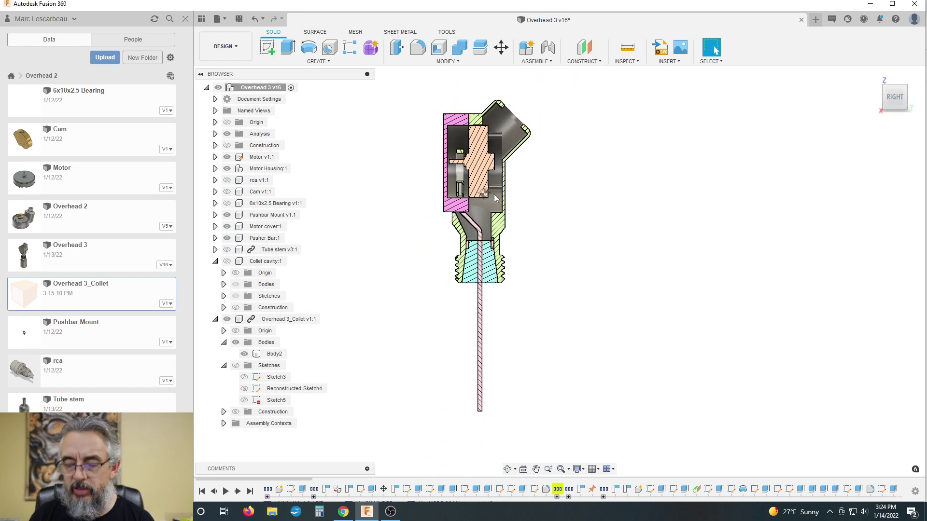
{"action": "key", "text": "ctrl+s"}
{"action": "key", "text": "Return"}
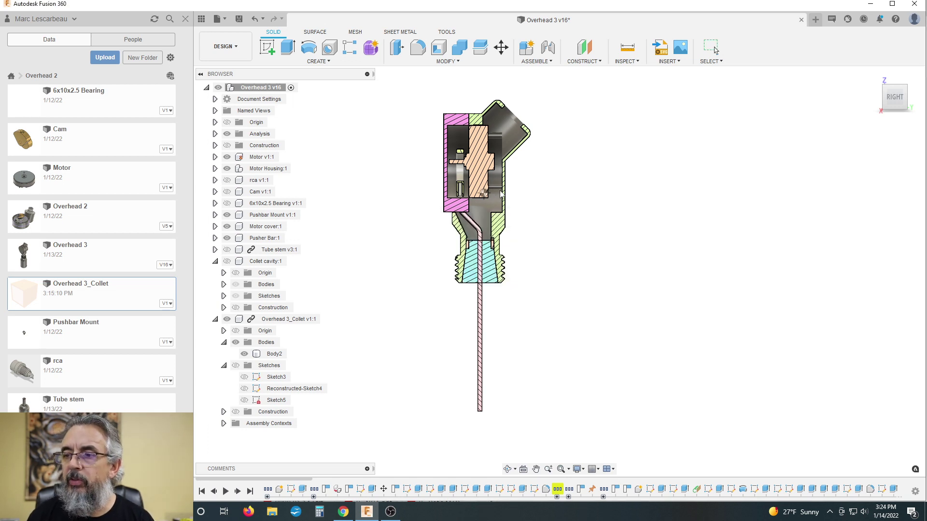
- Close the Overhead 3 design and reopen its newly saved version from the Overhead 2 project folder
{"action": "left_click", "coordinate": [800, 20]}
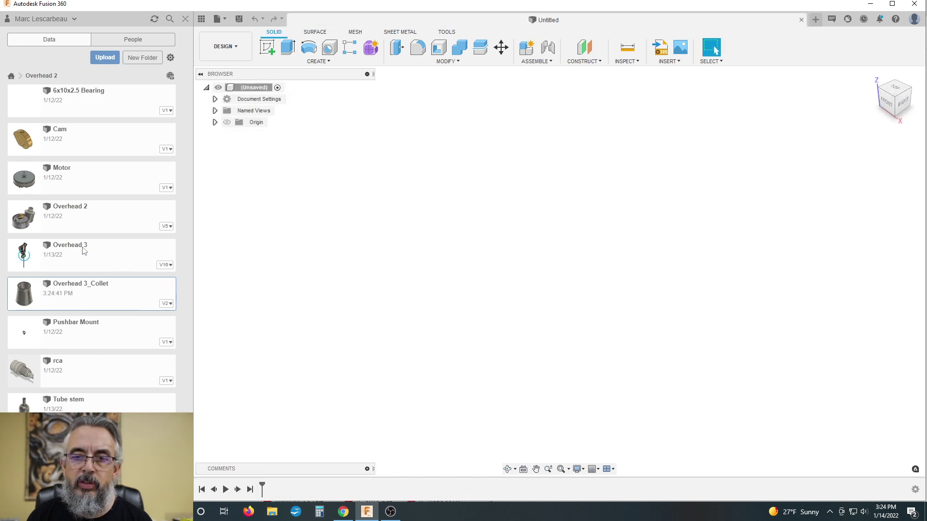
{"action": "left_click", "coordinate": [72, 255]}
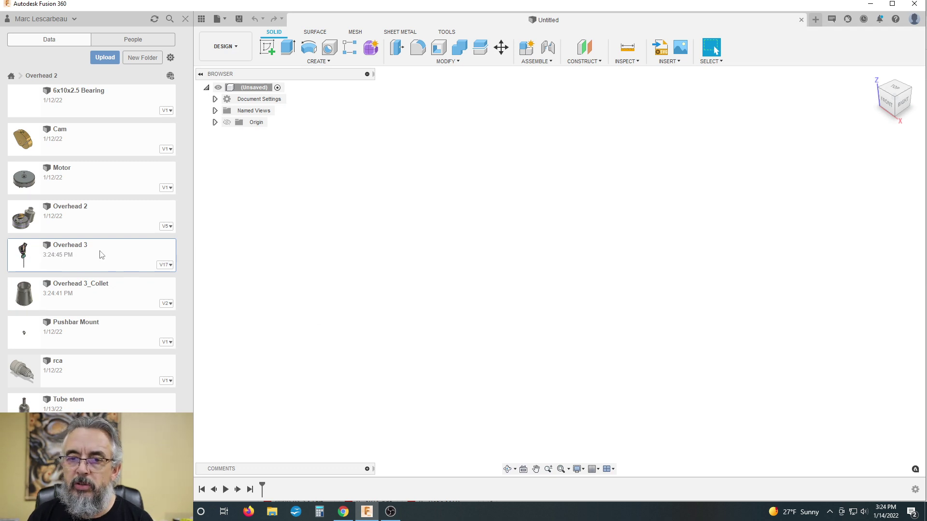
{"action": "double_click", "coordinate": [84, 249]}
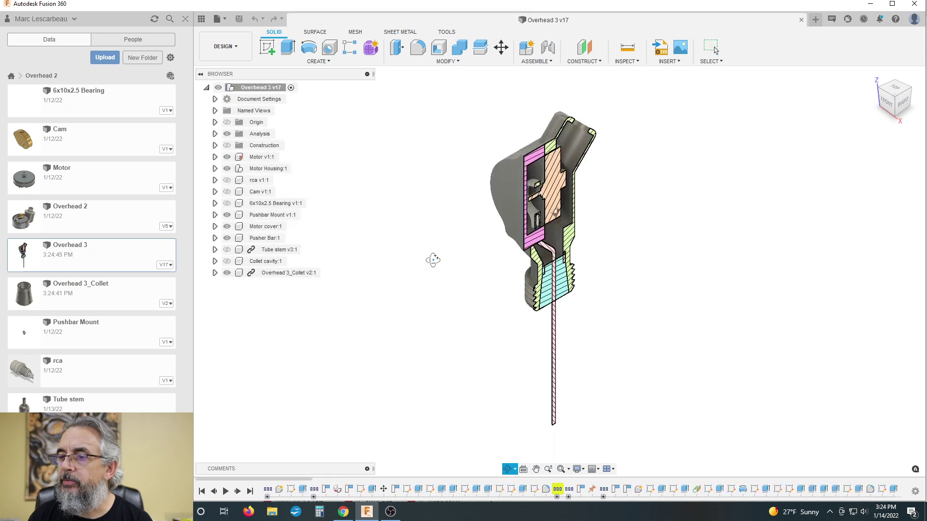
- Locate the Collet cavity:2 component nested in Motor Housing and highlight it in the sectioned assembly
{"action": "middle_click_drag", "start_coordinate": [432, 259], "coordinate": [381, 236], "text": "shift"}
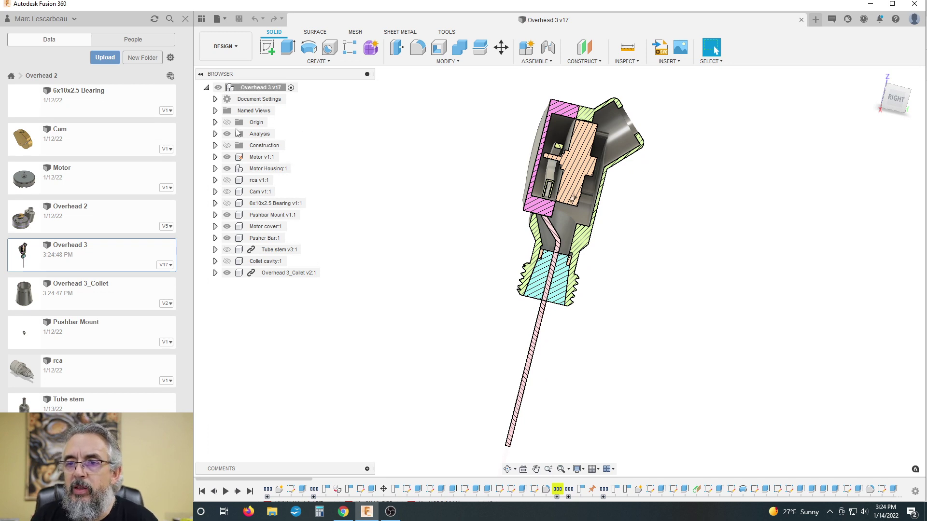
{"action": "left_click", "coordinate": [214, 168]}
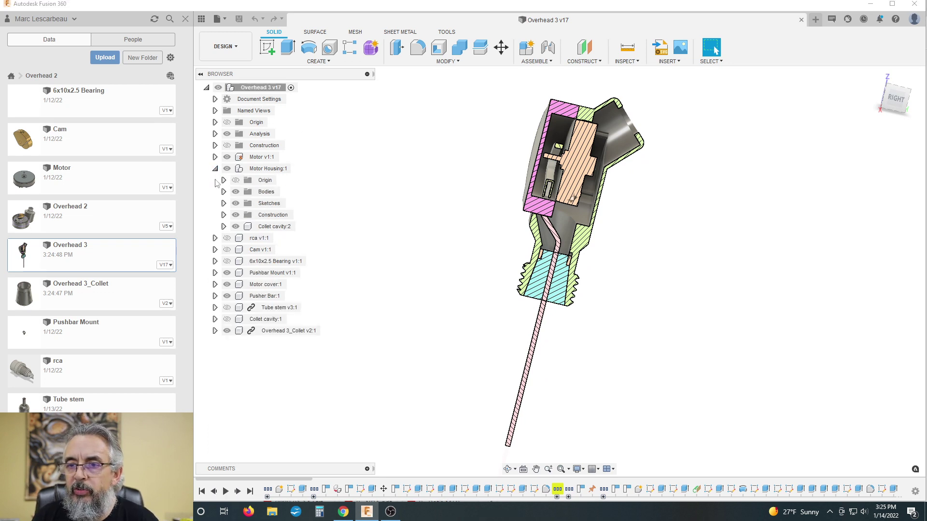
{"action": "left_click", "coordinate": [261, 227]}
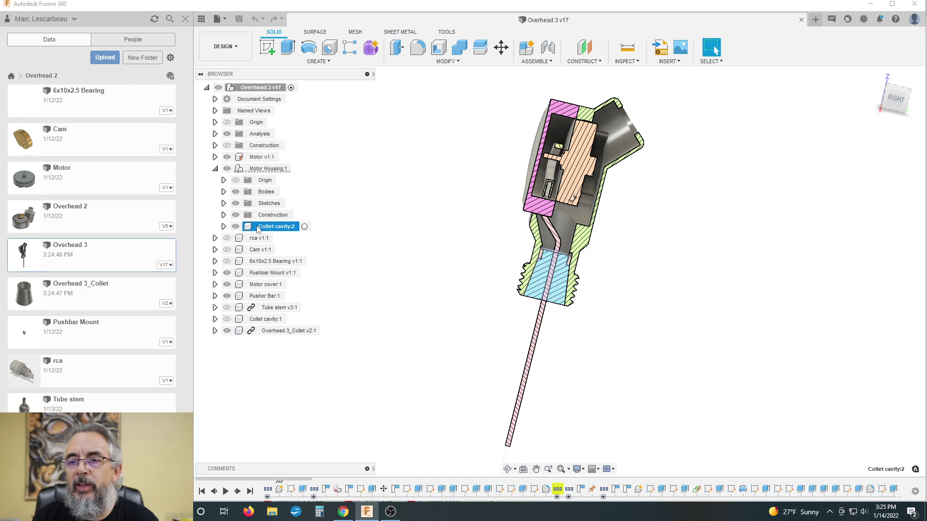
{"action": "left_click", "coordinate": [322, 217]}
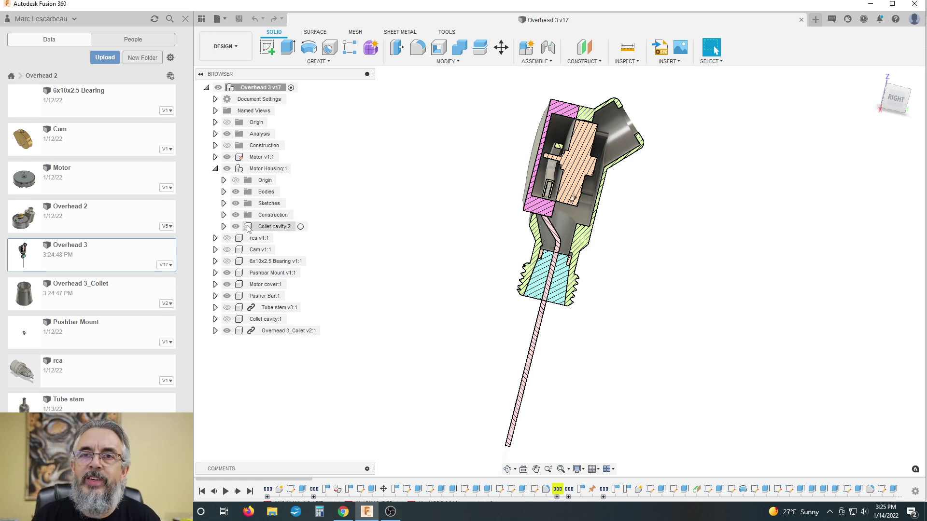
- Delete the Collet cavity:2 component nested under Motor Housing
{"action": "left_click", "coordinate": [248, 228]}
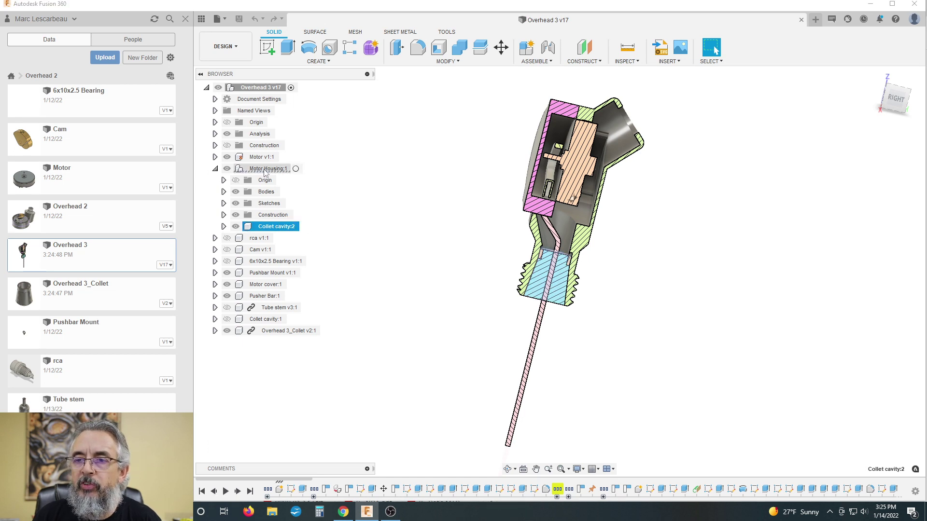
{"action": "key", "text": "Delete"}
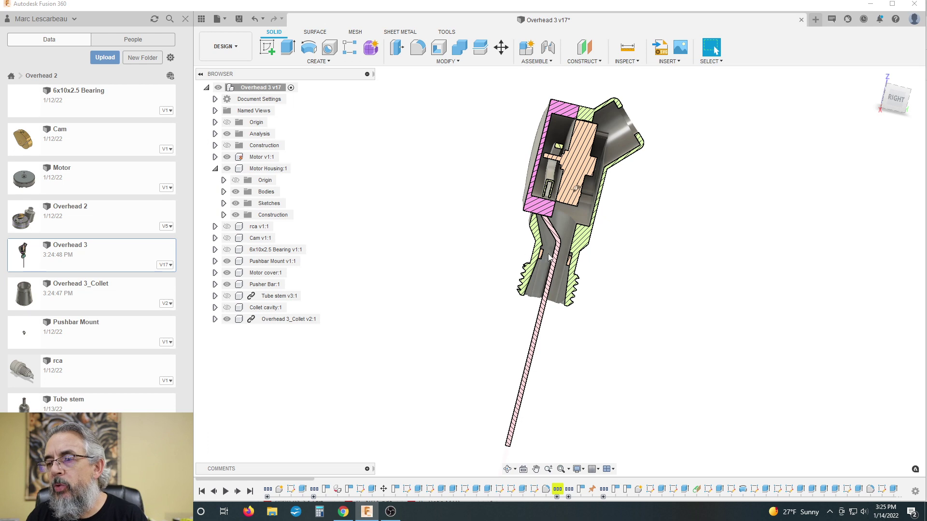
{"action": "scroll", "coordinate": [550, 260], "scroll_direction": "up", "scroll_amount": 1}
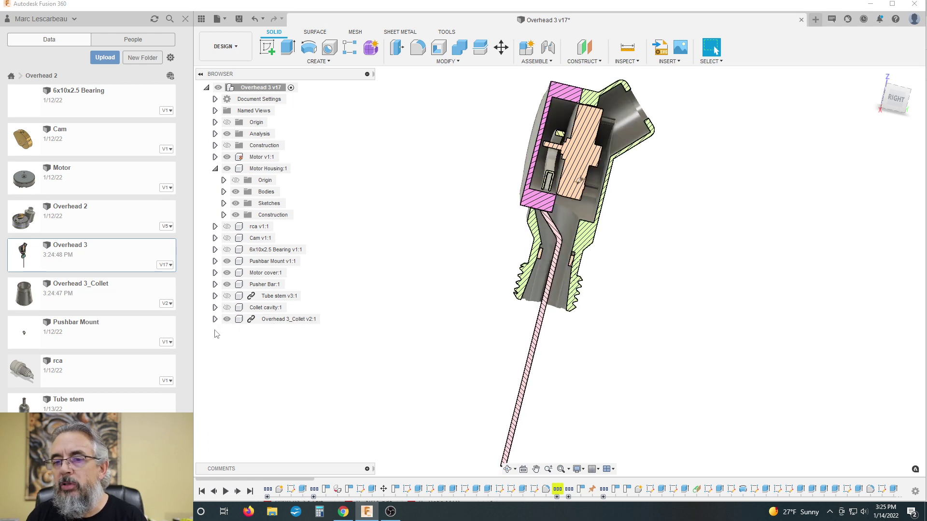
- Toggle the visibility of Collet cavity:1 and Overhead 3_Collet, and examine the collet's fit inside the sectioned motor housing
{"action": "left_click", "coordinate": [227, 319]}
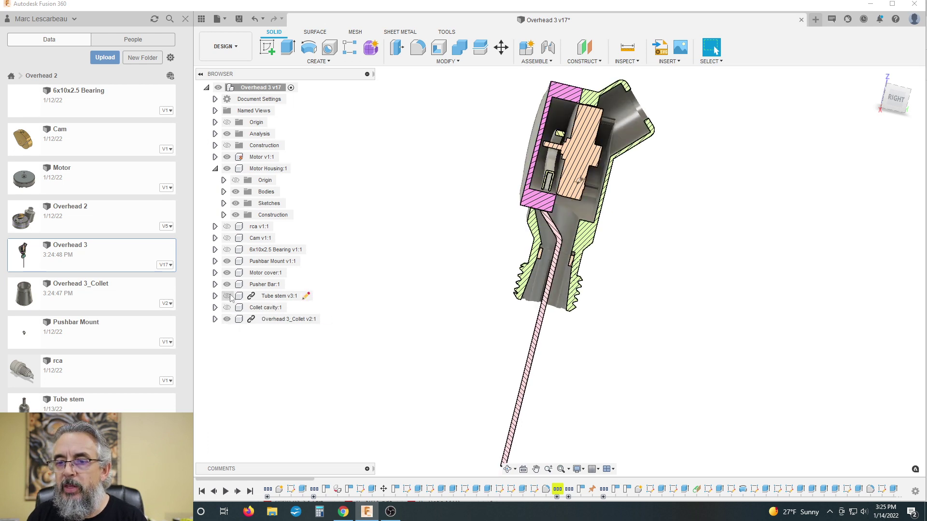
{"action": "left_click", "coordinate": [229, 308]}
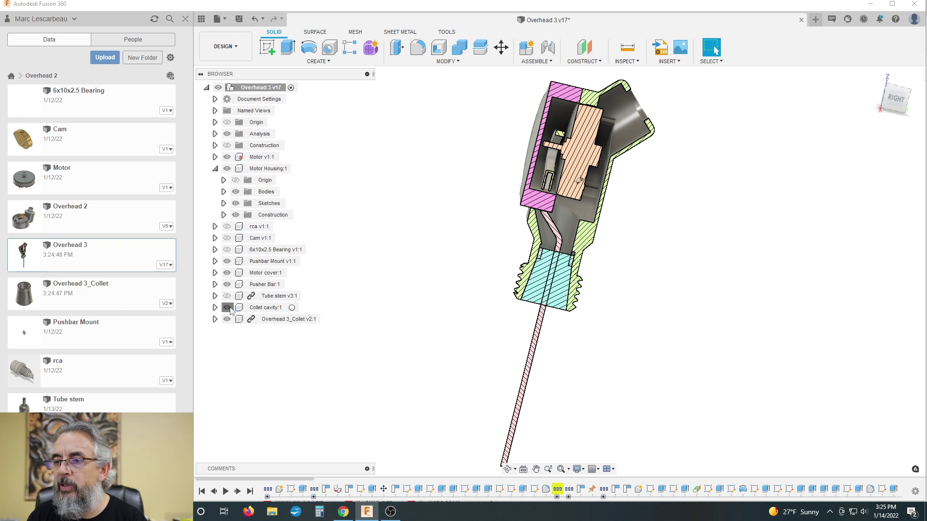
{"action": "left_click", "coordinate": [228, 307]}
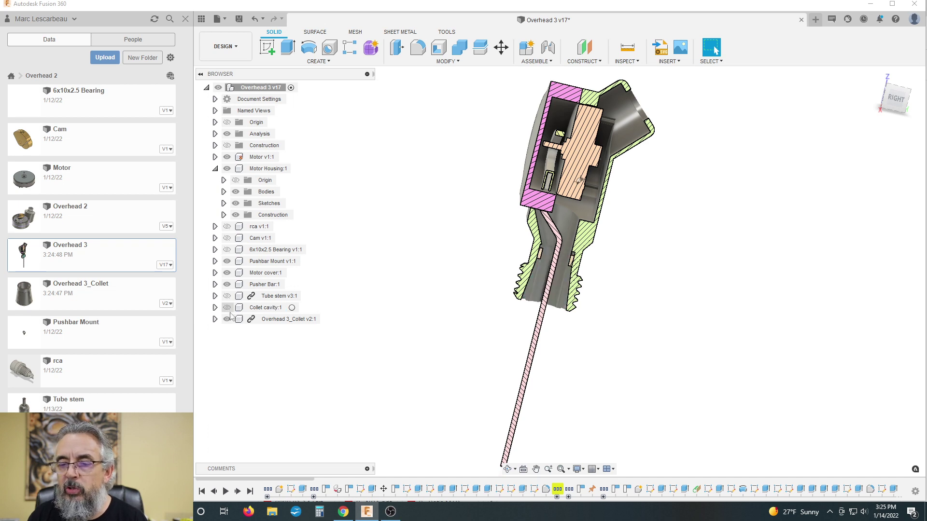
{"action": "left_click", "coordinate": [227, 319]}
{"action": "left_click", "coordinate": [226, 319]}
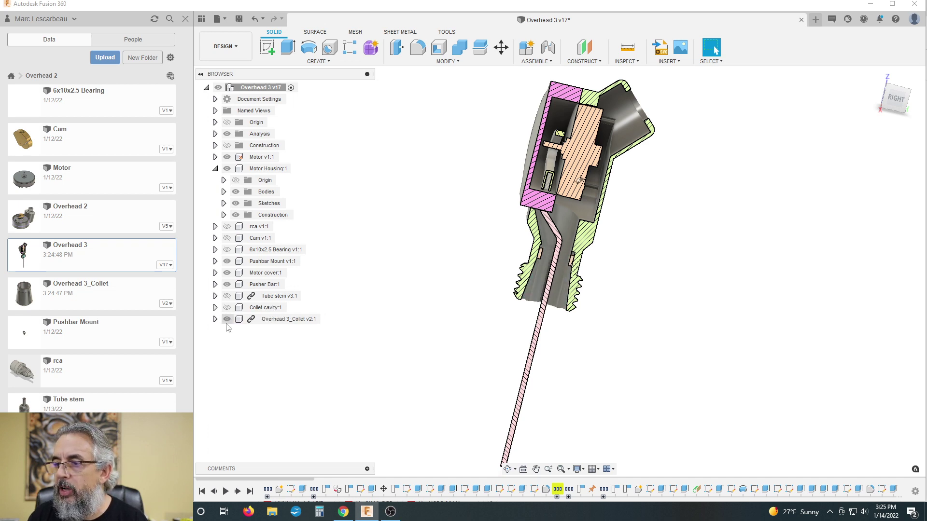
{"action": "middle_click_drag", "start_coordinate": [624, 273], "coordinate": [640, 264], "text": "shift"}
{"action": "scroll", "coordinate": [555, 284], "scroll_direction": "up", "scroll_amount": 5}
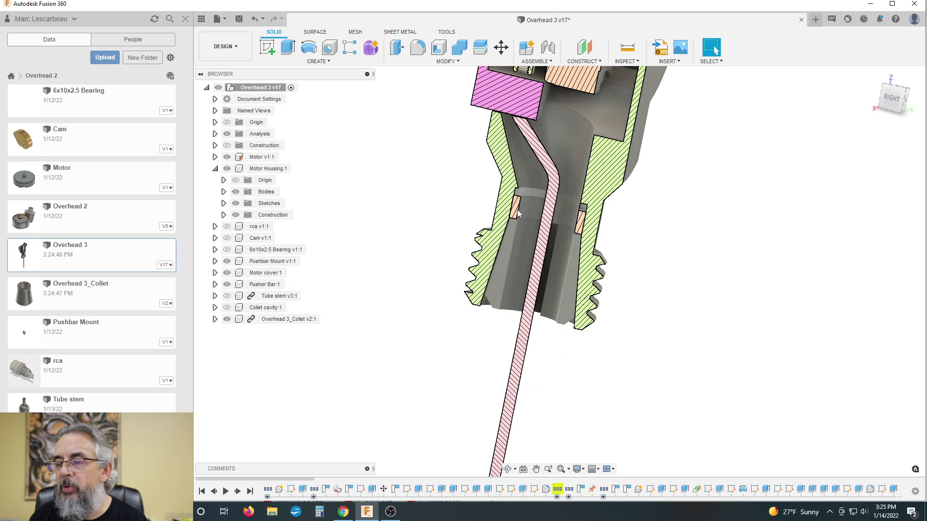
{"action": "scroll", "coordinate": [415, 247], "scroll_direction": "down", "scroll_amount": 3}
{"action": "scroll", "coordinate": [442, 256], "scroll_direction": "down", "scroll_amount": 1}
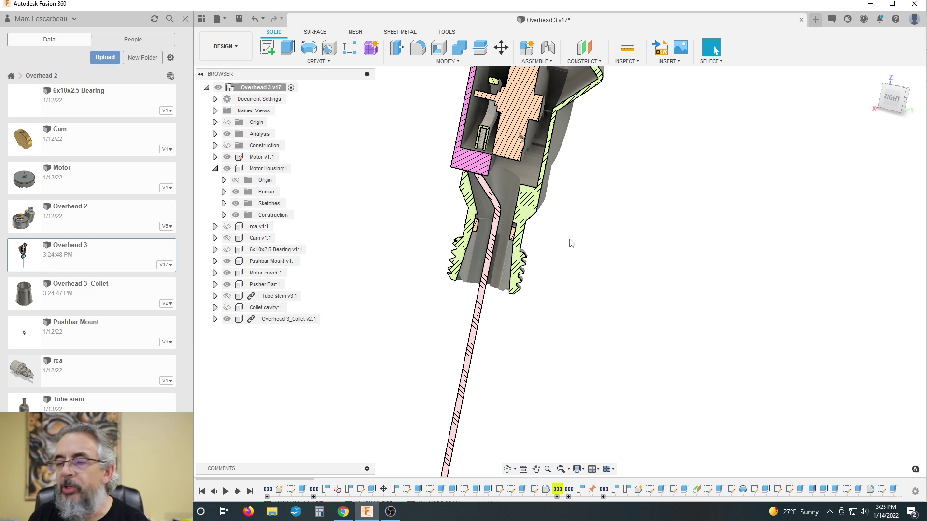
{"action": "middle_click_drag", "start_coordinate": [592, 246], "coordinate": [614, 241], "text": "shift"}
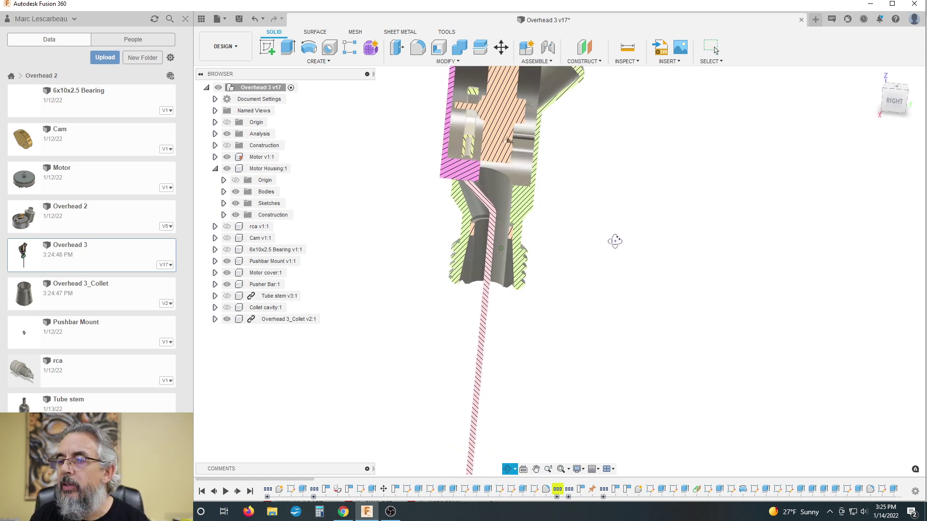
- Preview a section analysis from the YZ plane, offsetting it to 5 mm and then 2 mm to inspect the slotted collet
{"action": "left_click", "coordinate": [623, 62]}
{"action": "left_click", "coordinate": [641, 168]}
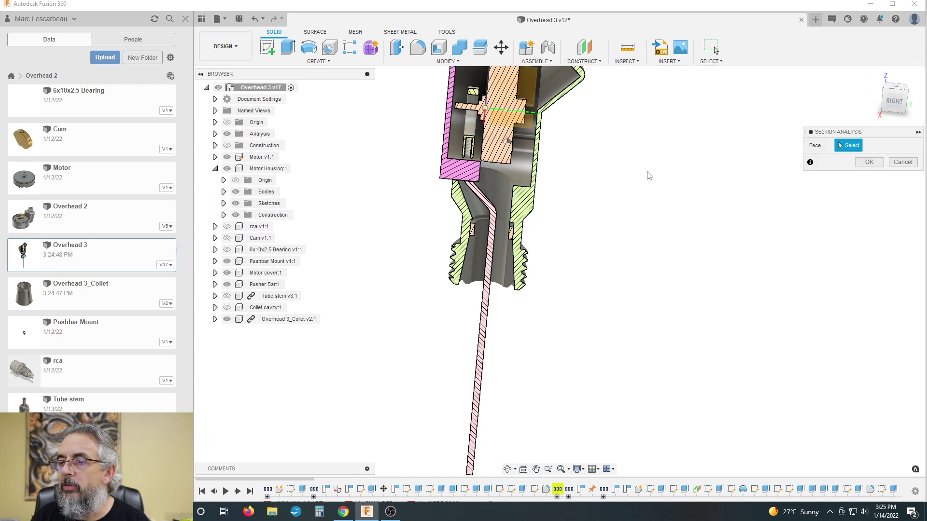
{"action": "scroll", "coordinate": [610, 184], "scroll_direction": "down", "scroll_amount": 4}
{"action": "scroll", "coordinate": [563, 168], "scroll_direction": "up", "scroll_amount": 1}
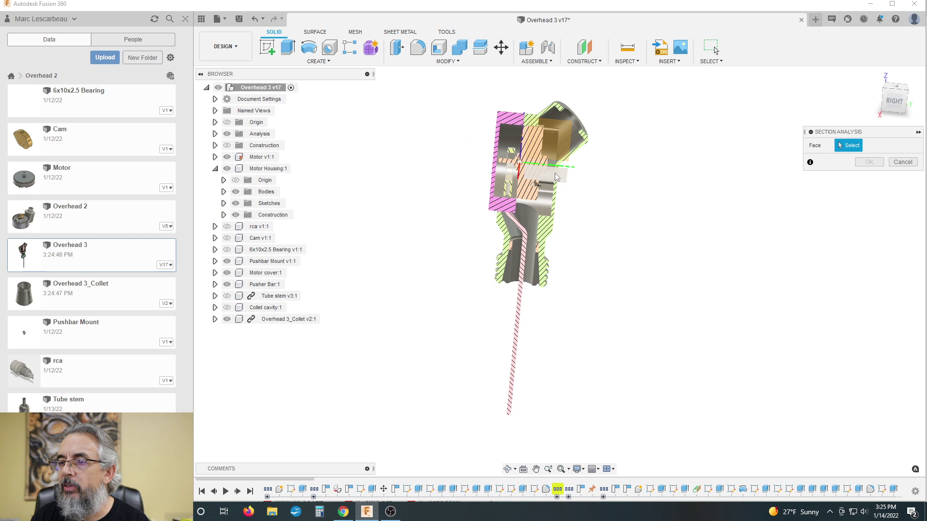
{"action": "left_click", "coordinate": [561, 147]}
{"action": "middle_click_drag", "start_coordinate": [609, 249], "coordinate": [647, 229], "text": "shift"}
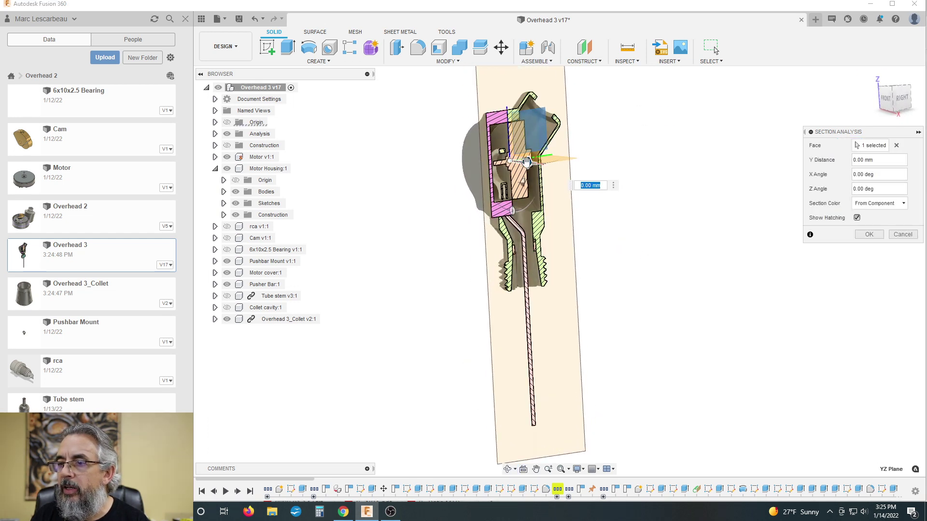
{"action": "left_click_drag", "start_coordinate": [526, 161], "coordinate": [534, 181]}
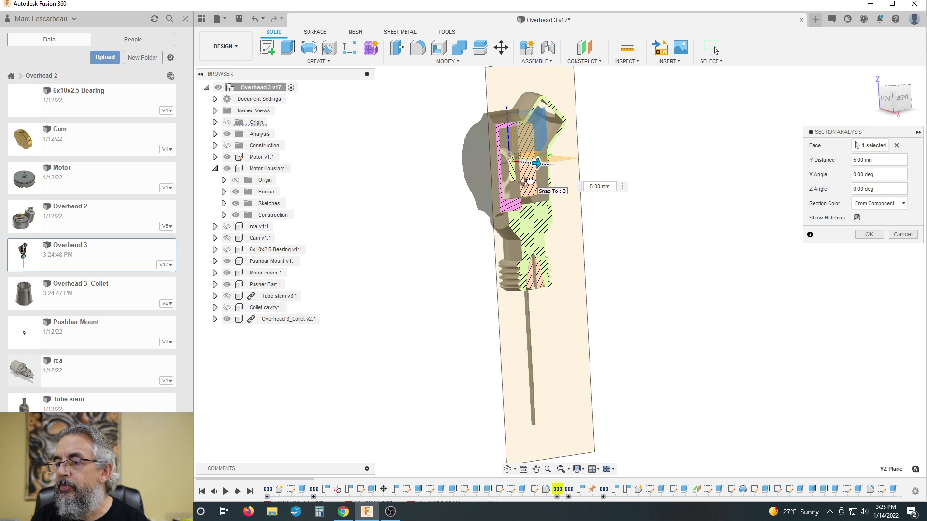
{"action": "scroll", "coordinate": [535, 183], "scroll_direction": "up", "scroll_amount": 5}
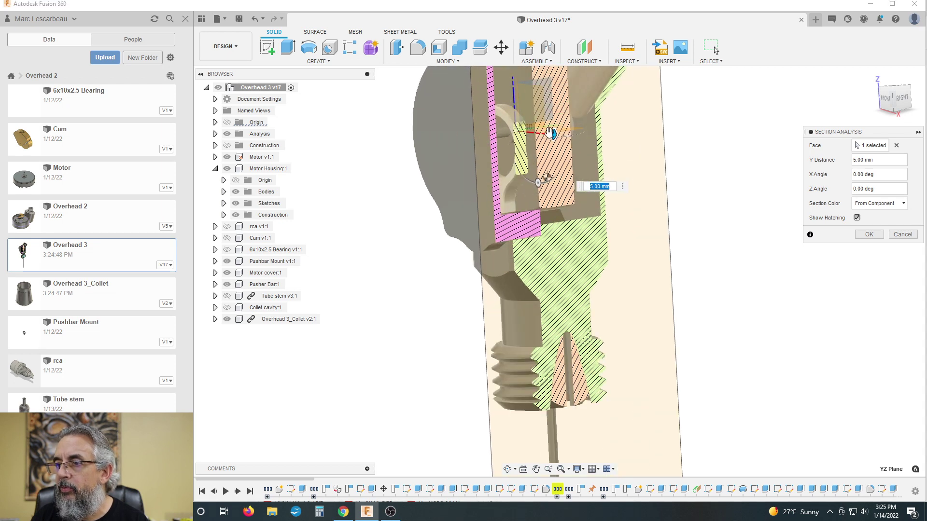
{"action": "mouse_move", "coordinate": [550, 136]}
{"action": "left_mouse_down"}
{"action": "mouse_move", "coordinate": [521, 151]}
{"action": "mouse_move", "coordinate": [539, 145]}
{"action": "left_mouse_up"}
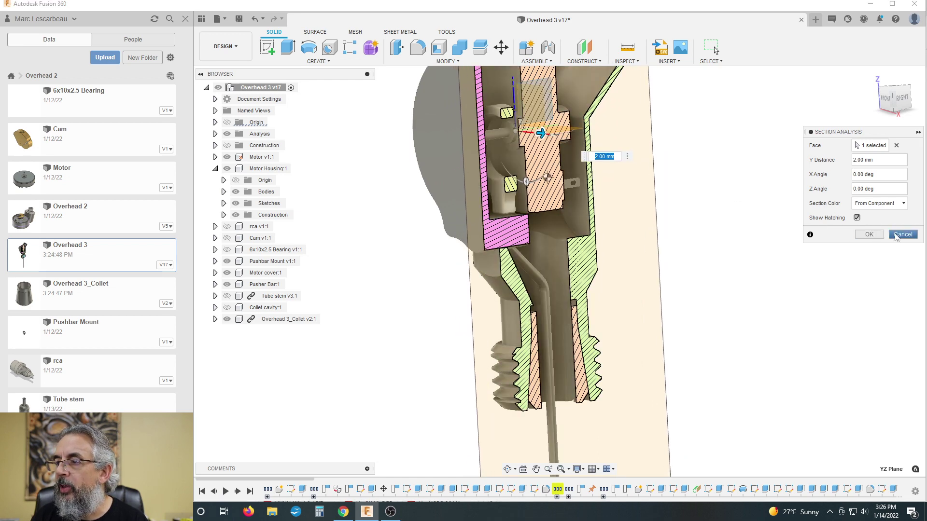
{"action": "left_click", "coordinate": [865, 234]}
- Orient the sectioned assembly to the Right view and examine the collet and its cavity up close
{"action": "scroll", "coordinate": [449, 227], "scroll_direction": "down", "scroll_amount": 3}
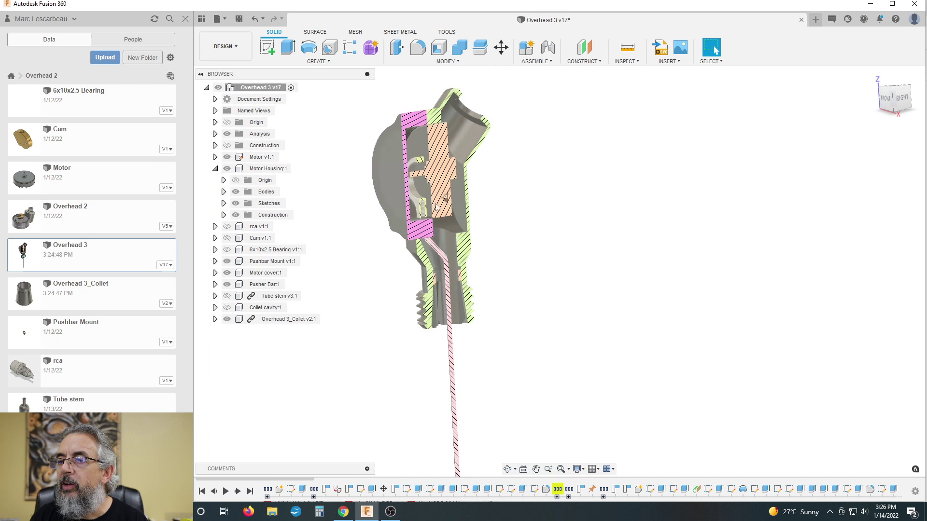
{"action": "left_click", "coordinate": [901, 98]}
{"action": "scroll", "coordinate": [478, 313], "scroll_direction": "up", "scroll_amount": 2}
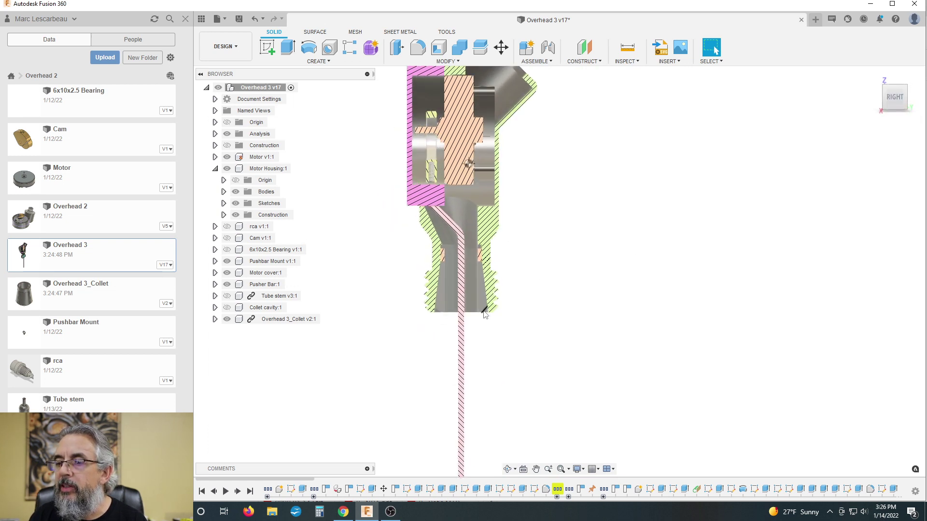
{"action": "scroll", "coordinate": [477, 315], "scroll_direction": "up", "scroll_amount": 2}
{"action": "scroll", "coordinate": [478, 315], "scroll_direction": "up", "scroll_amount": 1}
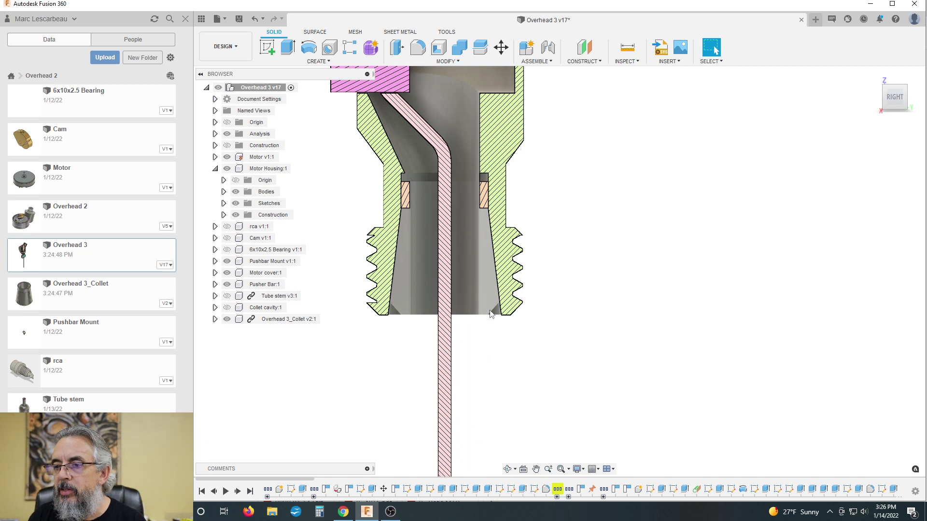
{"action": "scroll", "coordinate": [531, 313], "scroll_direction": "down", "scroll_amount": 2}
{"action": "scroll", "coordinate": [487, 227], "scroll_direction": "down", "scroll_amount": 2}
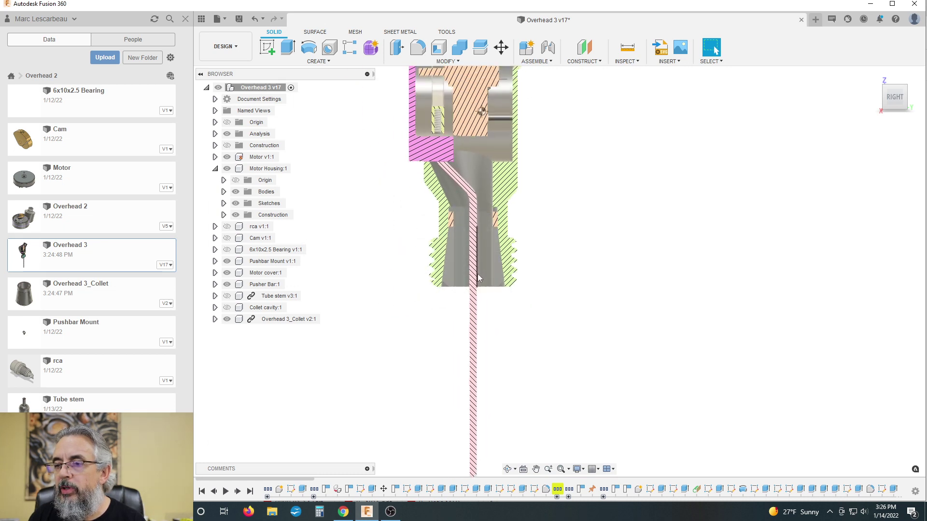
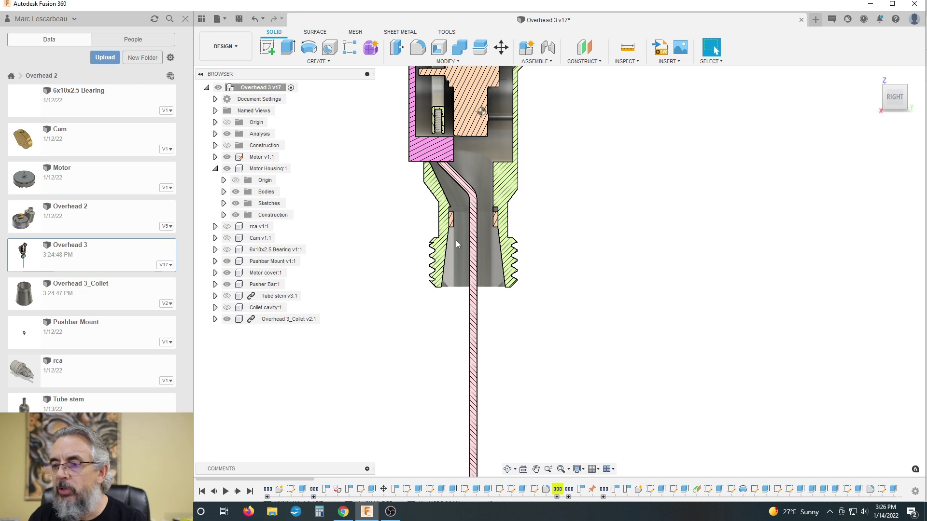
{"action": "scroll", "coordinate": [467, 263], "scroll_direction": "up", "scroll_amount": 2}
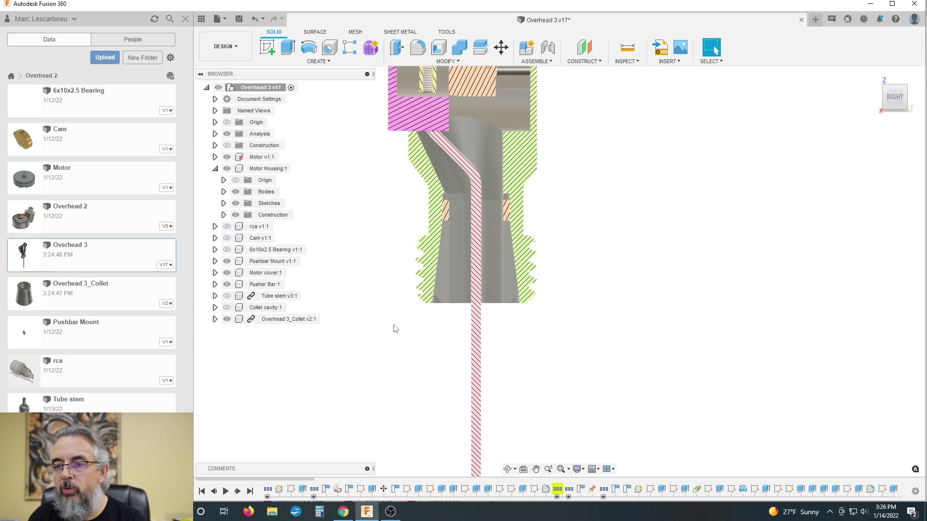
{"action": "left_click", "coordinate": [224, 309]}
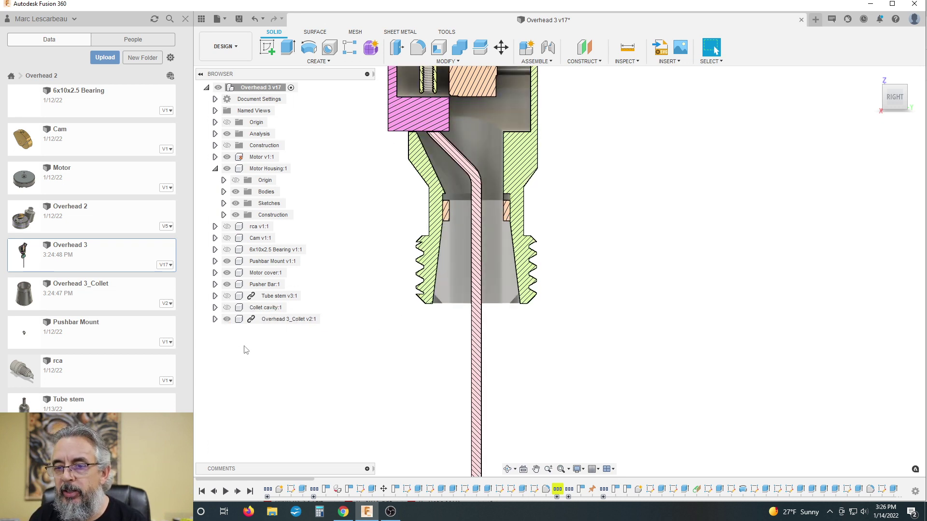
{"action": "left_click", "coordinate": [270, 319]}
{"action": "left_click", "coordinate": [327, 319]}
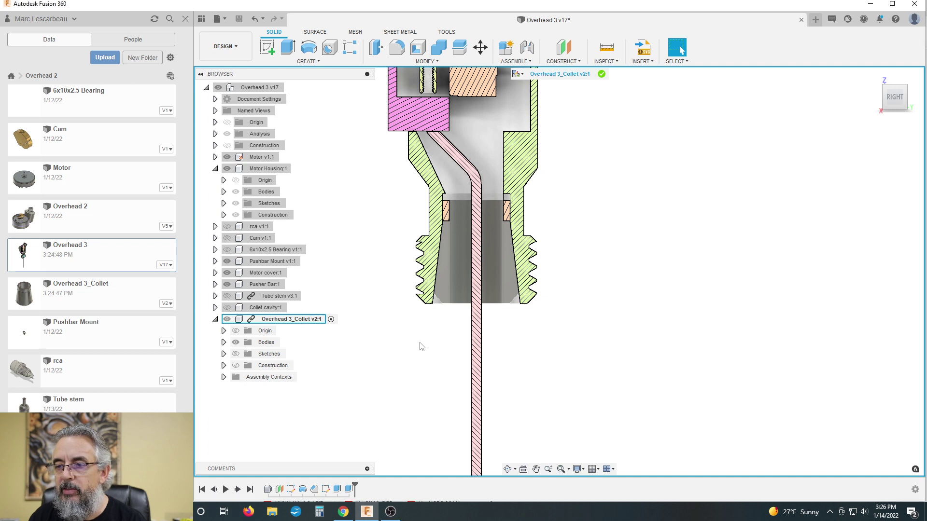
{"action": "right_click", "coordinate": [326, 320]}
{"action": "left_click", "coordinate": [345, 329]}
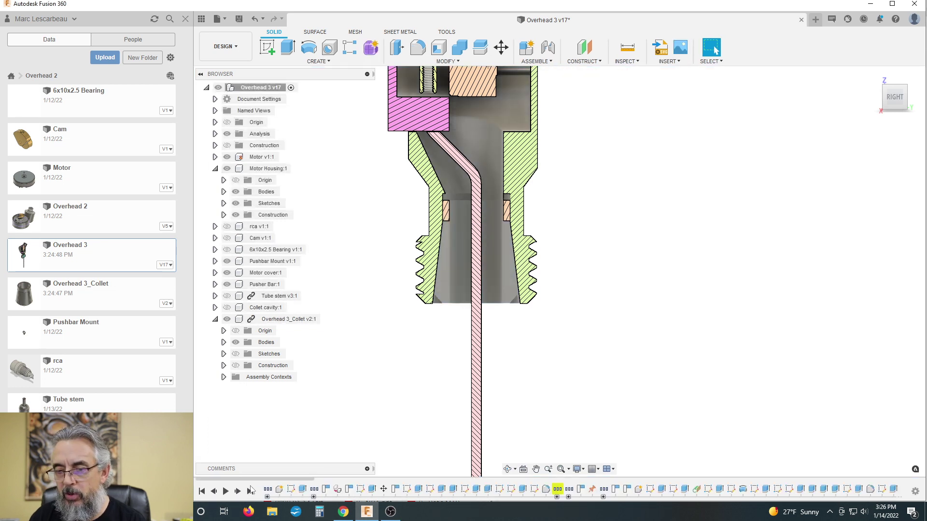
- Open the profile sketch behind Collet cavity:1's revolve for editing, from the end of the design timeline
{"action": "left_click", "coordinate": [253, 491]}
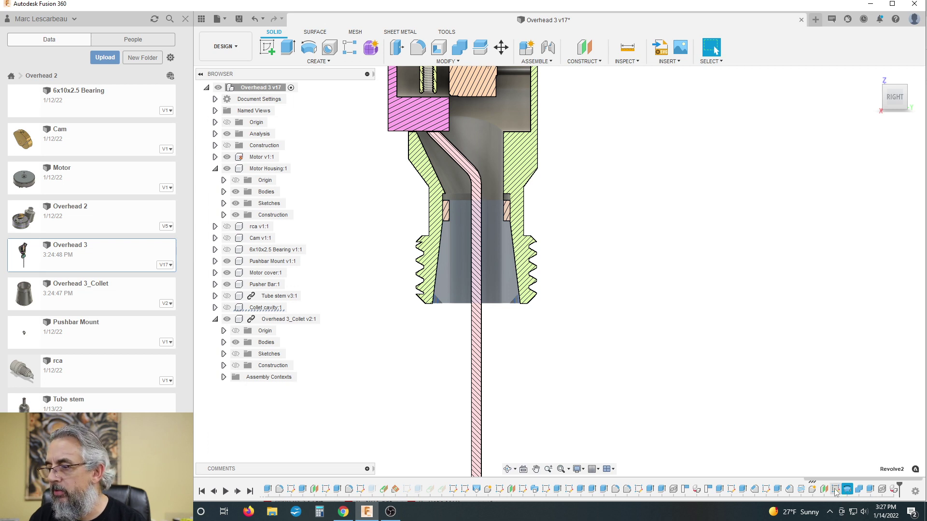
{"action": "double_click", "coordinate": [836, 490]}
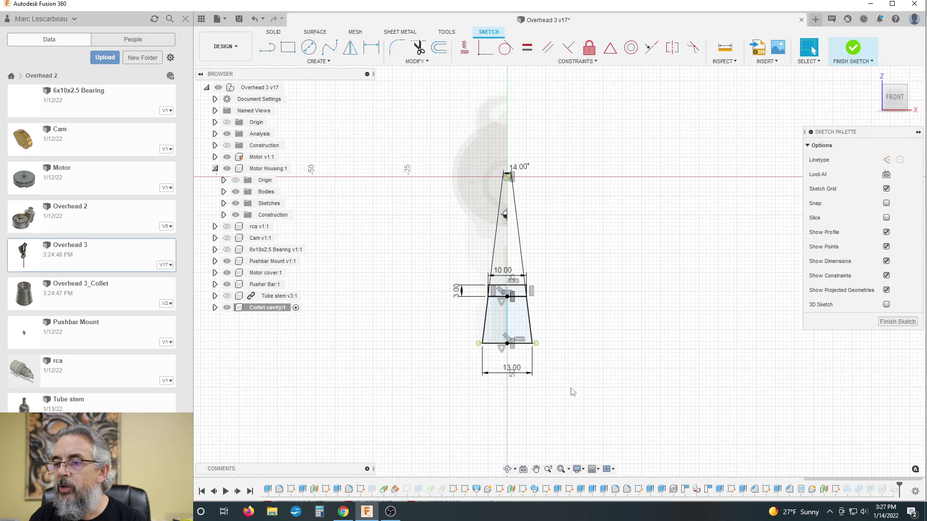
{"action": "scroll", "coordinate": [479, 308], "scroll_direction": "up", "scroll_amount": 3}
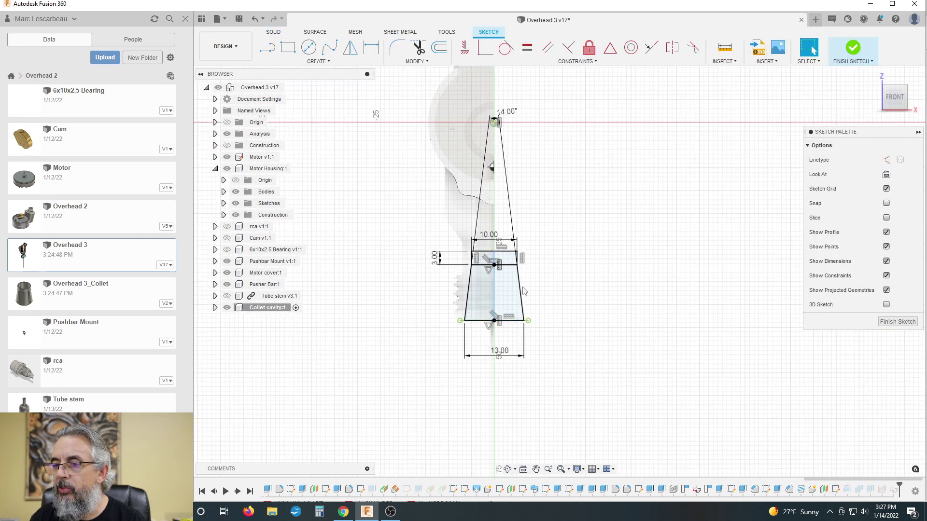
{"action": "scroll", "coordinate": [518, 312], "scroll_direction": "up", "scroll_amount": 5}
{"action": "scroll", "coordinate": [579, 347], "scroll_direction": "down", "scroll_amount": 3}
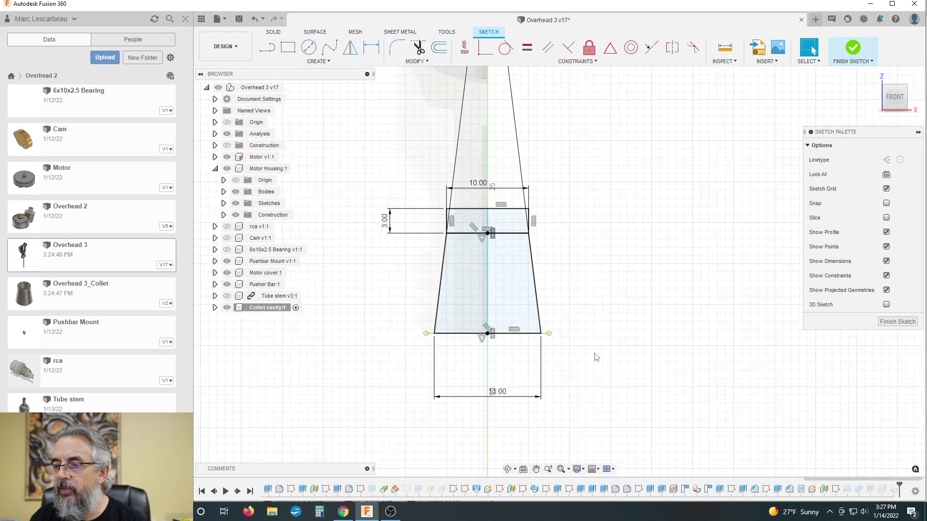
- Delete a coincident constraint at the centre point of the collet cavity profile's base line
{"action": "scroll", "coordinate": [492, 337], "scroll_direction": "up", "scroll_amount": 3}
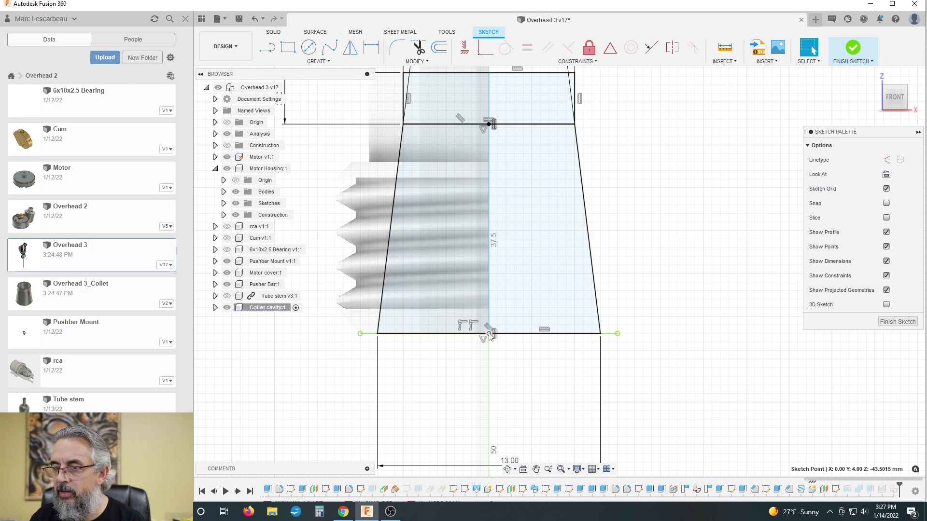
{"action": "left_click", "coordinate": [472, 325]}
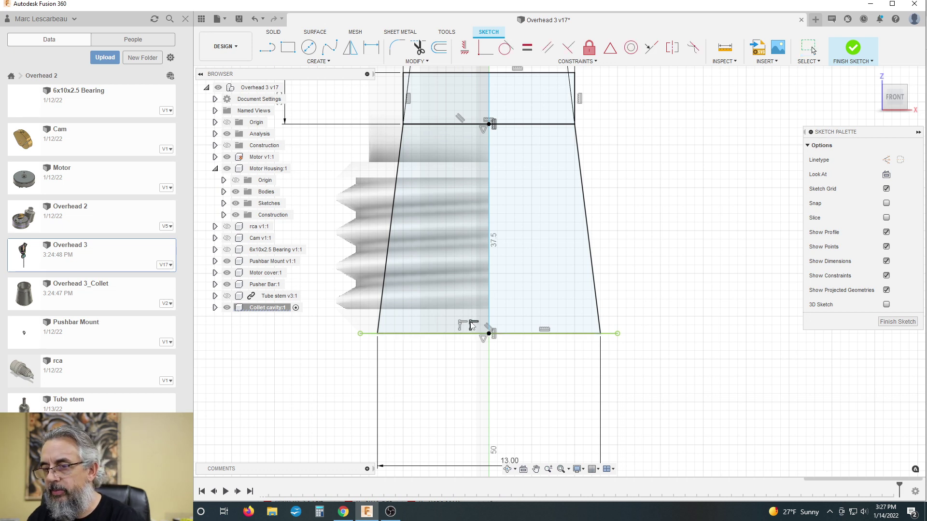
{"action": "key", "text": "Delete"}
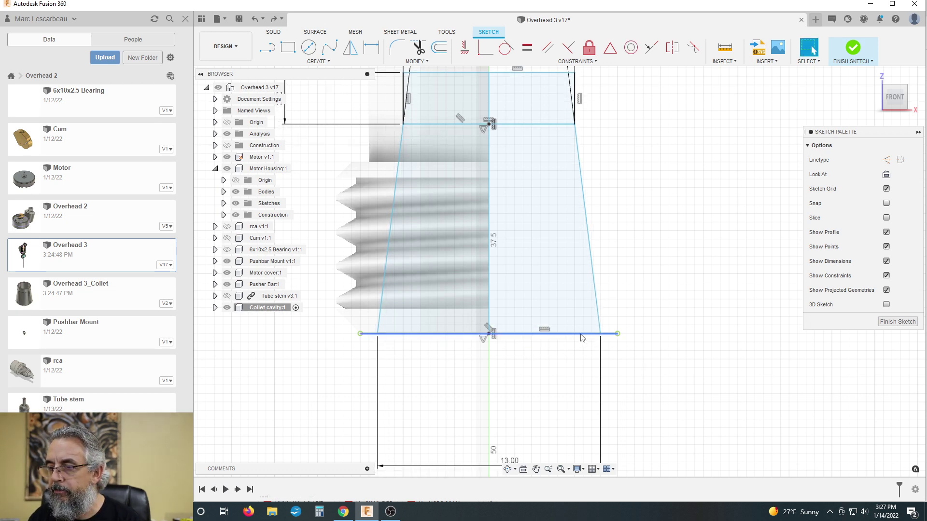
- Delete the remaining coincident constraint beside the centre point of the collet cavity profile's base line
{"action": "left_click", "coordinate": [582, 335]}
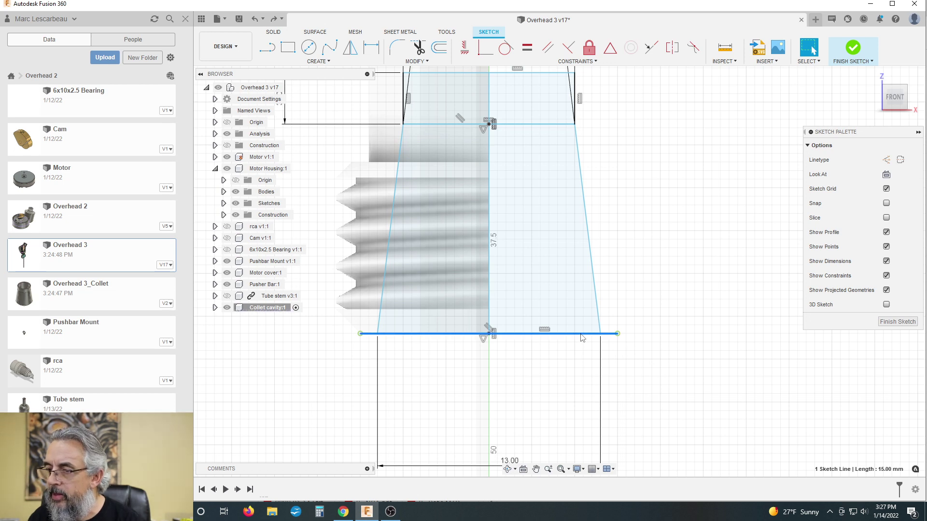
{"action": "scroll", "coordinate": [498, 346], "scroll_direction": "up", "scroll_amount": 3}
{"action": "left_click", "coordinate": [485, 328]}
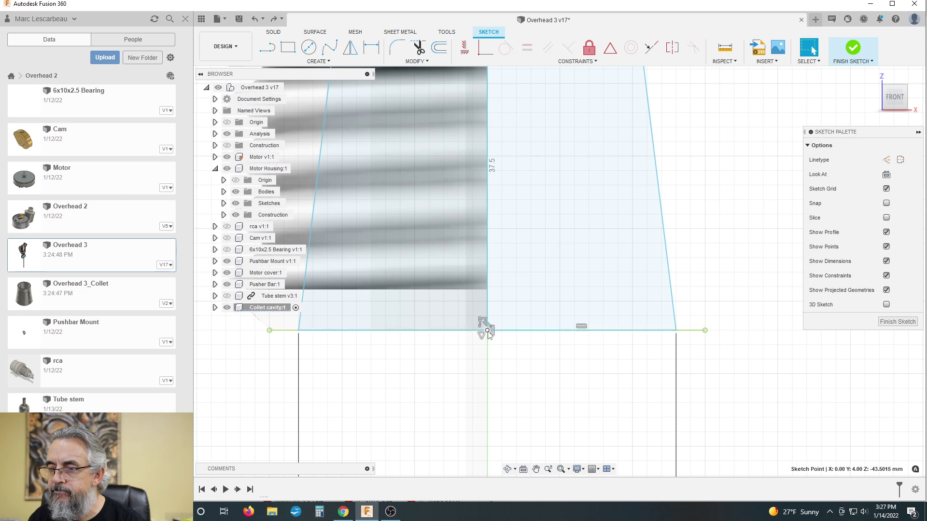
{"action": "key", "text": "Escape"}
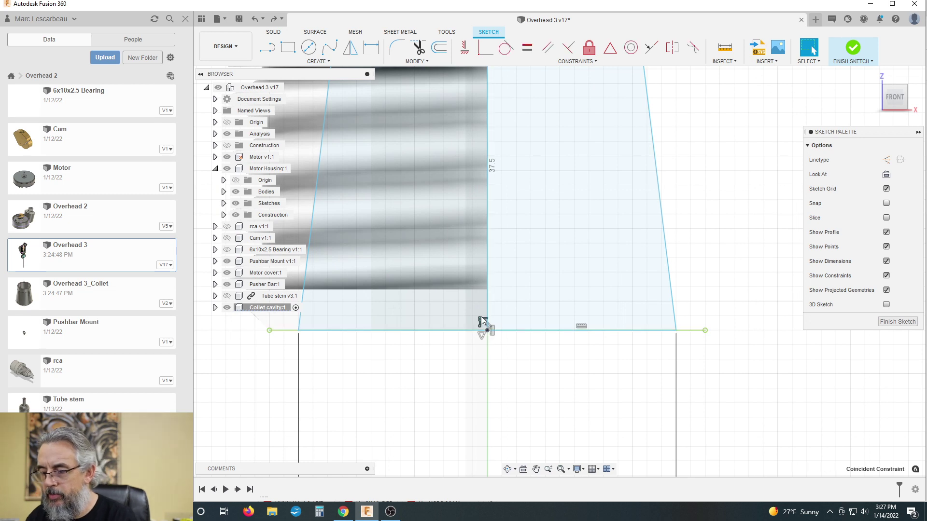
{"action": "left_click", "coordinate": [512, 331]}
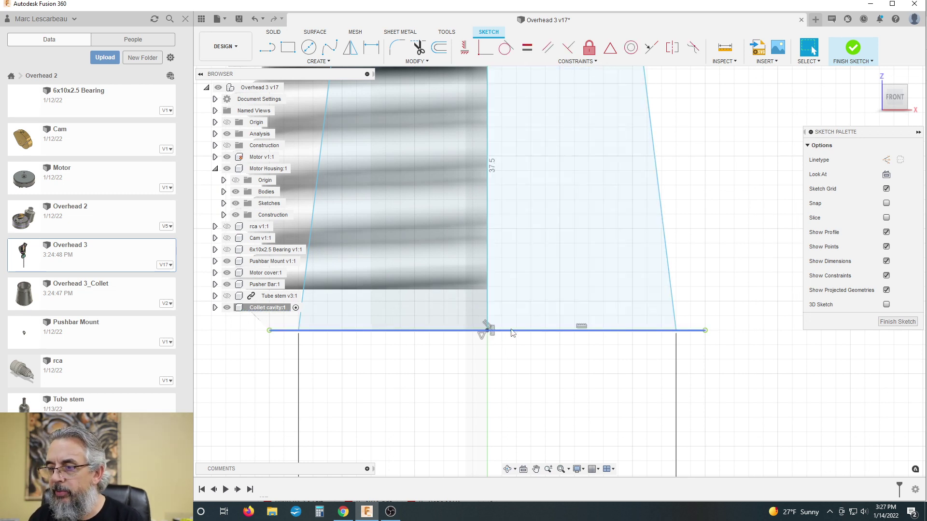
- Try to move the profile's 13 mm base line straight down, away from the overlapping 15 mm line
{"action": "left_click", "coordinate": [513, 331]}
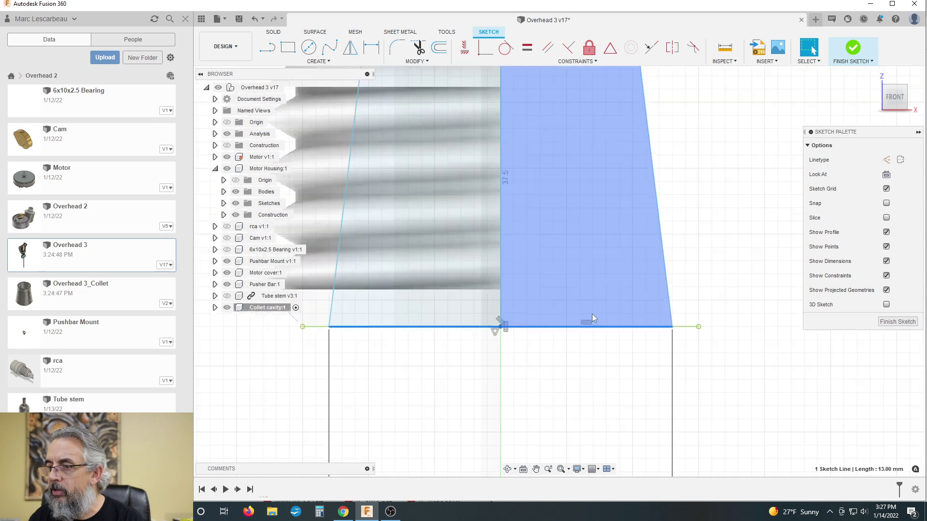
{"action": "scroll", "coordinate": [543, 332], "scroll_direction": "up", "scroll_amount": 2}
{"action": "scroll", "coordinate": [543, 332], "scroll_direction": "down", "scroll_amount": 2}
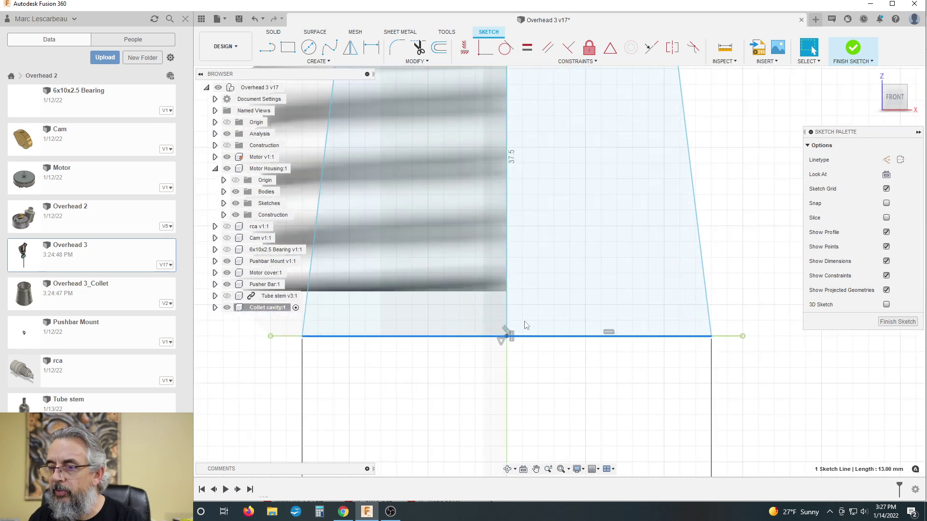
{"action": "left_click", "coordinate": [546, 352]}
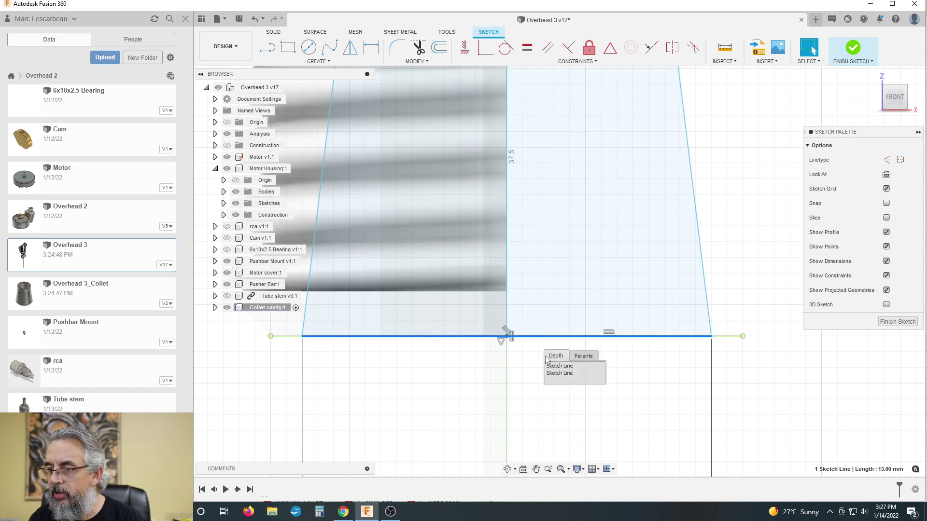
{"action": "left_click", "coordinate": [543, 346]}
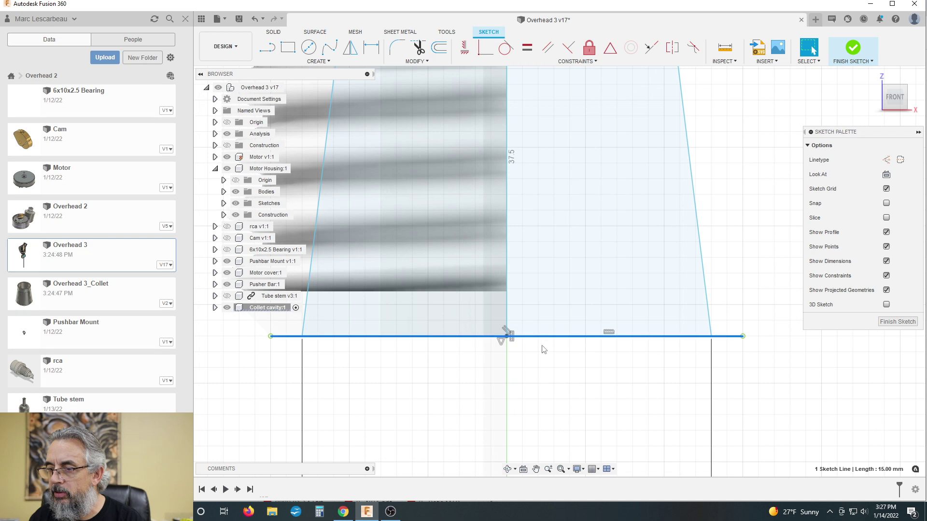
{"action": "left_click", "coordinate": [744, 361]}
{"action": "left_click", "coordinate": [642, 341]}
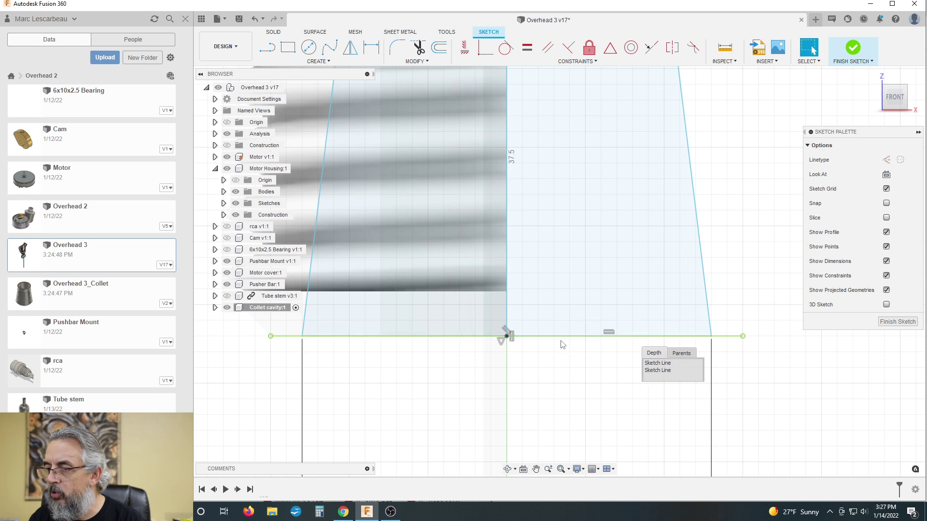
{"action": "left_click_drag", "start_coordinate": [564, 338], "coordinate": [573, 440]}
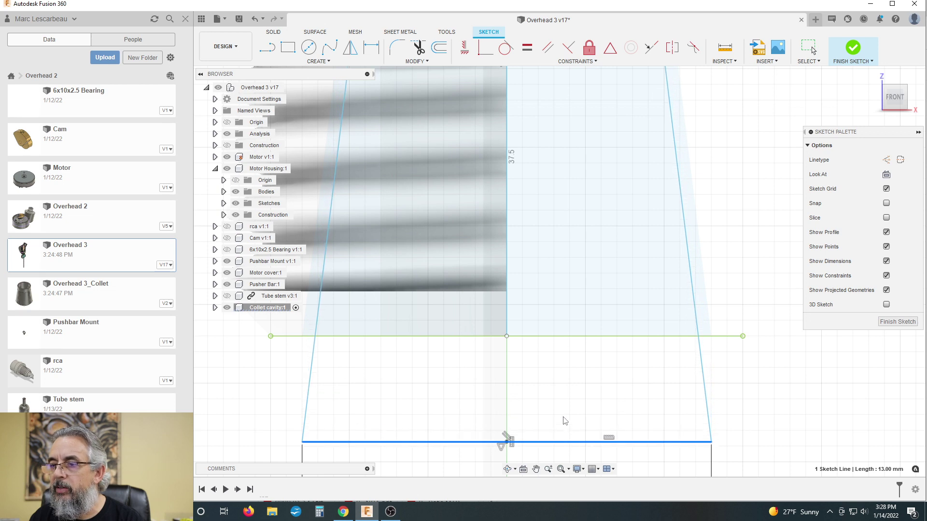
{"action": "scroll", "coordinate": [531, 374], "scroll_direction": "down", "scroll_amount": 5}
{"action": "scroll", "coordinate": [394, 315], "scroll_direction": "down", "scroll_amount": 1}
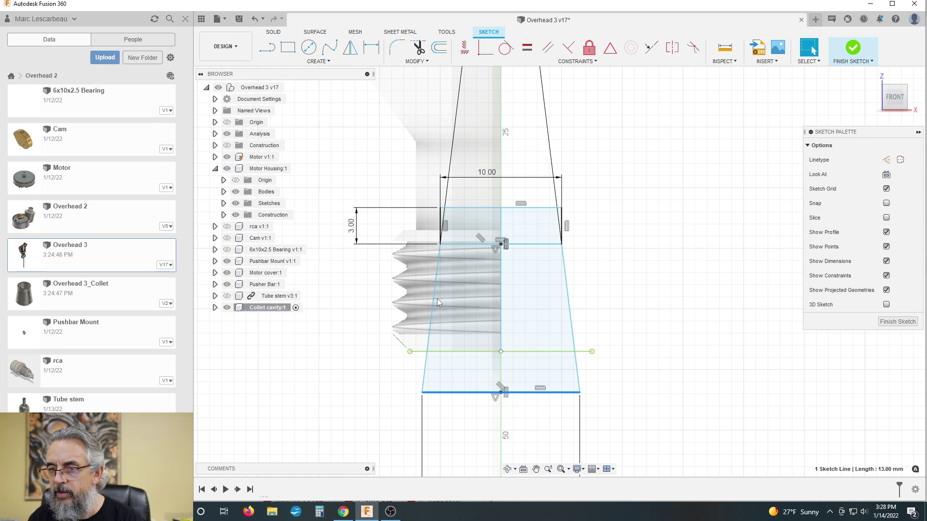
{"action": "key", "text": "ctrl+z"}
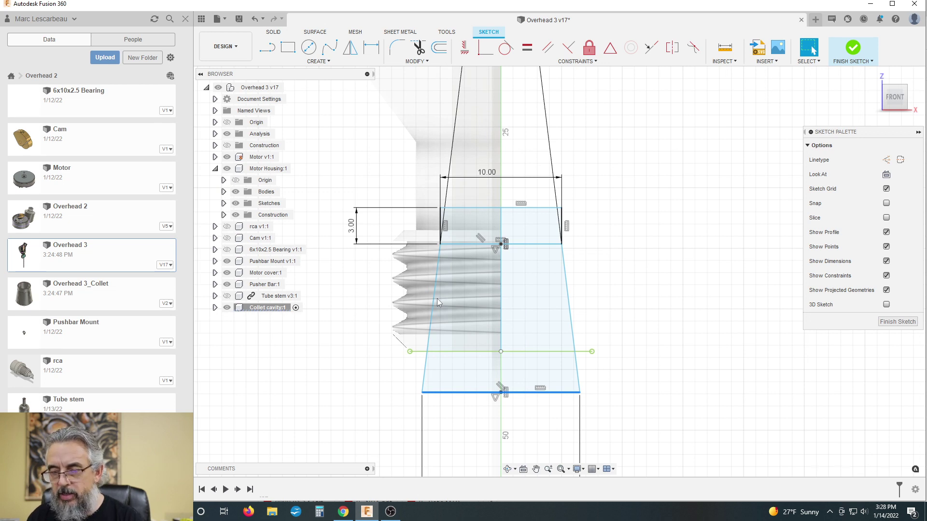
- Add a driven dimension for the distance between the profile's 10 mm line and its base line
{"action": "scroll", "coordinate": [365, 296], "scroll_direction": "down", "scroll_amount": 1}
{"action": "scroll", "coordinate": [567, 299], "scroll_direction": "down", "scroll_amount": 1}
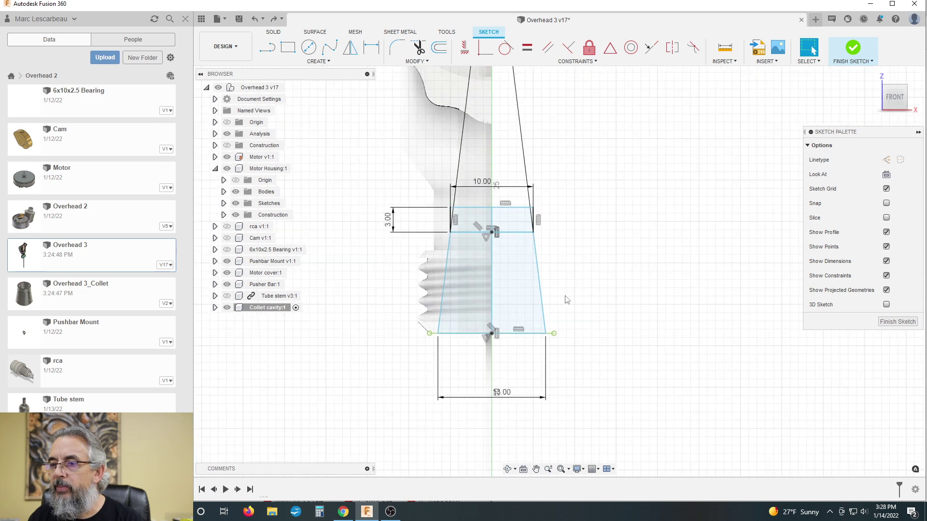
{"action": "key", "text": "d"}
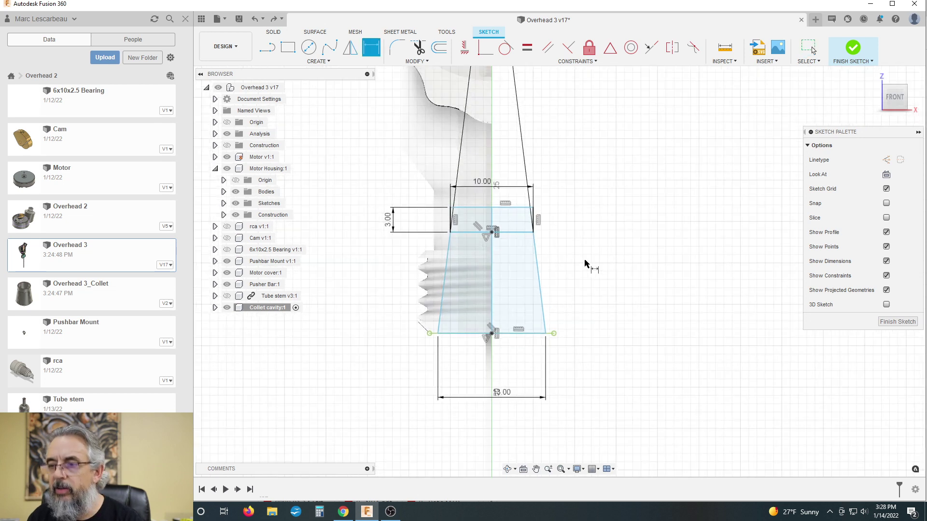
{"action": "left_click", "coordinate": [508, 233]}
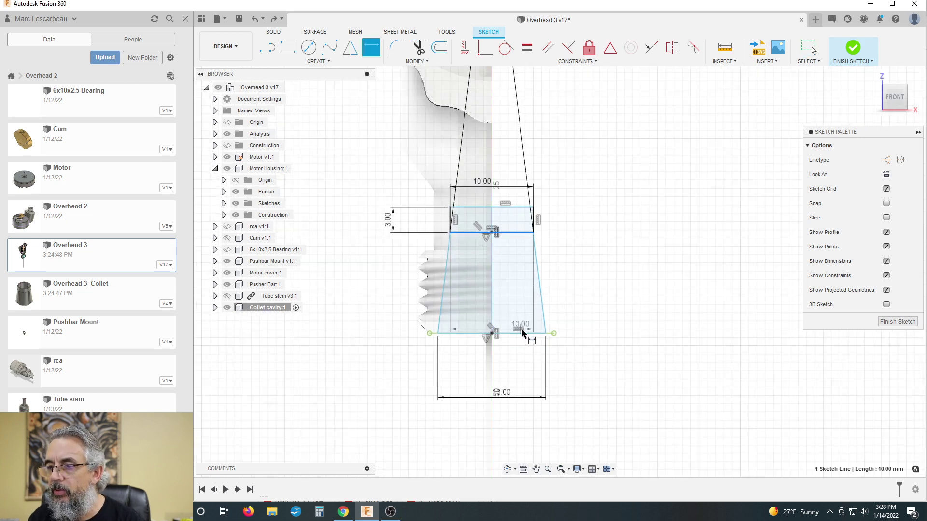
{"action": "left_click", "coordinate": [520, 333]}
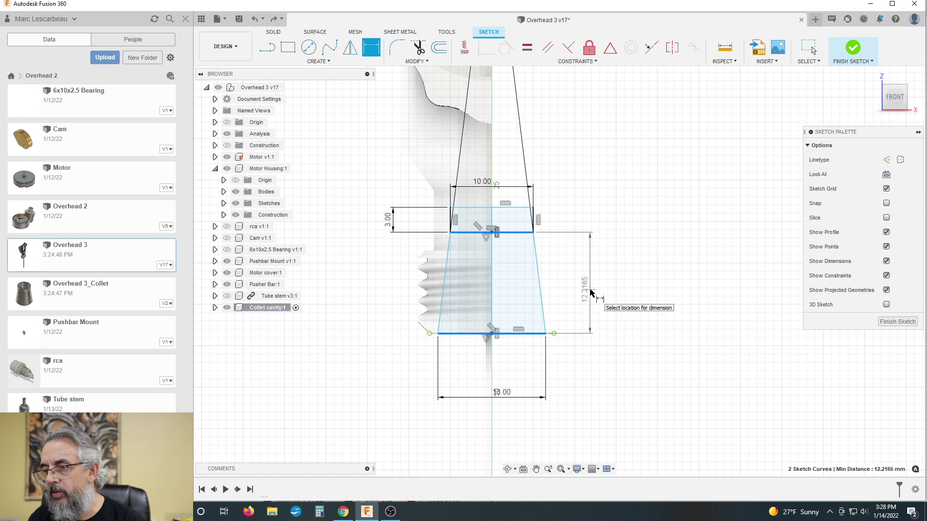
{"action": "left_click", "coordinate": [587, 291]}
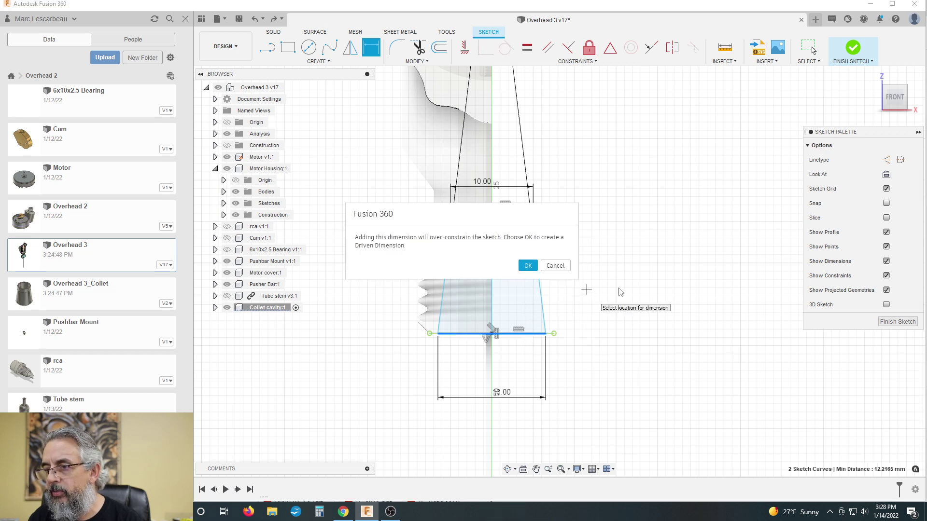
{"action": "left_click", "coordinate": [525, 265]}
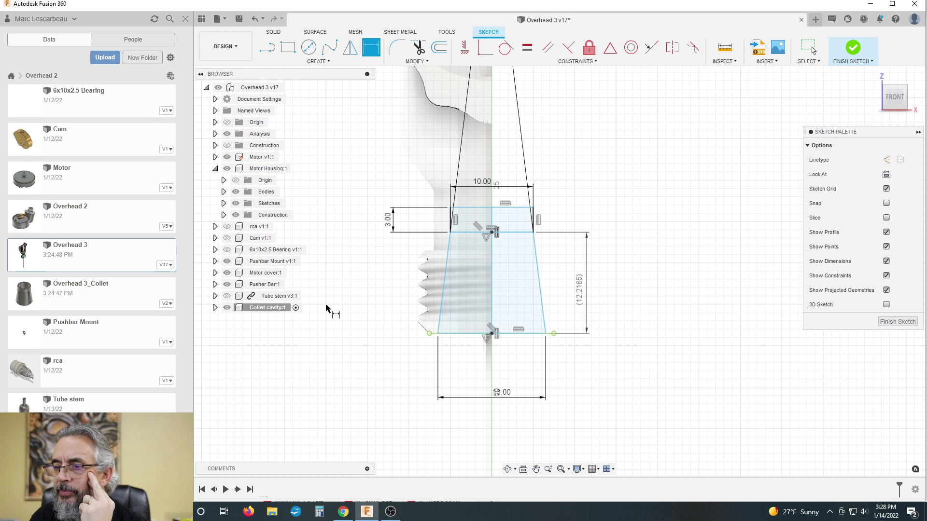
- Delete the 15 mm line overlapping the base of the collet cavity profile
{"action": "left_click", "coordinate": [492, 333]}
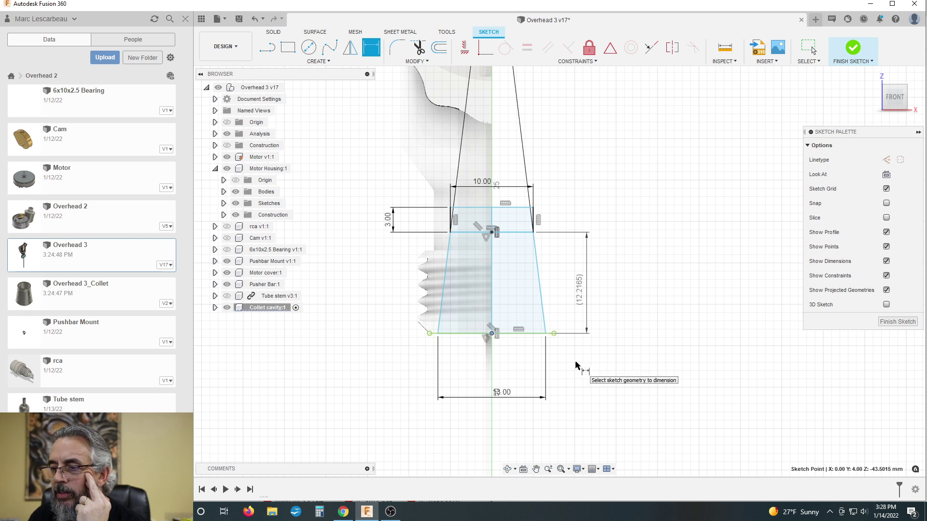
{"action": "scroll", "coordinate": [549, 336], "scroll_direction": "up", "scroll_amount": 3}
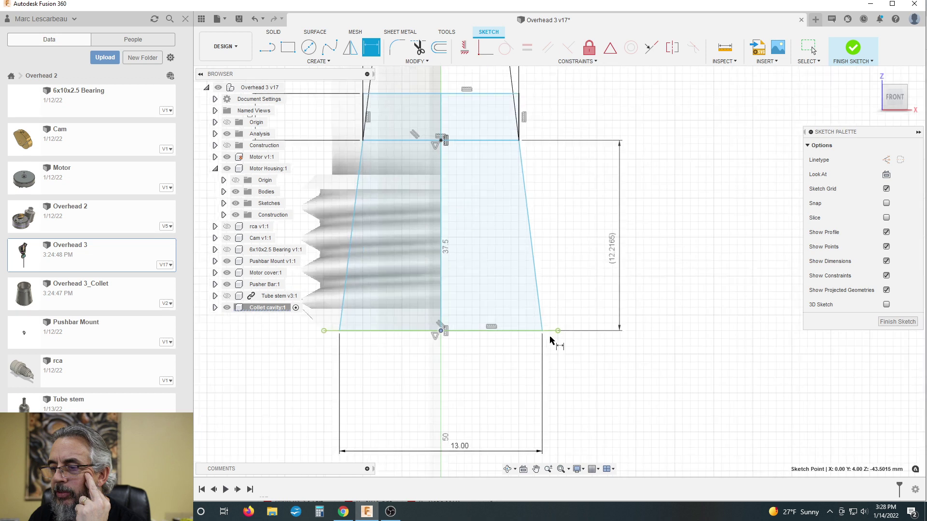
{"action": "key", "text": "Escape"}
{"action": "key", "text": "Escape"}
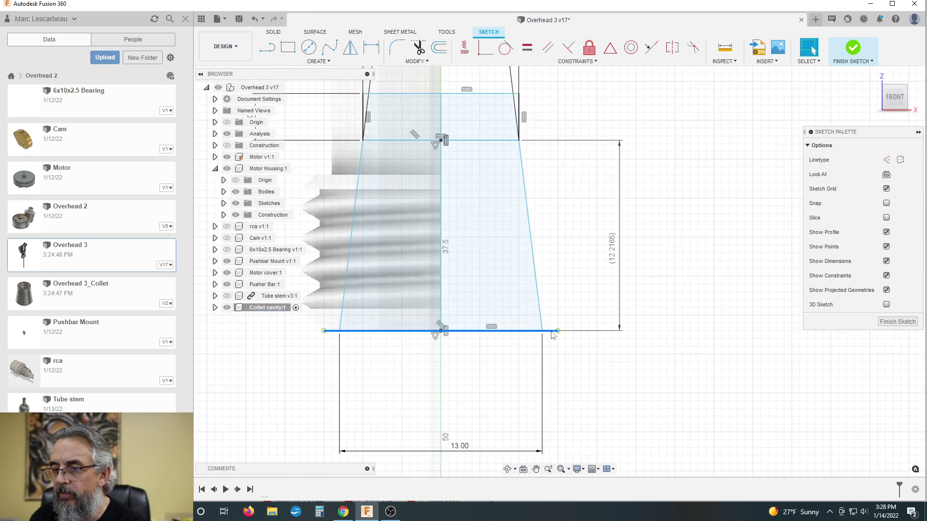
{"action": "scroll", "coordinate": [526, 347], "scroll_direction": "down", "scroll_amount": 2}
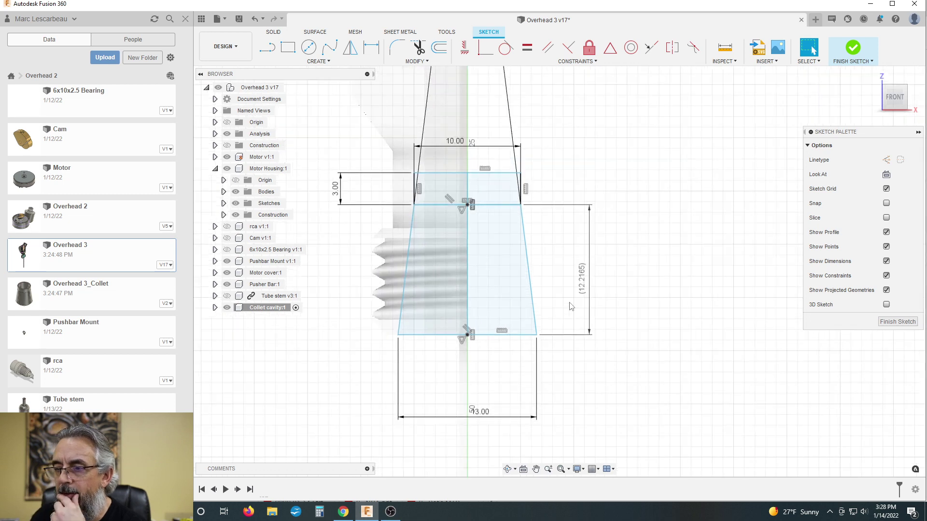
- Delete the driven height dimension and try to shift the base line slightly downward
{"action": "left_click", "coordinate": [585, 296]}
{"action": "key", "text": "Delete"}
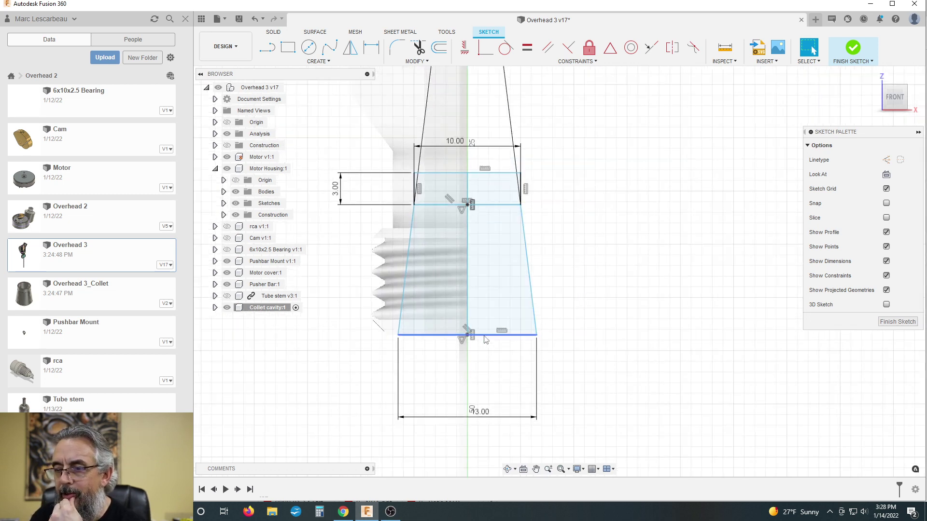
{"action": "left_click_drag", "start_coordinate": [484, 336], "coordinate": [484, 340]}
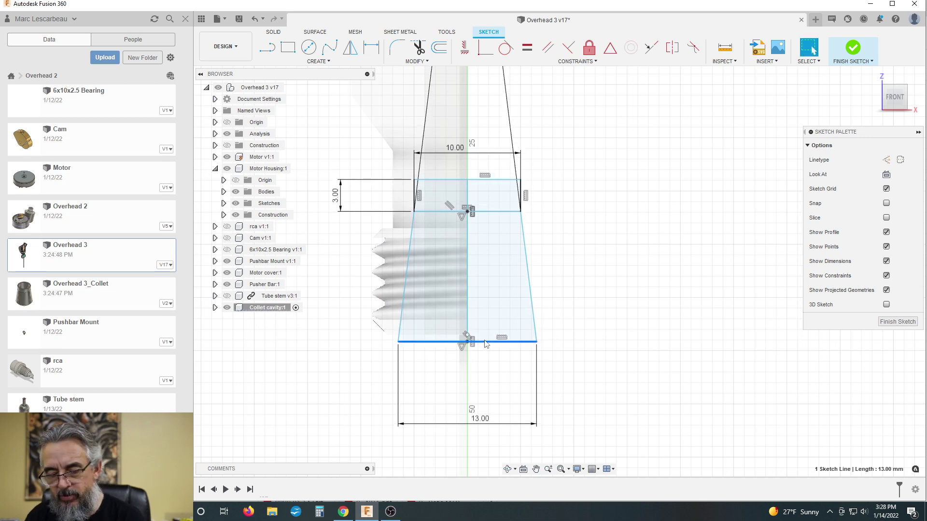
{"action": "key", "text": "ctrl+z"}
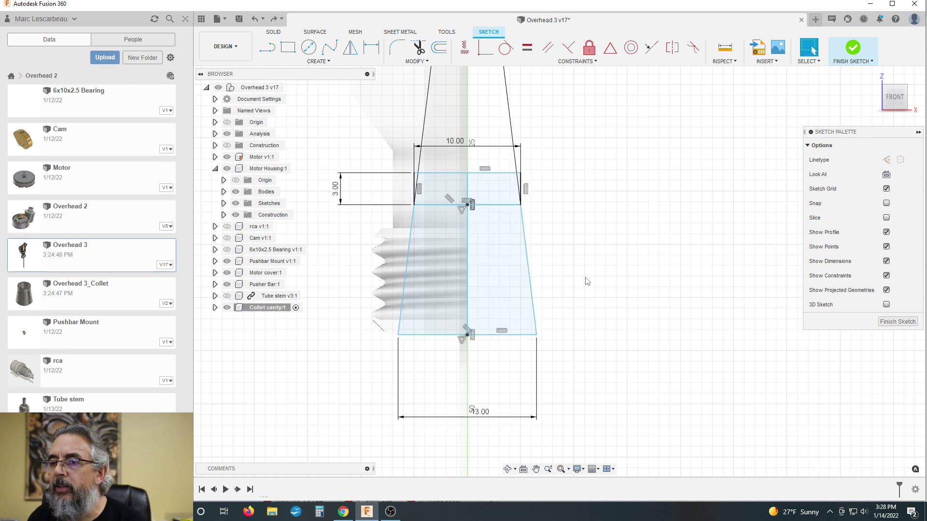
- Delete the 13 mm width dimension of the profile's base line
{"action": "scroll", "coordinate": [478, 300], "scroll_direction": "down", "scroll_amount": 5}
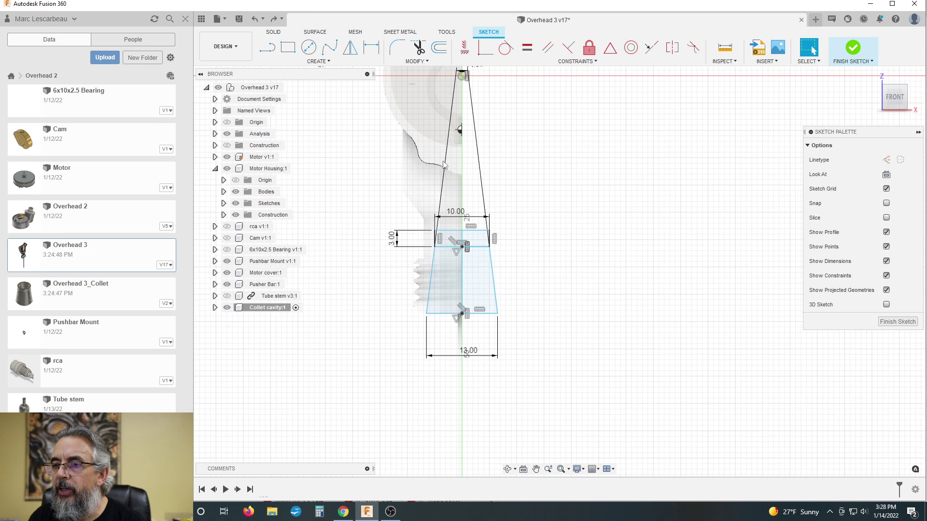
{"action": "scroll", "coordinate": [429, 235], "scroll_direction": "down", "scroll_amount": 3}
{"action": "scroll", "coordinate": [448, 173], "scroll_direction": "up", "scroll_amount": 3}
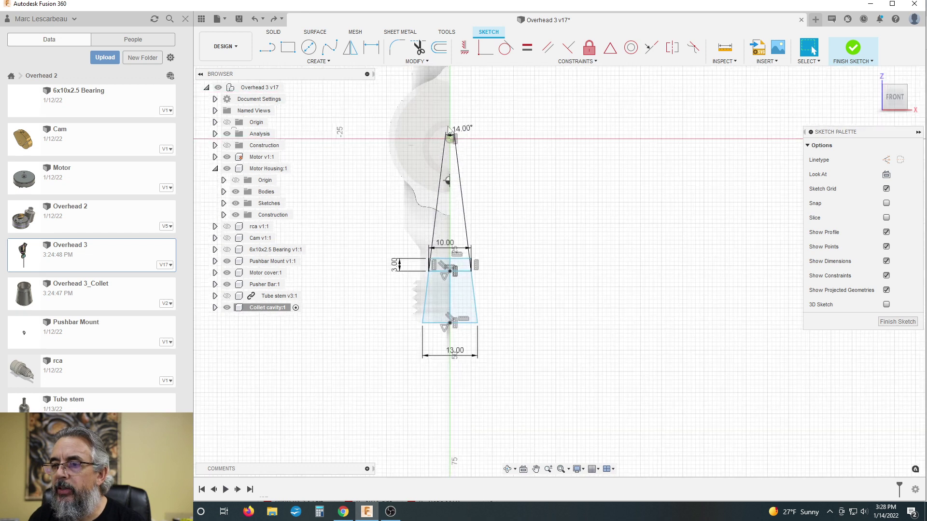
{"action": "left_click", "coordinate": [458, 352]}
{"action": "key", "text": "Delete"}
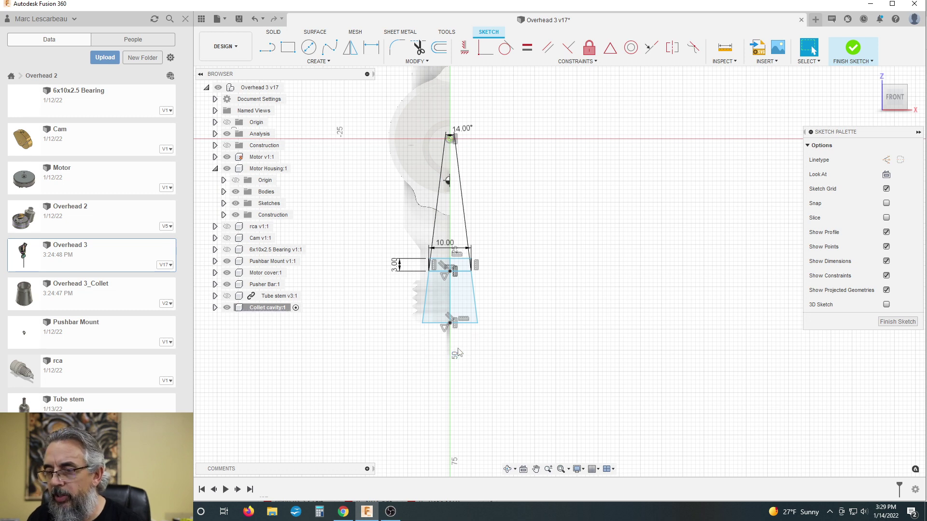
- Dimension the tapered section's height between the 10 mm line and the base line at 14 mm, and finish the sketch
{"action": "key", "text": "d"}
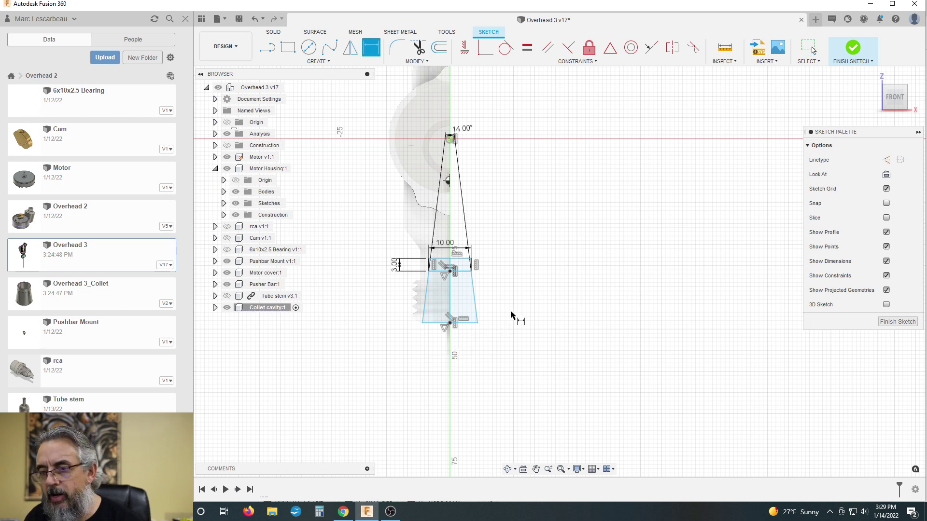
{"action": "scroll", "coordinate": [515, 323], "scroll_direction": "up", "scroll_amount": 1}
{"action": "left_click", "coordinate": [452, 259]}
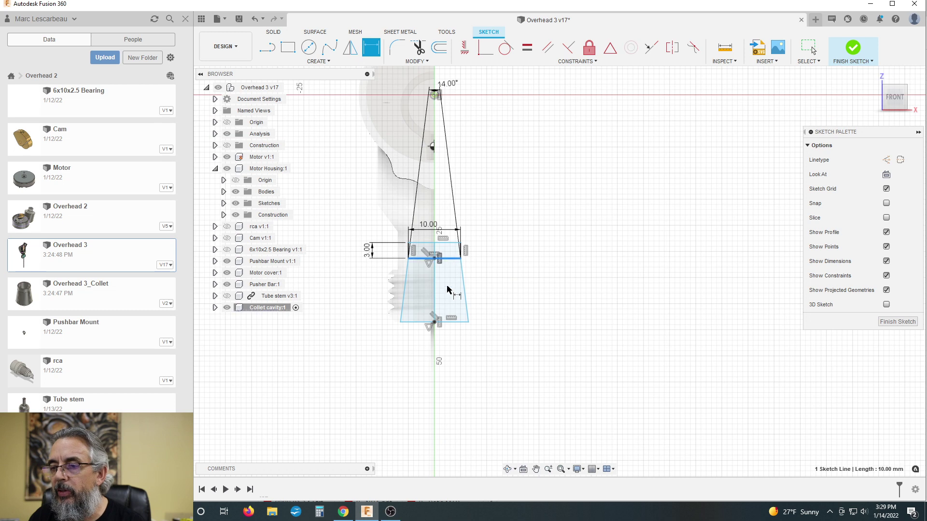
{"action": "left_click", "coordinate": [456, 322]}
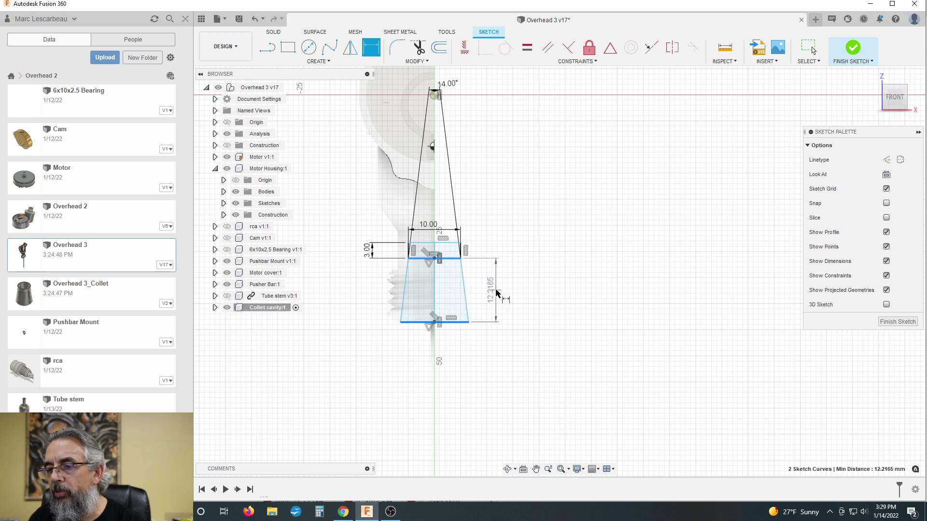
{"action": "left_click", "coordinate": [496, 296]}
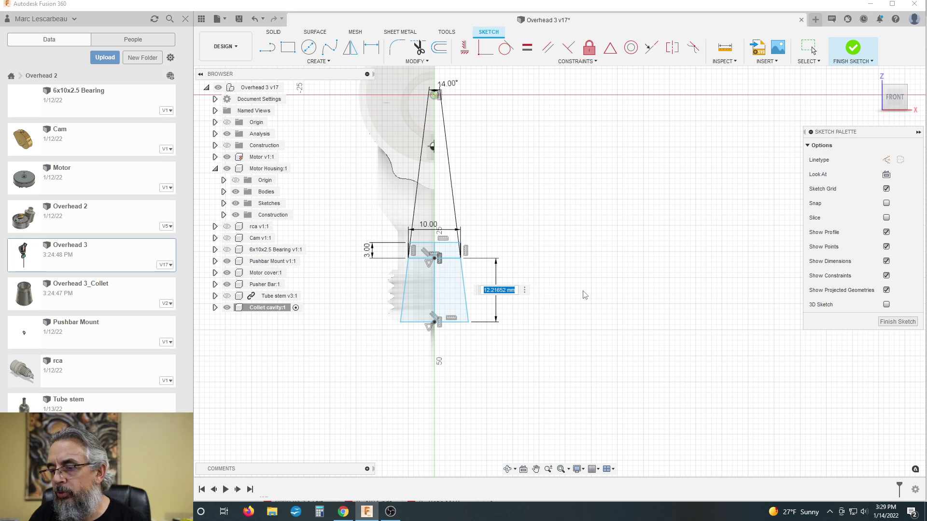
{"action": "type", "text": "14"}
{"action": "key", "text": "Return"}
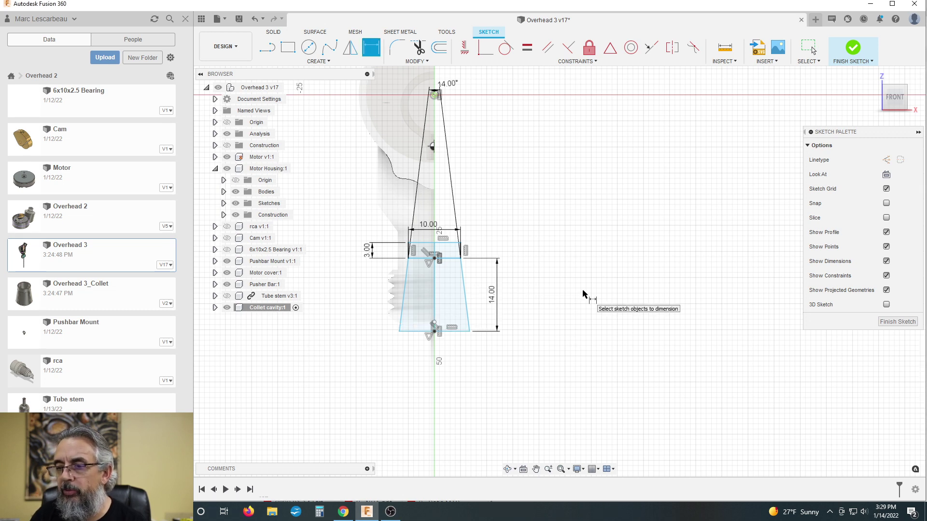
{"action": "left_click", "coordinate": [893, 322]}
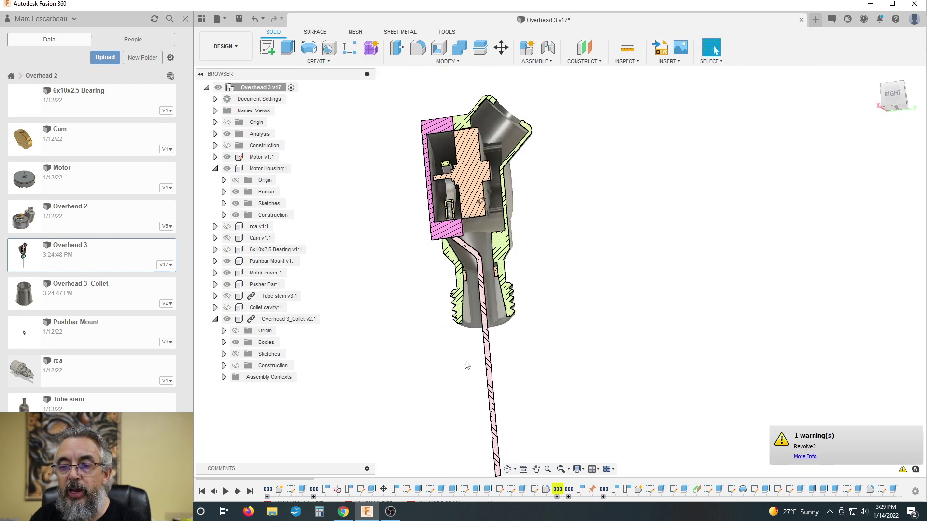
{"action": "scroll", "coordinate": [630, 343], "scroll_direction": "down", "scroll_amount": 1}
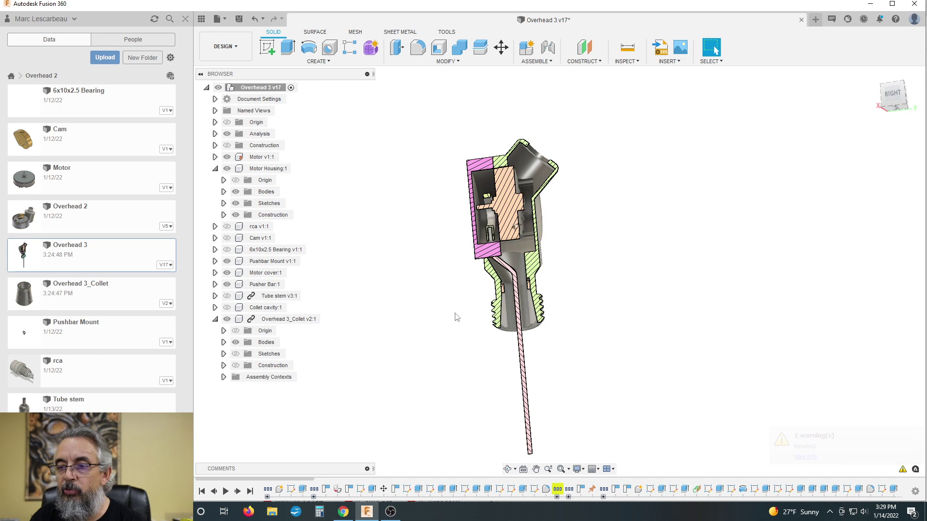
{"action": "scroll", "coordinate": [434, 309], "scroll_direction": "down", "scroll_amount": 1}
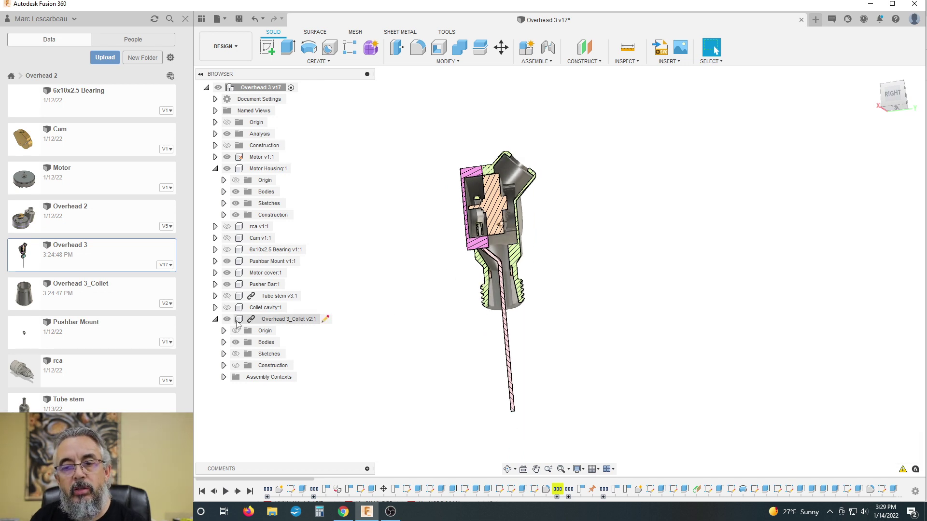
{"action": "right_click", "coordinate": [271, 321]}
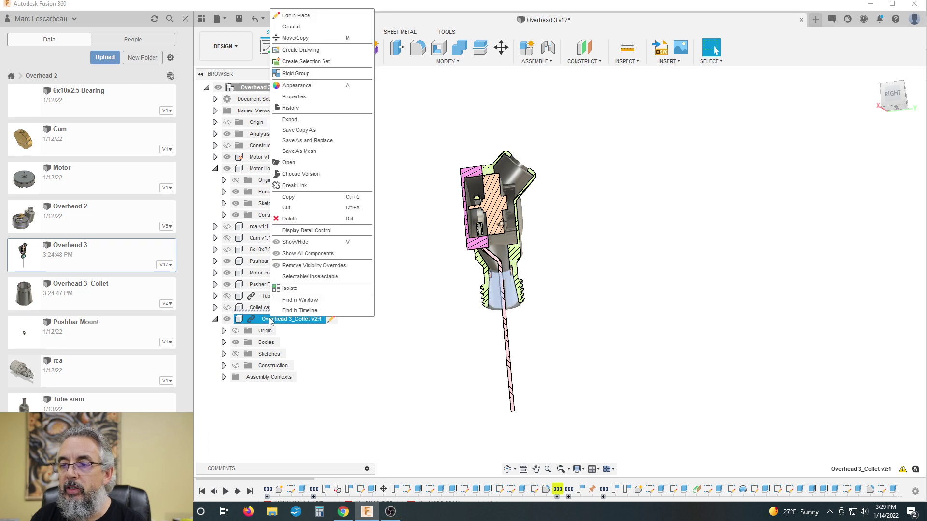
{"action": "left_click", "coordinate": [311, 289]}
{"action": "middle_click_drag", "start_coordinate": [538, 265], "coordinate": [549, 269], "text": "shift"}
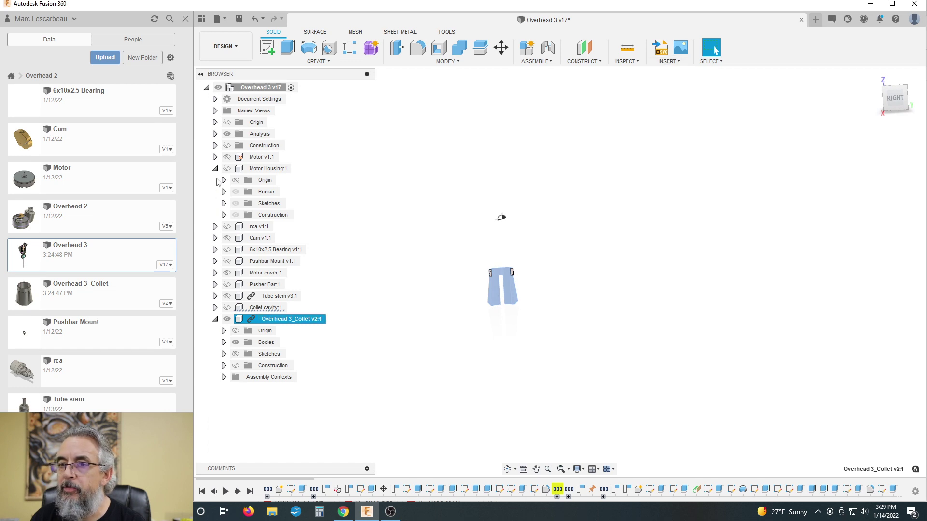
{"action": "left_click", "coordinate": [246, 91]}
{"action": "right_click", "coordinate": [246, 91]}
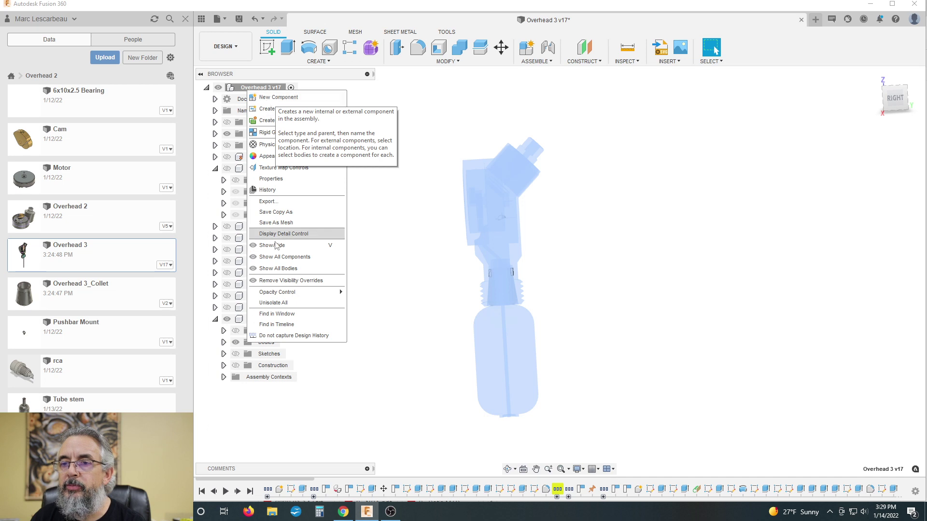
{"action": "left_click", "coordinate": [273, 302]}
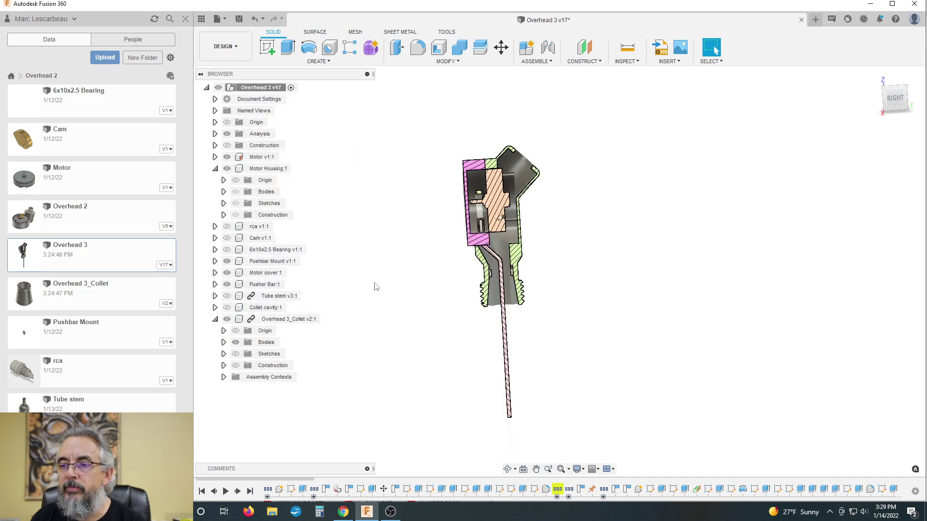
{"action": "mouse_move", "coordinate": [398, 282]}
{"action": "middle_mouse_down", "text": "shift"}
{"action": "mouse_move", "coordinate": [379, 260]}
{"action": "mouse_move", "coordinate": [397, 275]}
{"action": "middle_mouse_up", "text": "shift"}
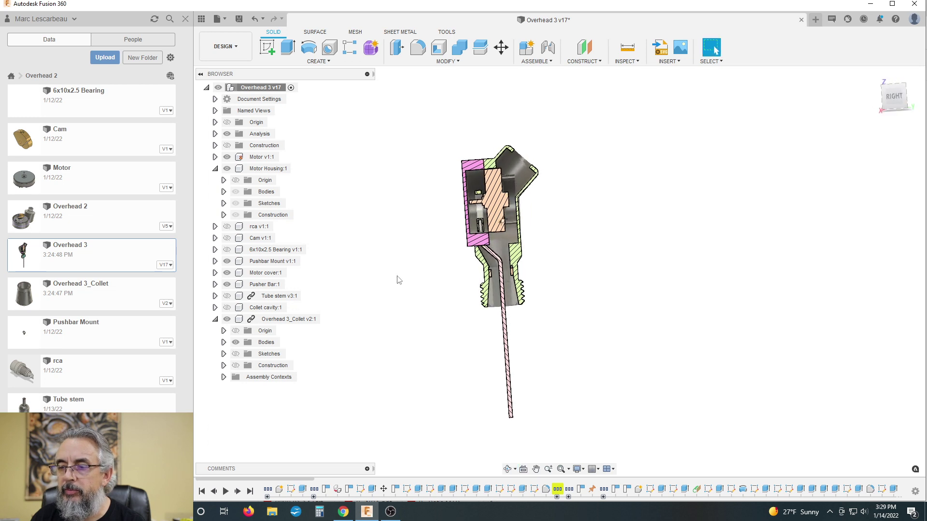
- Start editing the linked Overhead 3_Collet component in place within the assembly
{"action": "left_click", "coordinate": [226, 309]}
{"action": "left_click", "coordinate": [225, 310]}
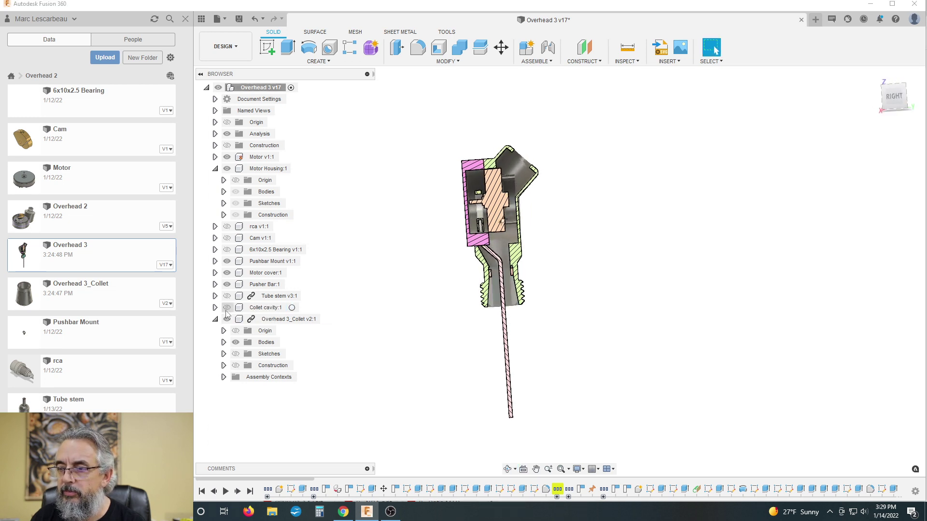
{"action": "left_click", "coordinate": [232, 320]}
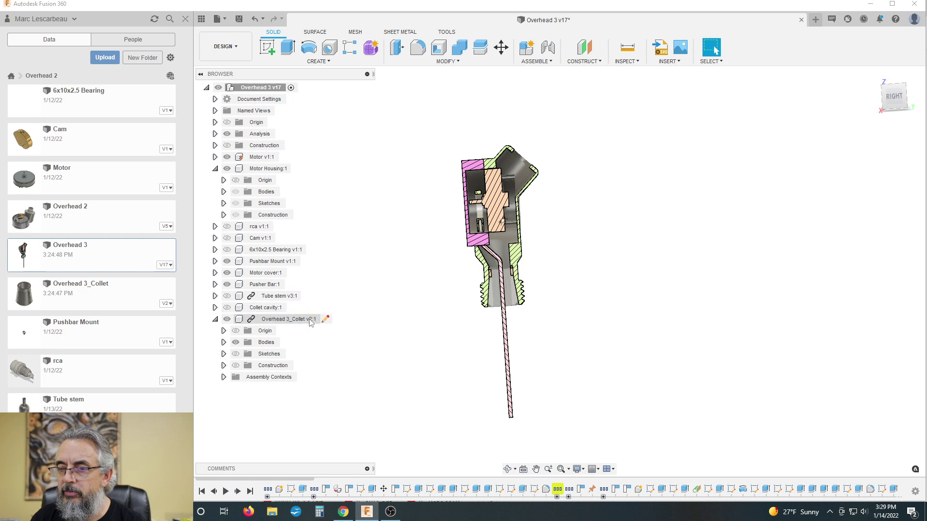
{"action": "left_click", "coordinate": [326, 319]}
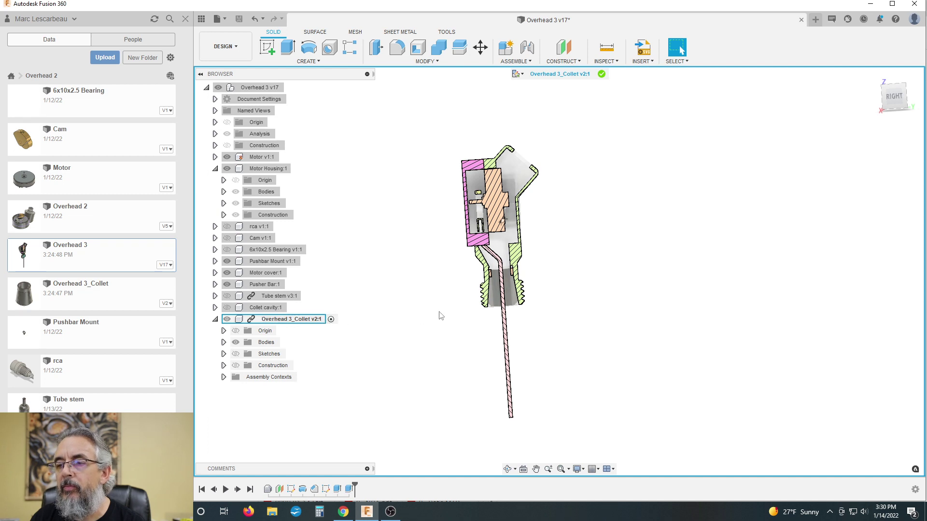
{"action": "right_click", "coordinate": [291, 320]}
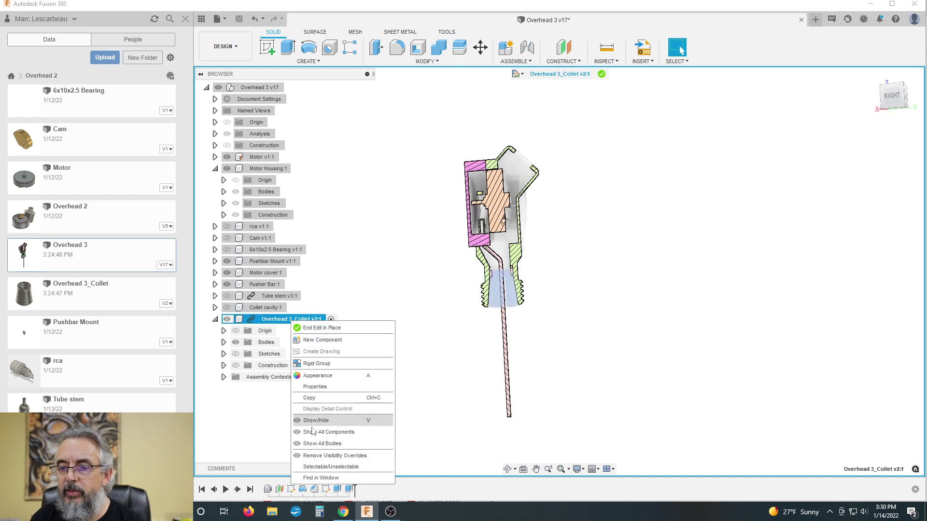
{"action": "left_click", "coordinate": [440, 384]}
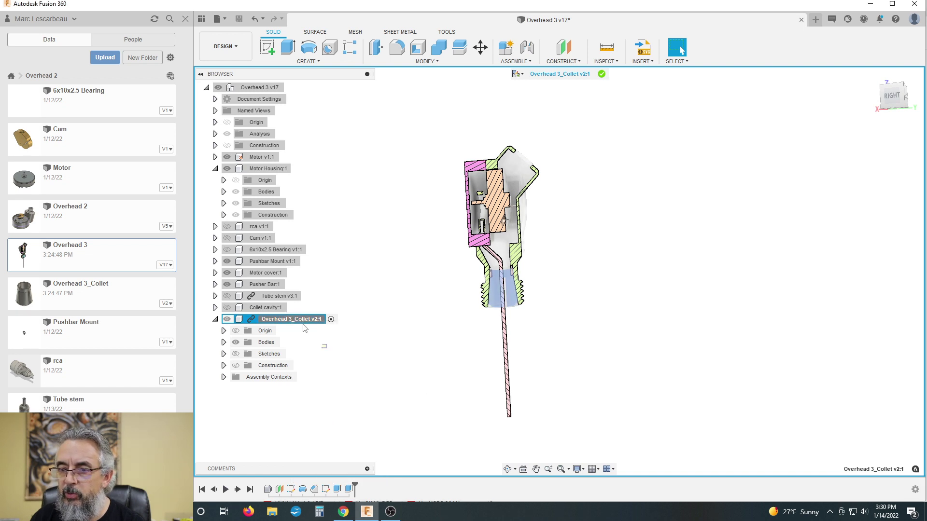
{"action": "right_click", "coordinate": [302, 325]}
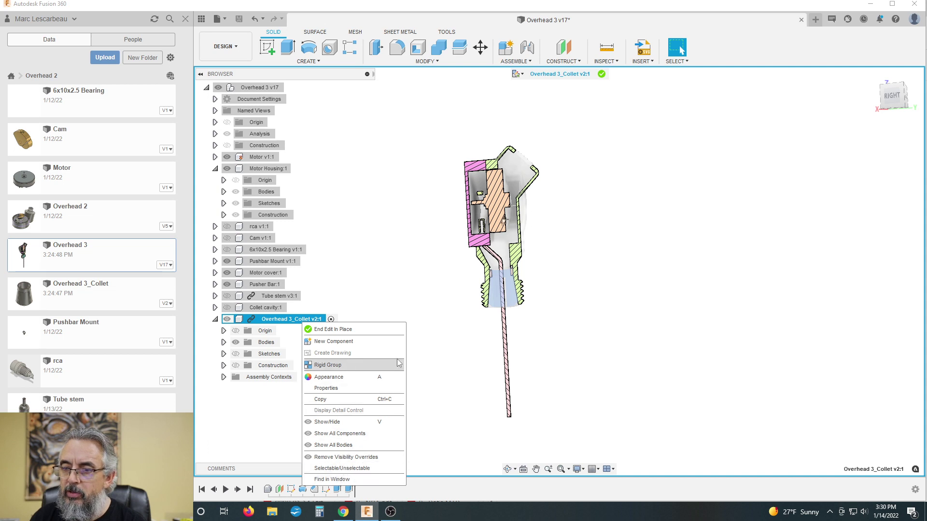
{"action": "left_click", "coordinate": [395, 329]}
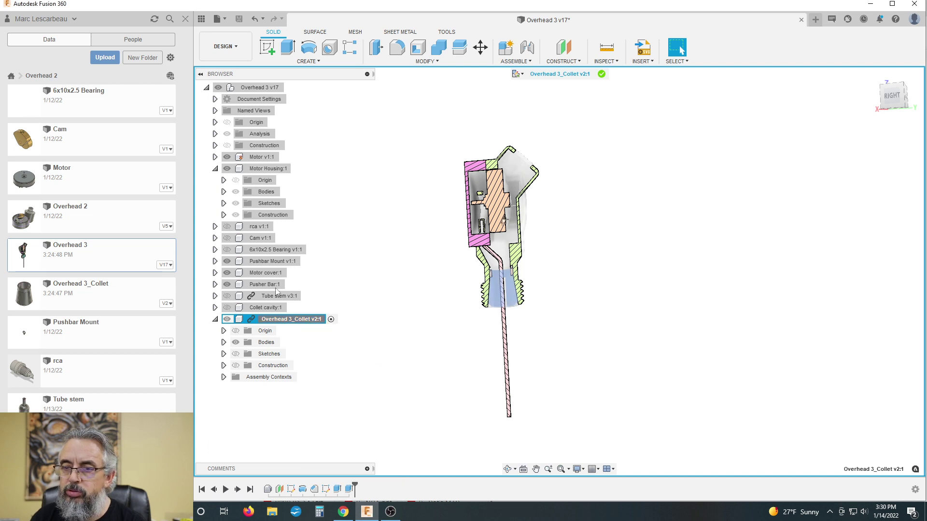
- Hide the motor, motor housing, motor cover, pushbar mount and pusher bar, and end the collet's in-place edit
{"action": "left_click", "coordinate": [227, 273]}
{"action": "left_click", "coordinate": [227, 261]}
{"action": "left_click", "coordinate": [227, 168]}
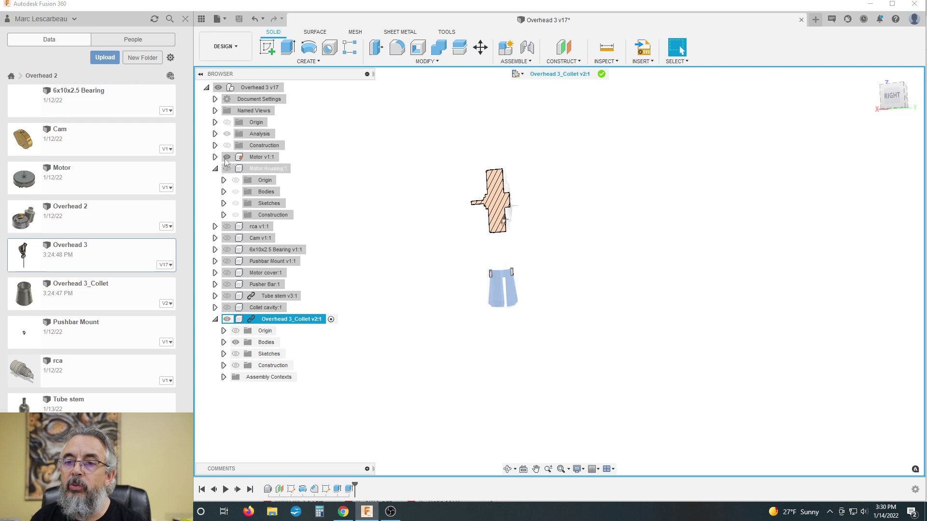
{"action": "left_click", "coordinate": [227, 157]}
{"action": "left_click", "coordinate": [518, 343]}
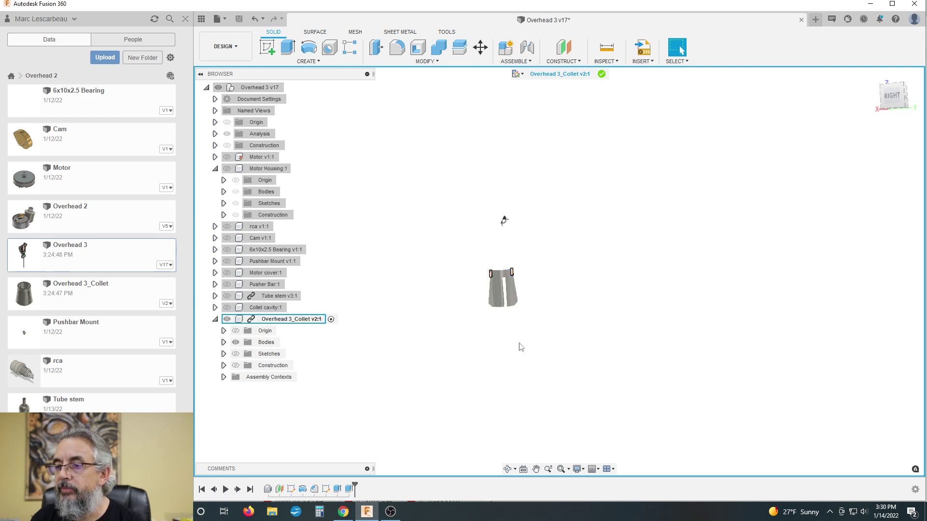
{"action": "middle_click_drag", "start_coordinate": [518, 344], "coordinate": [517, 321], "text": "shift"}
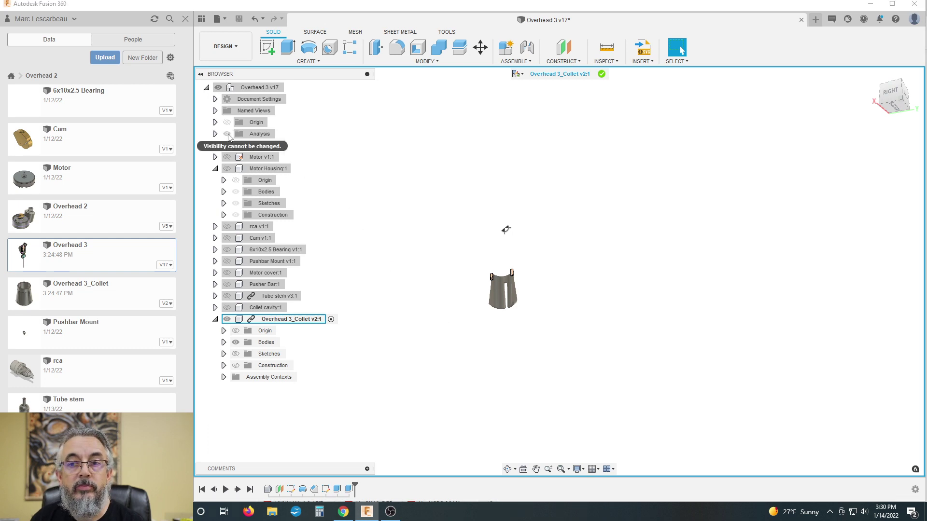
{"action": "right_click", "coordinate": [332, 320]}
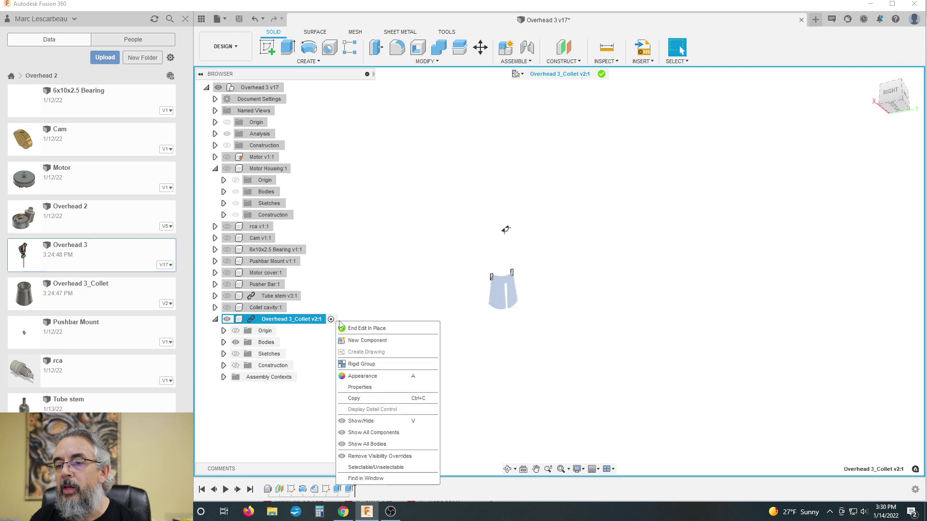
{"action": "left_click", "coordinate": [355, 328]}
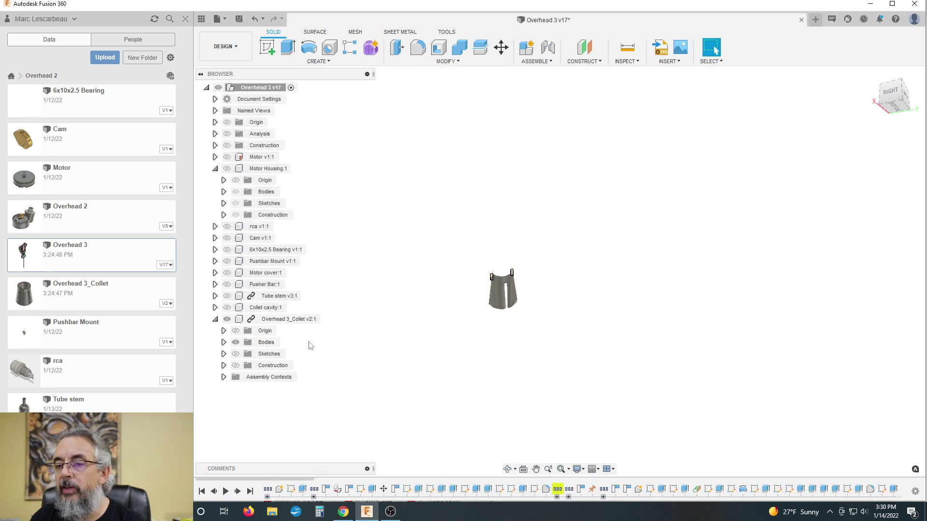
{"action": "left_click", "coordinate": [296, 323]}
{"action": "right_click", "coordinate": [296, 323]}
{"action": "key", "text": "Escape"}
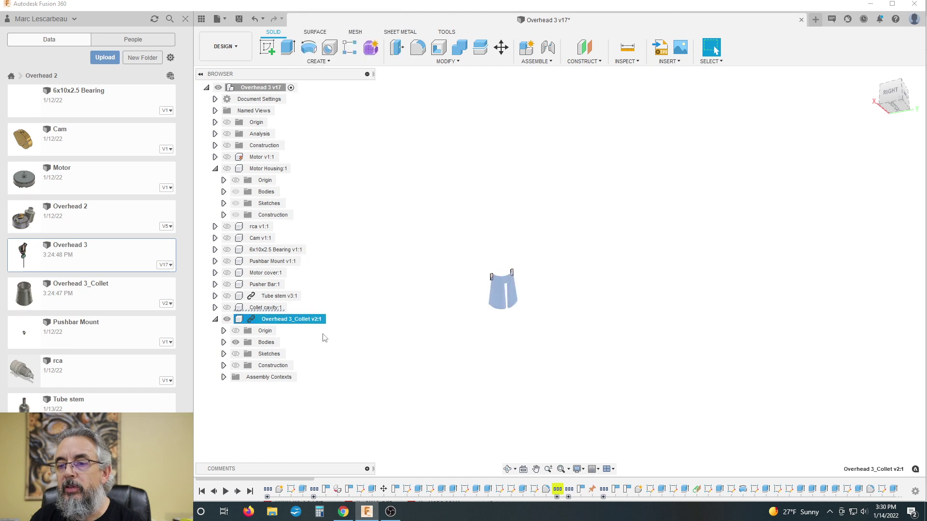
{"action": "left_click", "coordinate": [333, 320]}
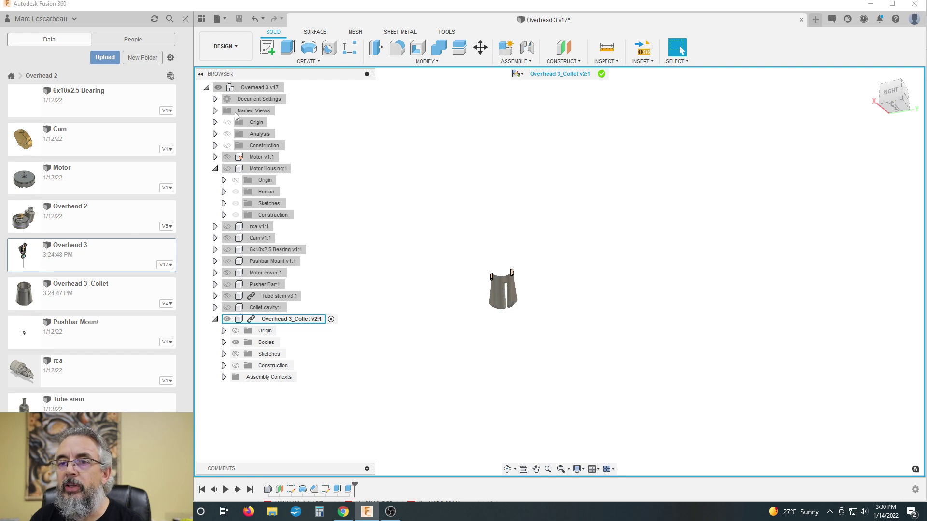
{"action": "right_click", "coordinate": [320, 319]}
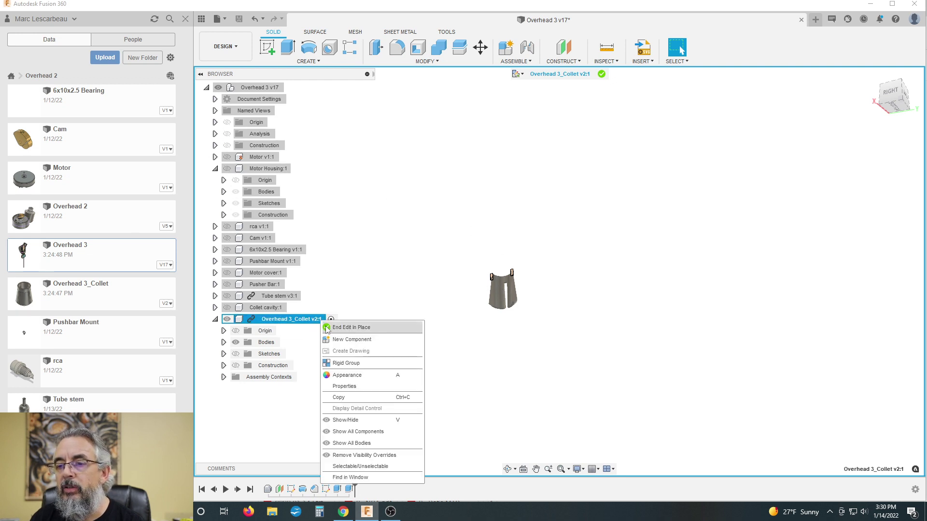
{"action": "left_click", "coordinate": [326, 328]}
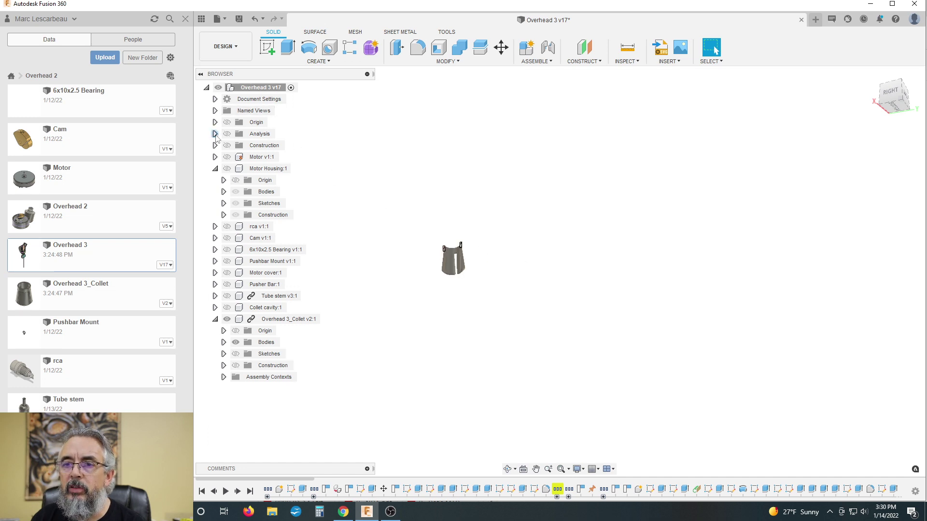
- Hide the assembly's analyses to remove the section view, and open Overhead 3_Collet for editing in place
{"action": "left_click", "coordinate": [215, 134]}
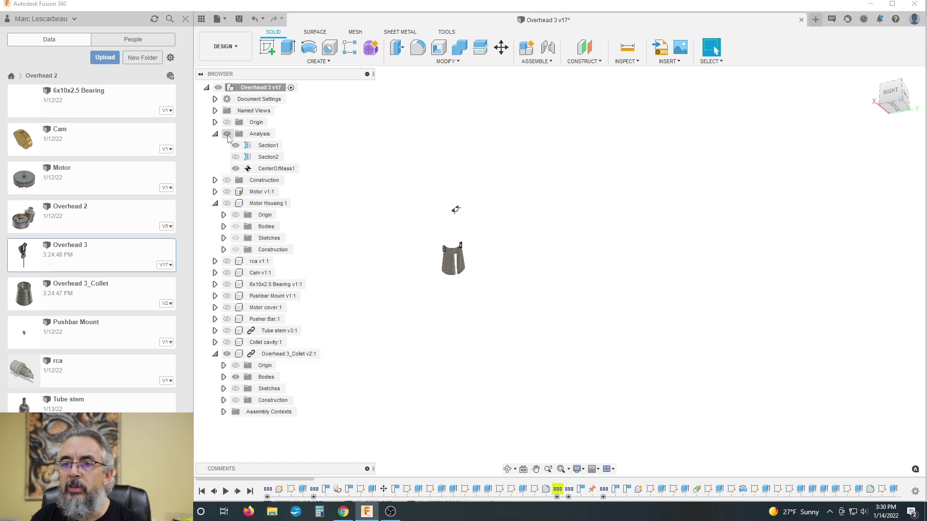
{"action": "left_click", "coordinate": [227, 134]}
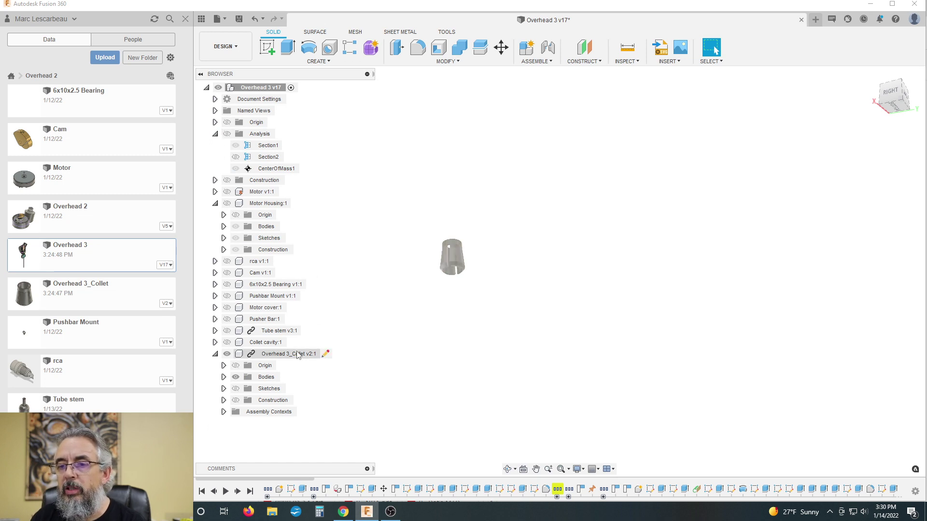
{"action": "left_click", "coordinate": [325, 355]}
{"action": "left_click", "coordinate": [326, 355]}
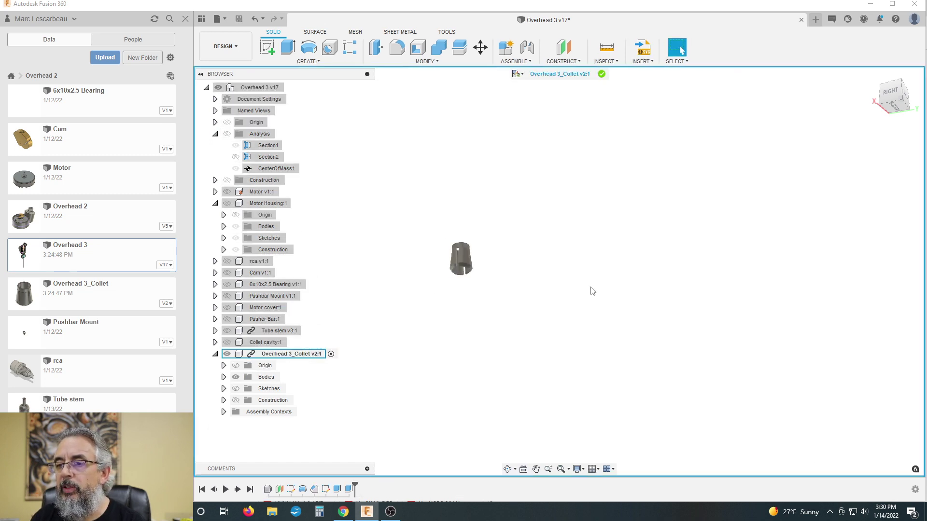
{"action": "scroll", "coordinate": [467, 310], "scroll_direction": "up", "scroll_amount": 1}
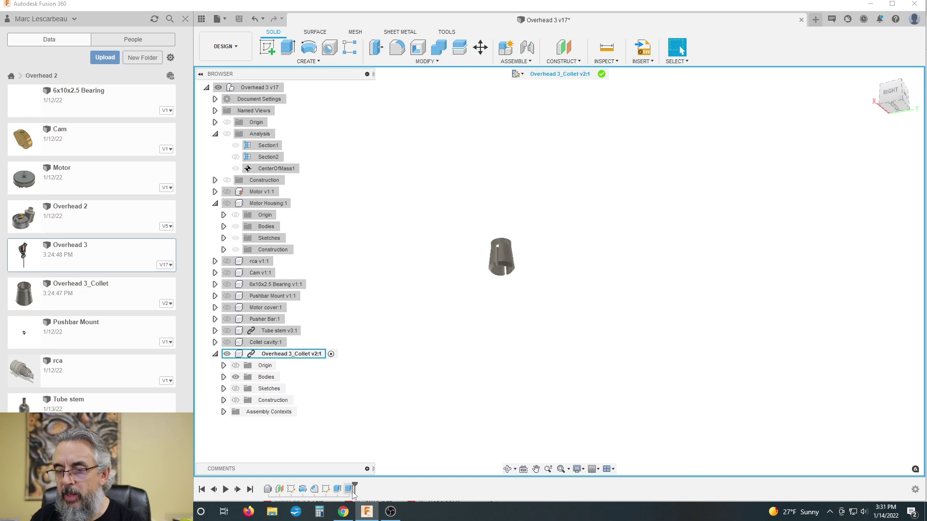
- Check the collet's first sketch and leave its timeline rolled back to just after the feature that creates the solid tapered body
{"action": "left_click_drag", "start_coordinate": [355, 485], "coordinate": [296, 480]}
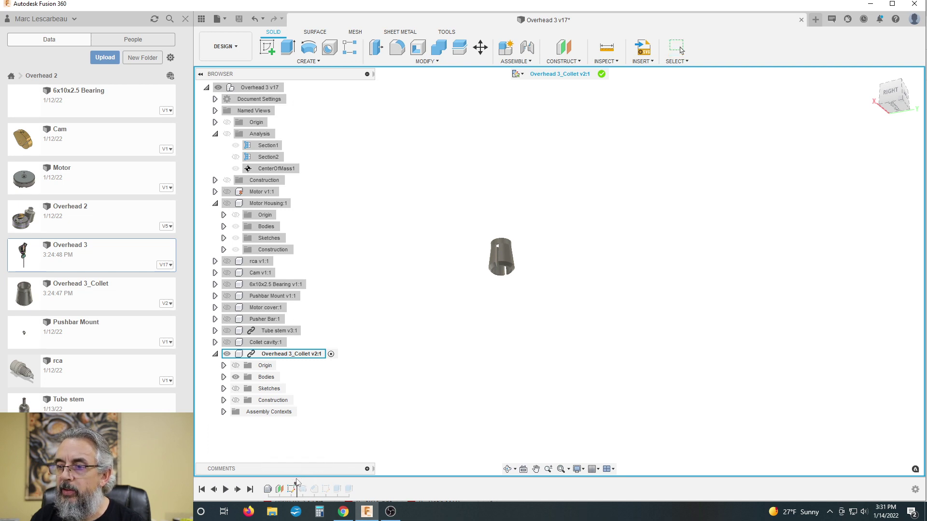
{"action": "double_click", "coordinate": [292, 489]}
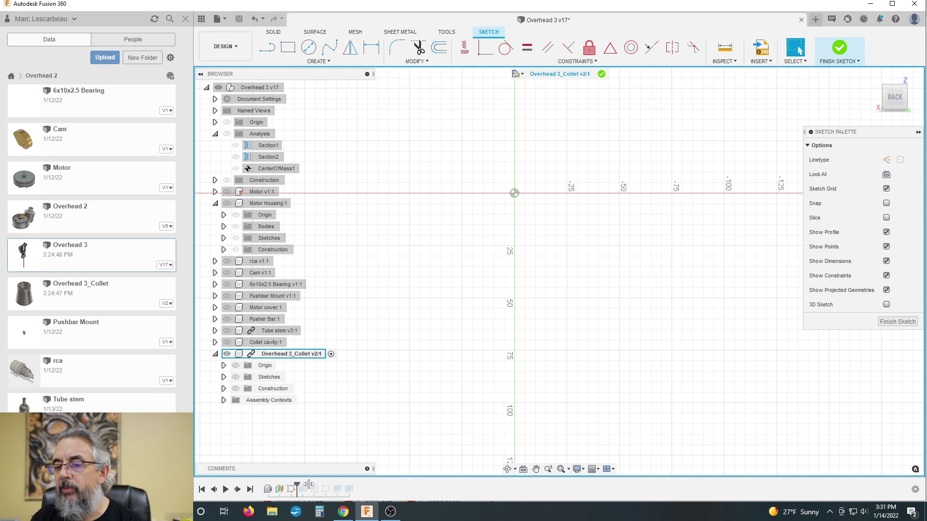
{"action": "left_click", "coordinate": [893, 321]}
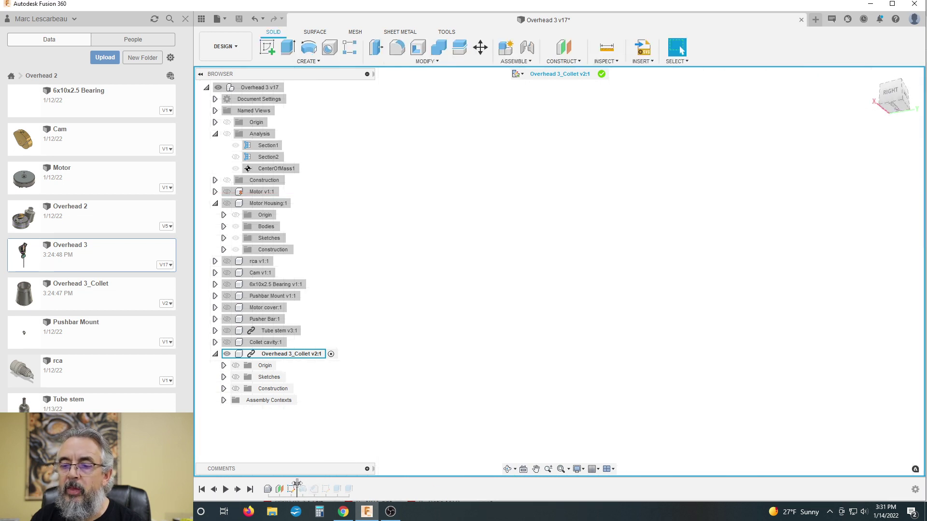
{"action": "left_click_drag", "start_coordinate": [297, 484], "coordinate": [312, 483]}
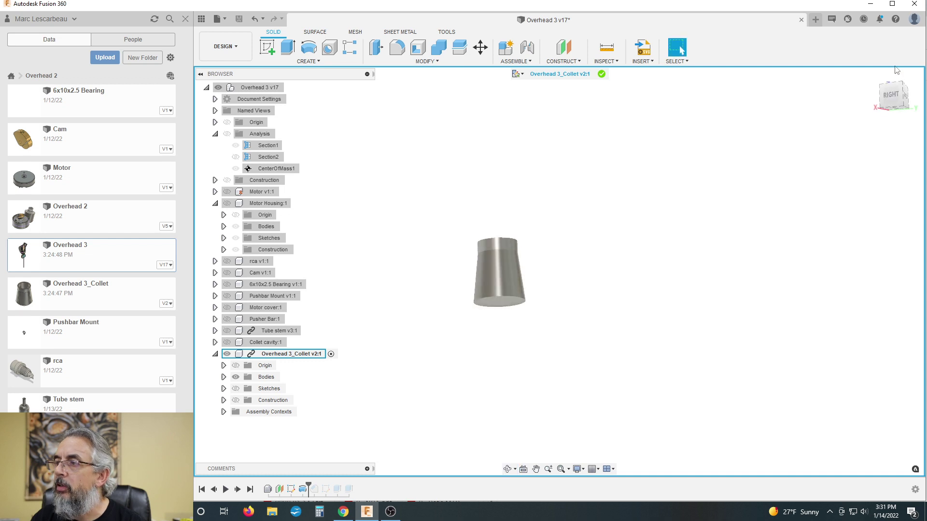
- Extrude the wide bottom face of the solid collet by 1.5 mm and roll the timeline forward past the next feature
{"action": "left_click", "coordinate": [890, 95]}
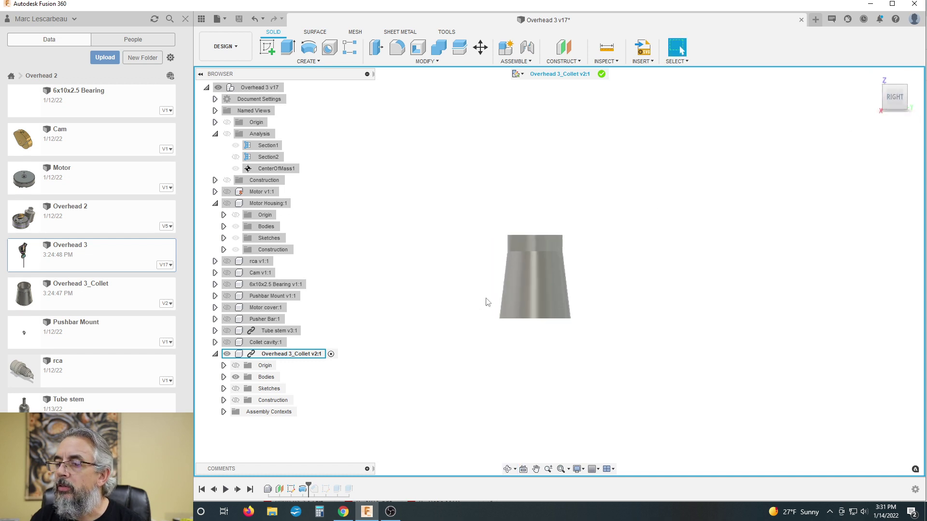
{"action": "middle_click_drag", "start_coordinate": [471, 305], "coordinate": [460, 269], "text": "shift"}
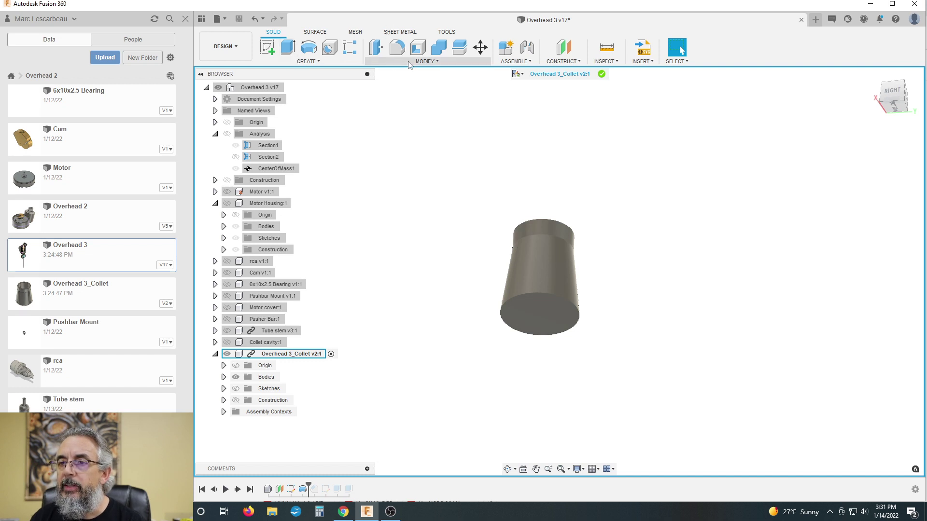
{"action": "left_click", "coordinate": [287, 47]}
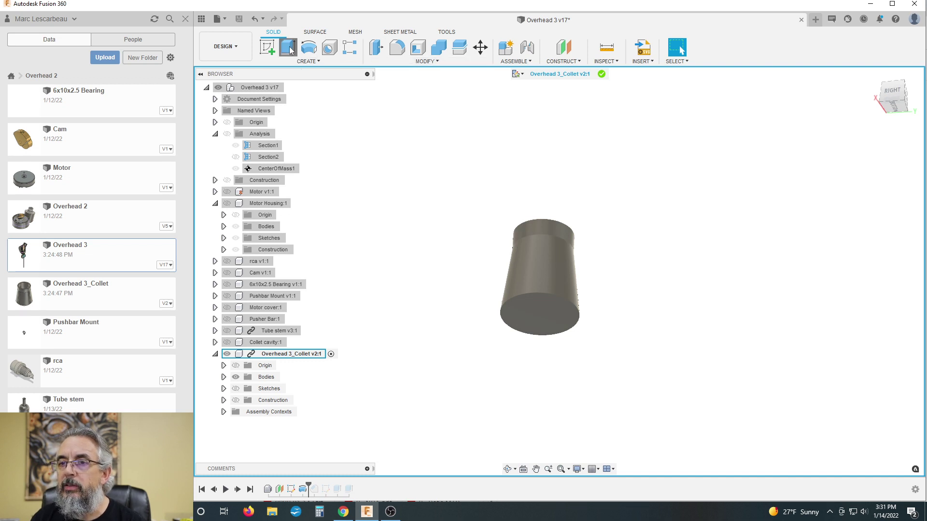
{"action": "left_click", "coordinate": [541, 321]}
{"action": "type", "text": "1.5"}
{"action": "key", "text": "Return"}
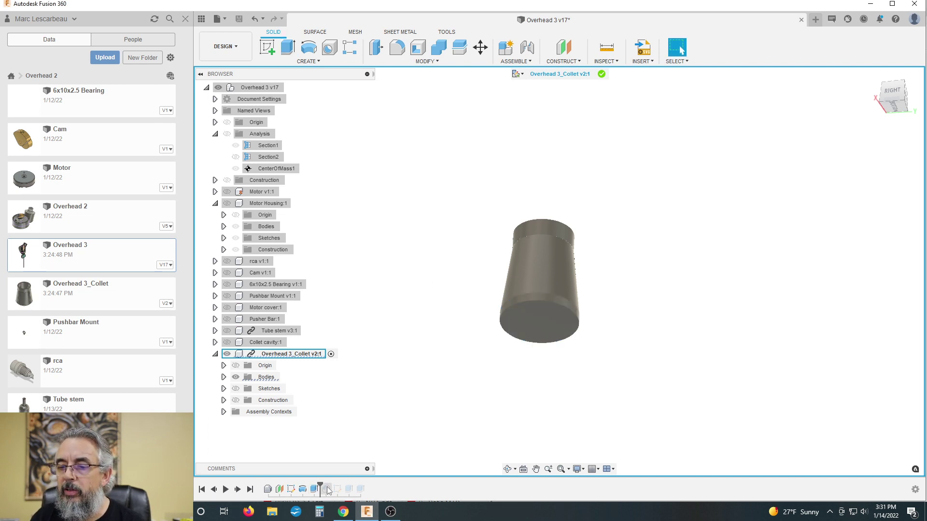
{"action": "left_click_drag", "start_coordinate": [320, 486], "coordinate": [331, 486]}
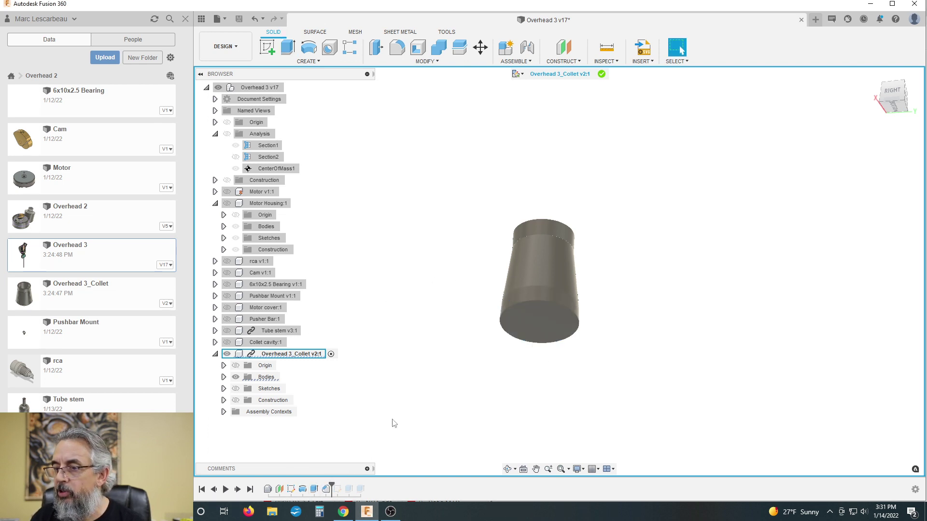
- Edit the collet's existing chamfer so it applies 1.5 mm to the outer edge of the wide bottom face
{"action": "left_click", "coordinate": [326, 490]}
{"action": "double_click", "coordinate": [327, 490]}
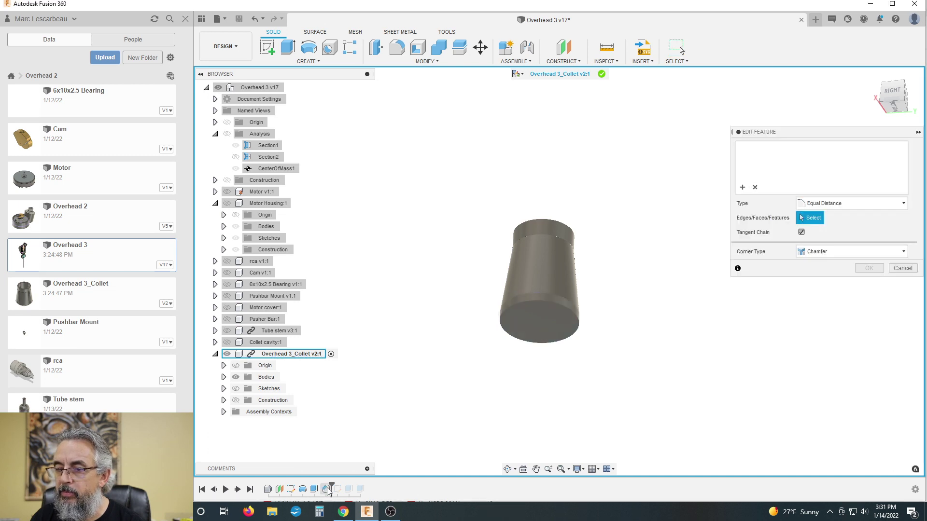
{"action": "left_click", "coordinate": [551, 303]}
{"action": "type", "text": "1.5"}
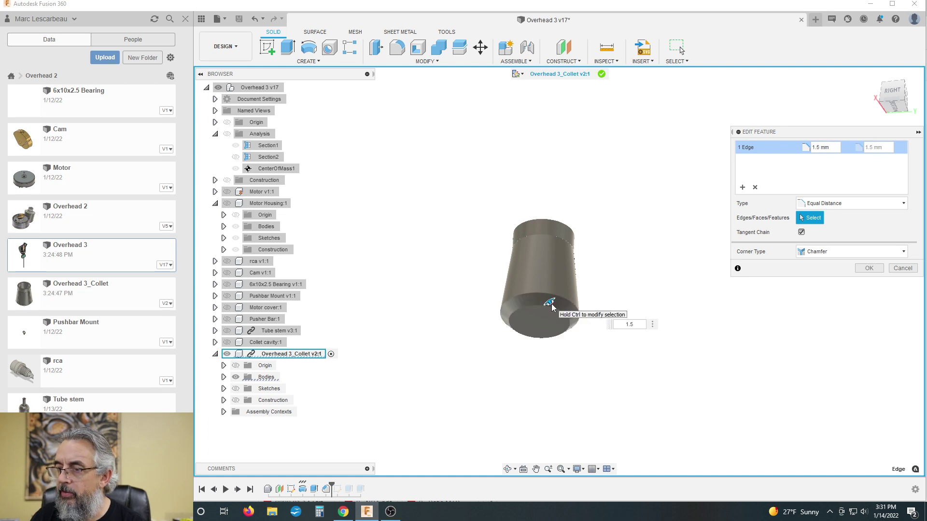
{"action": "key", "text": "Return"}
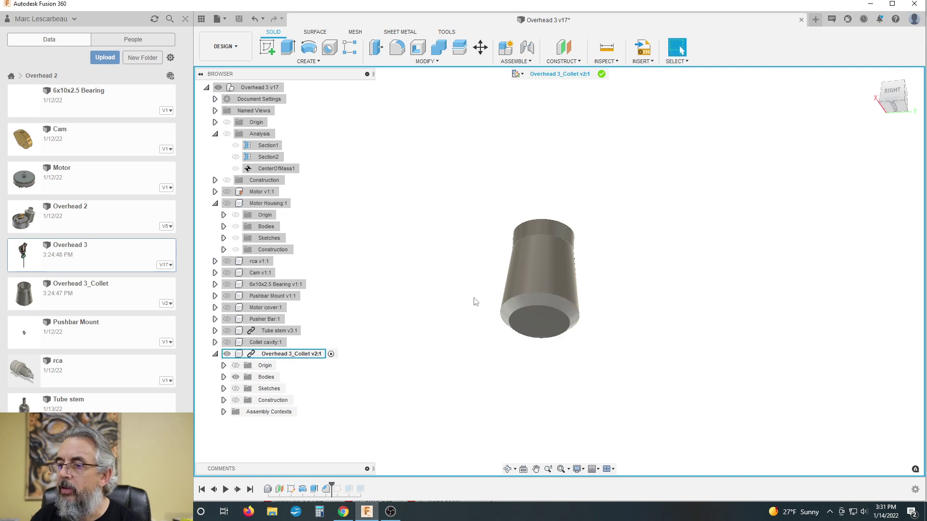
{"action": "scroll", "coordinate": [407, 298], "scroll_direction": "down", "scroll_amount": 3}
{"action": "middle_click_drag", "start_coordinate": [407, 298], "coordinate": [401, 327], "text": "shift"}
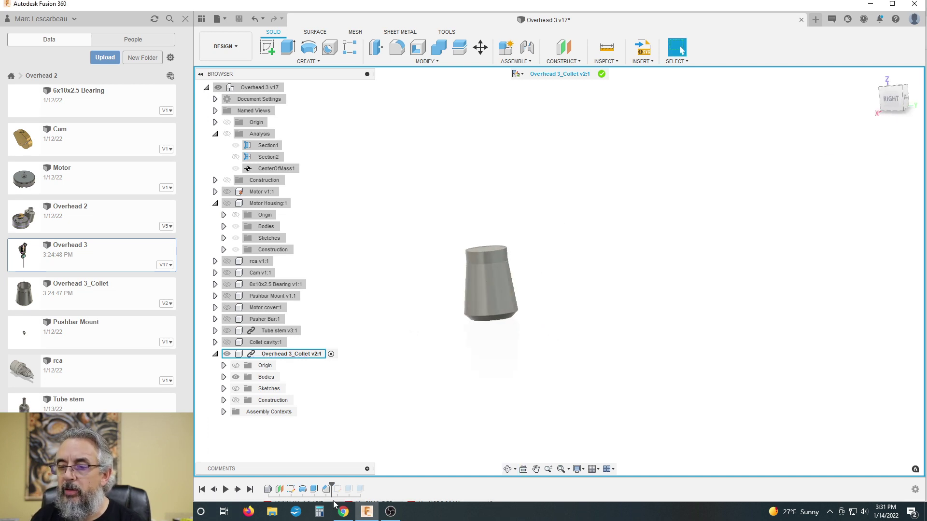
- Roll the collet's timeline forward to the end and redefine the slot sketch's plane onto the wide bottom face
{"action": "left_click_drag", "start_coordinate": [334, 481], "coordinate": [366, 481]}
{"action": "middle_click_drag", "start_coordinate": [517, 361], "coordinate": [478, 354], "text": "shift"}
{"action": "right_click", "coordinate": [339, 489]}
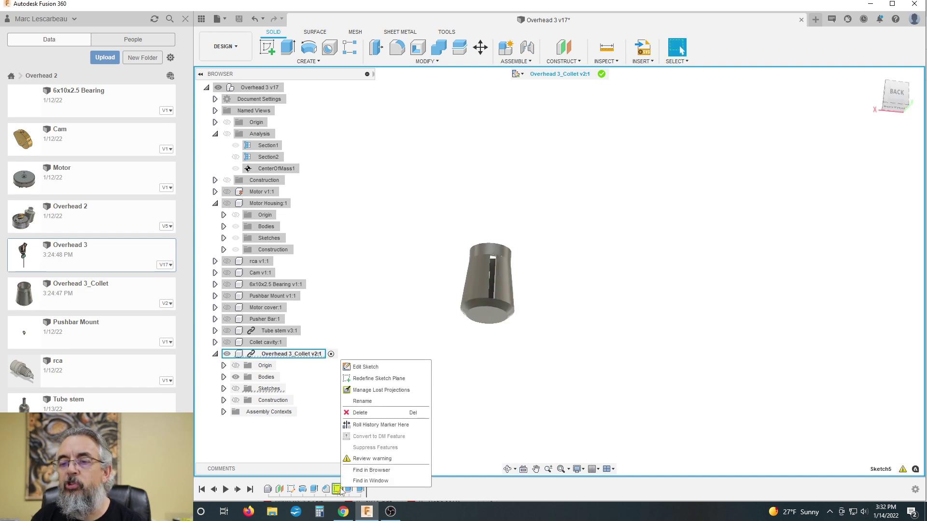
{"action": "left_click", "coordinate": [372, 378]}
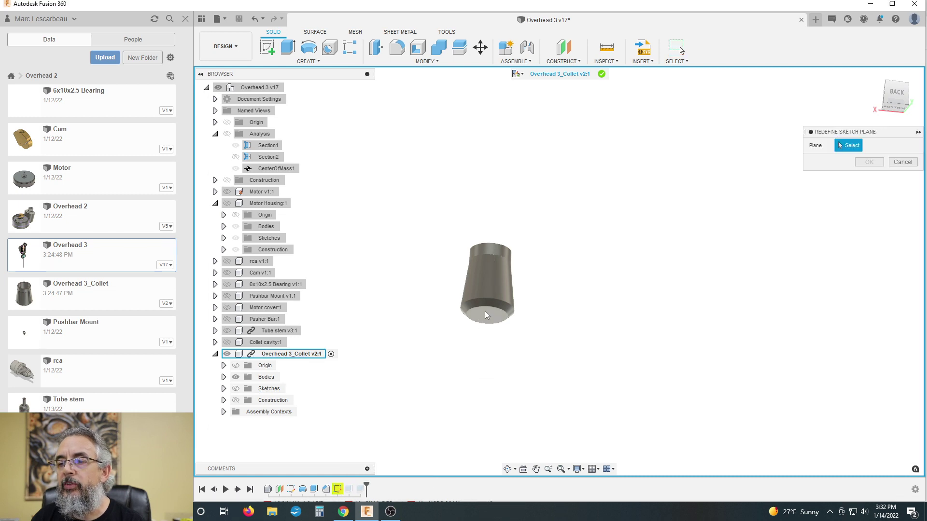
{"action": "left_click", "coordinate": [486, 325]}
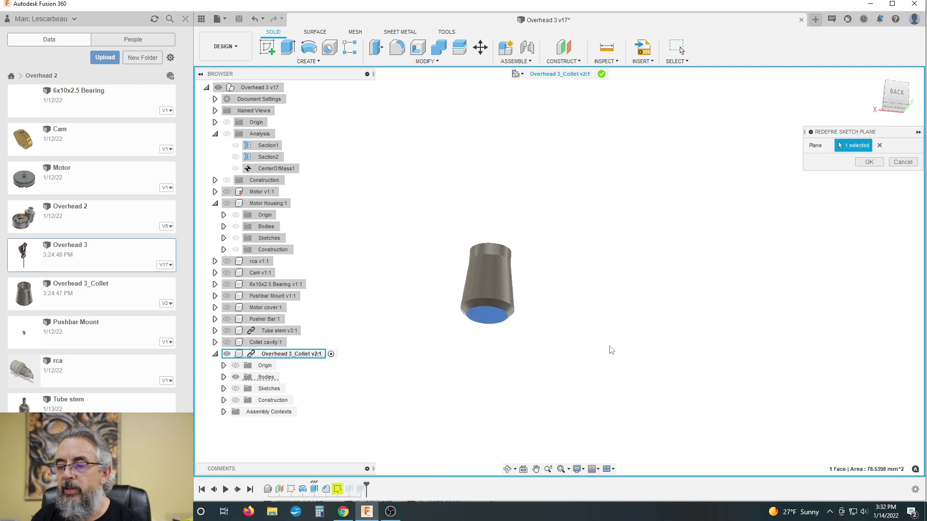
{"action": "left_click", "coordinate": [869, 161]}
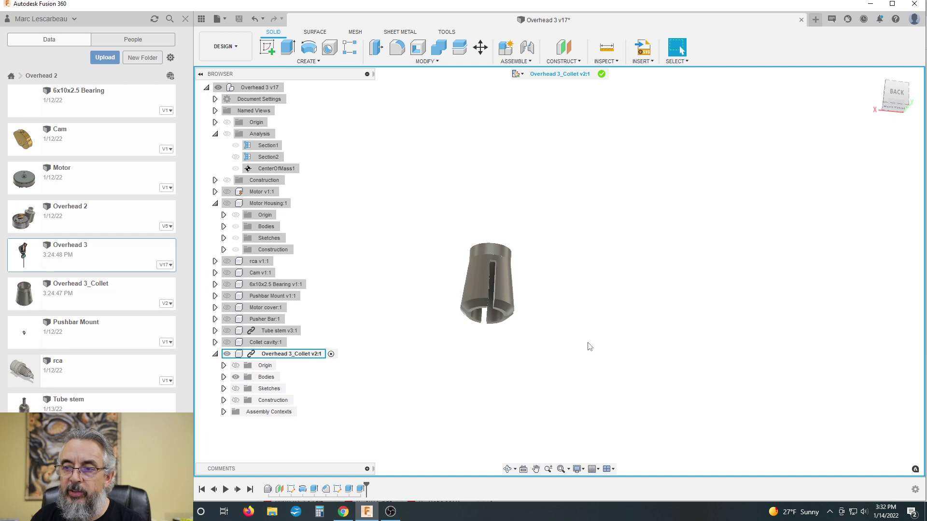
- Set the distance of the collet's slot cut to -13 mm
{"action": "middle_click_drag", "start_coordinate": [588, 344], "coordinate": [515, 423], "text": "shift"}
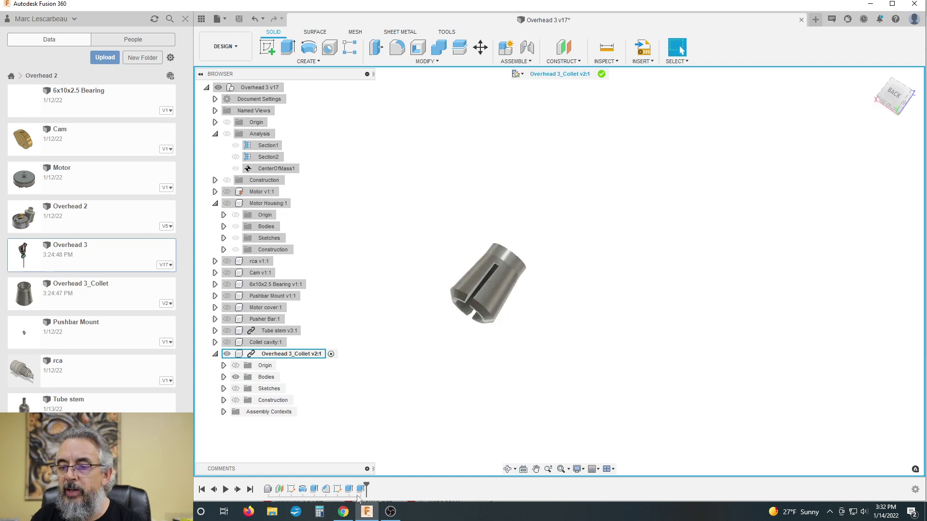
{"action": "double_click", "coordinate": [337, 489]}
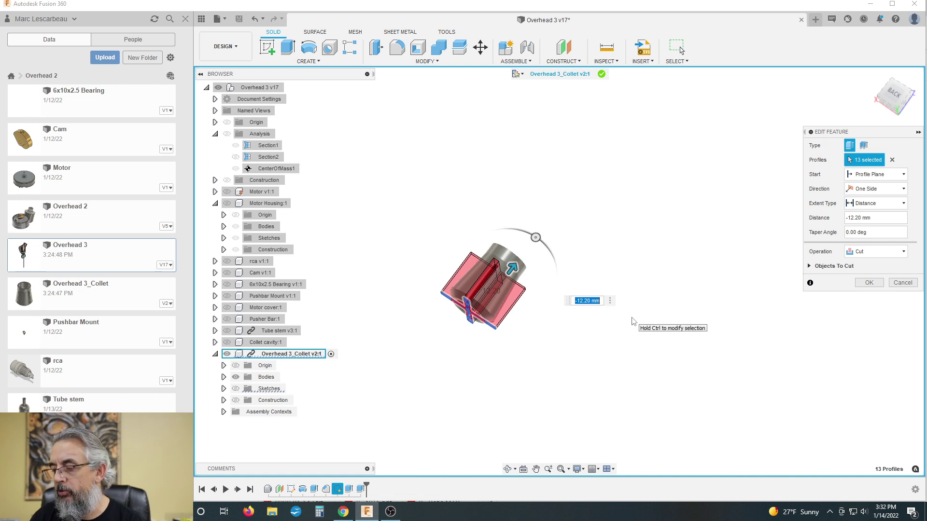
{"action": "type", "text": "-1"}
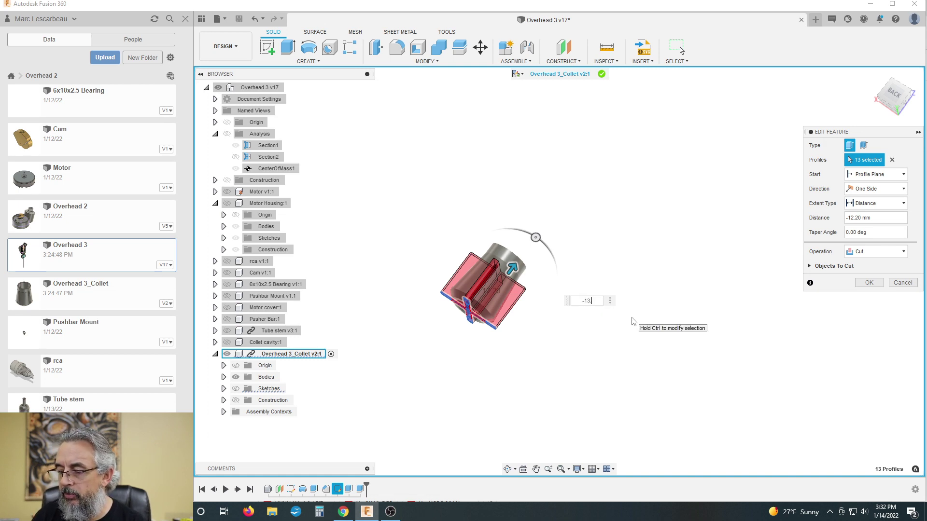
{"action": "type", "text": "3"}
{"action": "key", "text": "Return"}
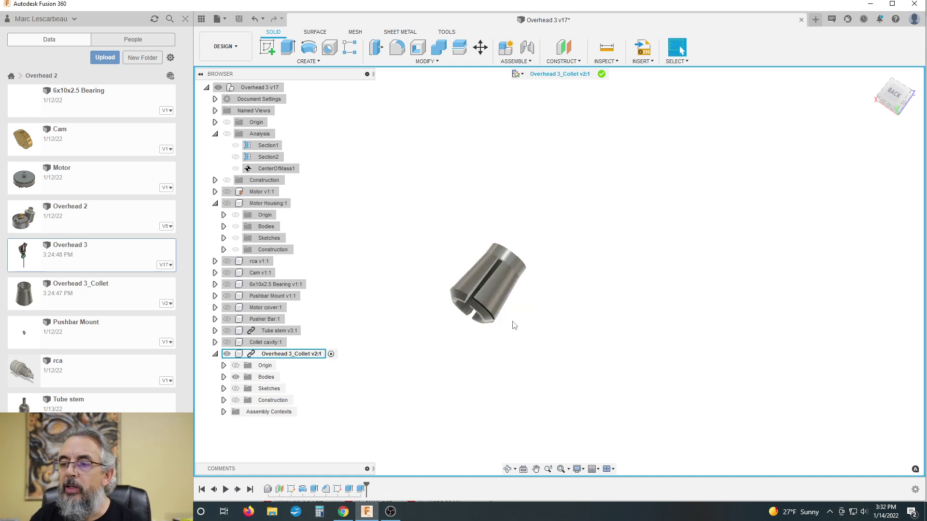
{"action": "mouse_move", "coordinate": [514, 325]}
{"action": "middle_mouse_down", "text": "shift"}
{"action": "mouse_move", "coordinate": [552, 289]}
{"action": "mouse_move", "coordinate": [529, 283]}
{"action": "mouse_move", "coordinate": [544, 326]}
{"action": "mouse_move", "coordinate": [436, 290]}
{"action": "mouse_move", "coordinate": [525, 312]}
{"action": "mouse_move", "coordinate": [542, 285]}
{"action": "mouse_move", "coordinate": [511, 310]}
{"action": "middle_mouse_up", "text": "shift"}
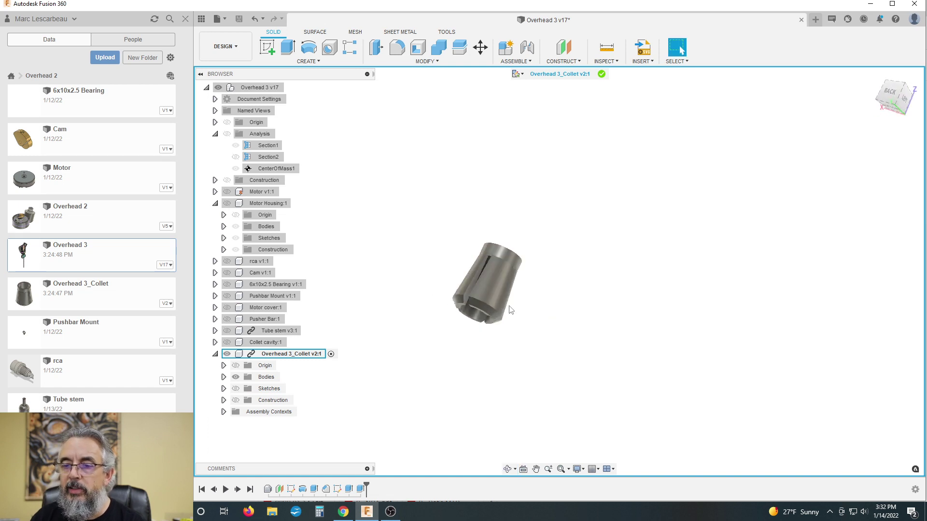
- End the collet's in-place edit and remove the visibility overrides from the Overhead 3 assembly
{"action": "right_click", "coordinate": [299, 354]}
{"action": "left_click", "coordinate": [350, 362]}
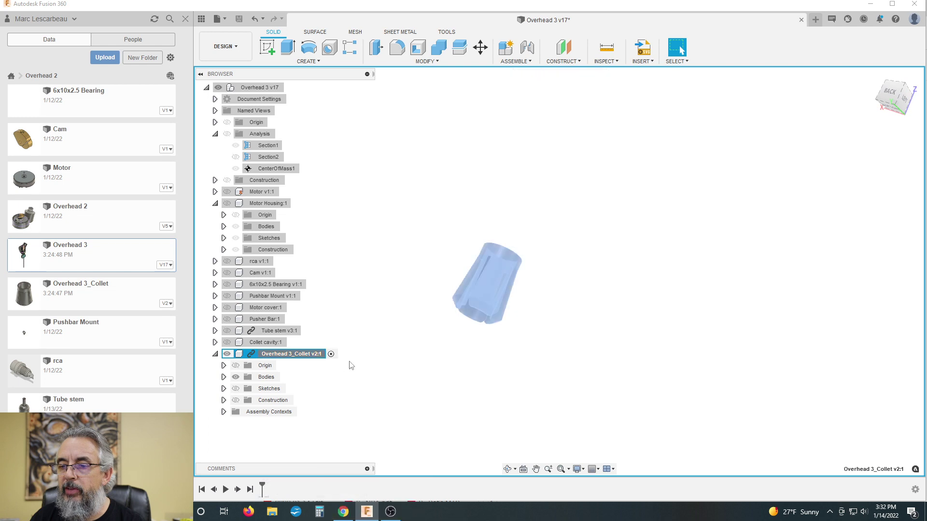
{"action": "right_click", "coordinate": [244, 87]}
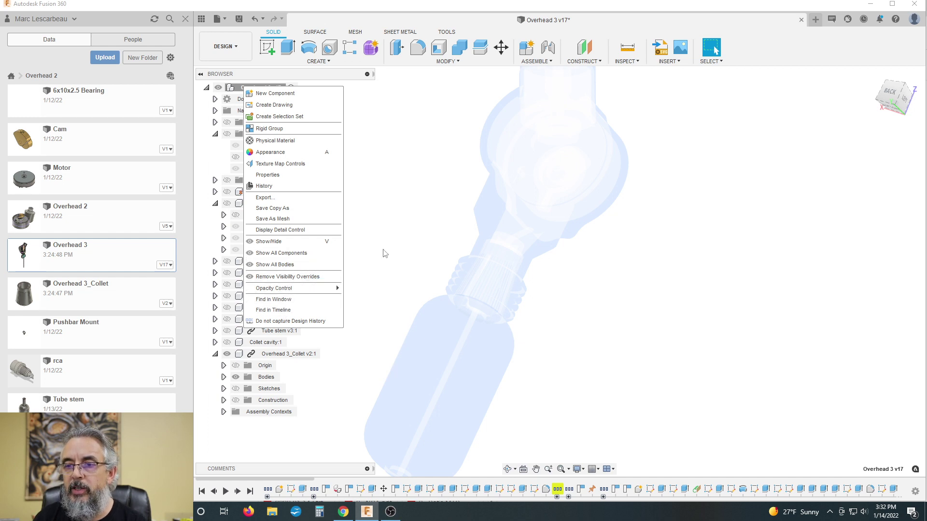
{"action": "left_click", "coordinate": [406, 251]}
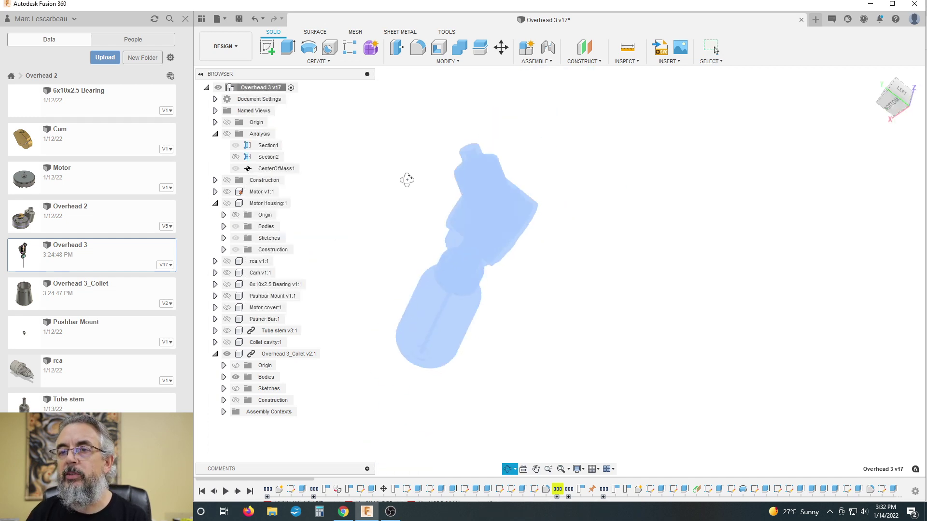
{"action": "right_click", "coordinate": [260, 87]}
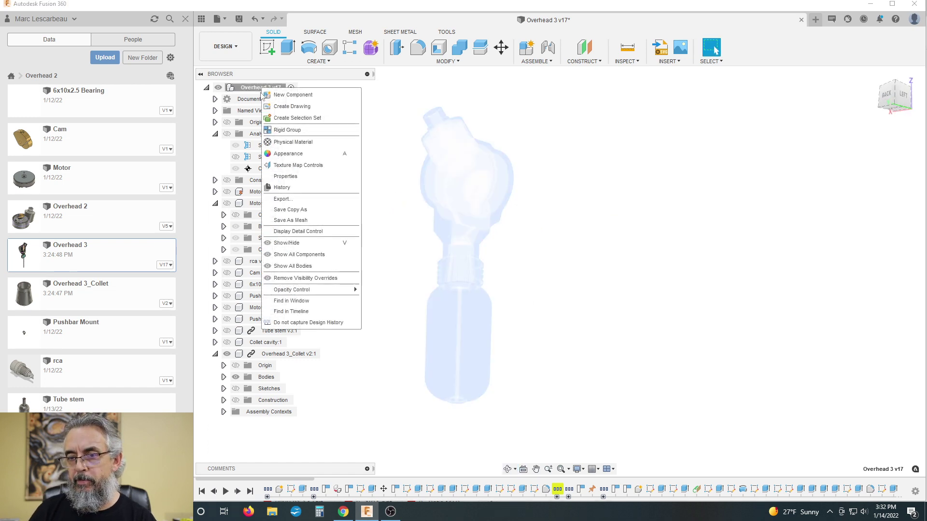
{"action": "mouse_move", "coordinate": [301, 292]}
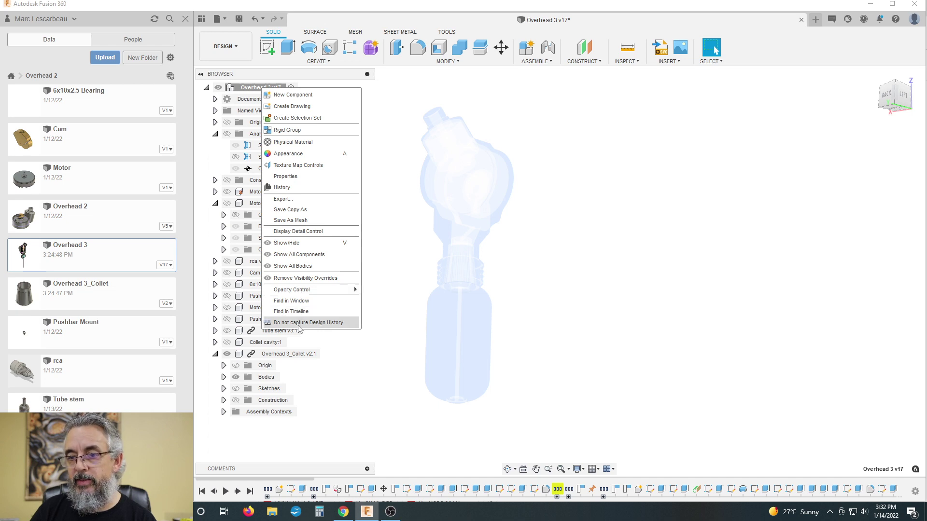
{"action": "left_click", "coordinate": [306, 279]}
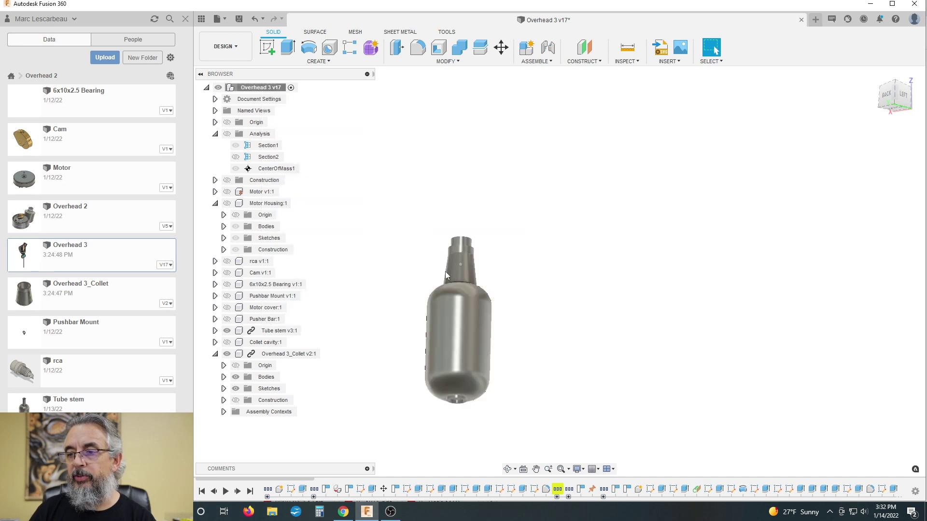
{"action": "middle_click_drag", "start_coordinate": [564, 270], "coordinate": [354, 267], "text": "shift"}
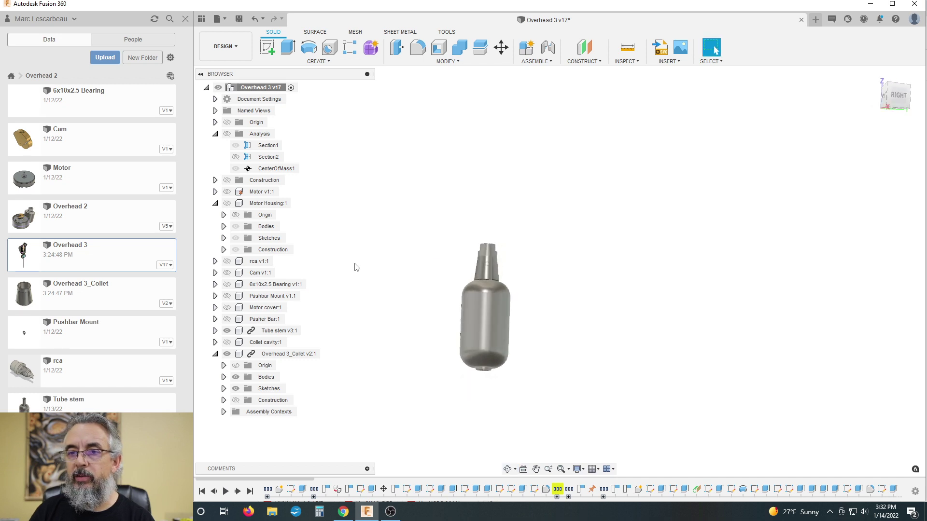
- Show the pusher bar, motor cover, pushbar mount, bearing, cam, rca, motor housing and motor alongside the tube stem
{"action": "left_click", "coordinate": [227, 331]}
{"action": "left_click", "coordinate": [227, 319]}
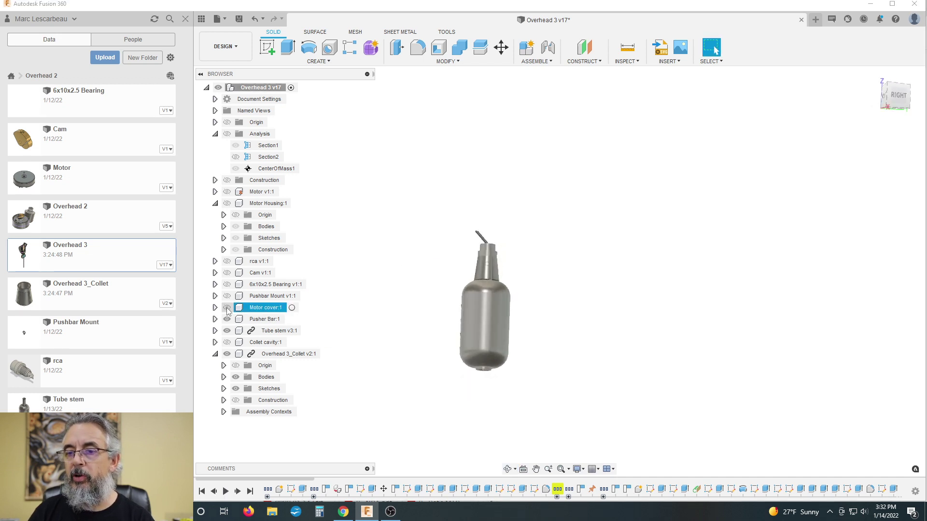
{"action": "left_click", "coordinate": [227, 307]}
{"action": "left_click", "coordinate": [226, 296]}
{"action": "left_click", "coordinate": [227, 285]}
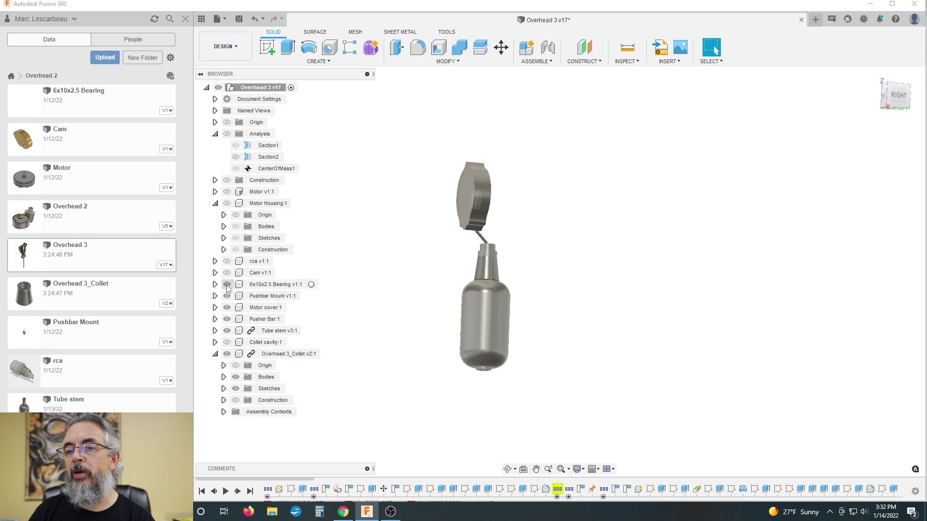
{"action": "left_click", "coordinate": [227, 273]}
{"action": "left_click", "coordinate": [226, 261]}
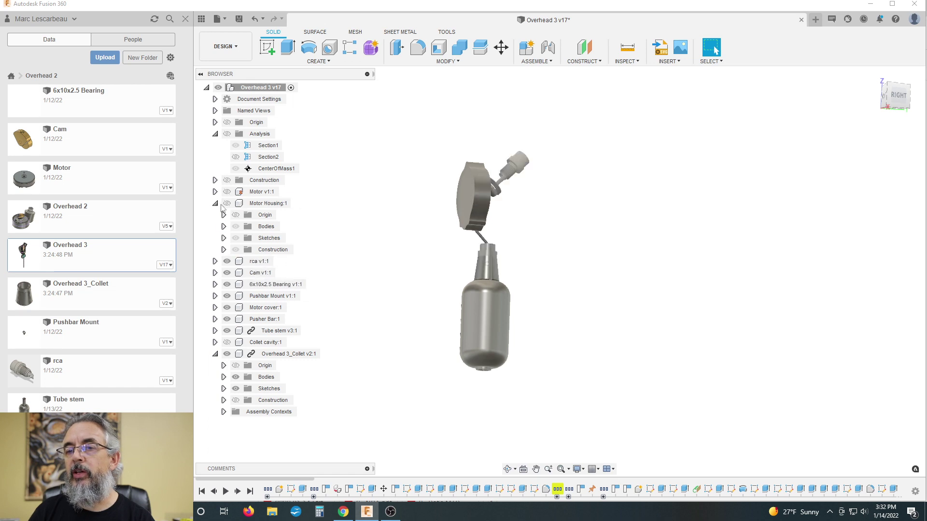
{"action": "left_click", "coordinate": [227, 204]}
{"action": "left_click", "coordinate": [227, 191]}
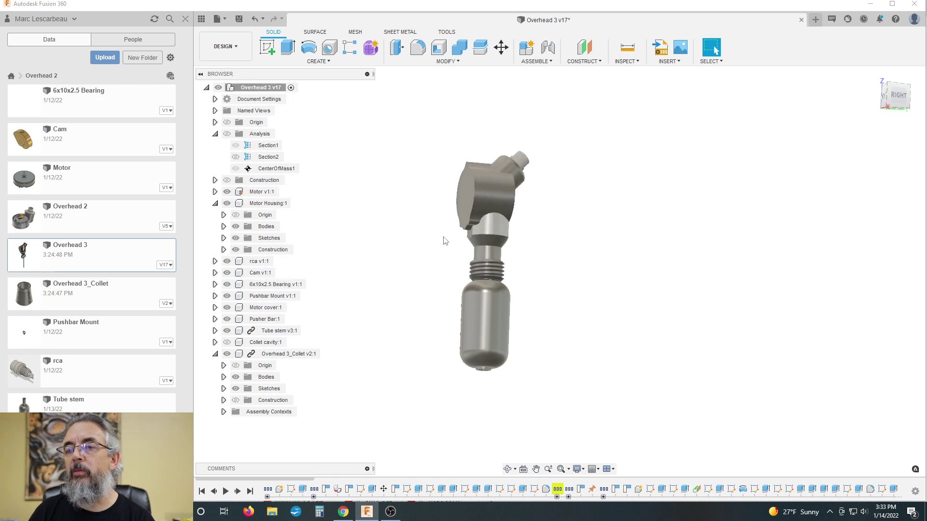
- Hide the tube stem and check how the collet's end sits in the motor housing's threaded neck
{"action": "middle_click_drag", "start_coordinate": [418, 250], "coordinate": [427, 265], "text": "shift"}
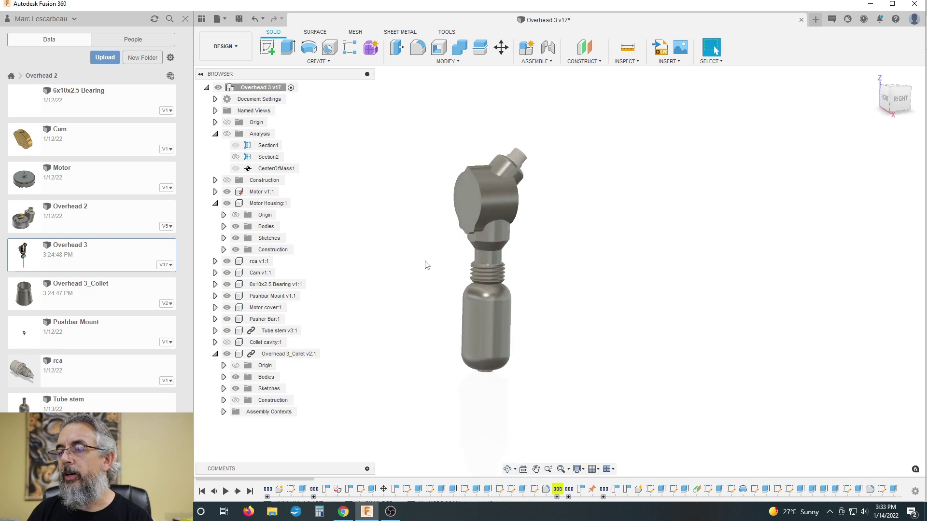
{"action": "scroll", "coordinate": [491, 284], "scroll_direction": "up", "scroll_amount": 3}
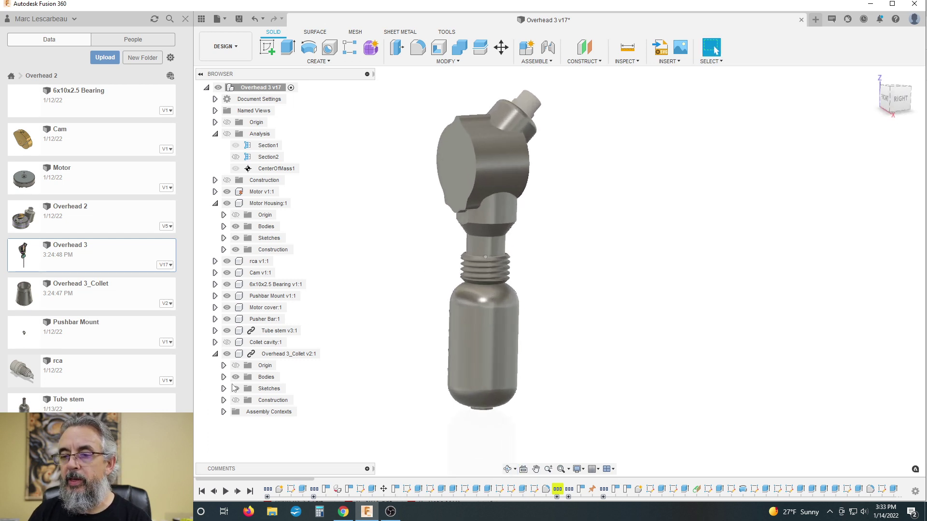
{"action": "left_click", "coordinate": [227, 331]}
{"action": "middle_click_drag", "start_coordinate": [523, 327], "coordinate": [545, 326], "text": "shift"}
{"action": "scroll", "coordinate": [498, 280], "scroll_direction": "up", "scroll_amount": 5}
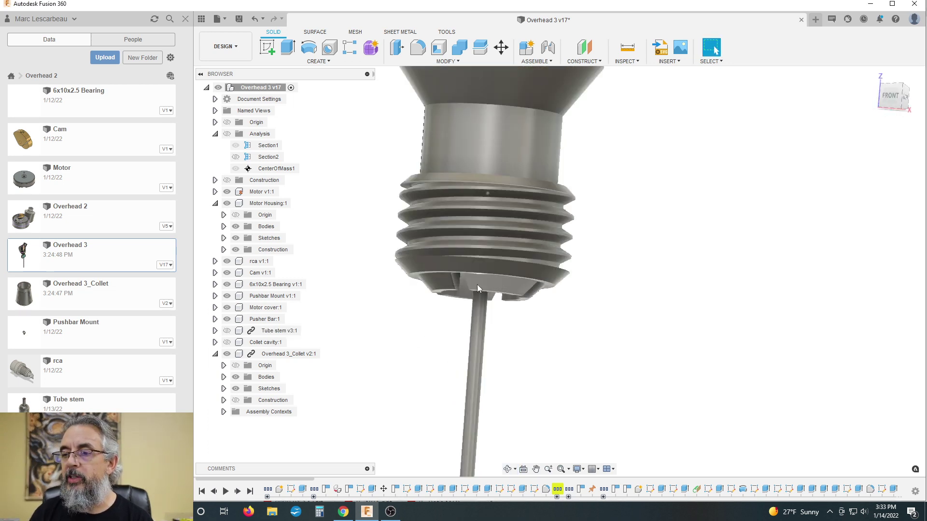
{"action": "scroll", "coordinate": [482, 279], "scroll_direction": "down", "scroll_amount": 6}
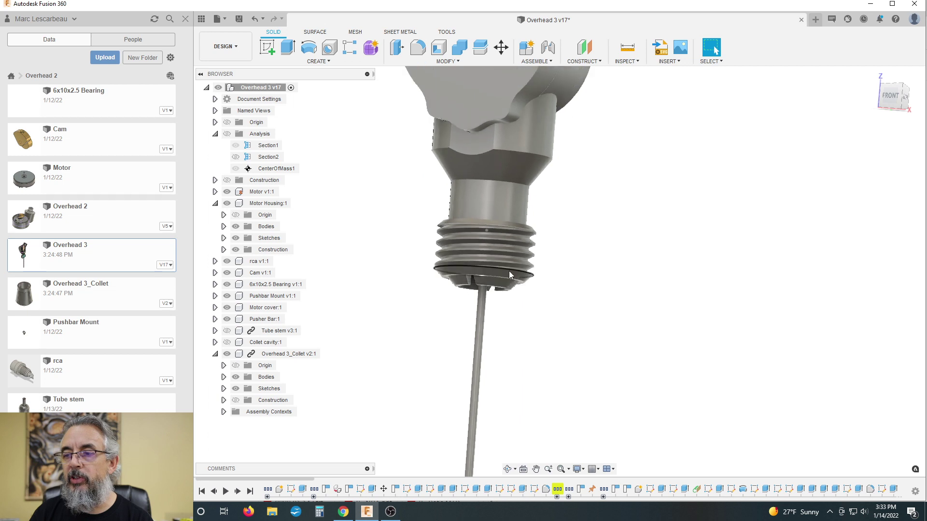
- Measure the diameter of the thread's outer crest face on the motor housing
{"action": "middle_click_drag", "start_coordinate": [386, 269], "coordinate": [410, 256], "text": "shift"}
{"action": "scroll", "coordinate": [493, 250], "scroll_direction": "up", "scroll_amount": 10}
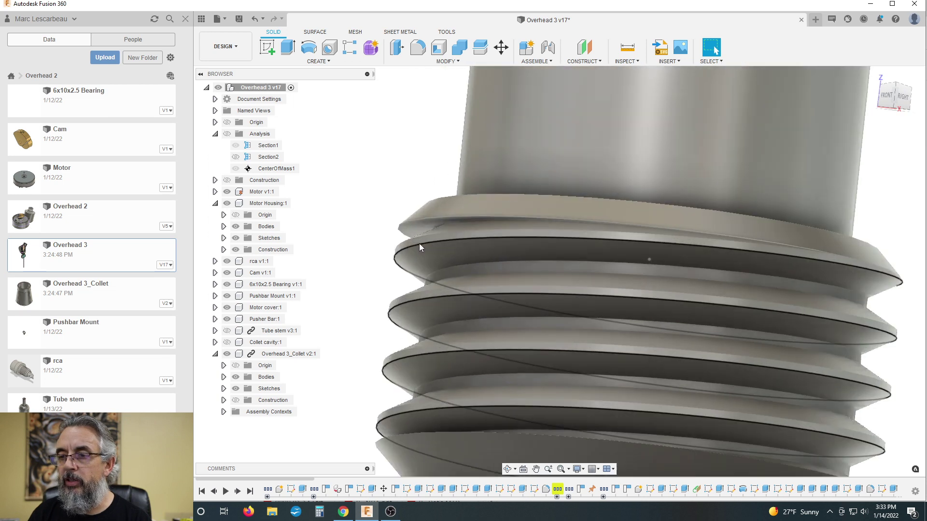
{"action": "left_click", "coordinate": [622, 48]}
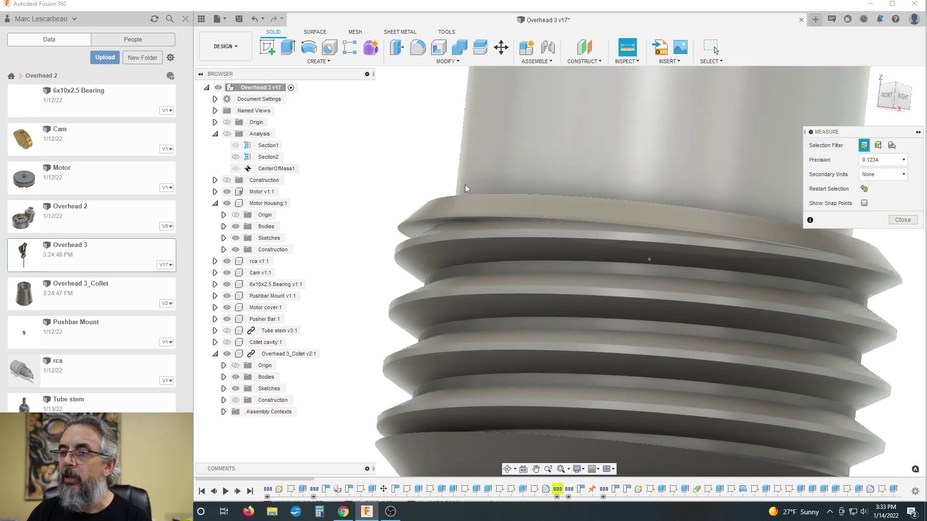
{"action": "scroll", "coordinate": [405, 247], "scroll_direction": "up", "scroll_amount": 3}
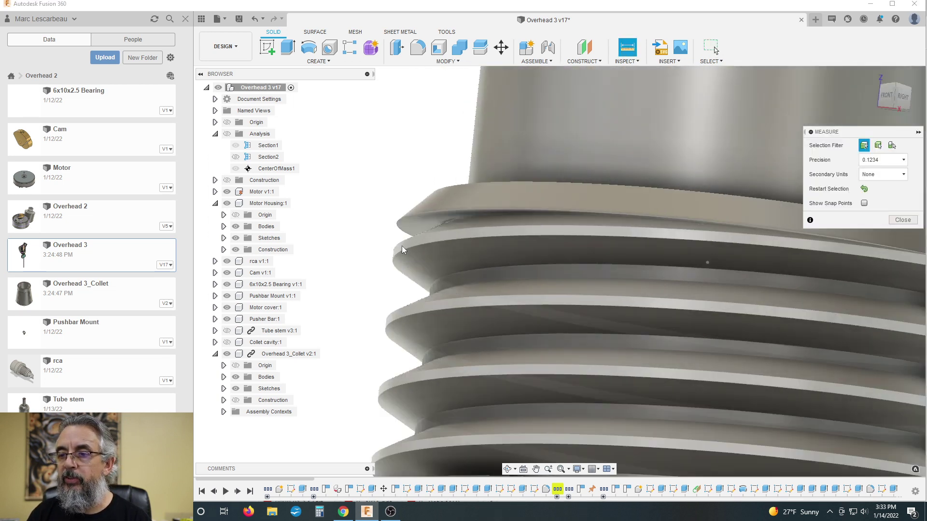
{"action": "left_click", "coordinate": [404, 248]}
{"action": "scroll", "coordinate": [402, 239], "scroll_direction": "down", "scroll_amount": 3}
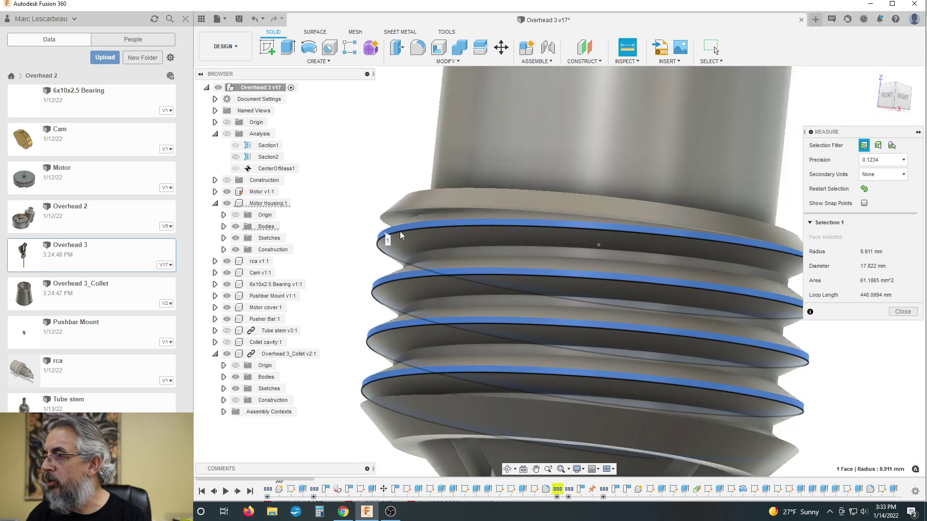
{"action": "scroll", "coordinate": [401, 235], "scroll_direction": "down", "scroll_amount": 3}
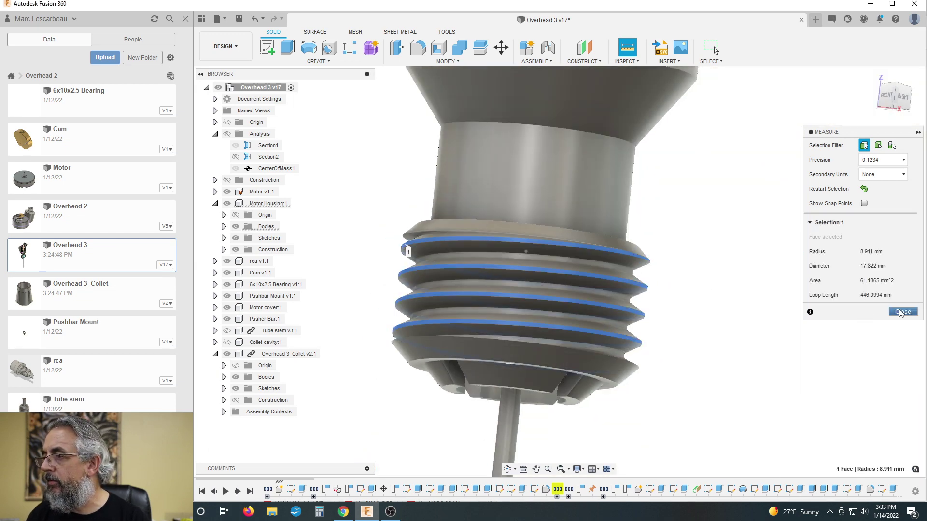
{"action": "left_click", "coordinate": [903, 312]}
- Create an active internal standard component named Collet nut under the Overhead 3 assembly and view the housing from below
{"action": "scroll", "coordinate": [548, 313], "scroll_direction": "down", "scroll_amount": 3}
{"action": "mouse_move", "coordinate": [435, 340]}
{"action": "middle_mouse_down", "text": "shift"}
{"action": "mouse_move", "coordinate": [437, 315]}
{"action": "mouse_move", "coordinate": [440, 324]}
{"action": "middle_mouse_up", "text": "shift"}
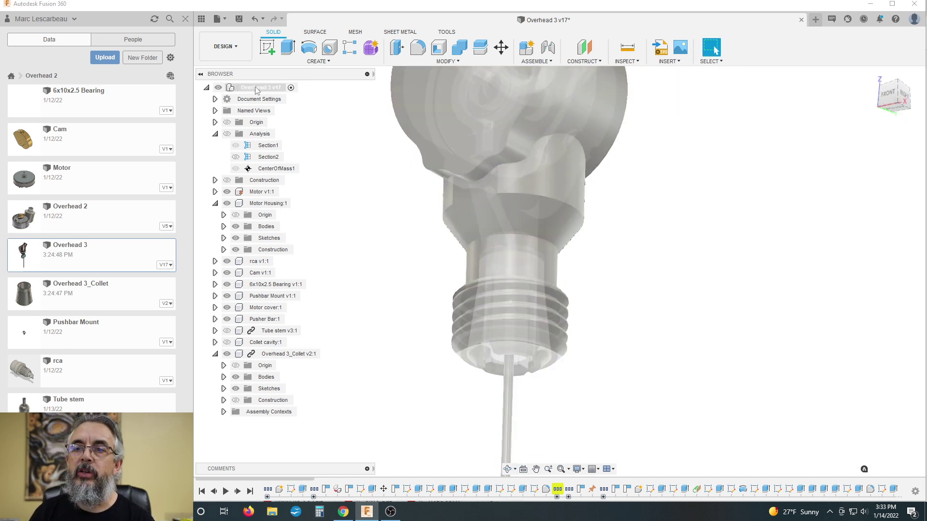
{"action": "right_click", "coordinate": [254, 88]}
{"action": "left_click", "coordinate": [287, 95]}
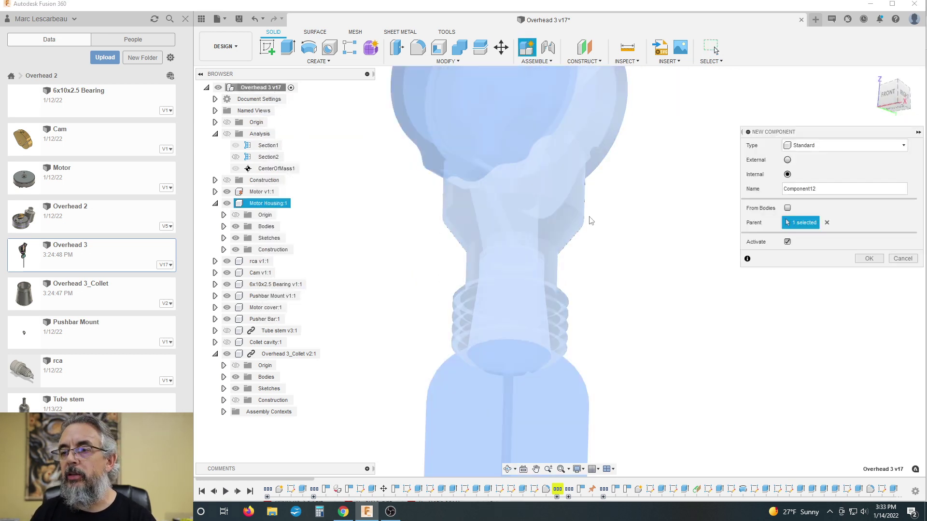
{"action": "double_click", "coordinate": [813, 189]}
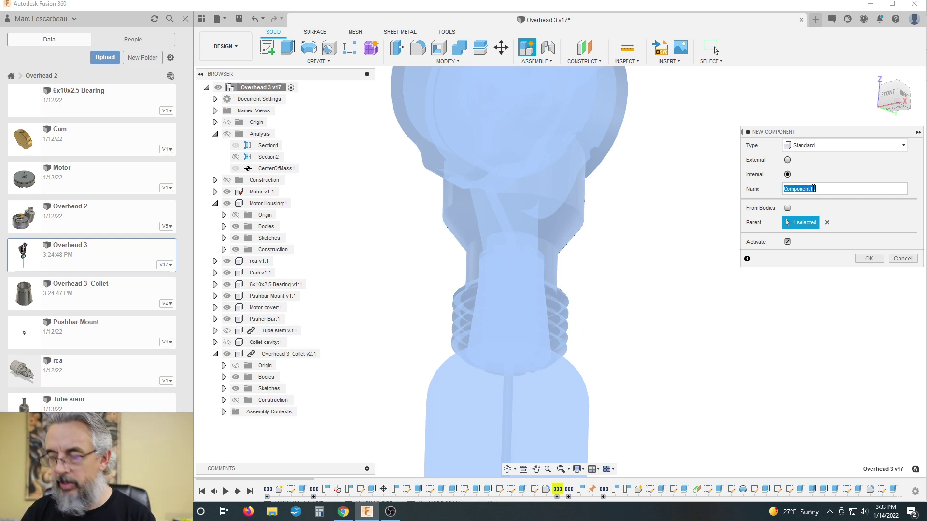
{"action": "type", "text": "Collet"}
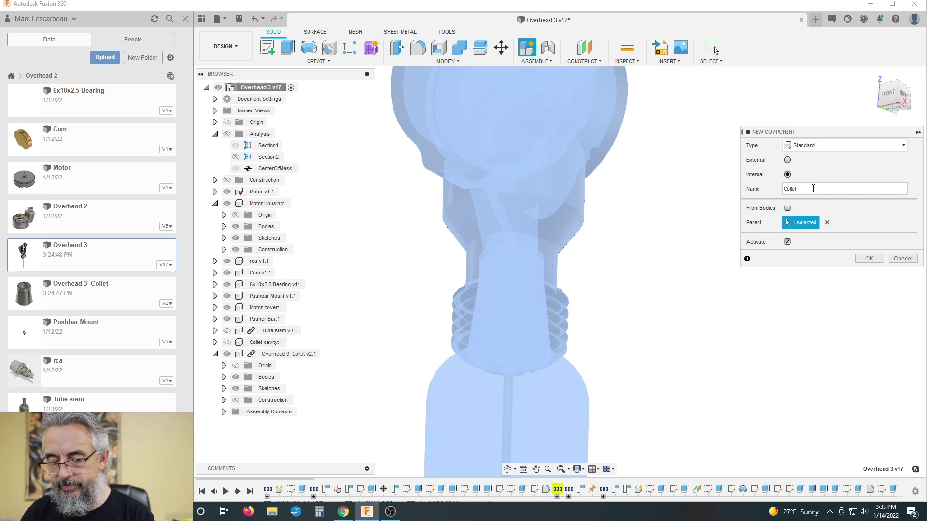
{"action": "type", "text": " nut"}
{"action": "key", "text": "Return"}
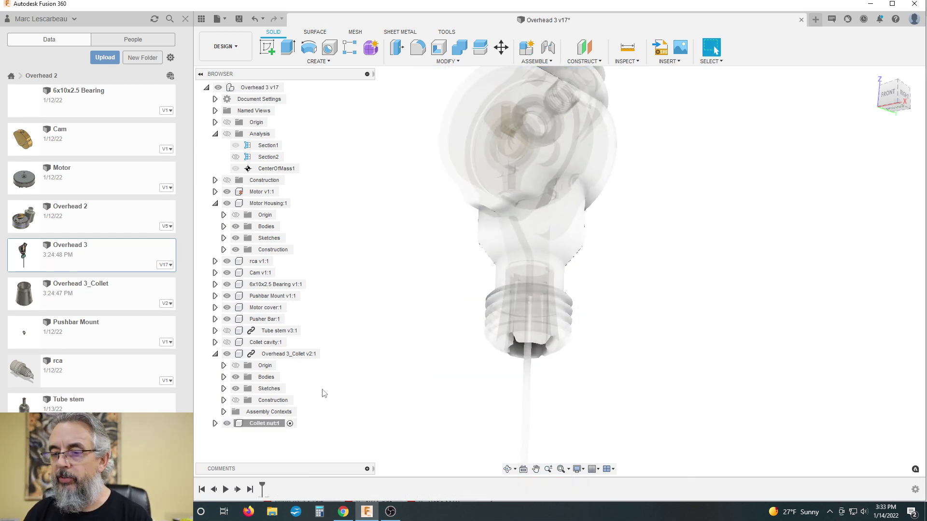
{"action": "middle_click_drag", "start_coordinate": [441, 385], "coordinate": [434, 337], "text": "shift"}
{"action": "scroll", "coordinate": [531, 327], "scroll_direction": "up", "scroll_amount": 5}
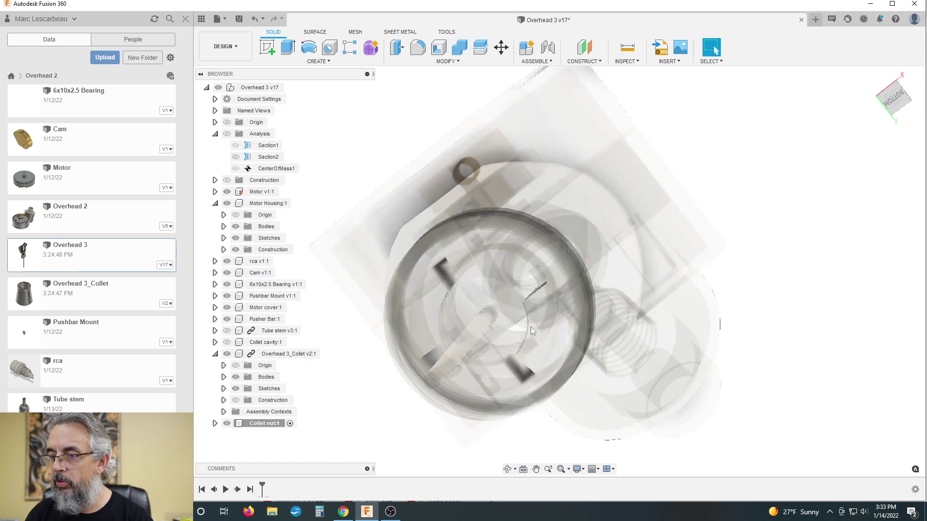
- Hide the Overhead 3_Collet component and create a construction plane offset 1.5 mm from the end face of the motor housing's threaded neck
{"action": "middle_click_drag", "start_coordinate": [550, 330], "coordinate": [642, 270], "text": "shift"}
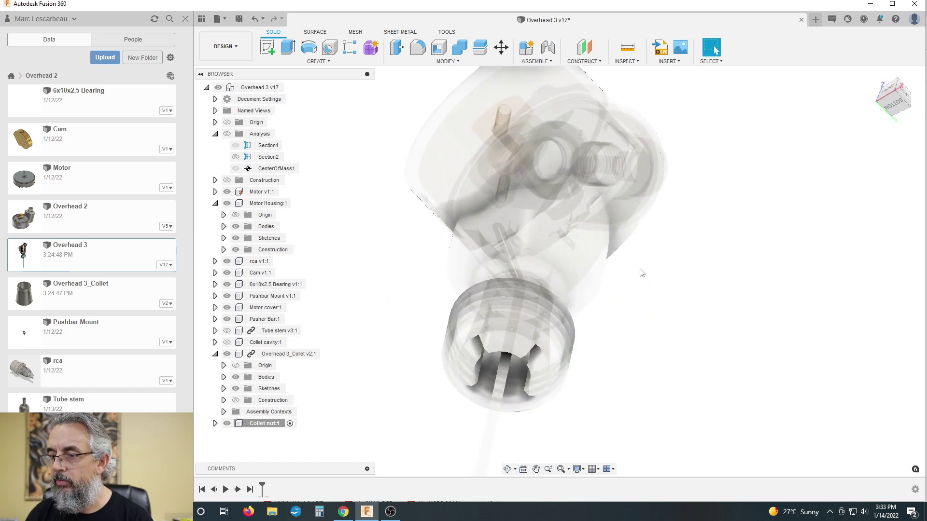
{"action": "scroll", "coordinate": [415, 397], "scroll_direction": "down", "scroll_amount": 1}
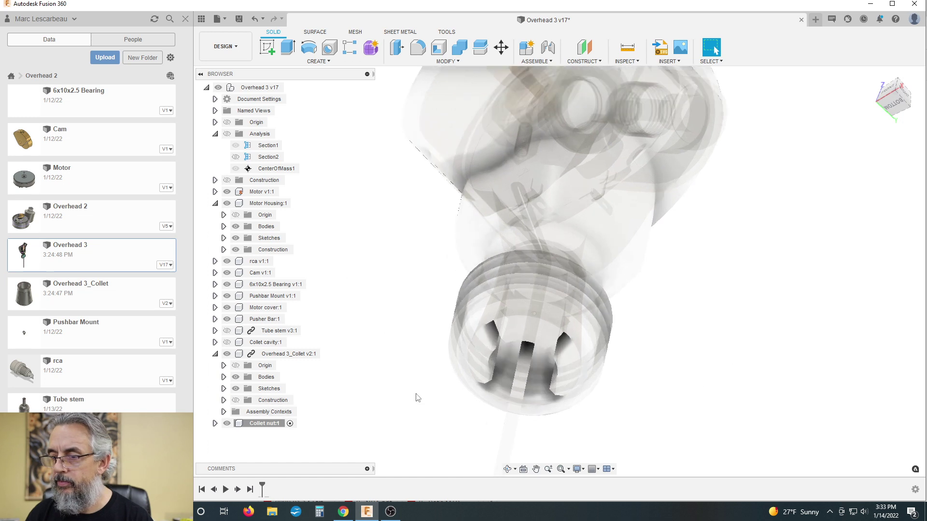
{"action": "left_click", "coordinate": [593, 63]}
{"action": "left_click", "coordinate": [586, 74]}
{"action": "middle_click_drag", "start_coordinate": [597, 411], "coordinate": [455, 426], "text": "shift"}
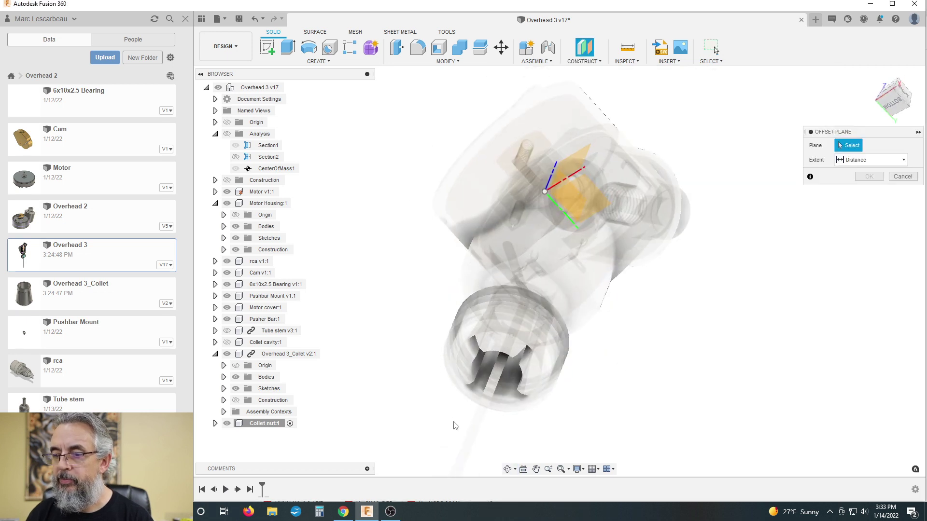
{"action": "left_click", "coordinate": [228, 355]}
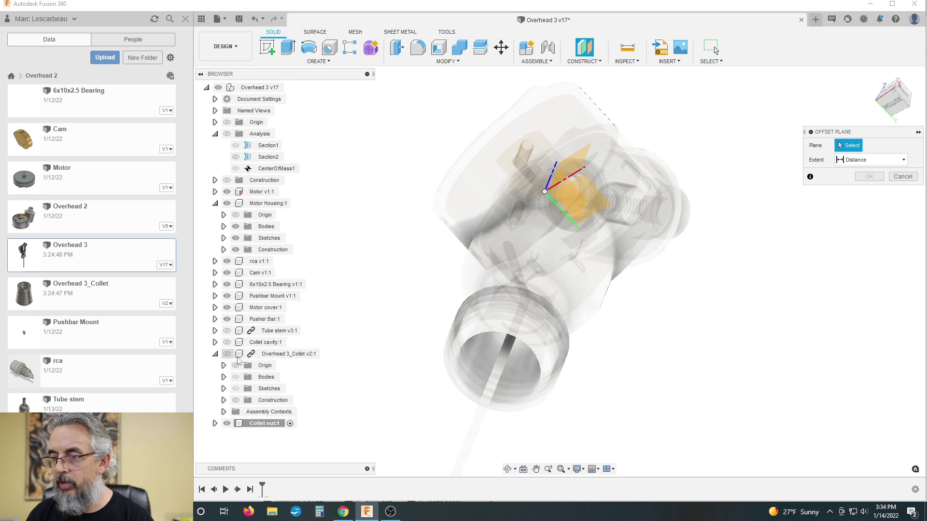
{"action": "scroll", "coordinate": [502, 359], "scroll_direction": "up", "scroll_amount": 5}
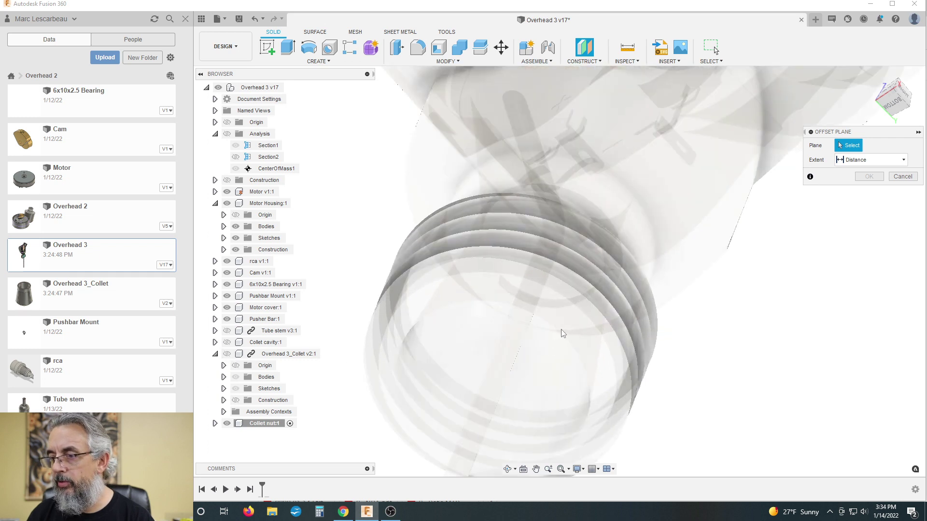
{"action": "scroll", "coordinate": [434, 315], "scroll_direction": "up", "scroll_amount": 3}
{"action": "scroll", "coordinate": [444, 271], "scroll_direction": "down", "scroll_amount": 2}
{"action": "scroll", "coordinate": [459, 248], "scroll_direction": "down", "scroll_amount": 2}
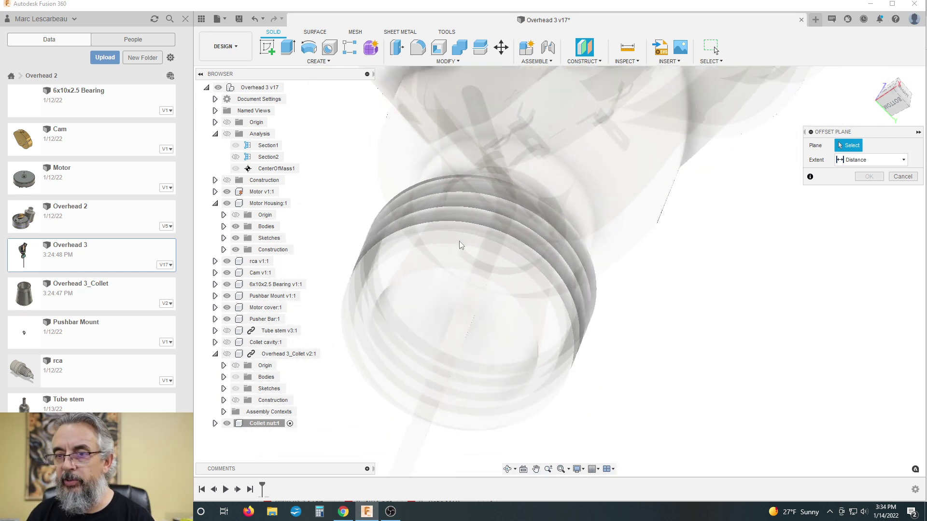
{"action": "left_click", "coordinate": [420, 272]}
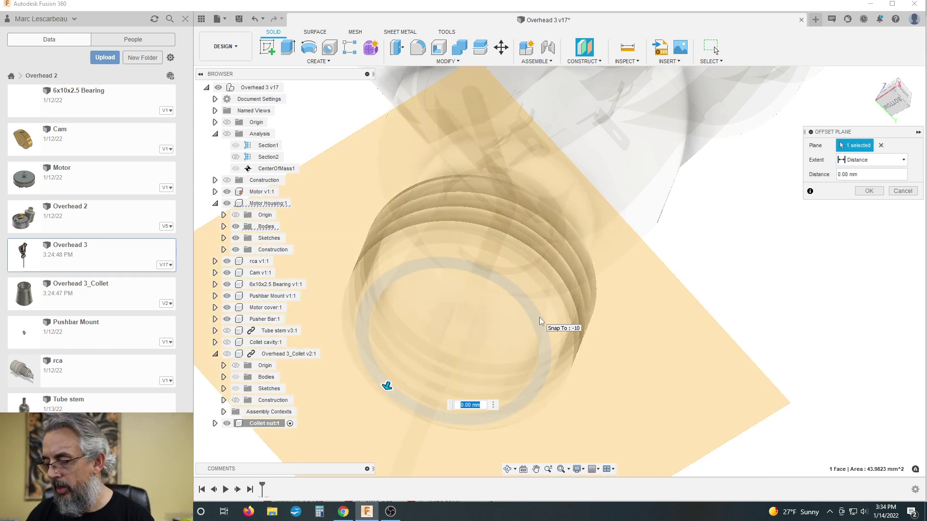
{"action": "type", "text": "1.5"}
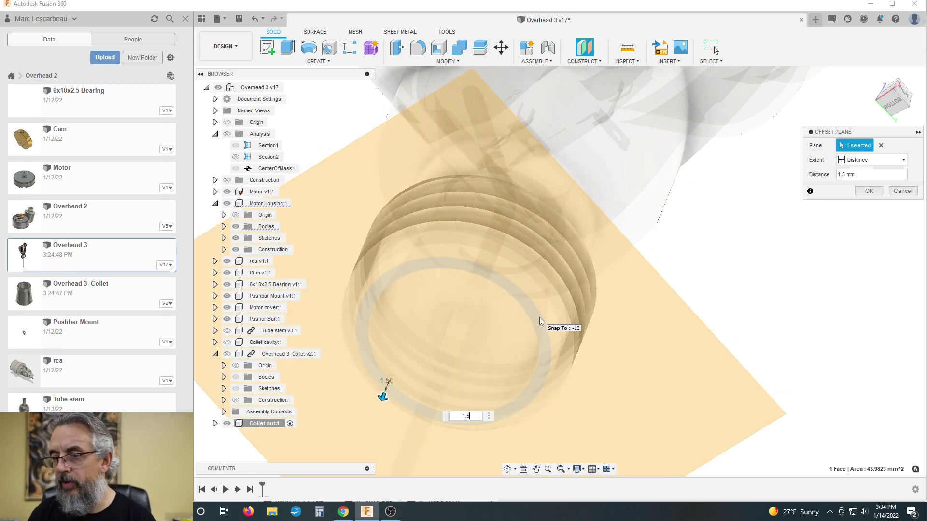
{"action": "key", "text": "Return"}
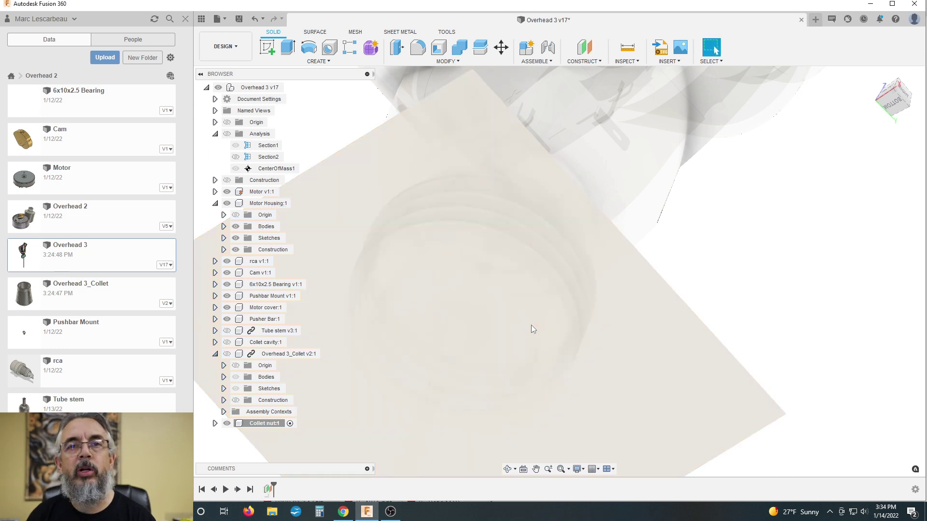
- Start a sketch on the new offset plane at the end of the threaded neck
{"action": "middle_click_drag", "start_coordinate": [486, 337], "coordinate": [636, 316], "text": "shift"}
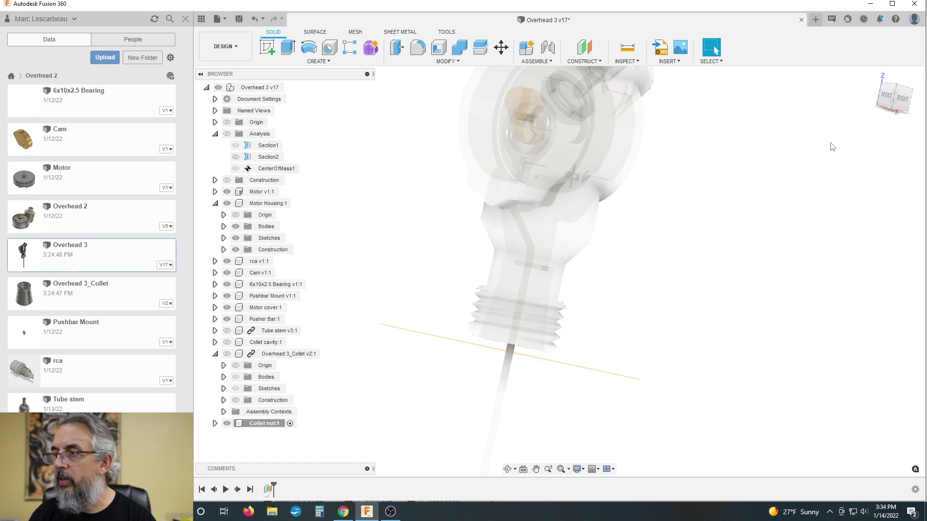
{"action": "left_click", "coordinate": [904, 99]}
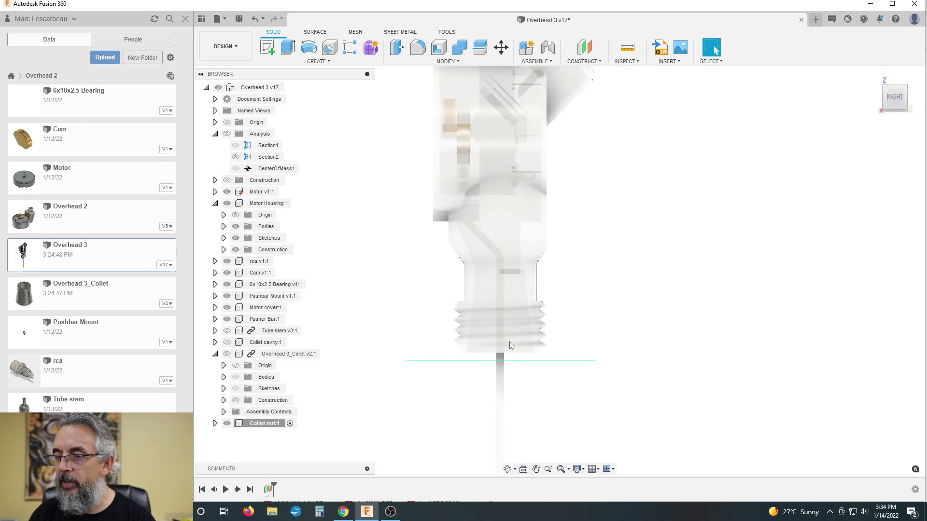
{"action": "scroll", "coordinate": [500, 355], "scroll_direction": "up", "scroll_amount": 1}
{"action": "scroll", "coordinate": [554, 354], "scroll_direction": "down", "scroll_amount": 2}
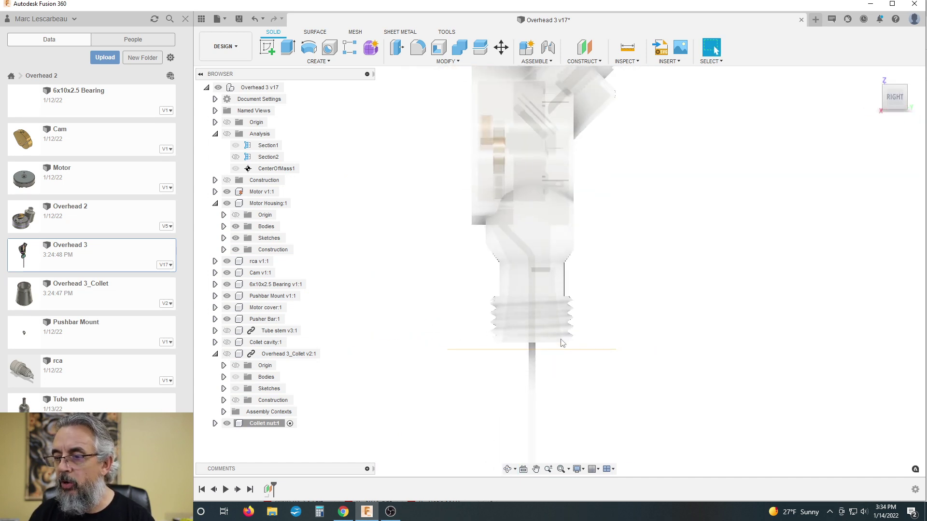
{"action": "middle_click_drag", "start_coordinate": [501, 384], "coordinate": [491, 363], "text": "shift"}
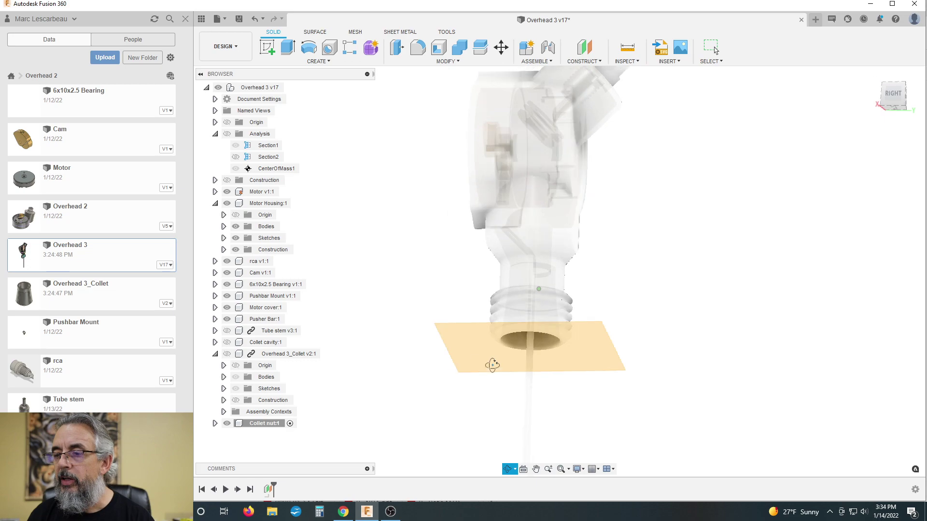
{"action": "left_click", "coordinate": [267, 47]}
{"action": "left_click", "coordinate": [587, 370]}
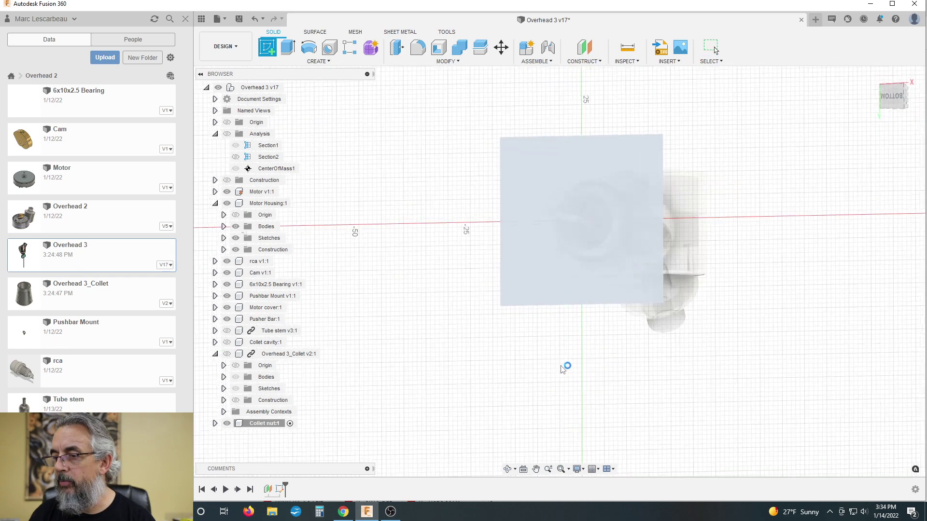
{"action": "scroll", "coordinate": [506, 291], "scroll_direction": "down", "scroll_amount": 3}
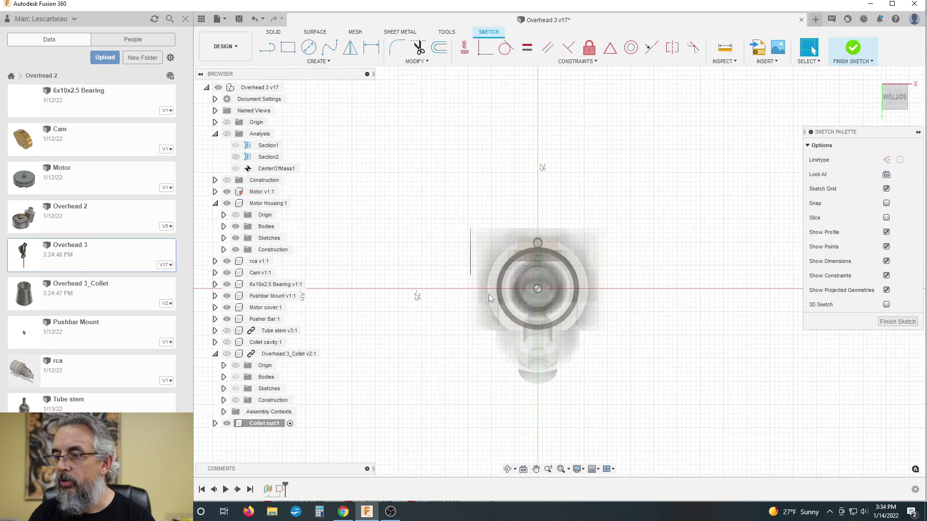
{"action": "scroll", "coordinate": [515, 291], "scroll_direction": "up", "scroll_amount": 5}
{"action": "scroll", "coordinate": [579, 290], "scroll_direction": "down", "scroll_amount": 4}
{"action": "scroll", "coordinate": [579, 268], "scroll_direction": "up", "scroll_amount": 3}
{"action": "scroll", "coordinate": [579, 268], "scroll_direction": "down", "scroll_amount": 3}
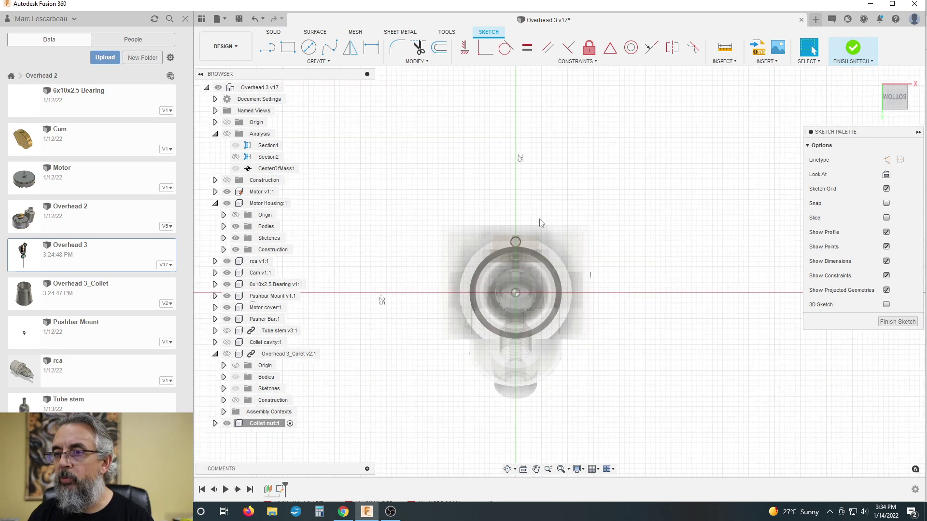
- Draw a circle 8.2 mm in diameter centred on the sketch origin
{"action": "key", "text": "c"}
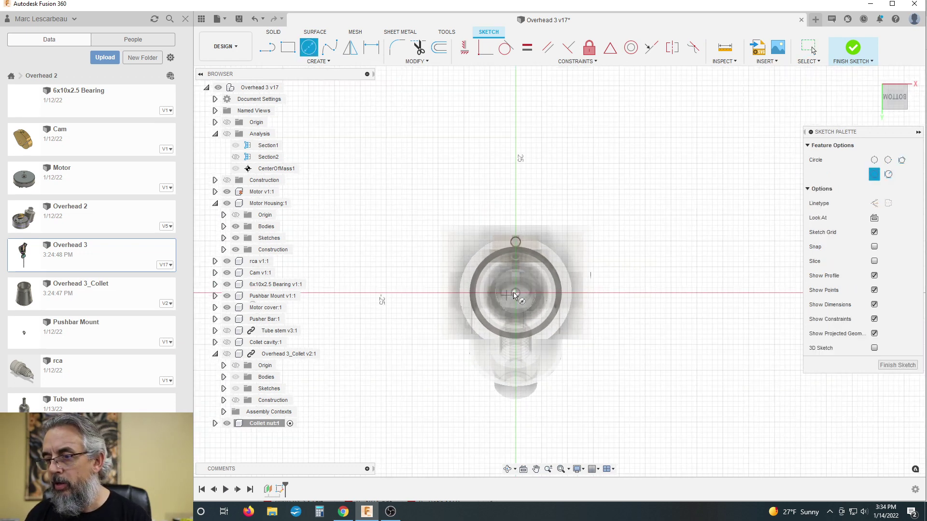
{"action": "left_click", "coordinate": [515, 293]}
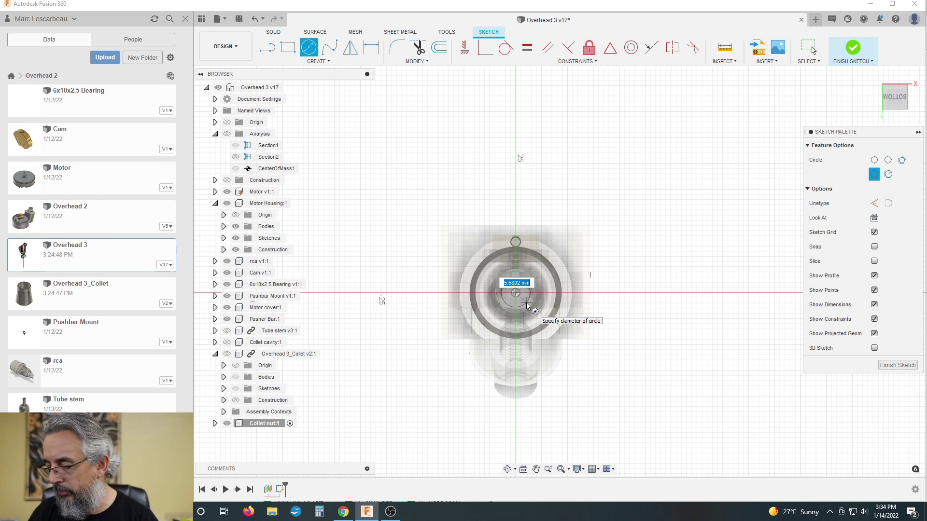
{"action": "type", "text": "8.2"}
{"action": "key", "text": "Tab"}
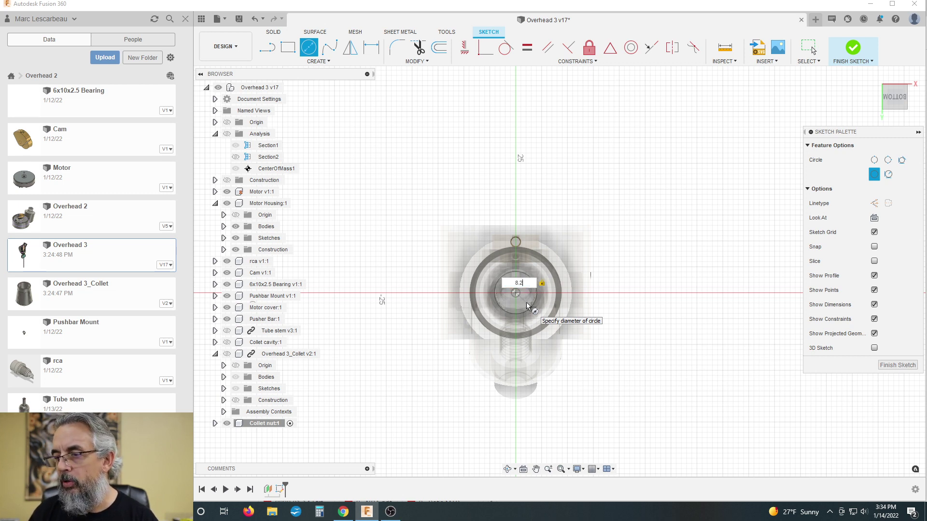
{"action": "key", "text": "Return"}
{"action": "key", "text": "Escape"}
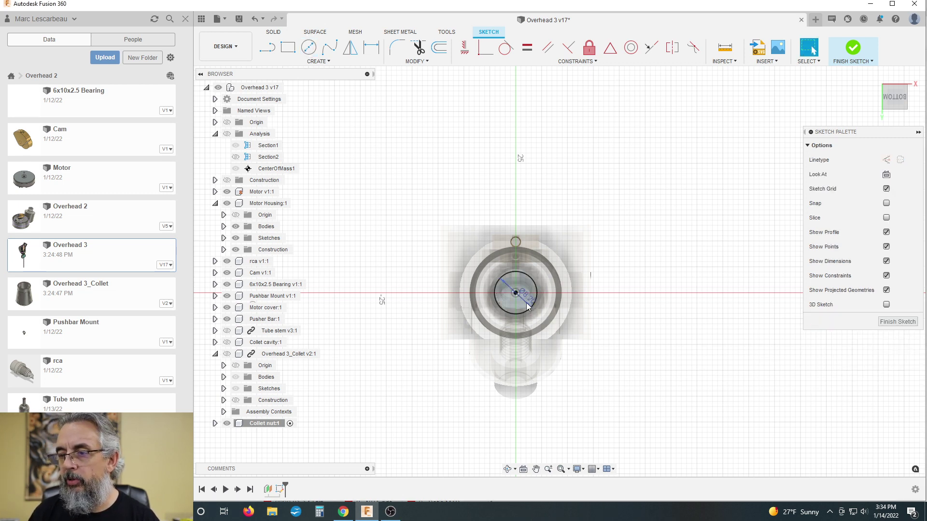
- Add a concentric circle 18 mm in diameter around the 8.2 mm circle
{"action": "scroll", "coordinate": [527, 295], "scroll_direction": "up", "scroll_amount": 3}
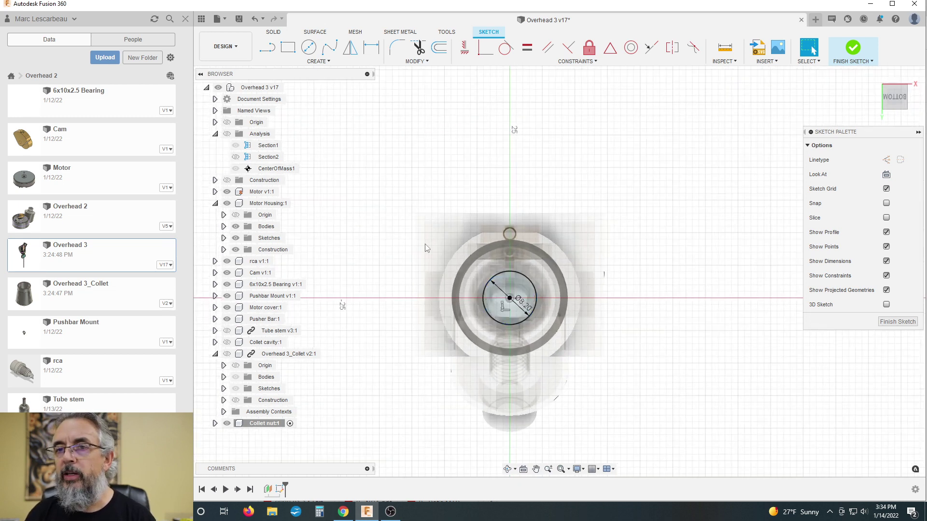
{"action": "left_click", "coordinate": [308, 48]}
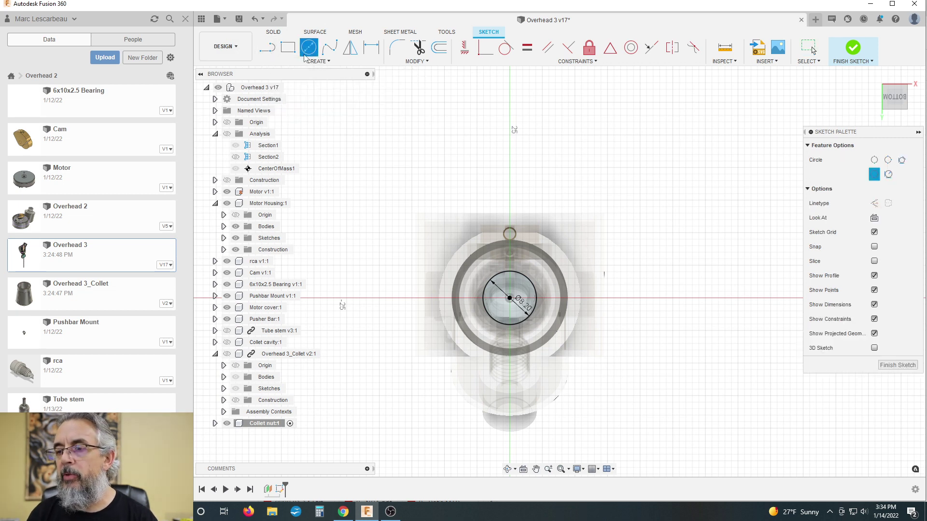
{"action": "left_click", "coordinate": [510, 298]}
{"action": "type", "text": "18"}
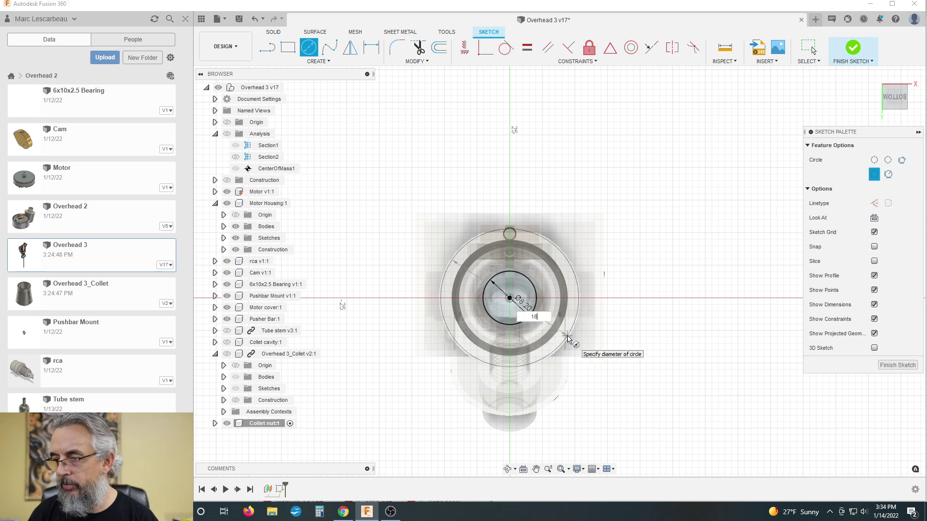
{"action": "key", "text": "Return"}
{"action": "key", "text": "Escape"}
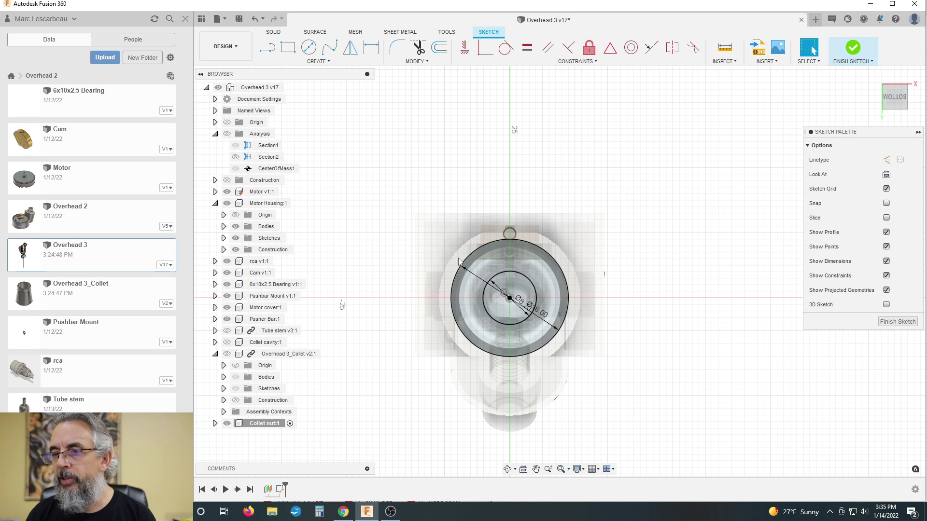
- Draw an outer concentric circle 26 mm in diameter and finish the sketch
{"action": "key", "text": "c"}
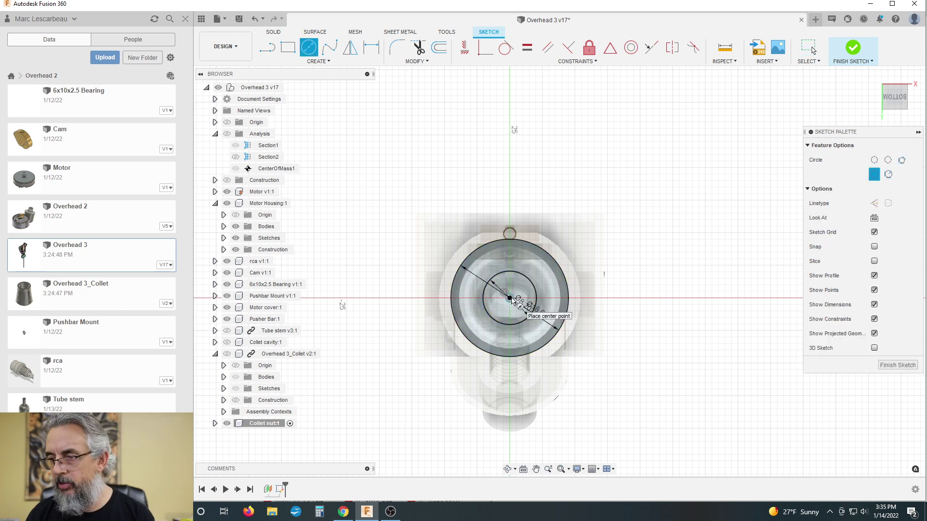
{"action": "left_click", "coordinate": [510, 298]}
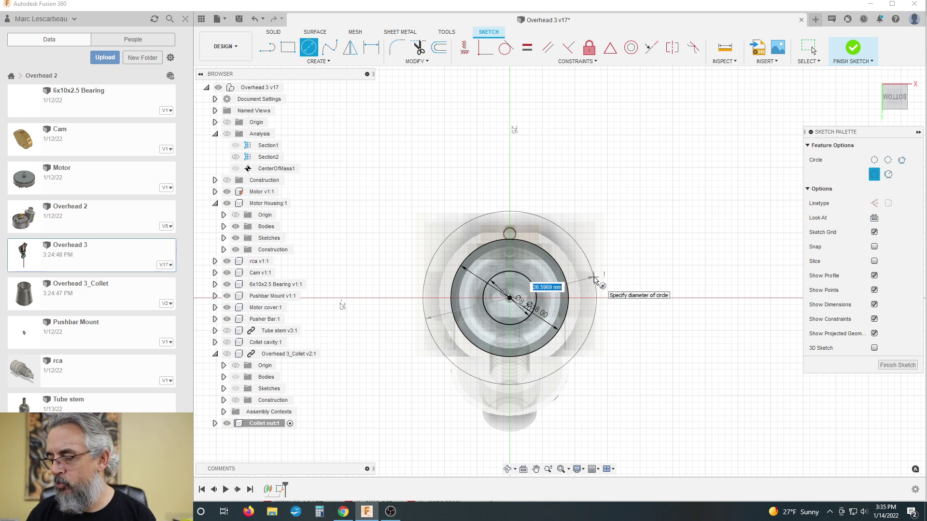
{"action": "type", "text": "26"}
{"action": "key", "text": "Return"}
{"action": "key", "text": "Escape"}
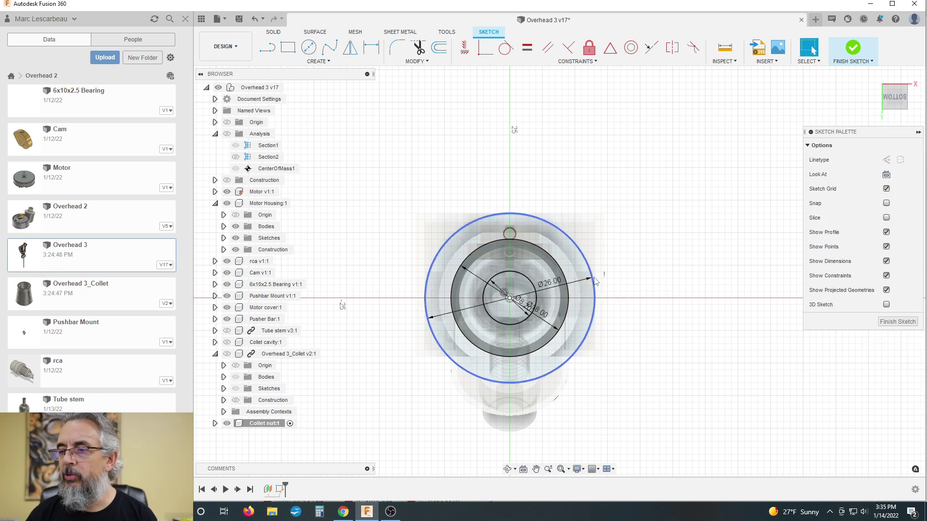
{"action": "scroll", "coordinate": [517, 224], "scroll_direction": "down", "scroll_amount": 2}
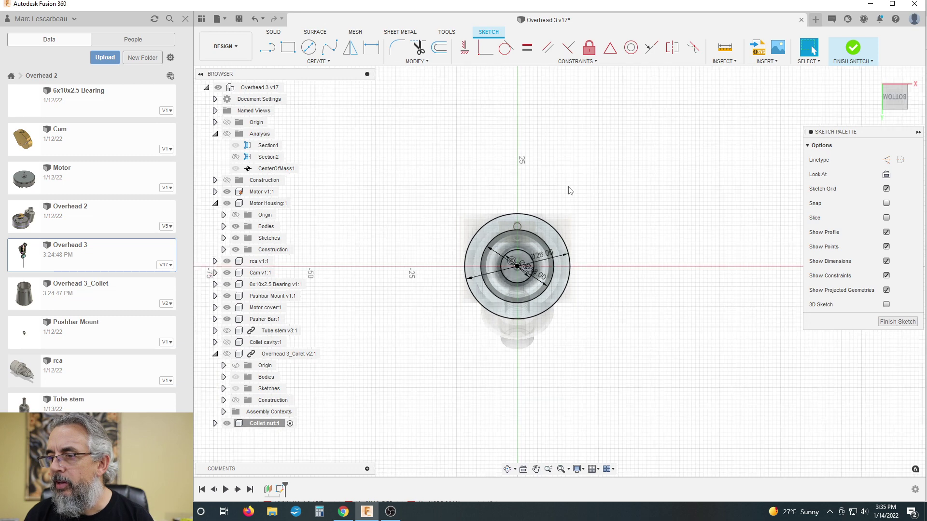
{"action": "middle_click_drag", "start_coordinate": [570, 190], "coordinate": [538, 243], "text": "shift"}
{"action": "scroll", "coordinate": [538, 243], "scroll_direction": "down", "scroll_amount": 3}
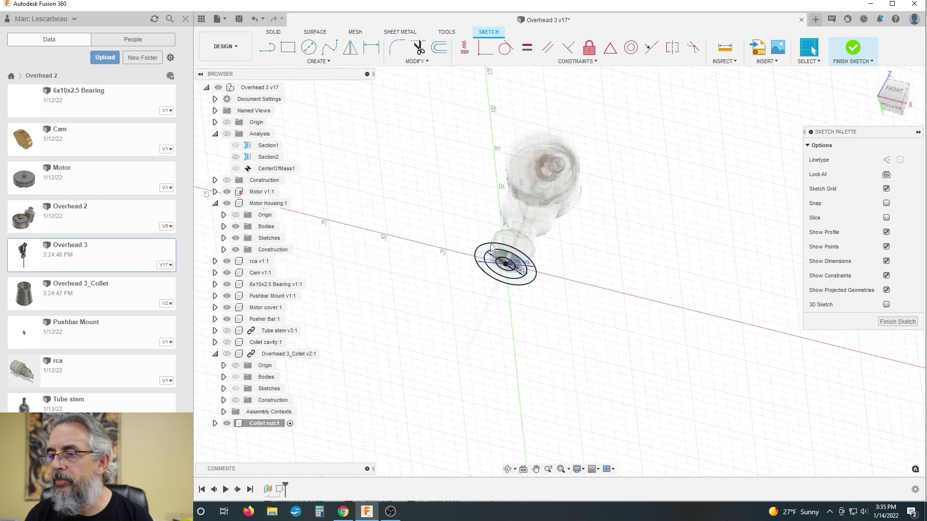
{"action": "scroll", "coordinate": [538, 246], "scroll_direction": "up", "scroll_amount": 5}
{"action": "scroll", "coordinate": [537, 250], "scroll_direction": "down", "scroll_amount": 4}
{"action": "scroll", "coordinate": [536, 256], "scroll_direction": "up", "scroll_amount": 5}
{"action": "scroll", "coordinate": [537, 256], "scroll_direction": "down", "scroll_amount": 2}
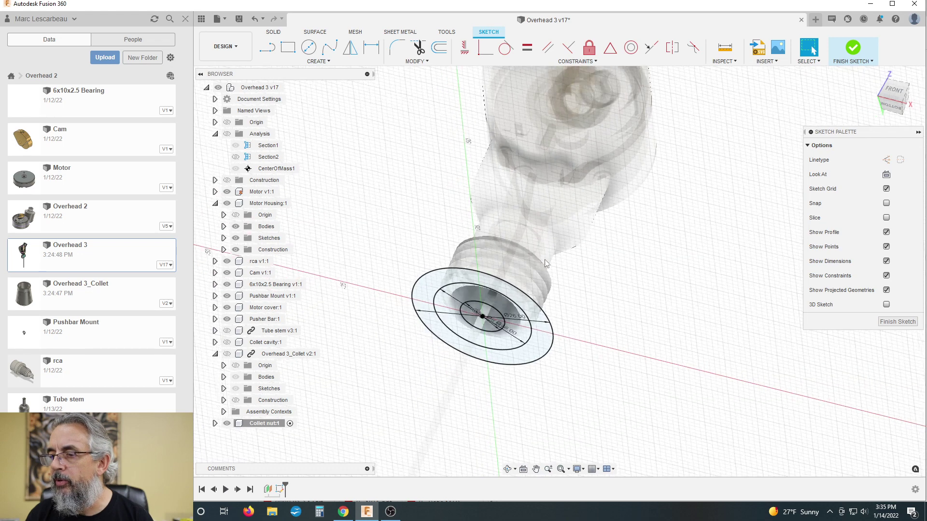
{"action": "left_click", "coordinate": [895, 322]}
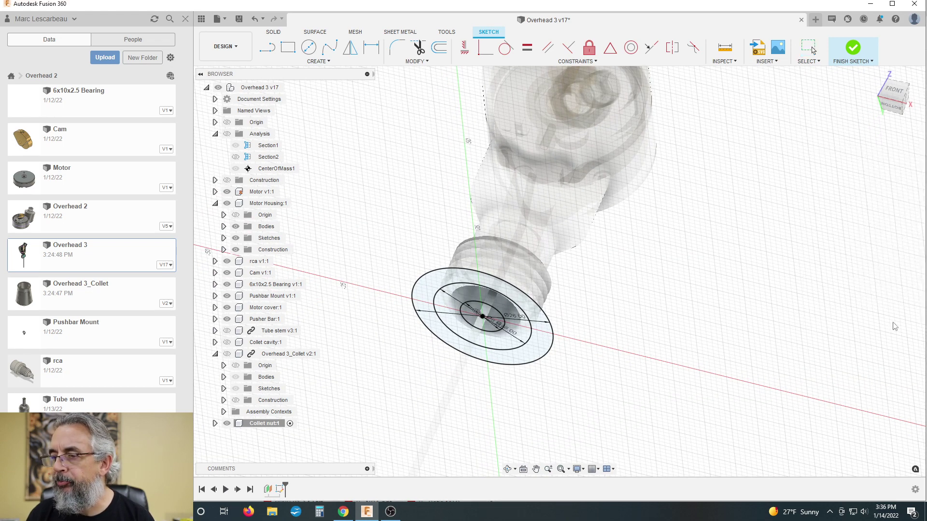
- Extrude both ring profiles between the 8.2 mm and 26 mm circles into a thin disc as a new body
{"action": "mouse_move", "coordinate": [644, 349]}
{"action": "middle_mouse_down", "text": "shift"}
{"action": "mouse_move", "coordinate": [620, 375]}
{"action": "mouse_move", "coordinate": [618, 345]}
{"action": "middle_mouse_up", "text": "shift"}
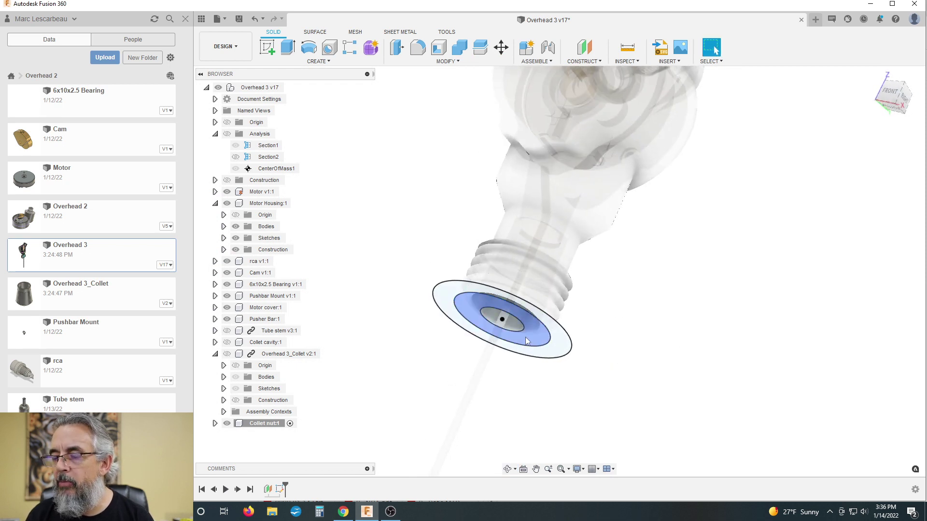
{"action": "key", "text": "e"}
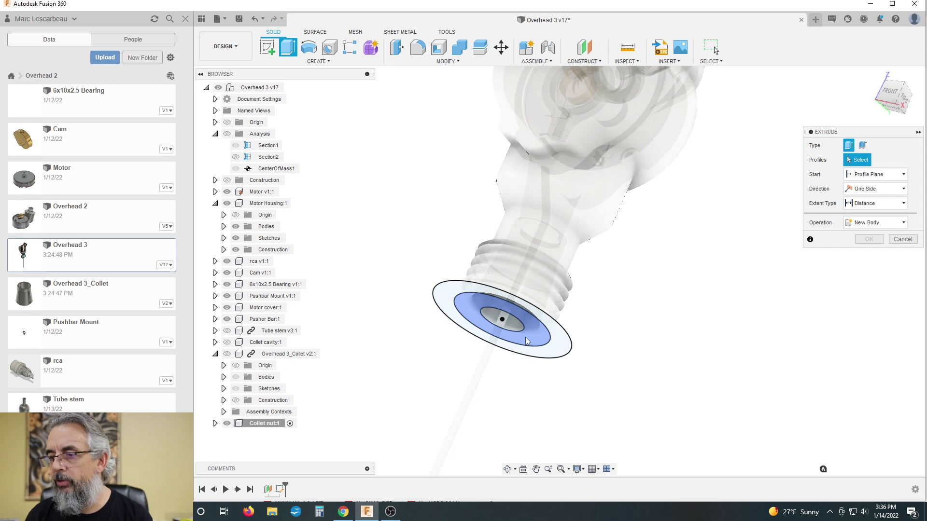
{"action": "left_click", "coordinate": [526, 341]}
{"action": "left_click", "coordinate": [546, 356]}
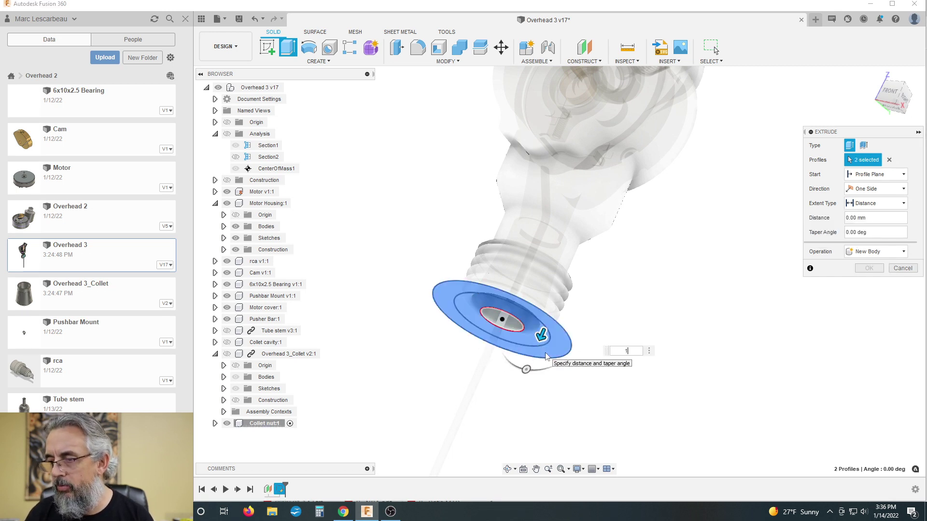
{"action": "key", "text": "Escape"}
- Expand the Collet nut component and its sketches, and show Sketch1 on the disc
{"action": "middle_click_drag", "start_coordinate": [627, 327], "coordinate": [608, 382], "text": "shift"}
{"action": "left_click", "coordinate": [215, 424]}
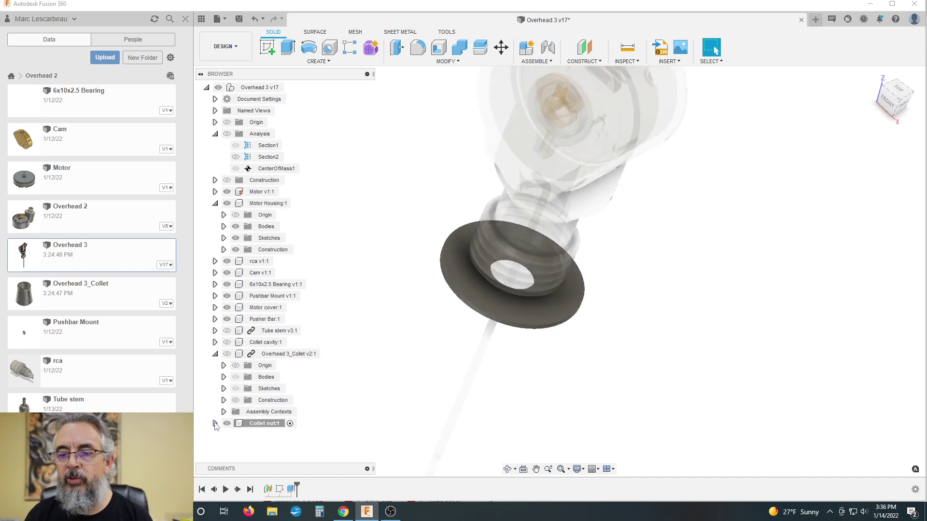
{"action": "left_click", "coordinate": [224, 435]}
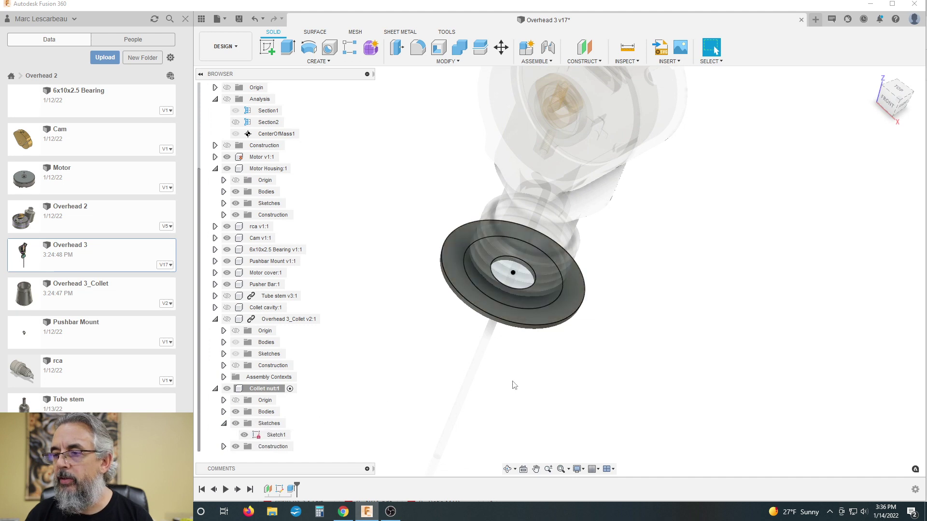
{"action": "middle_click_drag", "start_coordinate": [514, 384], "coordinate": [529, 371], "text": "shift"}
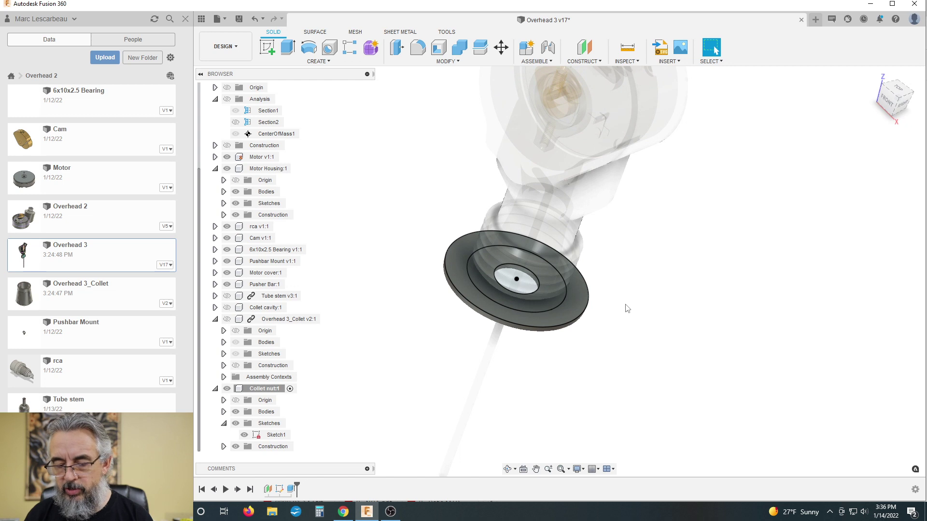
- Set up an extrusion of the ring between the 18 mm and 26 mm circles, extending to the housing face just above the threads
{"action": "key", "text": "e"}
{"action": "left_click", "coordinate": [573, 310]}
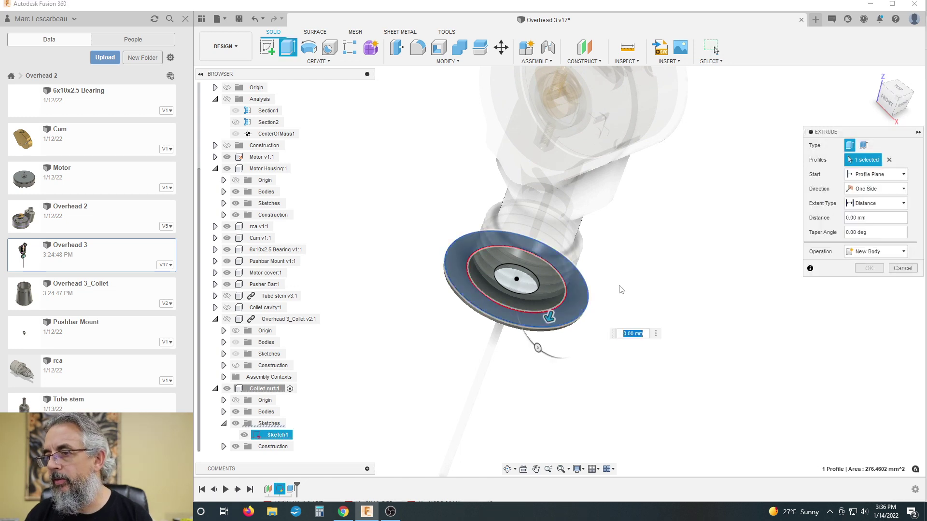
{"action": "left_click", "coordinate": [869, 206]}
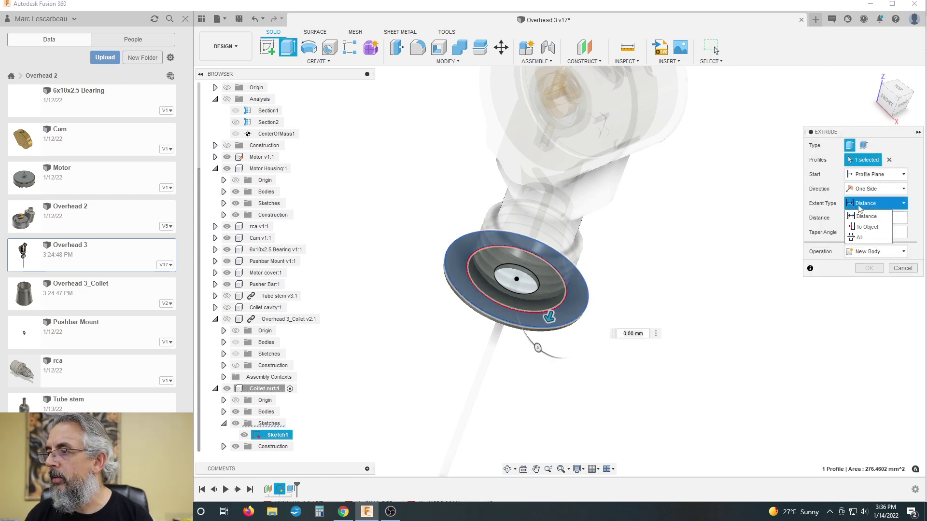
{"action": "left_click", "coordinate": [867, 225]}
{"action": "middle_click_drag", "start_coordinate": [778, 231], "coordinate": [717, 217], "text": "shift"}
{"action": "scroll", "coordinate": [625, 280], "scroll_direction": "up", "scroll_amount": 4}
{"action": "scroll", "coordinate": [625, 280], "scroll_direction": "up", "scroll_amount": 5}
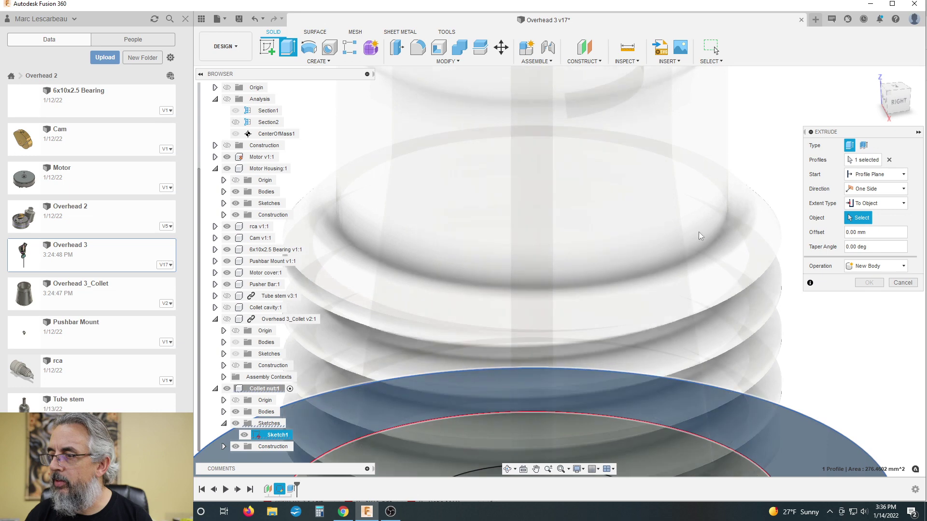
{"action": "scroll", "coordinate": [475, 248], "scroll_direction": "down", "scroll_amount": 3}
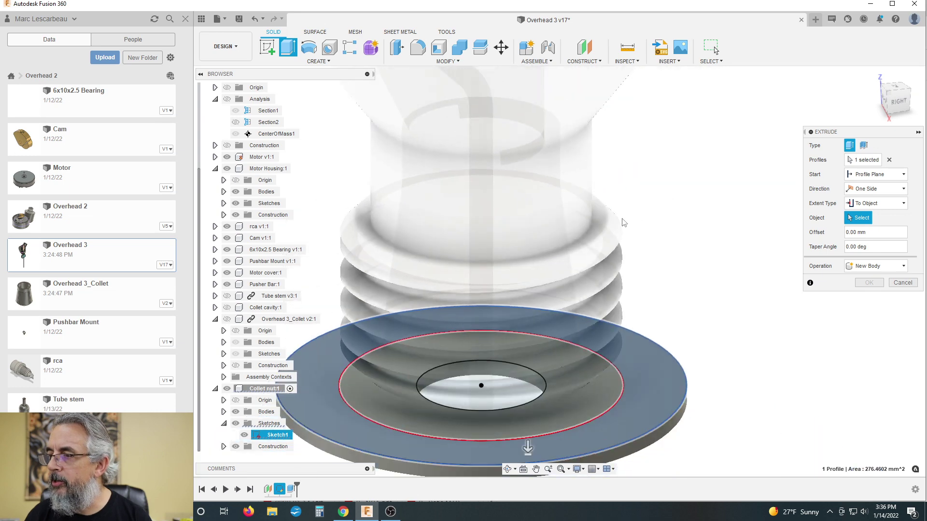
{"action": "left_click", "coordinate": [601, 227]}
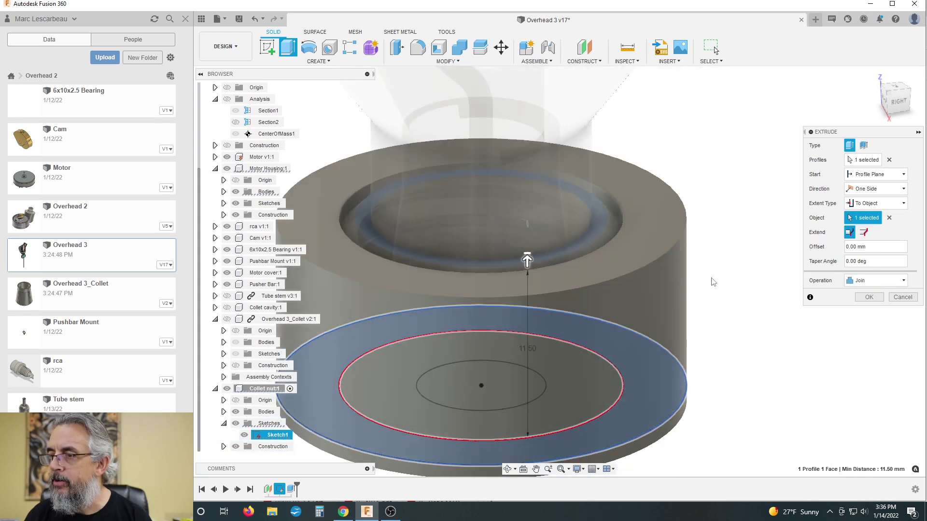
- Switch the ring extrusion's extent type to Distance, adjust its height, and finish it joined to the disc
{"action": "scroll", "coordinate": [700, 266], "scroll_direction": "down", "scroll_amount": 2}
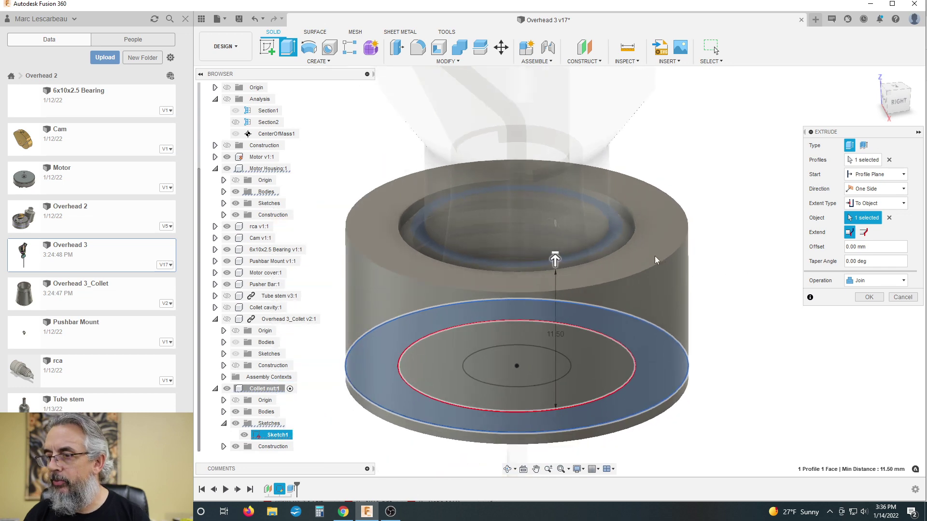
{"action": "middle_click_drag", "start_coordinate": [707, 276], "coordinate": [688, 267], "text": "shift"}
{"action": "scroll", "coordinate": [504, 249], "scroll_direction": "down", "scroll_amount": 3}
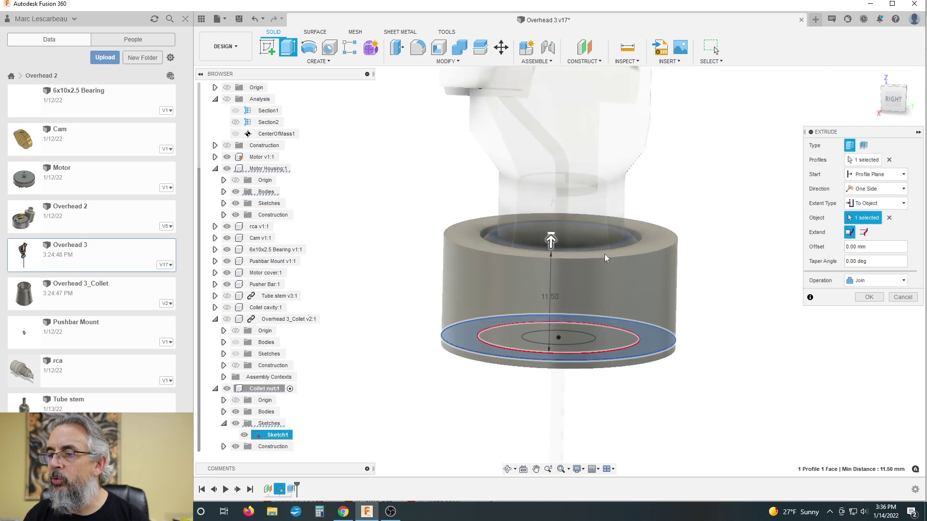
{"action": "scroll", "coordinate": [425, 288], "scroll_direction": "down", "scroll_amount": 2}
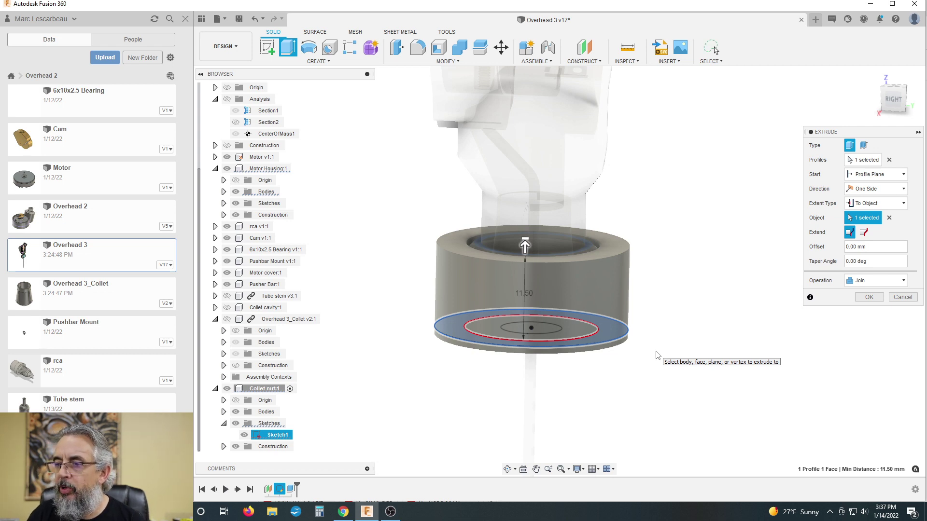
{"action": "left_click", "coordinate": [861, 209]}
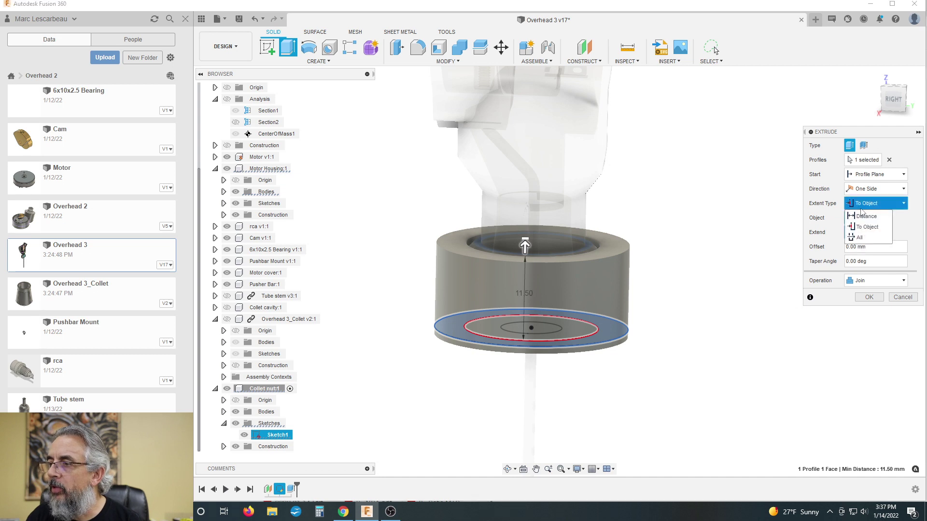
{"action": "left_click", "coordinate": [863, 216]}
{"action": "double_click", "coordinate": [850, 218]}
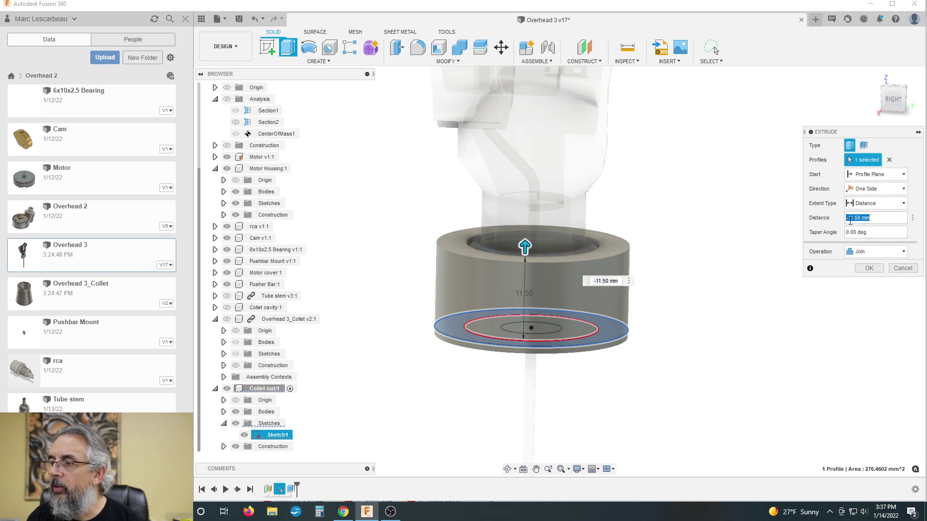
{"action": "key", "text": "Return"}
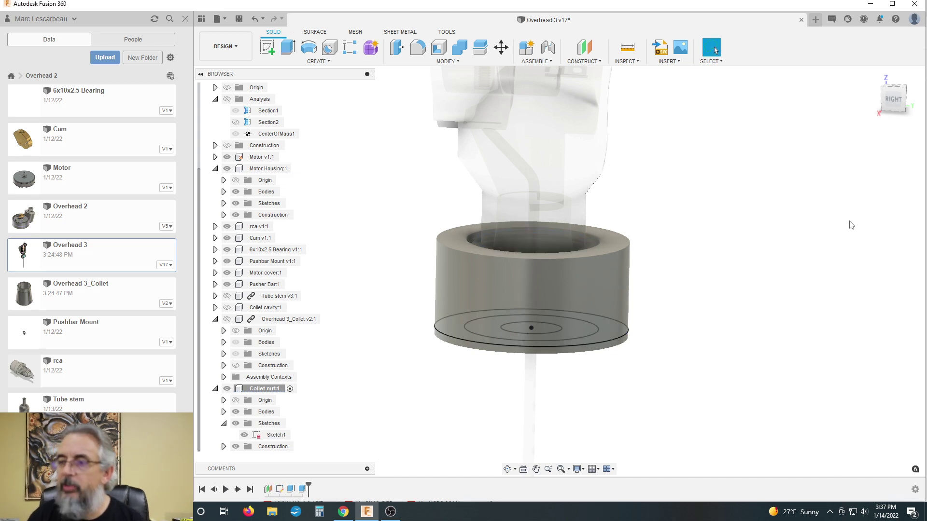
- Isolate the Collet nut component from the rest of the assembly
{"action": "middle_click_drag", "start_coordinate": [660, 256], "coordinate": [679, 258], "text": "shift"}
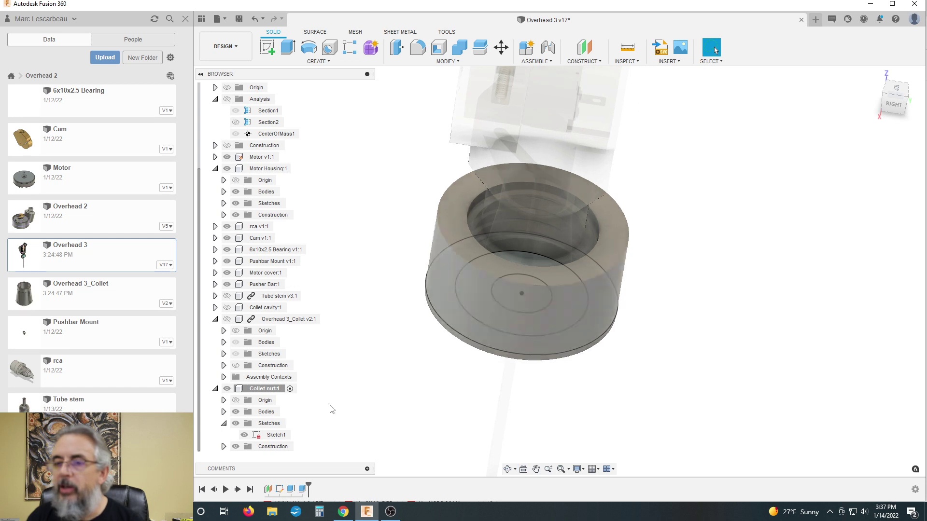
{"action": "right_click", "coordinate": [261, 392]}
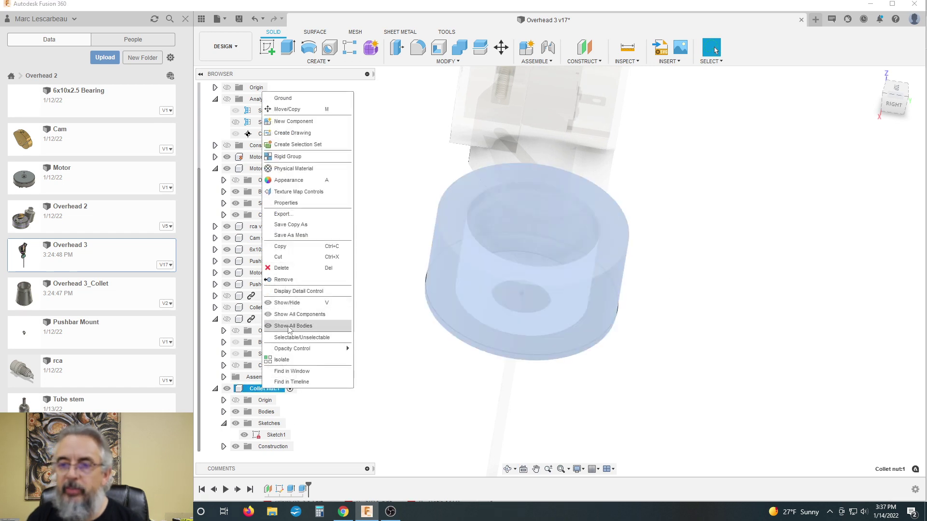
{"action": "left_click", "coordinate": [294, 362]}
{"action": "left_click", "coordinate": [446, 371]}
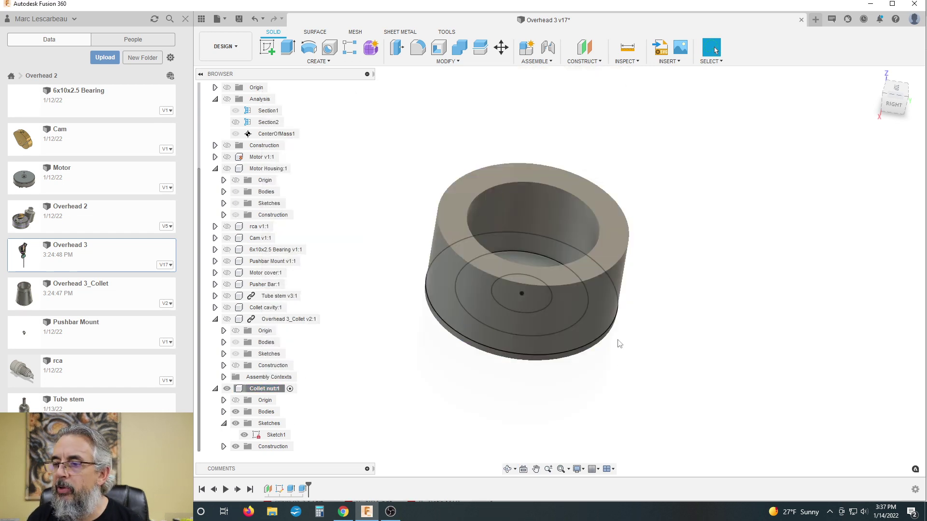
- Chamfer the inner rim at the nut's open end with an equal distance of 1.5 mm
{"action": "middle_click_drag", "start_coordinate": [629, 341], "coordinate": [633, 343], "text": "shift"}
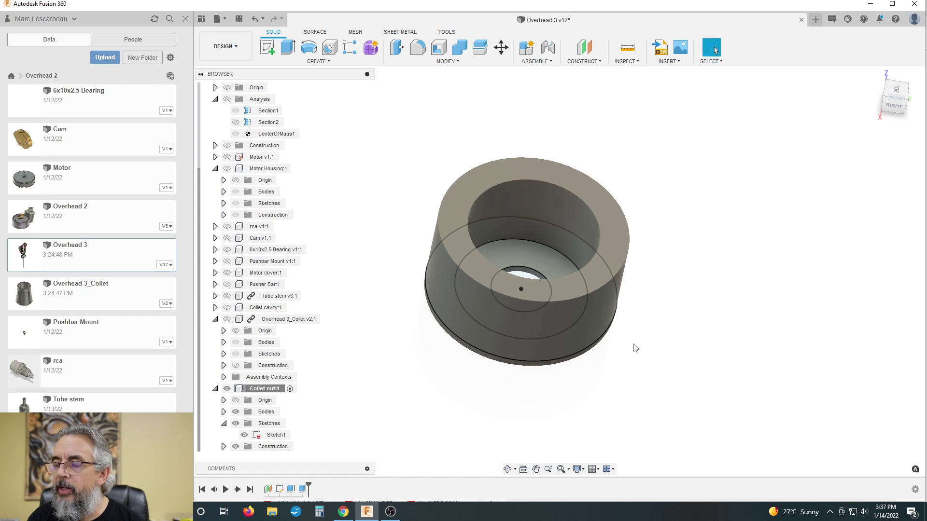
{"action": "scroll", "coordinate": [638, 323], "scroll_direction": "down", "scroll_amount": 1}
{"action": "left_click", "coordinate": [446, 62]}
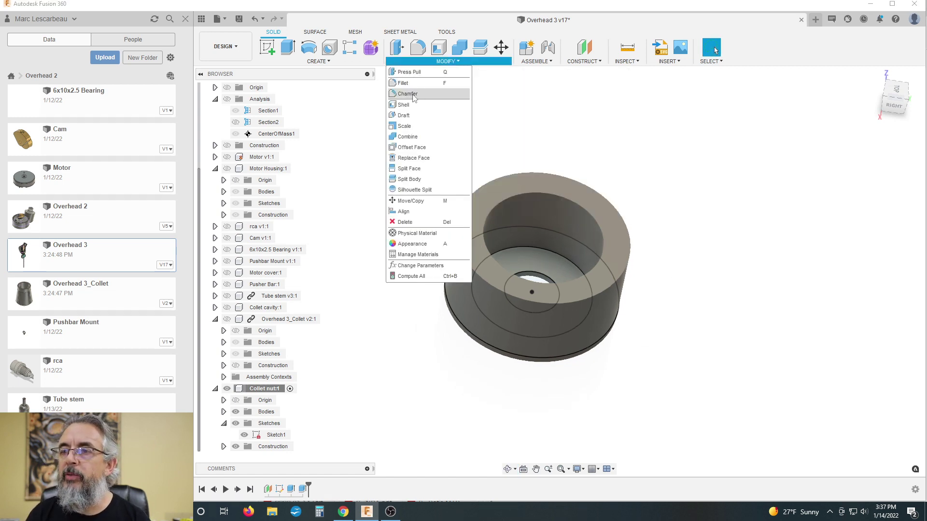
{"action": "left_click", "coordinate": [405, 95]}
{"action": "left_click", "coordinate": [548, 194]}
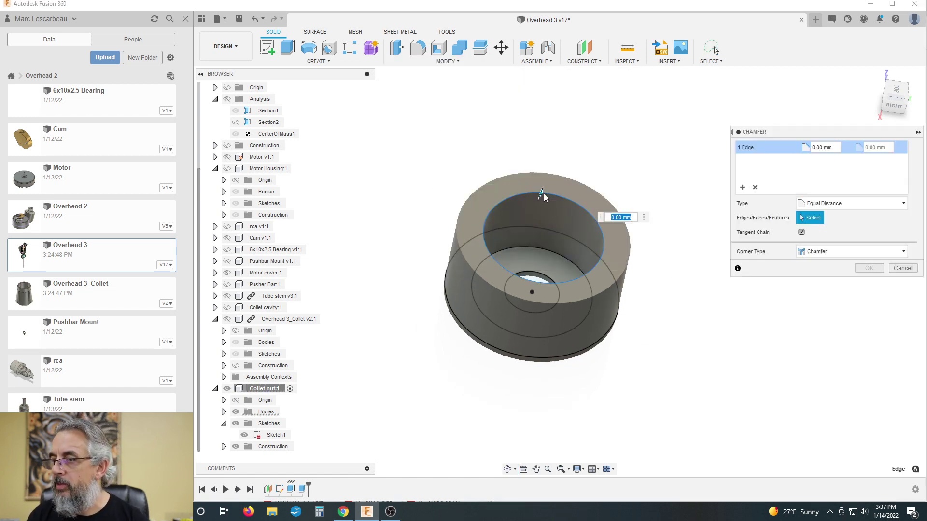
{"action": "type", "text": "1.5"}
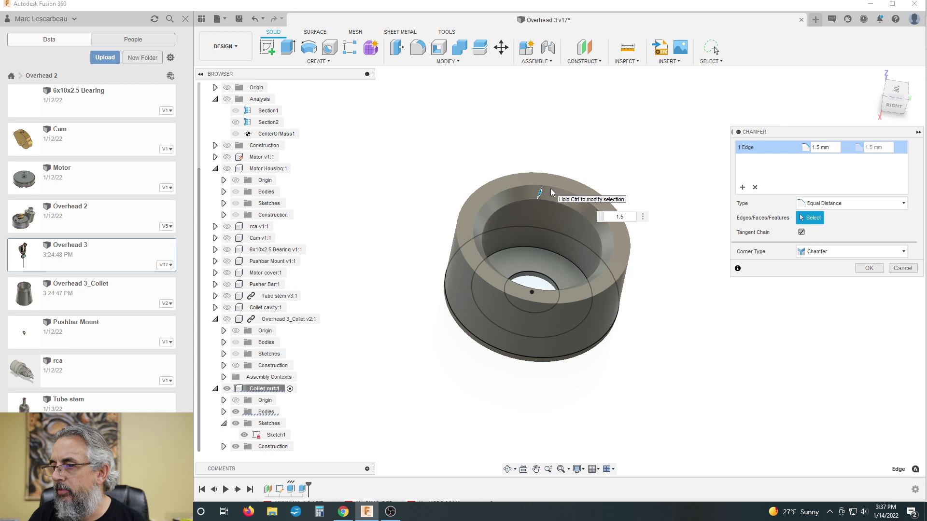
{"action": "key", "text": "Return"}
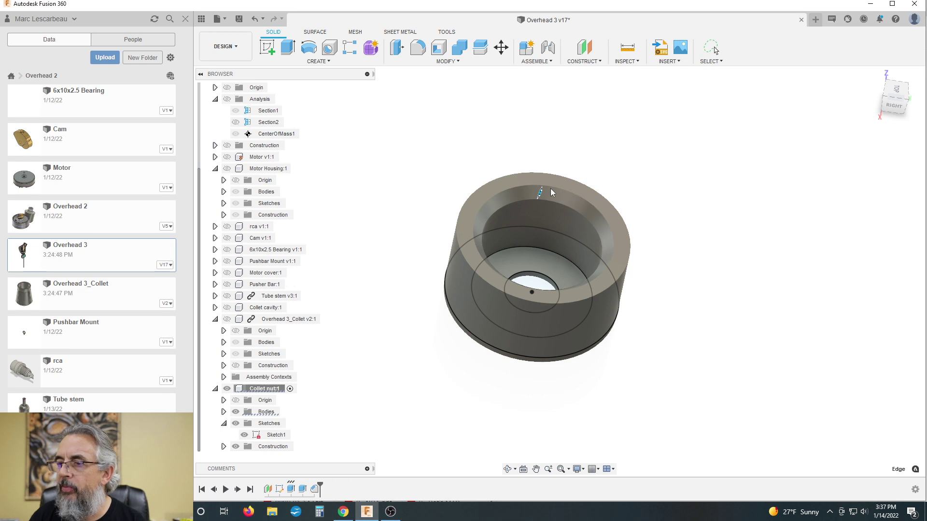
- Chamfer the outer edge of the small centre hole in the nut's closed end by 0.25 mm
{"action": "middle_click_drag", "start_coordinate": [449, 328], "coordinate": [434, 203], "text": "shift"}
{"action": "left_click", "coordinate": [445, 61]}
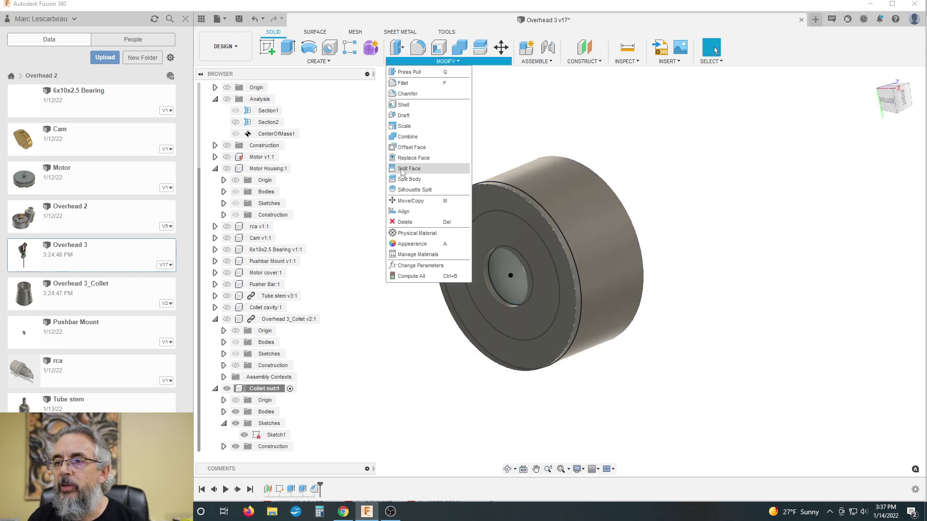
{"action": "left_click", "coordinate": [407, 94]}
{"action": "scroll", "coordinate": [483, 285], "scroll_direction": "up", "scroll_amount": 3}
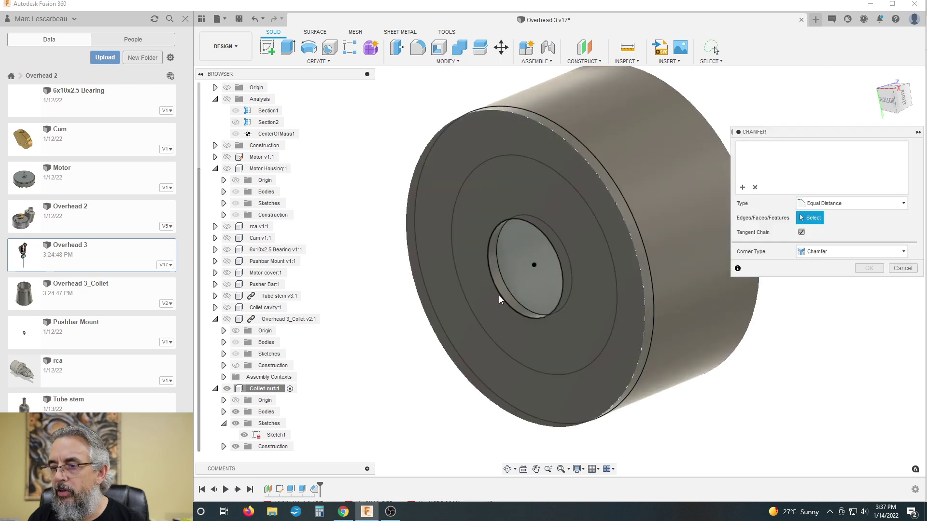
{"action": "left_click", "coordinate": [499, 295]}
{"action": "type", "text": ".25"}
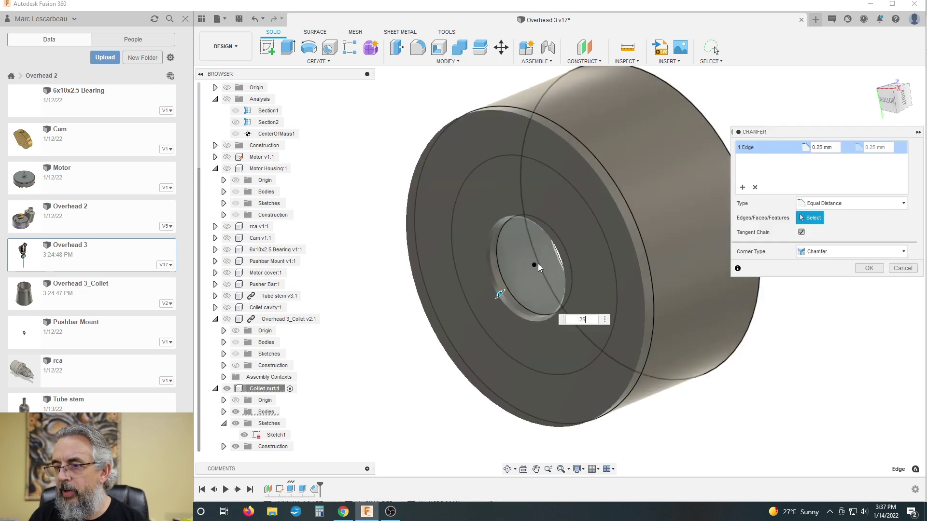
{"action": "key", "text": "Return"}
{"action": "scroll", "coordinate": [482, 251], "scroll_direction": "down", "scroll_amount": 5}
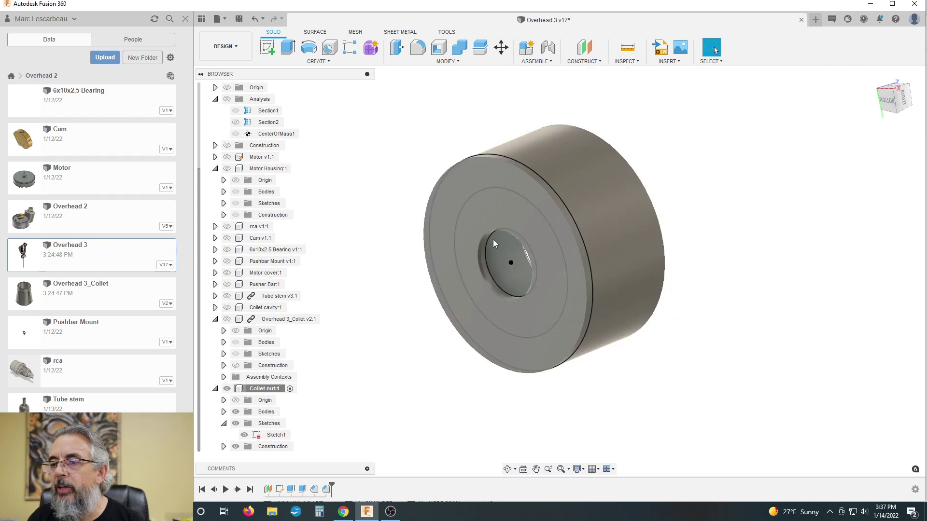
- Add a modeled, full-length ISO Metric M18x2 right-hand thread to the nut's inner cylindrical wall
{"action": "middle_click_drag", "start_coordinate": [689, 175], "coordinate": [640, 246], "text": "shift"}
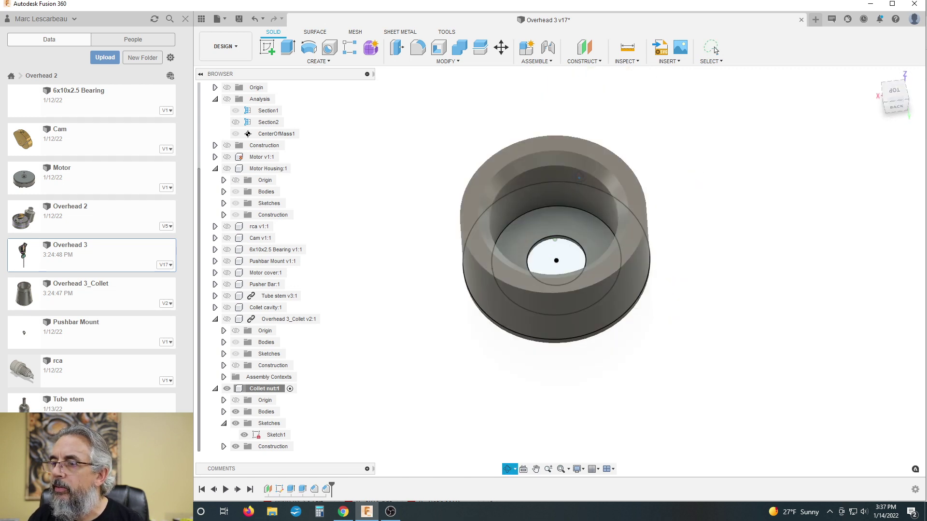
{"action": "left_click", "coordinate": [317, 62]}
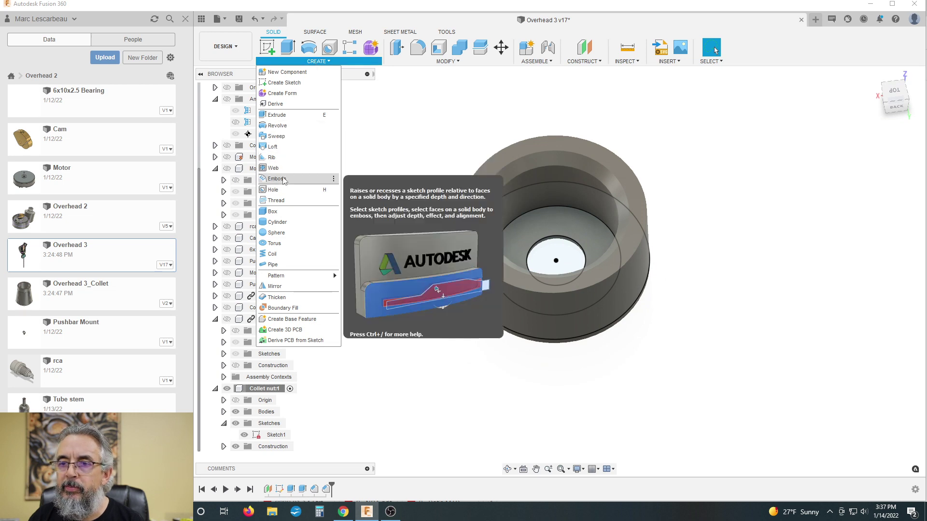
{"action": "left_click", "coordinate": [552, 178]}
{"action": "left_click", "coordinate": [853, 218]}
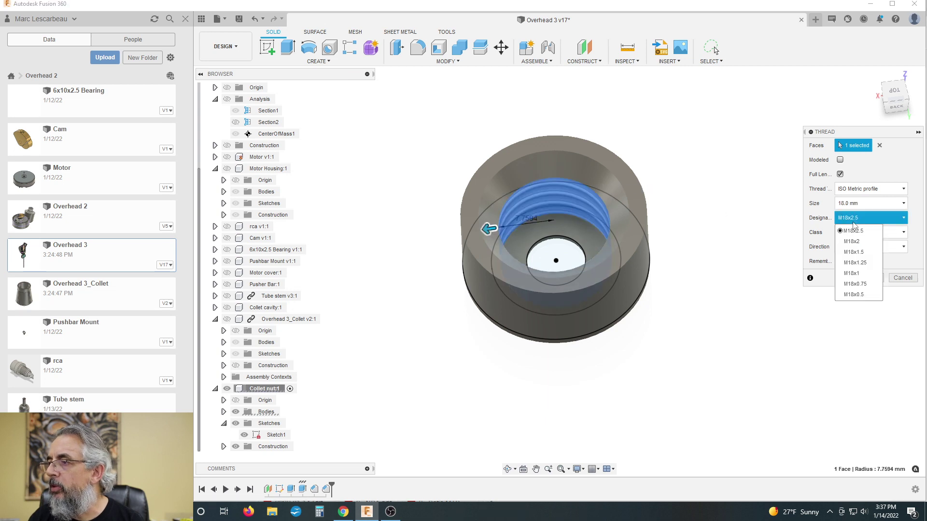
{"action": "left_click", "coordinate": [862, 245]}
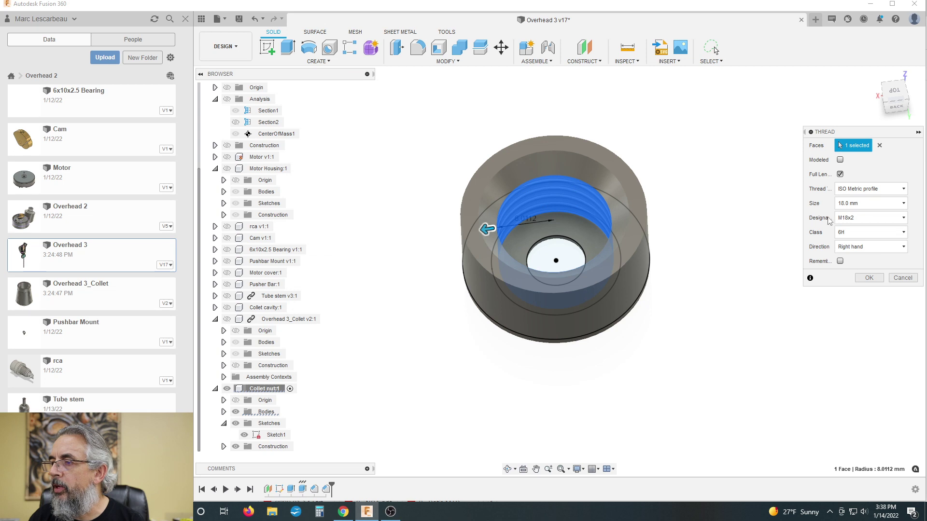
{"action": "left_click", "coordinate": [841, 160]}
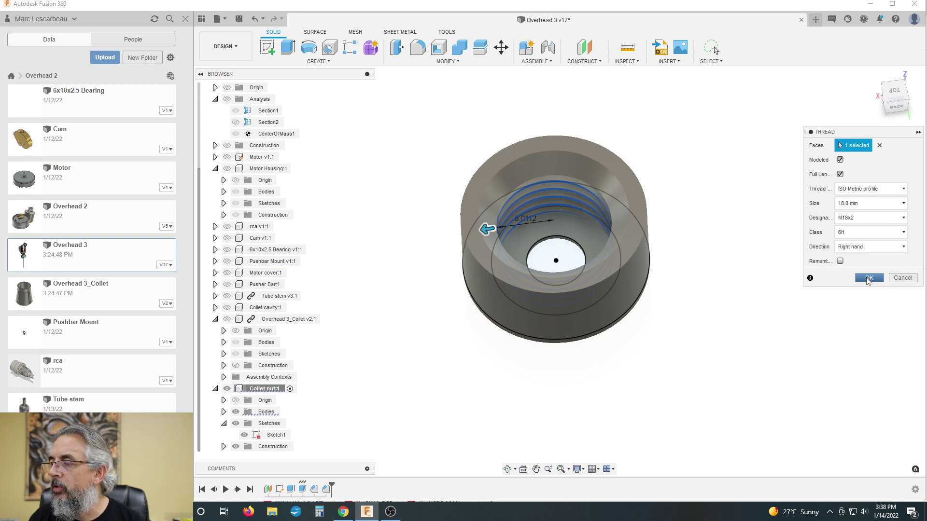
{"action": "left_click", "coordinate": [868, 278]}
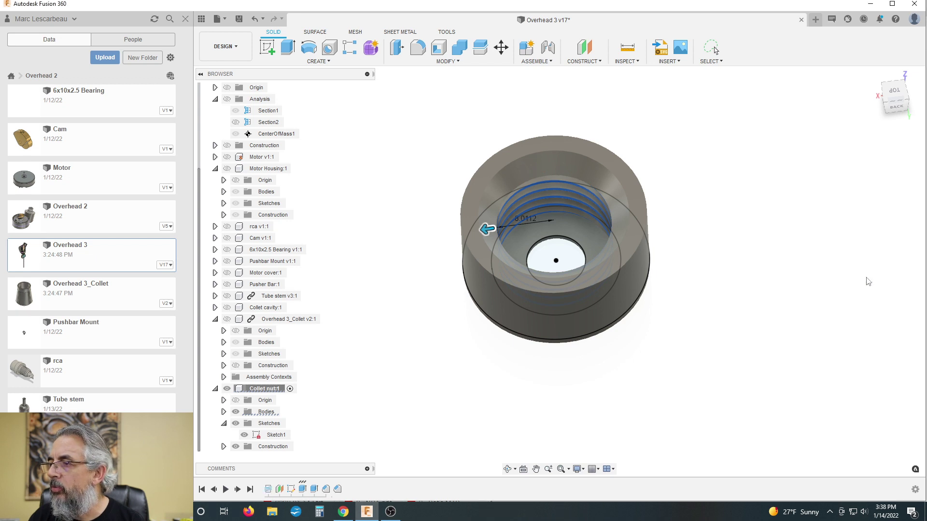
{"action": "scroll", "coordinate": [430, 229], "scroll_direction": "down", "scroll_amount": 1}
{"action": "scroll", "coordinate": [432, 229], "scroll_direction": "down", "scroll_amount": 2}
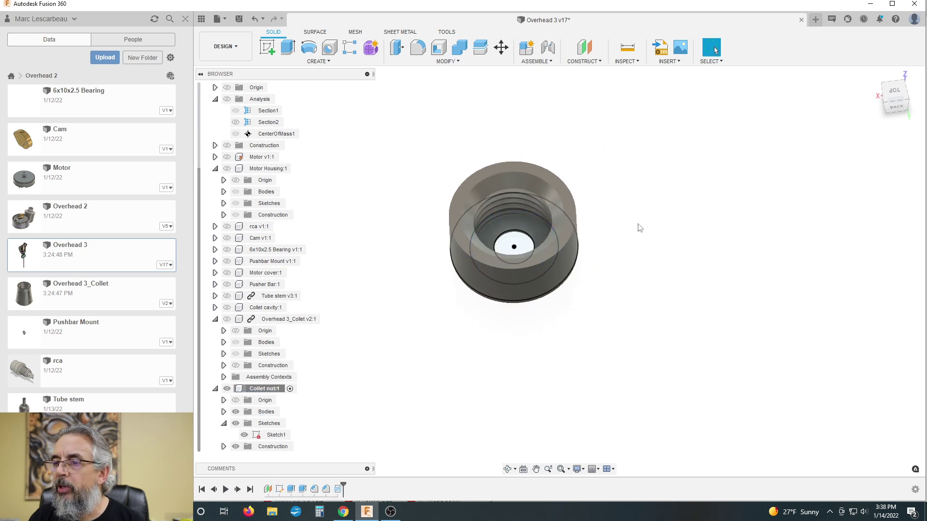
{"action": "middle_click_drag", "start_coordinate": [639, 228], "coordinate": [597, 204], "text": "shift"}
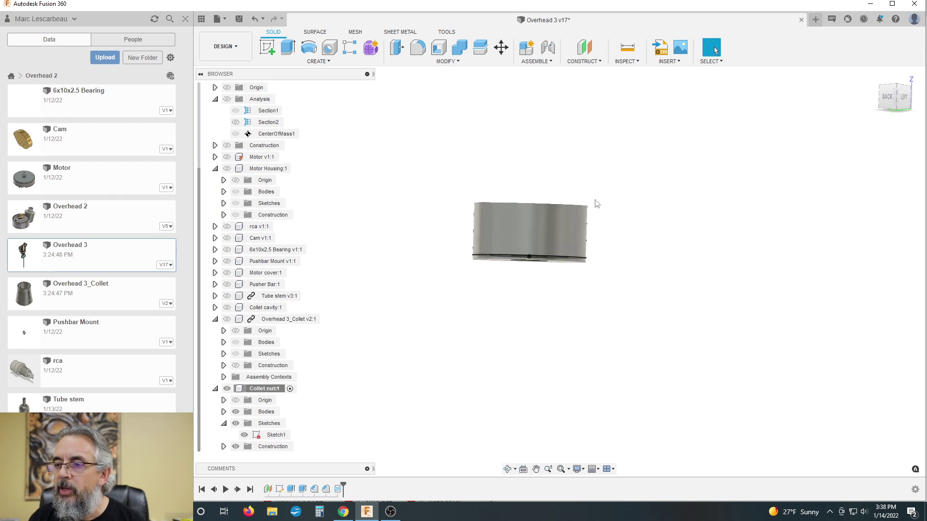
{"action": "scroll", "coordinate": [563, 191], "scroll_direction": "up", "scroll_amount": 3}
{"action": "scroll", "coordinate": [565, 199], "scroll_direction": "down", "scroll_amount": 2}
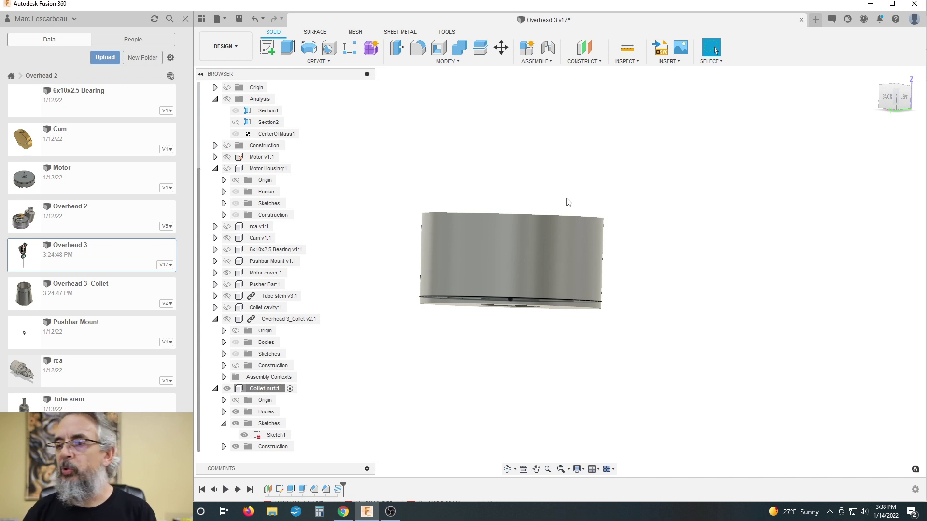
- Lengthen the collet nut's outer wall by increasing the distance of the extrusion that forms it
{"action": "left_click", "coordinate": [303, 489]}
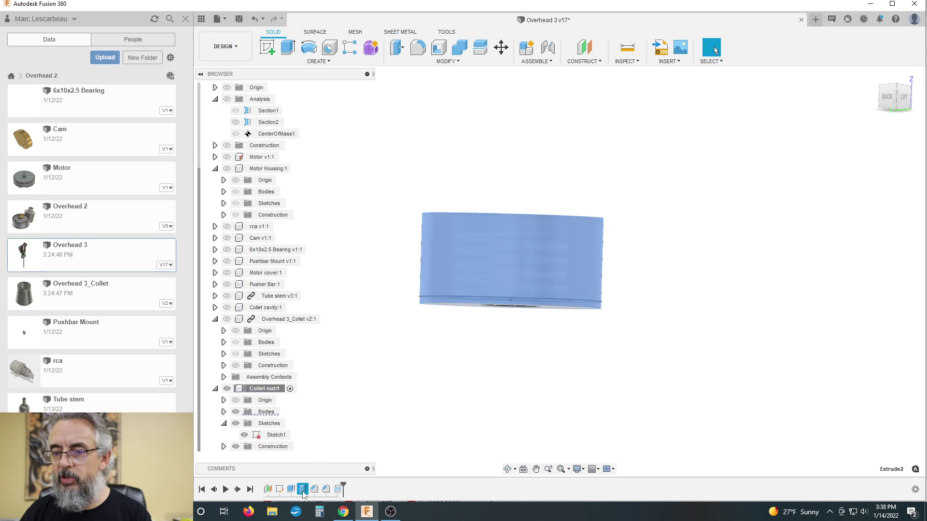
{"action": "double_click", "coordinate": [304, 488]}
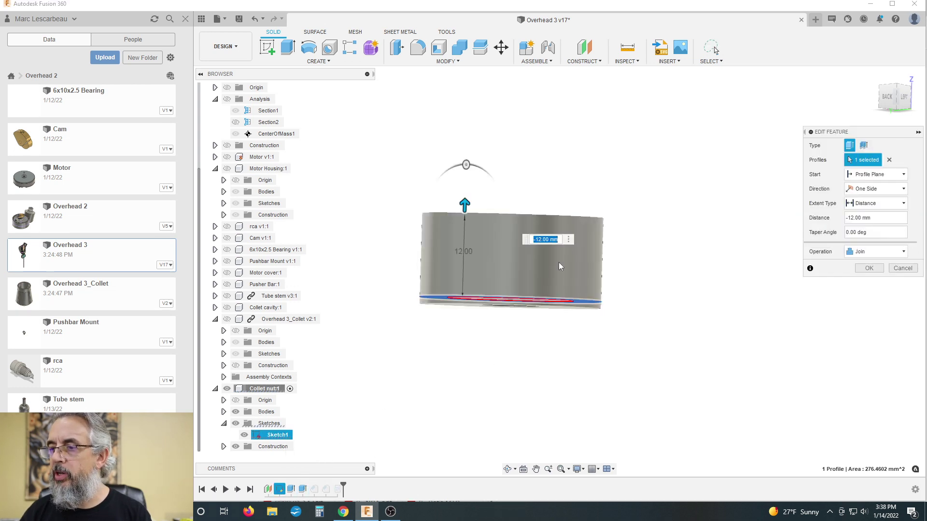
{"action": "type", "text": "-1"}
{"action": "key", "text": "Return"}
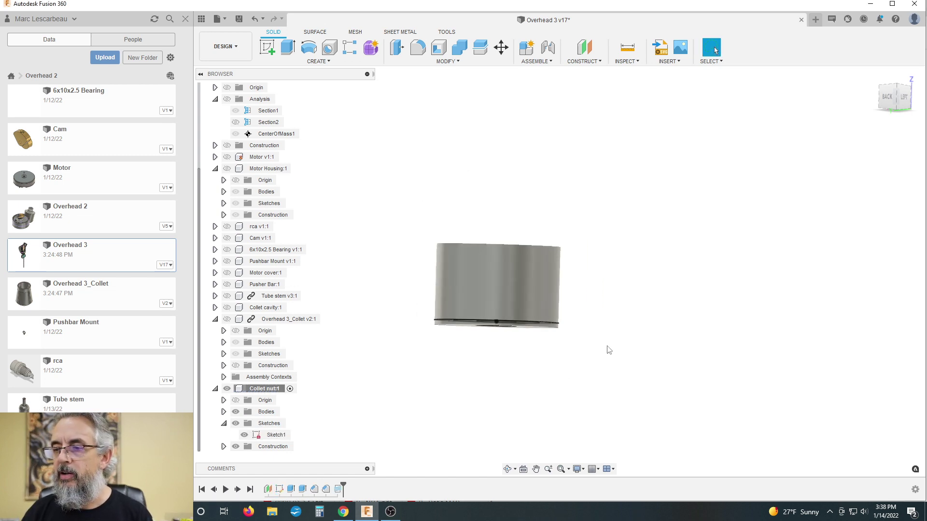
- Check the chamfer settings on the inner rim of the collet nut's open end
{"action": "middle_click_drag", "start_coordinate": [606, 348], "coordinate": [609, 374], "text": "shift"}
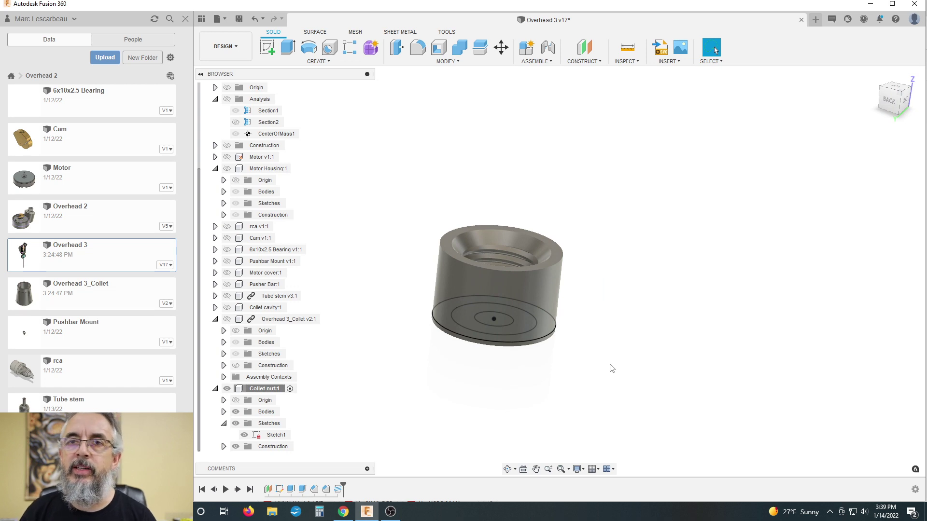
{"action": "scroll", "coordinate": [505, 393], "scroll_direction": "down", "scroll_amount": 1}
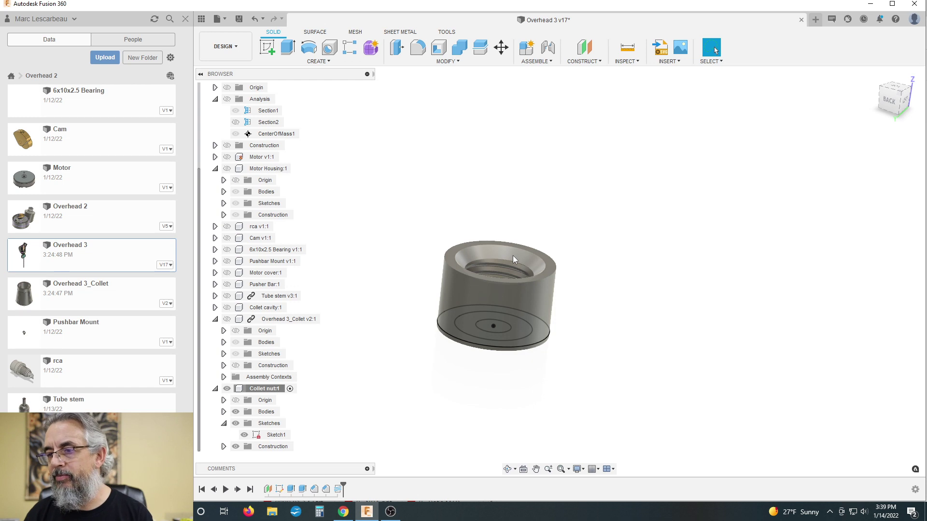
{"action": "double_click", "coordinate": [314, 489]}
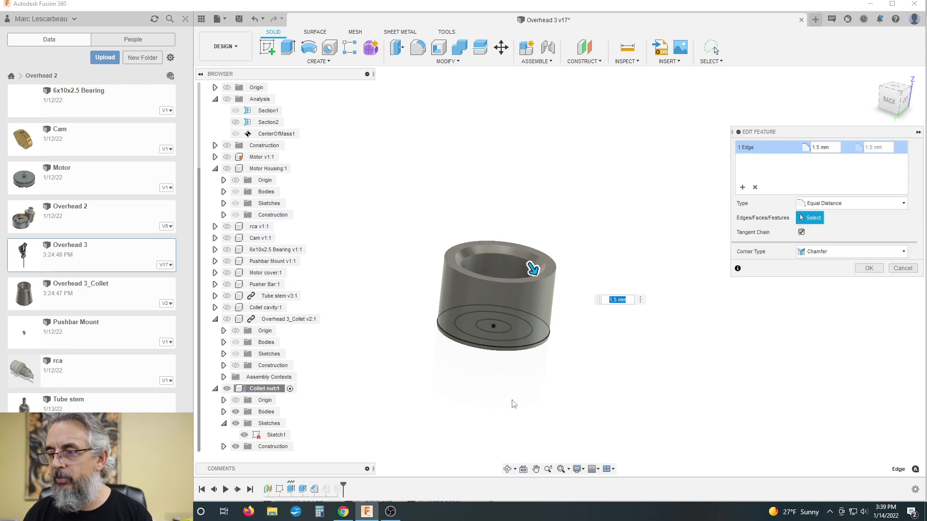
{"action": "key", "text": "Return"}
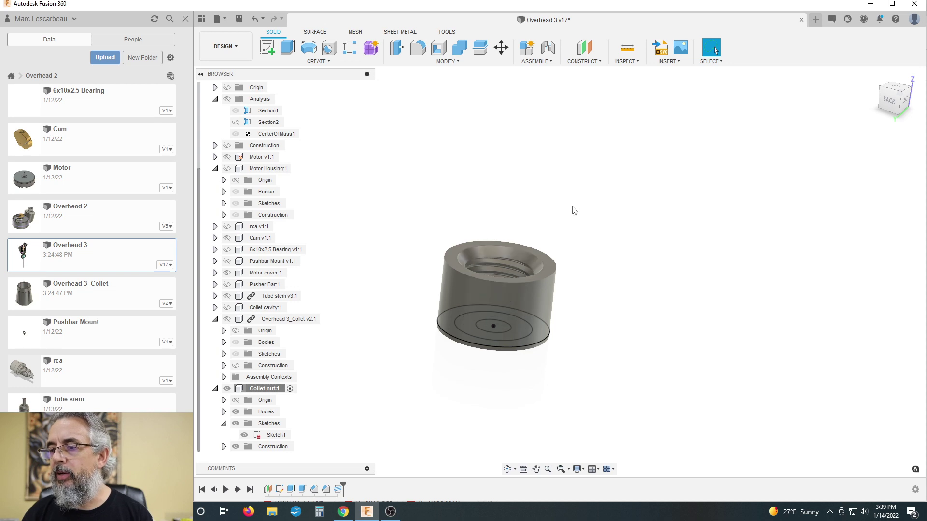
{"action": "mouse_move", "coordinate": [571, 207]}
{"action": "middle_mouse_down", "text": "shift"}
{"action": "mouse_move", "coordinate": [569, 265]}
{"action": "mouse_move", "coordinate": [599, 275]}
{"action": "mouse_move", "coordinate": [586, 234]}
{"action": "mouse_move", "coordinate": [563, 221]}
{"action": "mouse_move", "coordinate": [563, 194]}
{"action": "middle_mouse_up", "text": "shift"}
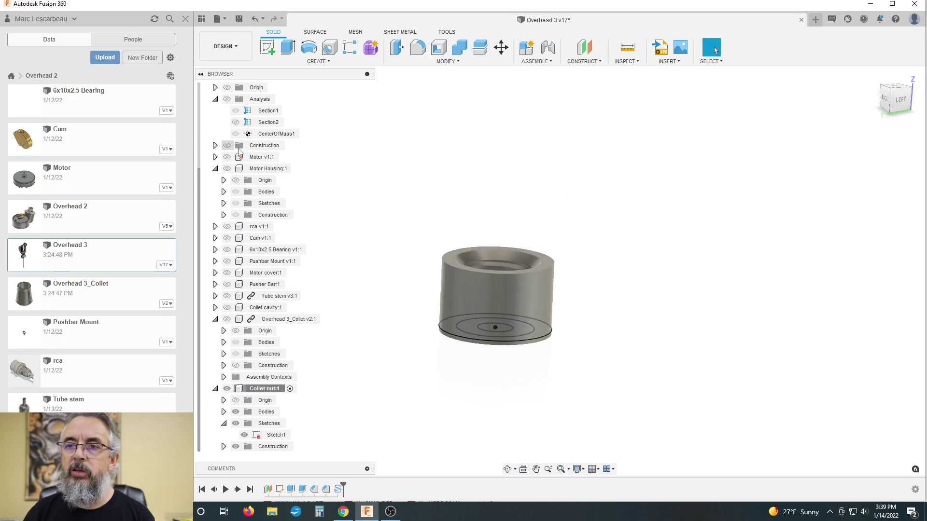
- Unisolate all components and activate the top-level Overhead 3 assembly
{"action": "scroll", "coordinate": [240, 94], "scroll_direction": "up", "scroll_amount": 2}
{"action": "right_click", "coordinate": [254, 89]}
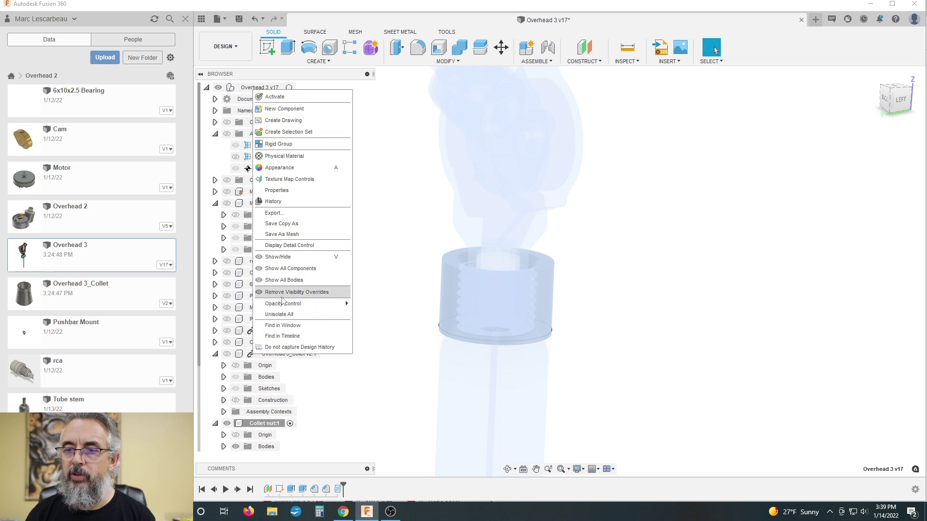
{"action": "left_click", "coordinate": [317, 314]}
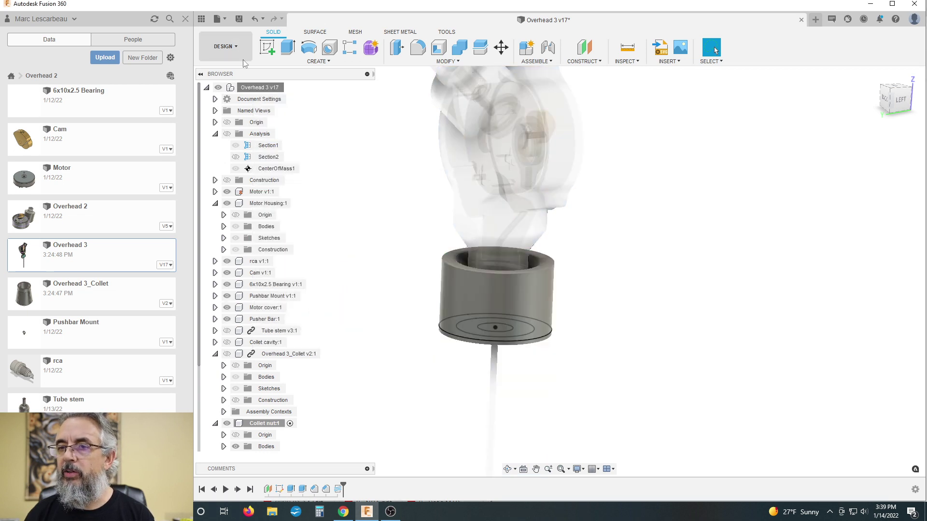
{"action": "right_click", "coordinate": [260, 88]}
{"action": "left_click", "coordinate": [271, 95]}
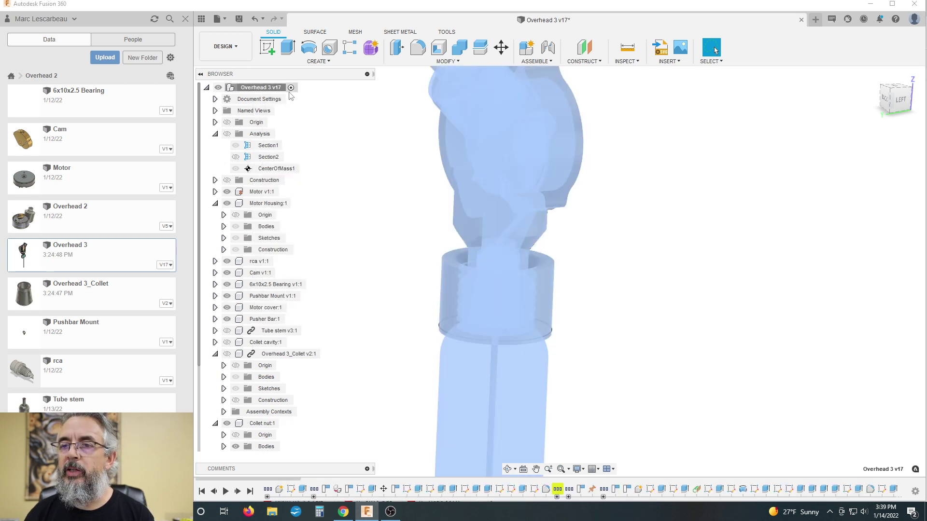
- Hide the collet nut's sketches and the whole collet nut component to expose the motor housing's threaded neck
{"action": "middle_click_drag", "start_coordinate": [626, 246], "coordinate": [499, 249], "text": "shift"}
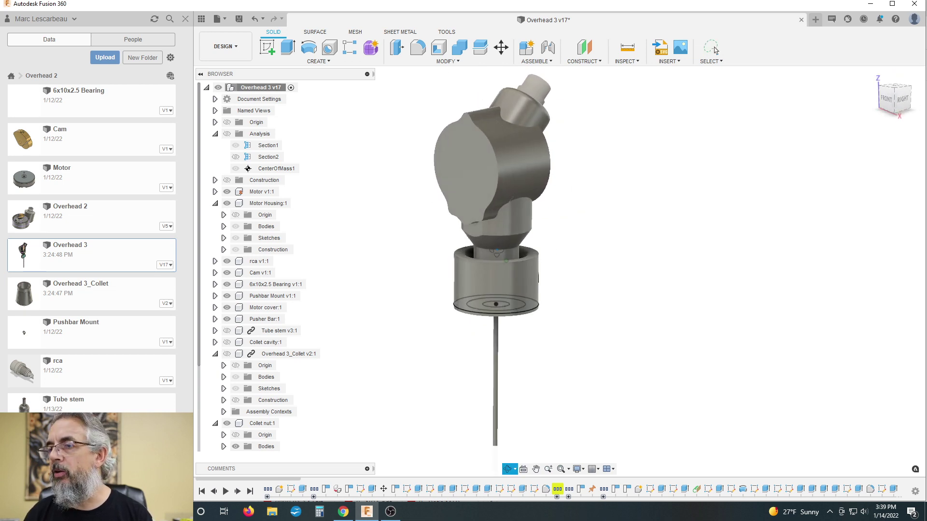
{"action": "scroll", "coordinate": [497, 256], "scroll_direction": "down", "scroll_amount": 2}
{"action": "scroll", "coordinate": [505, 238], "scroll_direction": "up", "scroll_amount": 3}
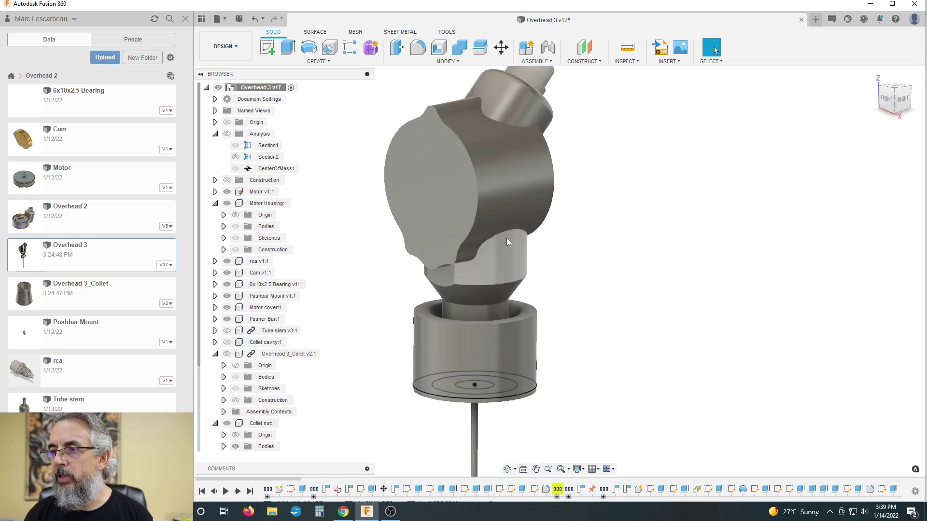
{"action": "scroll", "coordinate": [510, 243], "scroll_direction": "down", "scroll_amount": 3}
{"action": "scroll", "coordinate": [523, 192], "scroll_direction": "up", "scroll_amount": 2}
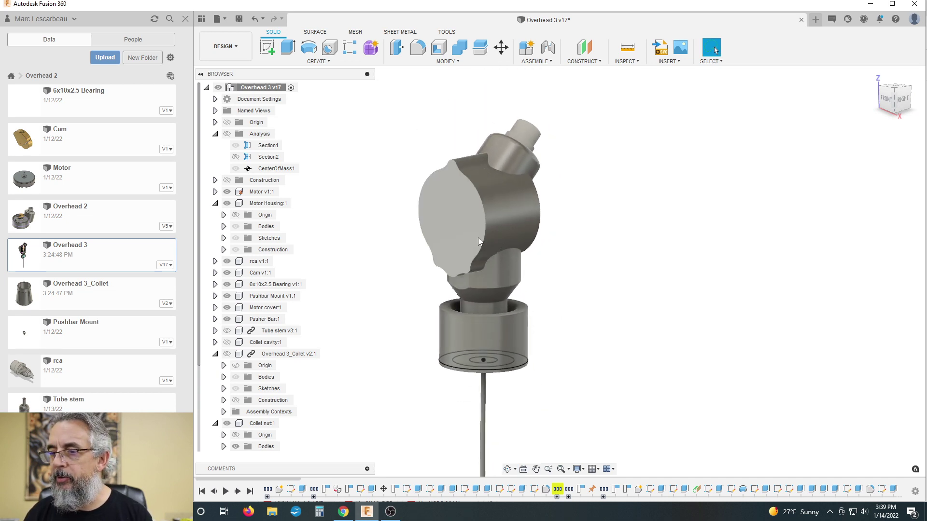
{"action": "middle_click_drag", "start_coordinate": [477, 237], "coordinate": [563, 279], "text": "shift"}
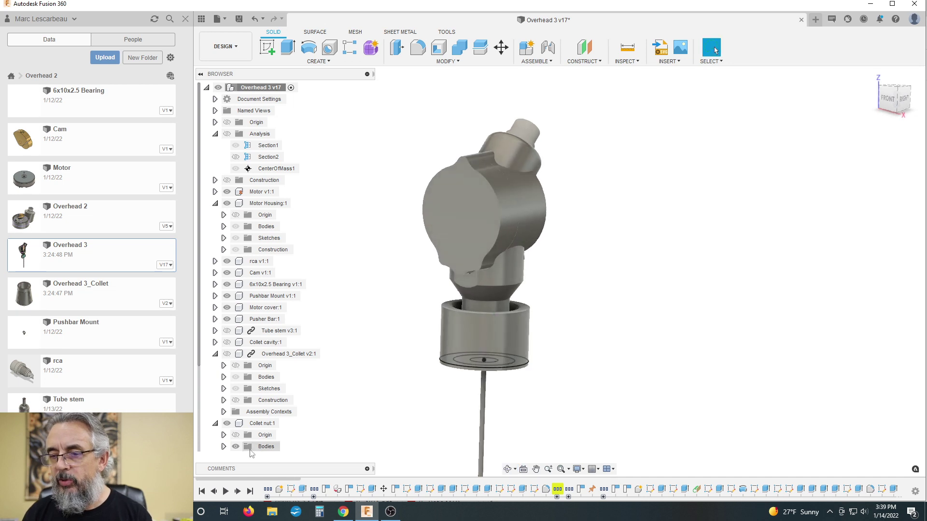
{"action": "scroll", "coordinate": [233, 416], "scroll_direction": "down", "scroll_amount": 1}
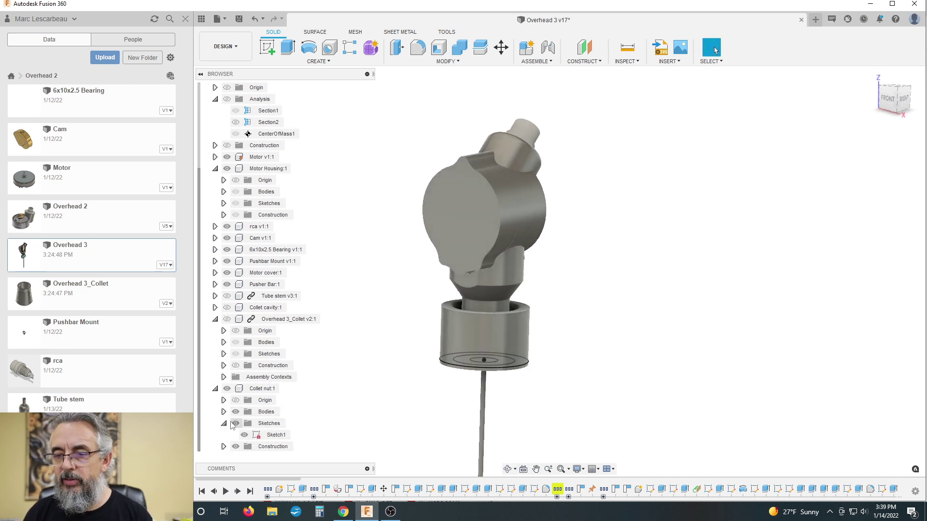
{"action": "left_click", "coordinate": [223, 423]}
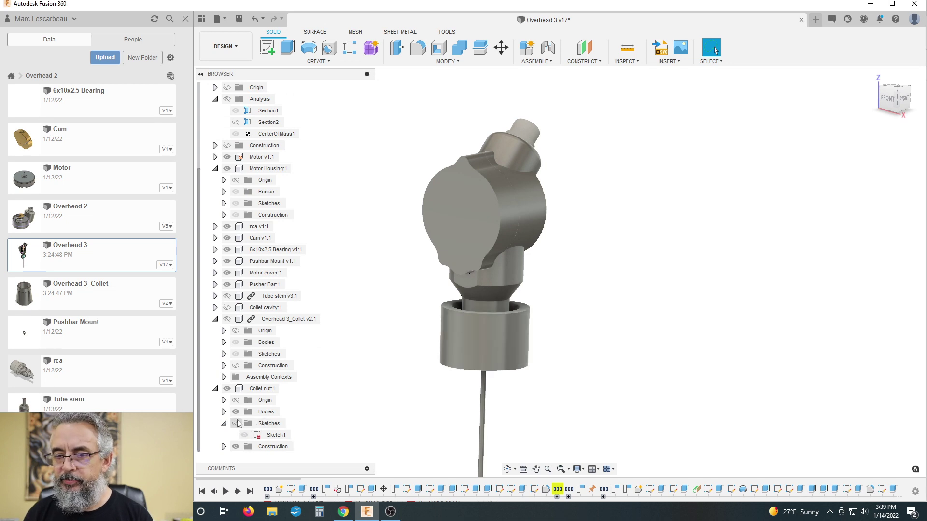
{"action": "left_click", "coordinate": [226, 388]}
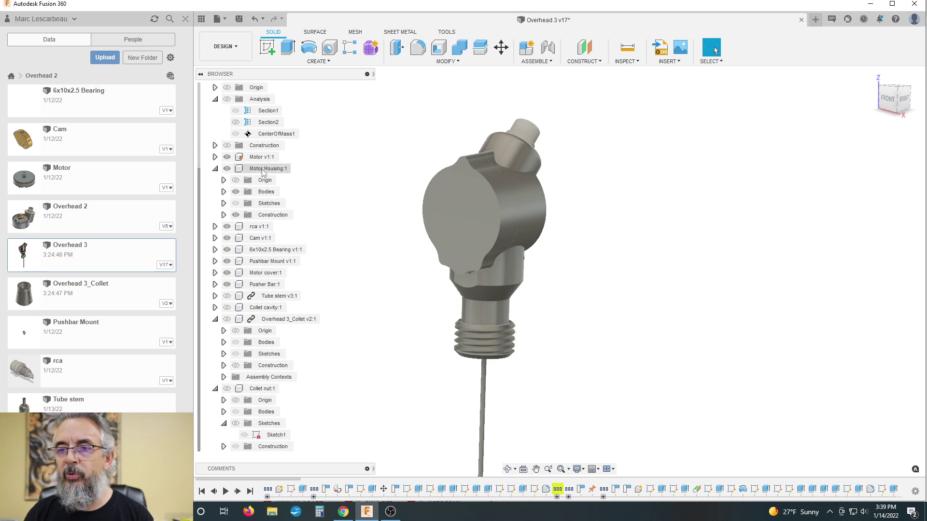
- Activate the Motor Housing component and inspect the features that form its plain neck and threaded end
{"action": "left_click", "coordinate": [296, 169]}
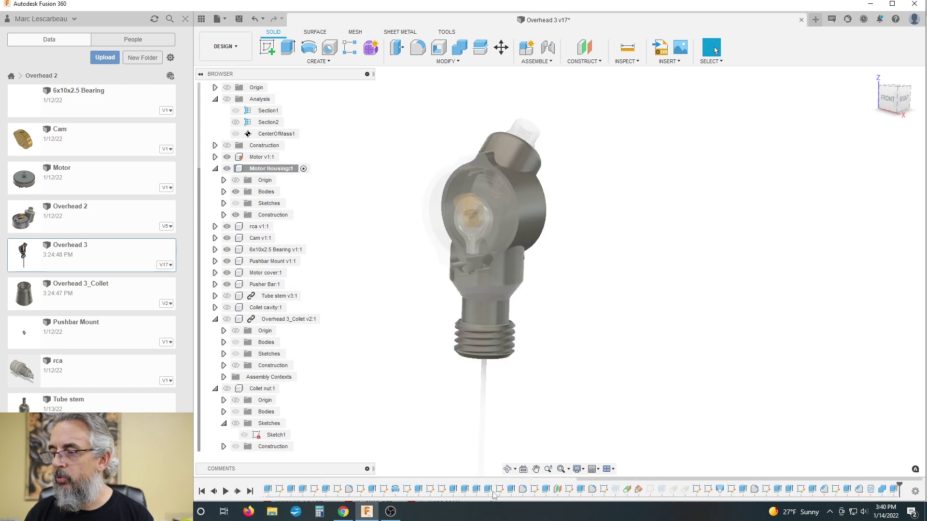
{"action": "left_click", "coordinate": [485, 335]}
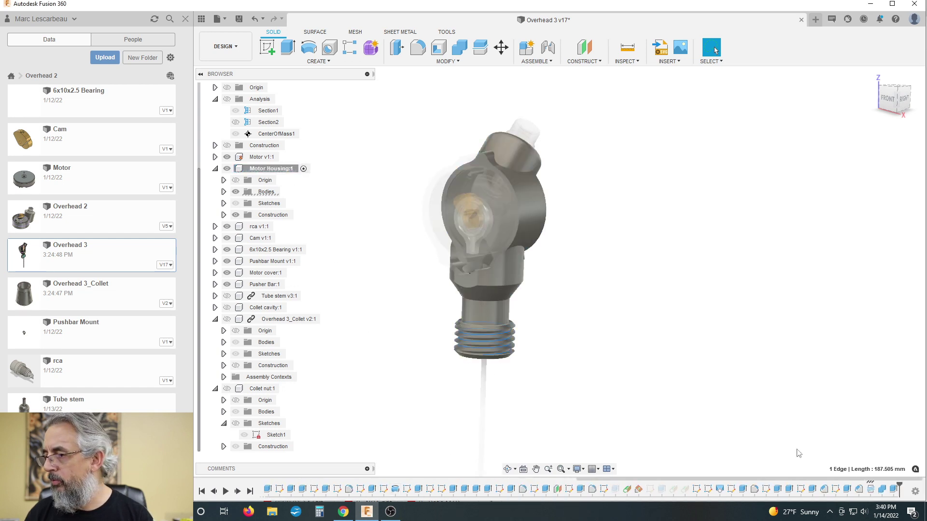
{"action": "left_click", "coordinate": [859, 490]}
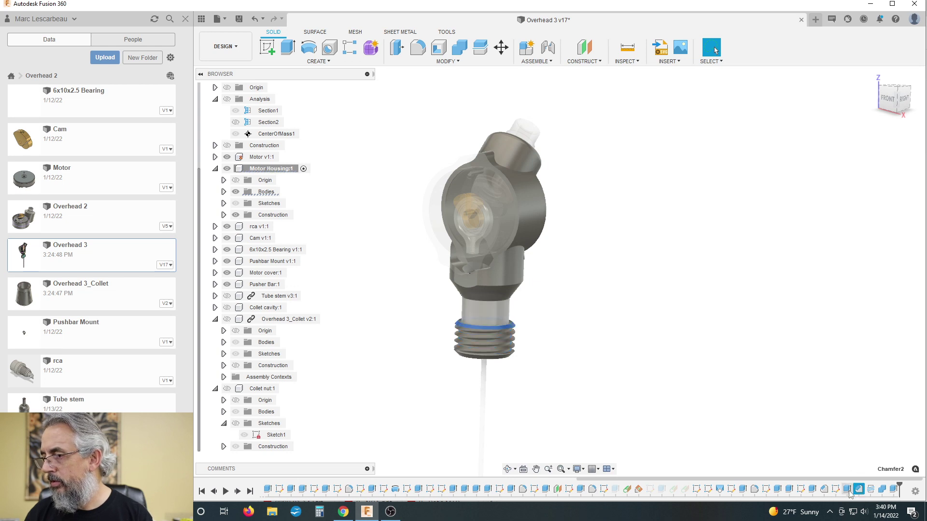
{"action": "left_click", "coordinate": [847, 489]}
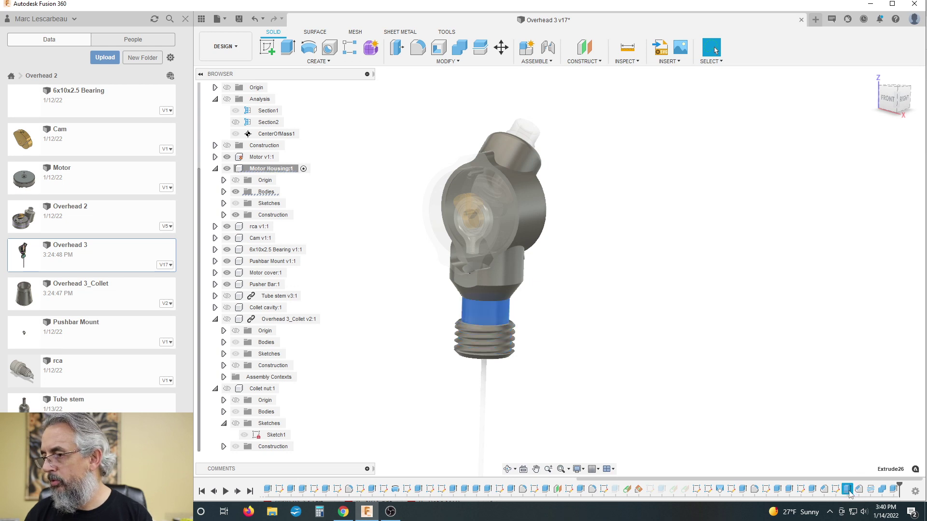
{"action": "left_click", "coordinate": [812, 489]}
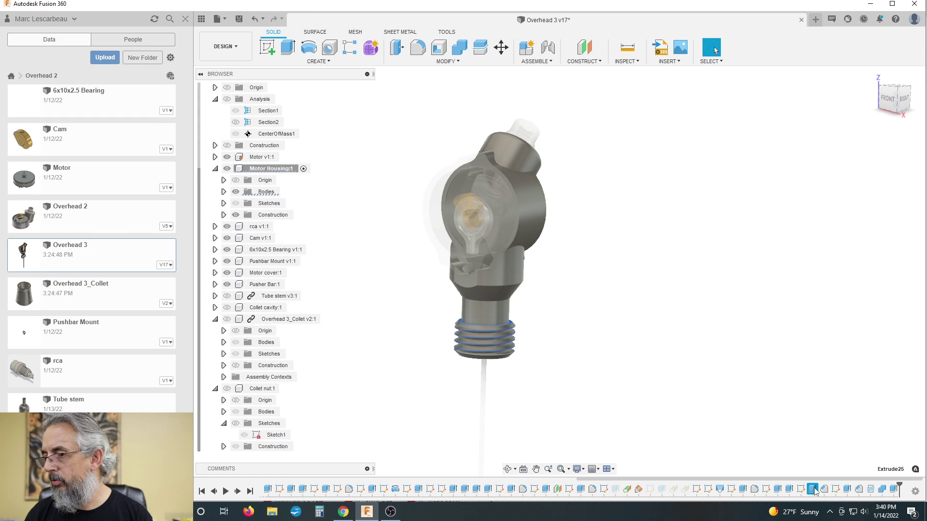
{"action": "left_click", "coordinate": [799, 456]}
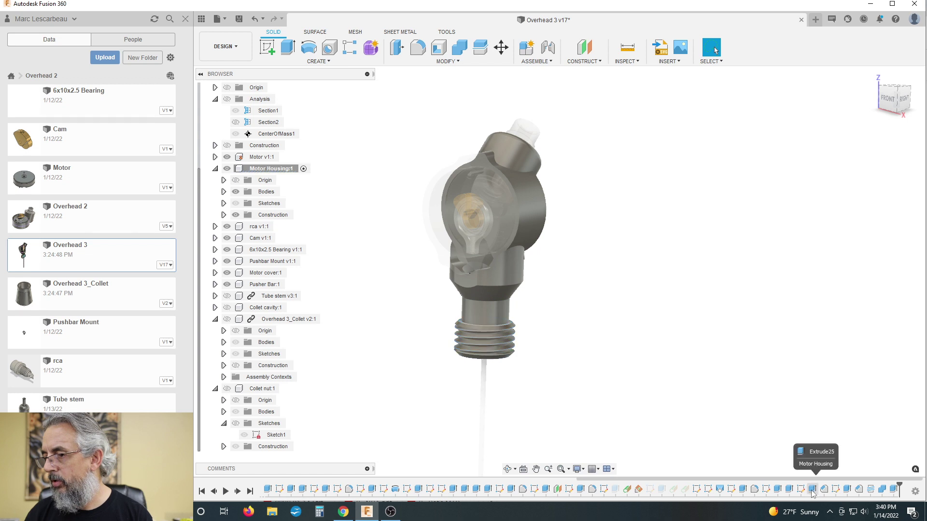
{"action": "left_click", "coordinate": [848, 489]}
{"action": "double_click", "coordinate": [848, 489]}
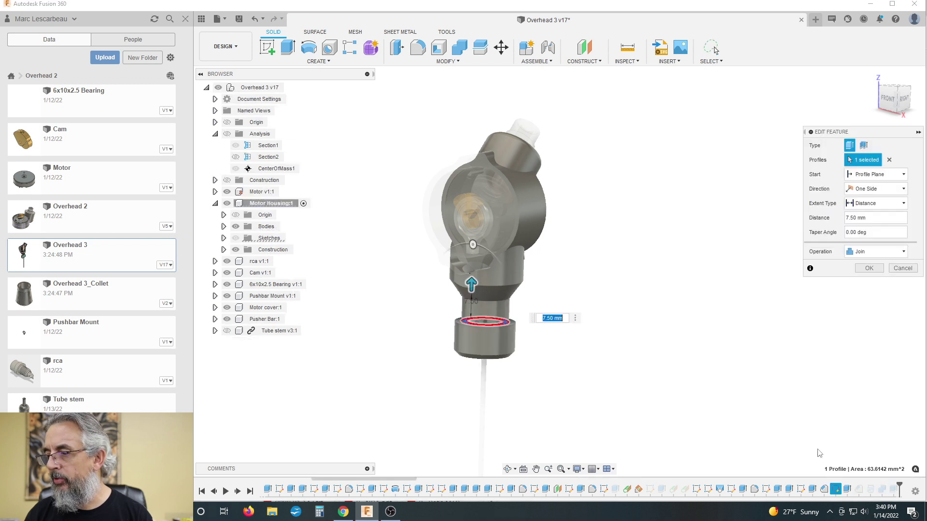
{"action": "left_click", "coordinate": [861, 268]}
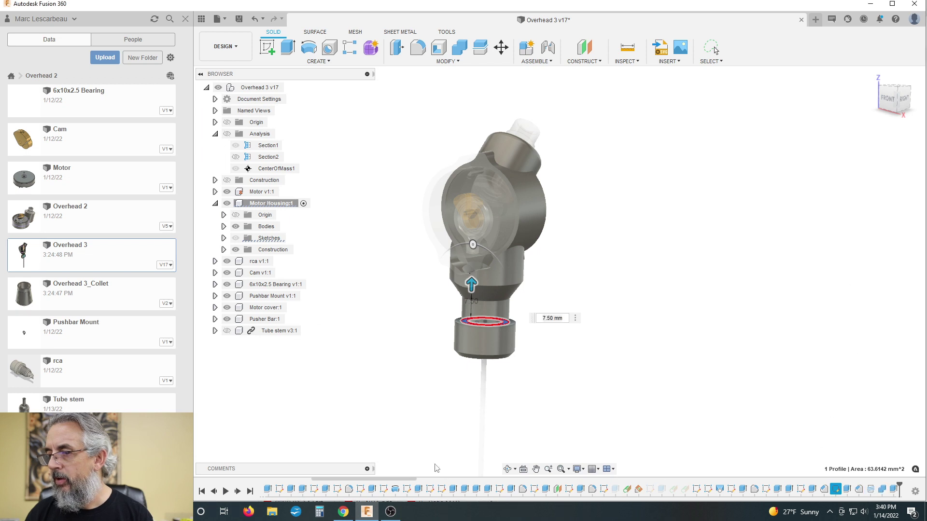
- Set the motor housing's threaded end extrusion to -12 mm and the plain neck extrusion above it to 5.5 mm
{"action": "left_click", "coordinate": [813, 490]}
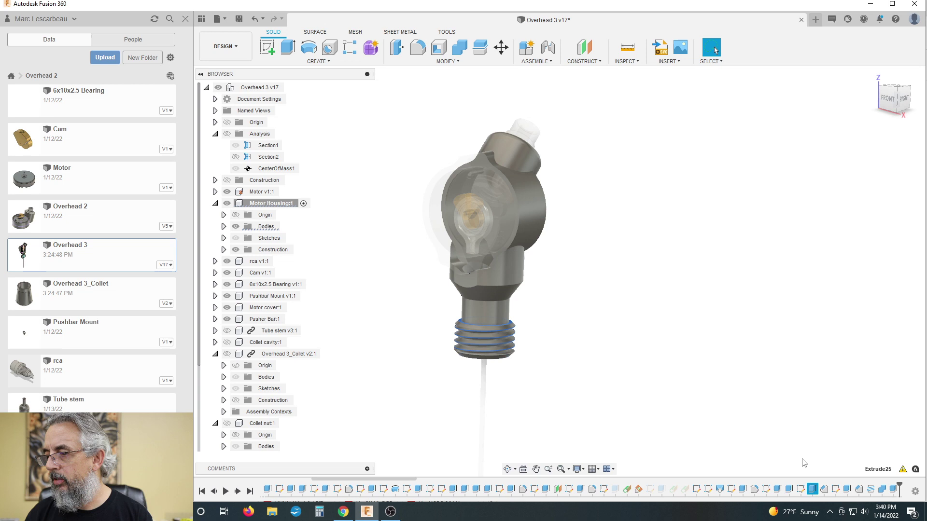
{"action": "double_click", "coordinate": [813, 489]}
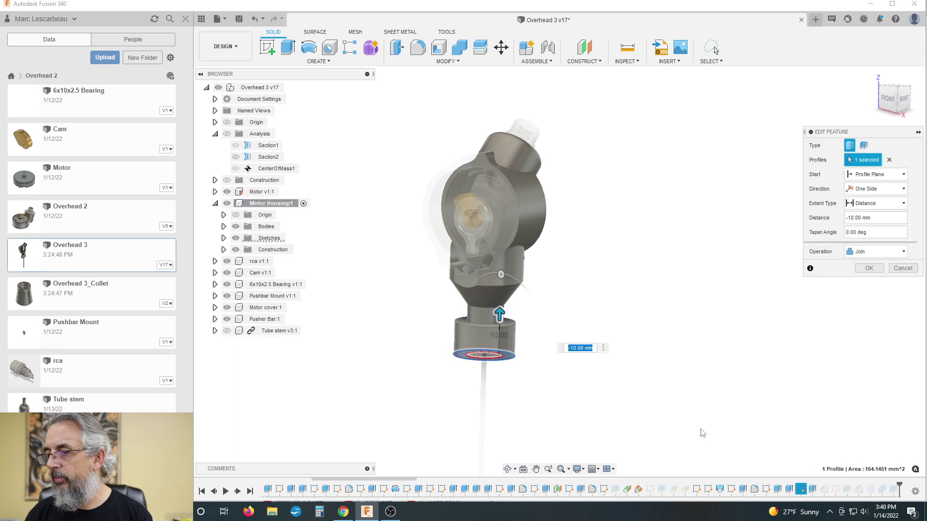
{"action": "key", "text": "Return"}
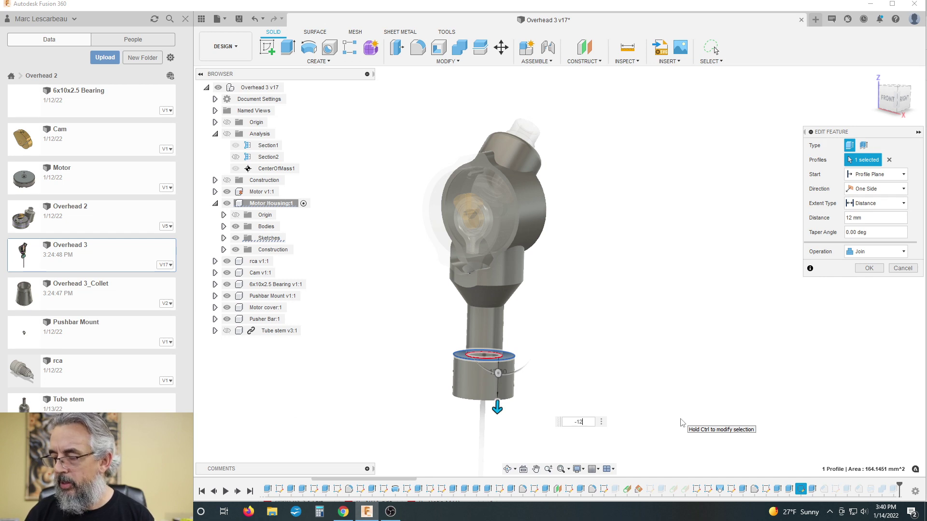
{"action": "key", "text": "Return"}
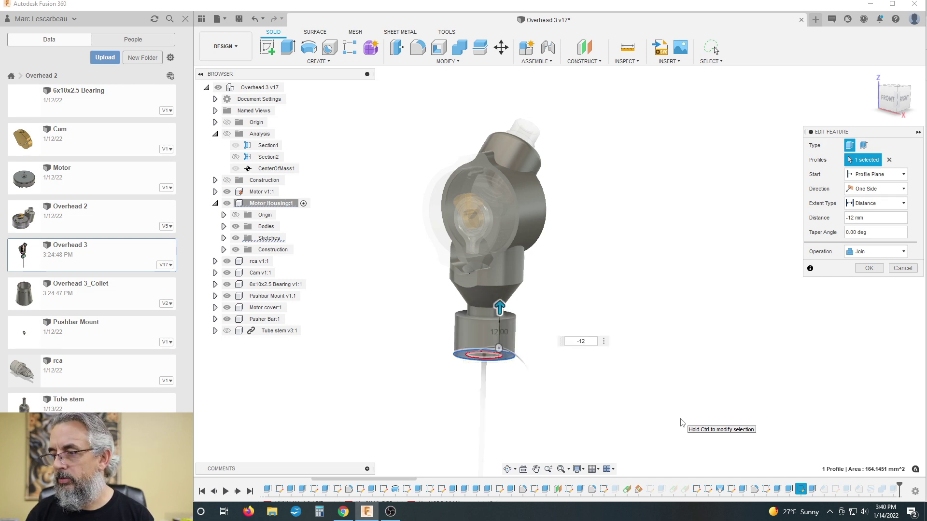
{"action": "key", "text": "Return"}
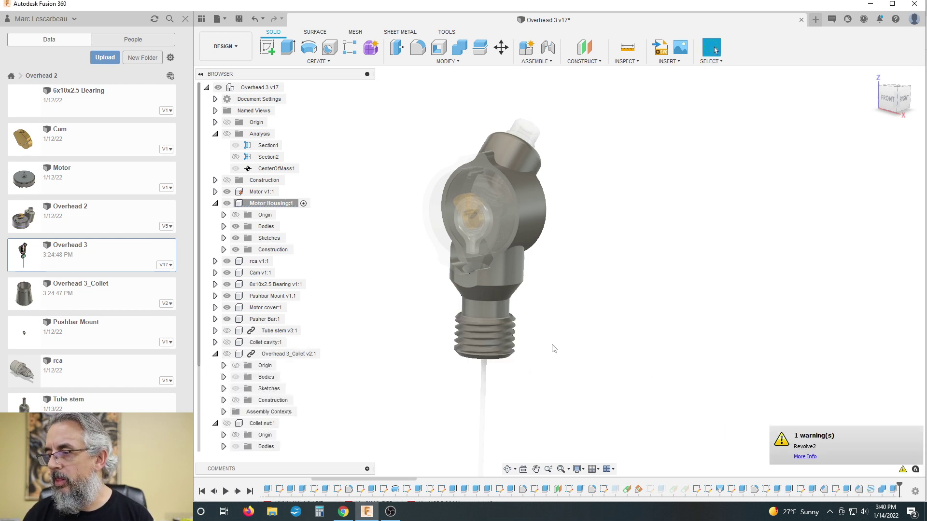
{"action": "double_click", "coordinate": [846, 489]}
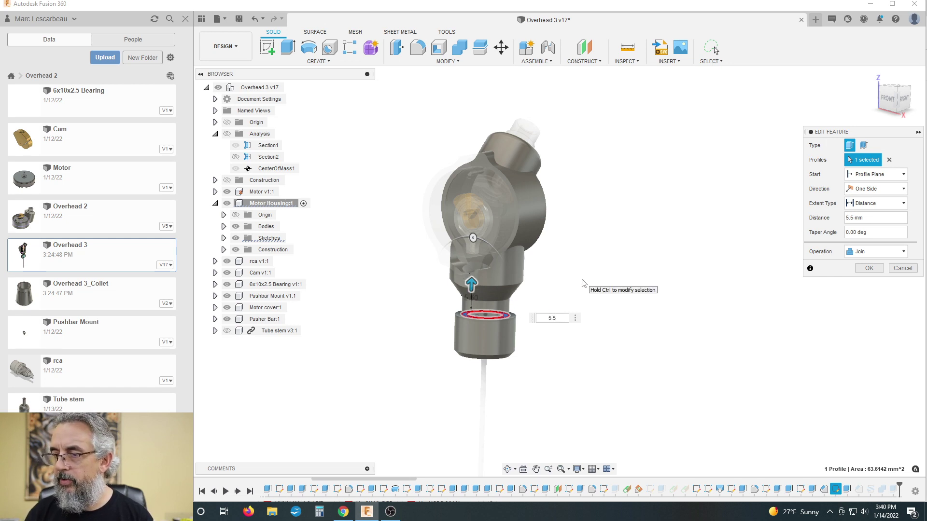
{"action": "key", "text": "Return"}
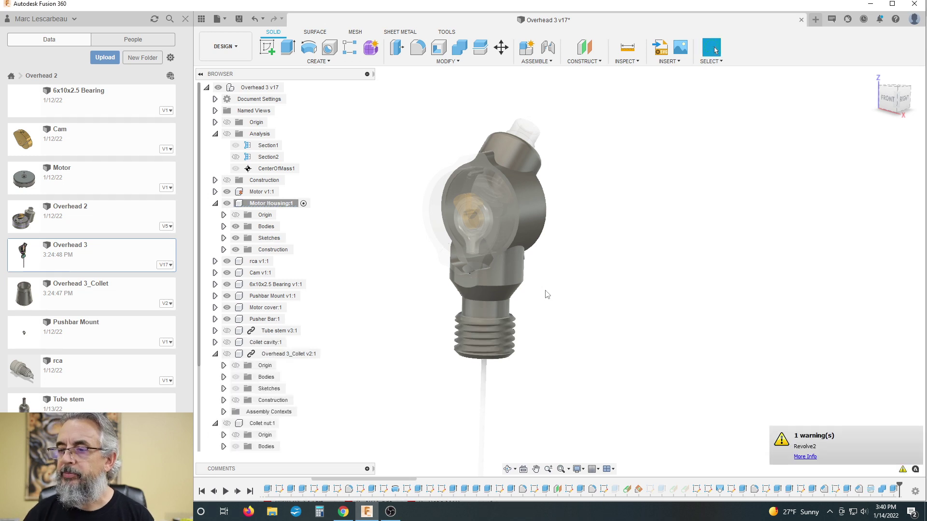
- Show the collet nut component and activate the top-level Overhead 3 assembly to check the nut's fit on the housing neck
{"action": "left_click", "coordinate": [226, 423]}
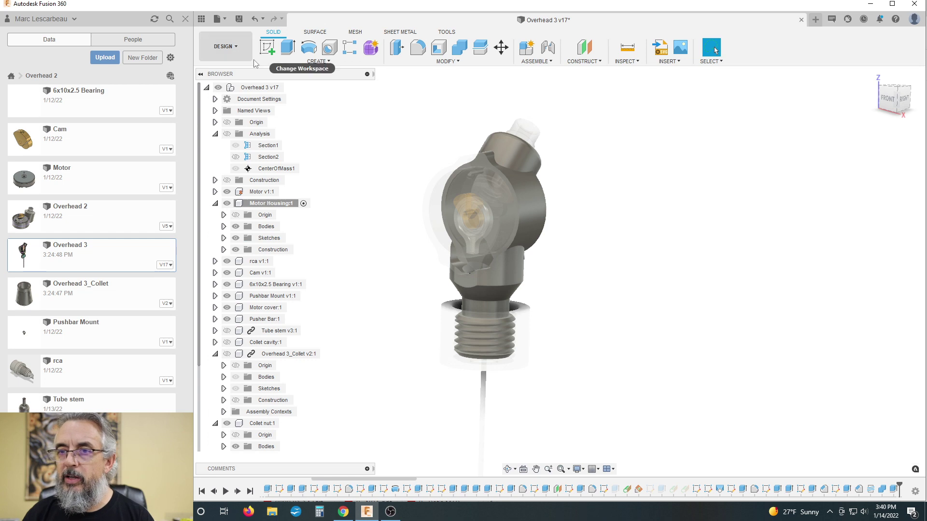
{"action": "right_click", "coordinate": [268, 90]}
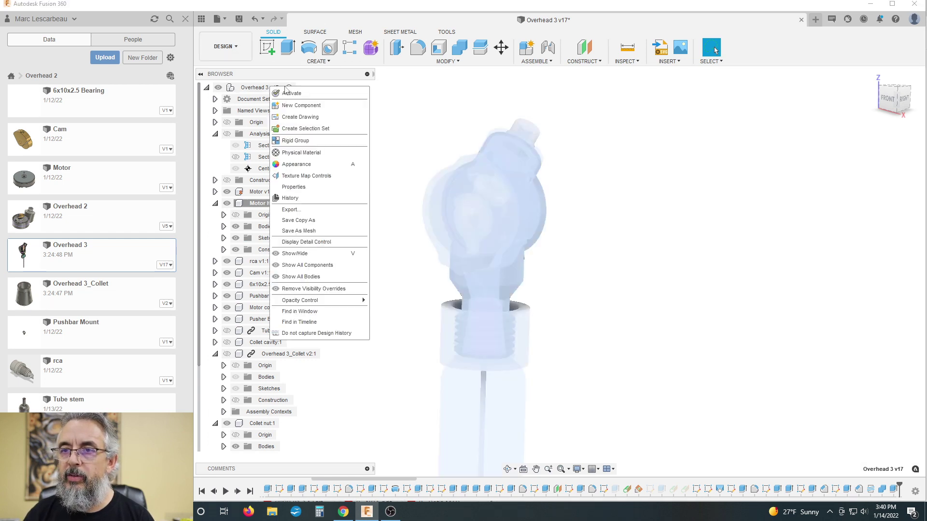
{"action": "left_click", "coordinate": [309, 94]}
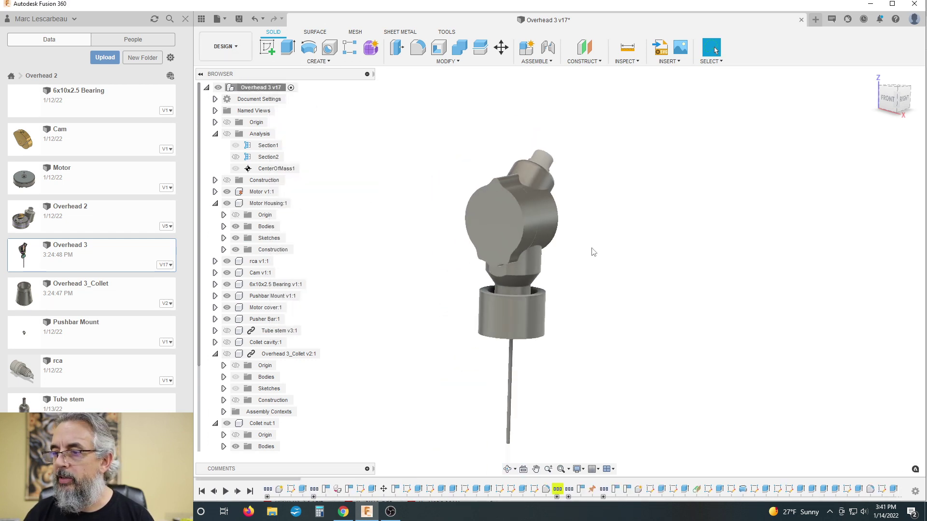
{"action": "middle_click_drag", "start_coordinate": [585, 263], "coordinate": [563, 219], "text": "shift"}
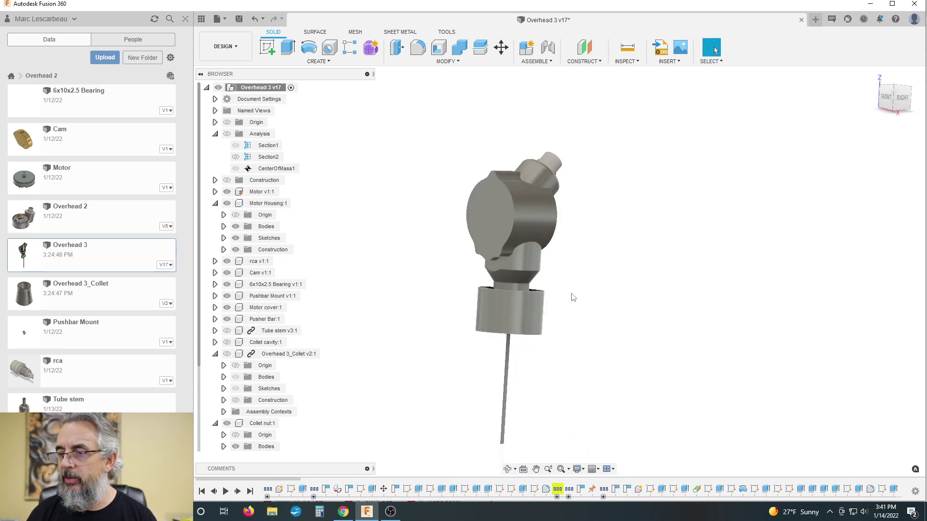
{"action": "middle_click_drag", "start_coordinate": [574, 297], "coordinate": [581, 256], "text": "shift"}
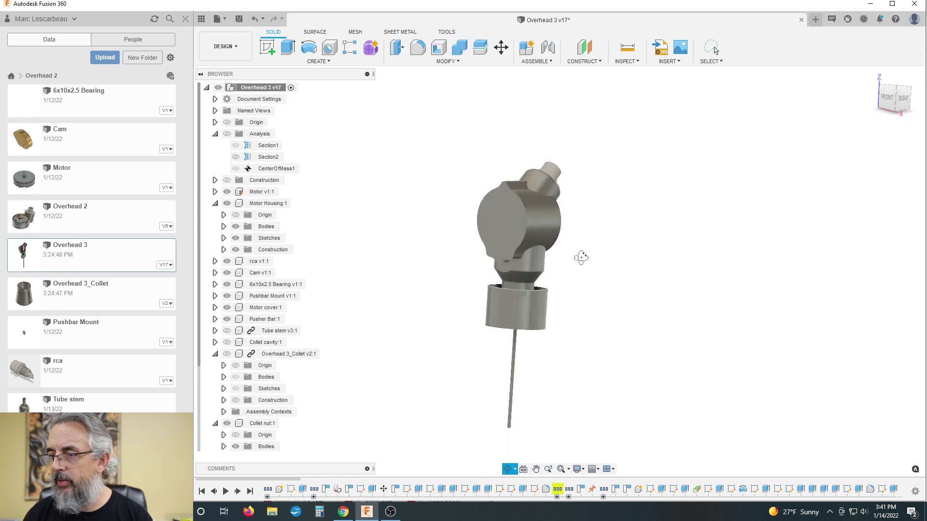
{"action": "scroll", "coordinate": [536, 294], "scroll_direction": "down", "scroll_amount": 3}
{"action": "scroll", "coordinate": [533, 310], "scroll_direction": "up", "scroll_amount": 4}
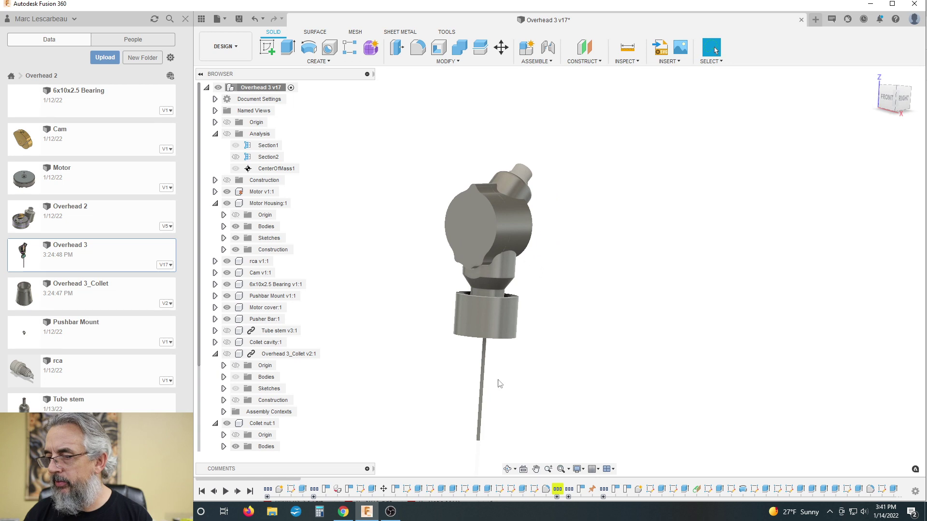
- Activate the Collet nut component and set the outer circle's diameter in its base sketch to 24 mm
{"action": "left_click", "coordinate": [481, 322]}
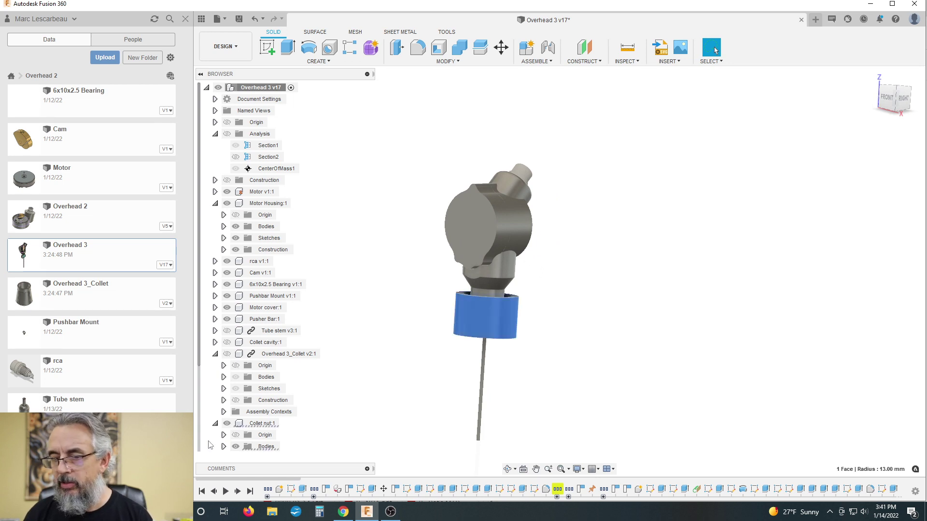
{"action": "left_click", "coordinate": [290, 423]}
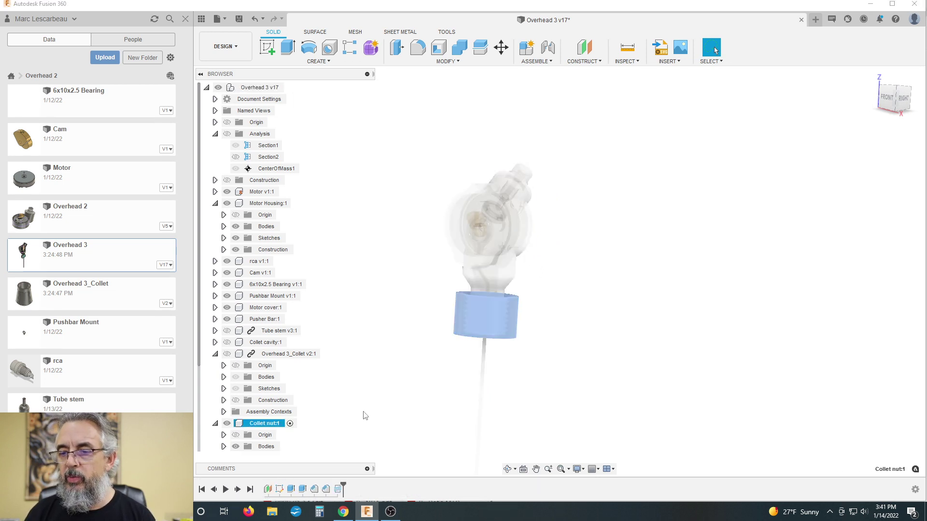
{"action": "left_click", "coordinate": [462, 316]}
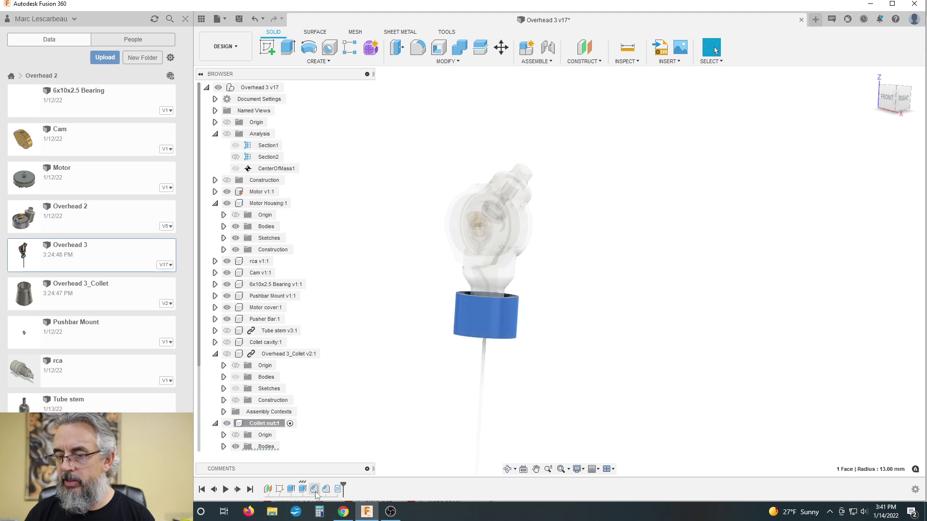
{"action": "double_click", "coordinate": [280, 489]}
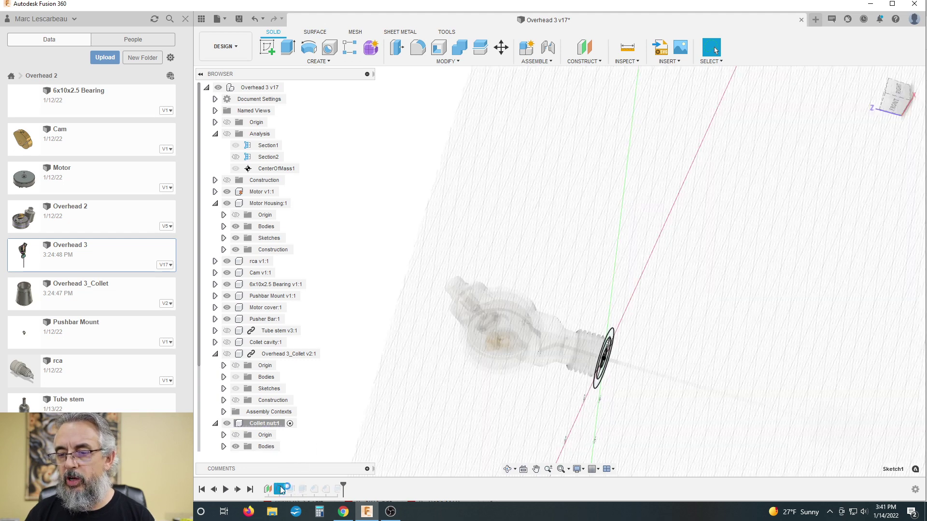
{"action": "scroll", "coordinate": [464, 328], "scroll_direction": "up", "scroll_amount": 3}
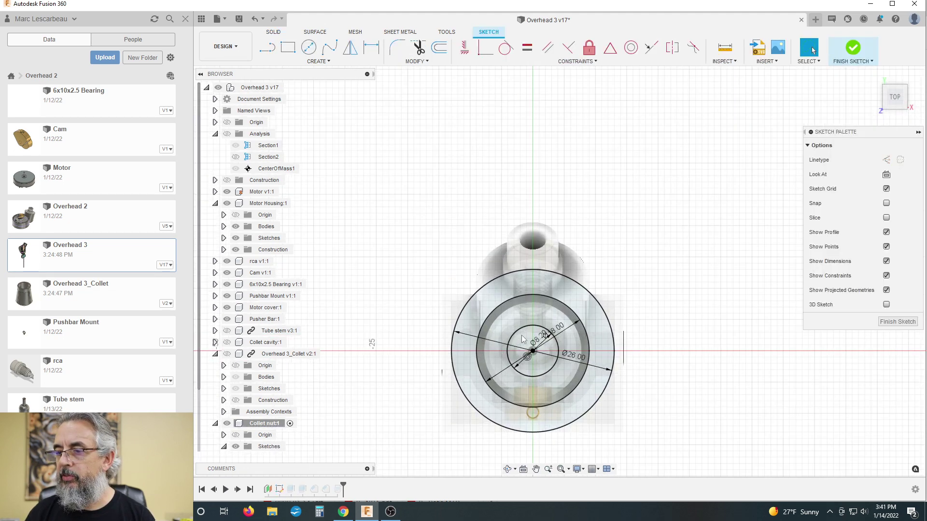
{"action": "double_click", "coordinate": [578, 356]}
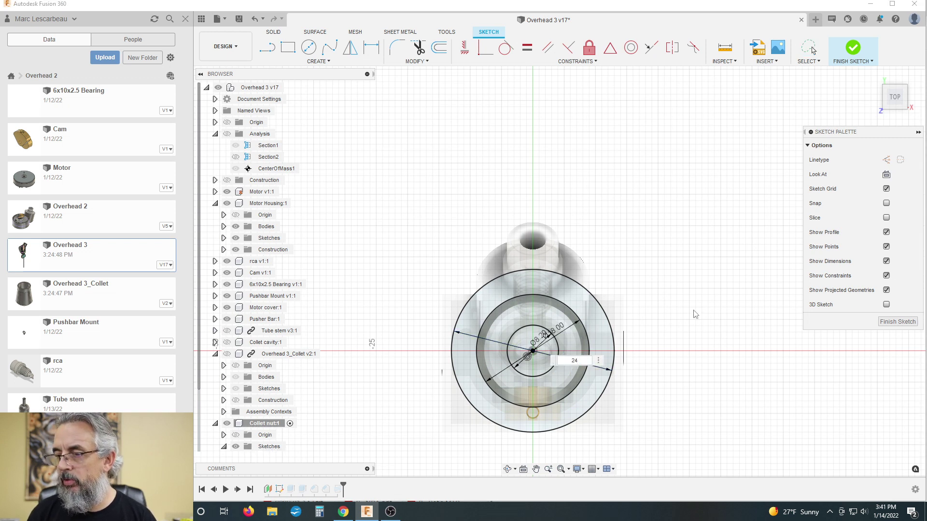
{"action": "key", "text": "Return"}
{"action": "scroll", "coordinate": [695, 314], "scroll_direction": "down", "scroll_amount": 1}
{"action": "left_click", "coordinate": [897, 321]}
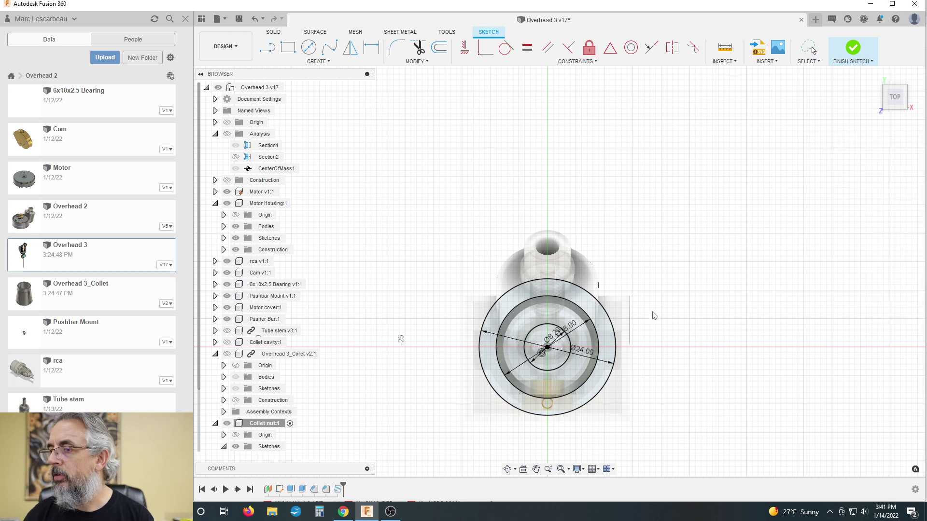
- Restore the home view and activate the top-level assembly to compare the nut's outer diameter with the motor housing
{"action": "scroll", "coordinate": [593, 224], "scroll_direction": "down", "scroll_amount": 2}
{"action": "mouse_move", "coordinate": [593, 224]}
{"action": "middle_mouse_down", "text": "shift"}
{"action": "mouse_move", "coordinate": [589, 280]}
{"action": "mouse_move", "coordinate": [586, 159]}
{"action": "middle_mouse_up", "text": "shift"}
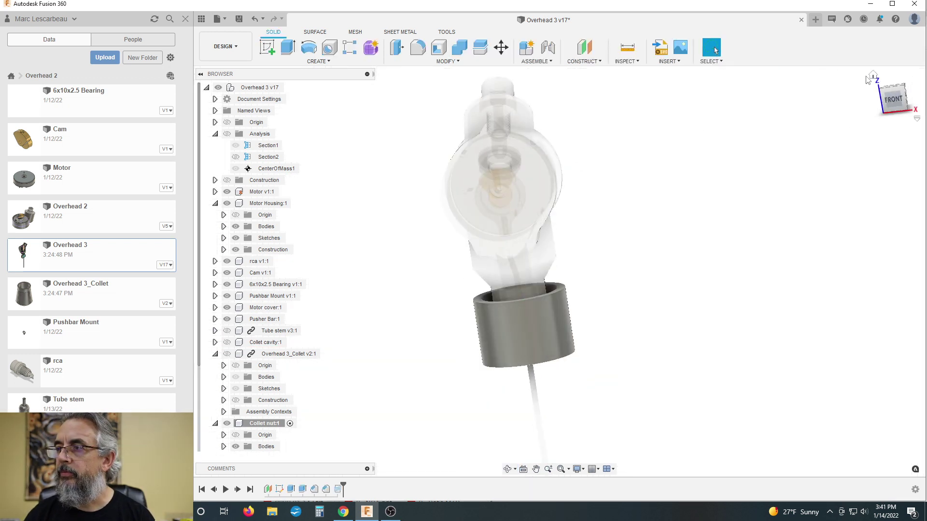
{"action": "left_click", "coordinate": [874, 75]}
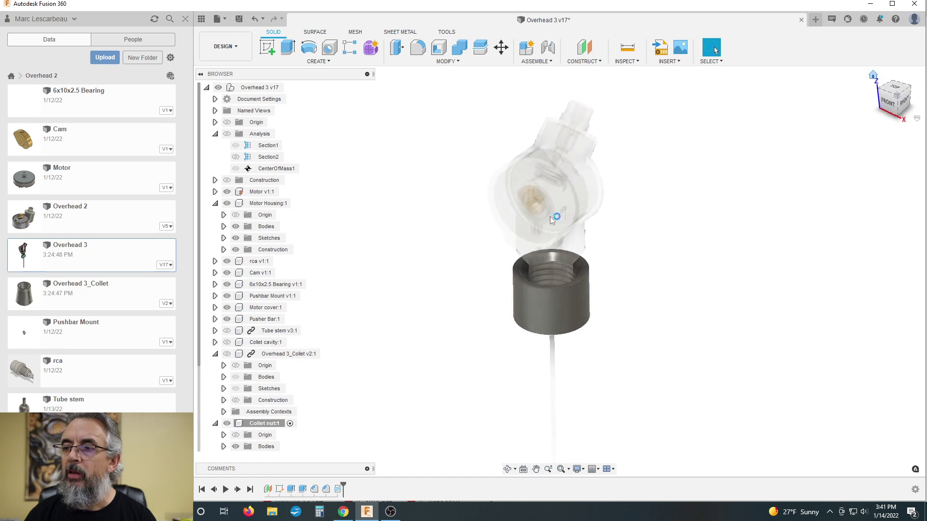
{"action": "left_click", "coordinate": [289, 88]}
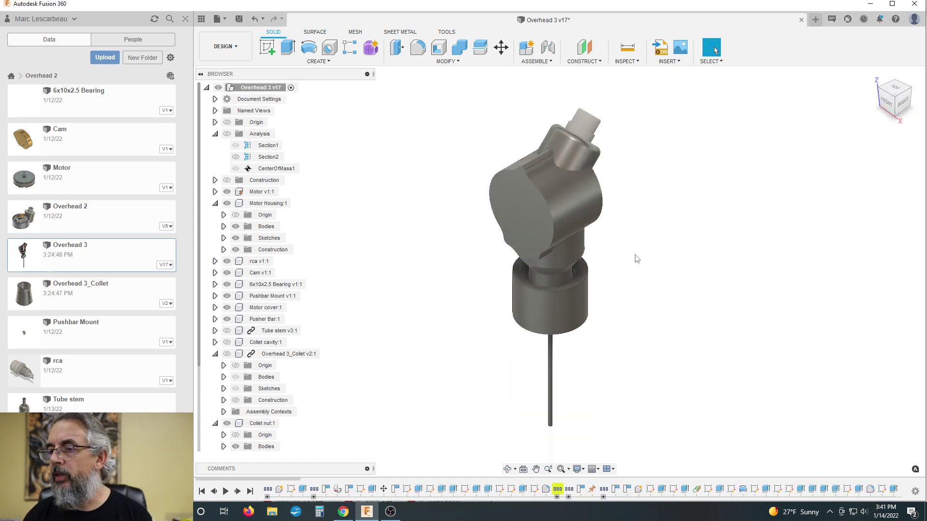
{"action": "mouse_move", "coordinate": [448, 341]}
{"action": "middle_mouse_down", "text": "shift"}
{"action": "mouse_move", "coordinate": [464, 317]}
{"action": "mouse_move", "coordinate": [457, 335]}
{"action": "middle_mouse_up", "text": "shift"}
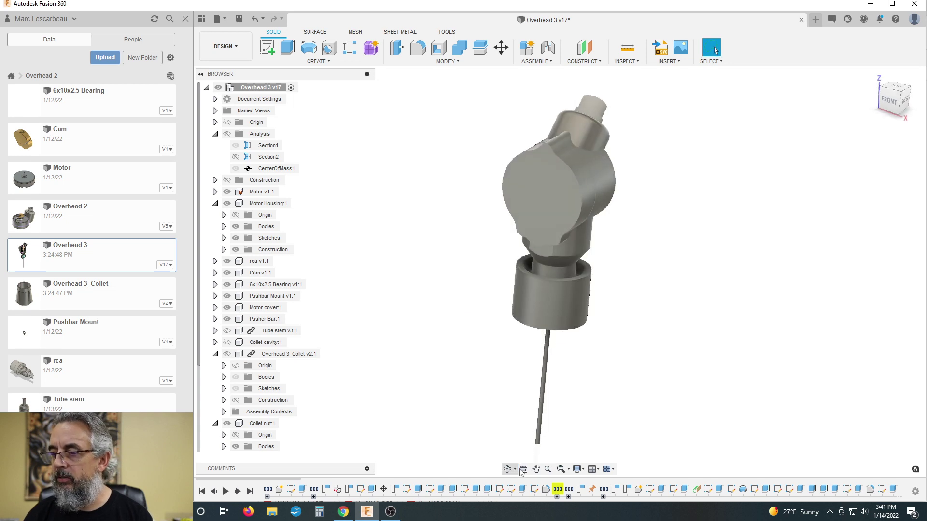
- Activate the Collet nut component again and add 3 mm fillets to its outer top and bottom edges
{"action": "left_click", "coordinate": [290, 423]}
{"action": "left_click", "coordinate": [429, 351]}
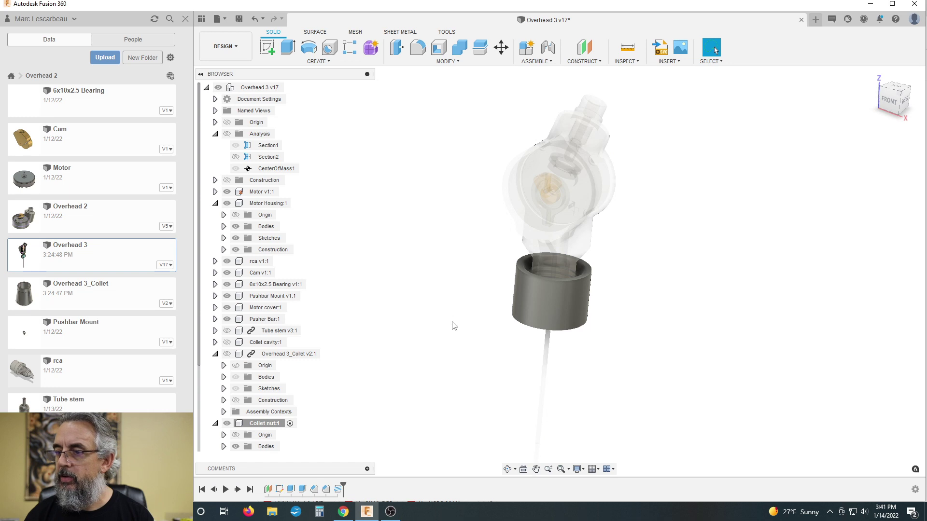
{"action": "middle_click_drag", "start_coordinate": [448, 329], "coordinate": [367, 231], "text": "shift"}
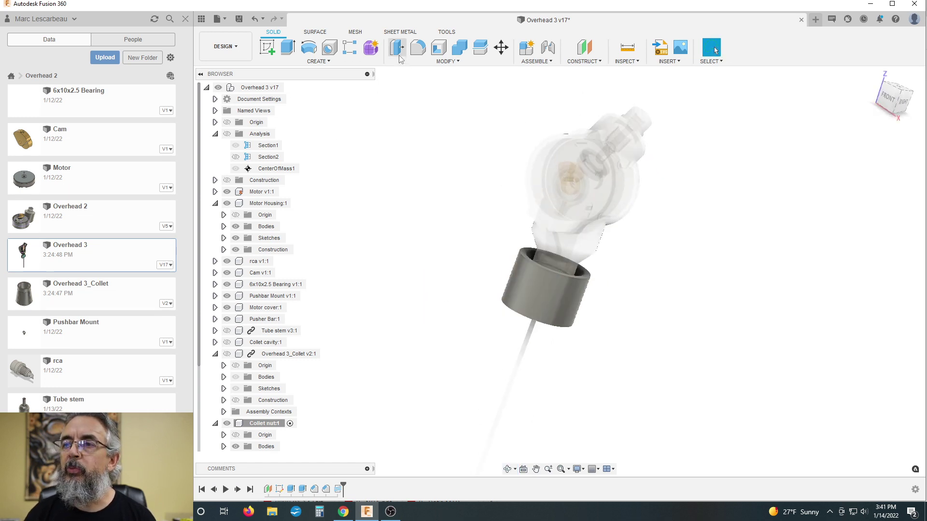
{"action": "left_click", "coordinate": [418, 48]}
{"action": "scroll", "coordinate": [527, 243], "scroll_direction": "up", "scroll_amount": 2}
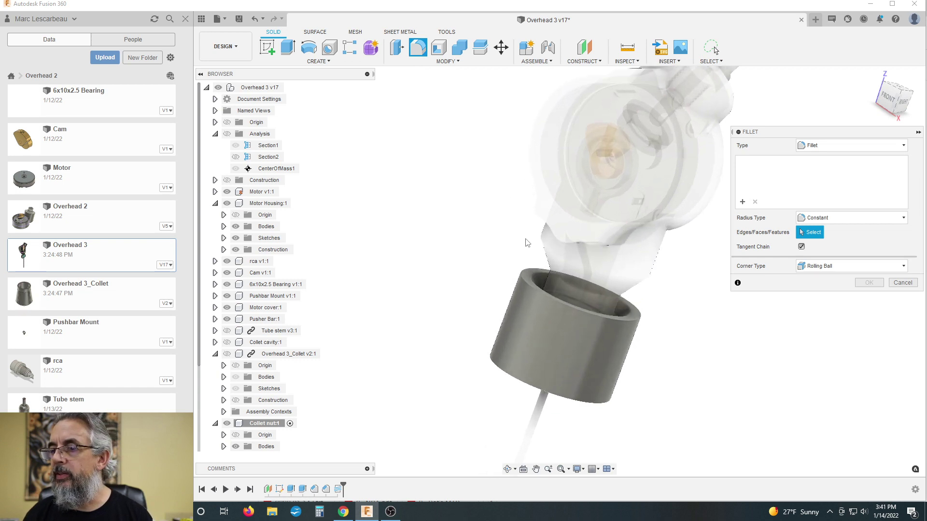
{"action": "left_click", "coordinate": [527, 283]}
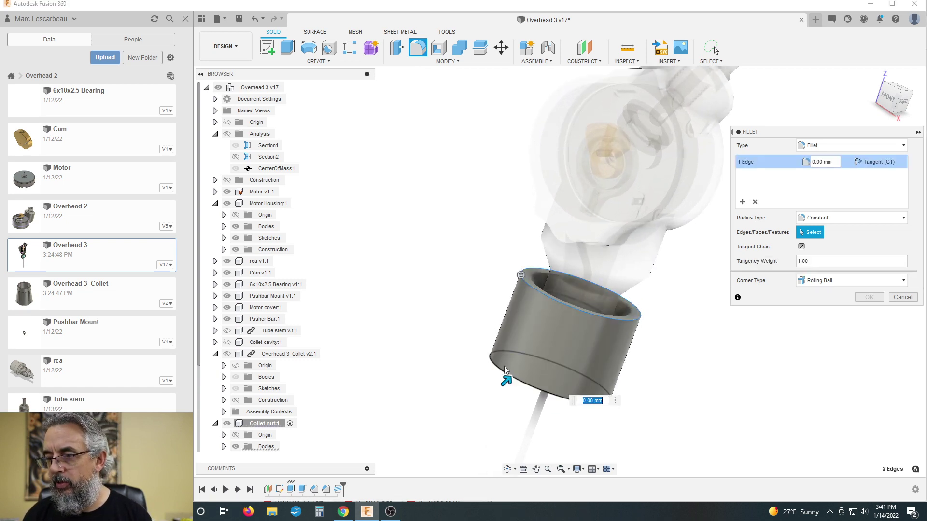
{"action": "left_click", "coordinate": [504, 366]}
{"action": "scroll", "coordinate": [425, 260], "scroll_direction": "down", "scroll_amount": 2}
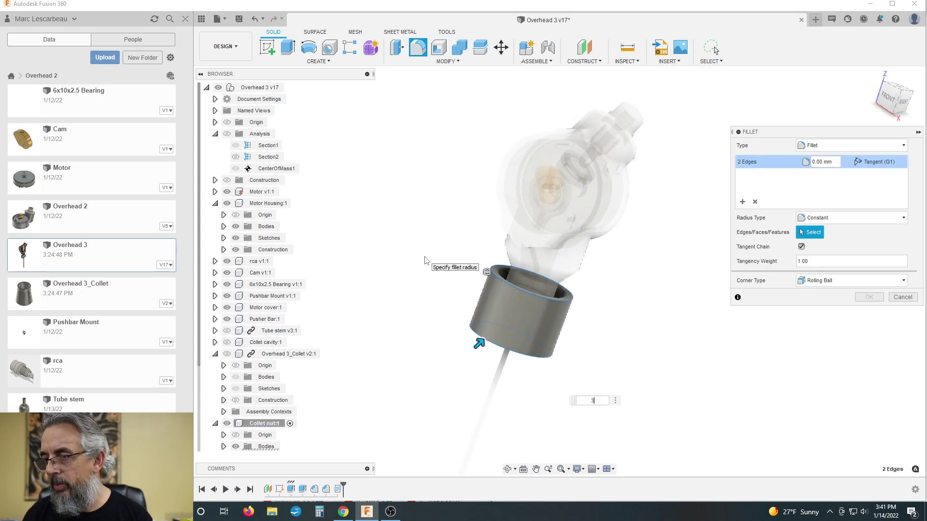
{"action": "key", "text": "Return"}
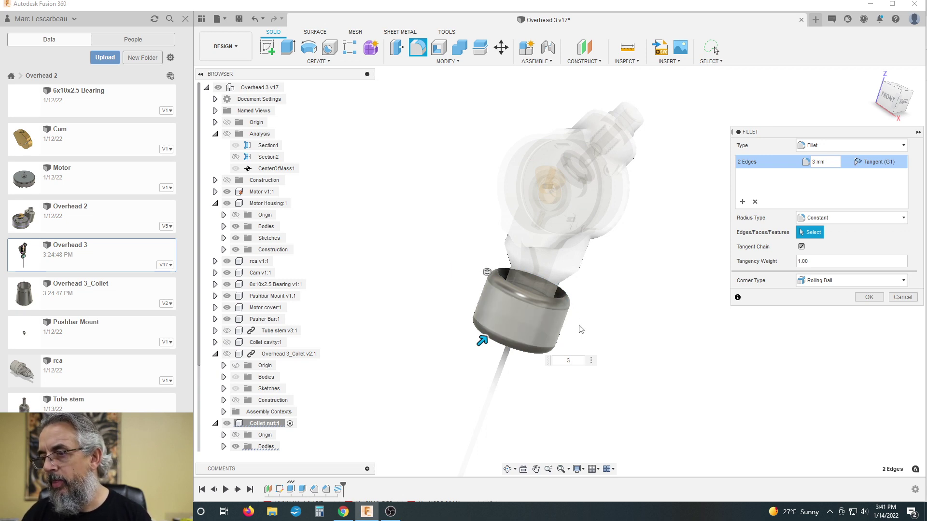
{"action": "middle_click_drag", "start_coordinate": [607, 321], "coordinate": [630, 288], "text": "shift"}
{"action": "middle_click_drag", "start_coordinate": [636, 276], "coordinate": [581, 310], "text": "shift"}
{"action": "scroll", "coordinate": [555, 304], "scroll_direction": "up", "scroll_amount": 4}
{"action": "scroll", "coordinate": [557, 297], "scroll_direction": "up", "scroll_amount": 5}
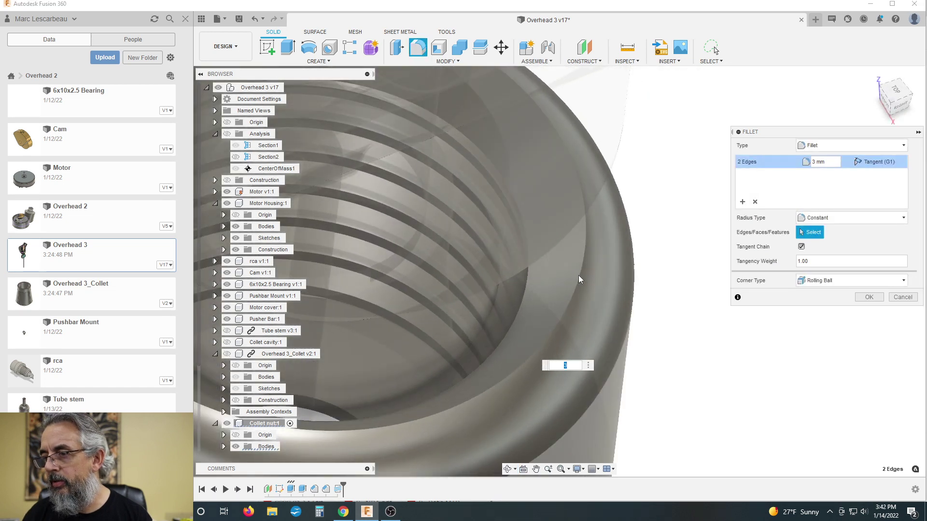
{"action": "scroll", "coordinate": [575, 267], "scroll_direction": "down", "scroll_amount": 8}
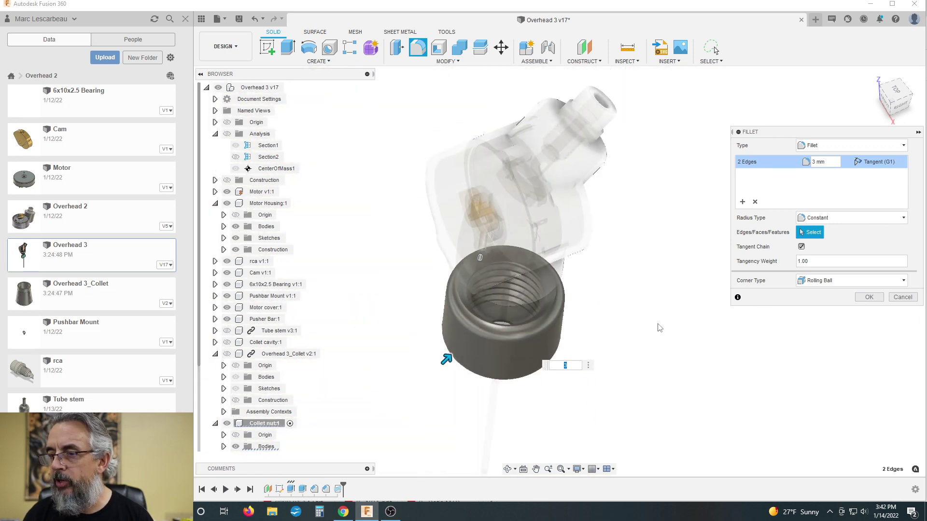
{"action": "middle_click_drag", "start_coordinate": [643, 300], "coordinate": [660, 284], "text": "shift"}
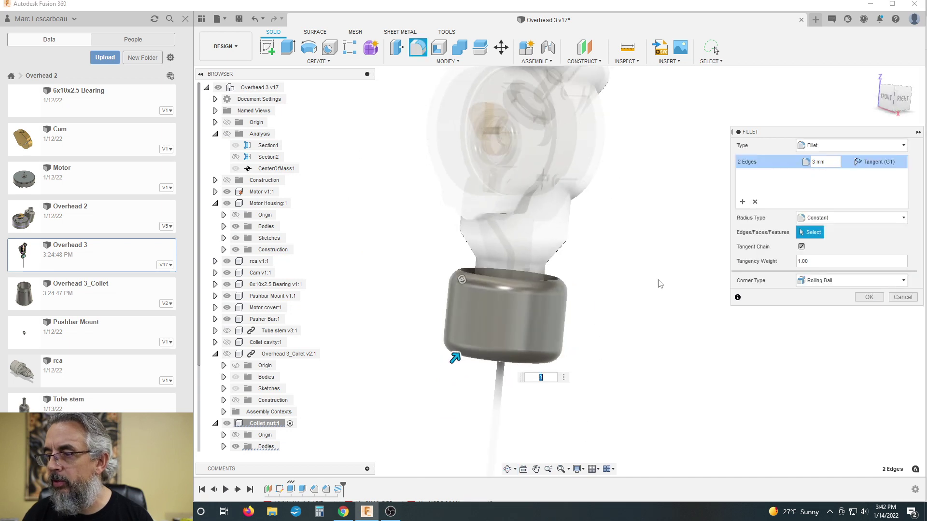
{"action": "left_click", "coordinate": [869, 296]}
- Start a sketch on the collet nut's bottom face and draw a 19 mm diameter circle centred on its hole
{"action": "middle_click_drag", "start_coordinate": [668, 326], "coordinate": [628, 324], "text": "shift"}
{"action": "left_click", "coordinate": [268, 46]}
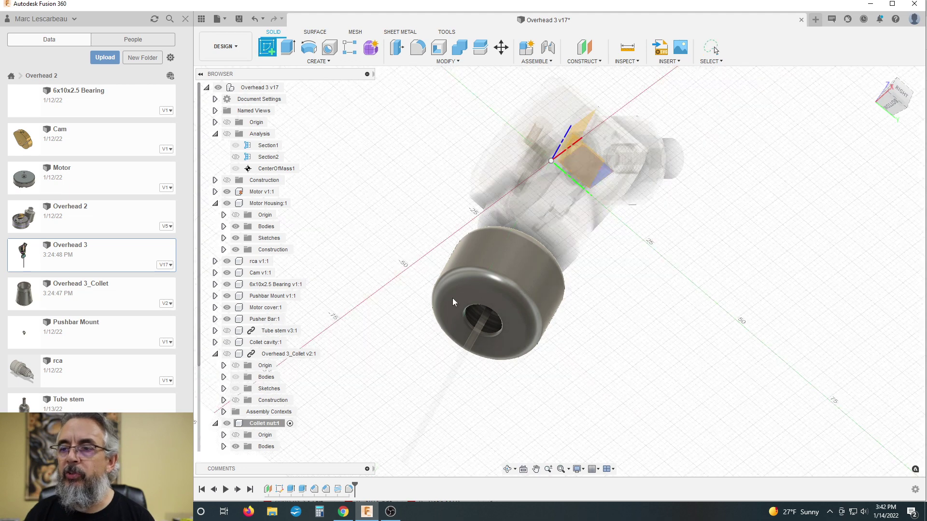
{"action": "left_click", "coordinate": [482, 298]}
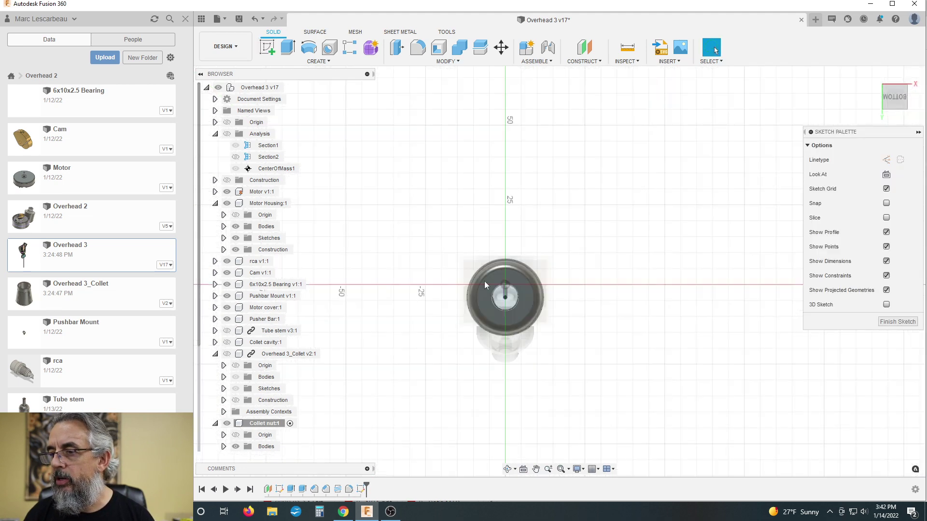
{"action": "scroll", "coordinate": [520, 325], "scroll_direction": "up", "scroll_amount": 3}
{"action": "scroll", "coordinate": [638, 322], "scroll_direction": "down", "scroll_amount": 3}
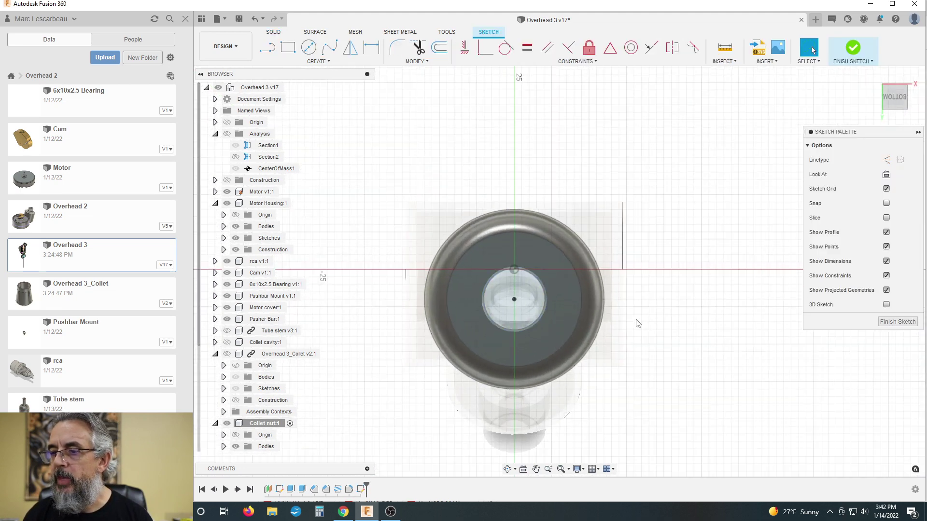
{"action": "scroll", "coordinate": [622, 381], "scroll_direction": "up", "scroll_amount": 2}
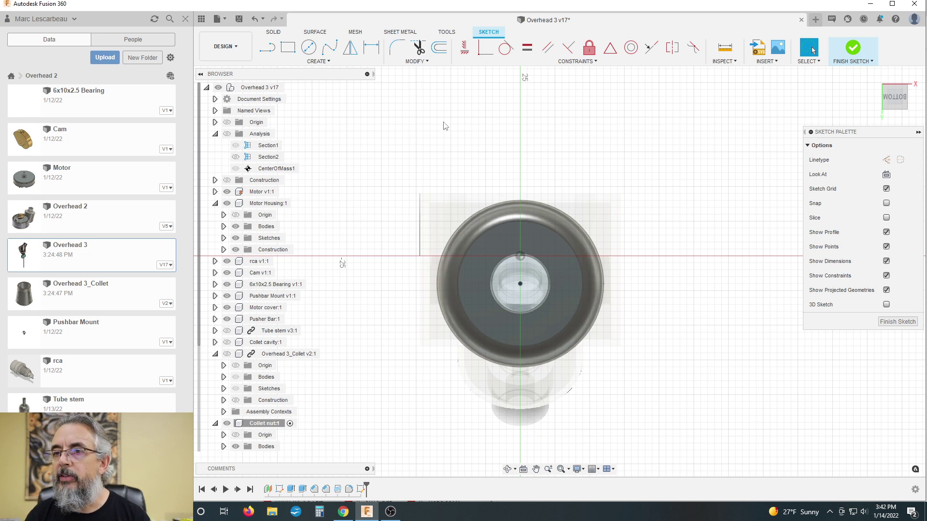
{"action": "left_click", "coordinate": [308, 46]}
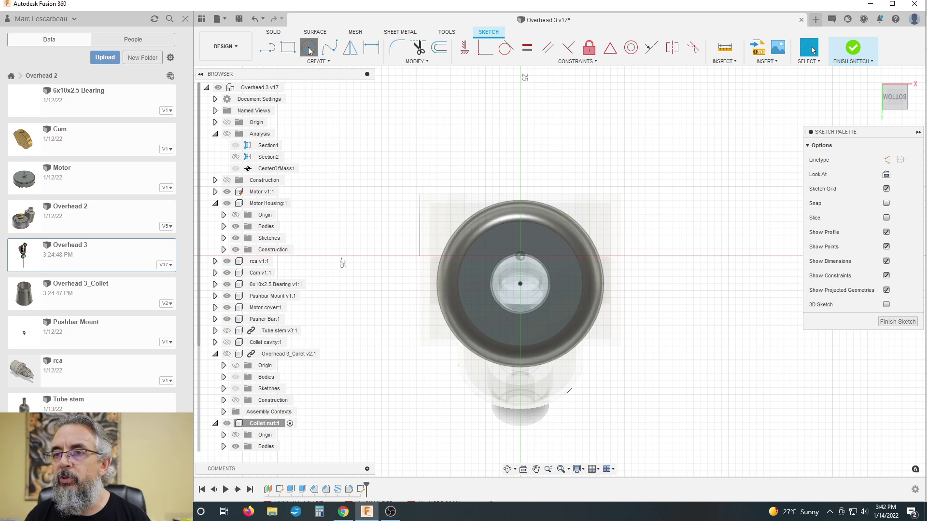
{"action": "left_click", "coordinate": [520, 284]}
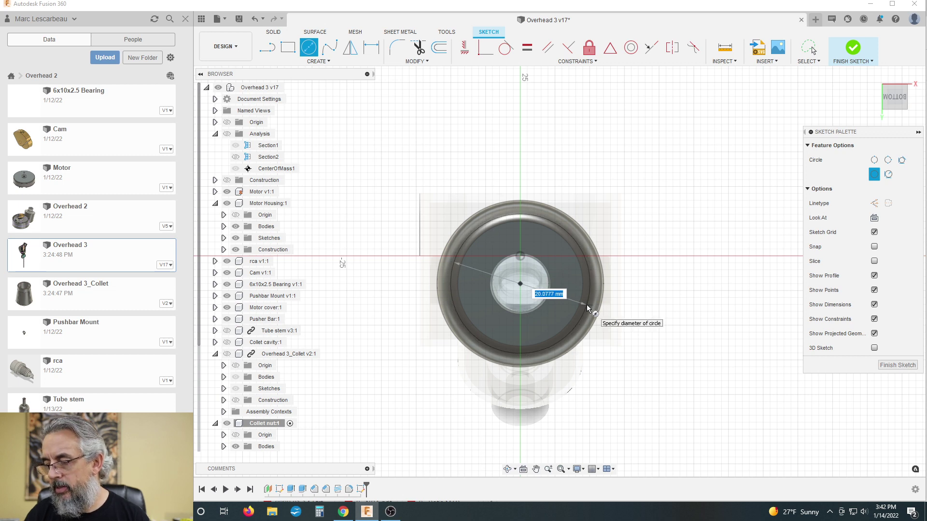
{"action": "type", "text": "19"}
{"action": "key", "text": "Return"}
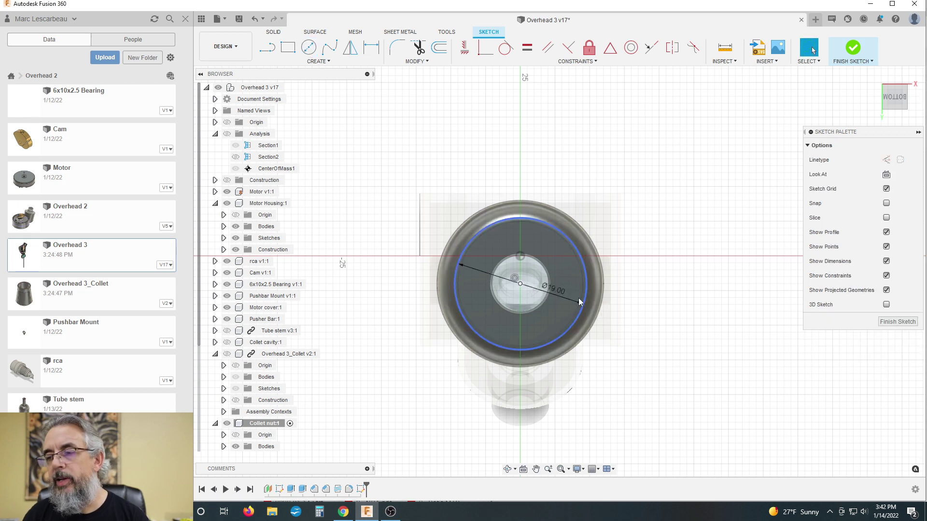
{"action": "scroll", "coordinate": [454, 218], "scroll_direction": "down", "scroll_amount": 1}
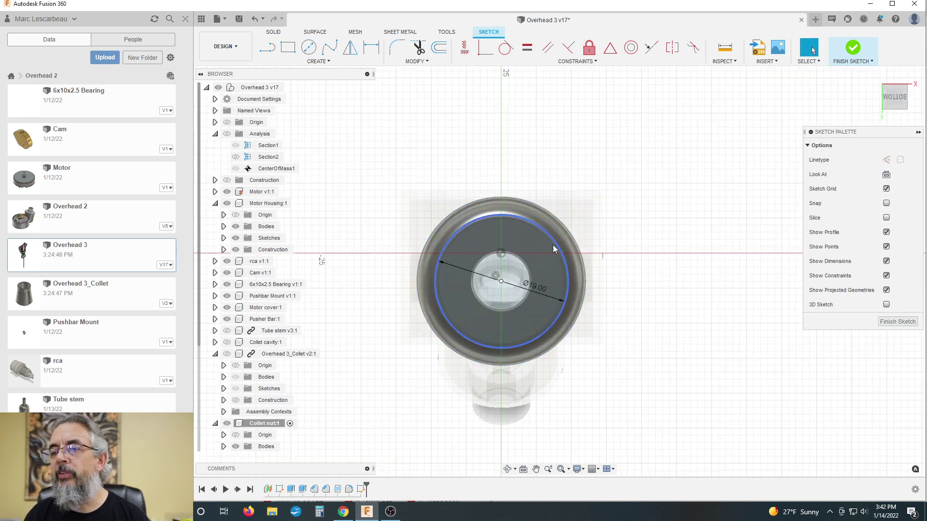
{"action": "scroll", "coordinate": [555, 249], "scroll_direction": "up", "scroll_amount": 1}
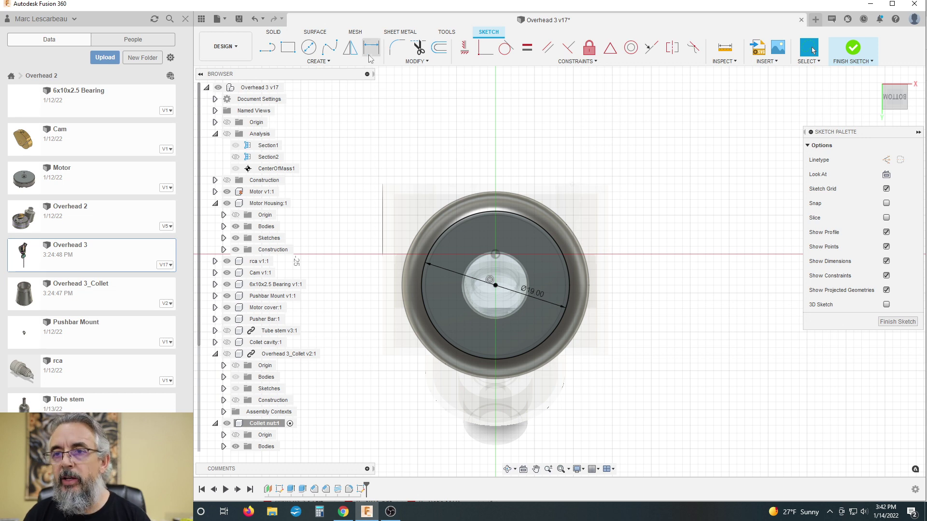
- Draw an 8 mm diameter circle on the vertical axis above the nut and make it tangent to the 19 mm circle
{"action": "left_click", "coordinate": [309, 50]}
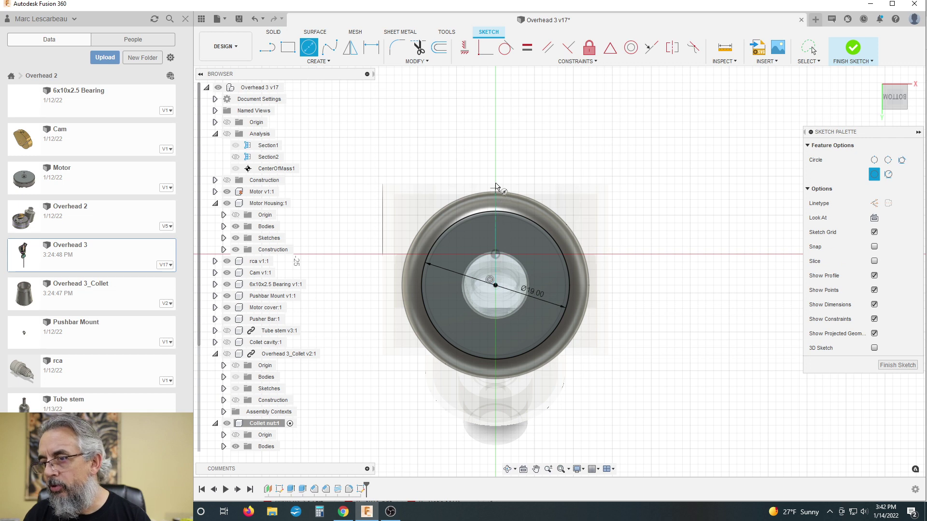
{"action": "left_click", "coordinate": [495, 167]}
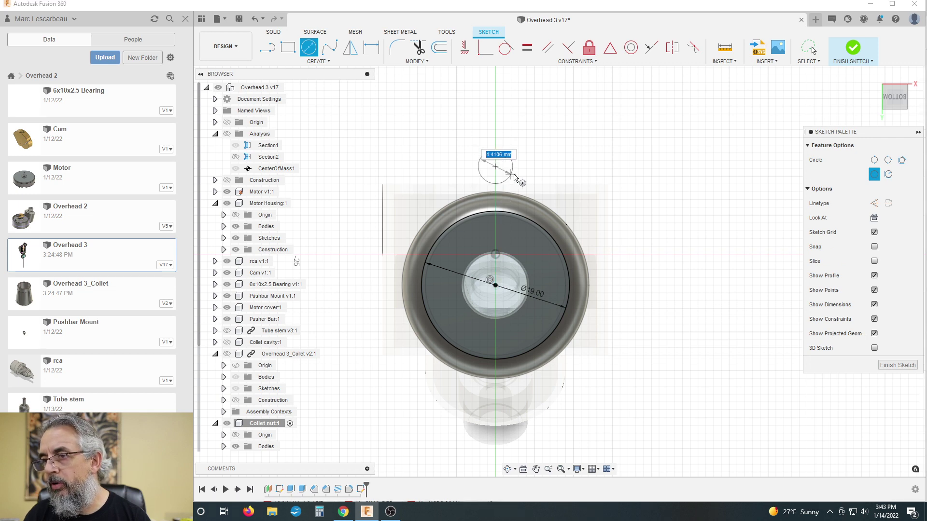
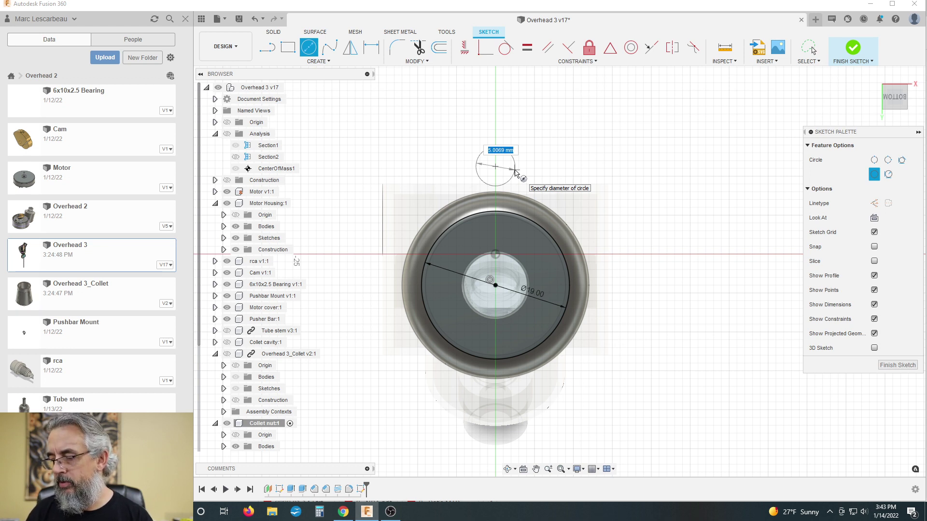
{"action": "type", "text": "8"}
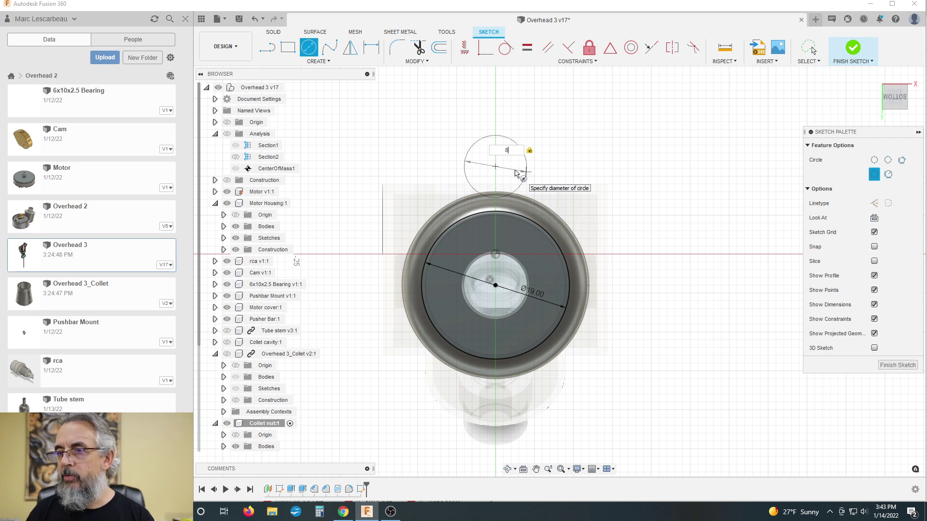
{"action": "key", "text": "Return"}
{"action": "key", "text": "Return"}
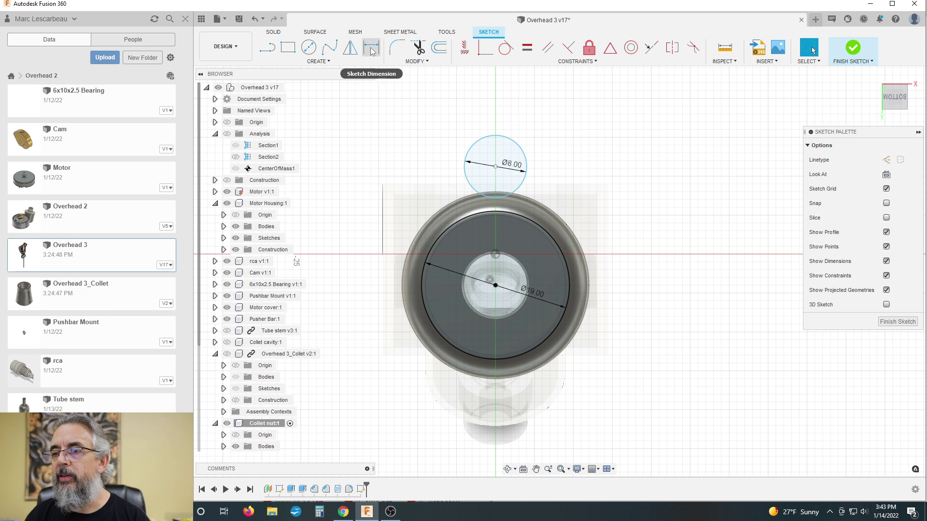
{"action": "left_click", "coordinate": [505, 47]}
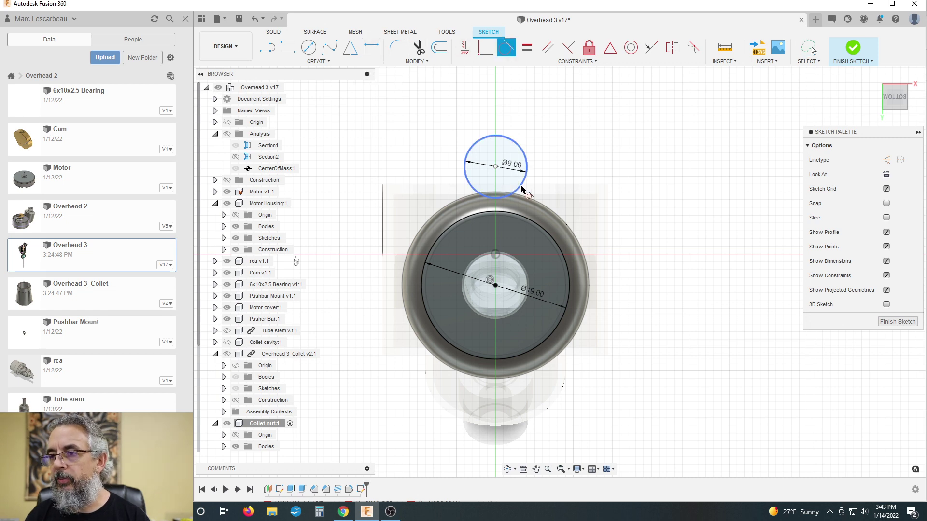
{"action": "left_click", "coordinate": [522, 187]}
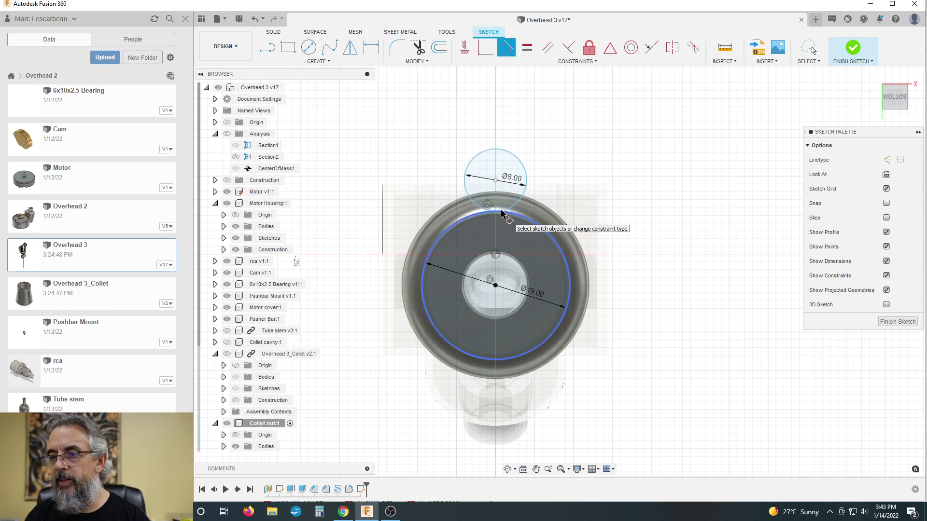
{"action": "left_click", "coordinate": [502, 214]}
{"action": "scroll", "coordinate": [434, 169], "scroll_direction": "down", "scroll_amount": 1}
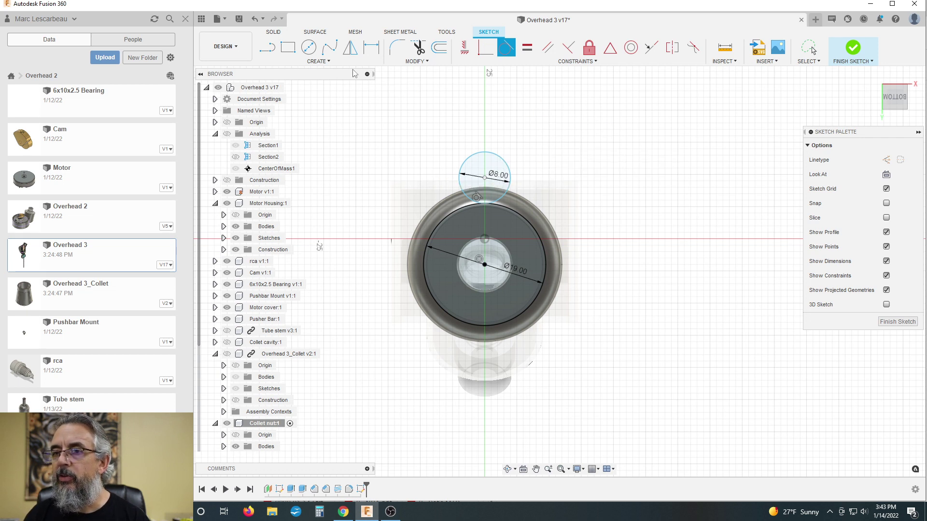
{"action": "left_click", "coordinate": [319, 62]}
{"action": "left_click", "coordinate": [298, 212]}
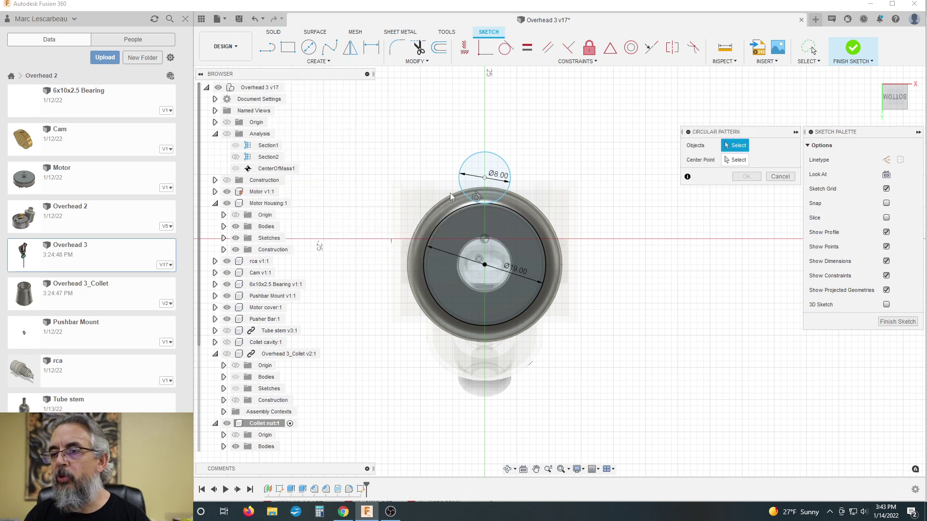
{"action": "left_click", "coordinate": [508, 162]}
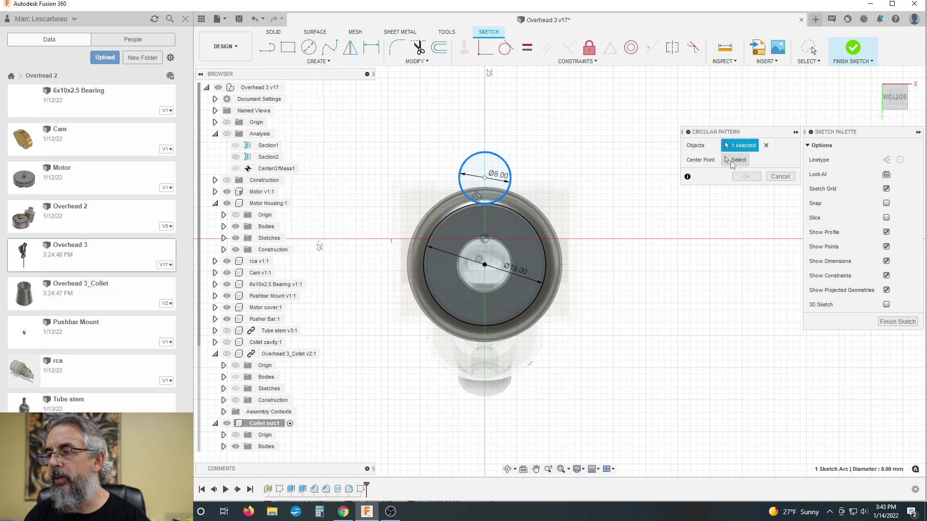
{"action": "left_click", "coordinate": [484, 265]}
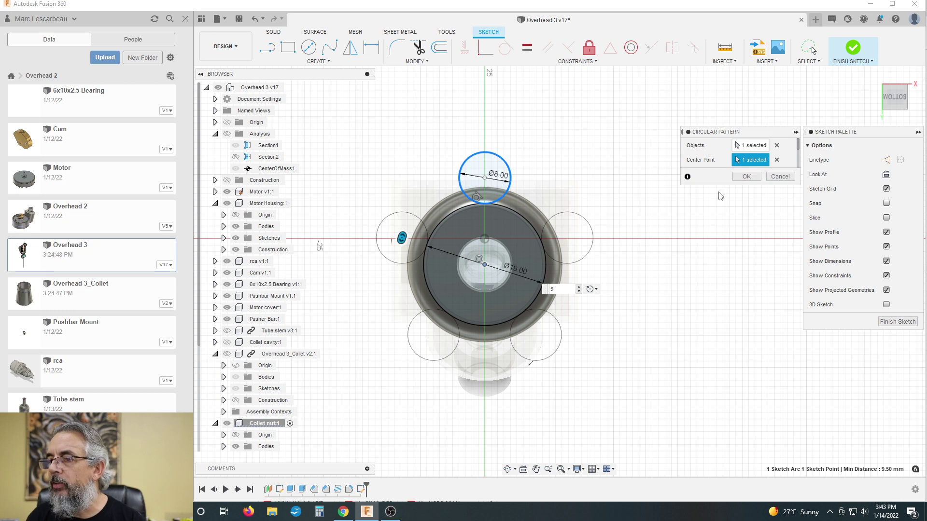
{"action": "left_click", "coordinate": [780, 177]}
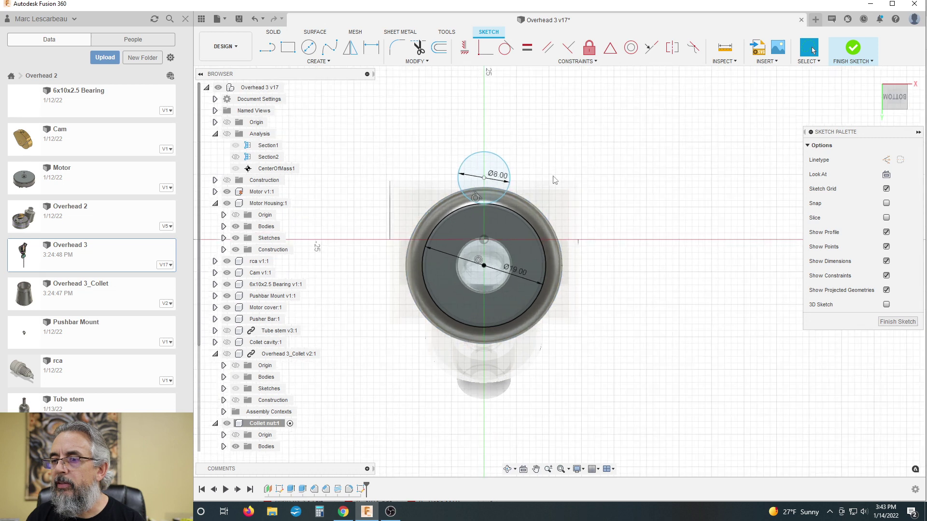
- Measure the collet nut's outer edge and its outer cylindrical face
{"action": "left_click", "coordinate": [725, 47]}
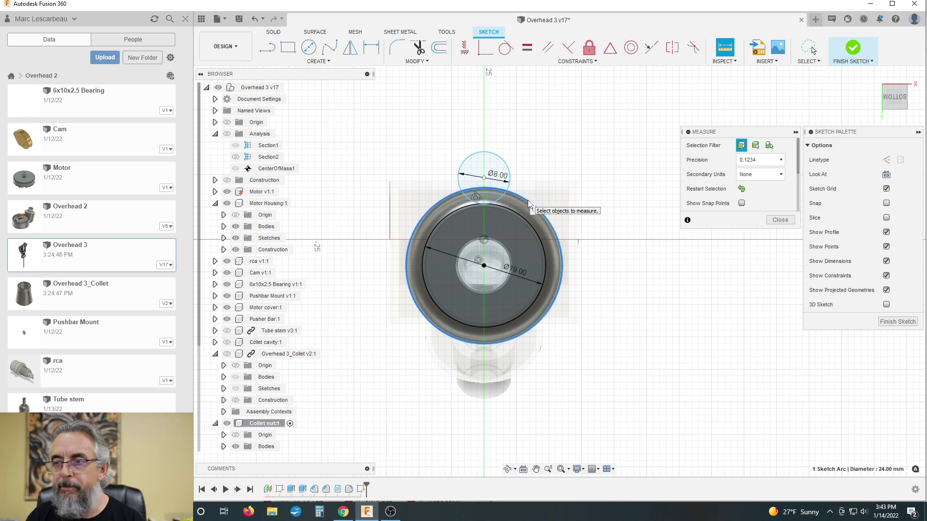
{"action": "left_click", "coordinate": [529, 206]}
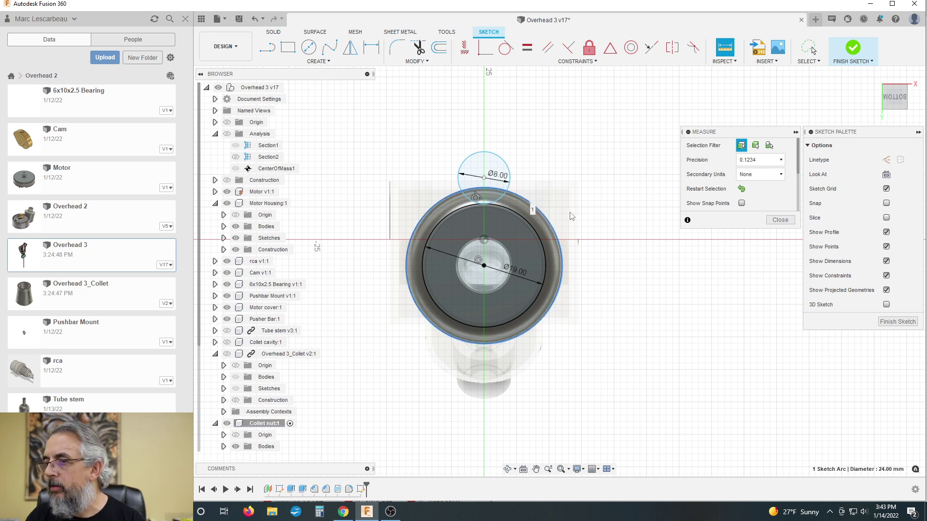
{"action": "left_click", "coordinate": [780, 220]}
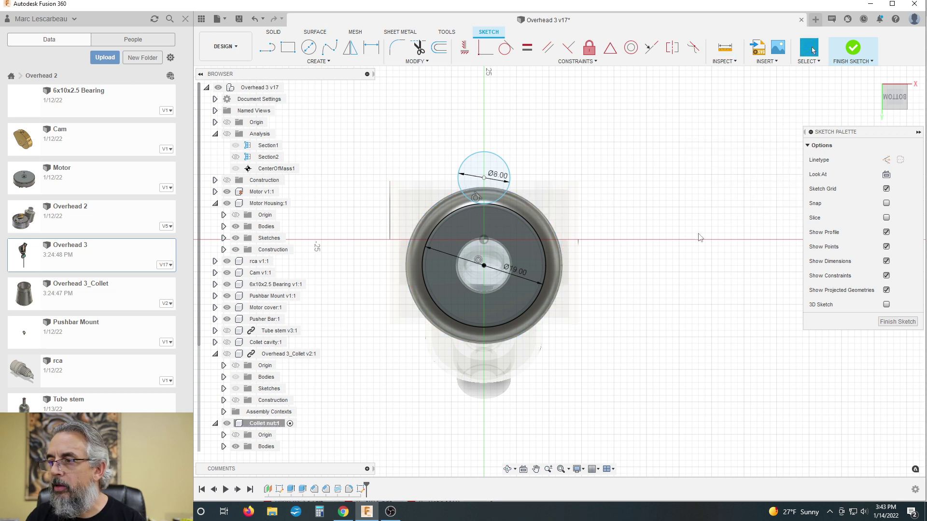
{"action": "middle_click_drag", "start_coordinate": [697, 238], "coordinate": [565, 244], "text": "shift"}
{"action": "left_click", "coordinate": [575, 239]}
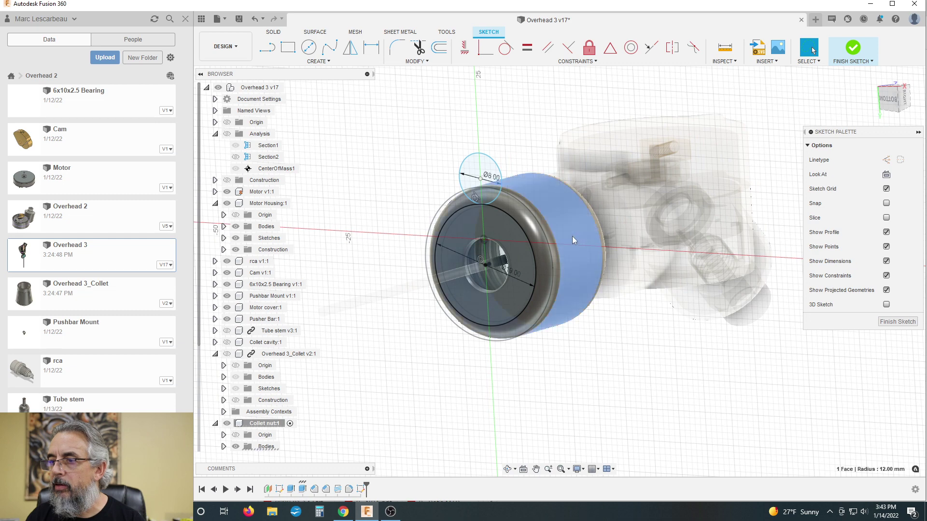
{"action": "left_click", "coordinate": [724, 47]}
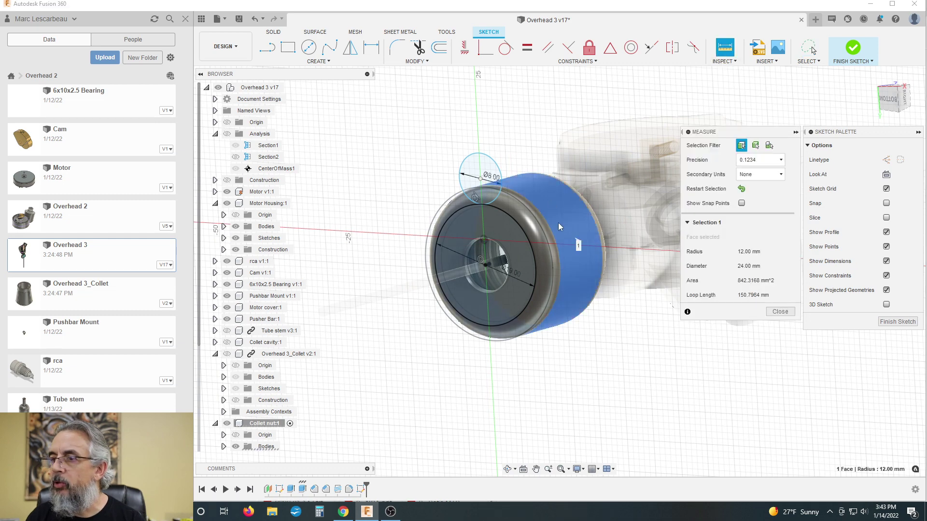
{"action": "left_click", "coordinate": [787, 313]}
- Draw a 24 mm diameter circle centred on the nut's hole to outline its outer edge
{"action": "scroll", "coordinate": [515, 366], "scroll_direction": "down", "scroll_amount": 2}
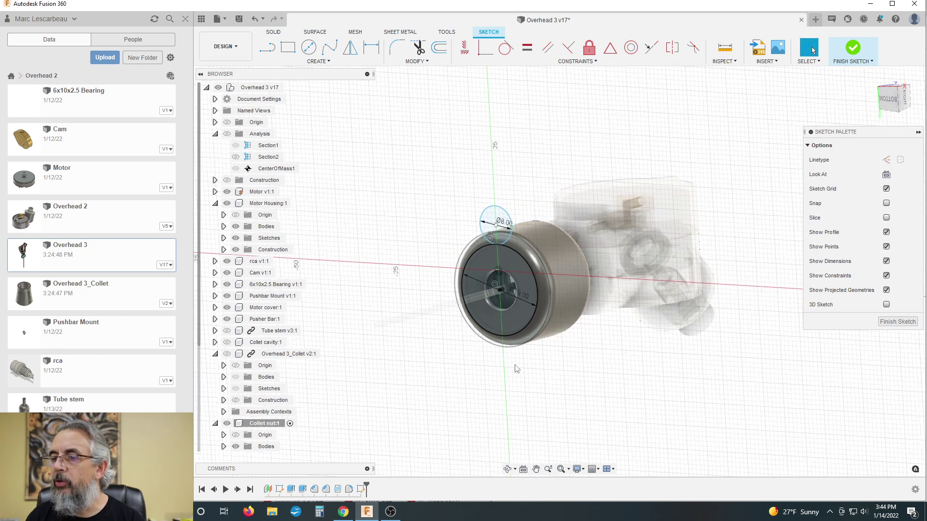
{"action": "mouse_move", "coordinate": [422, 356]}
{"action": "middle_mouse_down", "text": "shift"}
{"action": "mouse_move", "coordinate": [505, 331]}
{"action": "mouse_move", "coordinate": [497, 308]}
{"action": "middle_mouse_up", "text": "shift"}
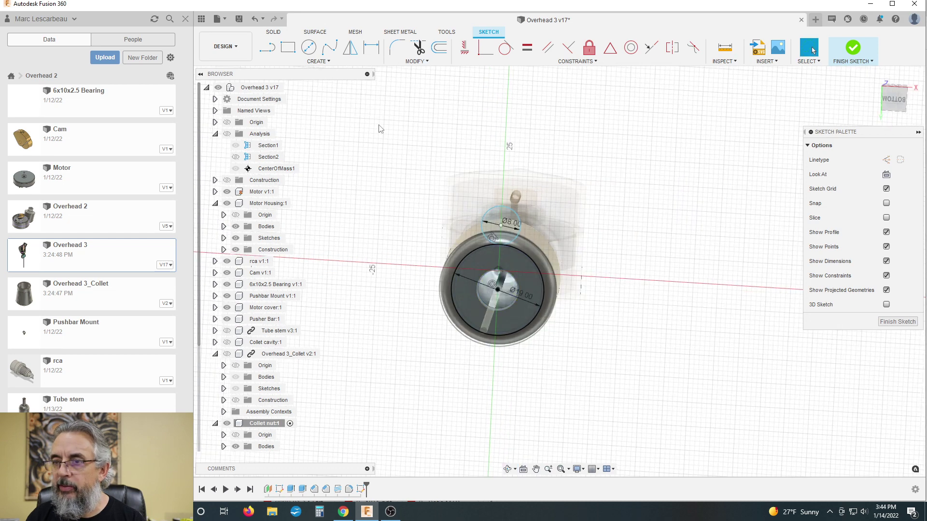
{"action": "left_click", "coordinate": [309, 47]}
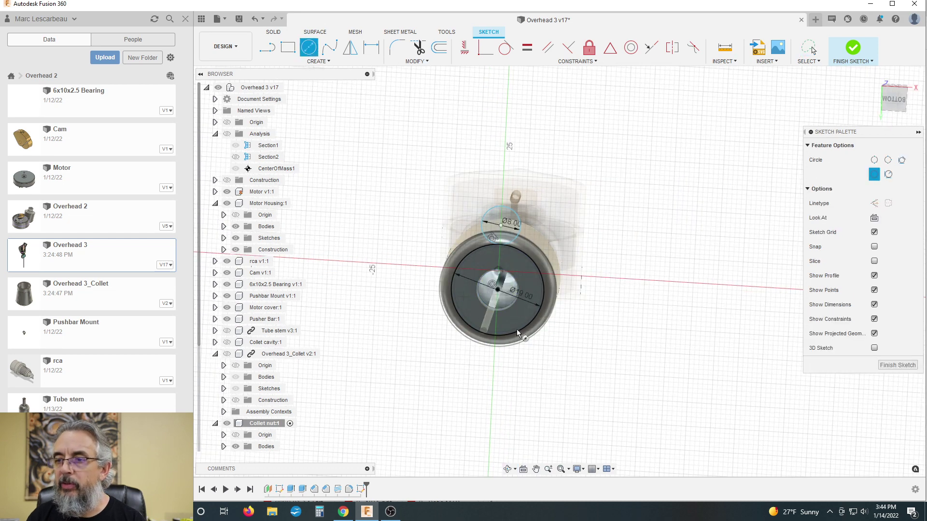
{"action": "left_click", "coordinate": [497, 290]}
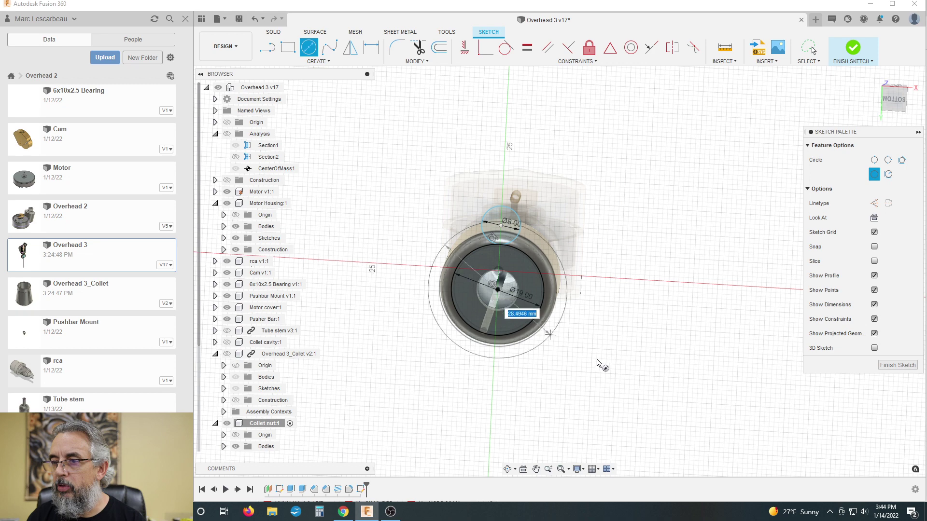
{"action": "type", "text": "24"}
{"action": "key", "text": "Return"}
{"action": "key", "text": "Escape"}
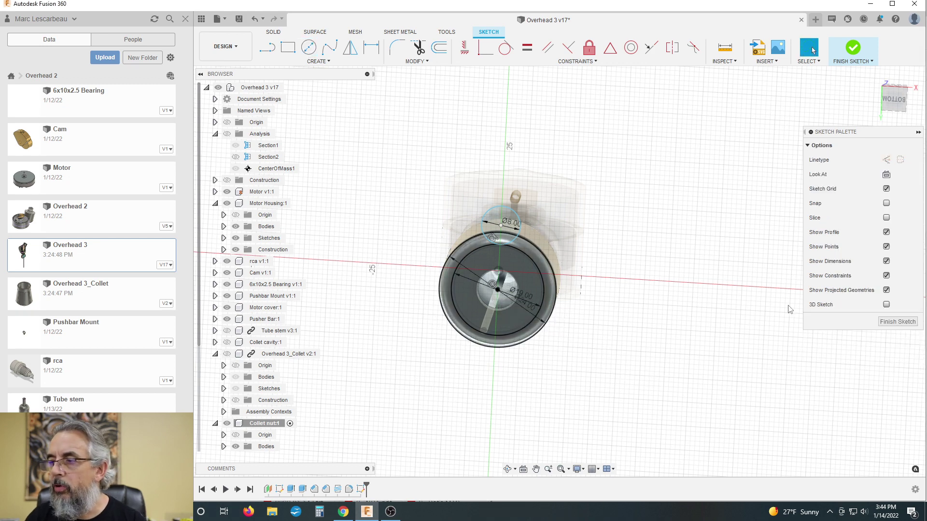
- Trim away the part of the 8 mm circle outside the nut and the segment of the 24 mm circle it encloses
{"action": "left_click", "coordinate": [893, 100]}
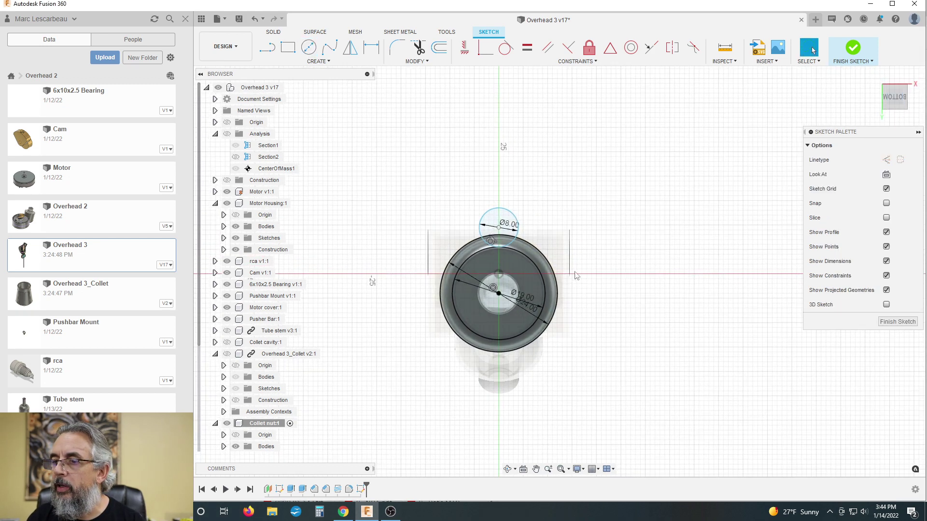
{"action": "scroll", "coordinate": [534, 272], "scroll_direction": "up", "scroll_amount": 2}
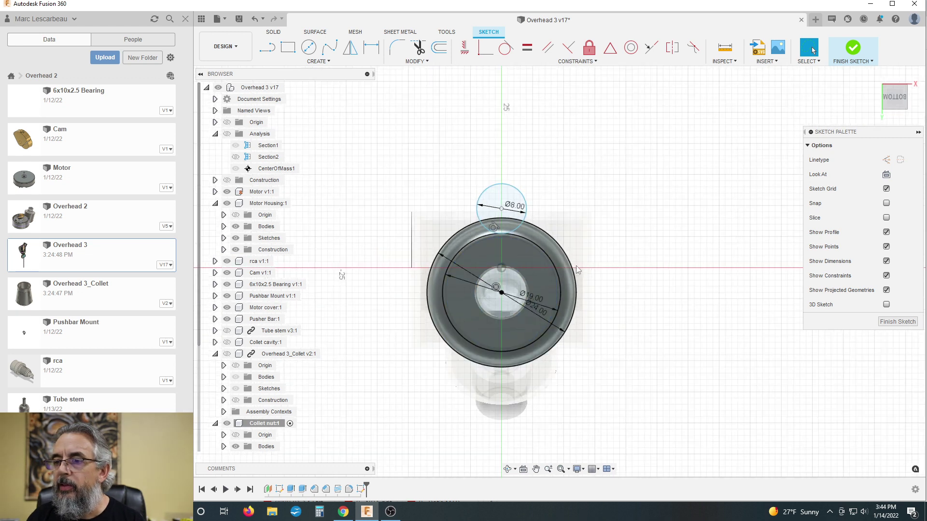
{"action": "scroll", "coordinate": [513, 238], "scroll_direction": "up", "scroll_amount": 1}
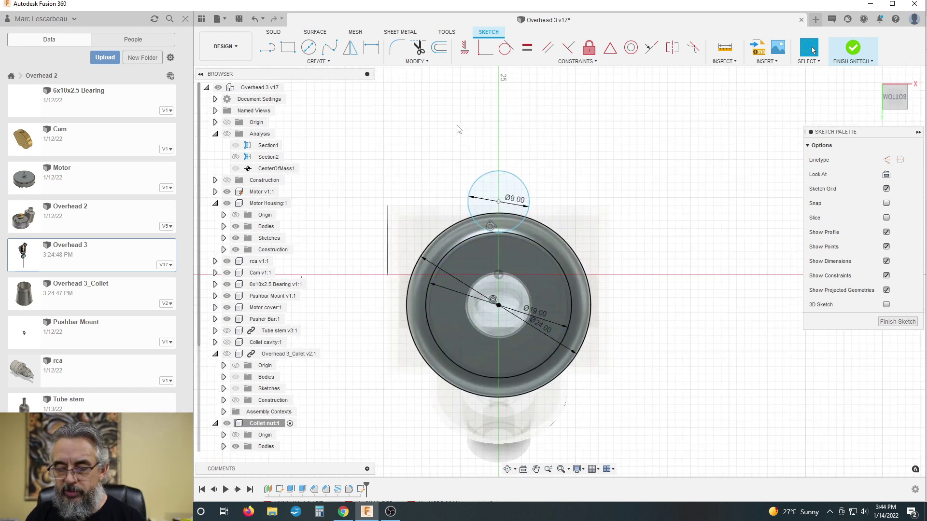
{"action": "left_click", "coordinate": [412, 51]}
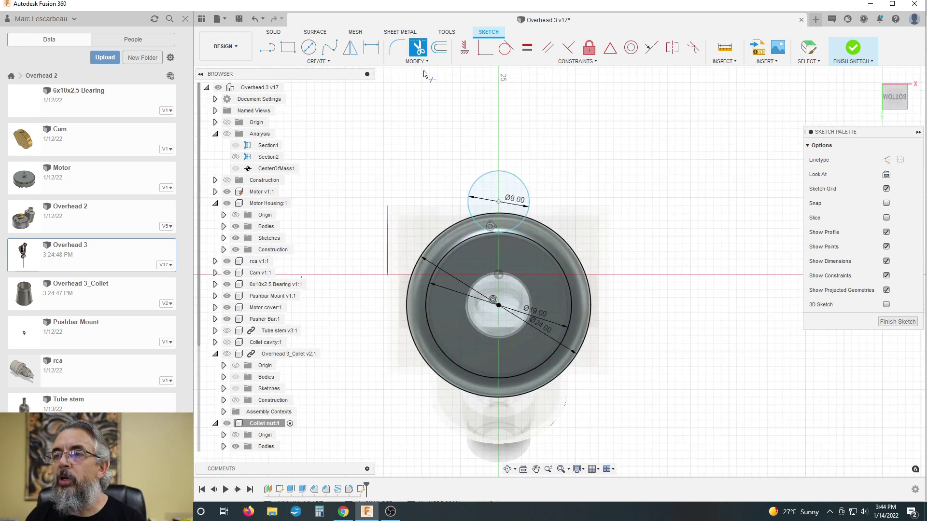
{"action": "left_click", "coordinate": [486, 174]}
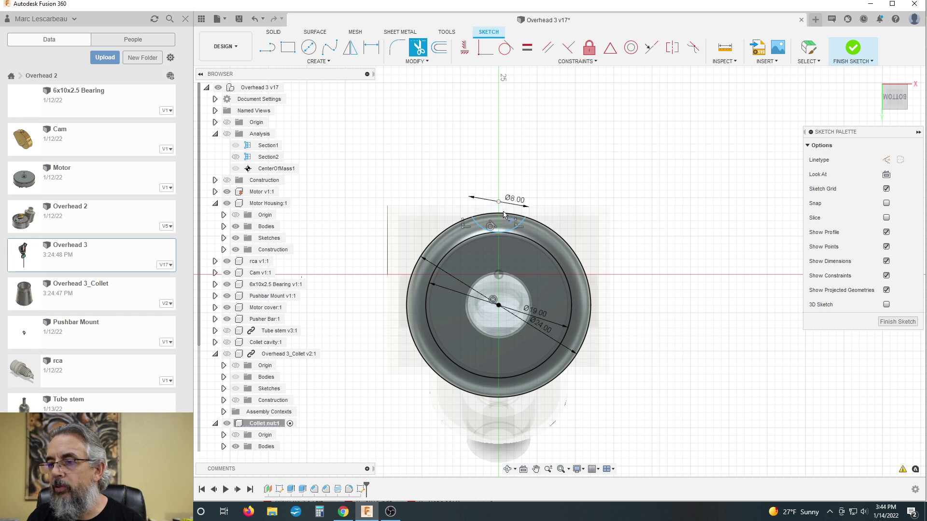
{"action": "left_click", "coordinate": [503, 213]}
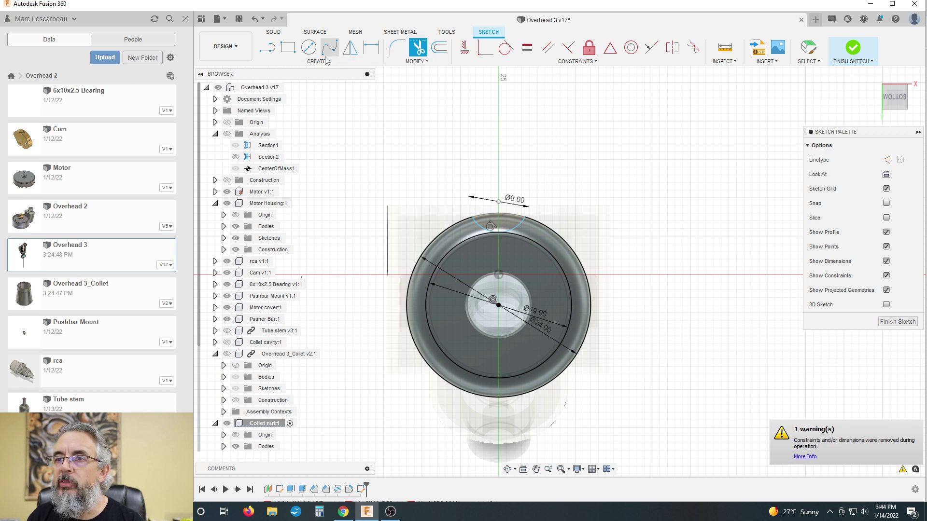
- Add 3 mm sketch fillets at both corners where the 8 mm arc meets the 24 mm circle
{"action": "left_click", "coordinate": [397, 47]}
{"action": "scroll", "coordinate": [492, 212], "scroll_direction": "up", "scroll_amount": 4}
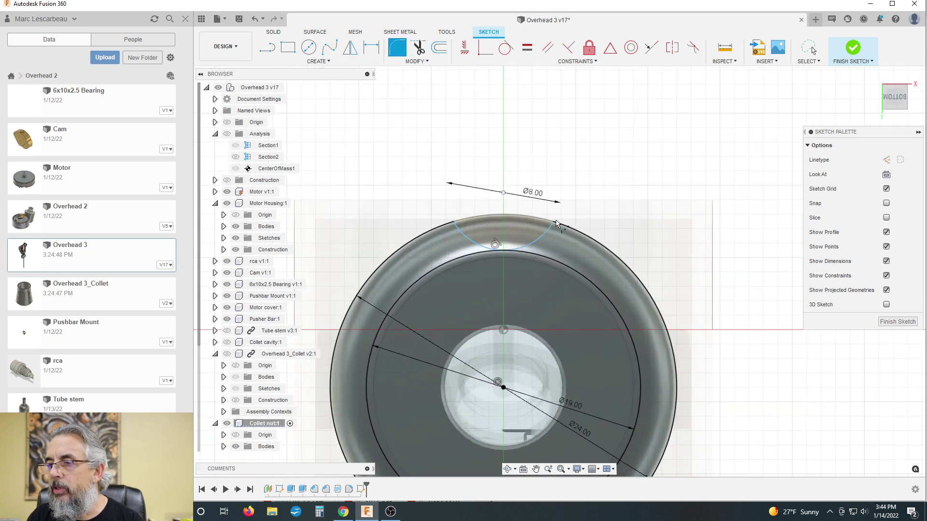
{"action": "left_click", "coordinate": [553, 223]}
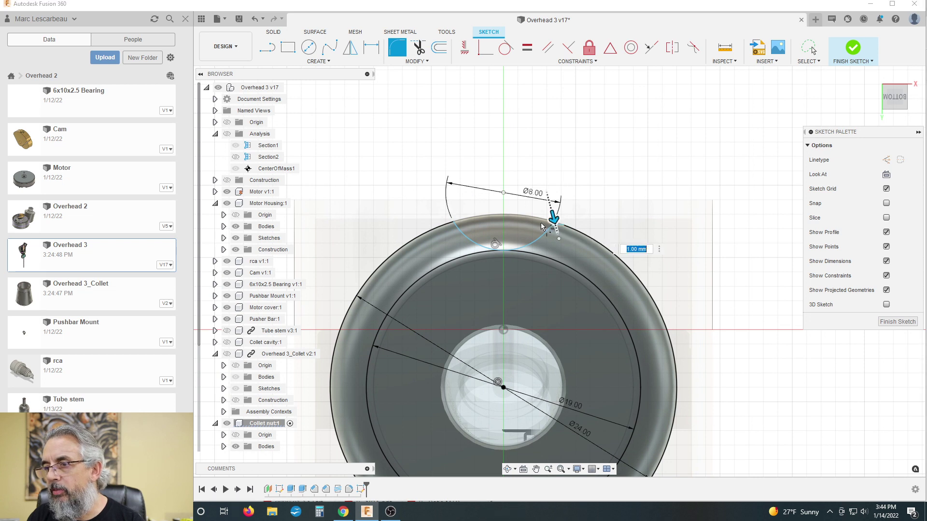
{"action": "type", "text": "3"}
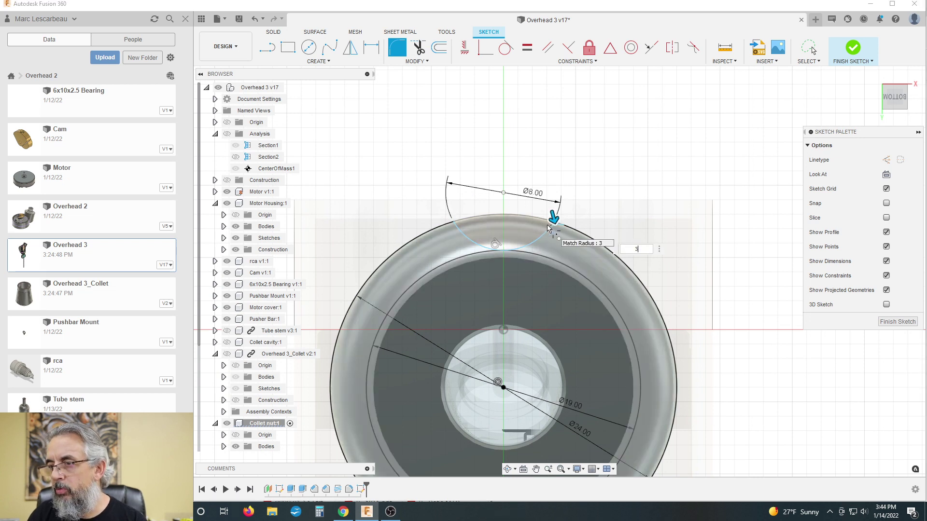
{"action": "key", "text": "Return"}
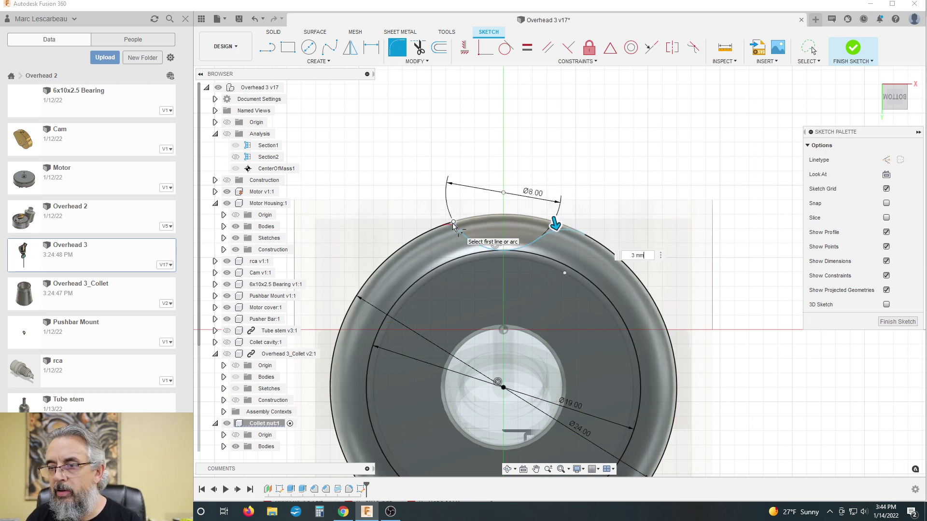
{"action": "left_click", "coordinate": [453, 227]}
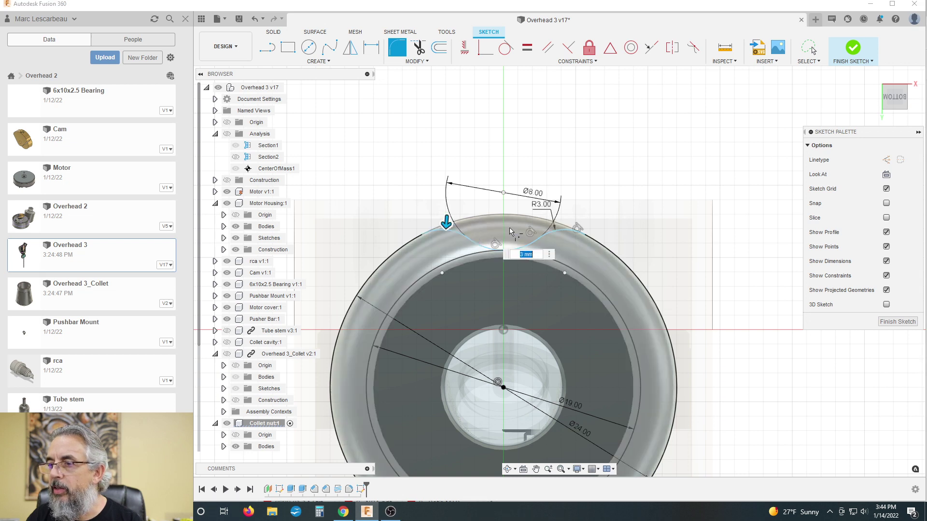
{"action": "key", "text": "Return"}
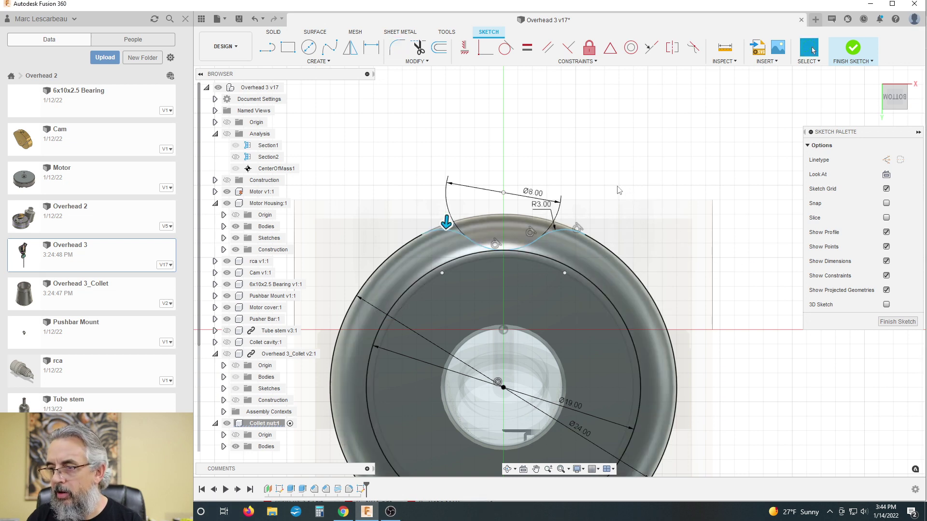
{"action": "key", "text": "Escape"}
{"action": "scroll", "coordinate": [557, 164], "scroll_direction": "down", "scroll_amount": 2}
{"action": "scroll", "coordinate": [495, 155], "scroll_direction": "down", "scroll_amount": 1}
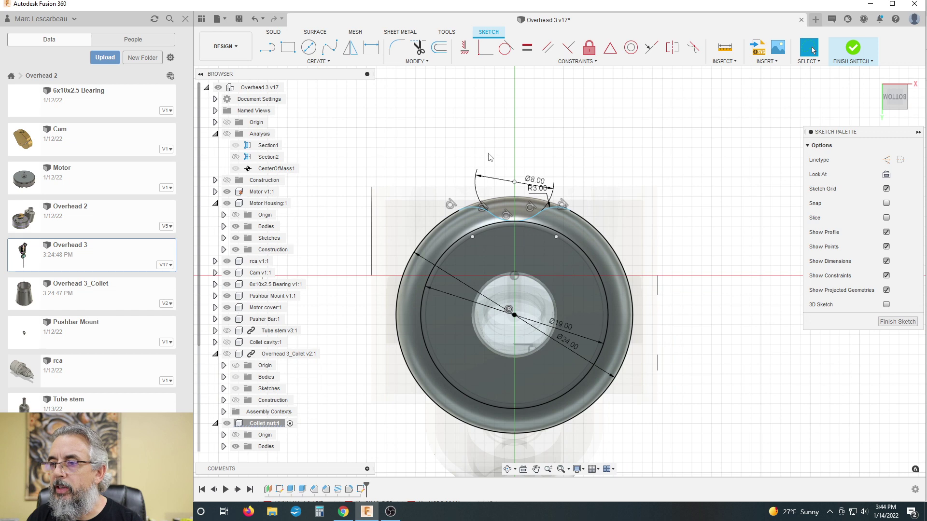
- Circular-pattern the 8 mm scallop arc and its two 3 mm fillets around the nut's centre with a quantity of 5
{"action": "left_click", "coordinate": [316, 62]}
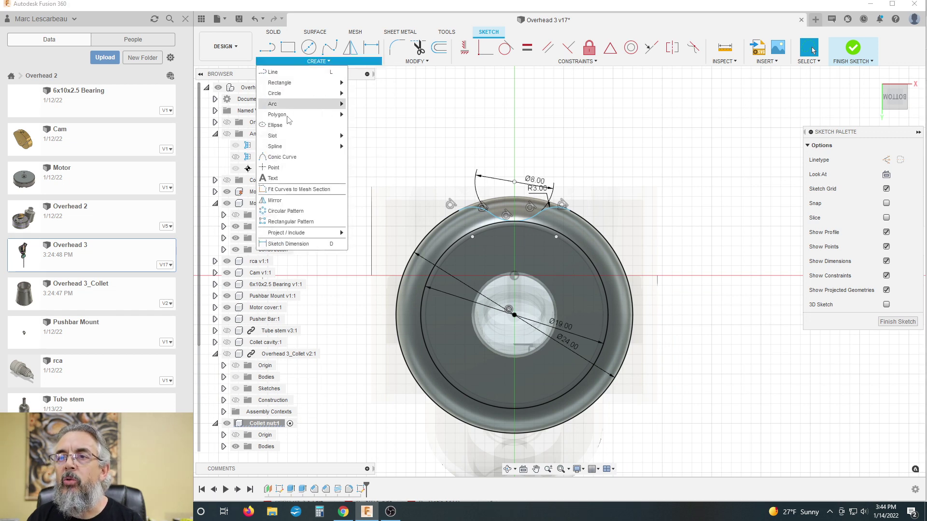
{"action": "left_click", "coordinate": [285, 211]}
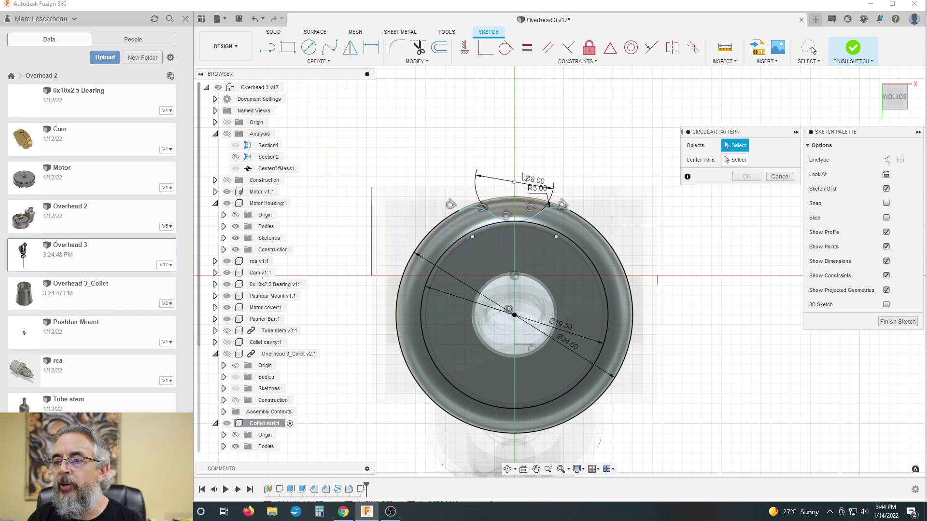
{"action": "left_click", "coordinate": [499, 209]}
{"action": "left_click", "coordinate": [499, 220]}
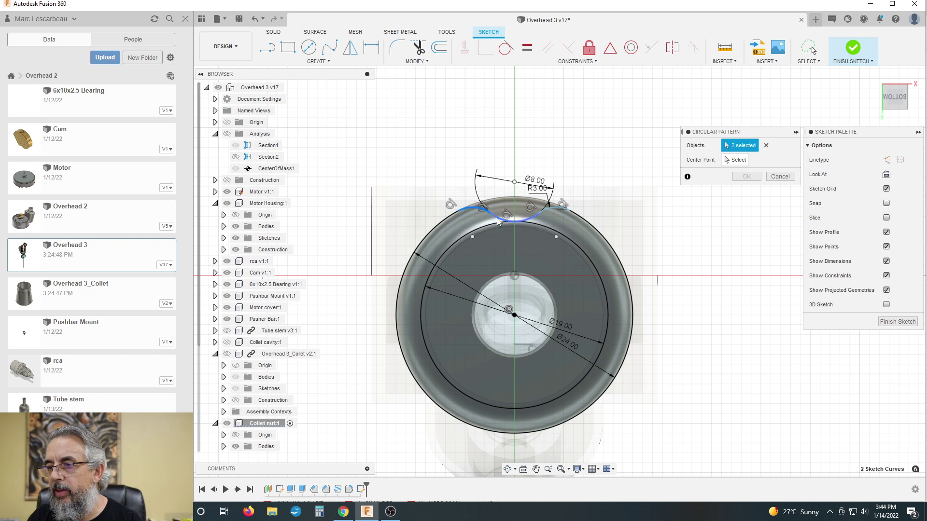
{"action": "left_click", "coordinate": [551, 209]}
{"action": "scroll", "coordinate": [477, 160], "scroll_direction": "down", "scroll_amount": 2}
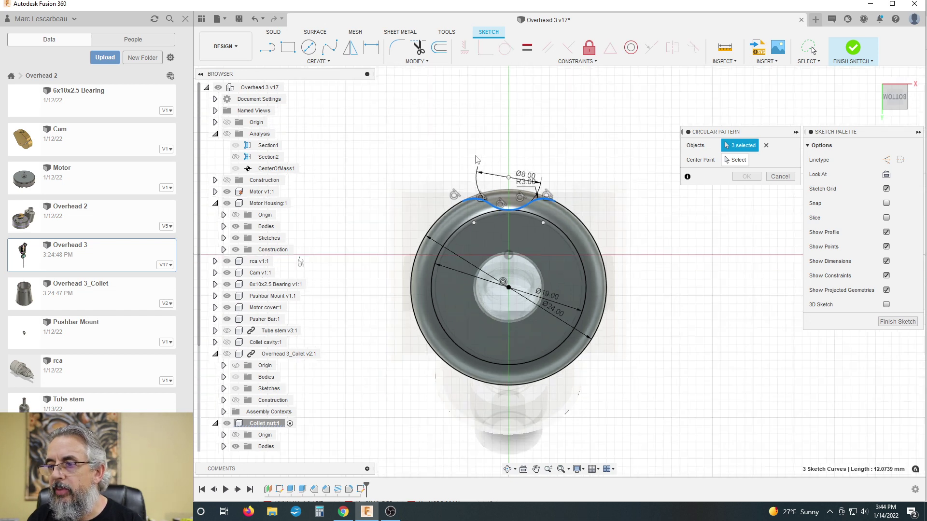
{"action": "left_click", "coordinate": [736, 159]}
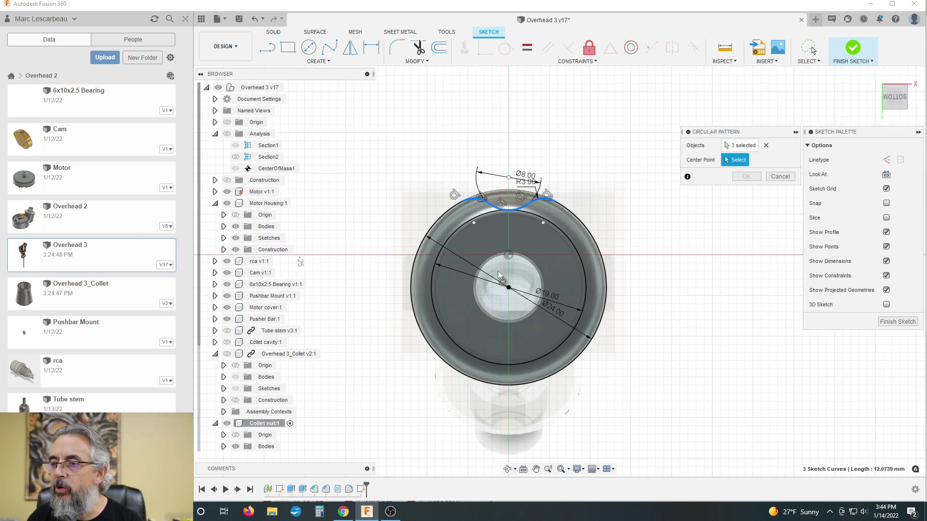
{"action": "left_click", "coordinate": [509, 288]}
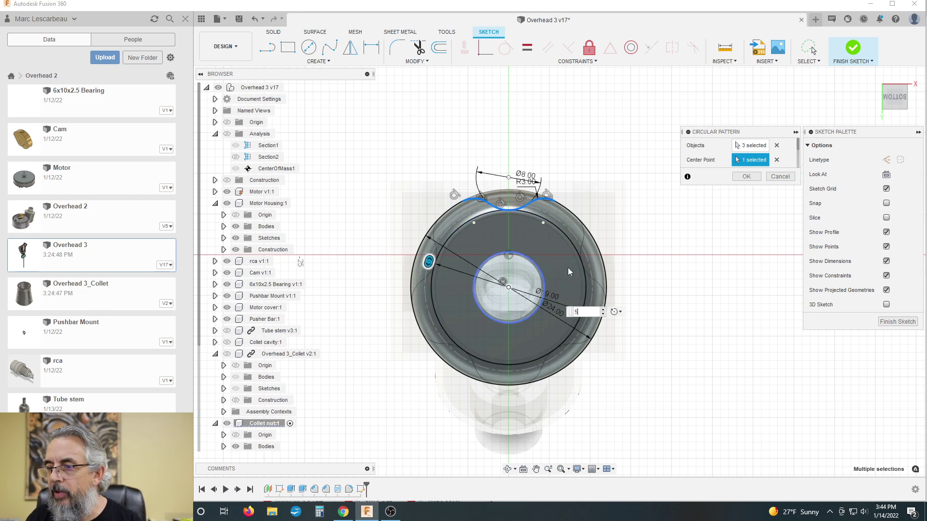
{"action": "left_click", "coordinate": [745, 176]}
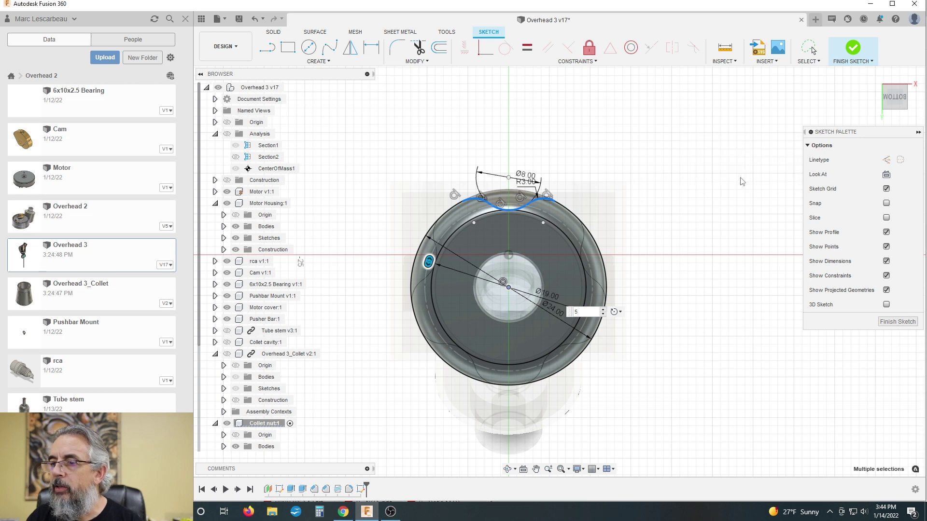
{"action": "scroll", "coordinate": [405, 161], "scroll_direction": "down", "scroll_amount": 2}
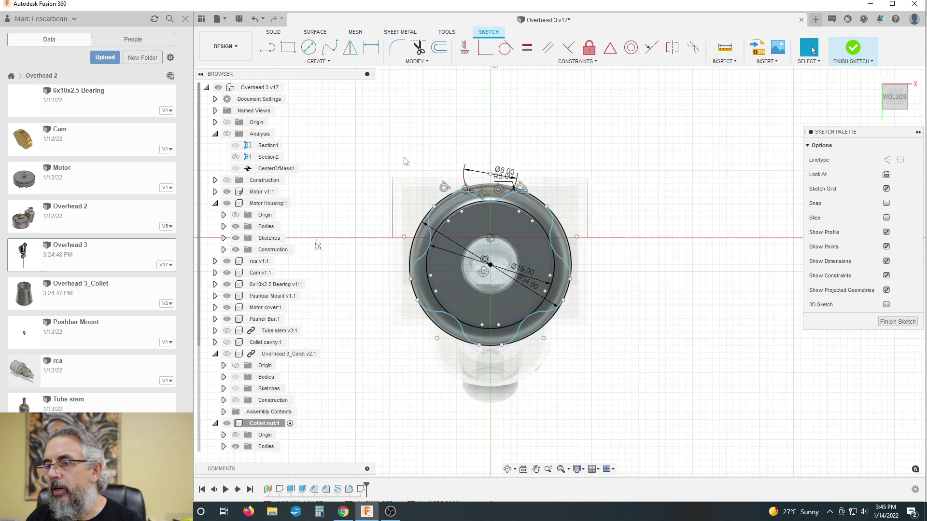
- Draw a 30 mm diameter circle centred on the nut around the scalloped outline, and finish the sketch
{"action": "key", "text": "c"}
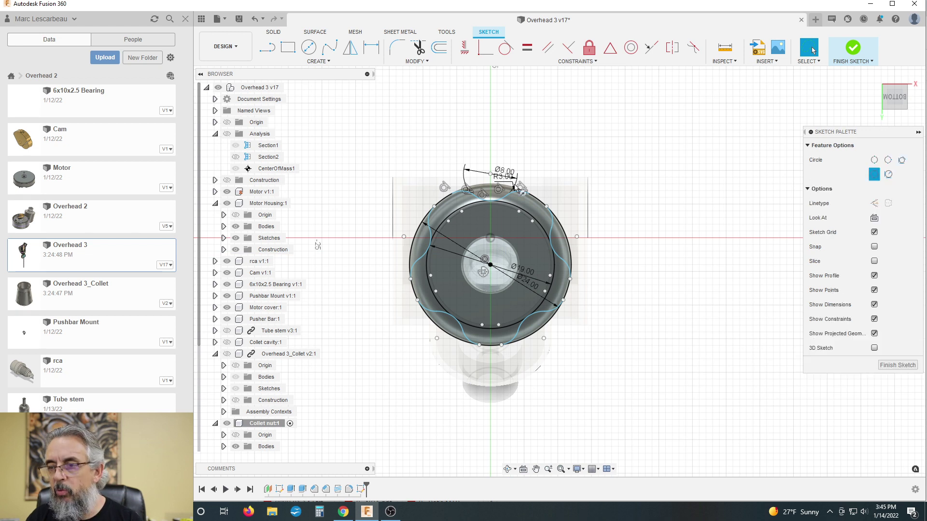
{"action": "left_click", "coordinate": [490, 265]}
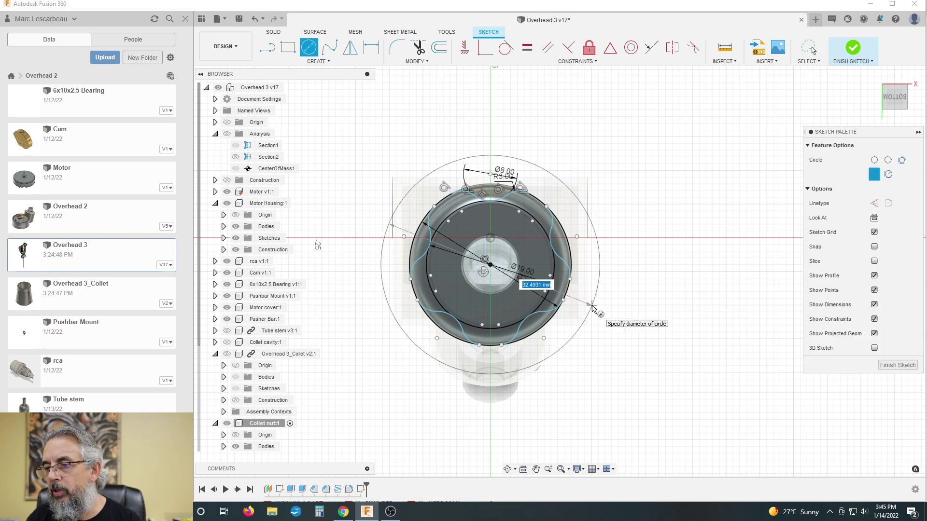
{"action": "type", "text": "30"}
{"action": "key", "text": "Return"}
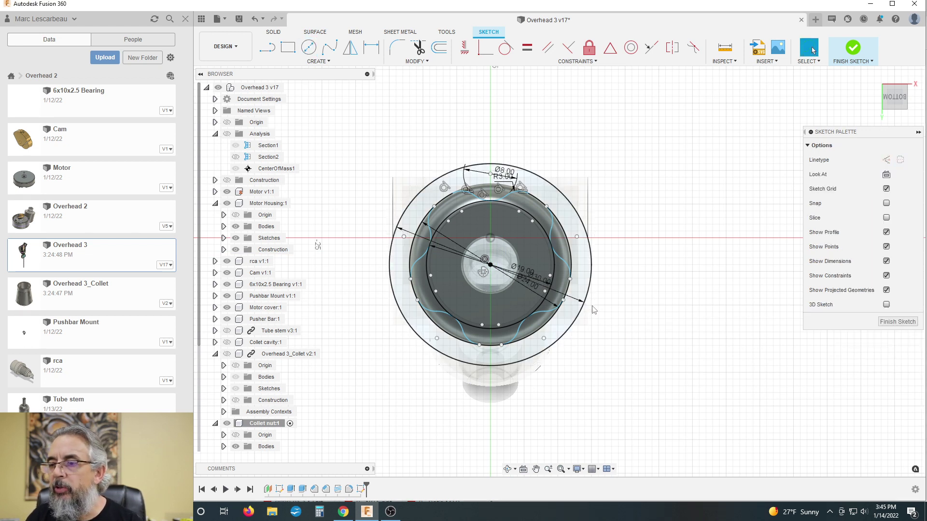
{"action": "left_click", "coordinate": [891, 322]}
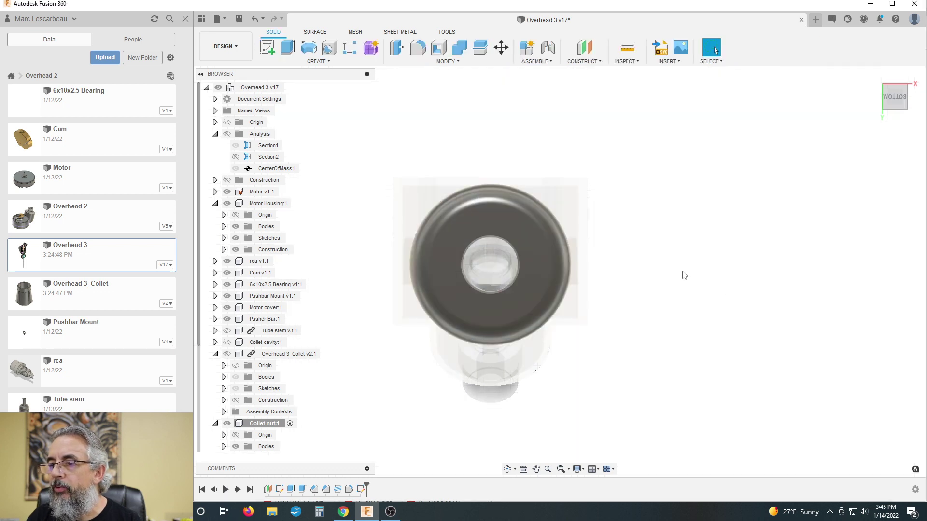
- Show the collet nut's sketches, keeping Sketch1 hidden so only the scallop sketch is displayed
{"action": "middle_click_drag", "start_coordinate": [676, 277], "coordinate": [652, 315], "text": "shift"}
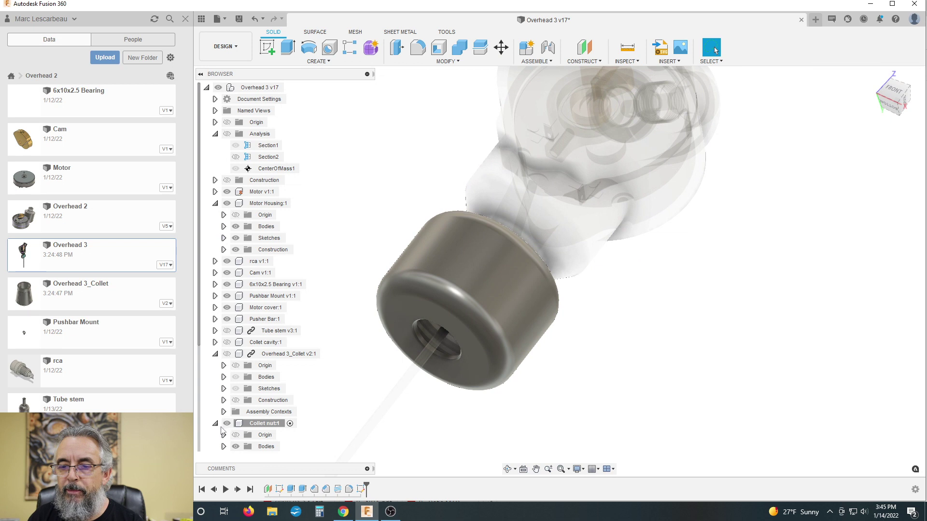
{"action": "scroll", "coordinate": [222, 439], "scroll_direction": "down", "scroll_amount": 1}
{"action": "left_click", "coordinate": [244, 434]}
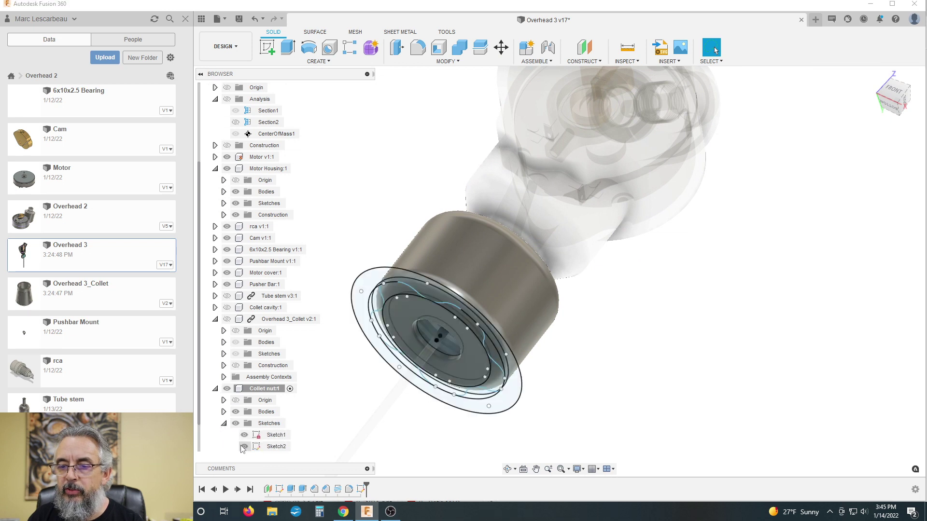
{"action": "left_click", "coordinate": [244, 435]}
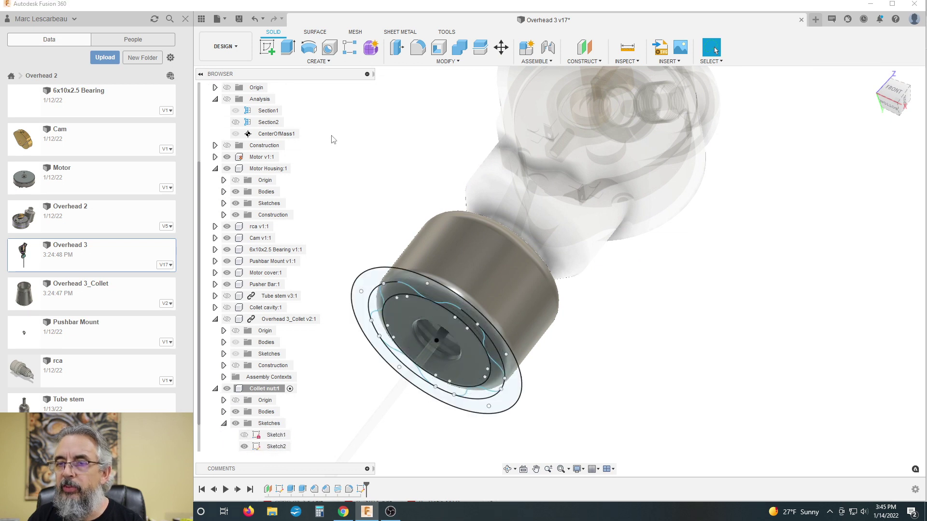
- Start an extrusion with the five profiles between the scalloped outline and the 30 mm circle selected
{"action": "left_click", "coordinate": [286, 47]}
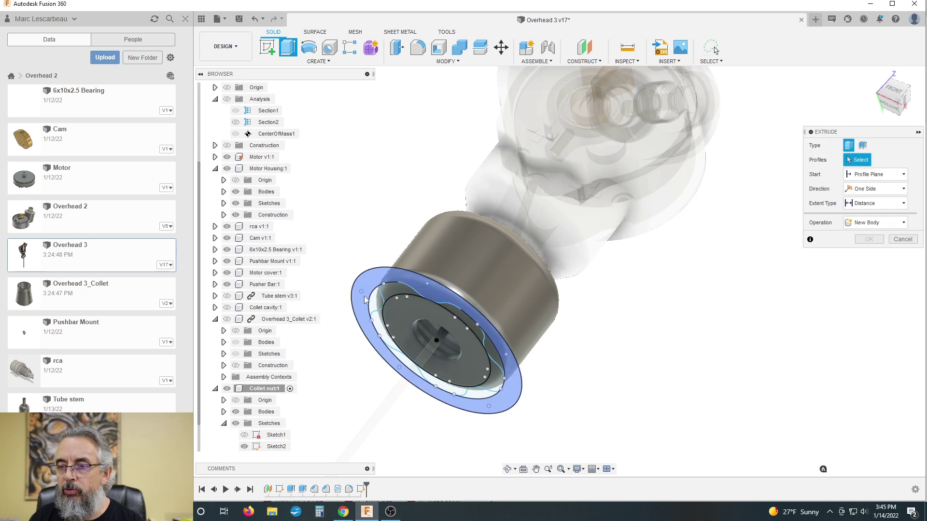
{"action": "left_click", "coordinate": [427, 317]}
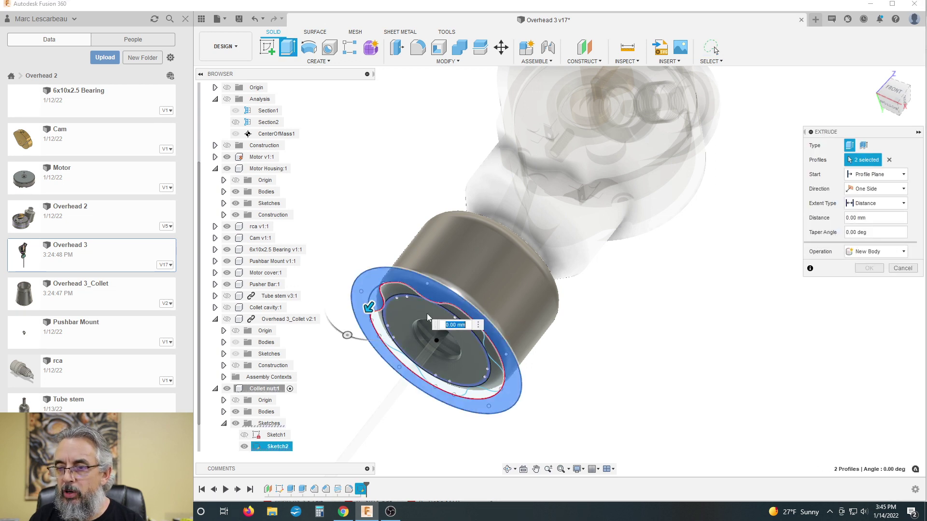
{"action": "left_click", "coordinate": [494, 352]}
{"action": "left_click", "coordinate": [489, 403]}
{"action": "left_click", "coordinate": [453, 399]}
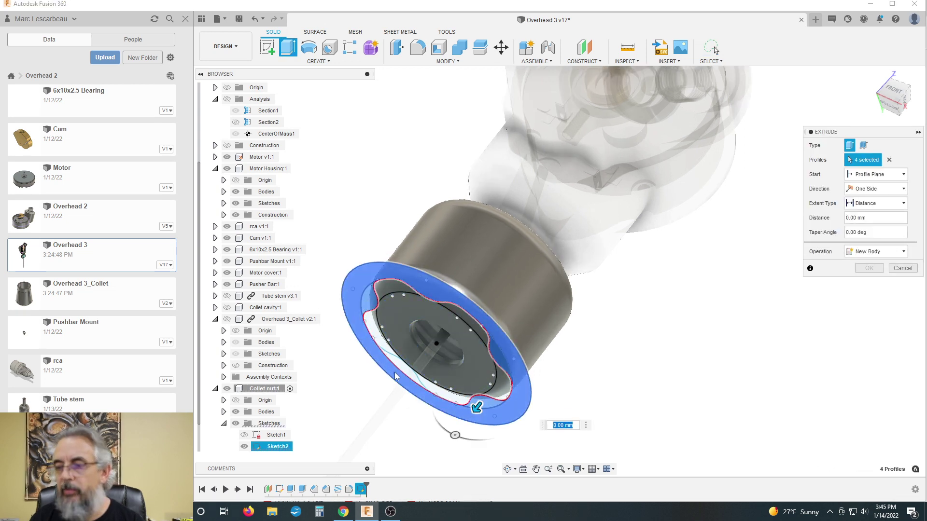
{"action": "mouse_move", "coordinate": [659, 366]}
{"action": "middle_mouse_down", "text": "shift"}
{"action": "mouse_move", "coordinate": [666, 333]}
{"action": "mouse_move", "coordinate": [685, 326]}
{"action": "mouse_move", "coordinate": [651, 374]}
{"action": "middle_mouse_up", "text": "shift"}
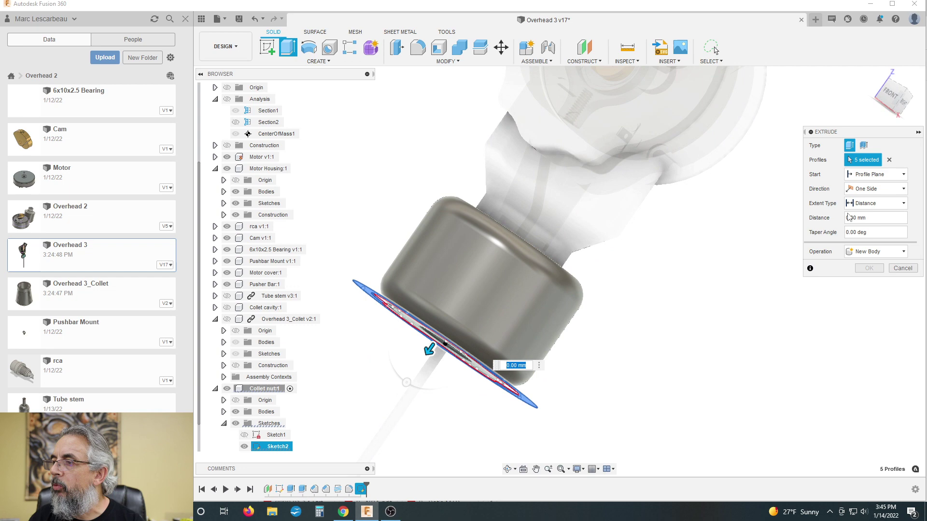
- Try to extrude the selected profiles with the To Object extent, using the collet nut body as the target
{"action": "left_click", "coordinate": [876, 203]}
{"action": "left_click", "coordinate": [864, 226]}
{"action": "middle_click_drag", "start_coordinate": [700, 290], "coordinate": [685, 302], "text": "shift"}
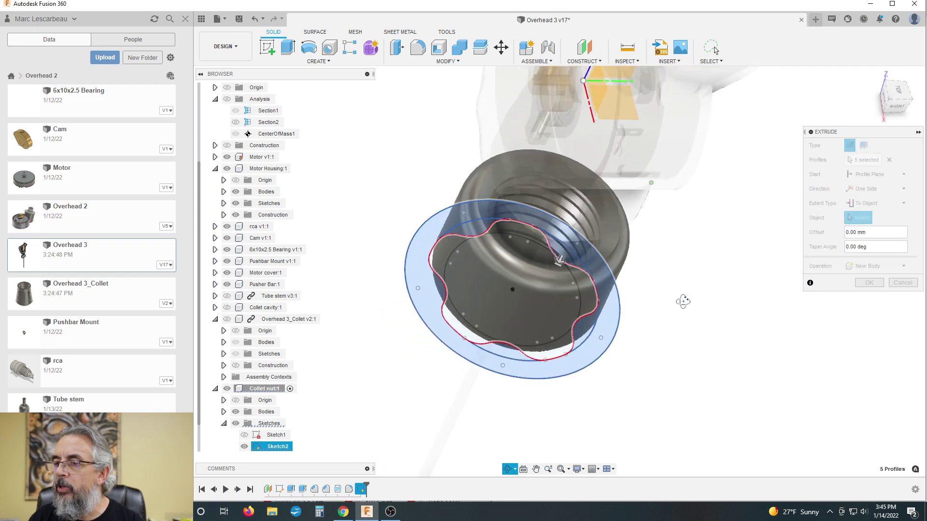
{"action": "scroll", "coordinate": [548, 273], "scroll_direction": "up", "scroll_amount": 3}
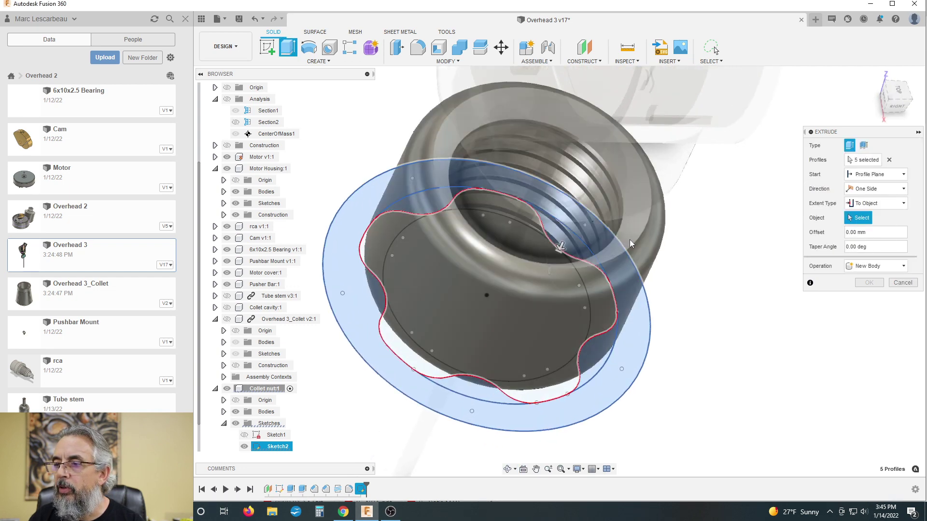
{"action": "left_click", "coordinate": [637, 245]}
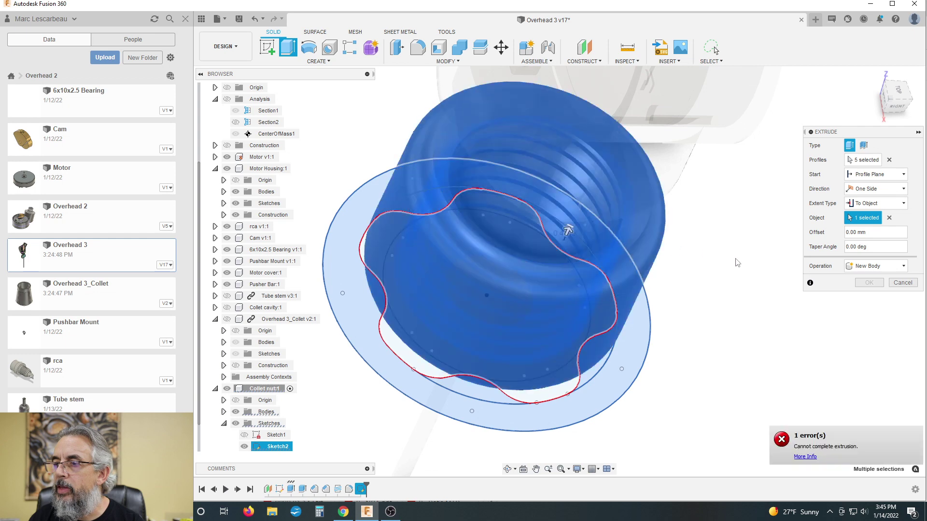
{"action": "middle_click_drag", "start_coordinate": [637, 245], "coordinate": [746, 234], "text": "shift"}
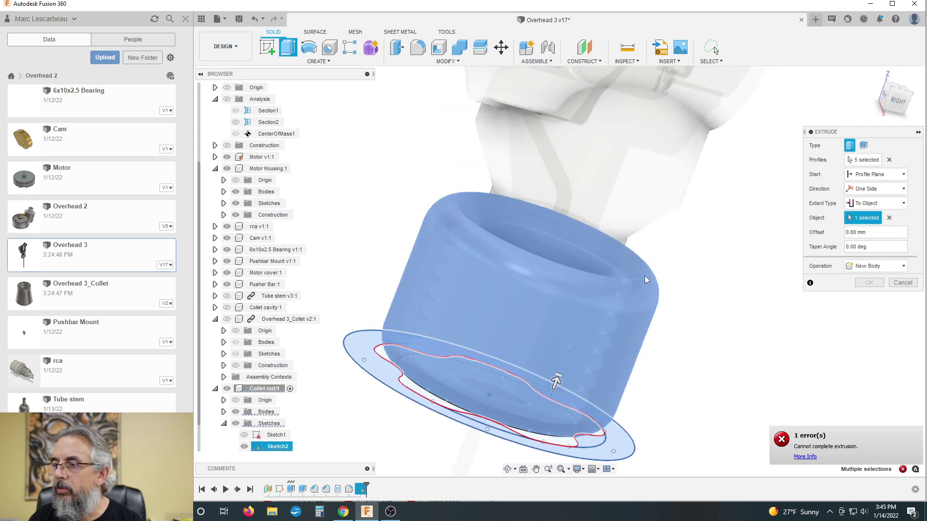
- Cut the selected profiles by distance through the nut's full height, past its threaded end, to form the grip scallops
{"action": "left_click_drag", "start_coordinate": [556, 381], "coordinate": [616, 233]}
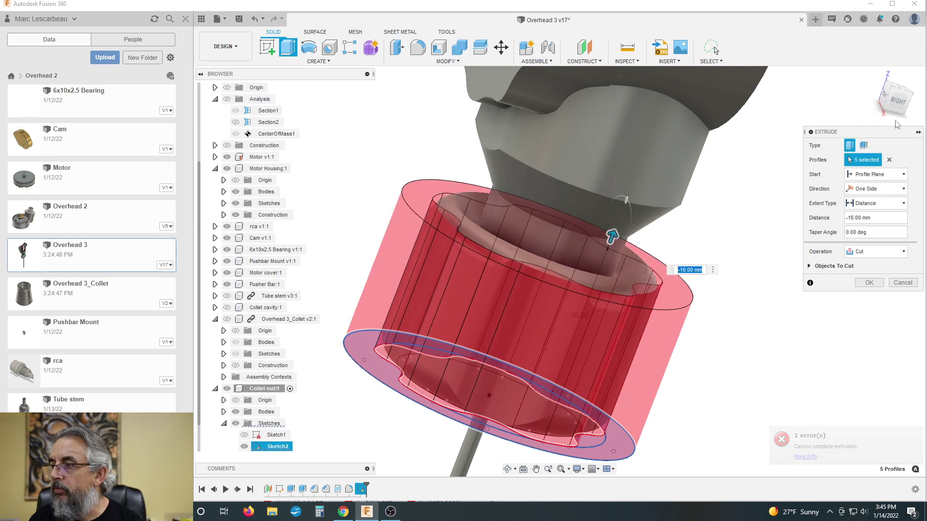
{"action": "left_click", "coordinate": [898, 101]}
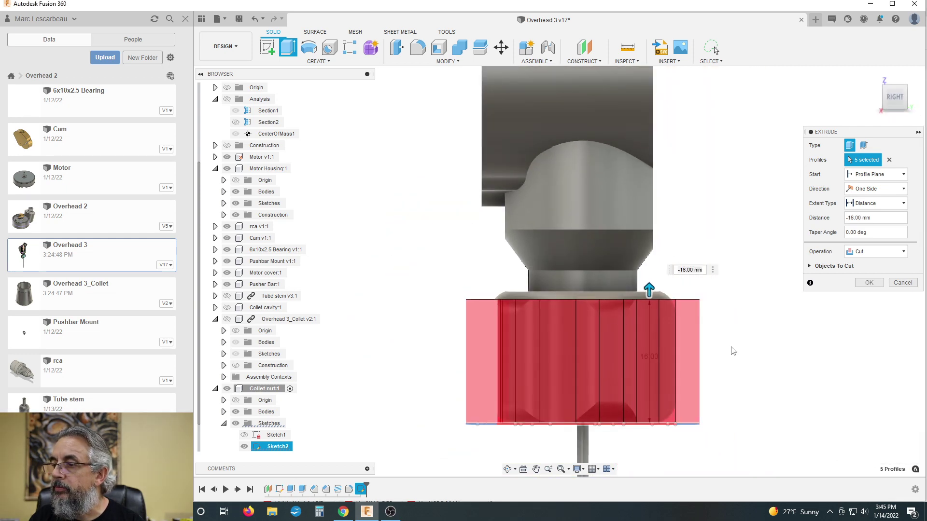
{"action": "left_click_drag", "start_coordinate": [630, 275], "coordinate": [630, 257]}
{"action": "left_click", "coordinate": [852, 285]}
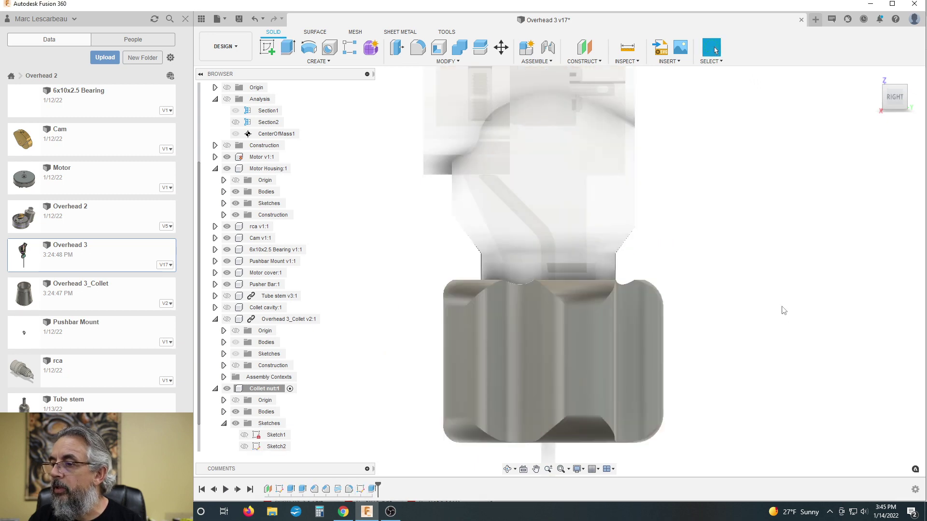
- Edit the first chamfer, at the nut's threaded opening, and set its distance to 0.25 mm
{"action": "middle_click_drag", "start_coordinate": [719, 290], "coordinate": [453, 279], "text": "shift"}
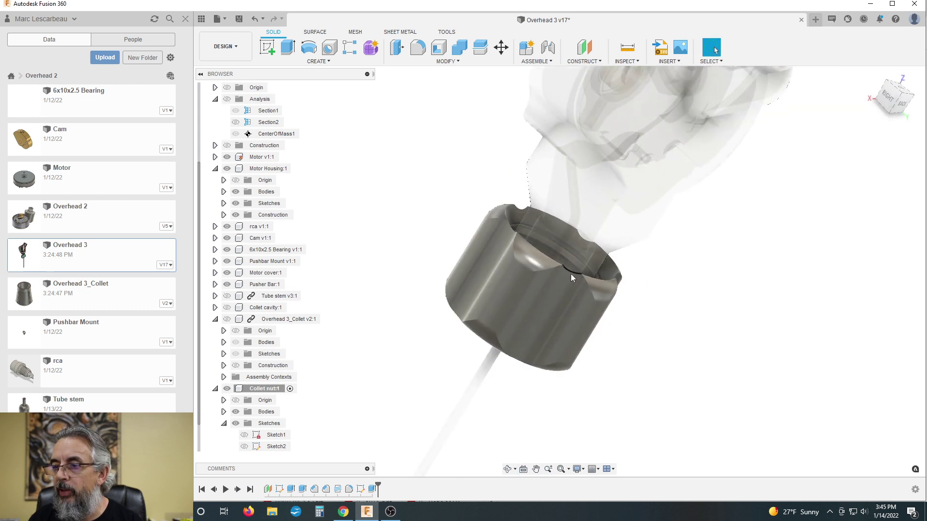
{"action": "scroll", "coordinate": [570, 273], "scroll_direction": "up", "scroll_amount": 1}
{"action": "scroll", "coordinate": [569, 272], "scroll_direction": "up", "scroll_amount": 3}
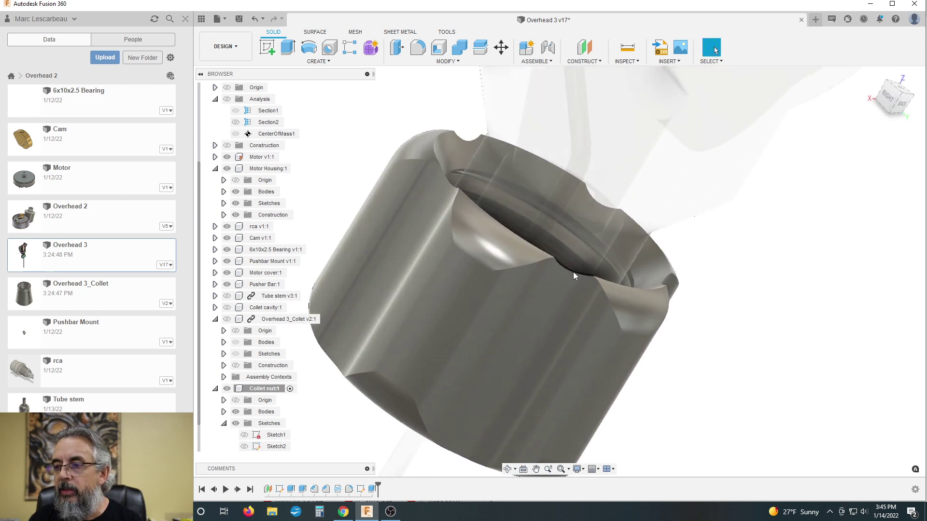
{"action": "scroll", "coordinate": [552, 308], "scroll_direction": "down", "scroll_amount": 4}
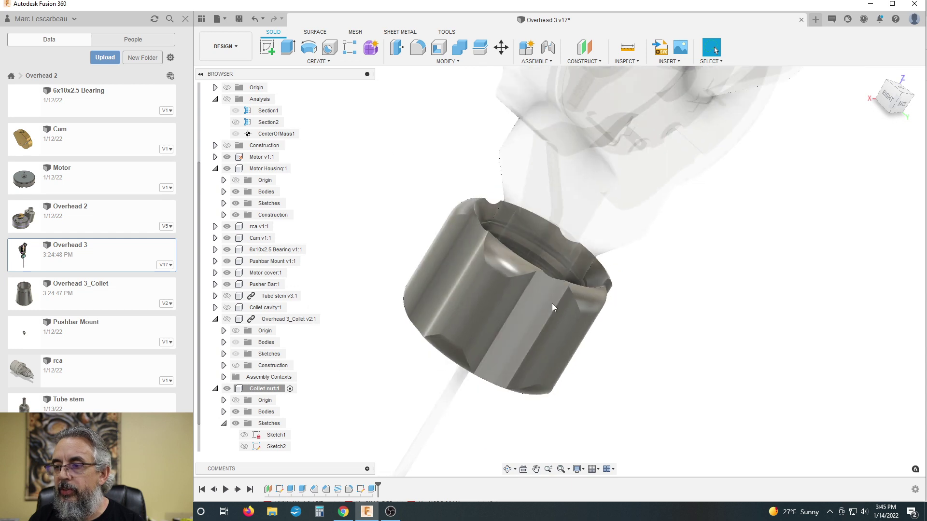
{"action": "left_click", "coordinate": [349, 490]}
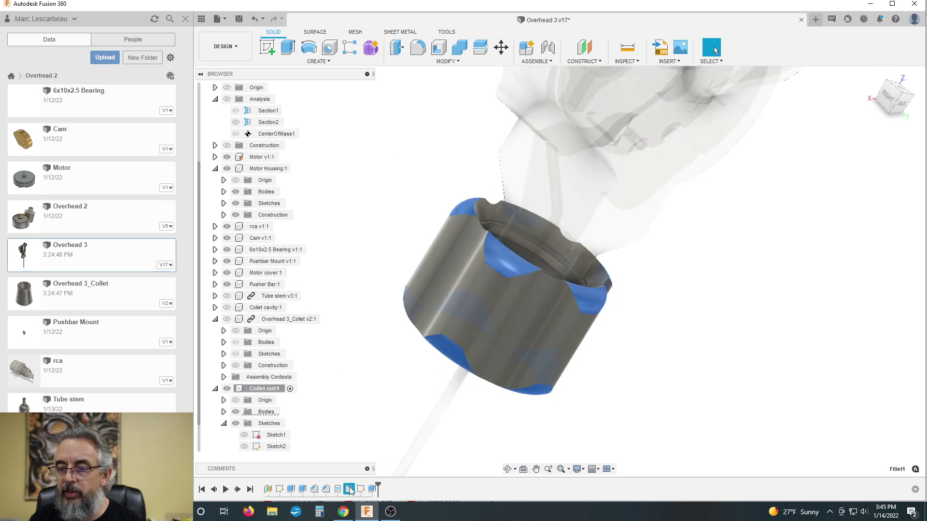
{"action": "left_click", "coordinate": [326, 490]}
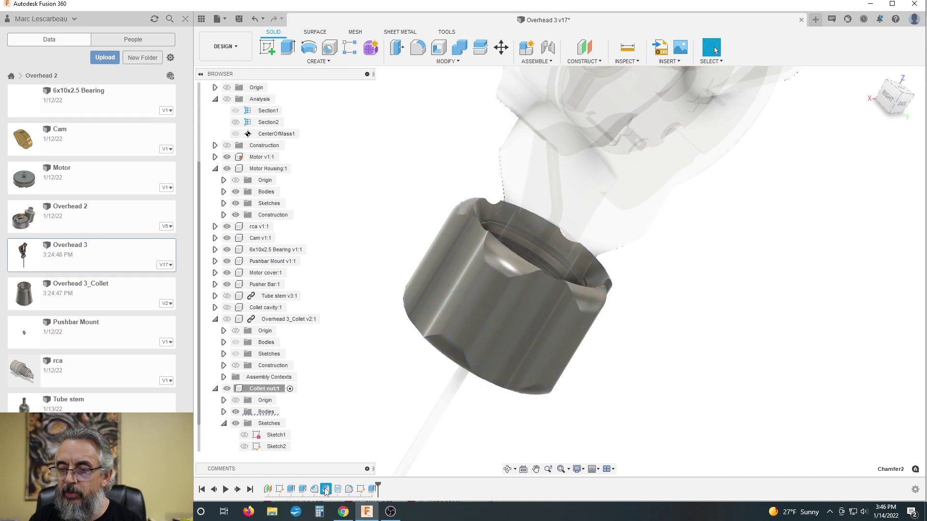
{"action": "left_click", "coordinate": [314, 489]}
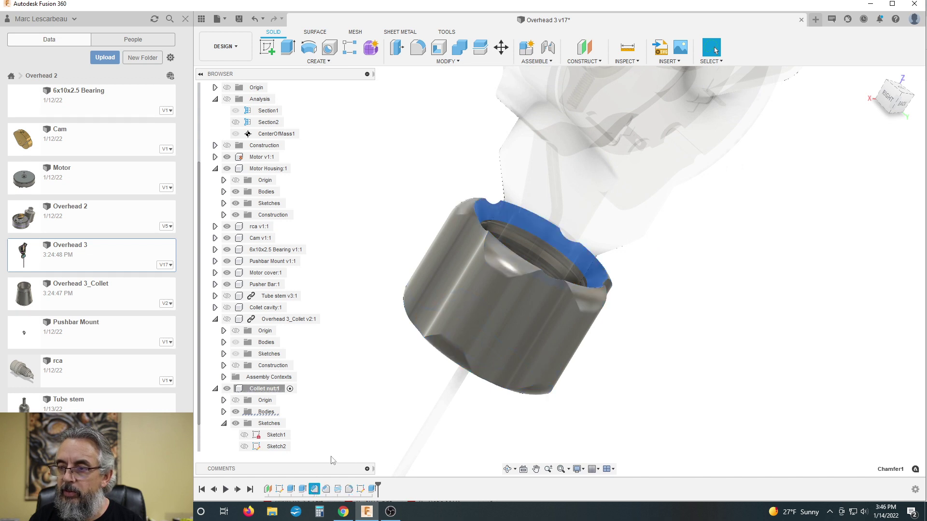
{"action": "double_click", "coordinate": [315, 489]}
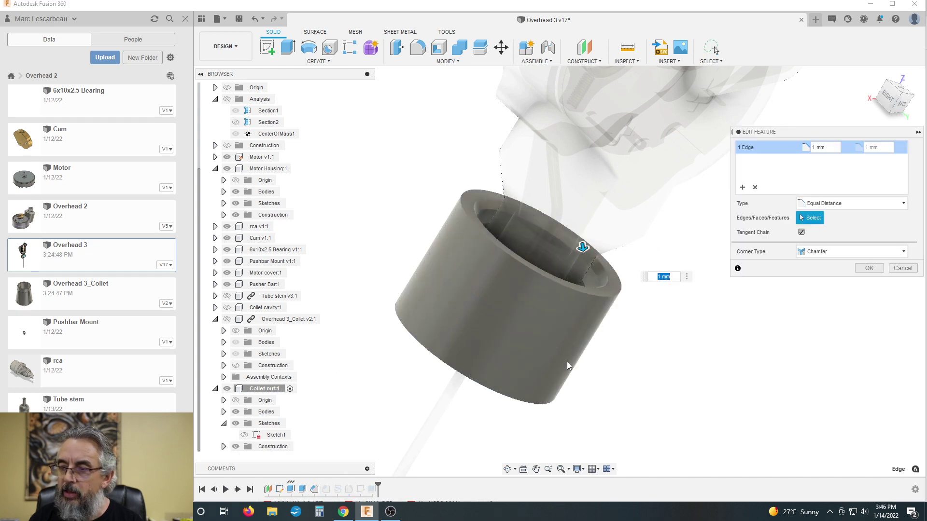
{"action": "type", "text": ".25"}
{"action": "key", "text": "Return"}
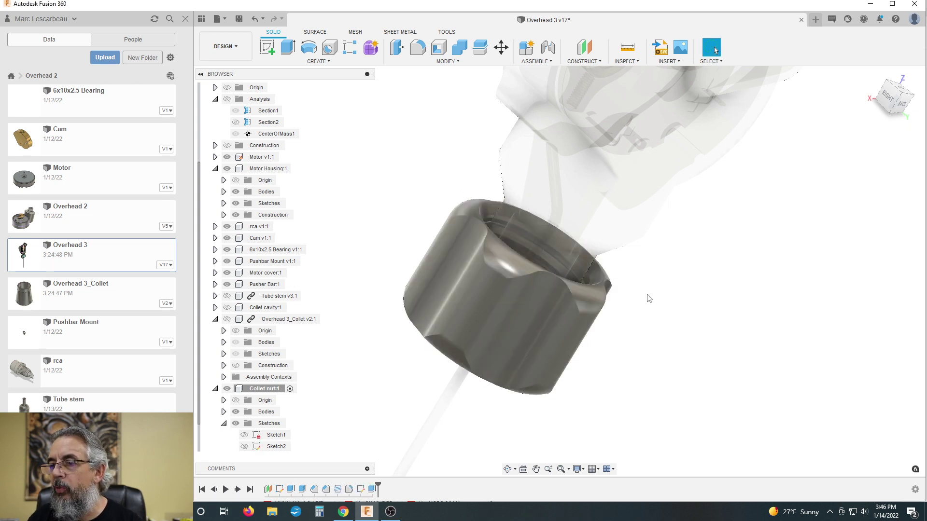
{"action": "scroll", "coordinate": [647, 302], "scroll_direction": "up", "scroll_amount": 8}
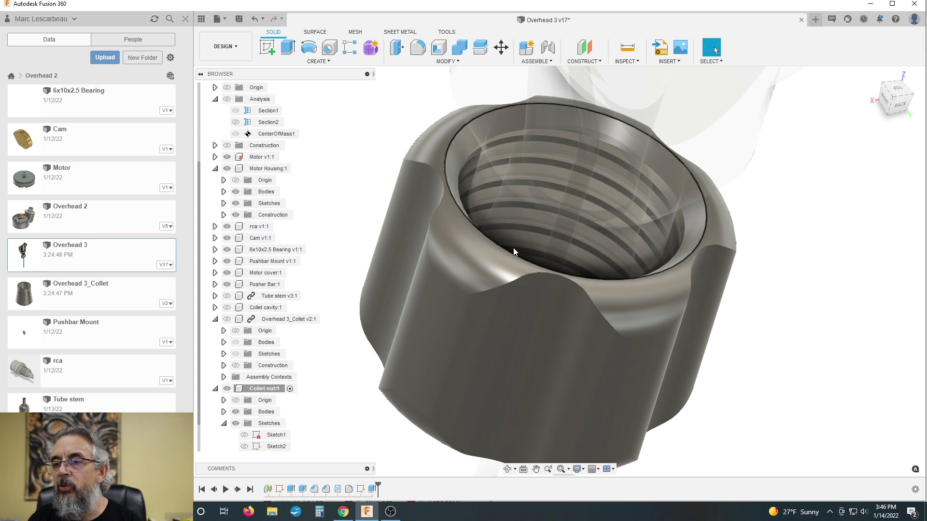
- Examine the finished grip scallops and edges of the collet nut, and how it sits on the motor housing neck
{"action": "scroll", "coordinate": [528, 270], "scroll_direction": "down", "scroll_amount": 3}
{"action": "middle_click_drag", "start_coordinate": [529, 270], "coordinate": [470, 344], "text": "shift"}
{"action": "middle_click_drag", "start_coordinate": [588, 296], "coordinate": [473, 274], "text": "shift"}
{"action": "scroll", "coordinate": [475, 272], "scroll_direction": "up", "scroll_amount": 3}
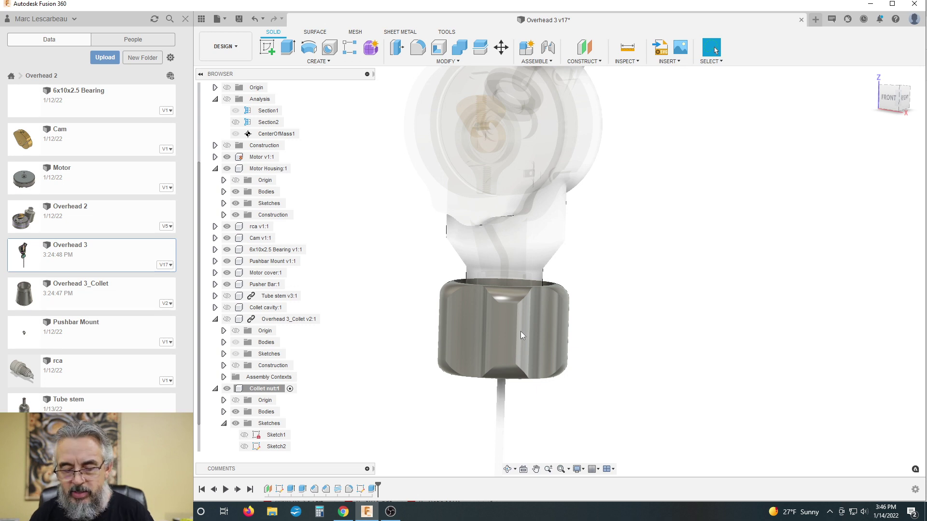
{"action": "mouse_move", "coordinate": [664, 315]}
{"action": "middle_mouse_down", "text": "shift"}
{"action": "mouse_move", "coordinate": [663, 330]}
{"action": "mouse_move", "coordinate": [660, 318]}
{"action": "middle_mouse_up", "text": "shift"}
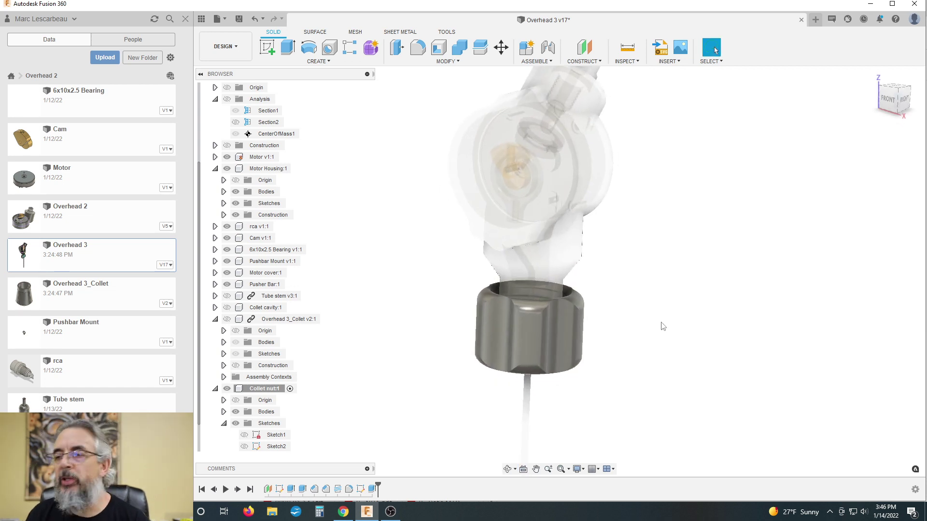
{"action": "scroll", "coordinate": [627, 311], "scroll_direction": "down", "scroll_amount": 3}
{"action": "scroll", "coordinate": [620, 269], "scroll_direction": "up", "scroll_amount": 3}
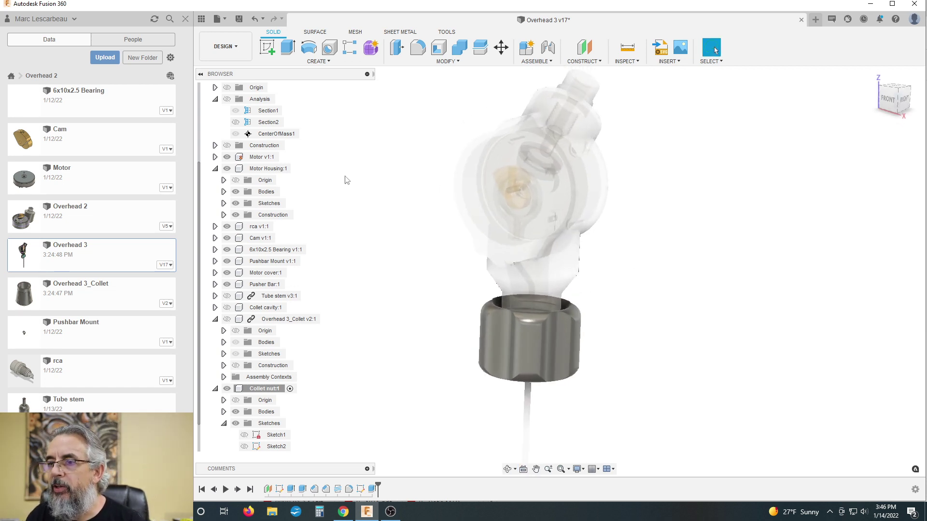
- Activate the top-level Overhead 3 assembly, show the collet and tube stem components, and view the assembly from the front
{"action": "scroll", "coordinate": [268, 91], "scroll_direction": "up", "scroll_amount": 3}
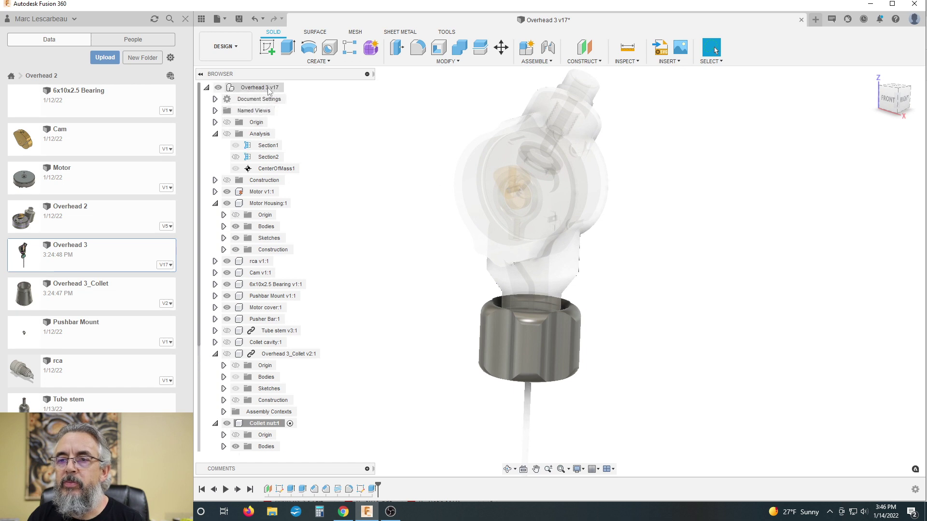
{"action": "left_click", "coordinate": [290, 87]}
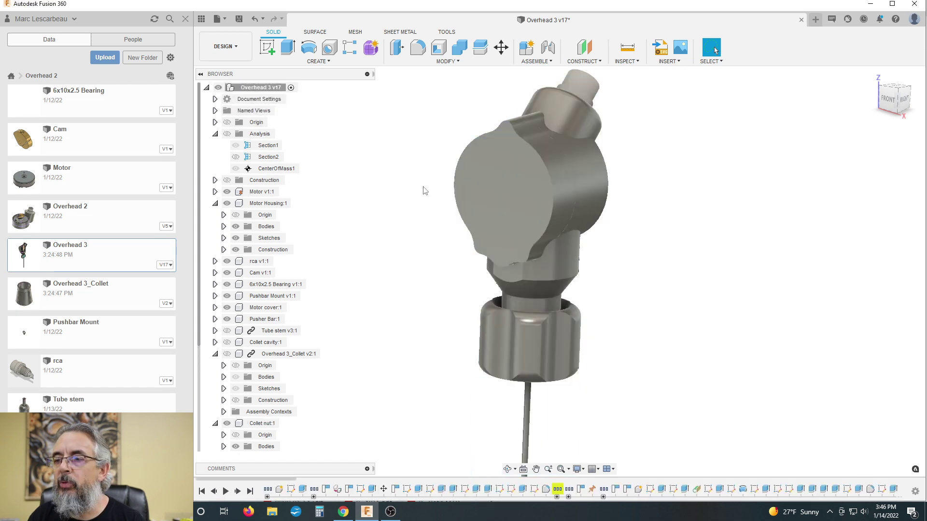
{"action": "middle_click_drag", "start_coordinate": [577, 298], "coordinate": [613, 277], "text": "shift"}
{"action": "key", "text": "Escape"}
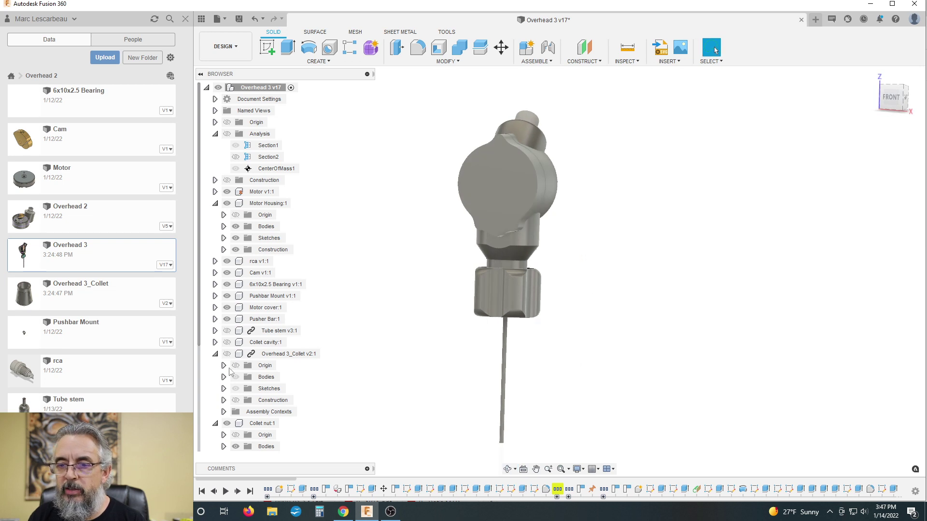
{"action": "left_click", "coordinate": [227, 355]}
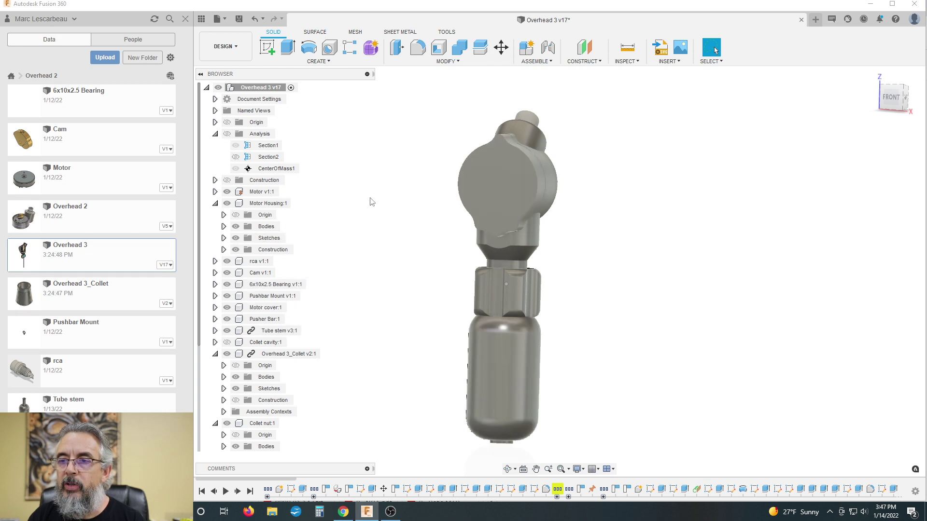
{"action": "left_click", "coordinate": [894, 98]}
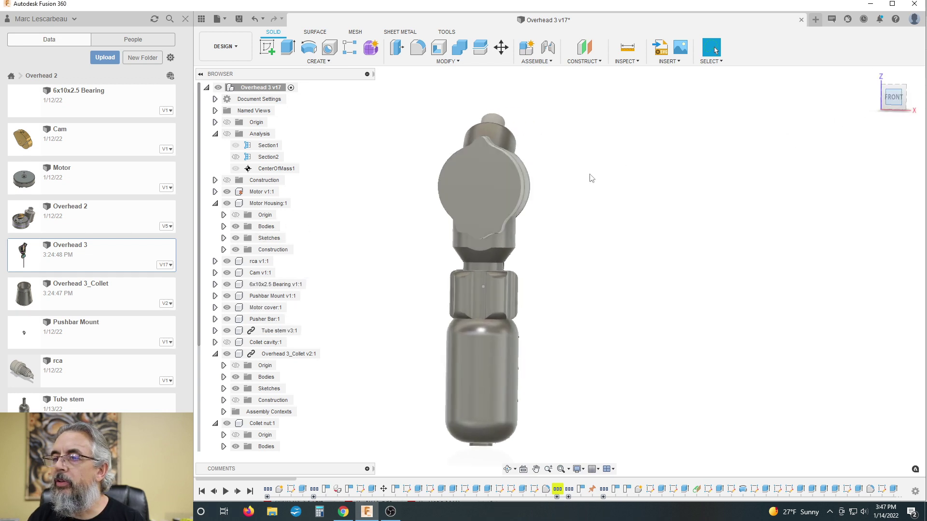
- Delete the Section2 analysis and turn on the Section1 analysis
{"action": "left_click", "coordinate": [236, 157]}
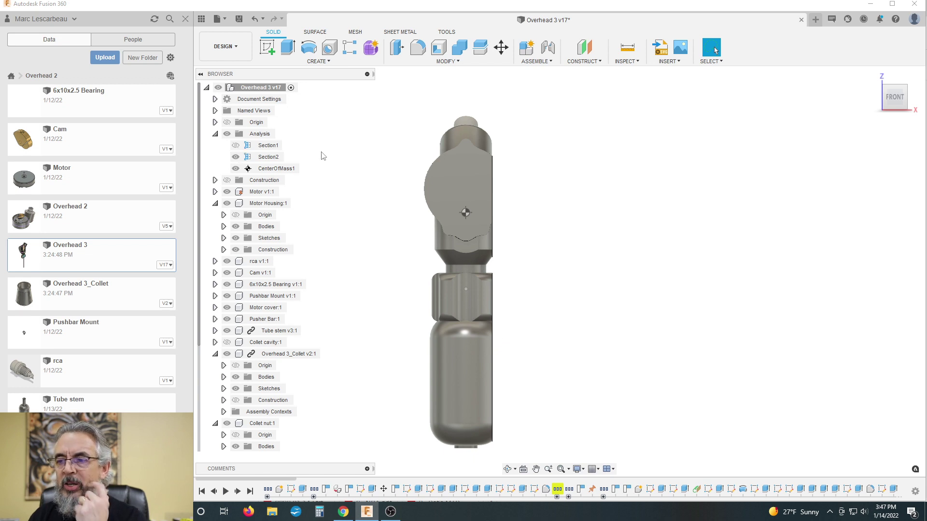
{"action": "left_click", "coordinate": [277, 158]}
{"action": "key", "text": "Delete"}
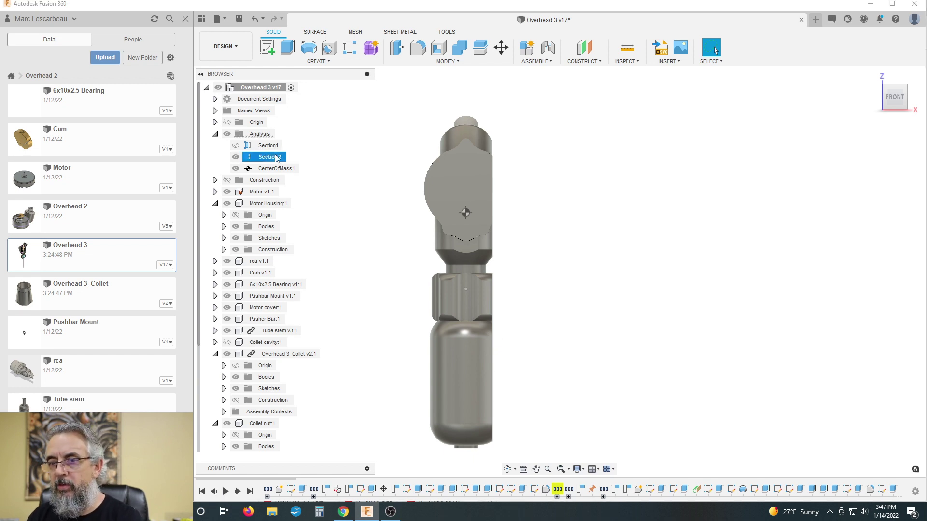
{"action": "left_click", "coordinate": [263, 147]}
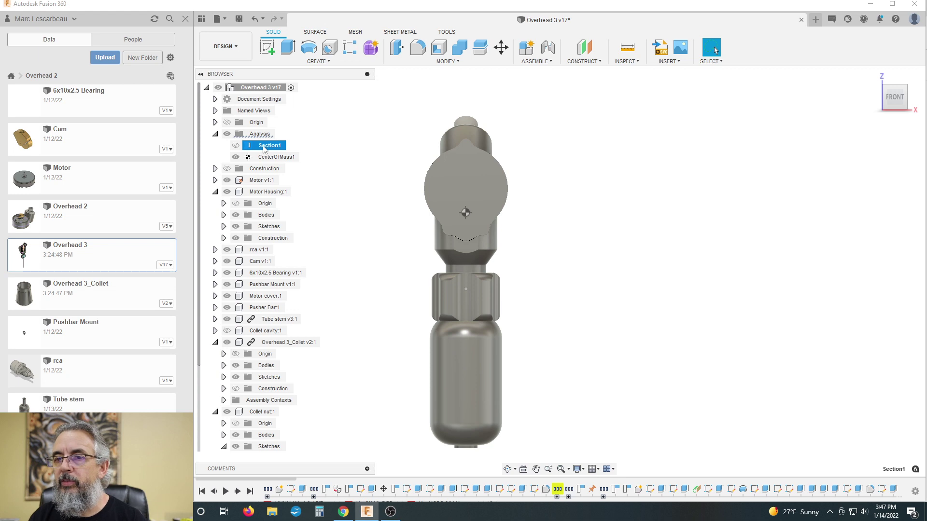
{"action": "left_click", "coordinate": [235, 145]}
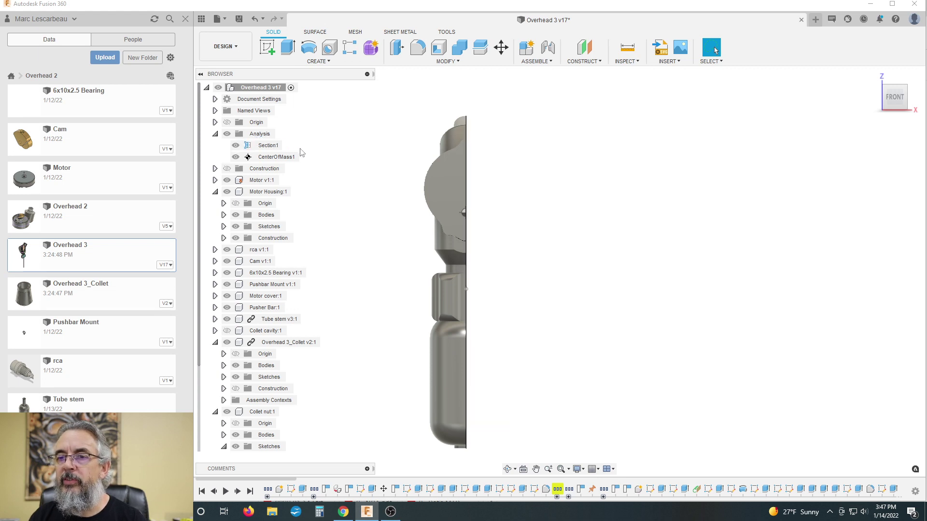
- Create a section analysis through the whole assembly on the XZ plane
{"action": "left_click", "coordinate": [627, 61]}
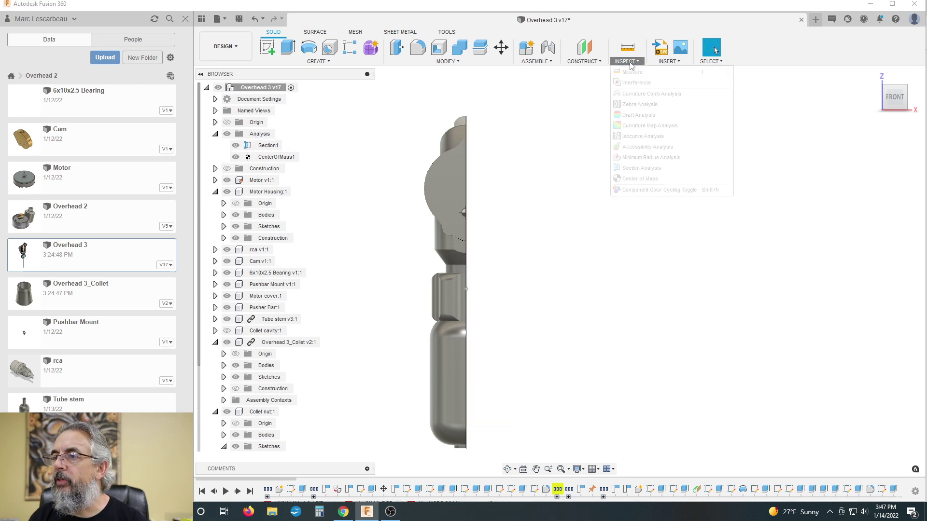
{"action": "left_click", "coordinate": [641, 168]}
{"action": "left_click", "coordinate": [504, 150]}
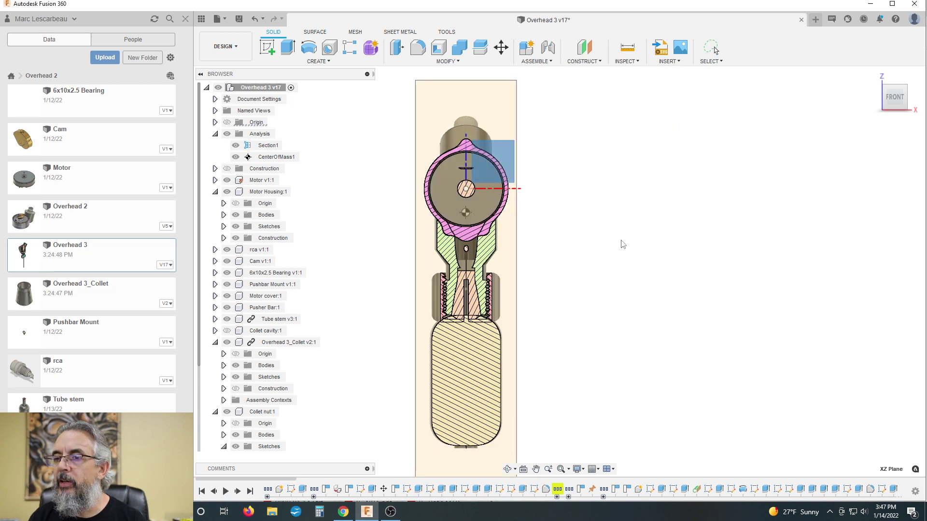
{"action": "scroll", "coordinate": [558, 233], "scroll_direction": "down", "scroll_amount": 2}
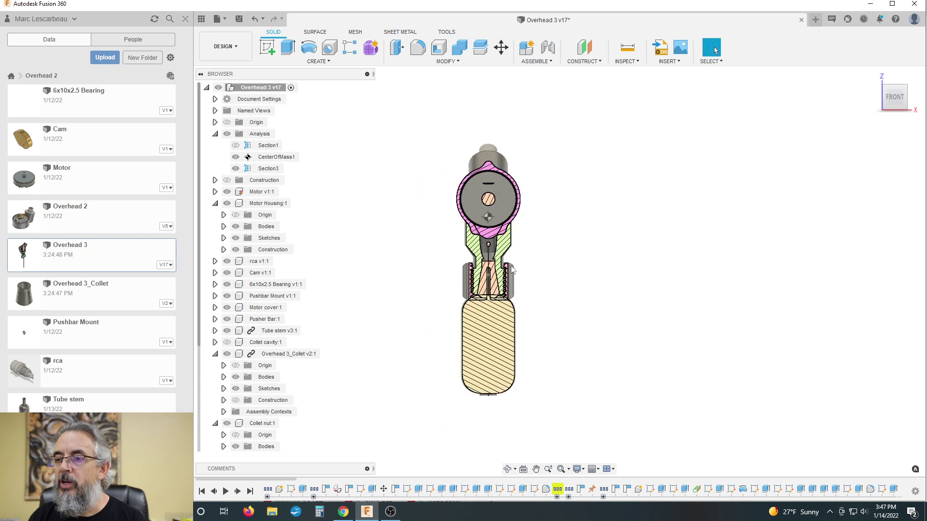
- Hide the Tube stem component beneath the collet nut in the sectioned assembly
{"action": "scroll", "coordinate": [492, 305], "scroll_direction": "up", "scroll_amount": 5}
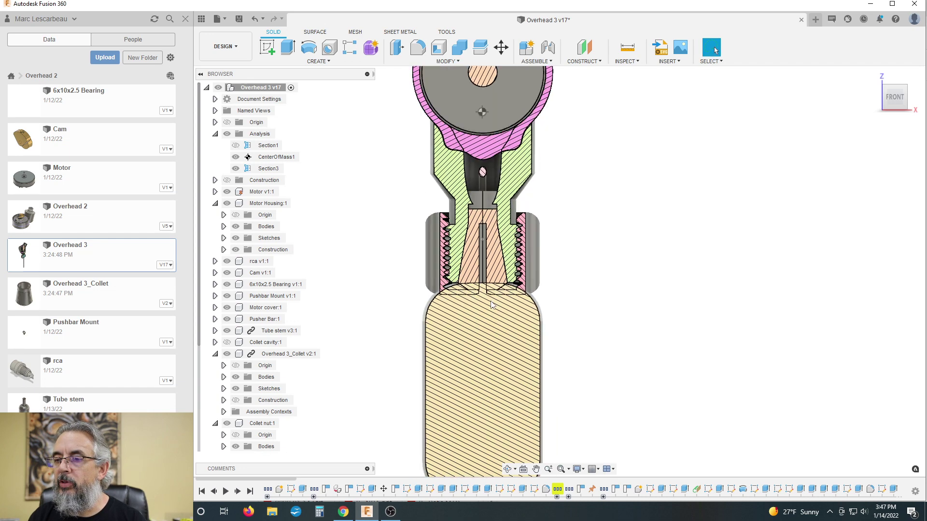
{"action": "scroll", "coordinate": [491, 304], "scroll_direction": "down", "scroll_amount": 3}
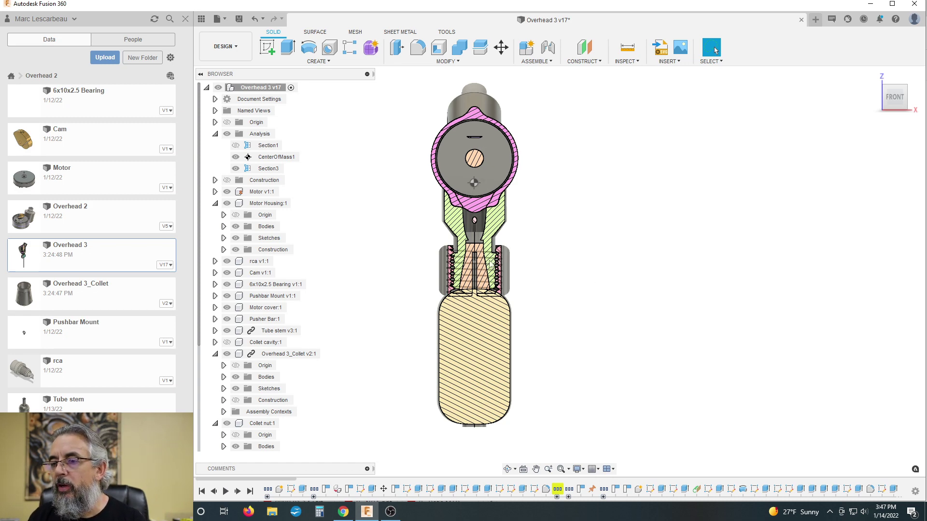
{"action": "scroll", "coordinate": [491, 263], "scroll_direction": "up", "scroll_amount": 5}
{"action": "scroll", "coordinate": [494, 319], "scroll_direction": "up", "scroll_amount": 2}
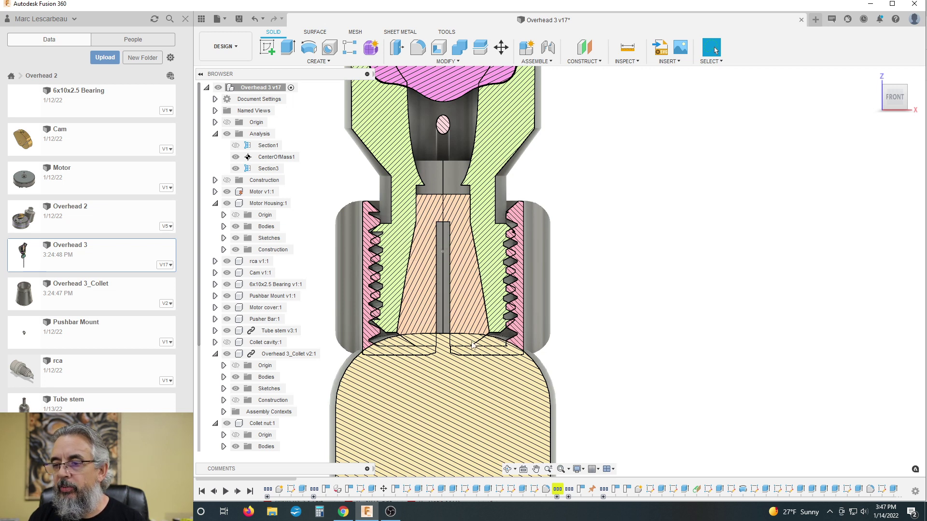
{"action": "left_click", "coordinate": [226, 332]}
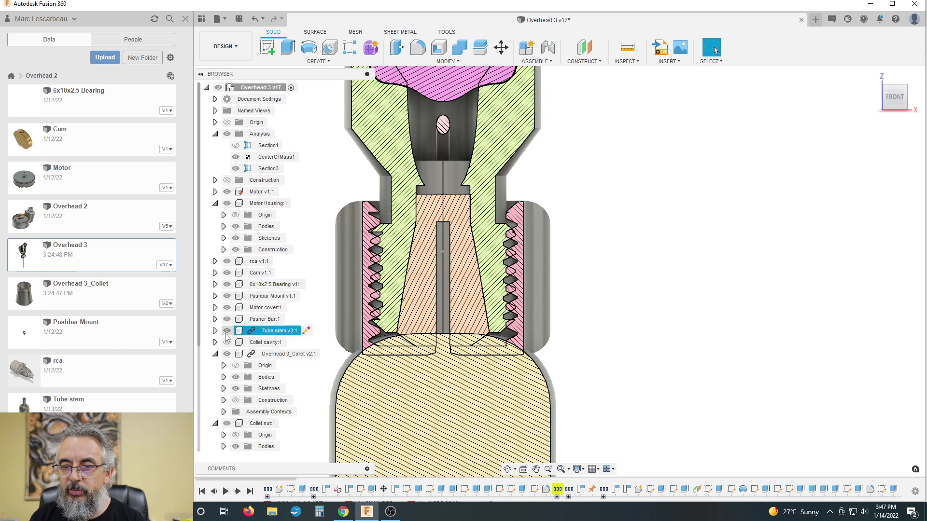
{"action": "left_click", "coordinate": [226, 332]}
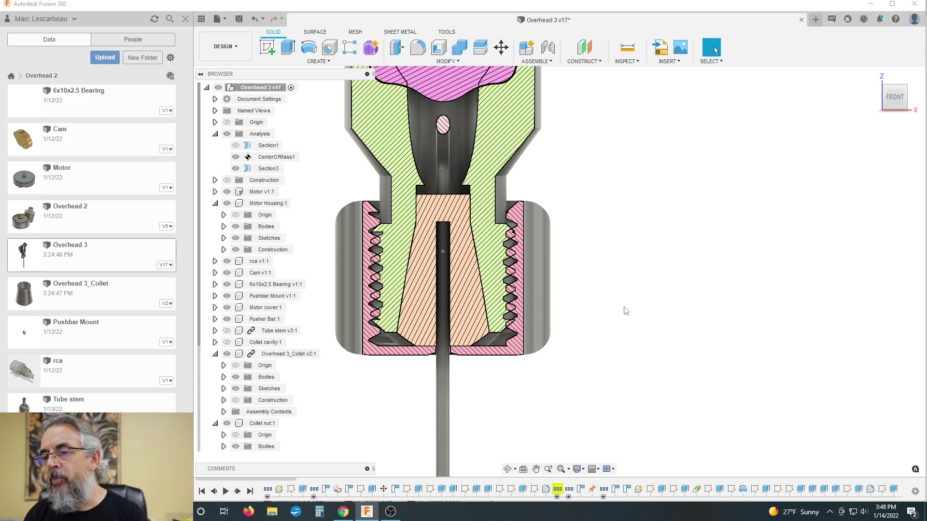
- Switch the displayed section analysis from the XZ cut to Section1 and view the assembly squarely from the right
{"action": "scroll", "coordinate": [626, 278], "scroll_direction": "down", "scroll_amount": 3}
{"action": "mouse_move", "coordinate": [600, 284]}
{"action": "middle_mouse_down", "text": "shift"}
{"action": "mouse_move", "coordinate": [588, 282]}
{"action": "mouse_move", "coordinate": [594, 277]}
{"action": "middle_mouse_up", "text": "shift"}
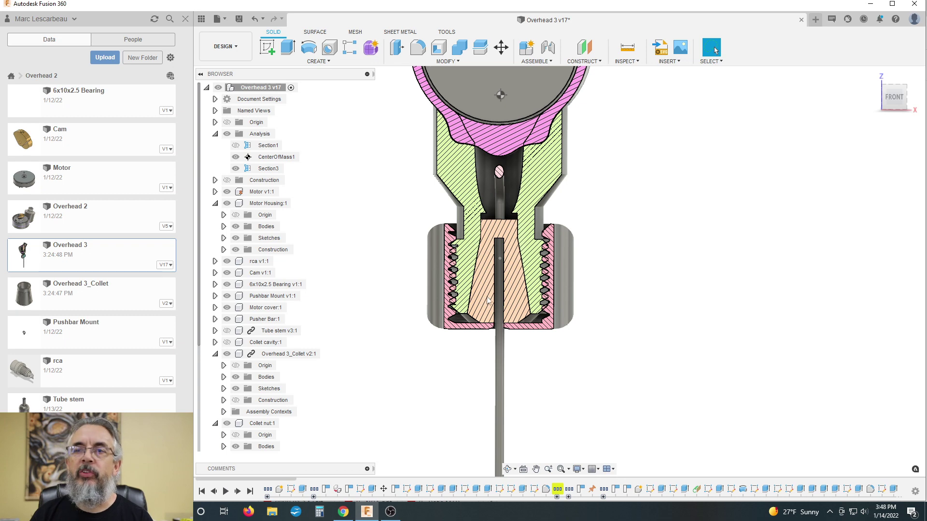
{"action": "scroll", "coordinate": [489, 309], "scroll_direction": "down", "scroll_amount": 3}
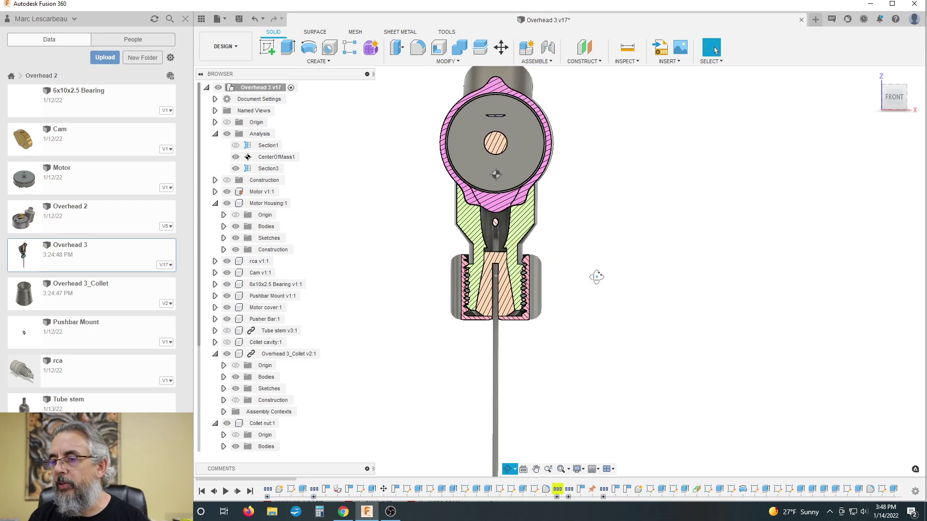
{"action": "left_click_drag", "start_coordinate": [596, 276], "coordinate": [246, 186]}
{"action": "left_click", "coordinate": [236, 145]}
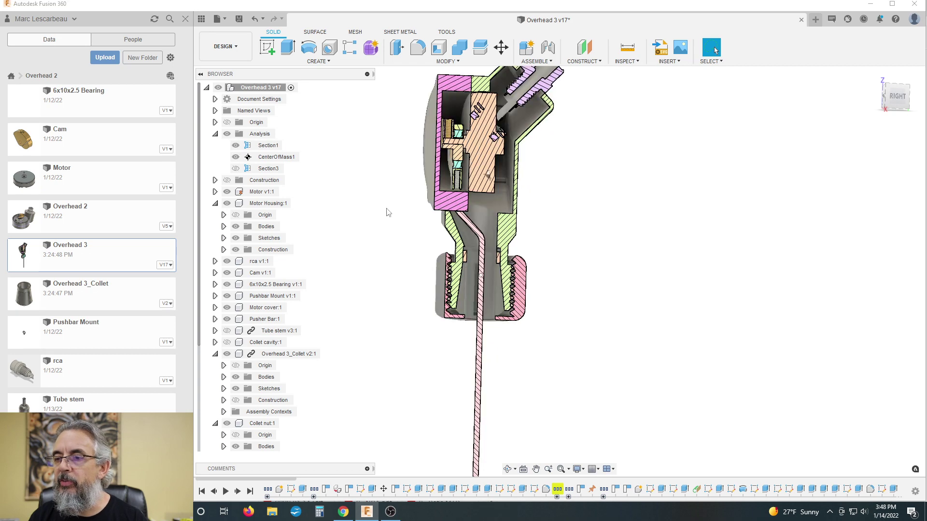
{"action": "scroll", "coordinate": [485, 287], "scroll_direction": "up", "scroll_amount": 3}
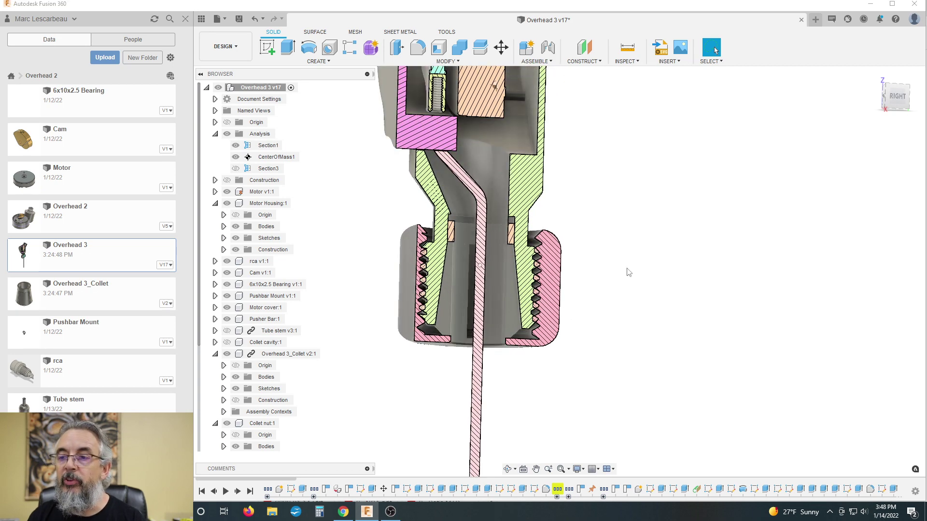
{"action": "left_click", "coordinate": [899, 96]}
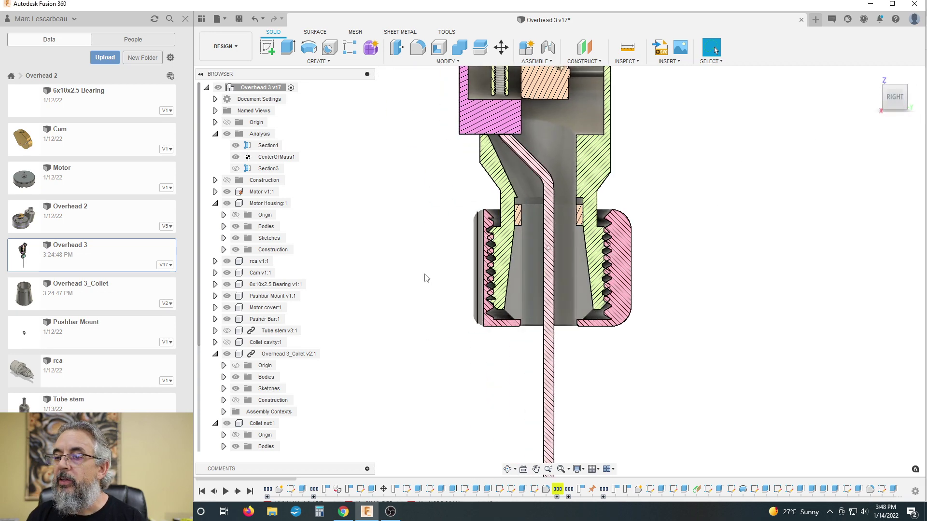
- Examine how the collet, collet nut and pusher bar fit together with the housing neck in the Section1 cut
{"action": "scroll", "coordinate": [413, 279], "scroll_direction": "down", "scroll_amount": 1}
{"action": "scroll", "coordinate": [536, 238], "scroll_direction": "up", "scroll_amount": 3}
{"action": "scroll", "coordinate": [441, 325], "scroll_direction": "down", "scroll_amount": 2}
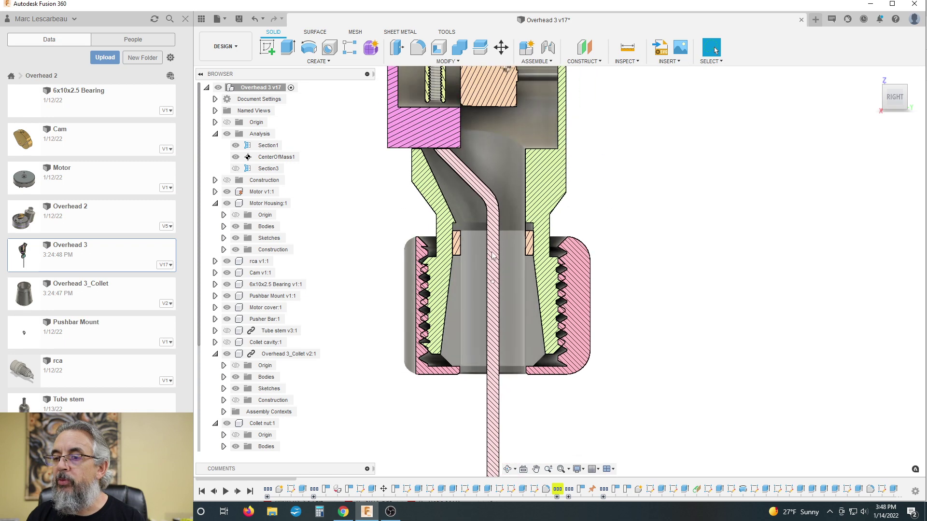
{"action": "scroll", "coordinate": [491, 321], "scroll_direction": "down", "scroll_amount": 1}
{"action": "scroll", "coordinate": [467, 283], "scroll_direction": "down", "scroll_amount": 1}
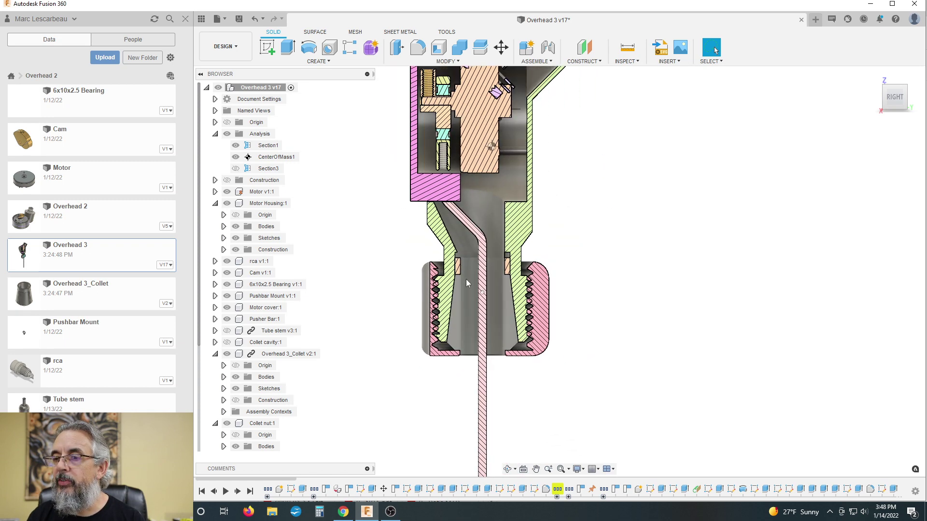
{"action": "scroll", "coordinate": [535, 266], "scroll_direction": "down", "scroll_amount": 1}
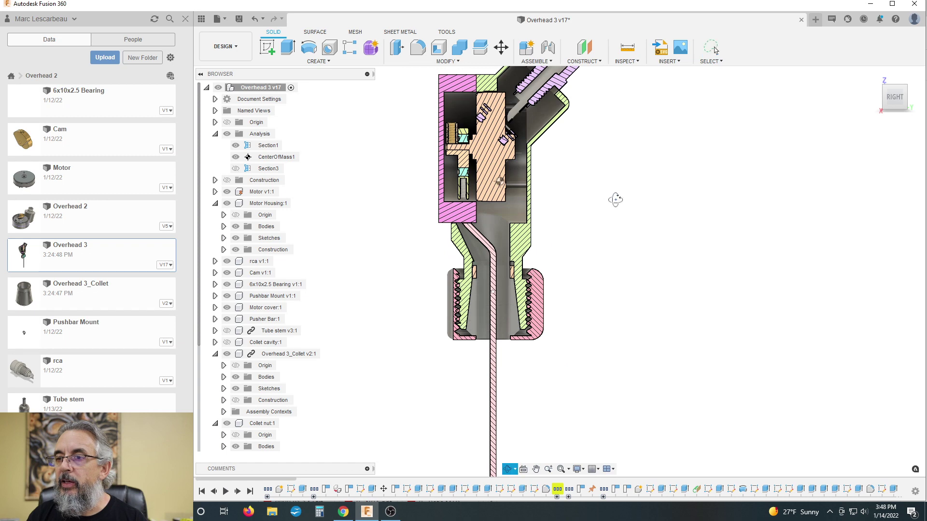
{"action": "left_click_drag", "start_coordinate": [614, 200], "coordinate": [635, 209]}
{"action": "key", "text": "Escape"}
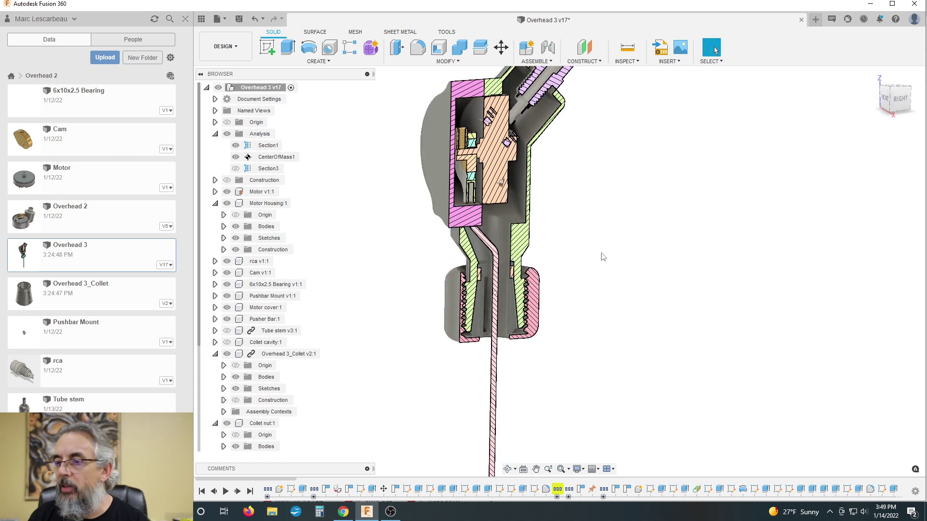
{"action": "middle_click_drag", "start_coordinate": [603, 257], "coordinate": [582, 255], "text": "shift"}
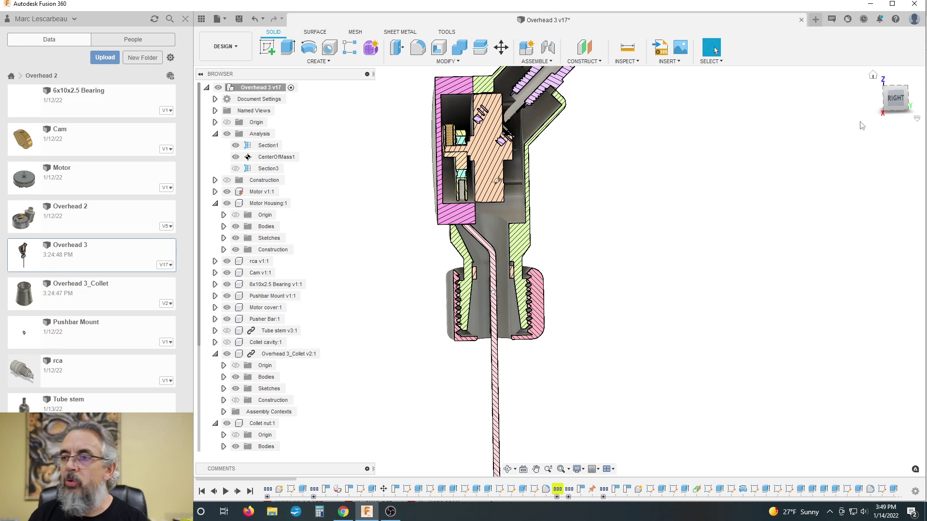
{"action": "left_click", "coordinate": [894, 100]}
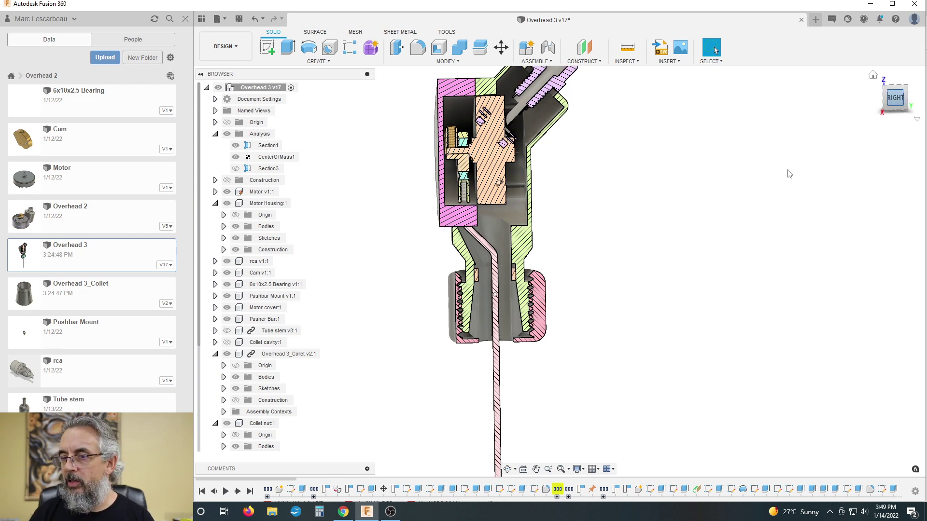
- Inspect the thread engagement between the collet nut and the motor housing neck up close in the section
{"action": "scroll", "coordinate": [465, 311], "scroll_direction": "up", "scroll_amount": 3}
{"action": "scroll", "coordinate": [466, 311], "scroll_direction": "up", "scroll_amount": 4}
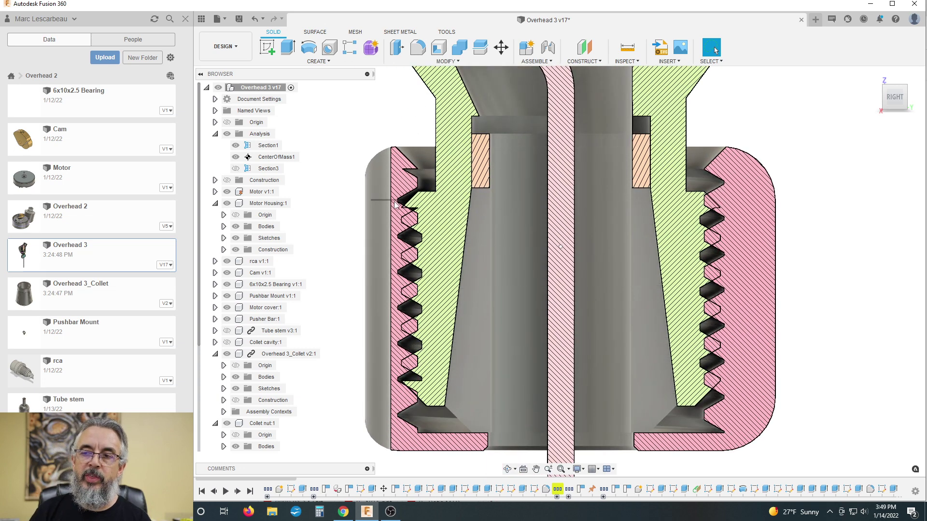
{"action": "scroll", "coordinate": [399, 287], "scroll_direction": "down", "scroll_amount": 1}
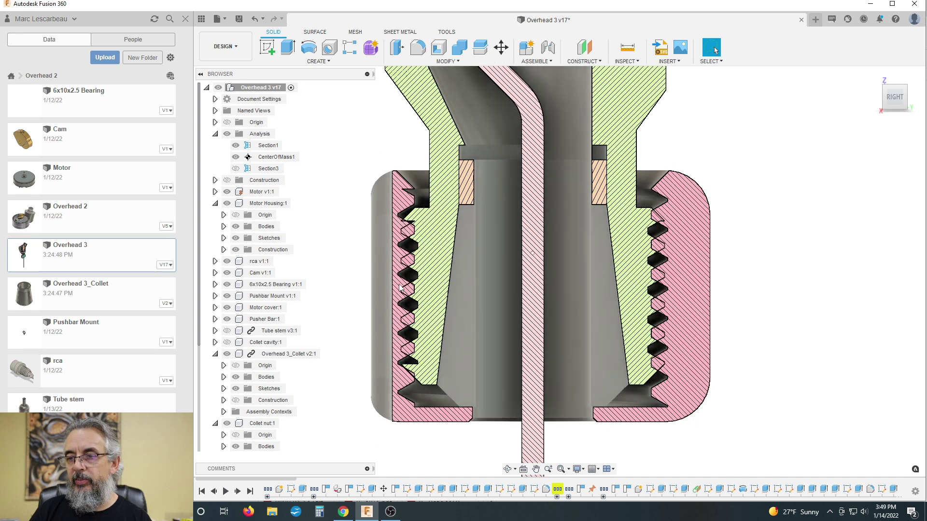
{"action": "scroll", "coordinate": [435, 300], "scroll_direction": "down", "scroll_amount": 3}
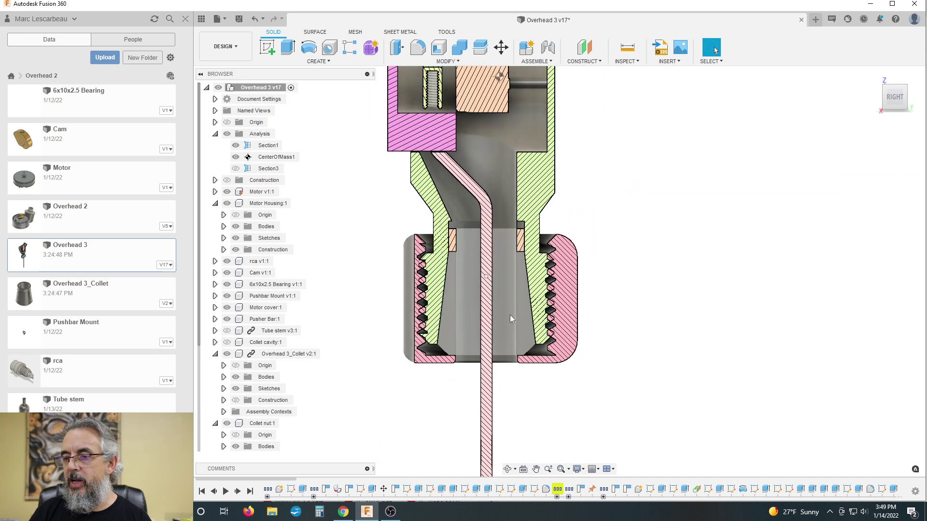
{"action": "left_click", "coordinate": [284, 411]}
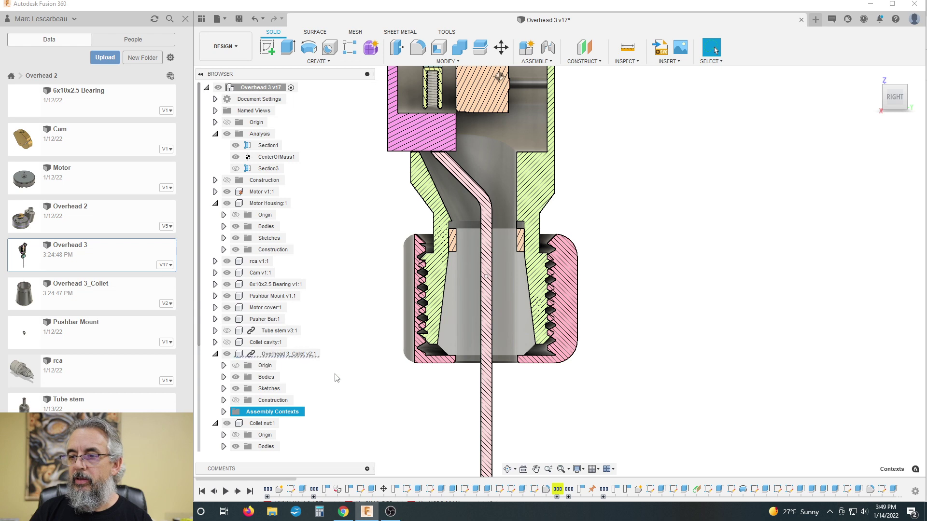
- Activate the Collet nut component for editing
{"action": "key", "text": "Escape"}
{"action": "scroll", "coordinate": [245, 394], "scroll_direction": "down", "scroll_amount": 2}
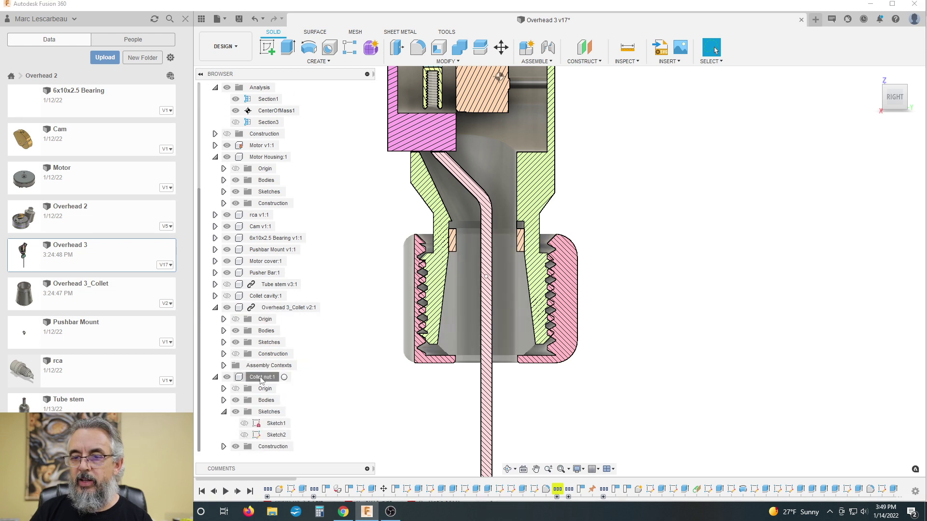
{"action": "double_click", "coordinate": [247, 377]}
{"action": "key", "text": "Escape"}
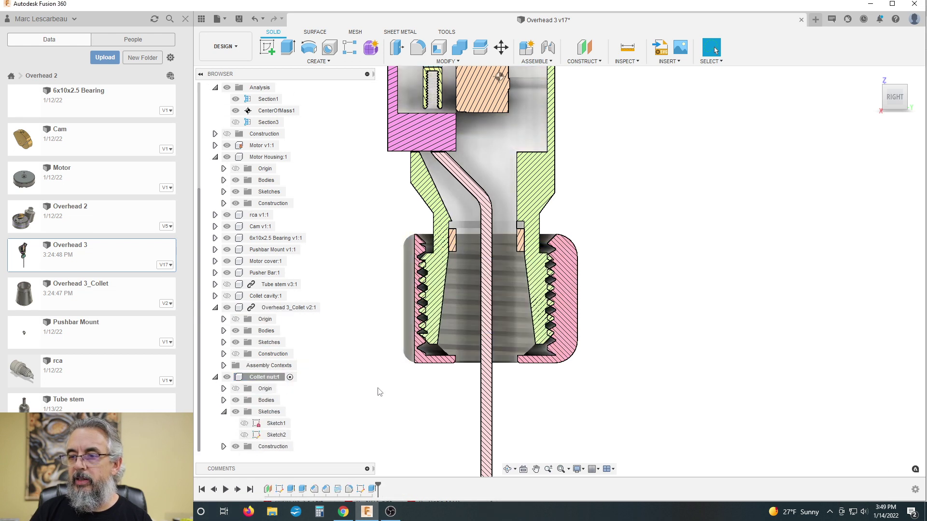
- Set the collet nut's 19 mm sketch circle in Sketch2 to a 19.5 mm diameter and finish the sketch
{"action": "double_click", "coordinate": [361, 490]}
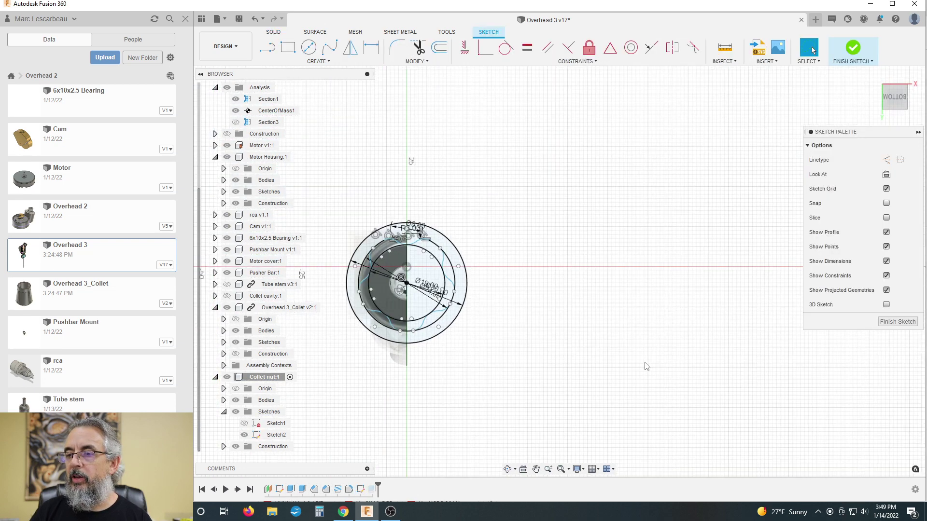
{"action": "scroll", "coordinate": [476, 318], "scroll_direction": "up", "scroll_amount": 5}
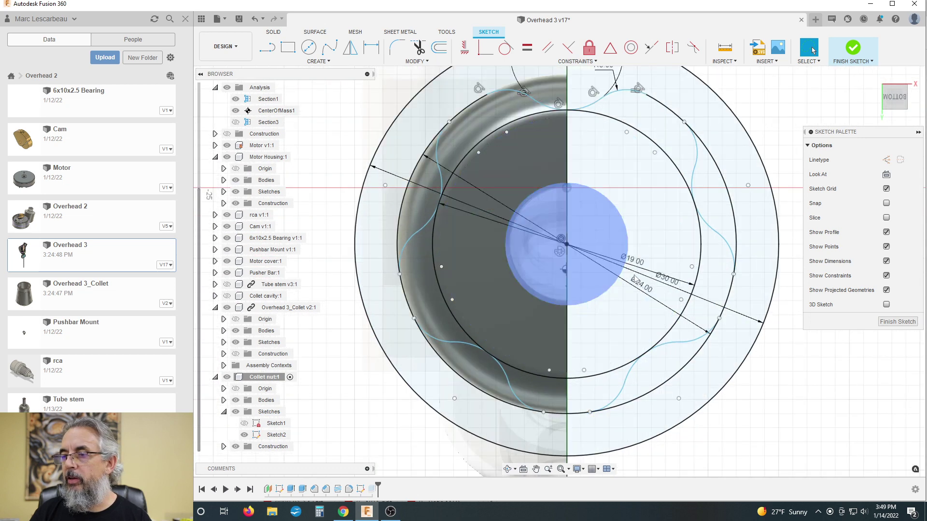
{"action": "double_click", "coordinate": [642, 262]}
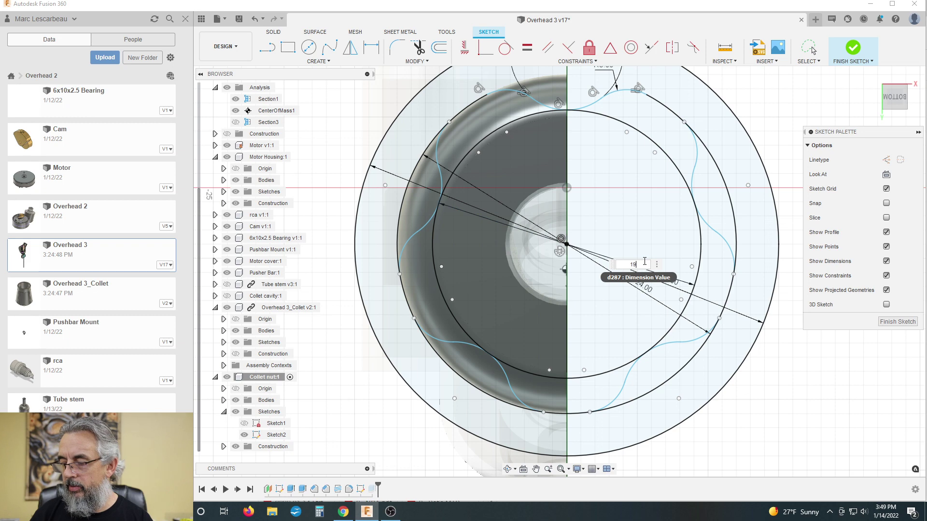
{"action": "type", "text": "19.5"}
{"action": "key", "text": "Return"}
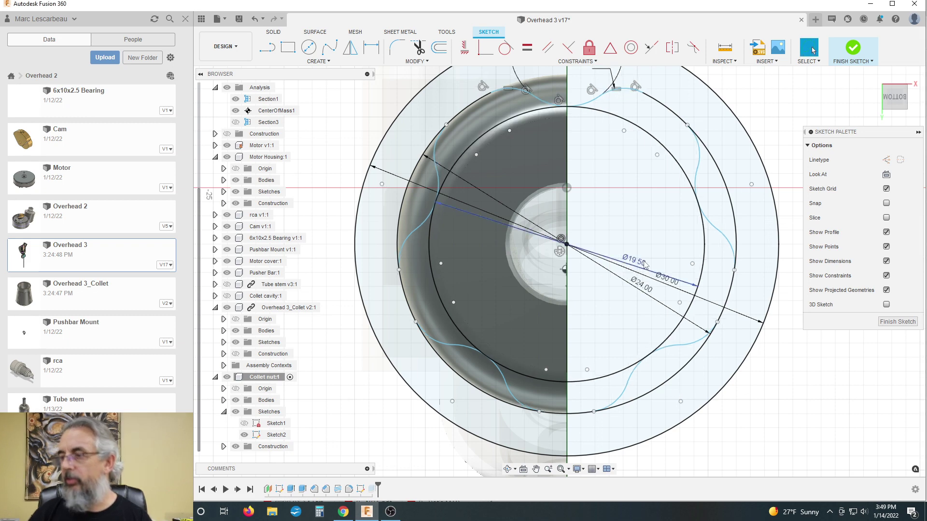
{"action": "scroll", "coordinate": [637, 258], "scroll_direction": "down", "scroll_amount": 5}
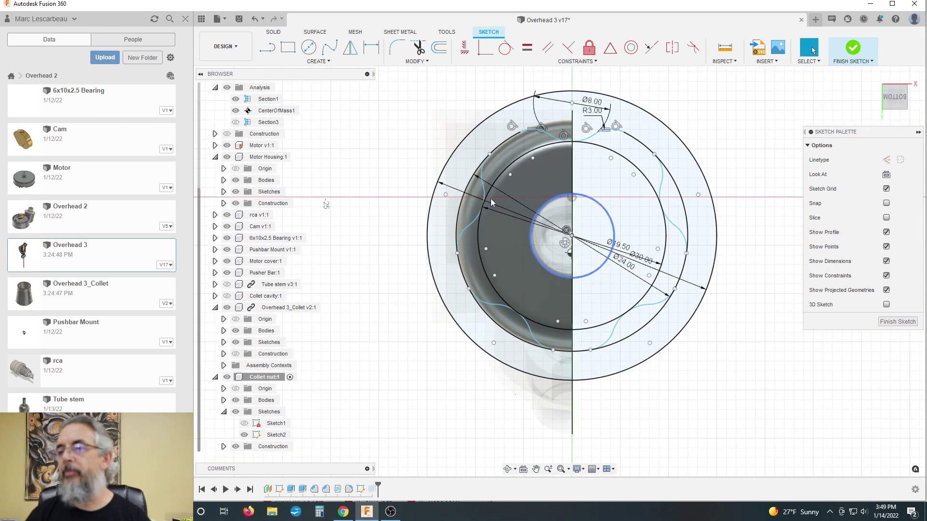
{"action": "left_click", "coordinate": [883, 326]}
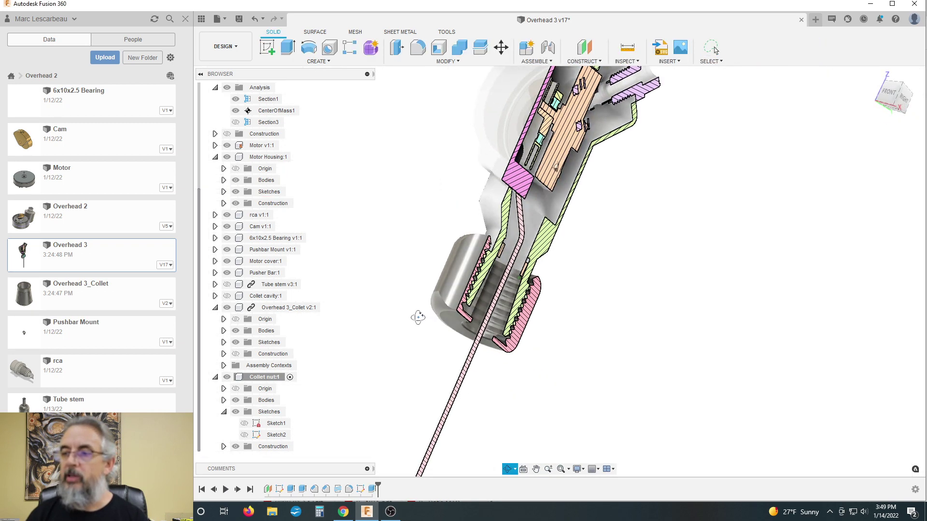
- Examine the updated collet nut's wall, thread and scallops against the housing neck in the section cut
{"action": "left_click", "coordinate": [906, 98]}
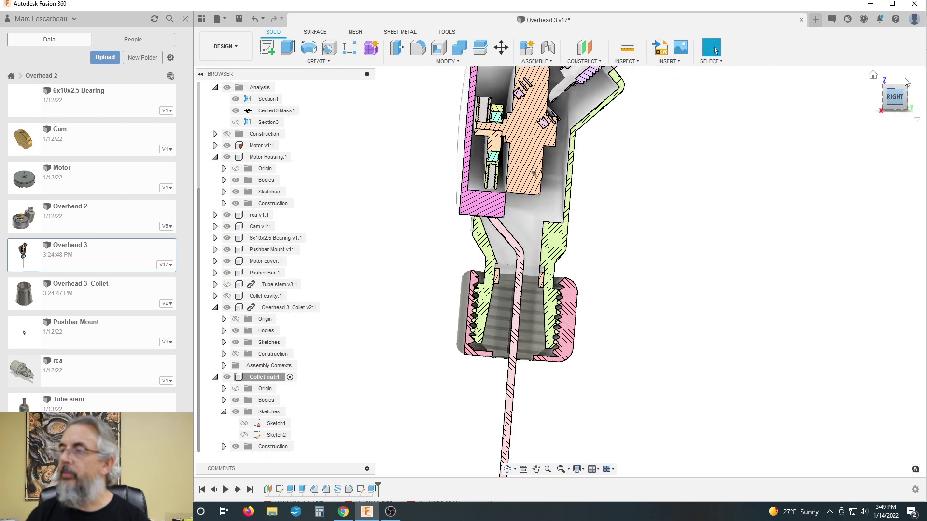
{"action": "scroll", "coordinate": [505, 301], "scroll_direction": "up", "scroll_amount": 10}
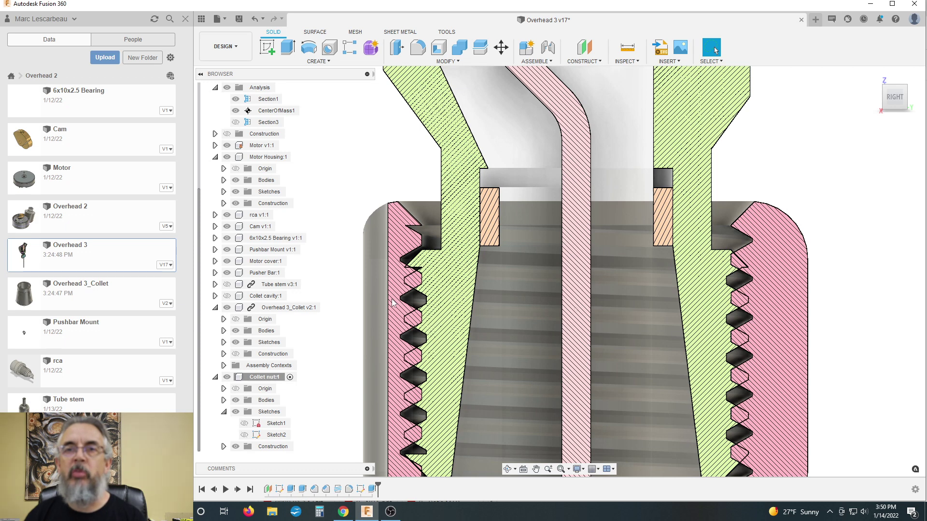
{"action": "scroll", "coordinate": [394, 302], "scroll_direction": "down", "scroll_amount": 3}
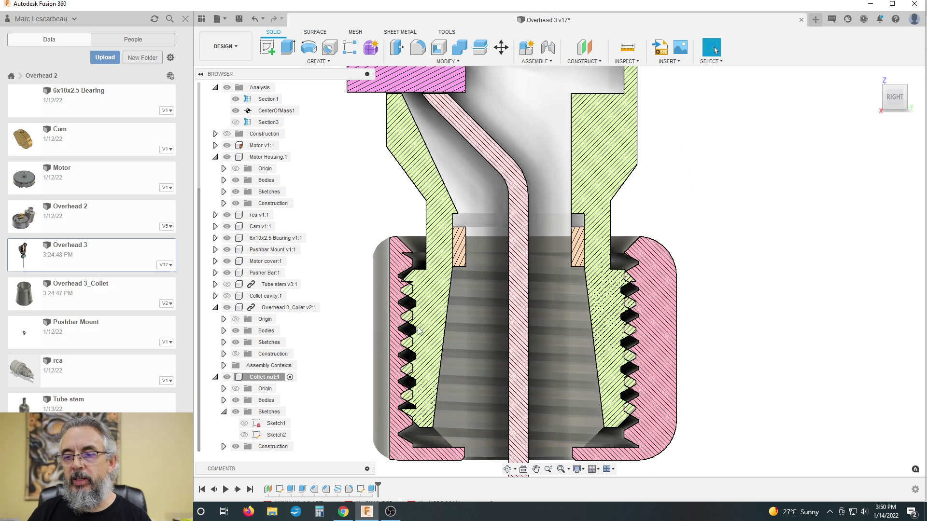
{"action": "mouse_move", "coordinate": [416, 326]}
{"action": "middle_mouse_down", "text": "shift"}
{"action": "mouse_move", "coordinate": [382, 263]}
{"action": "mouse_move", "coordinate": [384, 237]}
{"action": "mouse_move", "coordinate": [379, 246]}
{"action": "mouse_move", "coordinate": [410, 244]}
{"action": "mouse_move", "coordinate": [434, 283]}
{"action": "mouse_move", "coordinate": [461, 291]}
{"action": "mouse_move", "coordinate": [413, 223]}
{"action": "middle_mouse_up", "text": "shift"}
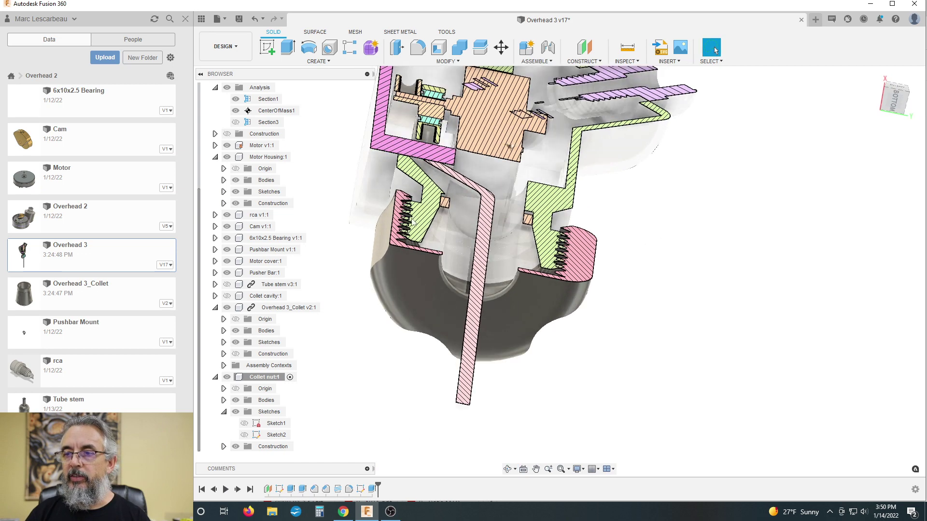
{"action": "scroll", "coordinate": [413, 223], "scroll_direction": "up", "scroll_amount": 2}
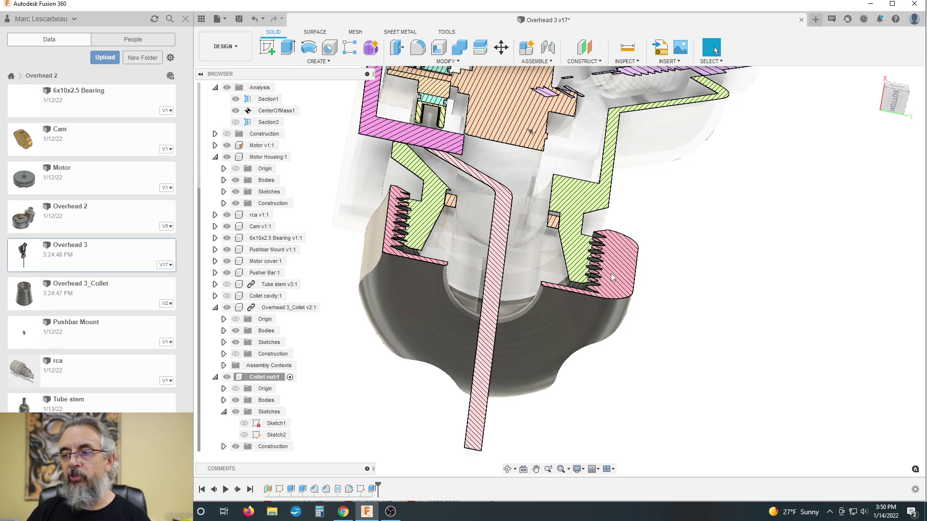
{"action": "middle_click_drag", "start_coordinate": [618, 332], "coordinate": [642, 242], "text": "shift"}
{"action": "scroll", "coordinate": [565, 215], "scroll_direction": "down", "scroll_amount": 4}
{"action": "middle_click_drag", "start_coordinate": [460, 221], "coordinate": [483, 291], "text": "shift"}
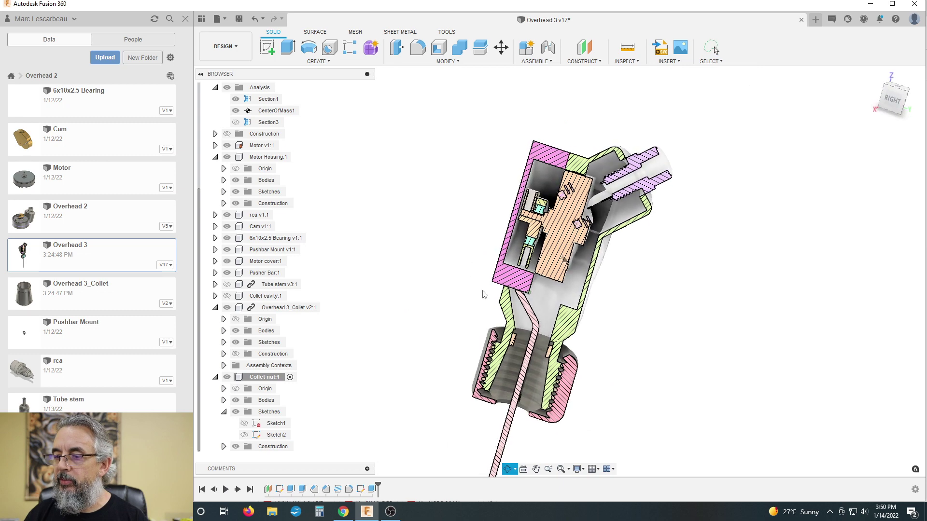
{"action": "middle_click_drag", "start_coordinate": [646, 377], "coordinate": [615, 375], "text": "shift"}
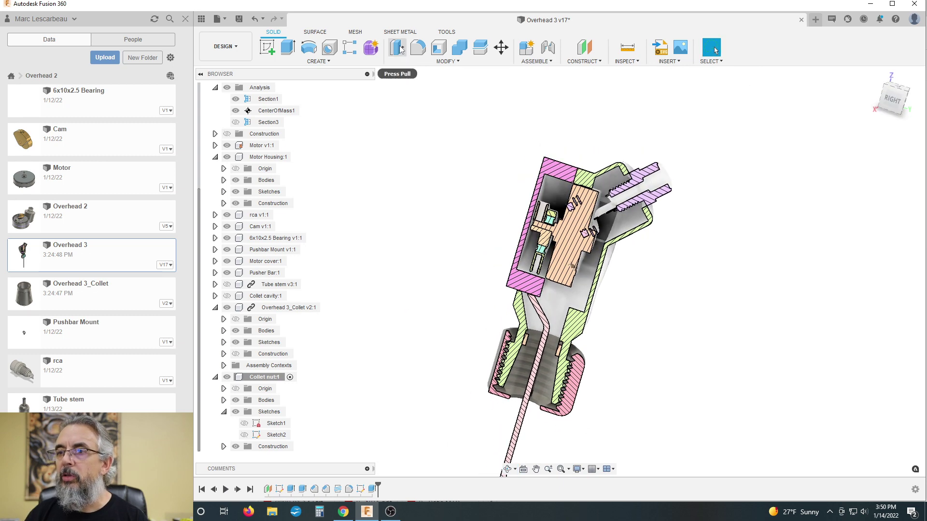
- Measure between the collet's chamfered end face and the collet nut's inner floor
{"action": "left_click", "coordinate": [627, 47]}
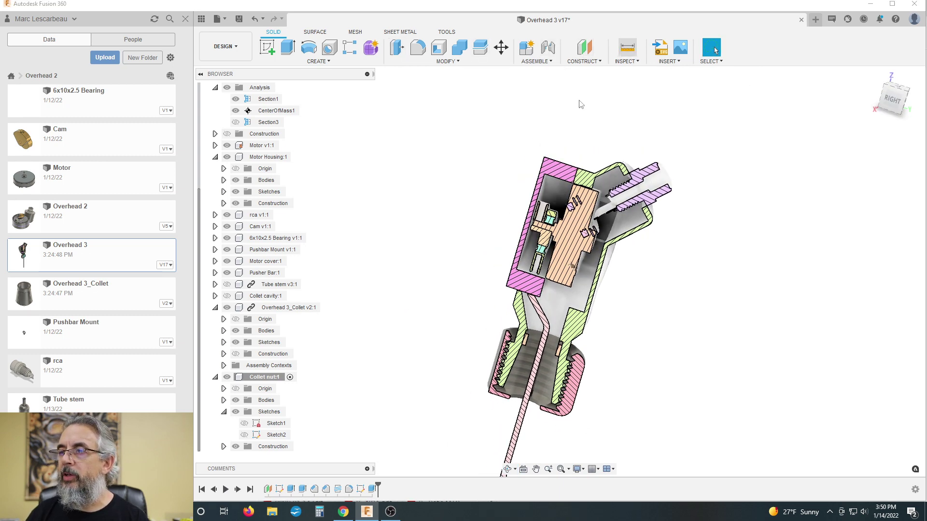
{"action": "scroll", "coordinate": [556, 433], "scroll_direction": "up", "scroll_amount": 1}
{"action": "scroll", "coordinate": [556, 433], "scroll_direction": "up", "scroll_amount": 5}
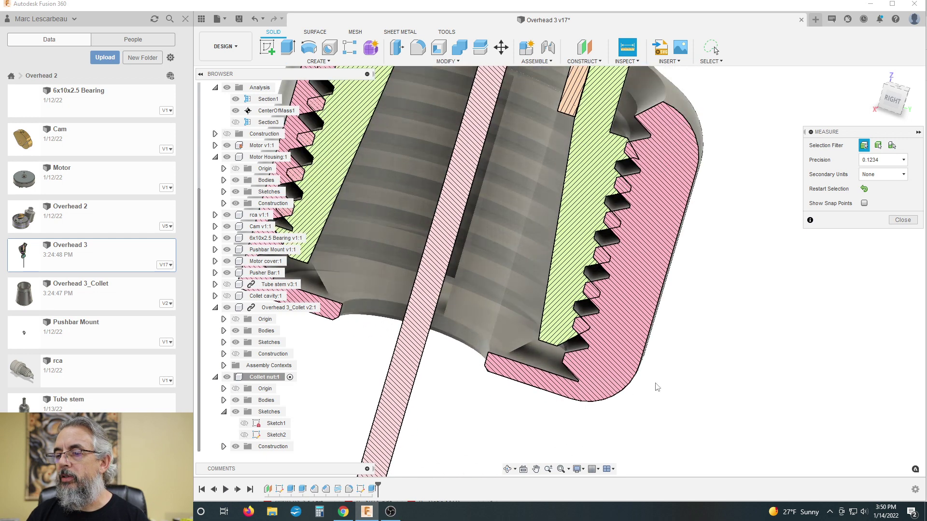
{"action": "middle_click_drag", "start_coordinate": [666, 377], "coordinate": [640, 381], "text": "shift"}
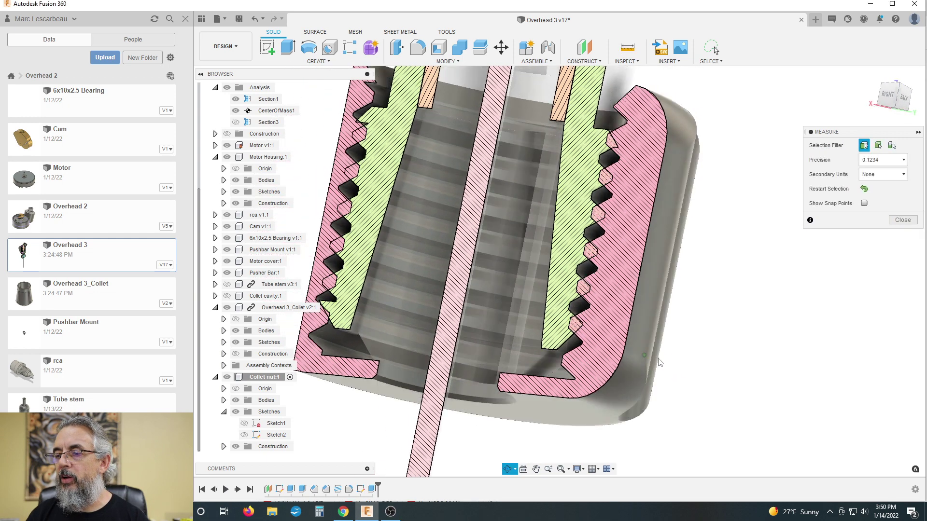
{"action": "left_click", "coordinate": [547, 366]}
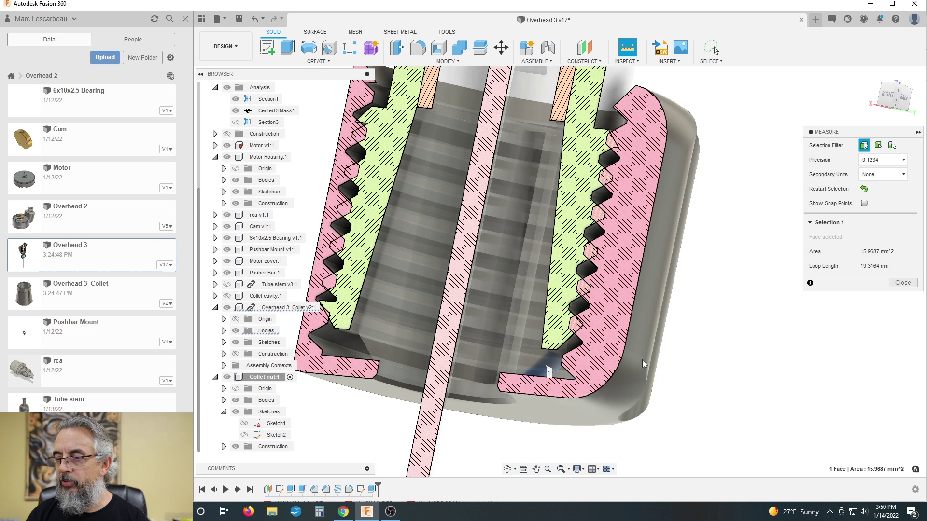
{"action": "middle_click_drag", "start_coordinate": [708, 351], "coordinate": [709, 356], "text": "shift"}
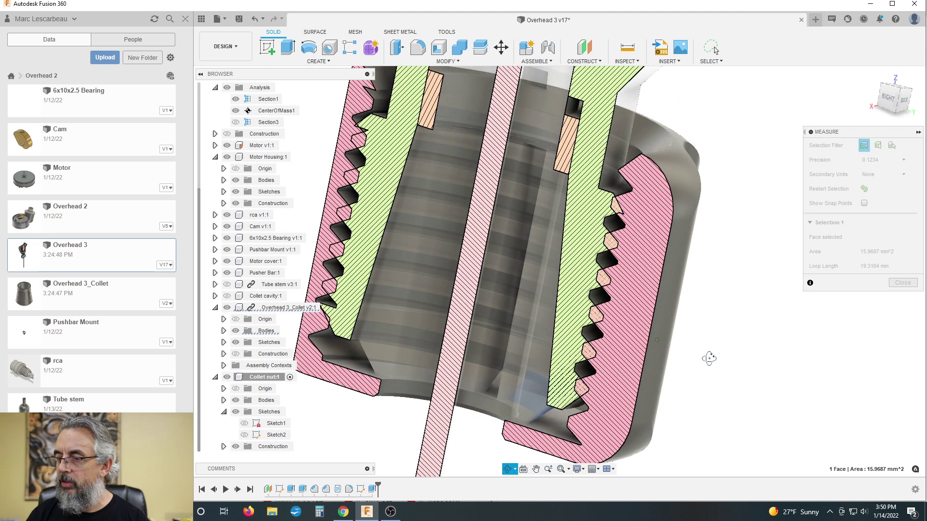
{"action": "left_click", "coordinate": [551, 432]}
{"action": "scroll", "coordinate": [739, 355], "scroll_direction": "down", "scroll_amount": 4}
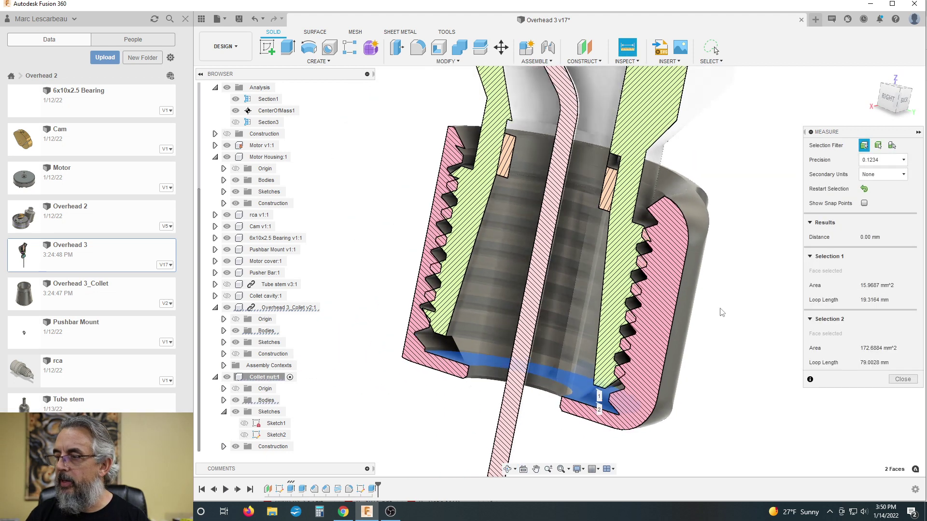
{"action": "scroll", "coordinate": [415, 246], "scroll_direction": "down", "scroll_amount": 2}
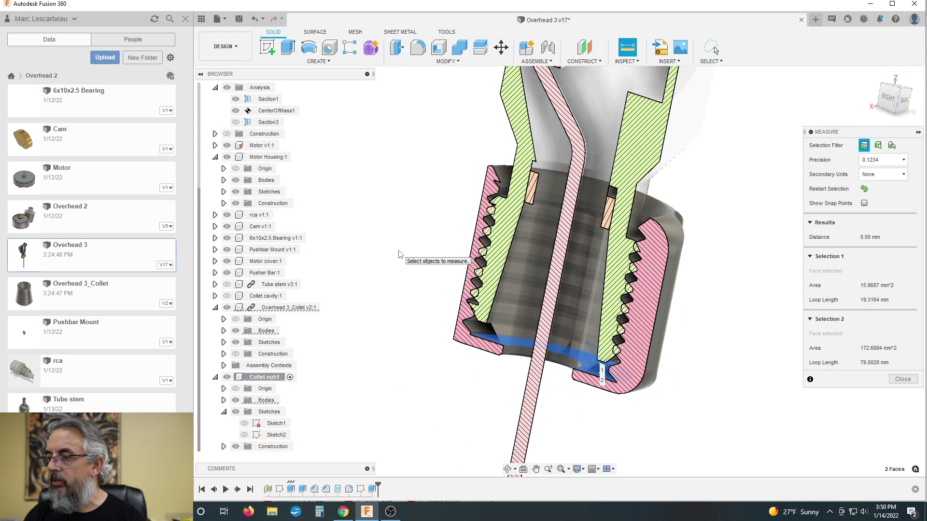
{"action": "left_click", "coordinate": [400, 255]}
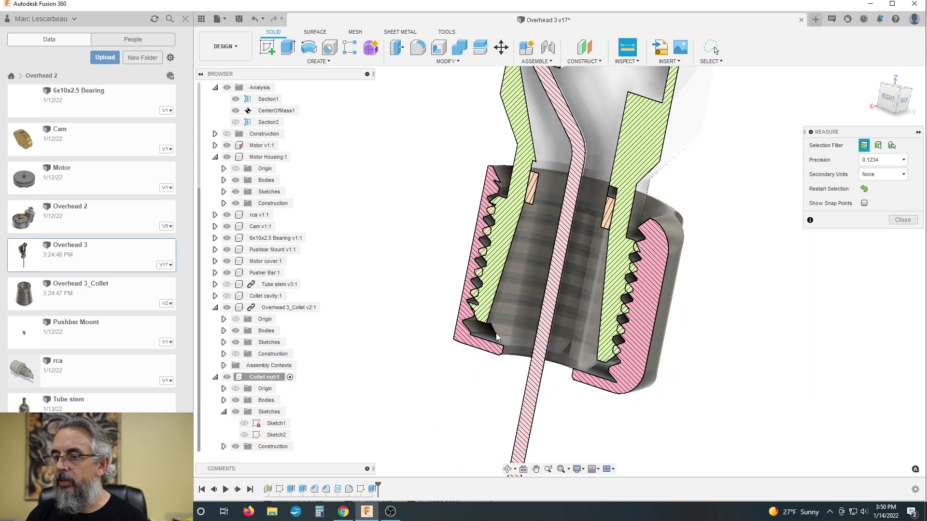
{"action": "middle_click_drag", "start_coordinate": [424, 220], "coordinate": [640, 243], "text": "shift"}
{"action": "key", "text": "Escape"}
- Edit the Overhead 3_Collet component in place and hide the collet nut
{"action": "scroll", "coordinate": [511, 241], "scroll_direction": "down", "scroll_amount": 3}
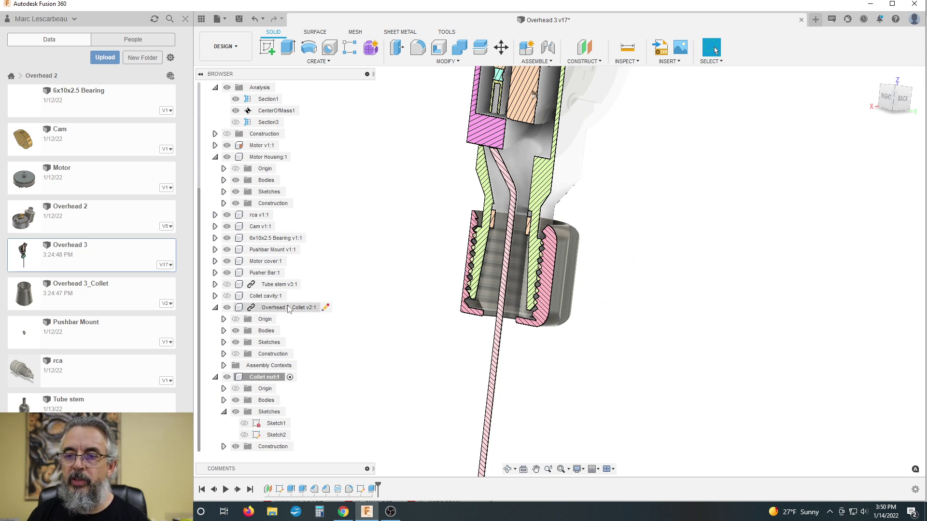
{"action": "left_click", "coordinate": [325, 308]}
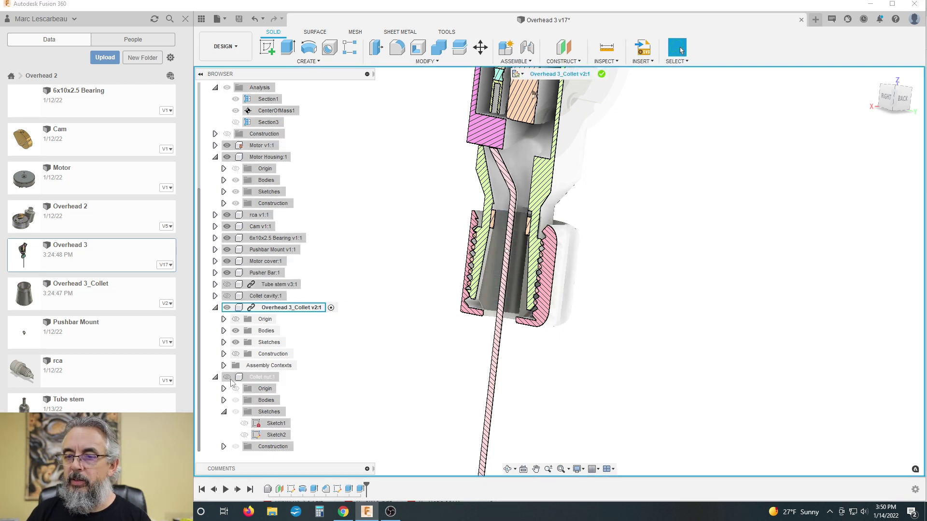
{"action": "left_click", "coordinate": [227, 377]}
{"action": "middle_click_drag", "start_coordinate": [389, 367], "coordinate": [386, 350], "text": "shift"}
- Measure the collet's end edge, then its flat end face against the adjoining chamfer face
{"action": "left_click", "coordinate": [606, 47]}
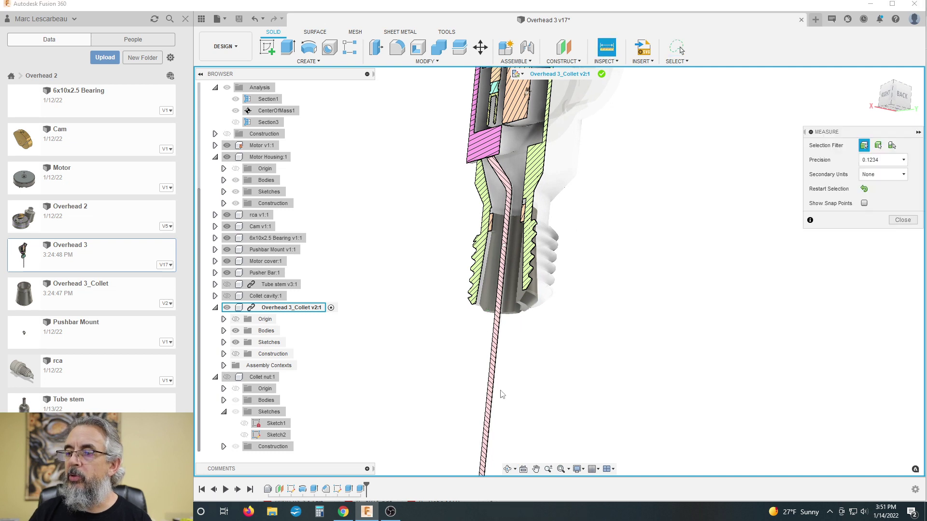
{"action": "scroll", "coordinate": [531, 323], "scroll_direction": "up", "scroll_amount": 5}
{"action": "left_click", "coordinate": [513, 282]}
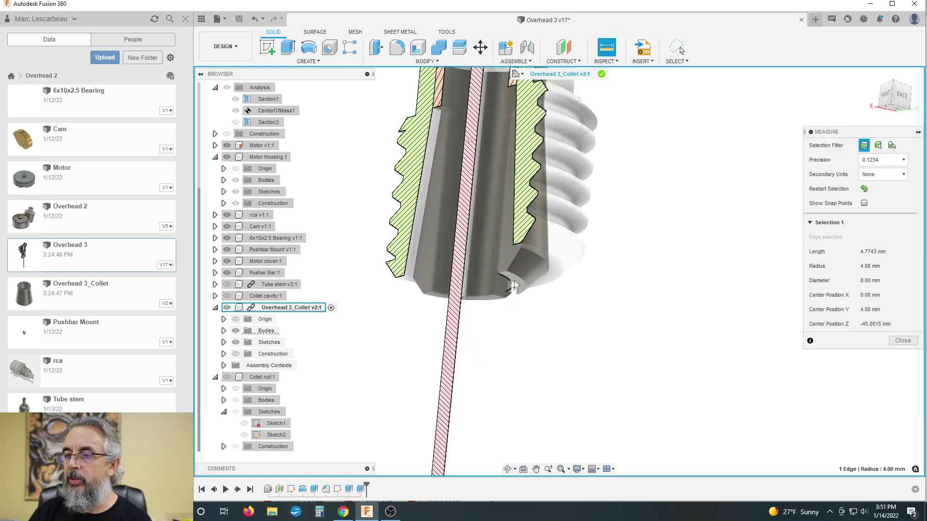
{"action": "left_click", "coordinate": [606, 309]}
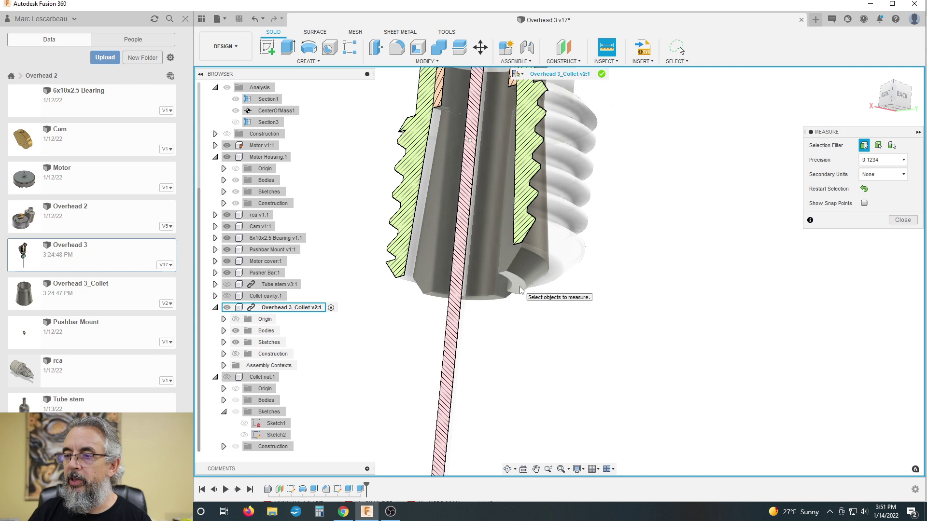
{"action": "left_click", "coordinate": [521, 290]}
{"action": "left_click", "coordinate": [529, 269]}
{"action": "scroll", "coordinate": [663, 346], "scroll_direction": "down", "scroll_amount": 1}
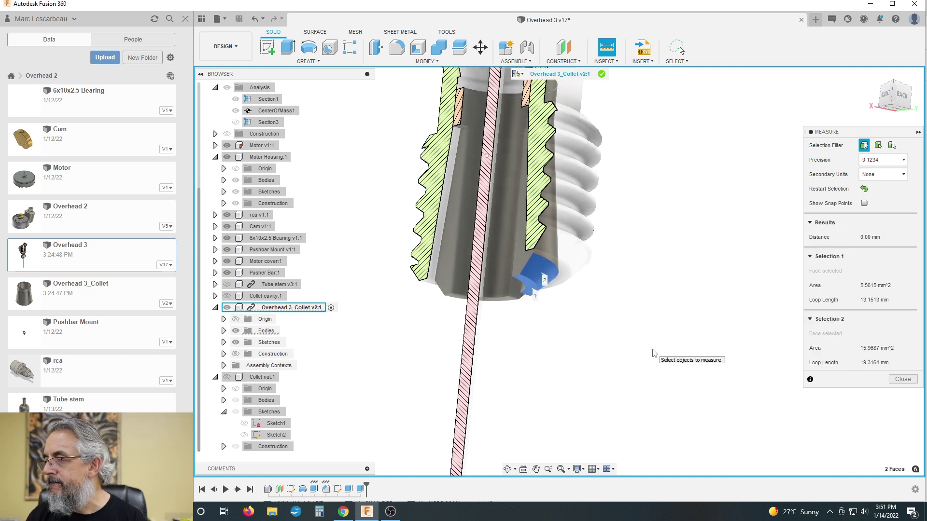
{"action": "middle_click_drag", "start_coordinate": [587, 356], "coordinate": [609, 369], "text": "shift"}
{"action": "left_click", "coordinate": [891, 380]}
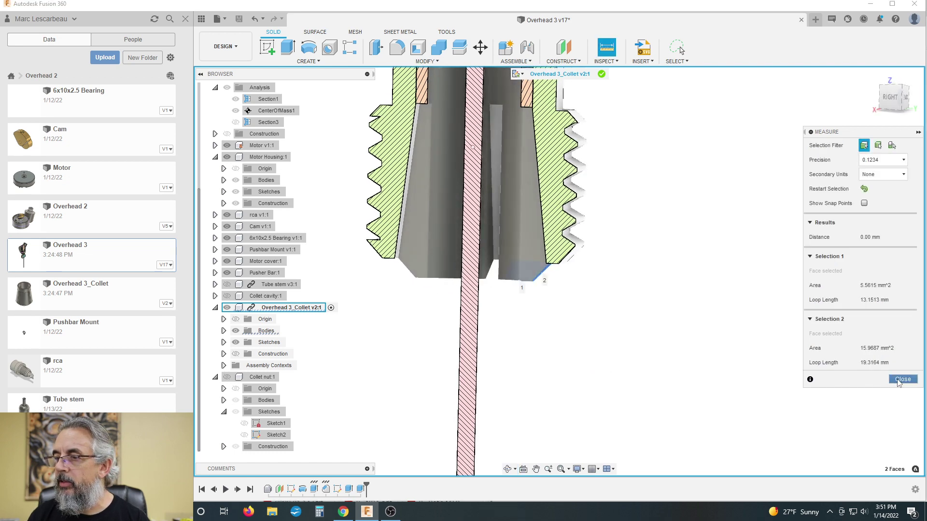
- Start a sketch on the collet's section plane and project the collet's flat end edge and adjoining chamfer edge
{"action": "left_click", "coordinate": [268, 48]}
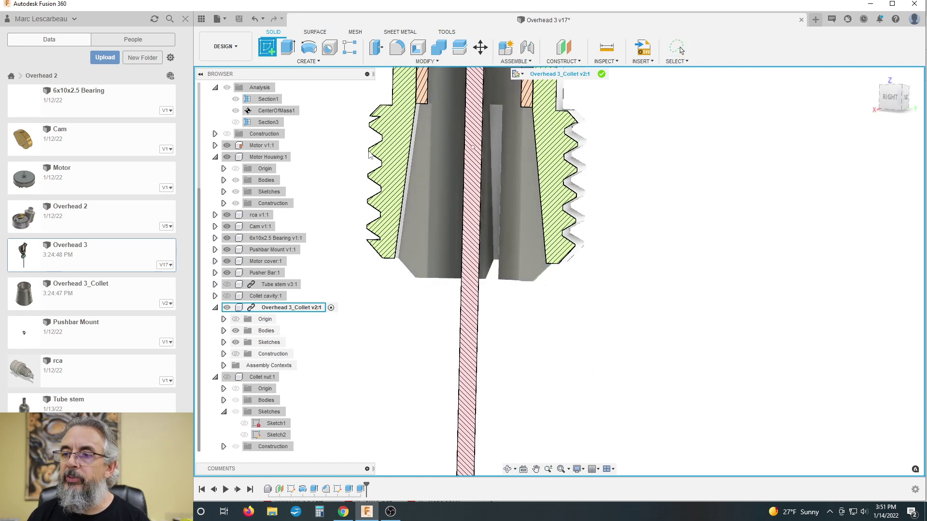
{"action": "left_click", "coordinate": [545, 328]}
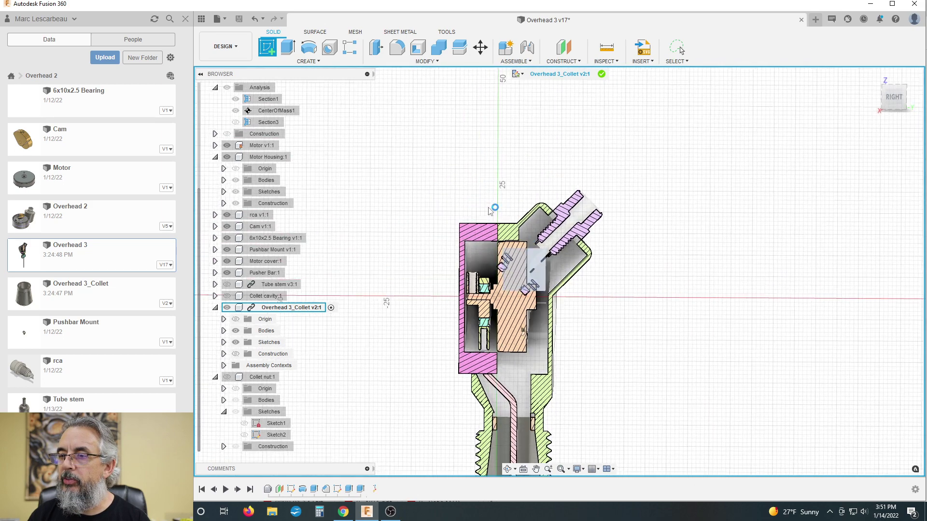
{"action": "scroll", "coordinate": [550, 337], "scroll_direction": "up", "scroll_amount": 8}
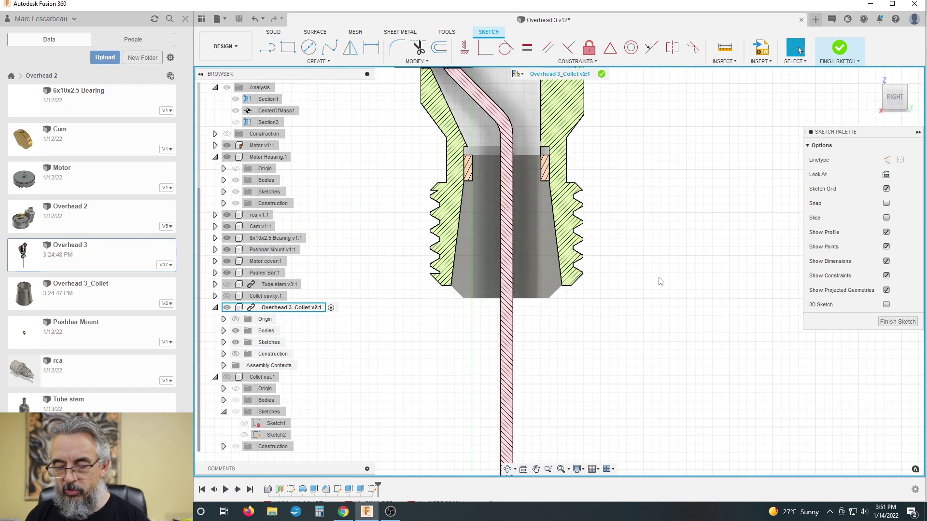
{"action": "scroll", "coordinate": [660, 282], "scroll_direction": "up", "scroll_amount": 5}
{"action": "key", "text": "p"}
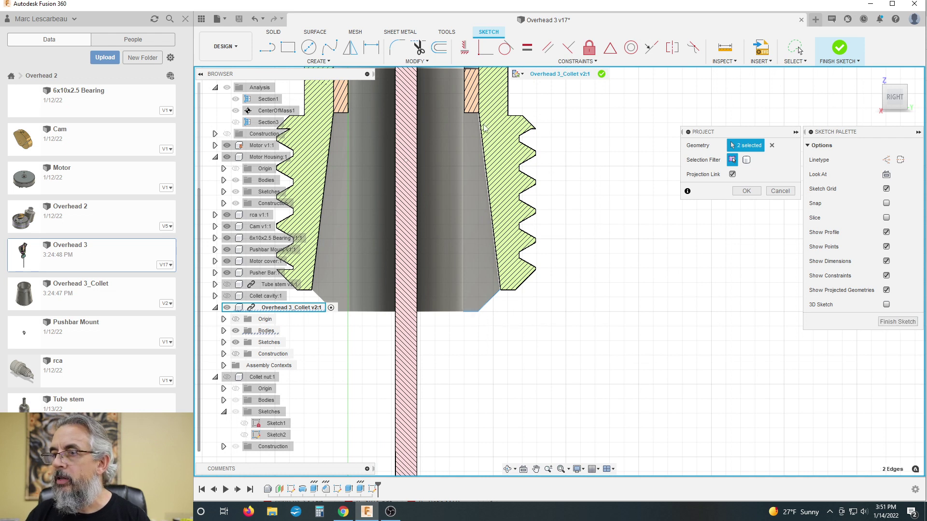
{"action": "left_click", "coordinate": [376, 50]}
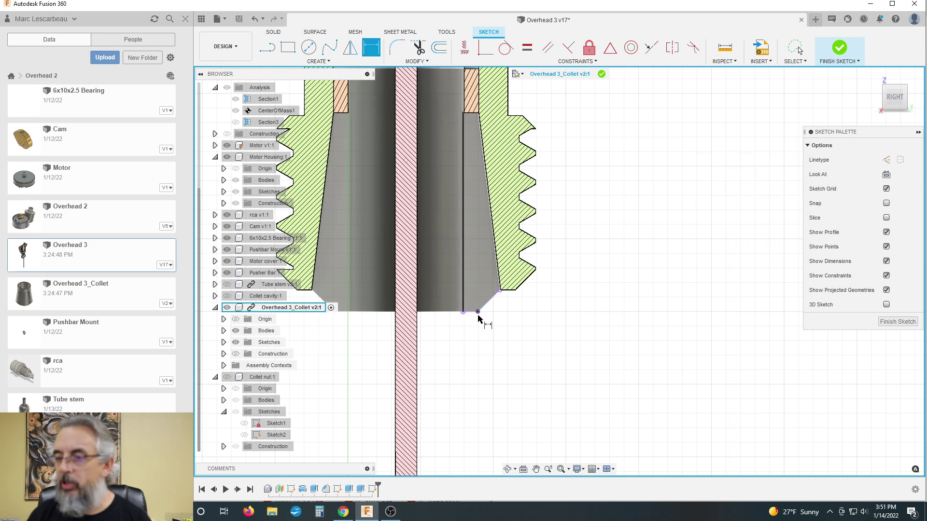
{"action": "scroll", "coordinate": [489, 329], "scroll_direction": "up", "scroll_amount": 2}
{"action": "scroll", "coordinate": [420, 145], "scroll_direction": "down", "scroll_amount": 2}
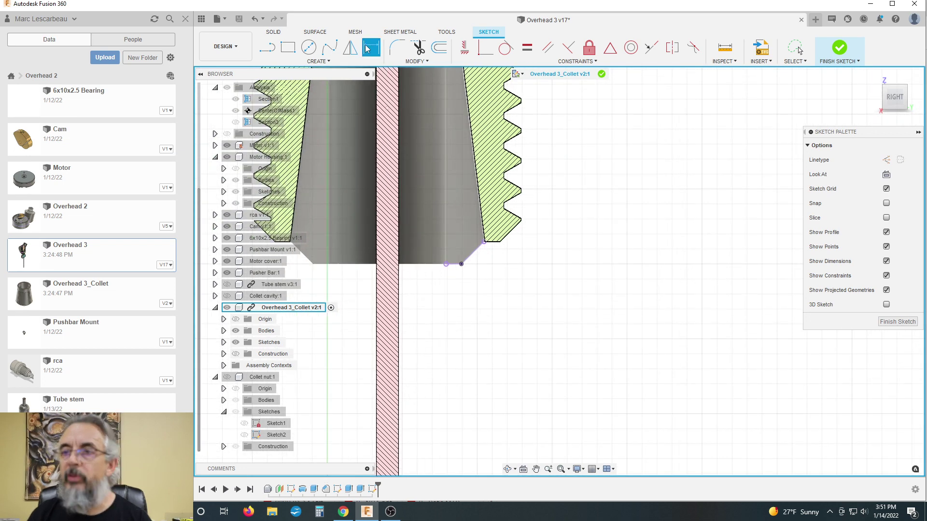
{"action": "left_click", "coordinate": [415, 61]}
{"action": "left_click", "coordinate": [402, 93]}
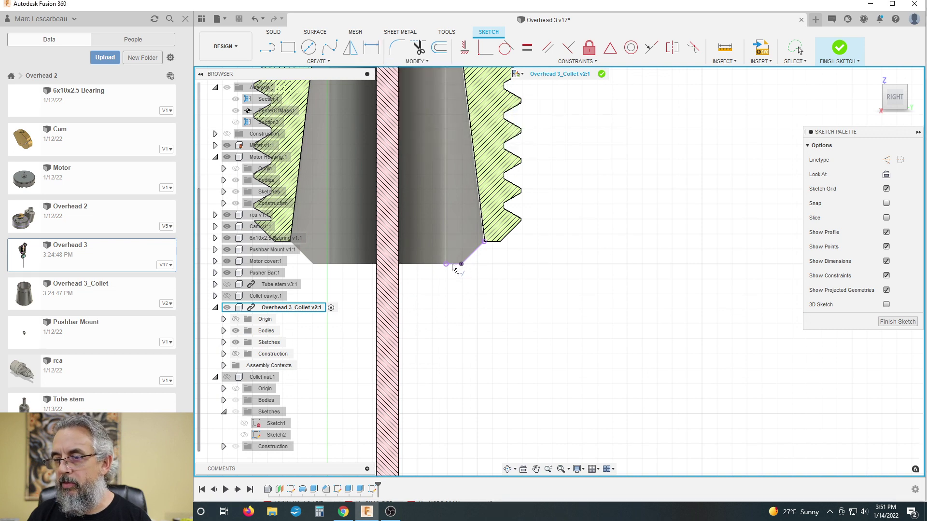
{"action": "scroll", "coordinate": [487, 277], "scroll_direction": "down", "scroll_amount": 2}
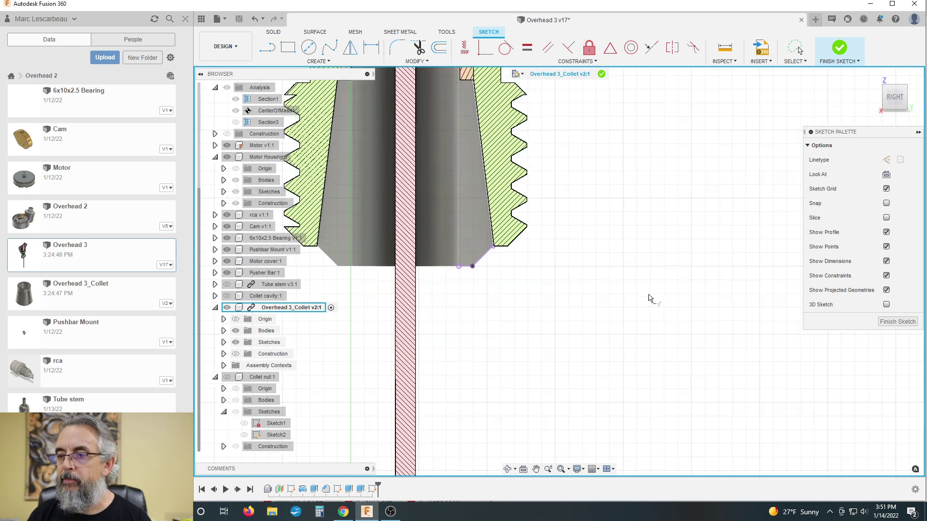
{"action": "scroll", "coordinate": [493, 268], "scroll_direction": "up", "scroll_amount": 4}
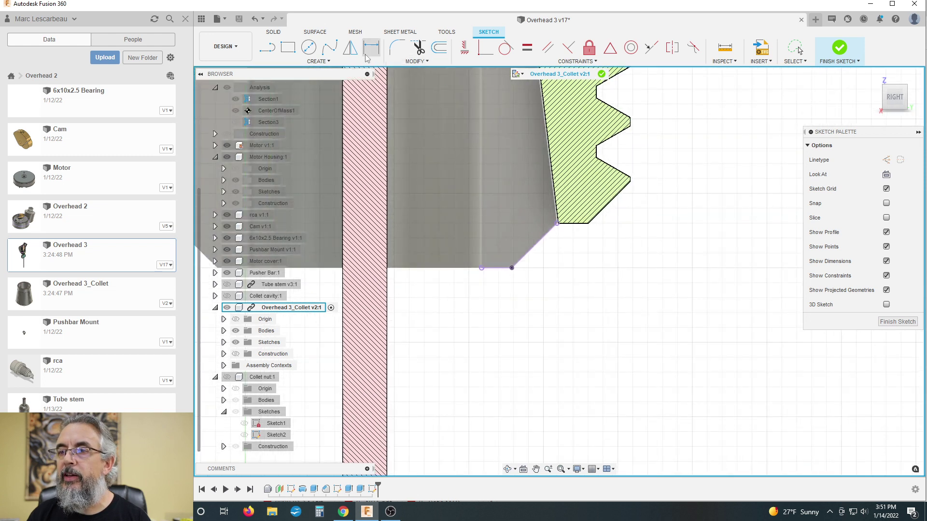
- Check the length of the projected flat end line with a trial dimension and the Measure tool
{"action": "key", "text": "d"}
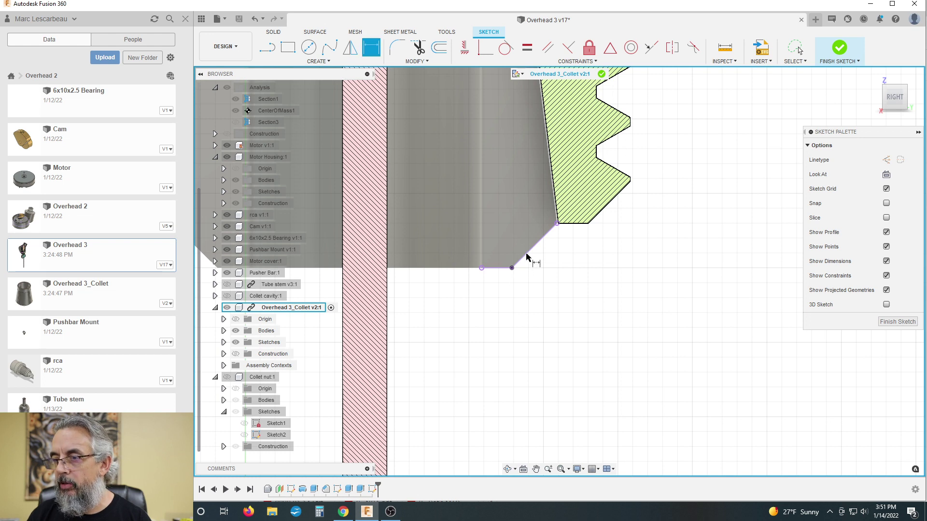
{"action": "left_click", "coordinate": [499, 268]}
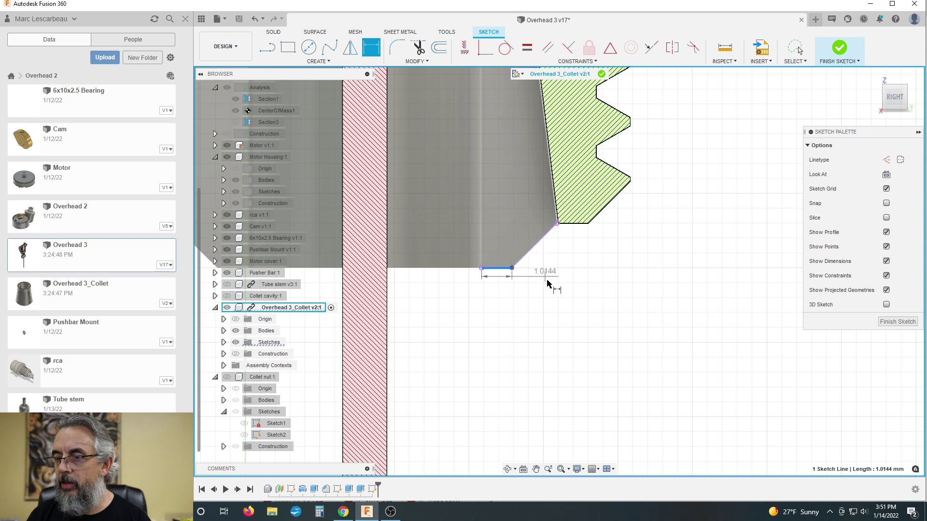
{"action": "left_click", "coordinate": [724, 47]}
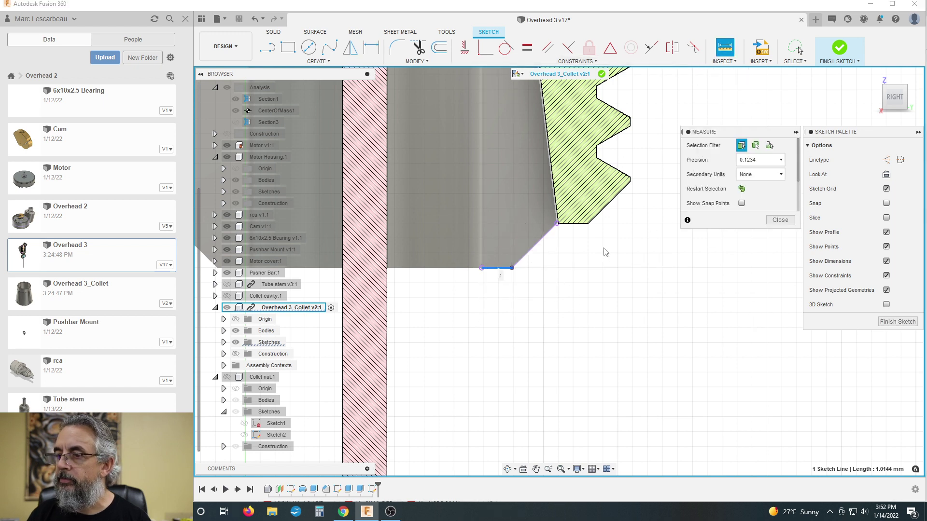
{"action": "left_click", "coordinate": [780, 219]}
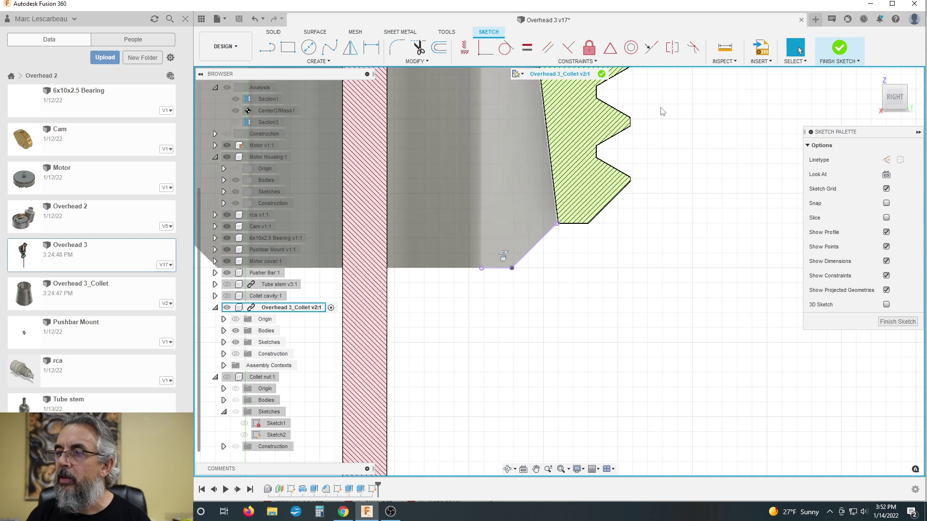
- Try to add a length dimension to the projected flat end line of the collet
{"action": "left_click", "coordinate": [371, 47]}
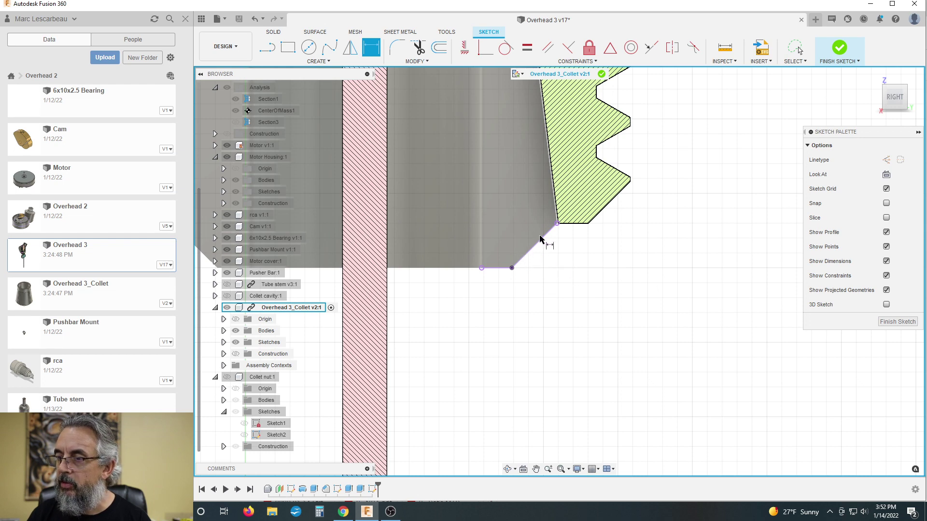
{"action": "scroll", "coordinate": [540, 239], "scroll_direction": "up", "scroll_amount": 5}
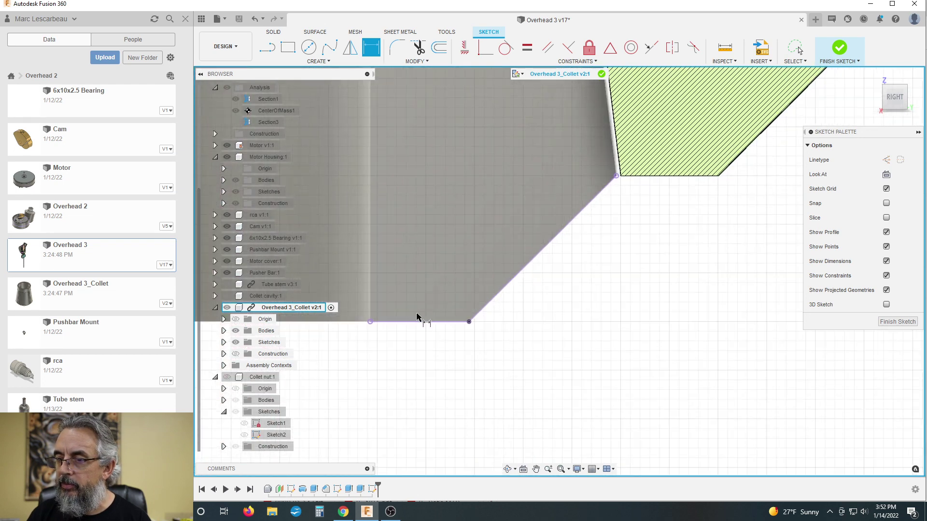
{"action": "left_click", "coordinate": [441, 321]}
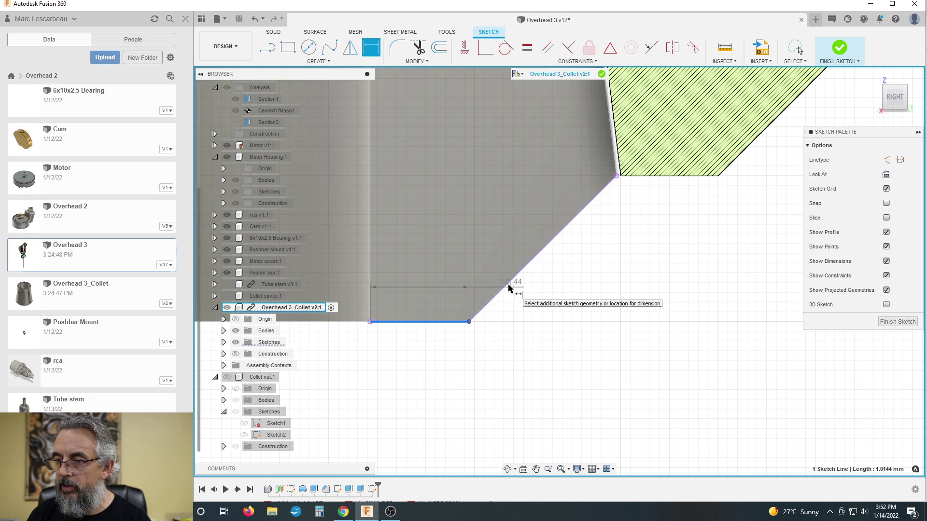
{"action": "left_click", "coordinate": [719, 249]}
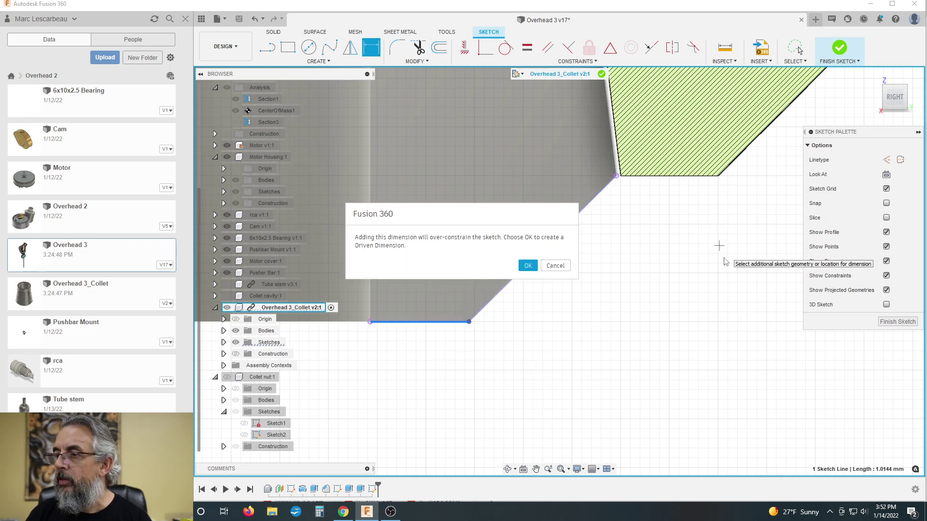
{"action": "left_click", "coordinate": [554, 266]}
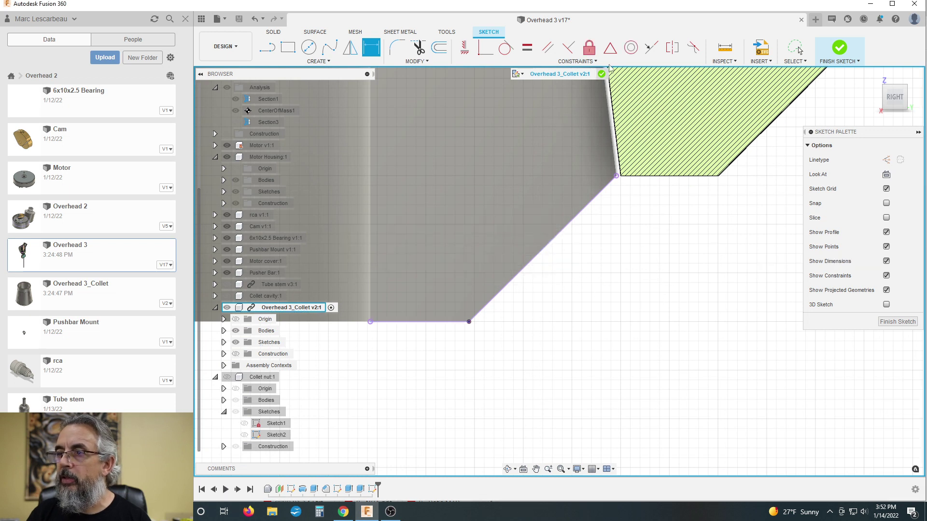
{"action": "left_click", "coordinate": [427, 322]}
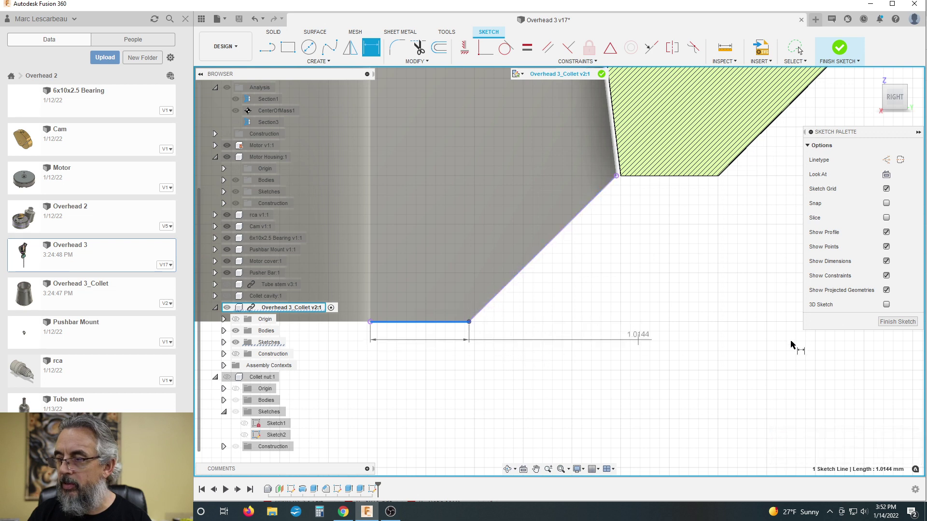
- Finish the collet sketch and reopen it for editing from the projected chamfer curve
{"action": "left_click", "coordinate": [892, 321]}
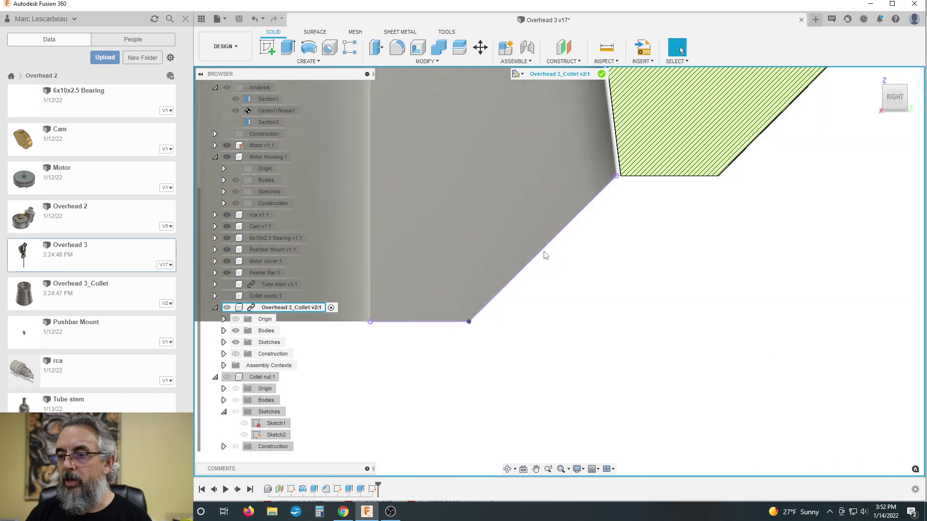
{"action": "left_click", "coordinate": [530, 262]}
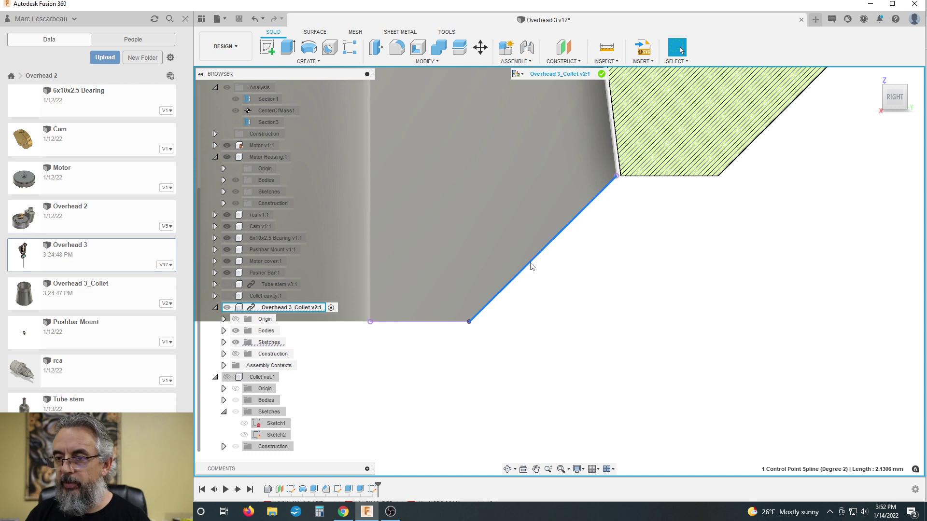
{"action": "right_click", "coordinate": [531, 265]}
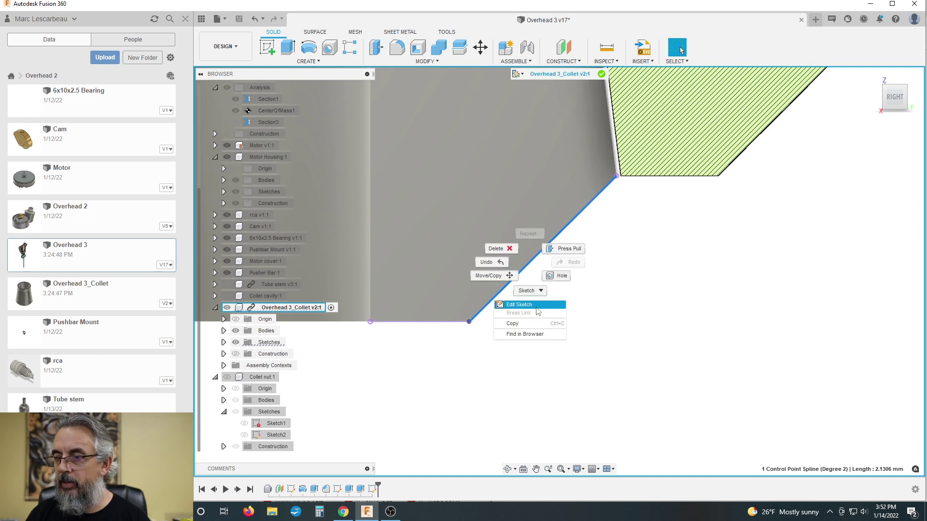
{"action": "left_click", "coordinate": [559, 324]}
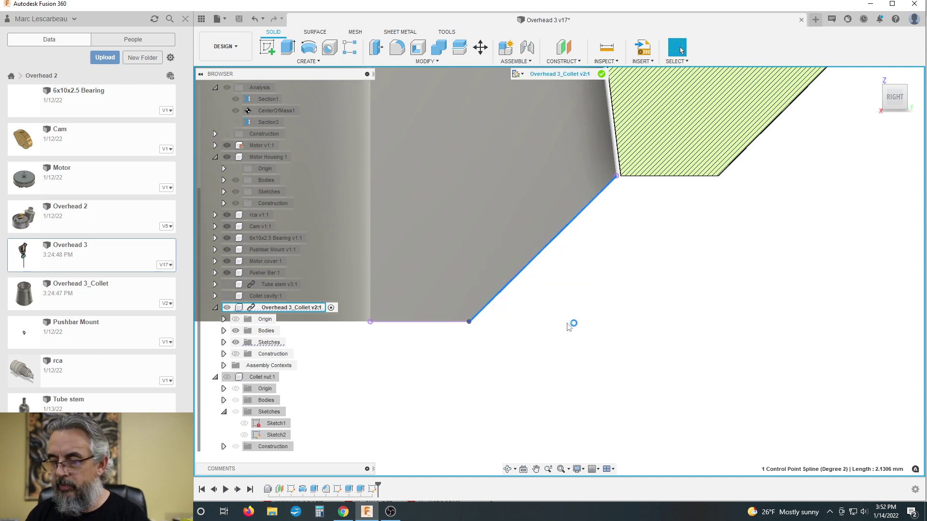
{"action": "double_click", "coordinate": [571, 325]}
- Hide the collet's bodies within the open sketch, leaving the projected end and chamfer edges on their own
{"action": "key", "text": "p"}
{"action": "scroll", "coordinate": [459, 225], "scroll_direction": "down", "scroll_amount": 5}
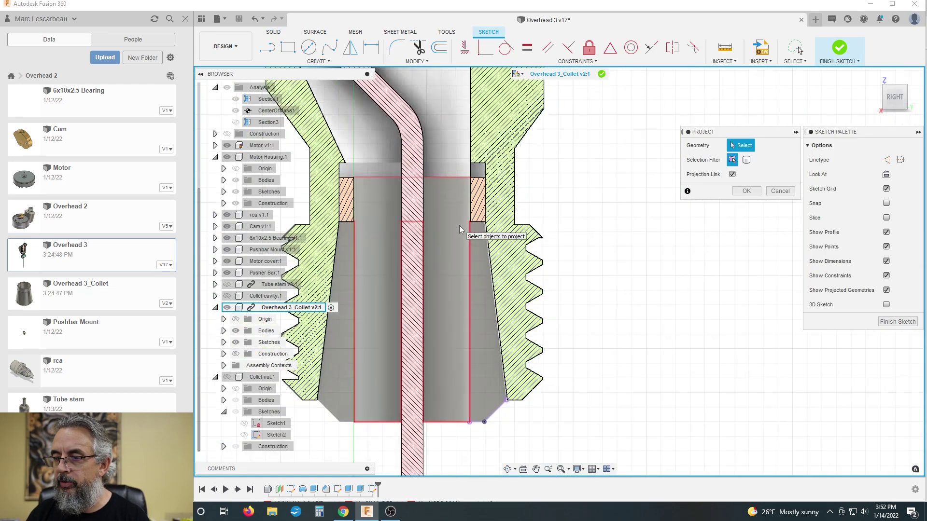
{"action": "scroll", "coordinate": [451, 271], "scroll_direction": "up", "scroll_amount": 2}
{"action": "scroll", "coordinate": [453, 312], "scroll_direction": "up", "scroll_amount": 2}
{"action": "scroll", "coordinate": [505, 387], "scroll_direction": "up", "scroll_amount": 2}
{"action": "scroll", "coordinate": [540, 372], "scroll_direction": "up", "scroll_amount": 2}
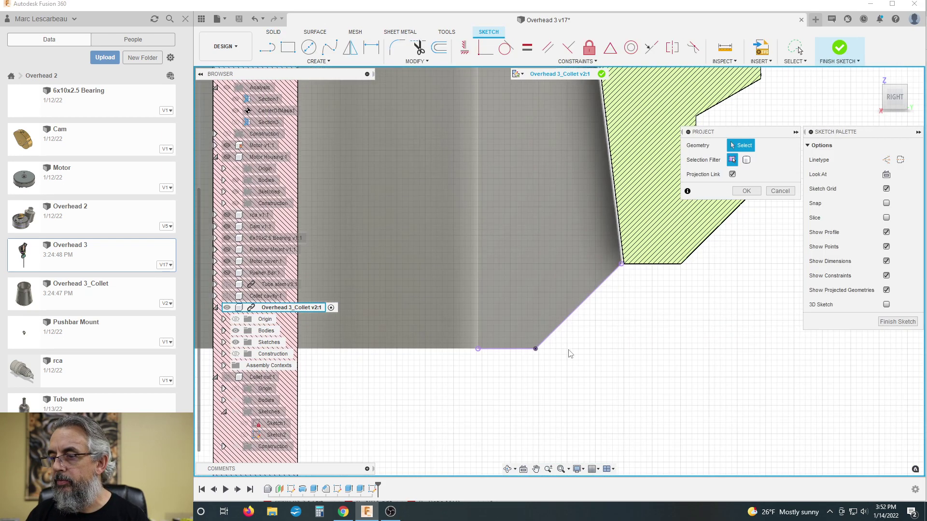
{"action": "left_click", "coordinate": [236, 331]}
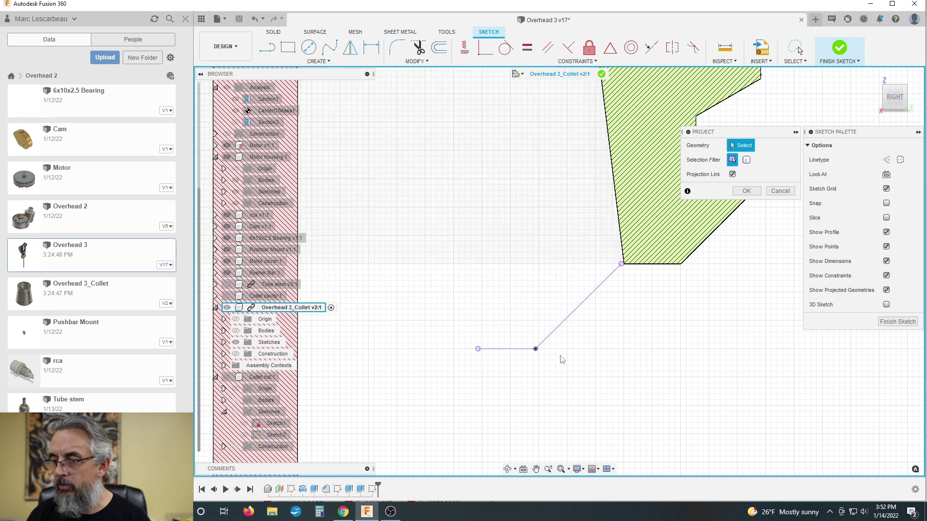
{"action": "scroll", "coordinate": [553, 329], "scroll_direction": "down", "scroll_amount": 2}
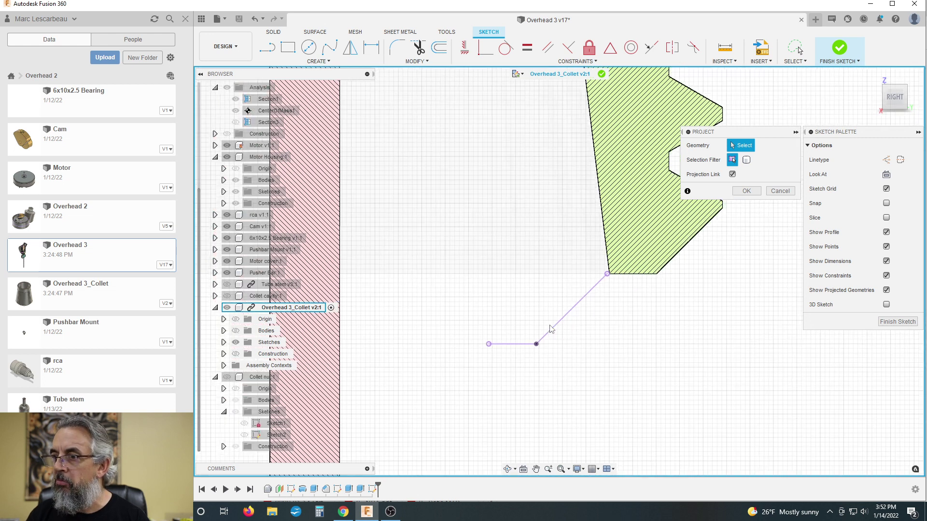
{"action": "left_click", "coordinate": [746, 191]}
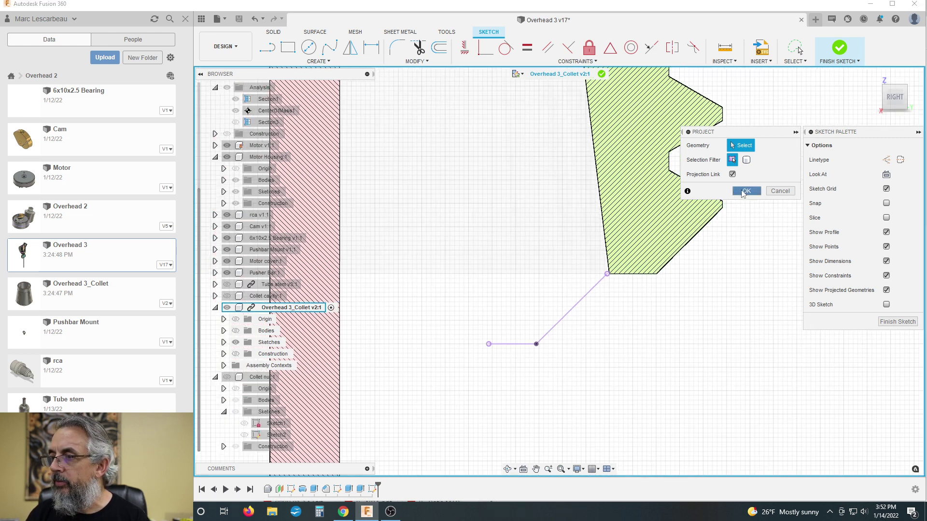
- Draw a line over the projected chamfer edge, from the flat end line's outer endpoint to the chamfer's upper endpoint
{"action": "left_click", "coordinate": [372, 48]}
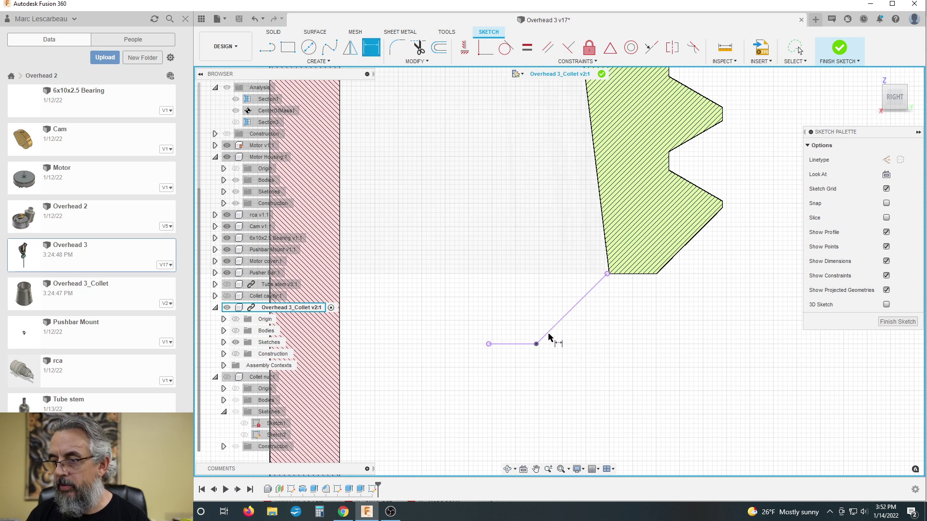
{"action": "key", "text": "l"}
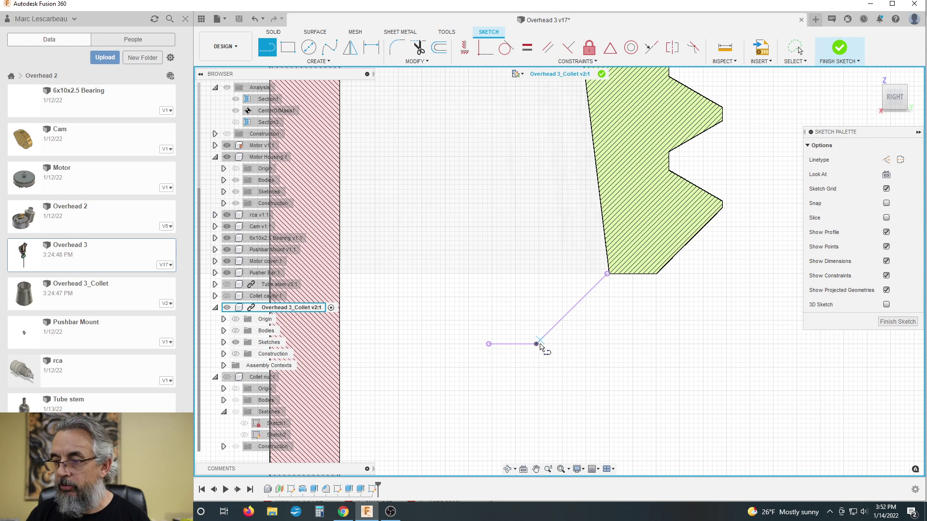
{"action": "left_click", "coordinate": [536, 344]}
{"action": "left_click", "coordinate": [607, 274]}
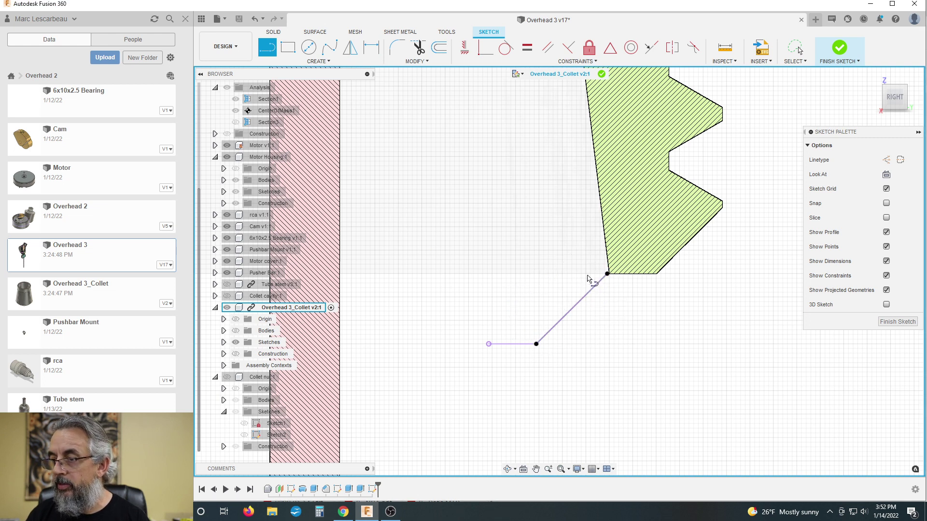
- Try to dimension the angle between the drawn chamfer line and the projected flat end line
{"action": "key", "text": "d"}
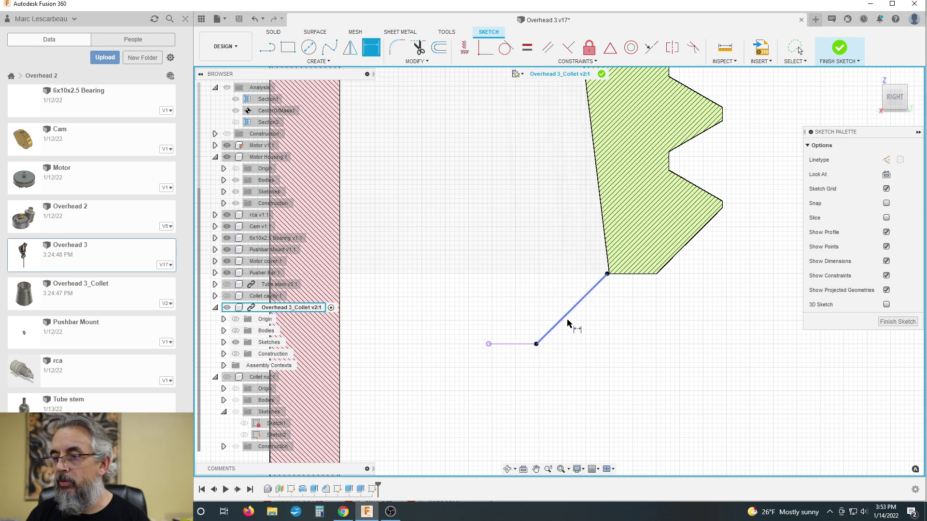
{"action": "left_click", "coordinate": [563, 320]}
{"action": "left_click", "coordinate": [528, 344]}
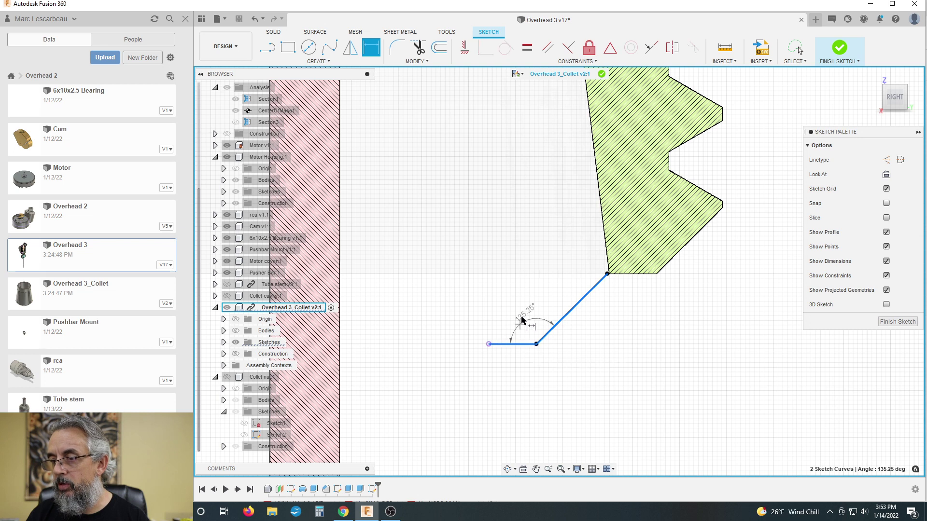
{"action": "left_click", "coordinate": [517, 318]}
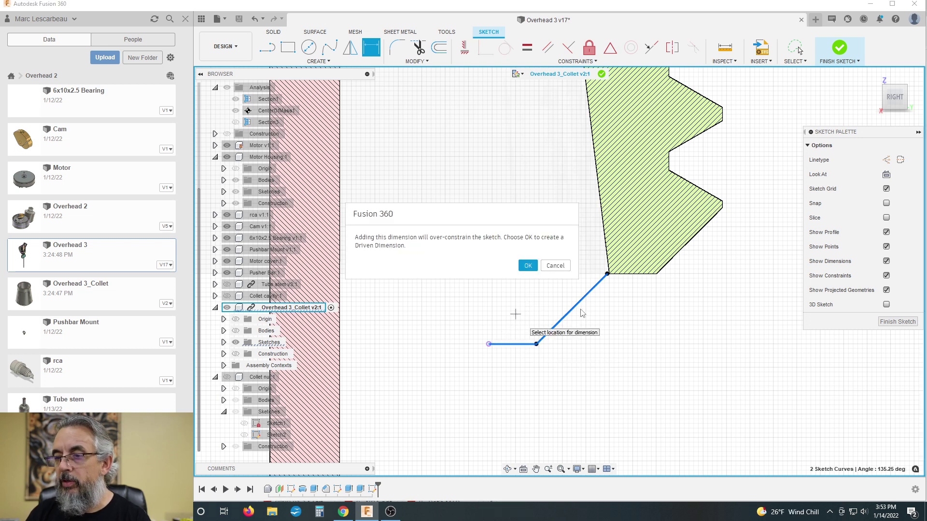
{"action": "left_click", "coordinate": [551, 268]}
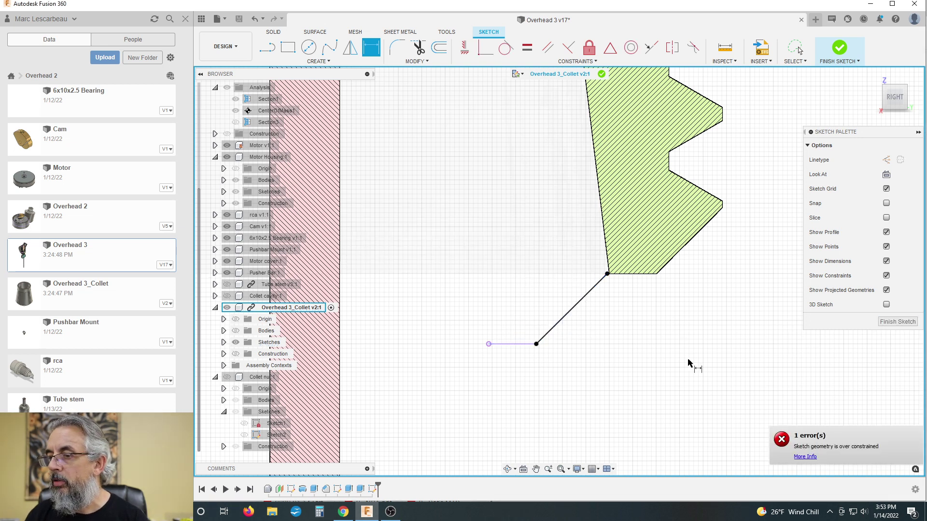
- Finish and delete the collet's chamfer-line sketch, and end the in-place editing of the collet
{"action": "left_click", "coordinate": [897, 321]}
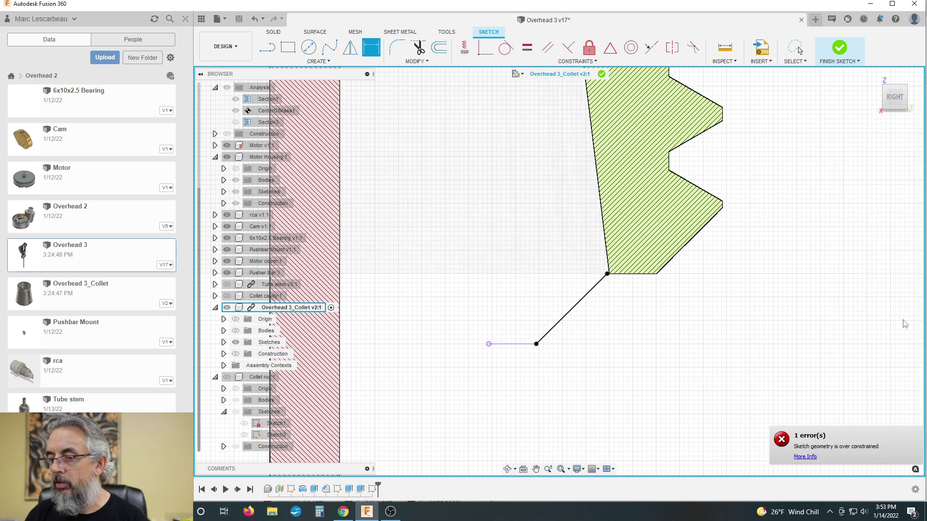
{"action": "left_click", "coordinate": [372, 490]}
{"action": "key", "text": "Delete"}
{"action": "scroll", "coordinate": [497, 367], "scroll_direction": "down", "scroll_amount": 6}
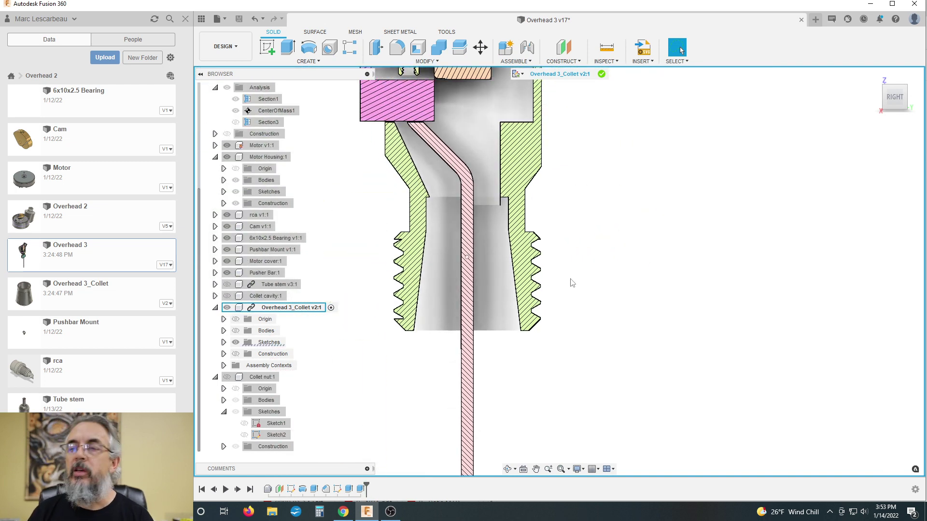
{"action": "scroll", "coordinate": [571, 283], "scroll_direction": "down", "scroll_amount": 1}
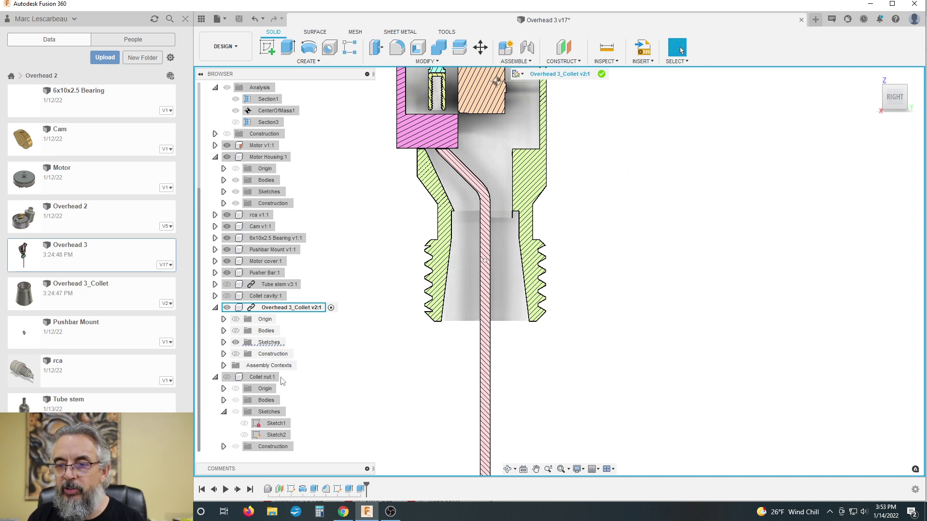
{"action": "right_click", "coordinate": [321, 309]}
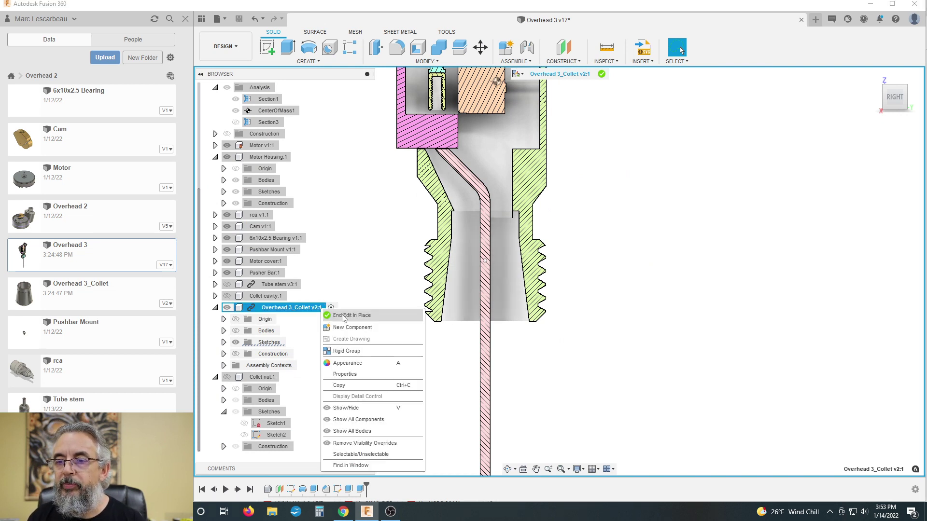
{"action": "left_click", "coordinate": [350, 323]}
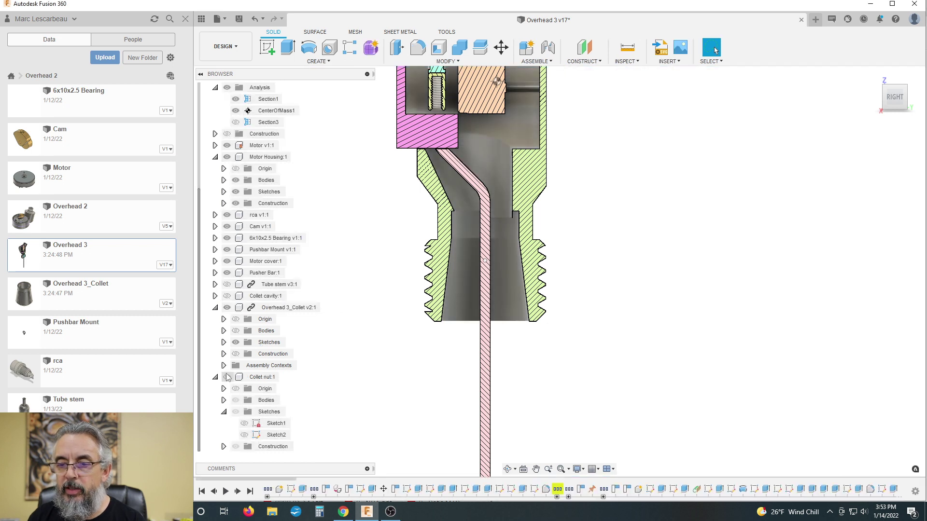
- Show, activate and isolate the Collet nut component, and roll its history back to just after the second extrusion
{"action": "left_click", "coordinate": [227, 377]}
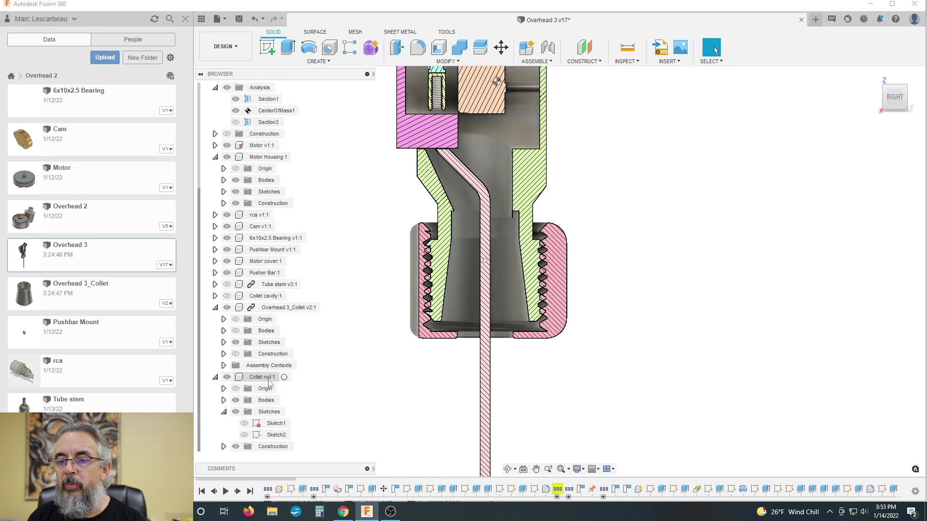
{"action": "left_click", "coordinate": [289, 377]}
{"action": "left_click", "coordinate": [593, 366]}
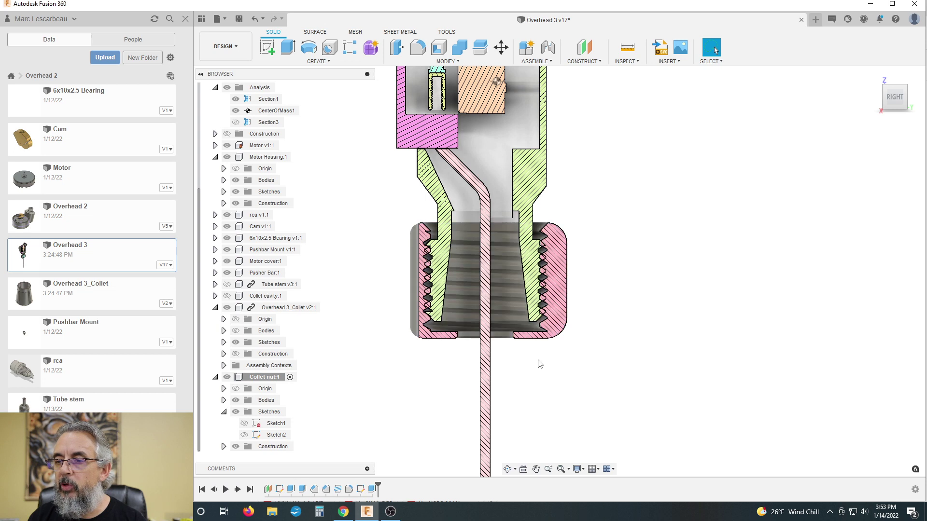
{"action": "right_click", "coordinate": [263, 378]}
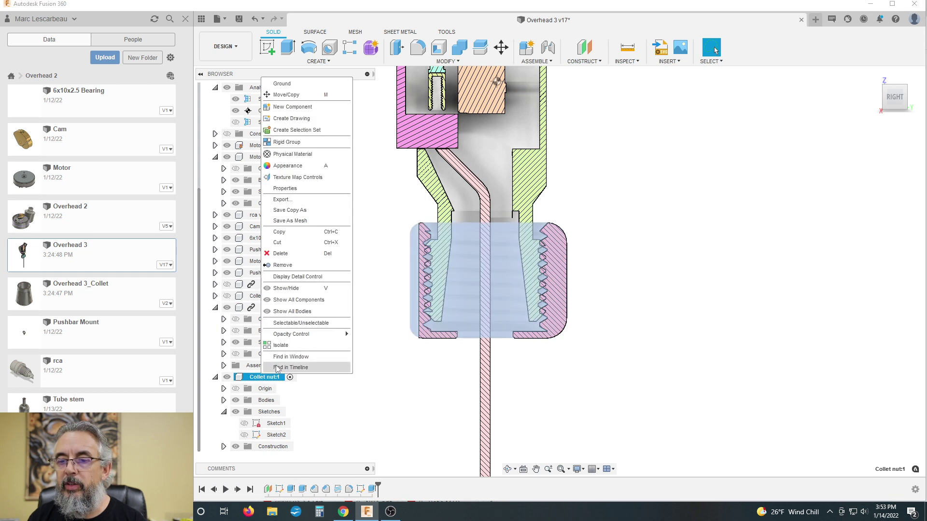
{"action": "left_click", "coordinate": [296, 345]}
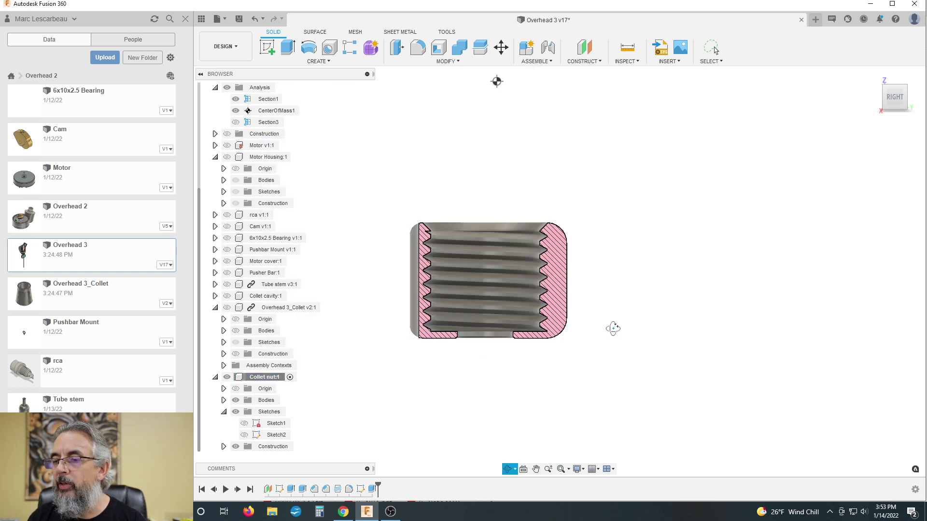
{"action": "middle_click_drag", "start_coordinate": [612, 327], "coordinate": [604, 368], "text": "shift"}
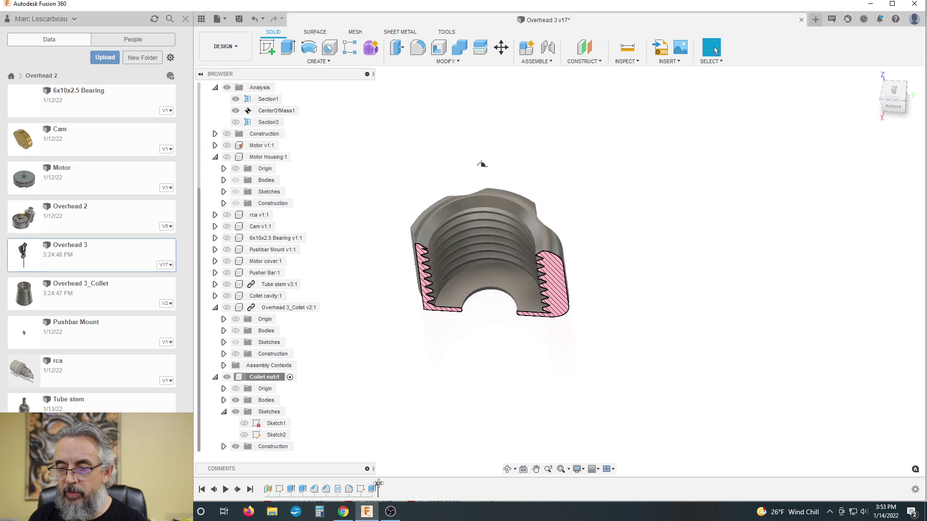
{"action": "left_click_drag", "start_coordinate": [331, 483], "coordinate": [304, 483]}
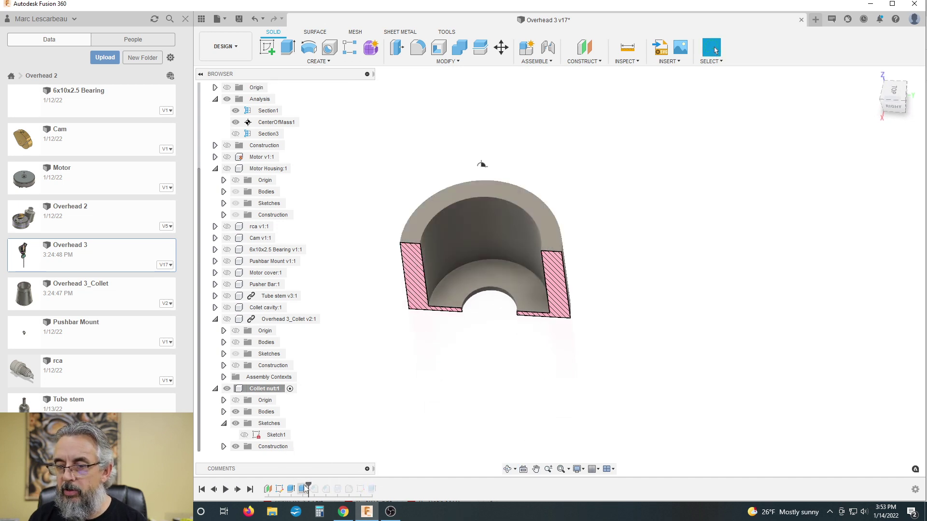
- Roll back to the nut's first extrusion, set its distance to 2.5 mm, and bring back the second extrusion
{"action": "left_click_drag", "start_coordinate": [308, 483], "coordinate": [296, 484]}
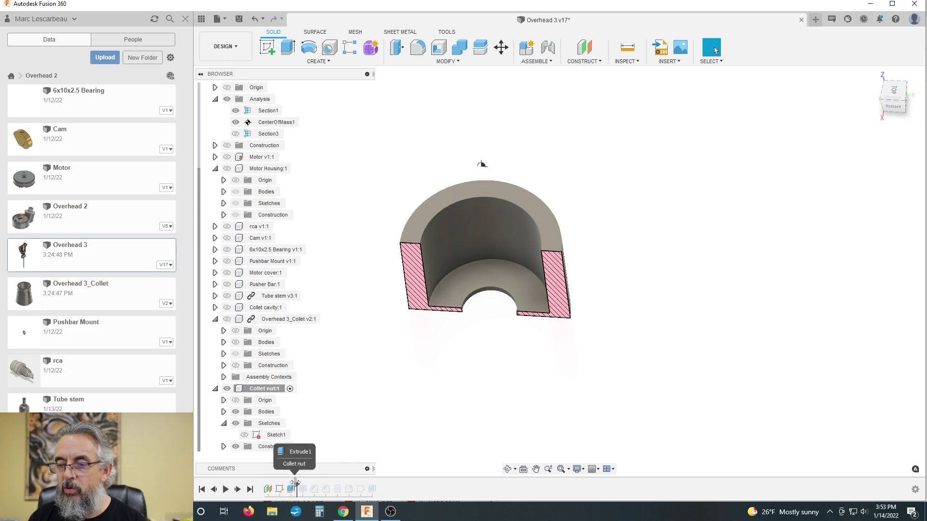
{"action": "double_click", "coordinate": [291, 489]}
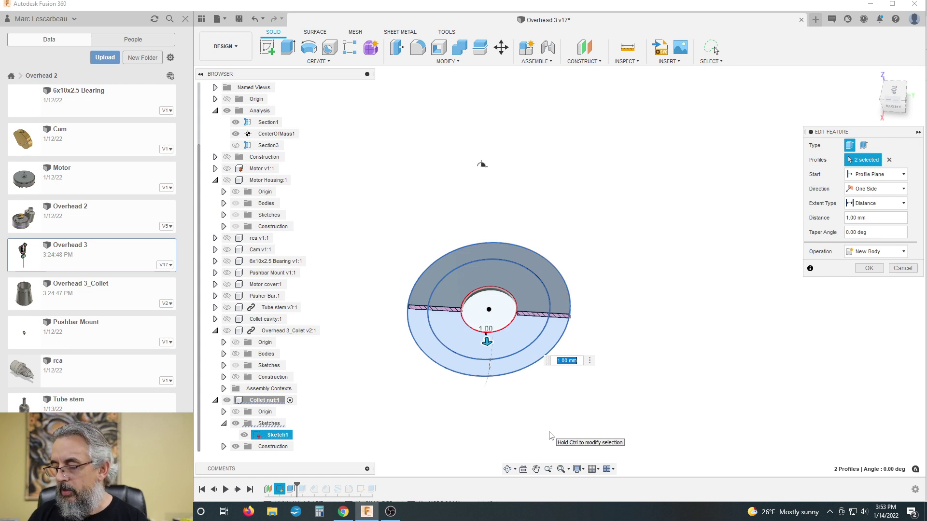
{"action": "type", "text": "2.5"}
{"action": "key", "text": "Return"}
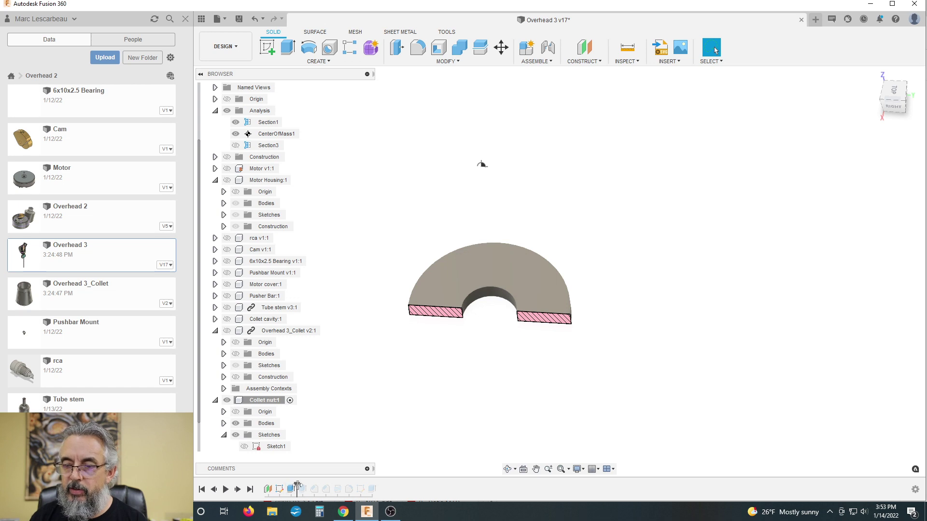
{"action": "left_click_drag", "start_coordinate": [297, 484], "coordinate": [308, 485]}
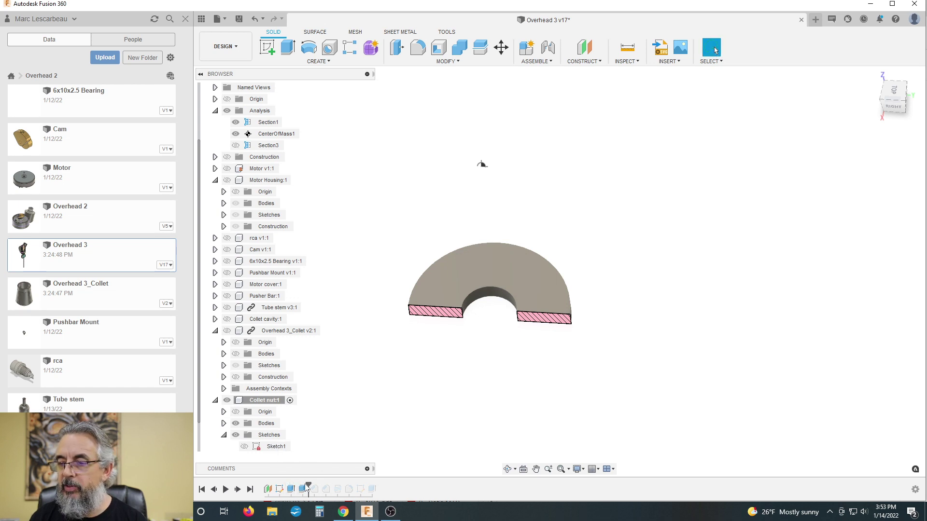
{"action": "middle_click_drag", "start_coordinate": [456, 420], "coordinate": [468, 402], "text": "shift"}
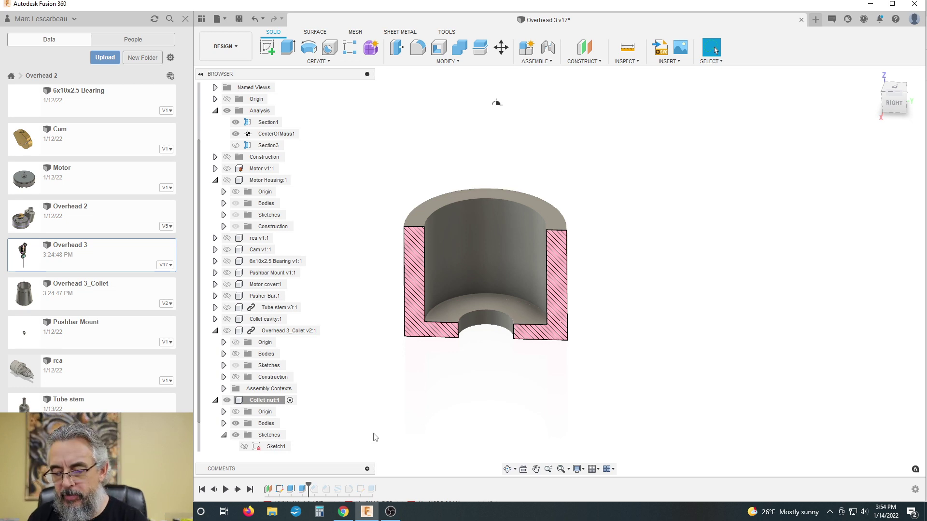
- Undo the change to the first extrusion's distance and roll the nut's history forward past the second extrusion
{"action": "key", "text": "ctrl+z"}
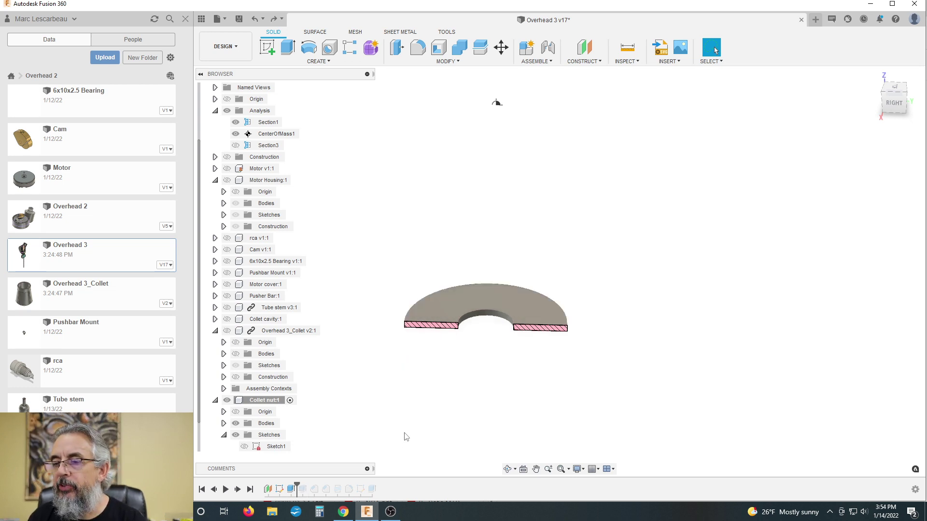
{"action": "left_click_drag", "start_coordinate": [298, 483], "coordinate": [305, 484]}
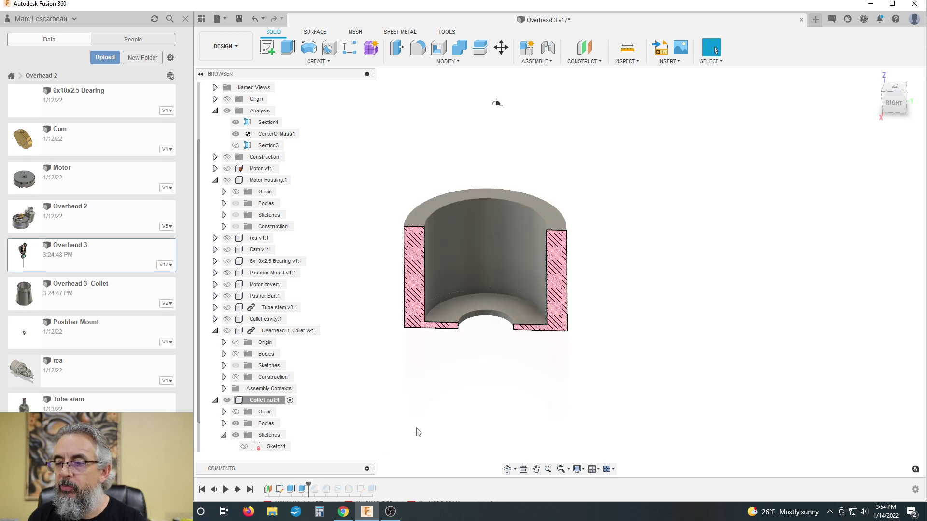
{"action": "mouse_move", "coordinate": [418, 431]}
{"action": "middle_mouse_down", "text": "shift"}
{"action": "mouse_move", "coordinate": [399, 425]}
{"action": "mouse_move", "coordinate": [424, 418]}
{"action": "mouse_move", "coordinate": [416, 416]}
{"action": "middle_mouse_up", "text": "shift"}
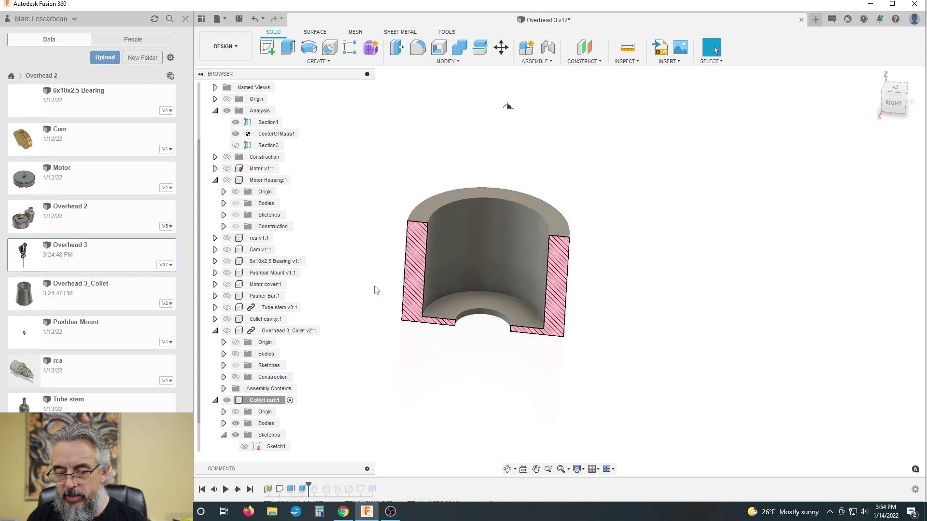
- Extrude the collet nut's inner floor face by 1 mm to thicken the floor
{"action": "key", "text": "e"}
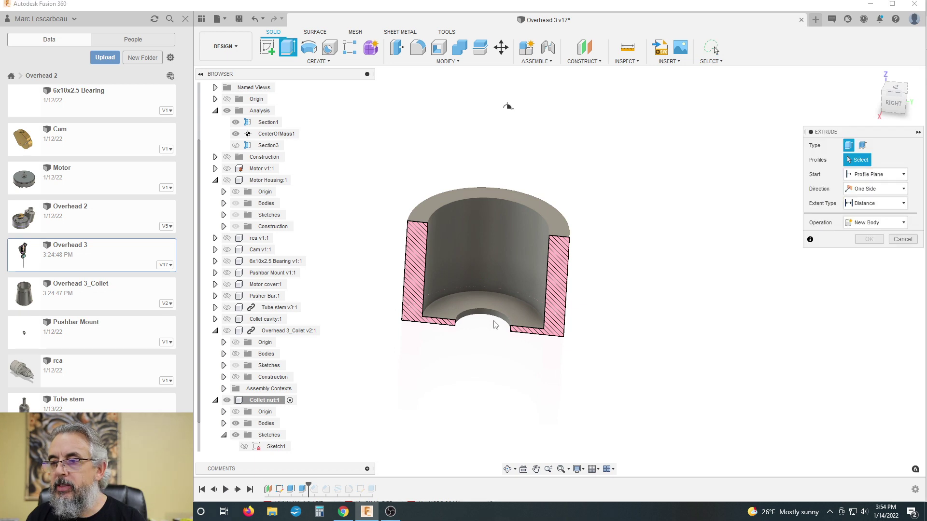
{"action": "left_click", "coordinate": [459, 305]}
{"action": "type", "text": "1"}
{"action": "key", "text": "Return"}
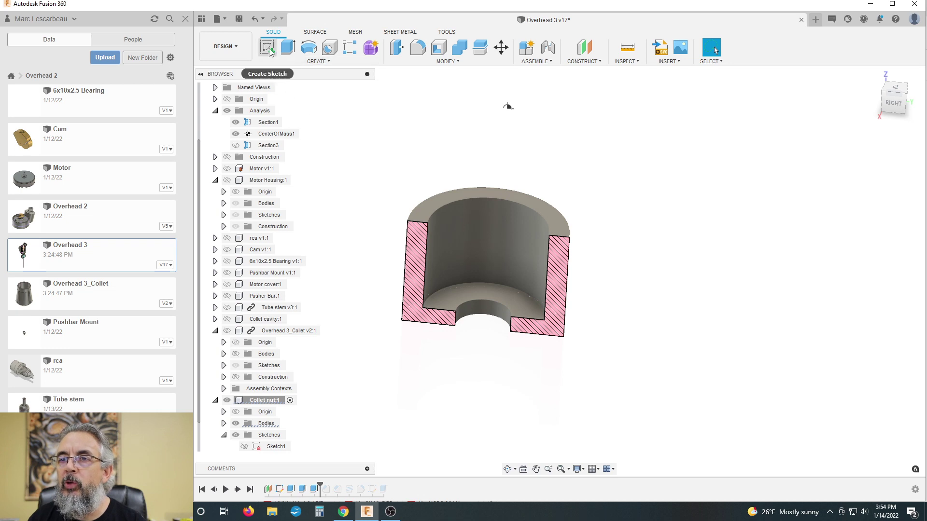
- Show the collet cavity with the nut hidden, and measure the diameter of the cavity's wide bottom edge
{"action": "middle_click_drag", "start_coordinate": [372, 190], "coordinate": [368, 167], "text": "shift"}
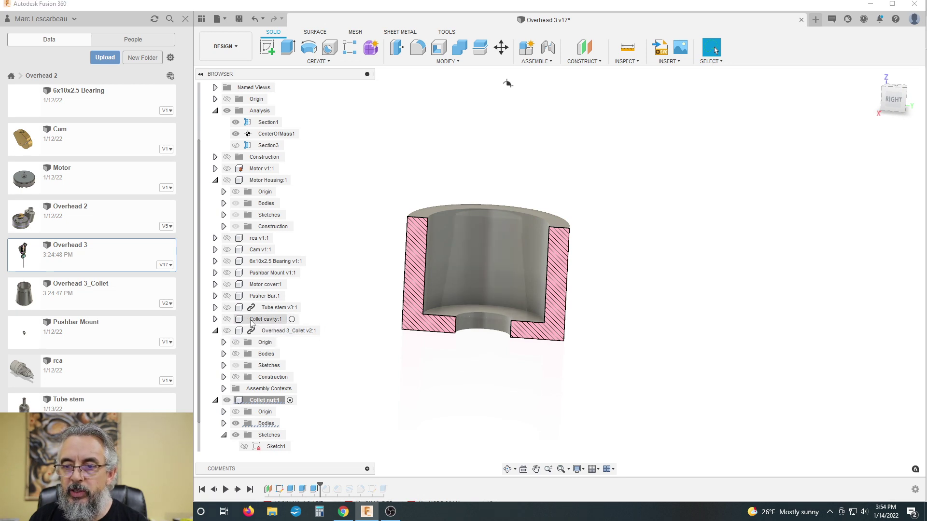
{"action": "left_click", "coordinate": [227, 319]}
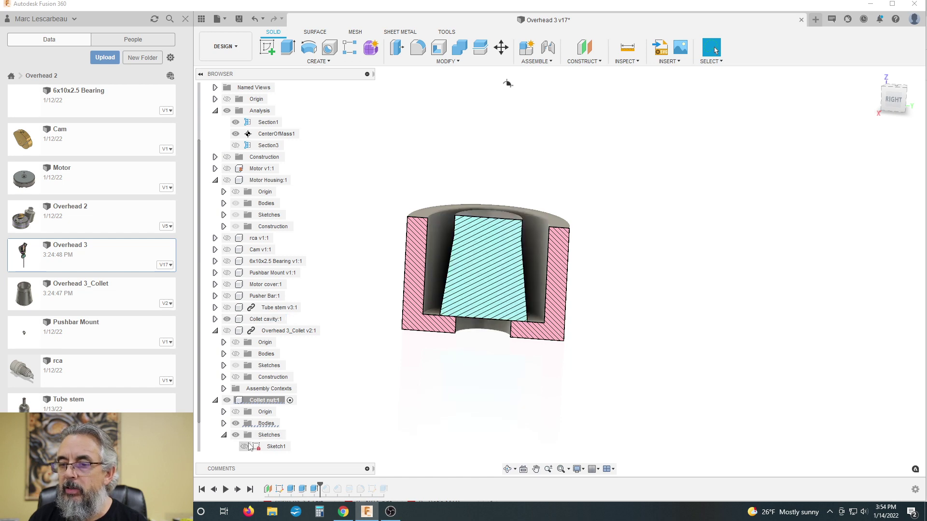
{"action": "left_click", "coordinate": [227, 400]}
{"action": "middle_click_drag", "start_coordinate": [440, 429], "coordinate": [454, 385], "text": "shift"}
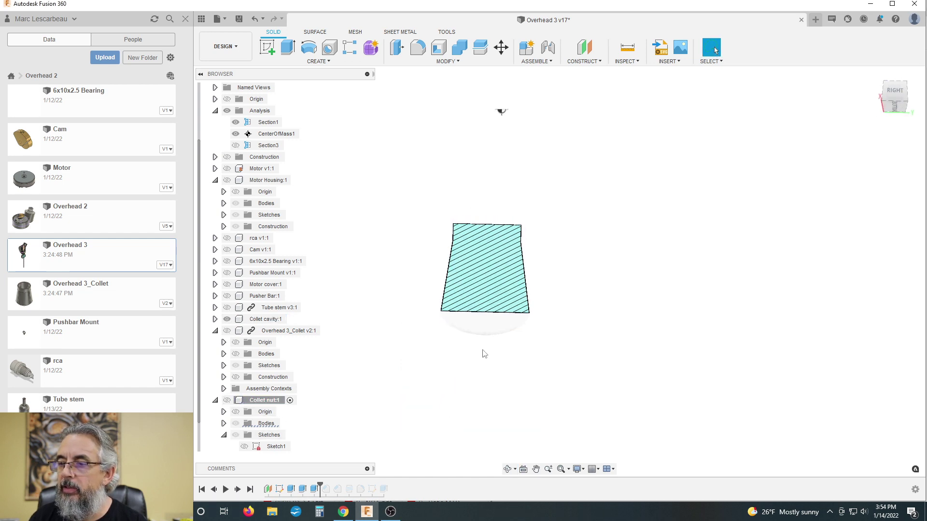
{"action": "left_click", "coordinate": [627, 48]}
{"action": "scroll", "coordinate": [493, 378], "scroll_direction": "up", "scroll_amount": 3}
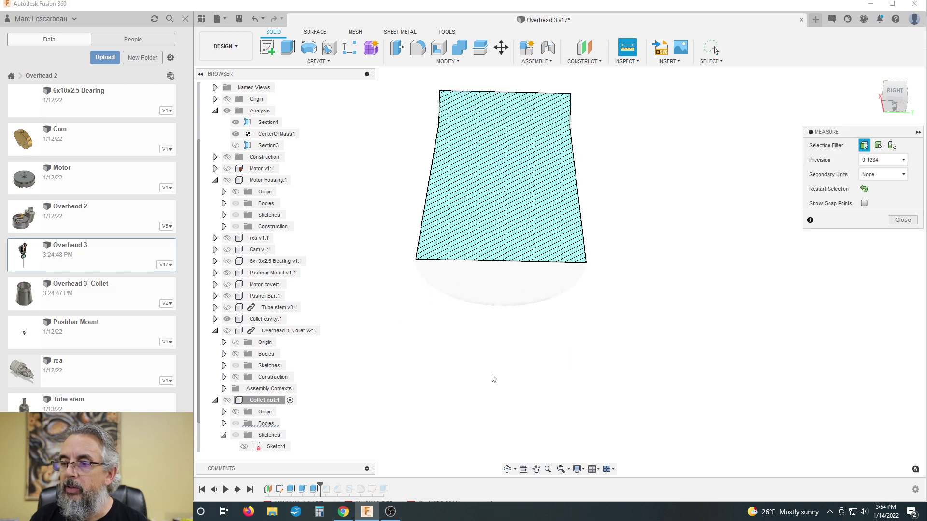
{"action": "left_click", "coordinate": [517, 309]}
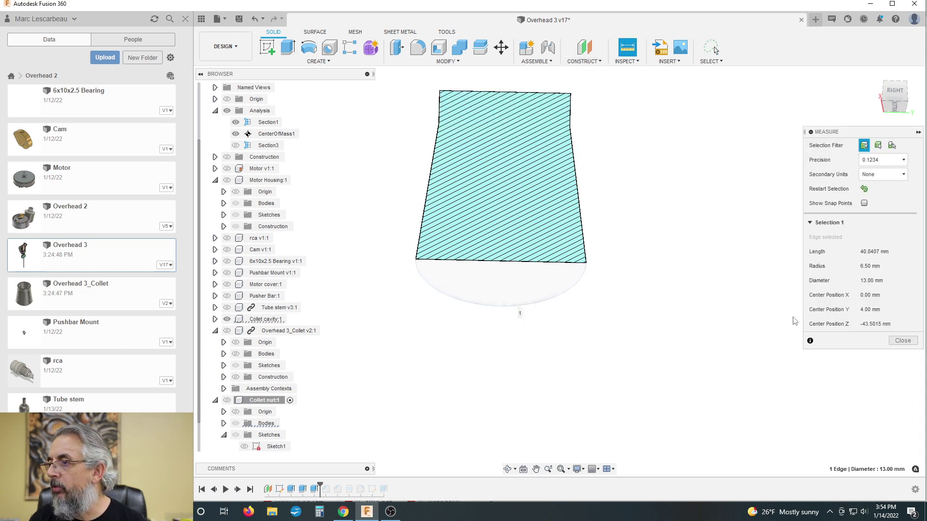
{"action": "left_click", "coordinate": [902, 341]}
{"action": "scroll", "coordinate": [560, 421], "scroll_direction": "down", "scroll_amount": 2}
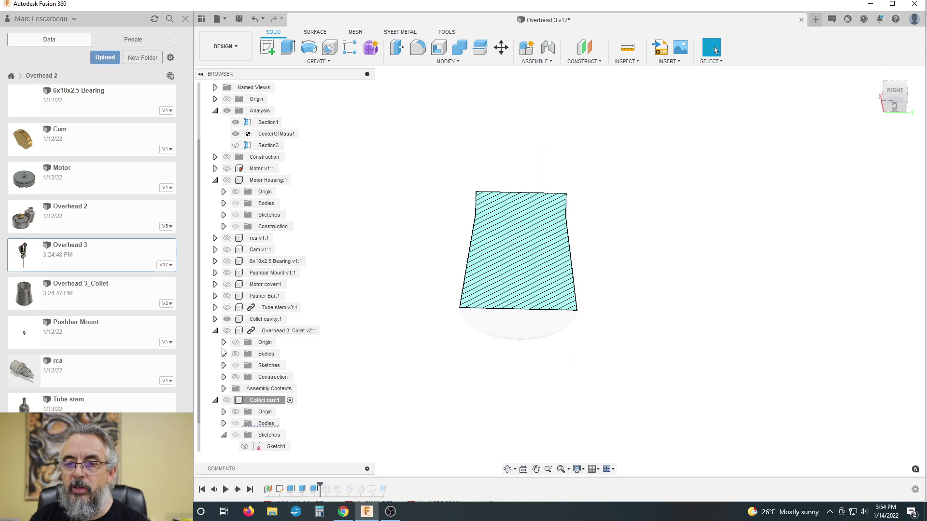
- Show the collet nut again and hide the collet cavity
{"action": "left_click", "coordinate": [227, 401]}
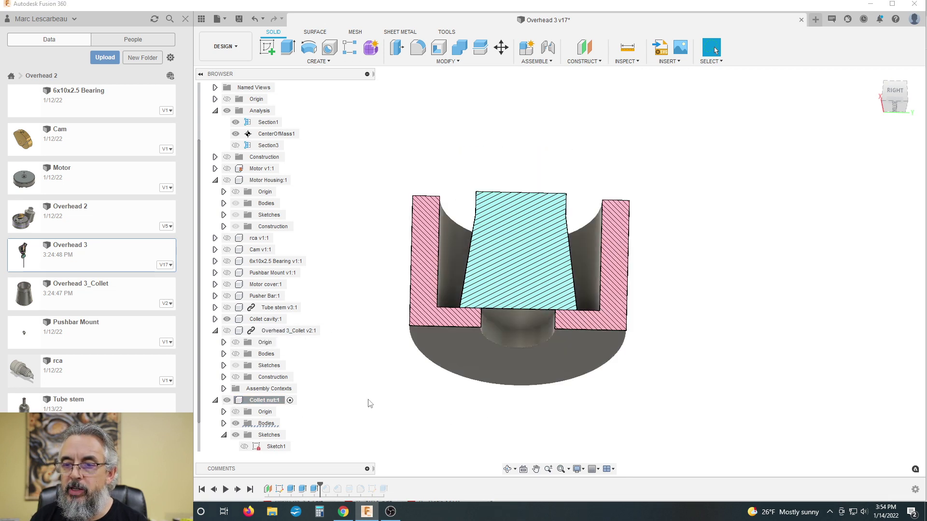
{"action": "left_click", "coordinate": [226, 319]}
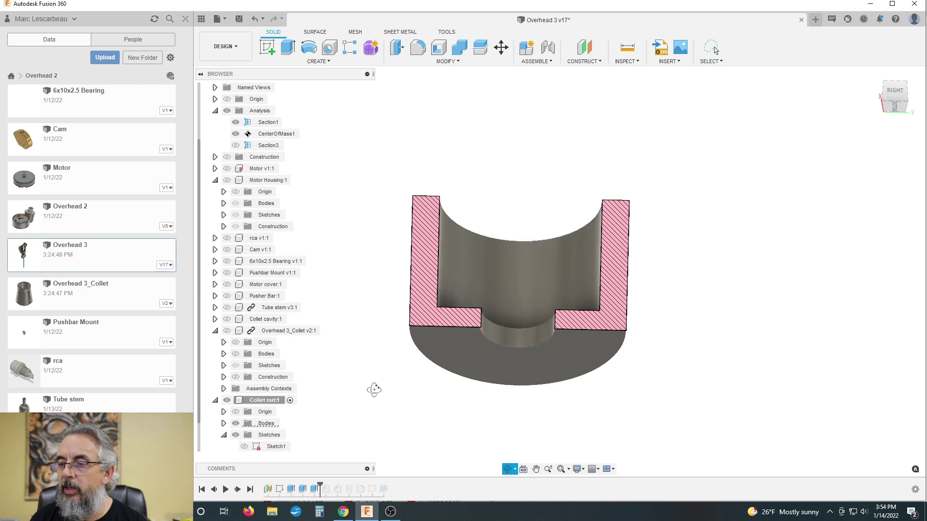
{"action": "left_click_drag", "start_coordinate": [374, 390], "coordinate": [372, 457]}
{"action": "key", "text": "Escape"}
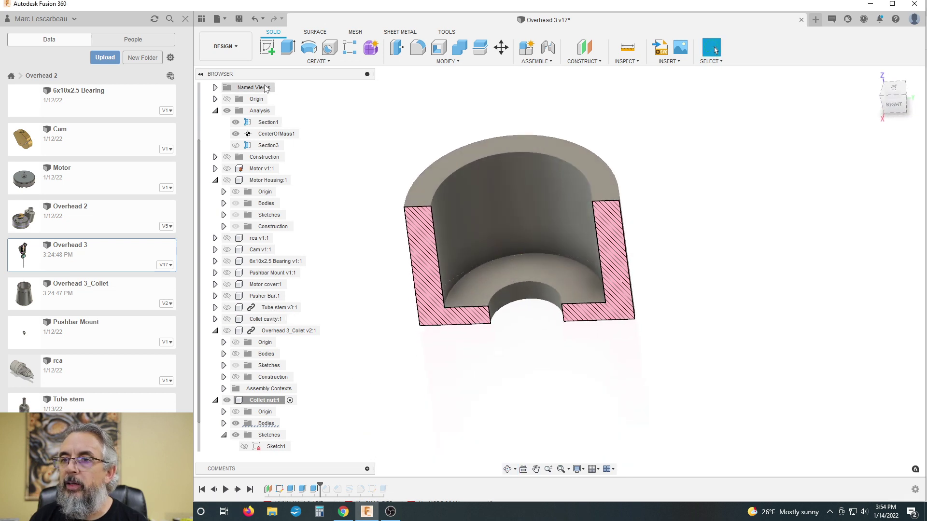
- Start a sketch on the collet nut's inner floor face and finish it without drawing anything
{"action": "left_click", "coordinate": [268, 48]}
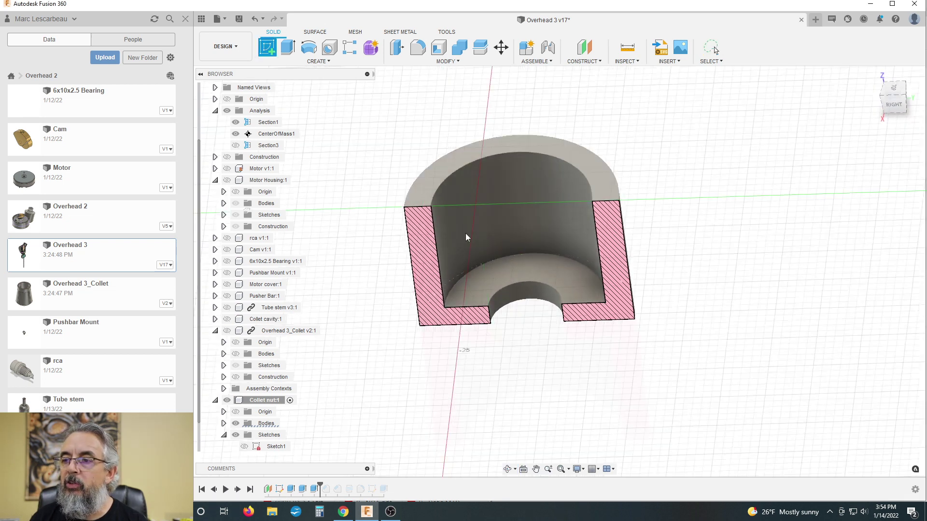
{"action": "left_click", "coordinate": [545, 283]}
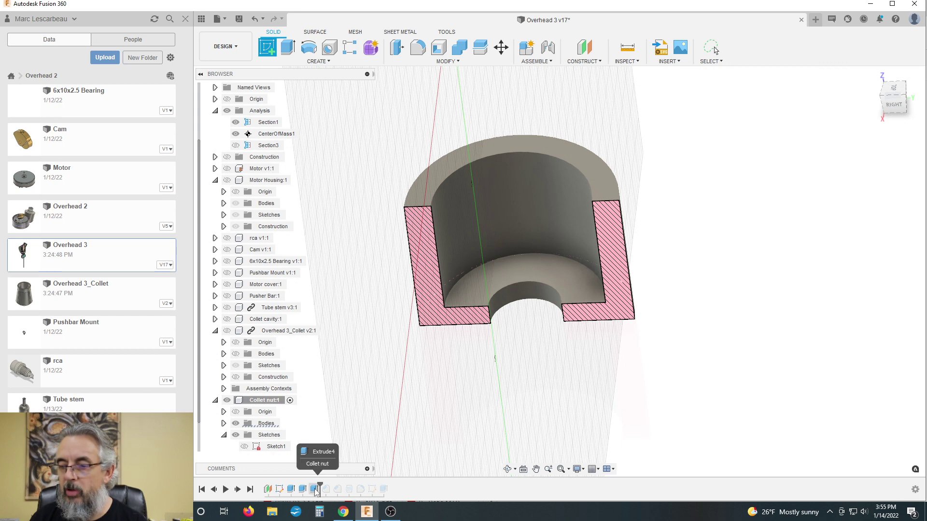
{"action": "double_click", "coordinate": [325, 489]}
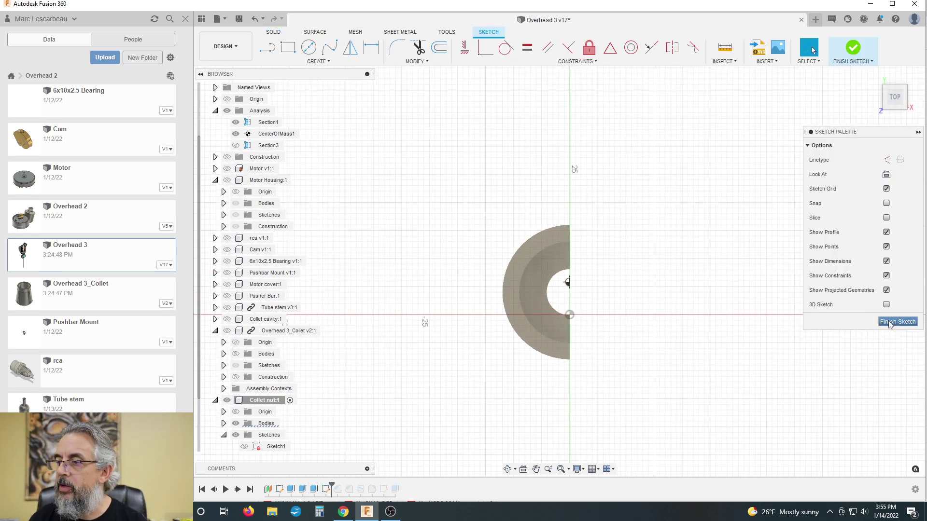
{"action": "left_click", "coordinate": [888, 321]}
- Delete the empty floor sketch and the 1 mm floor extrusion from the nut's history
{"action": "left_click", "coordinate": [325, 490]}
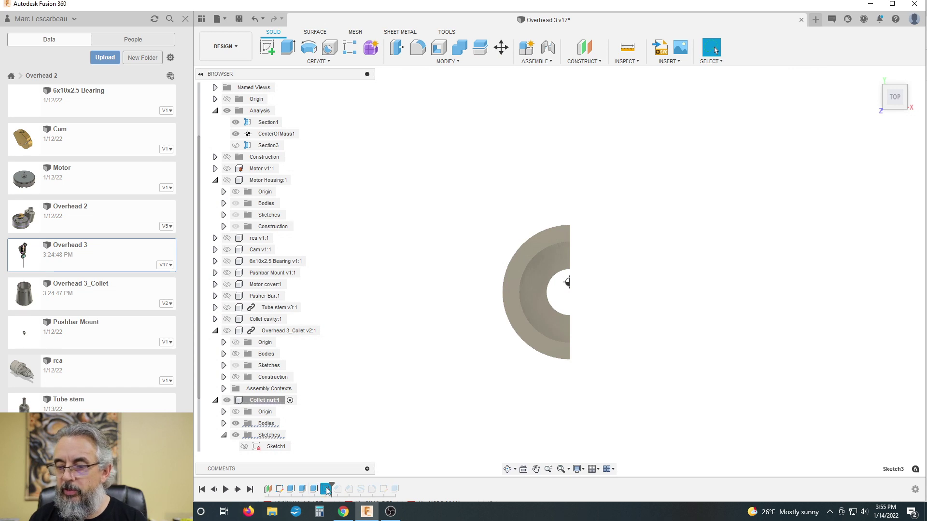
{"action": "key", "text": "Delete"}
{"action": "left_click", "coordinate": [314, 490]}
{"action": "key", "text": "Delete"}
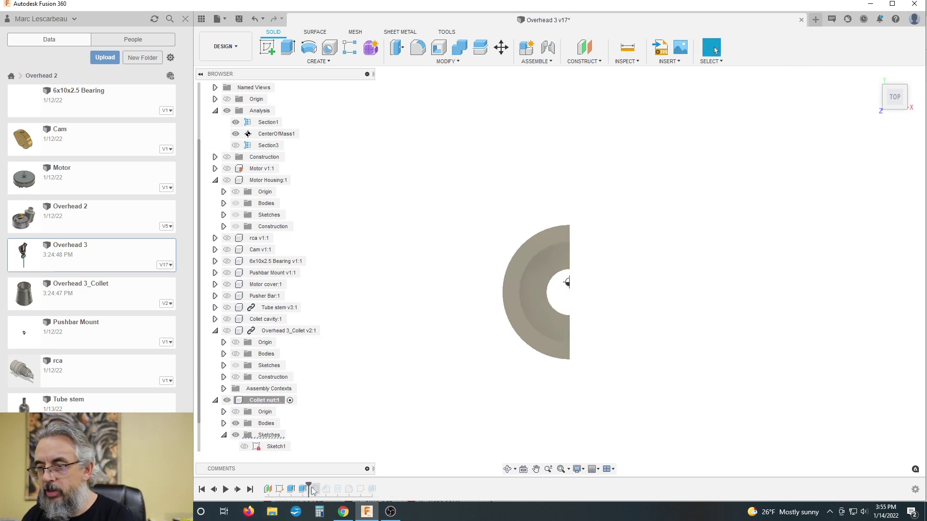
- Sketch a 13 mm diameter circle on the collet nut's inner floor face, centred on the nut's bore, and finish the sketch
{"action": "mouse_move", "coordinate": [385, 410]}
{"action": "middle_mouse_down", "text": "shift"}
{"action": "mouse_move", "coordinate": [354, 362]}
{"action": "mouse_move", "coordinate": [317, 403]}
{"action": "mouse_move", "coordinate": [354, 364]}
{"action": "mouse_move", "coordinate": [316, 383]}
{"action": "mouse_move", "coordinate": [312, 372]}
{"action": "mouse_move", "coordinate": [330, 373]}
{"action": "middle_mouse_up", "text": "shift"}
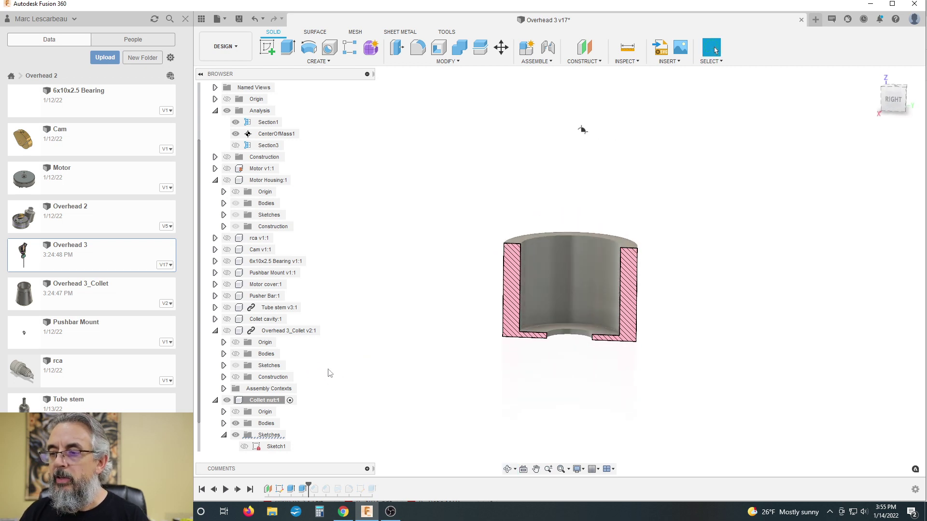
{"action": "mouse_move", "coordinate": [458, 337]}
{"action": "middle_mouse_down", "text": "shift"}
{"action": "mouse_move", "coordinate": [441, 352]}
{"action": "mouse_move", "coordinate": [414, 344]}
{"action": "middle_mouse_up", "text": "shift"}
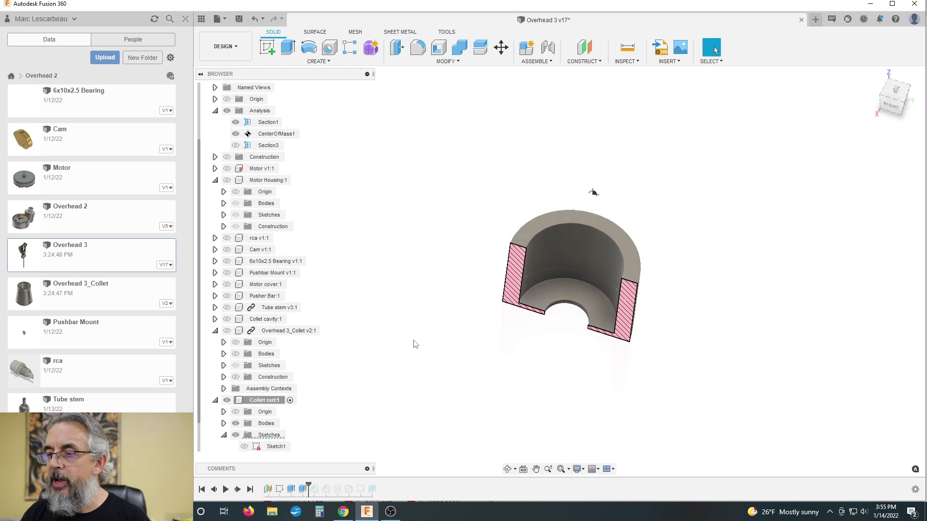
{"action": "left_click", "coordinate": [269, 49]}
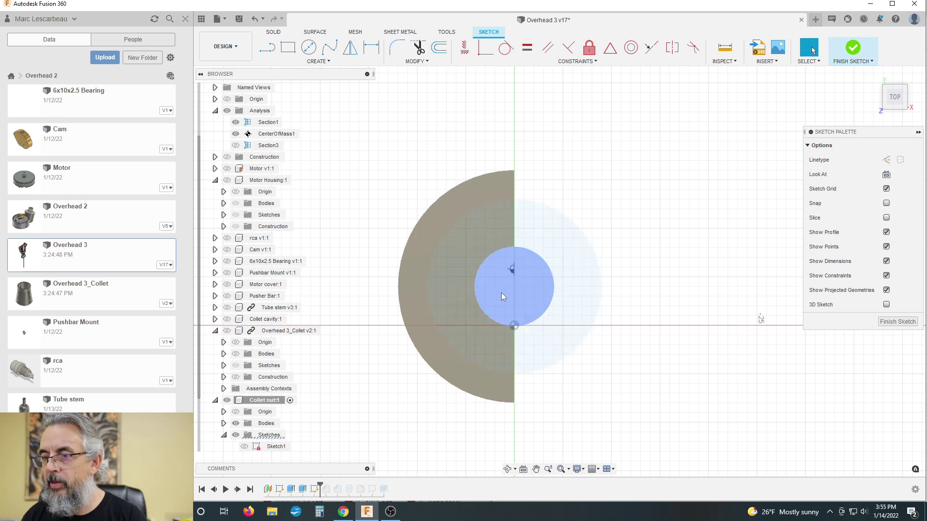
{"action": "key", "text": "c"}
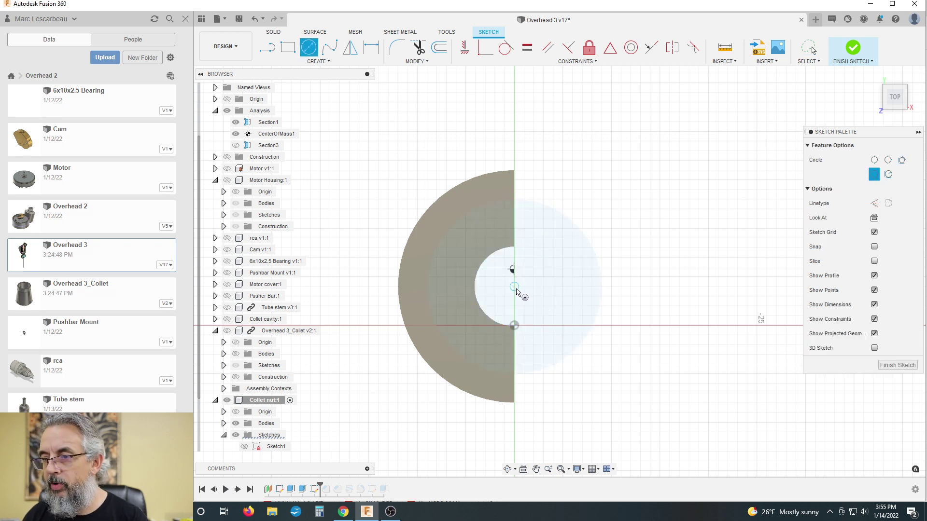
{"action": "left_click", "coordinate": [514, 287]}
{"action": "type", "text": "13"}
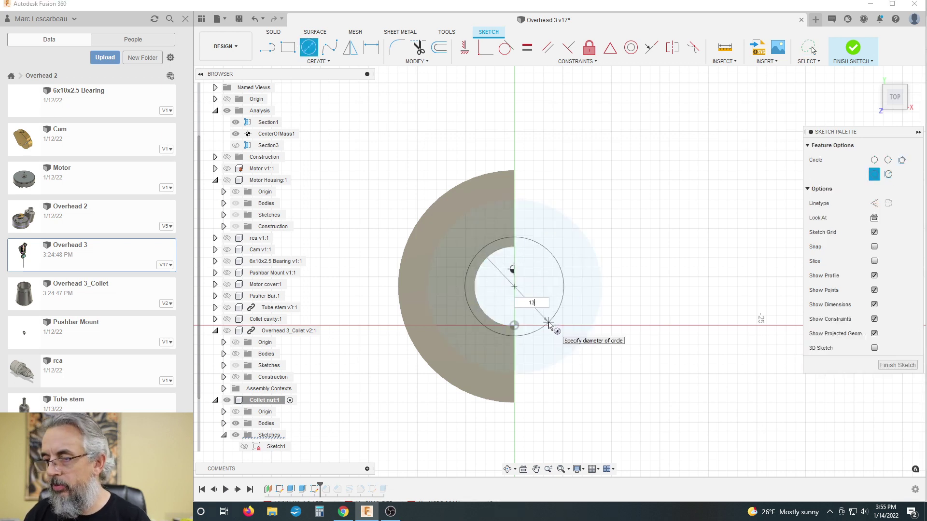
{"action": "key", "text": "Return"}
{"action": "key", "text": "Escape"}
{"action": "left_click", "coordinate": [887, 322]}
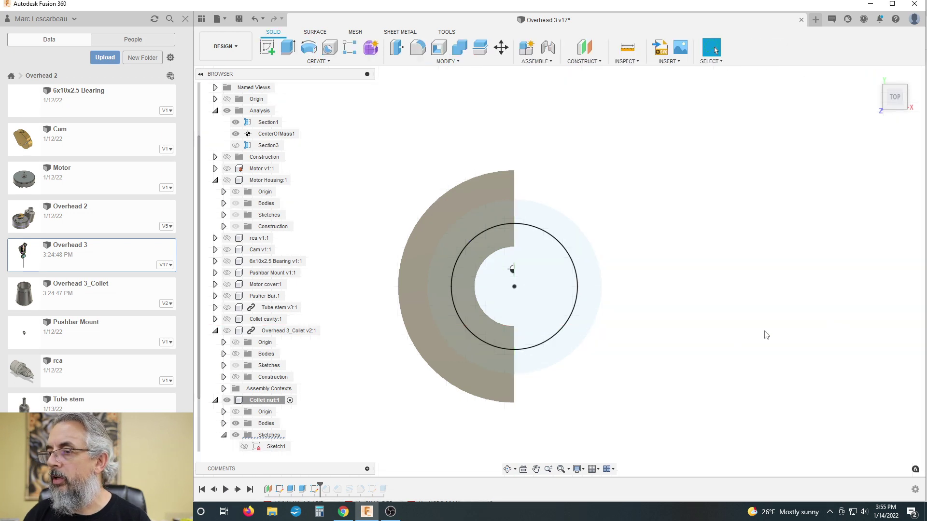
- Extrude the ring between the new circle and the nut's inner wall upward as a raised step on the floor
{"action": "mouse_move", "coordinate": [690, 343]}
{"action": "middle_mouse_down", "text": "shift"}
{"action": "mouse_move", "coordinate": [682, 286]}
{"action": "mouse_move", "coordinate": [643, 314]}
{"action": "mouse_move", "coordinate": [653, 282]}
{"action": "mouse_move", "coordinate": [647, 406]}
{"action": "middle_mouse_up", "text": "shift"}
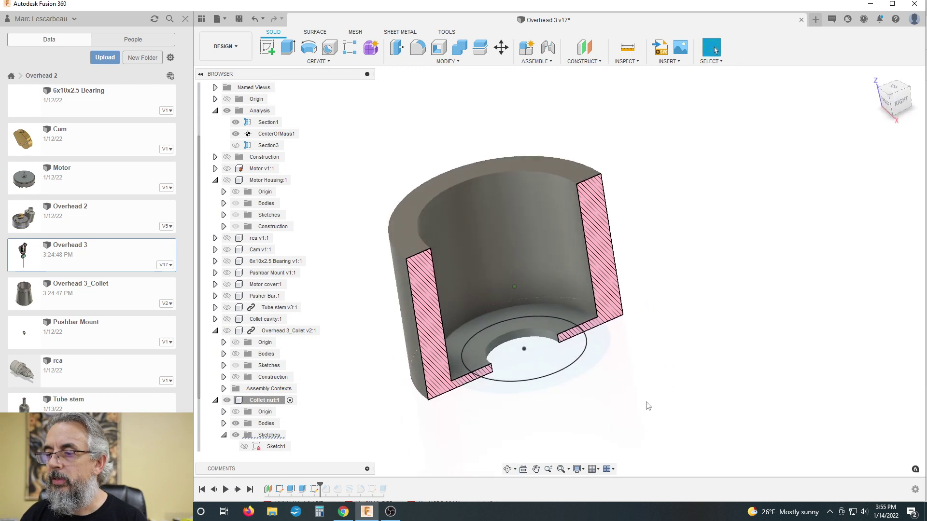
{"action": "left_click", "coordinate": [568, 315]}
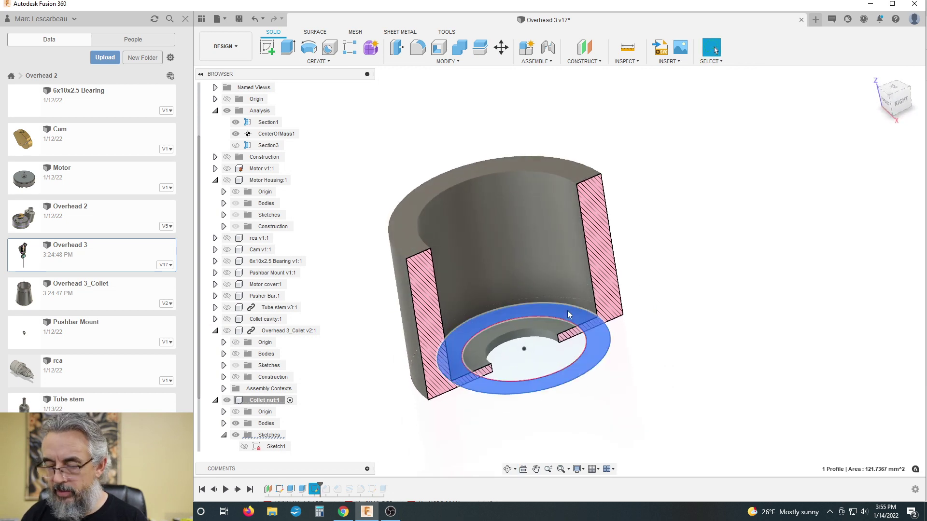
{"action": "type", "text": "e"}
{"action": "type", "text": "1"}
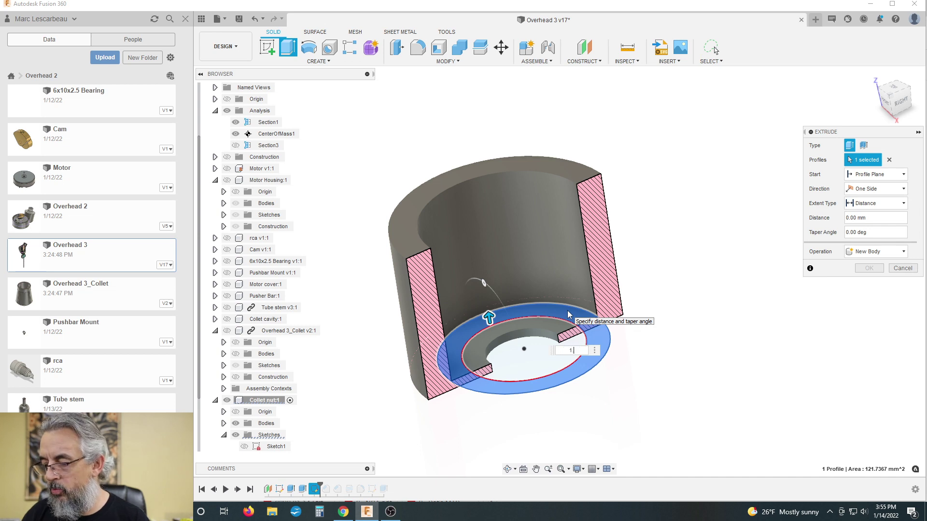
{"action": "key", "text": "Return"}
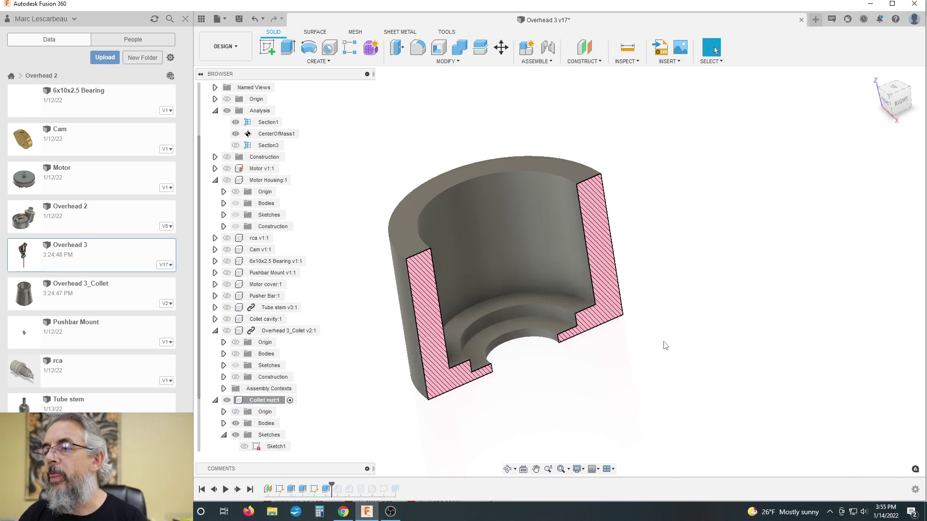
- Chamfer the upper inner edge of the raised floor step in the collet nut with an equal distance of 1.5 mm
{"action": "middle_click_drag", "start_coordinate": [665, 346], "coordinate": [660, 325], "text": "shift"}
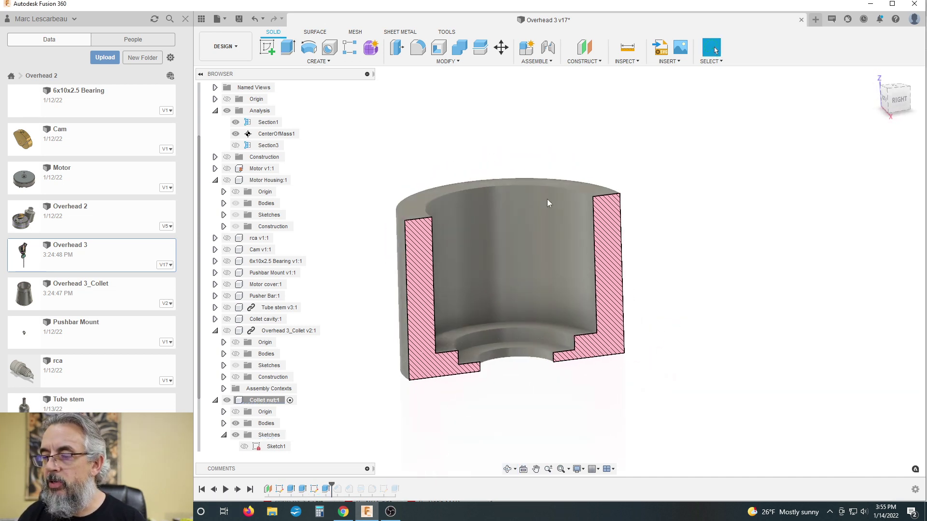
{"action": "left_click", "coordinate": [446, 62]}
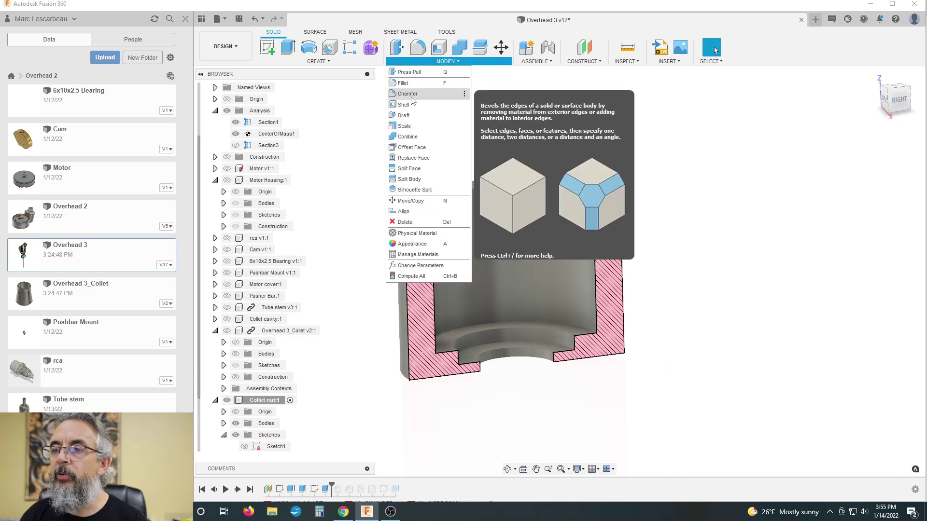
{"action": "left_click", "coordinate": [412, 98]}
{"action": "left_click", "coordinate": [557, 331]}
{"action": "type", "text": "1"}
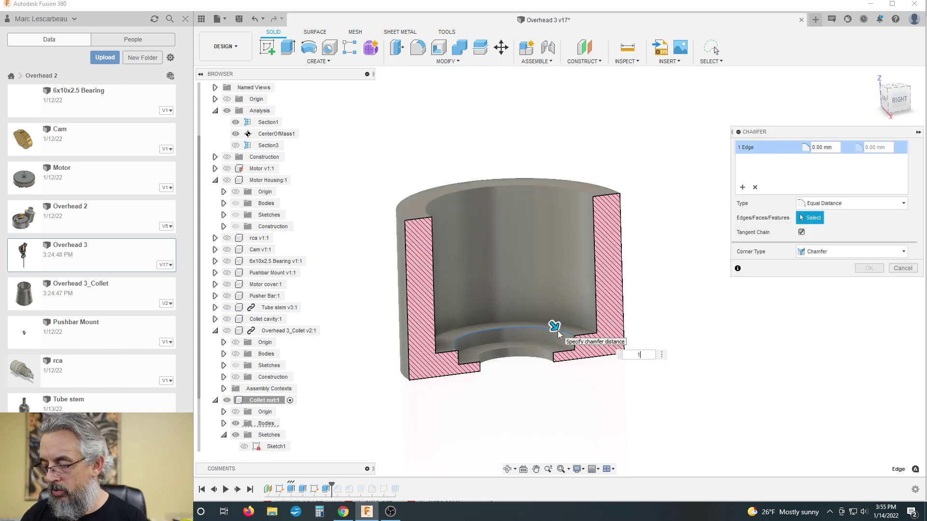
{"action": "type", "text": ".5"}
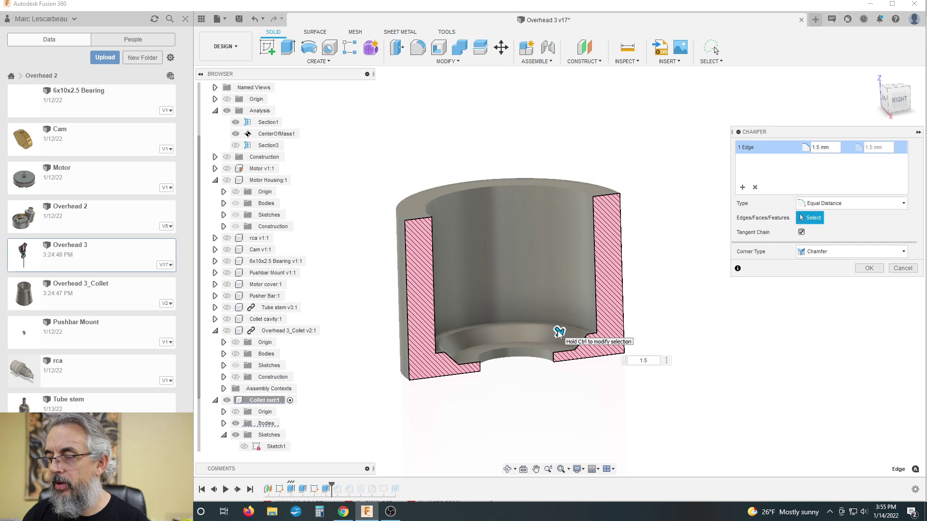
{"action": "left_click", "coordinate": [869, 267]}
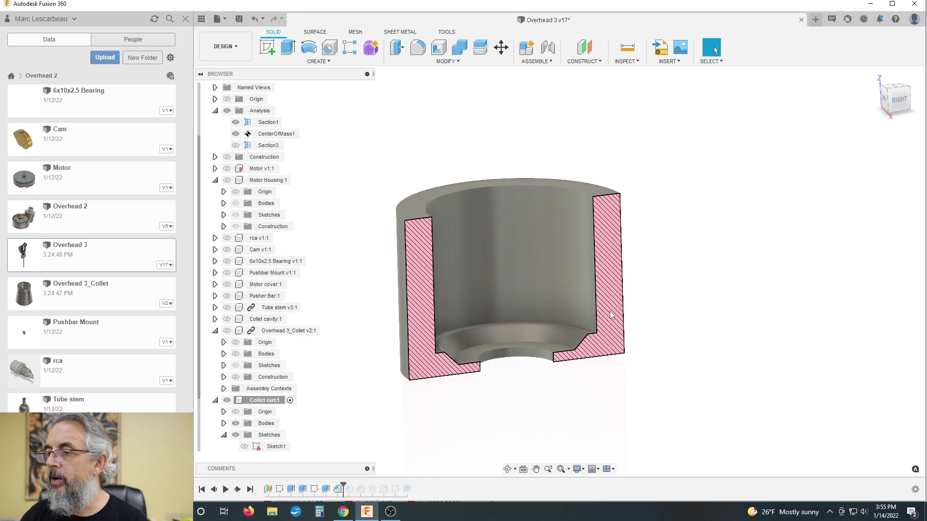
- Unisolate all components so the rest of the assembly shows around the collet nut
{"action": "scroll", "coordinate": [551, 290], "scroll_direction": "down", "scroll_amount": 3}
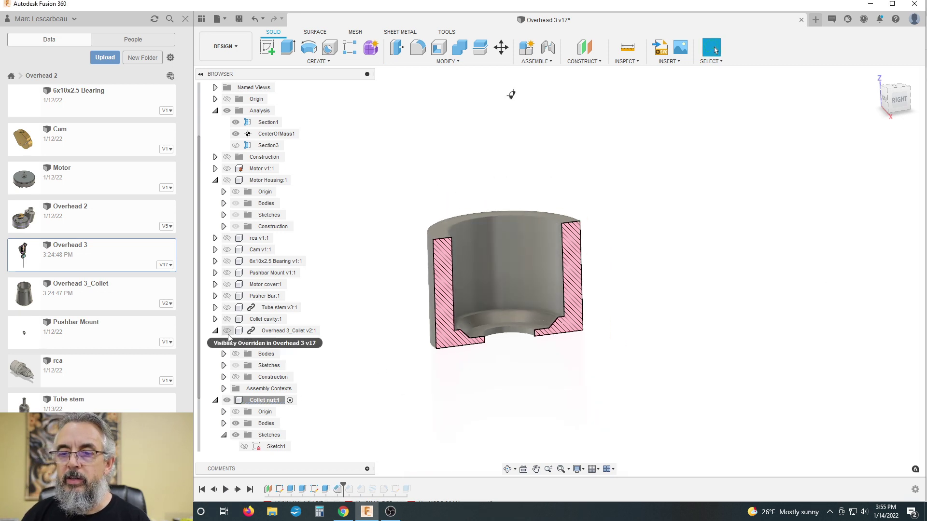
{"action": "scroll", "coordinate": [268, 92], "scroll_direction": "up", "scroll_amount": 2}
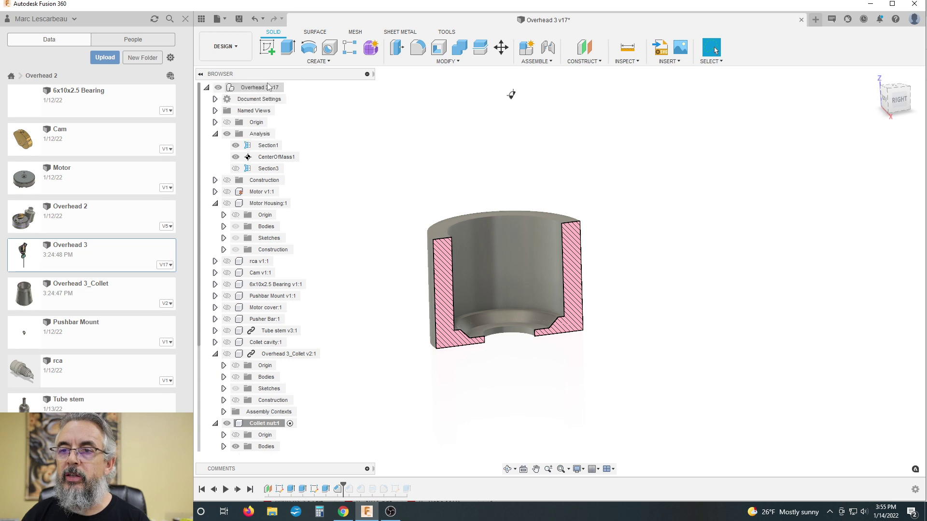
{"action": "right_click", "coordinate": [268, 87]}
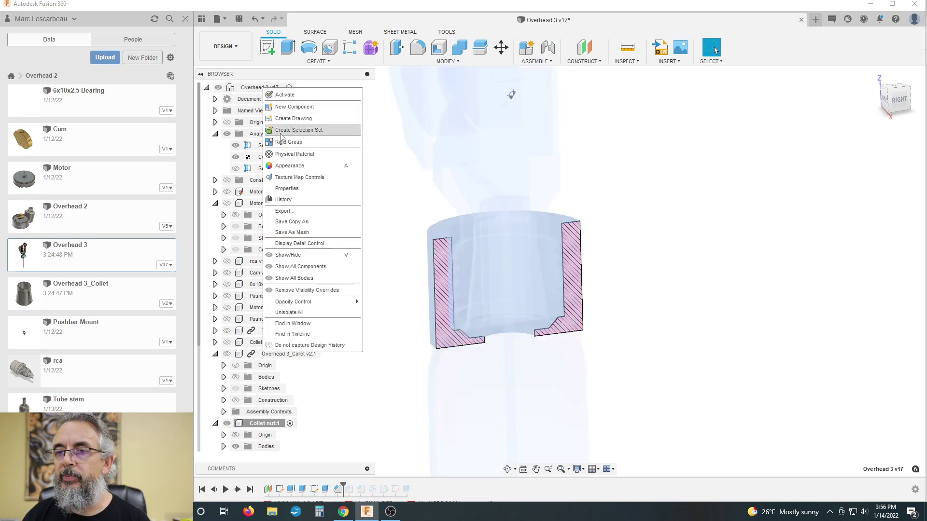
{"action": "left_click", "coordinate": [294, 312]}
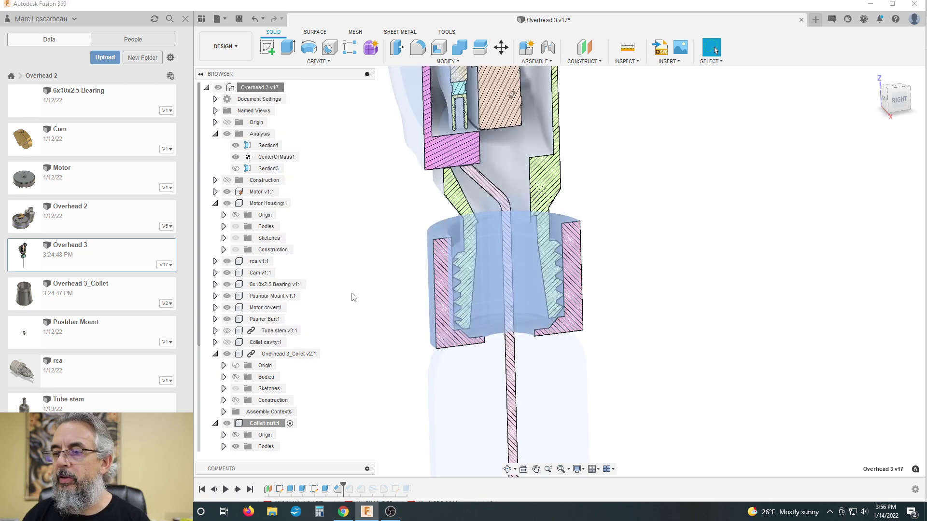
{"action": "left_click", "coordinate": [378, 299]}
- Examine in the right-side section view how the nut's chamfered floor and inner wall fit the threaded housing neck
{"action": "mouse_move", "coordinate": [647, 288]}
{"action": "middle_mouse_down", "text": "shift"}
{"action": "mouse_move", "coordinate": [643, 271]}
{"action": "mouse_move", "coordinate": [631, 304]}
{"action": "mouse_move", "coordinate": [645, 291]}
{"action": "mouse_move", "coordinate": [621, 275]}
{"action": "mouse_move", "coordinate": [637, 285]}
{"action": "middle_mouse_up", "text": "shift"}
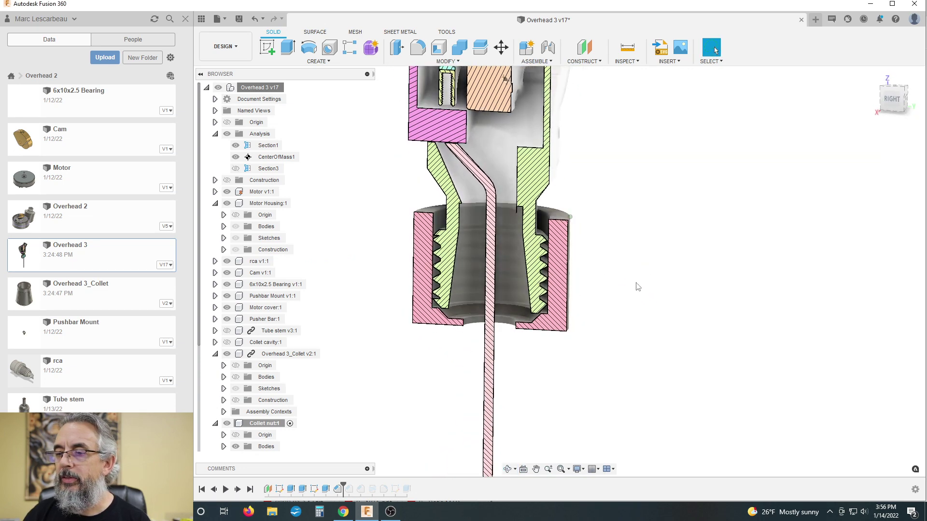
{"action": "left_click", "coordinate": [889, 98]}
{"action": "scroll", "coordinate": [502, 317], "scroll_direction": "up", "scroll_amount": 3}
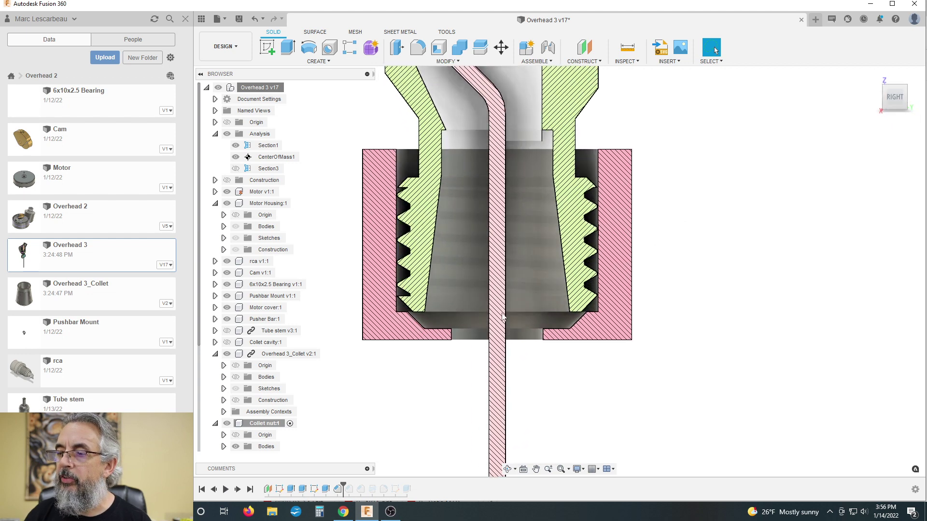
{"action": "scroll", "coordinate": [502, 316], "scroll_direction": "up", "scroll_amount": 1}
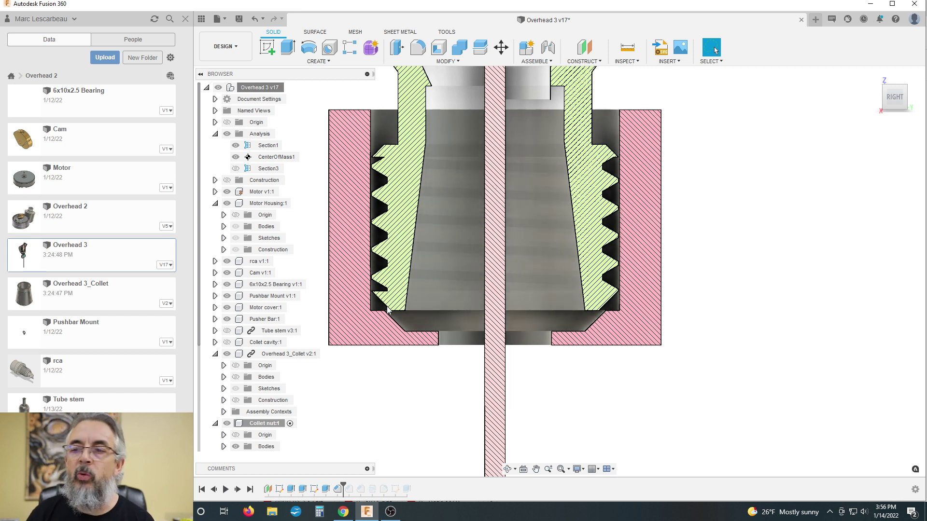
{"action": "scroll", "coordinate": [432, 320], "scroll_direction": "down", "scroll_amount": 1}
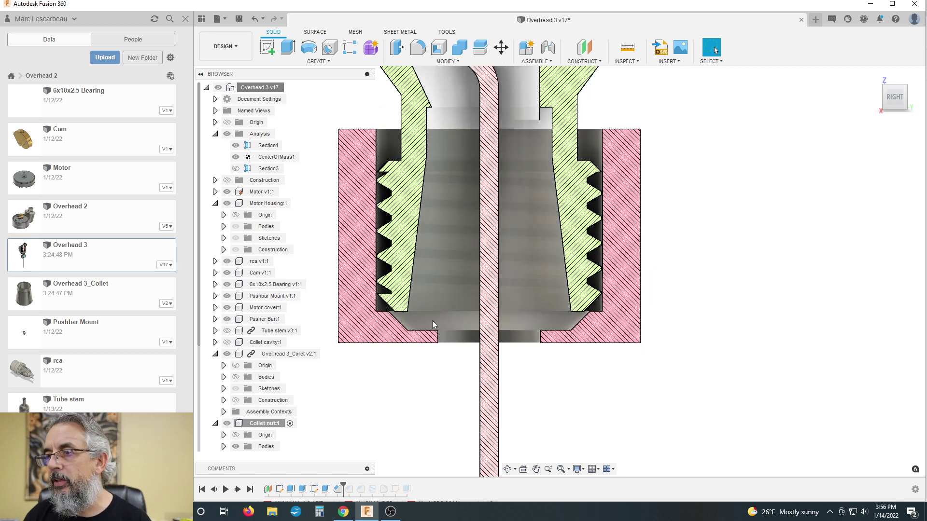
{"action": "scroll", "coordinate": [433, 320], "scroll_direction": "down", "scroll_amount": 2}
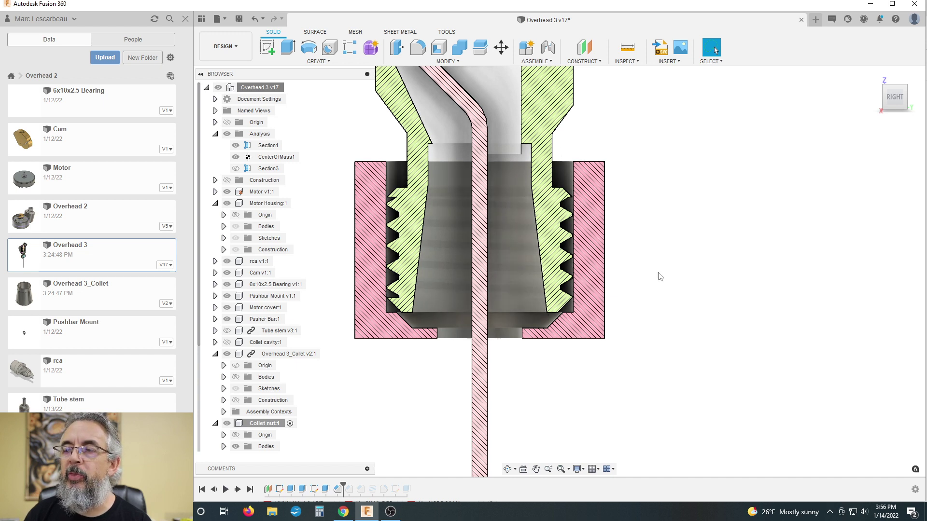
{"action": "scroll", "coordinate": [628, 229], "scroll_direction": "down", "scroll_amount": 3}
{"action": "scroll", "coordinate": [587, 194], "scroll_direction": "up", "scroll_amount": 2}
{"action": "scroll", "coordinate": [588, 194], "scroll_direction": "down", "scroll_amount": 1}
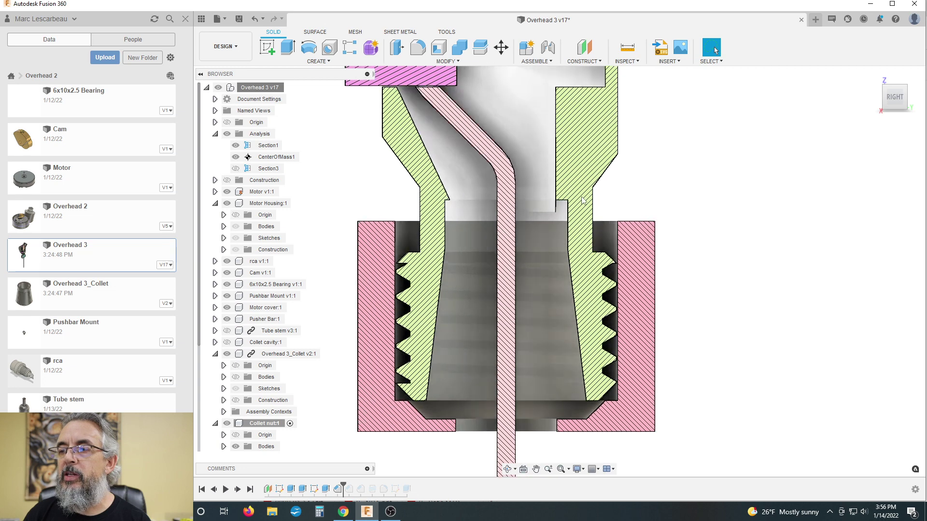
{"action": "scroll", "coordinate": [598, 201], "scroll_direction": "up", "scroll_amount": 2}
{"action": "scroll", "coordinate": [604, 202], "scroll_direction": "down", "scroll_amount": 2}
{"action": "scroll", "coordinate": [603, 201], "scroll_direction": "up", "scroll_amount": 1}
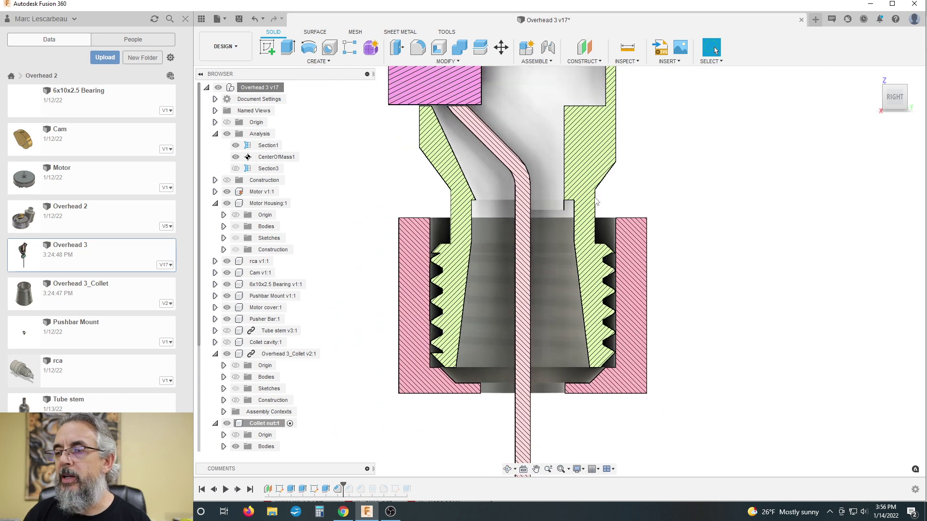
{"action": "scroll", "coordinate": [514, 237], "scroll_direction": "down", "scroll_amount": 3}
{"action": "scroll", "coordinate": [450, 344], "scroll_direction": "down", "scroll_amount": 3}
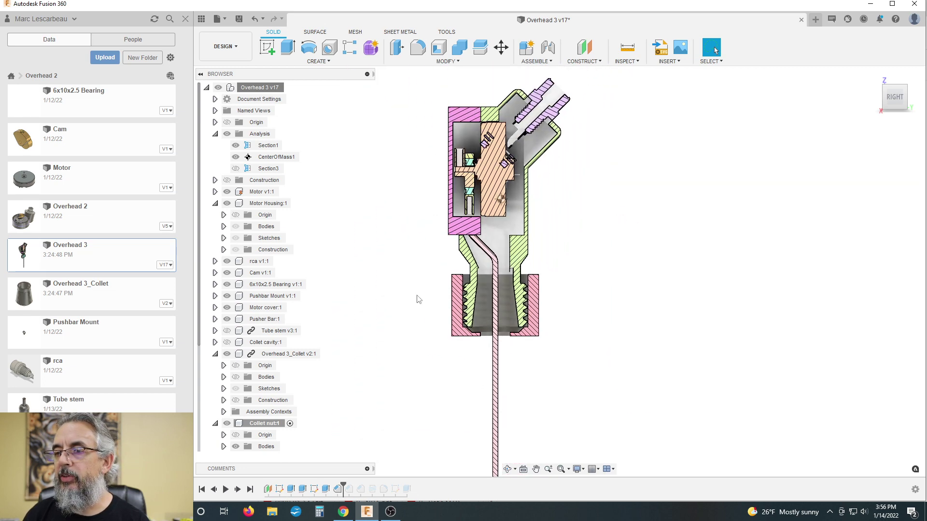
- Hide the section and centre-of-mass analyses and activate the top-level assembly
{"action": "middle_click_drag", "start_coordinate": [416, 295], "coordinate": [512, 266], "text": "shift"}
{"action": "left_click", "coordinate": [712, 47]}
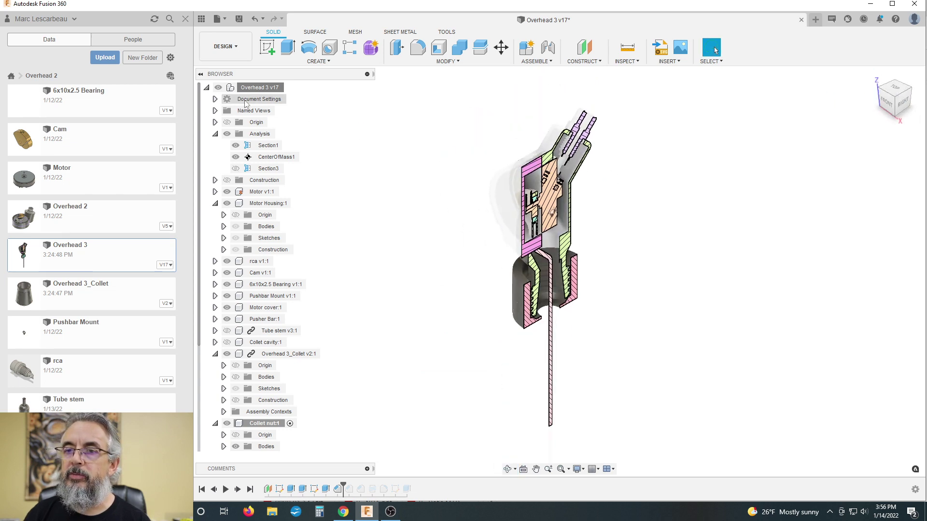
{"action": "left_click", "coordinate": [227, 134]}
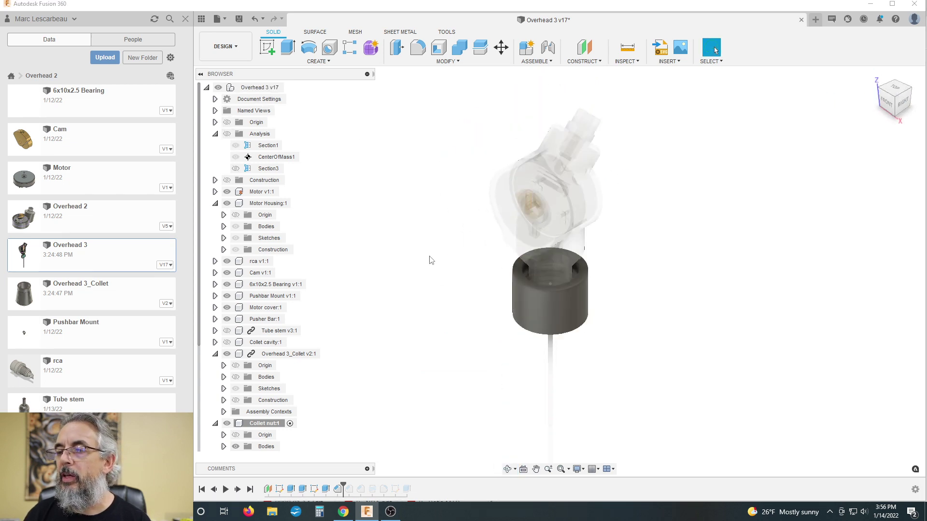
{"action": "right_click", "coordinate": [248, 88]}
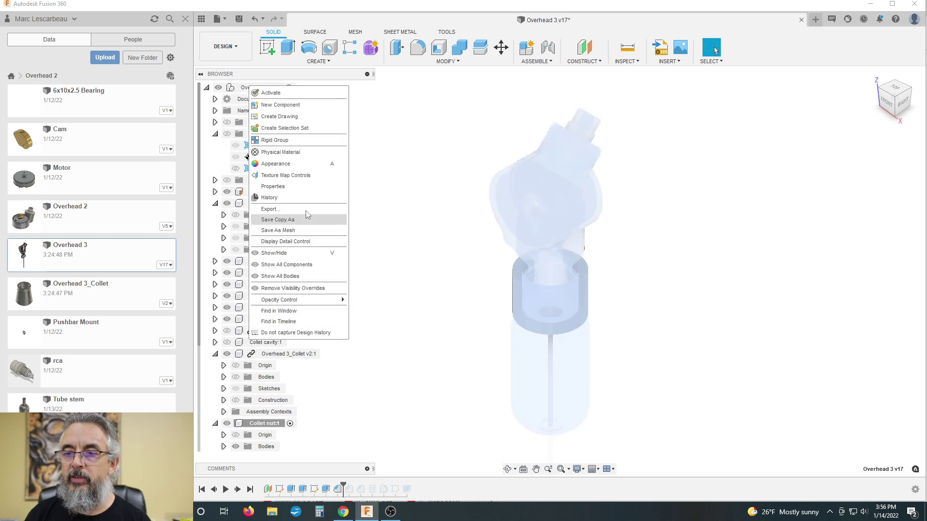
{"action": "left_click", "coordinate": [272, 92]}
{"action": "scroll", "coordinate": [368, 230], "scroll_direction": "down", "scroll_amount": 3}
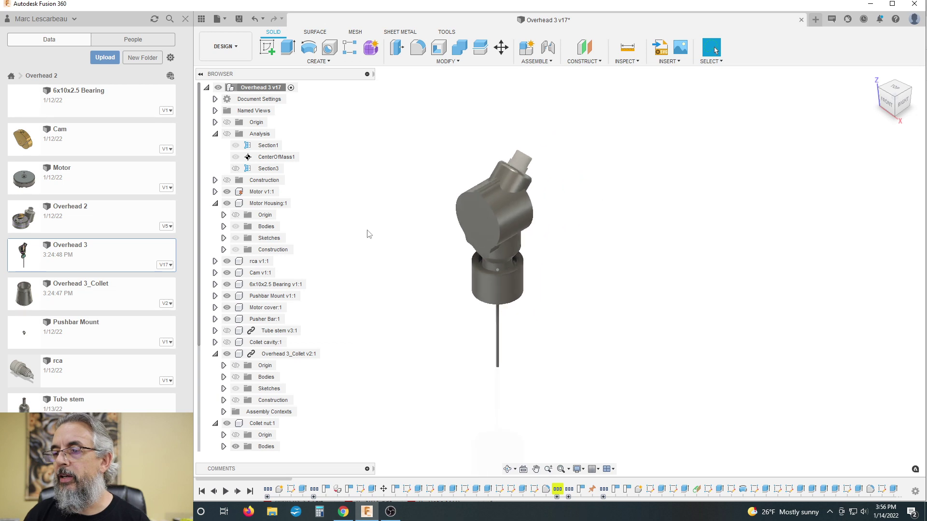
{"action": "scroll", "coordinate": [499, 239], "scroll_direction": "up", "scroll_amount": 5}
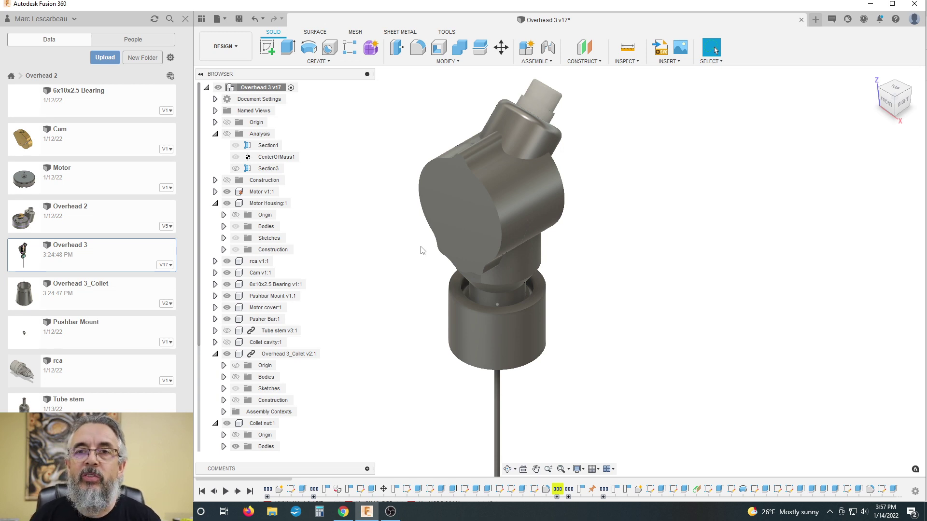
{"action": "scroll", "coordinate": [422, 305], "scroll_direction": "down", "scroll_amount": 2}
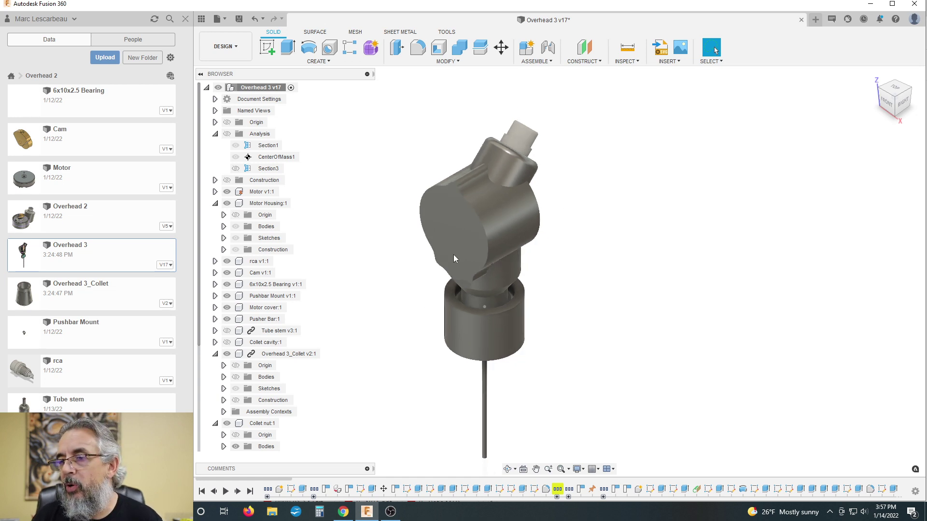
{"action": "scroll", "coordinate": [470, 187], "scroll_direction": "up", "scroll_amount": 2}
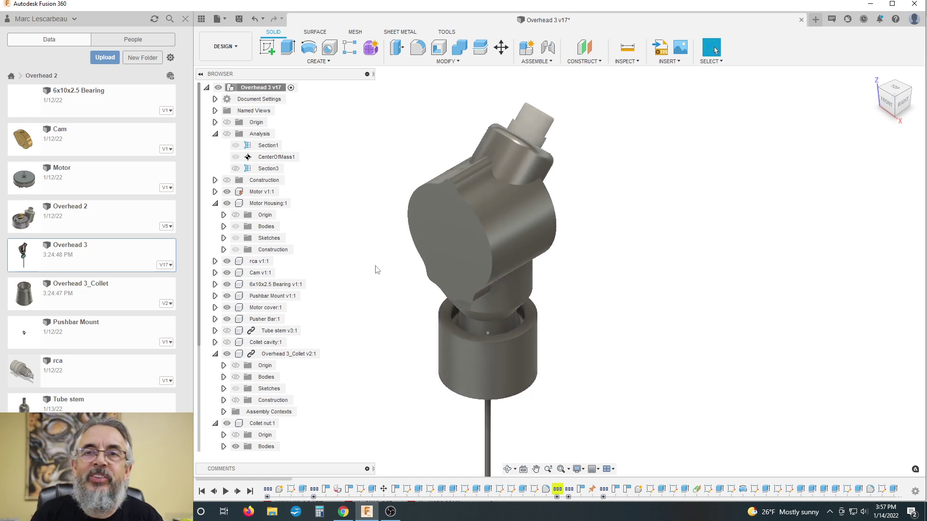